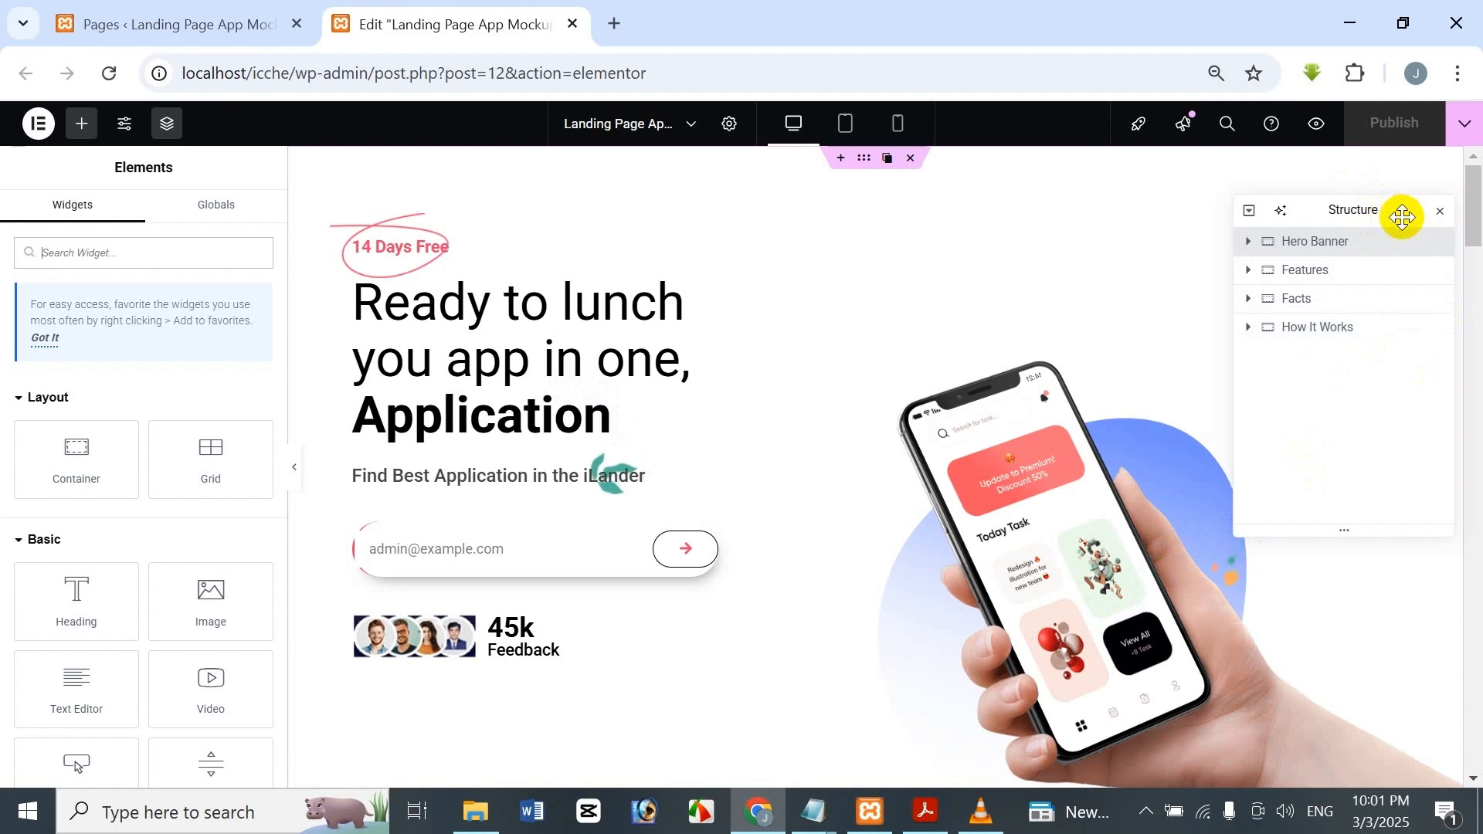
Add a Flexbox container with the single-column downward structure below the How It Works section.
left_click(1439, 211)
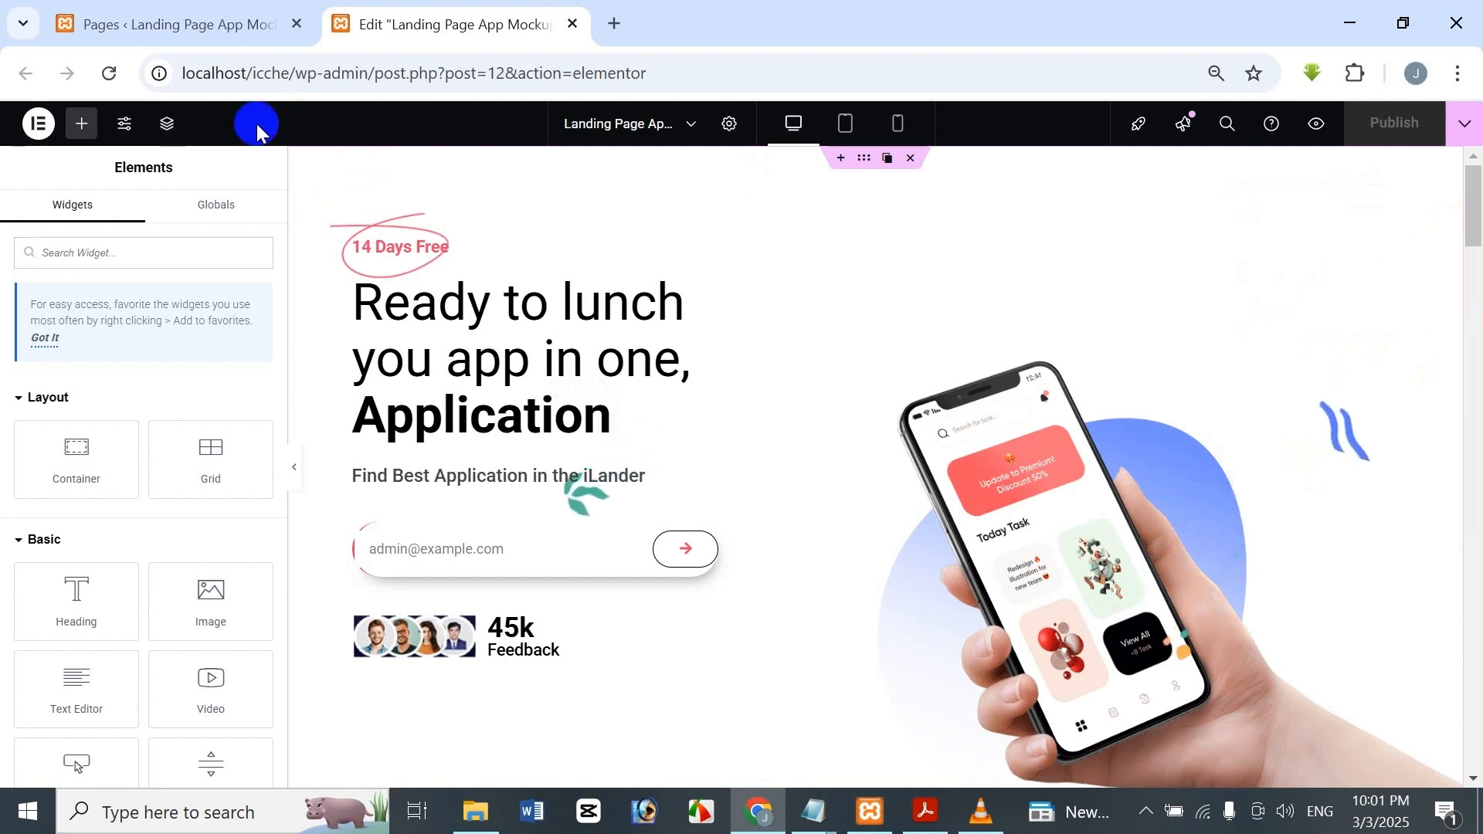
left_click(172, 128)
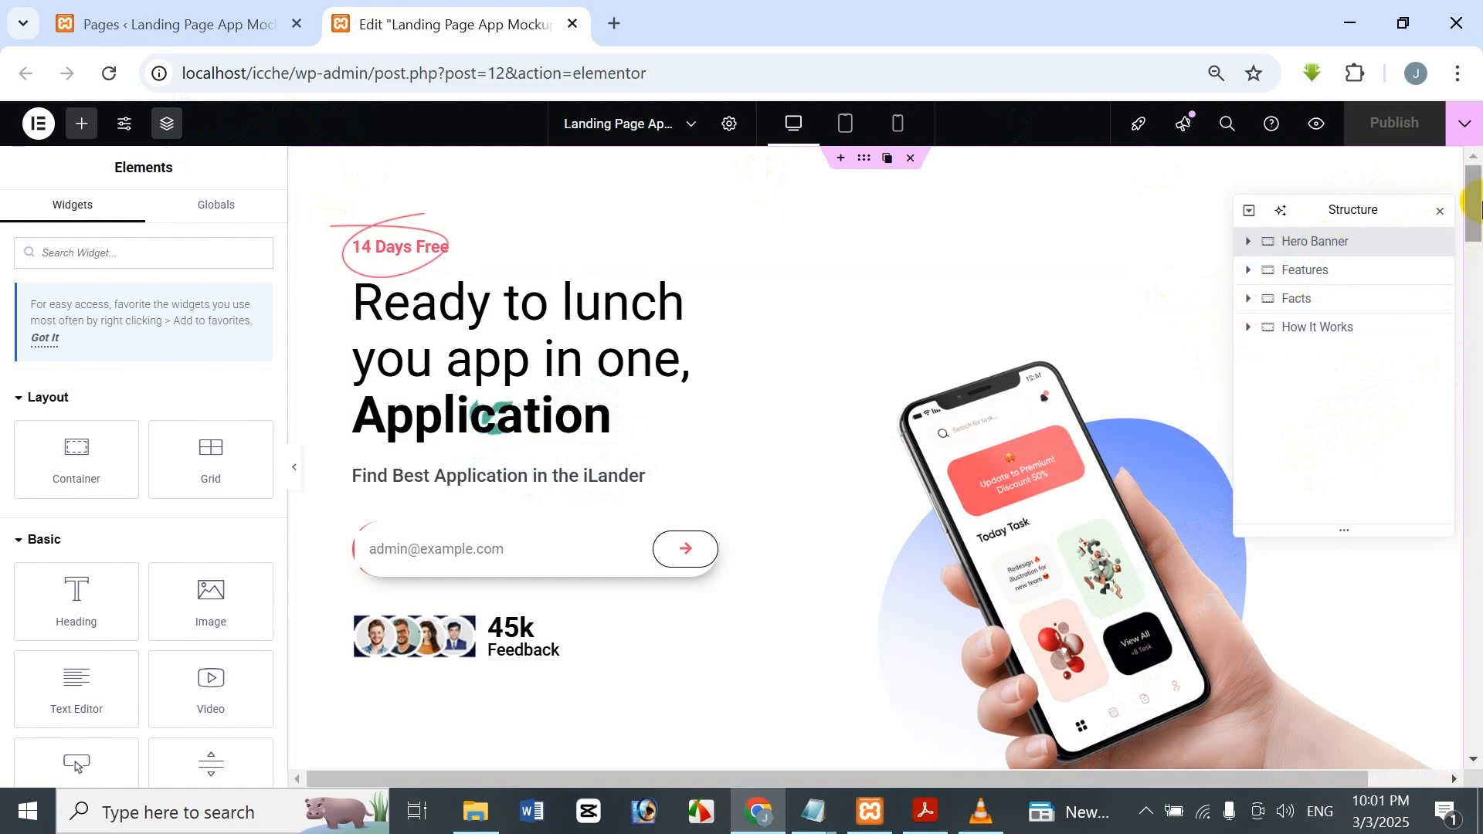
left_click_drag(1475, 220, 1467, 776)
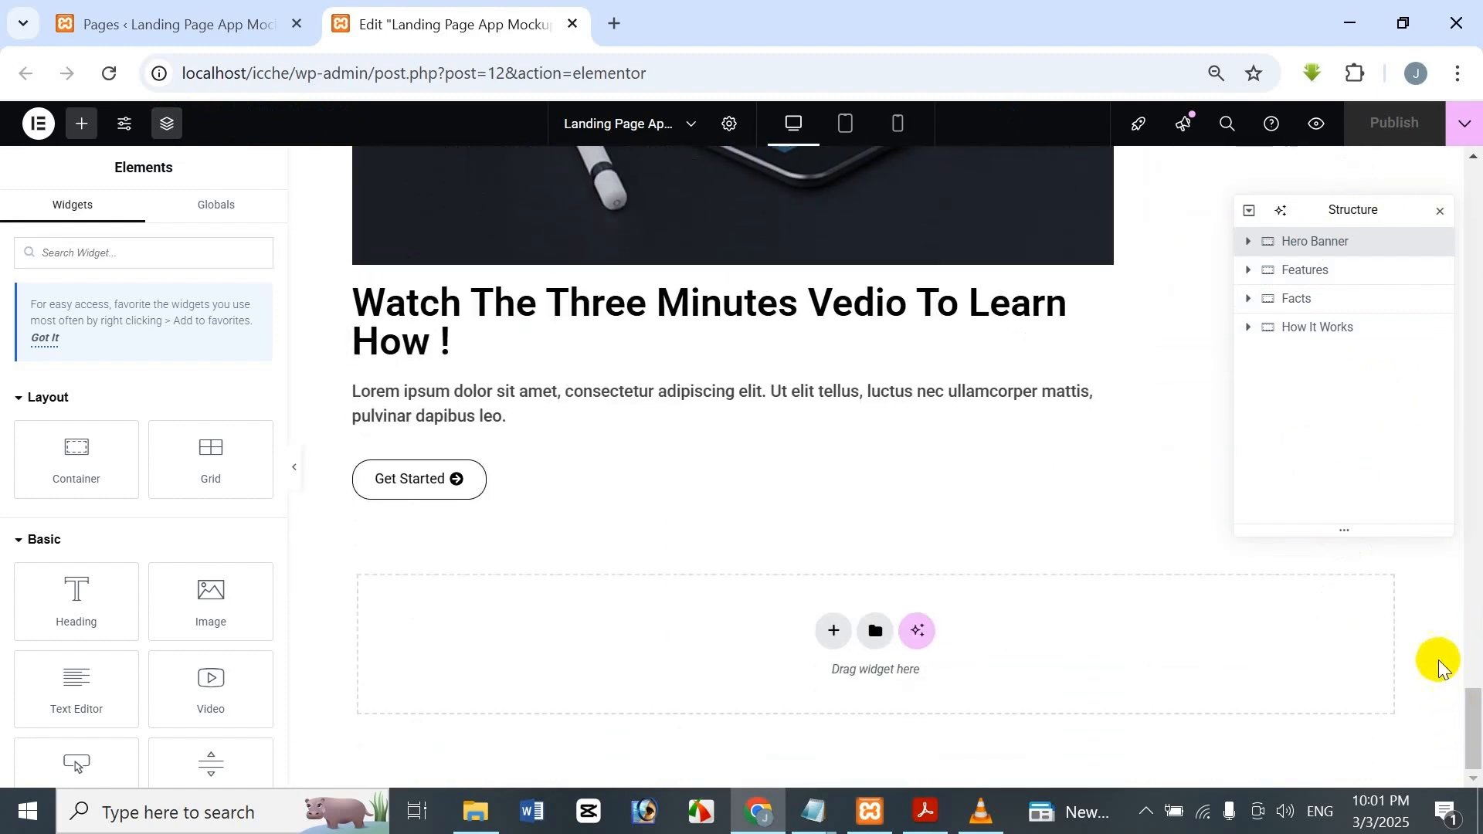
left_click(836, 632)
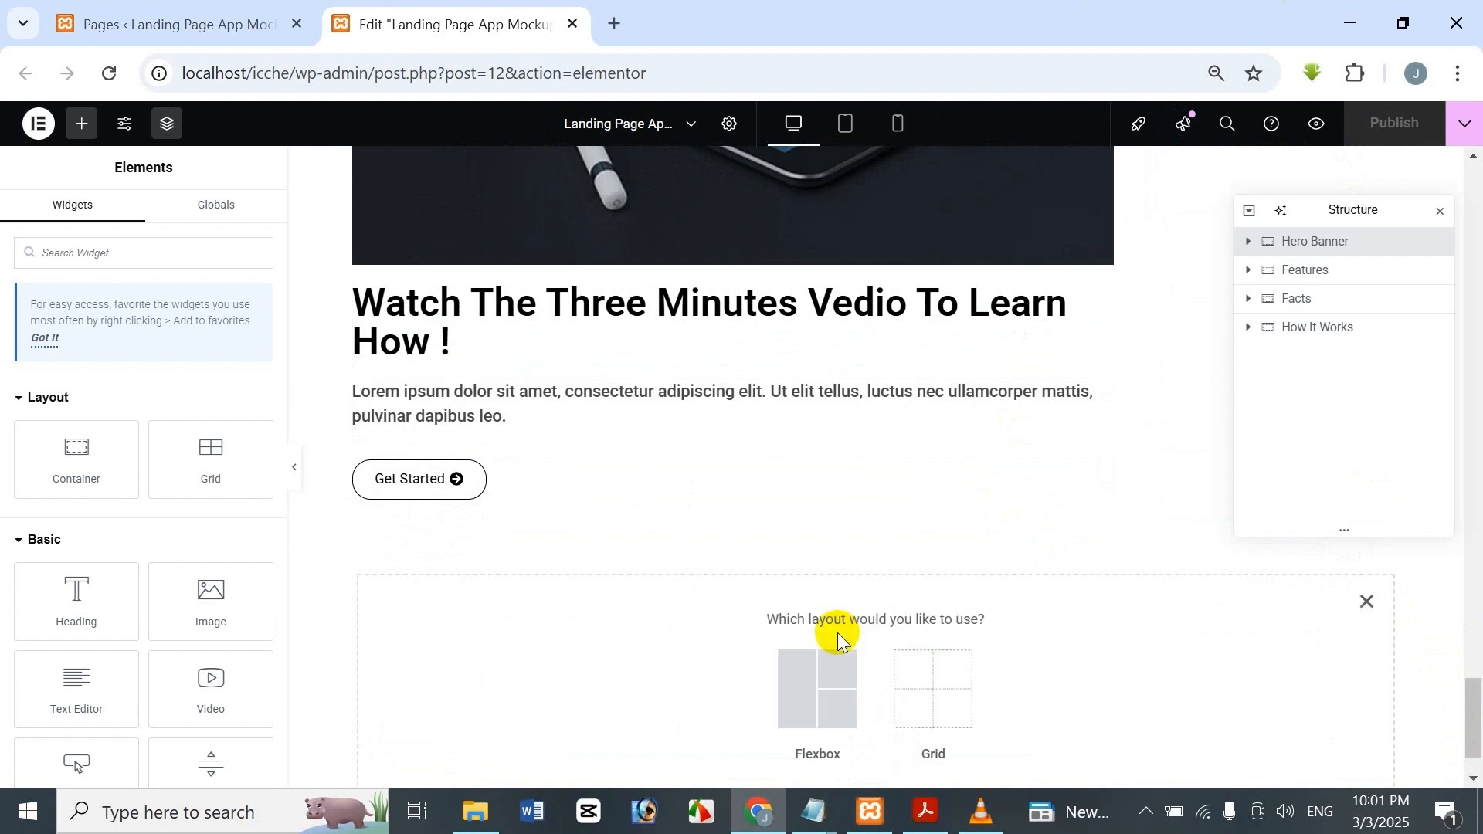
left_click(830, 720)
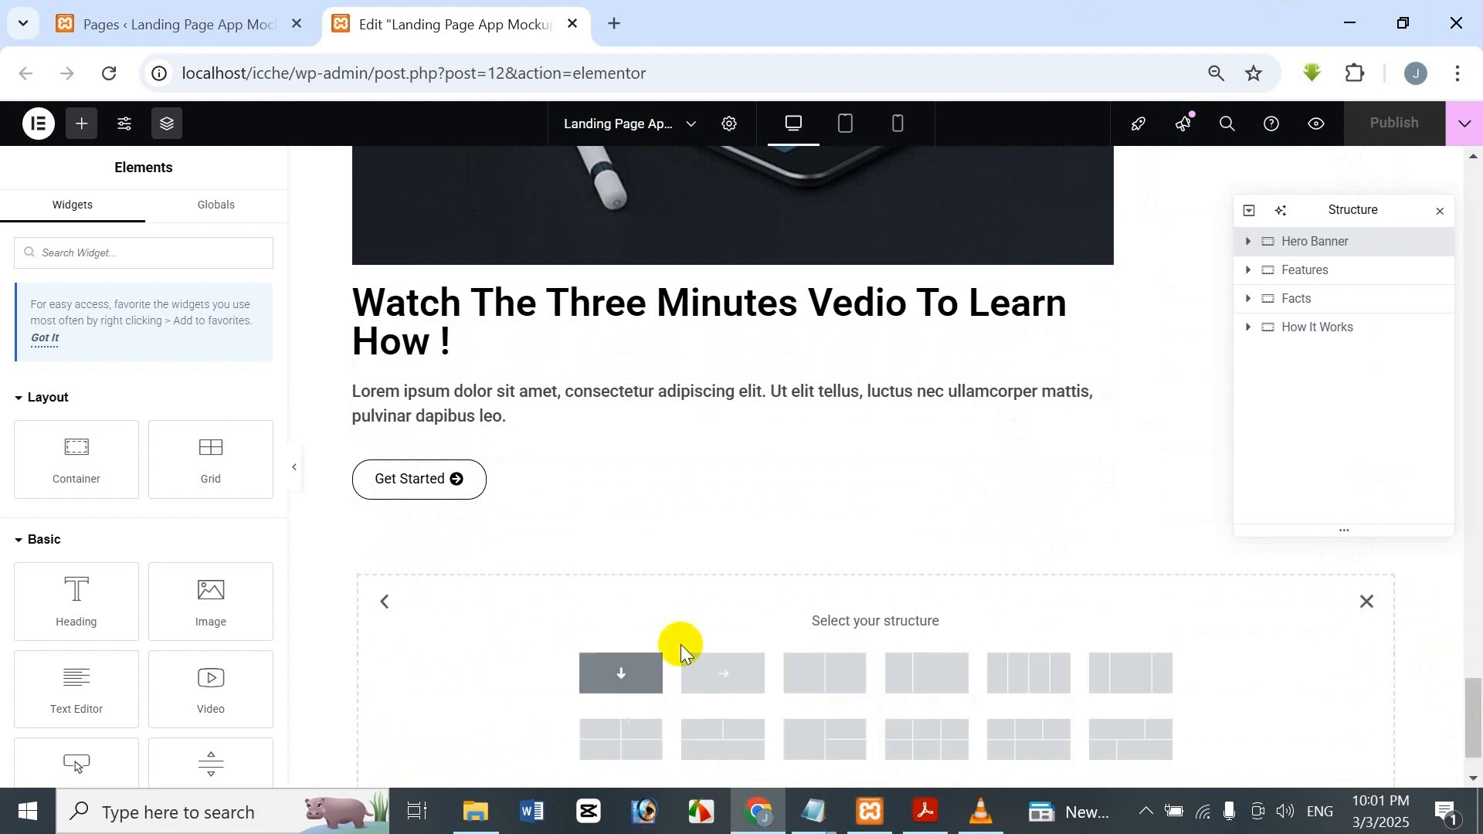
left_click(593, 672)
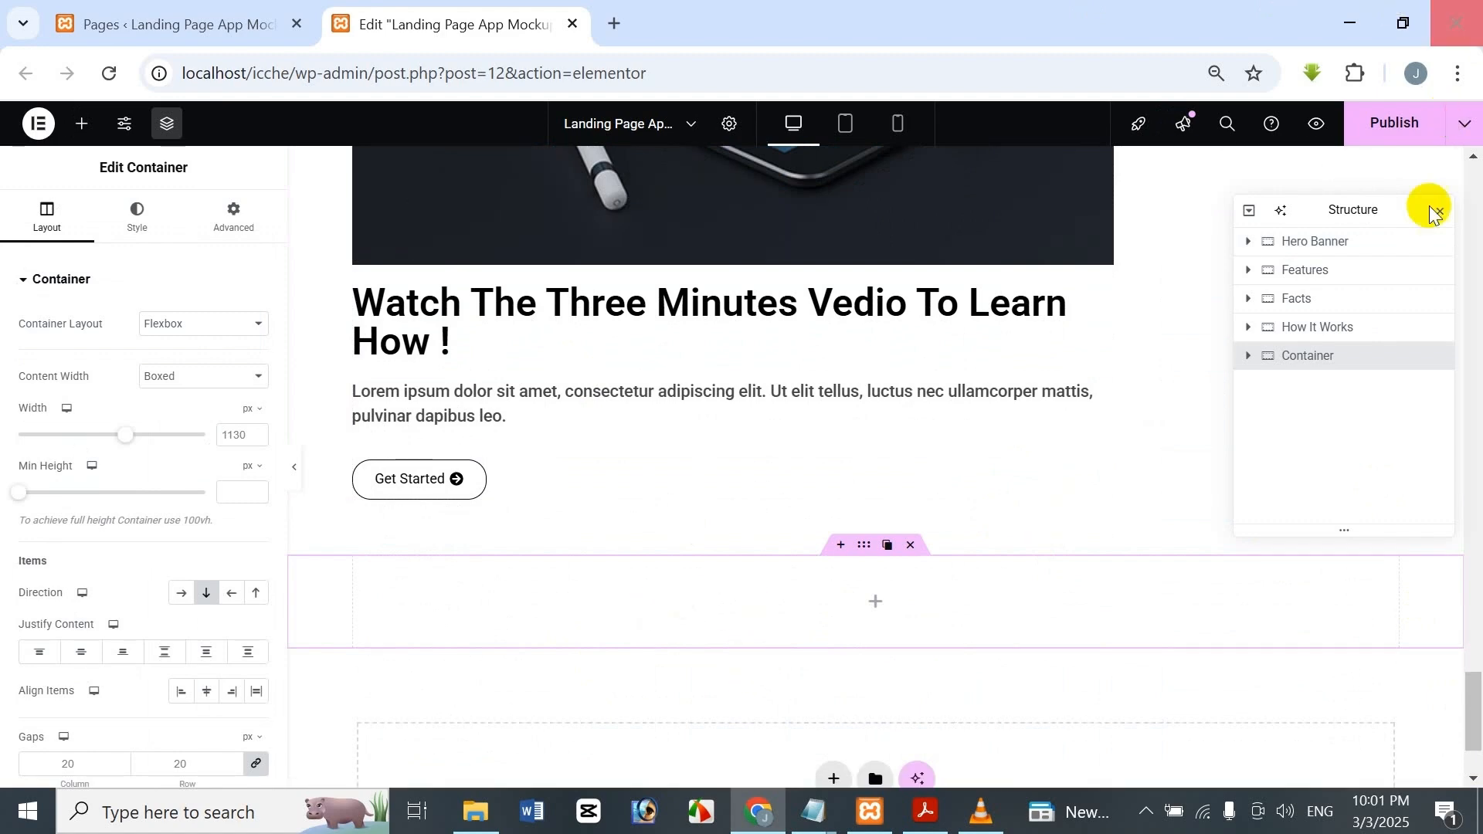
Rename the newly added container as Download in the page structure.
double_click(1331, 360)
key("BackSpace")
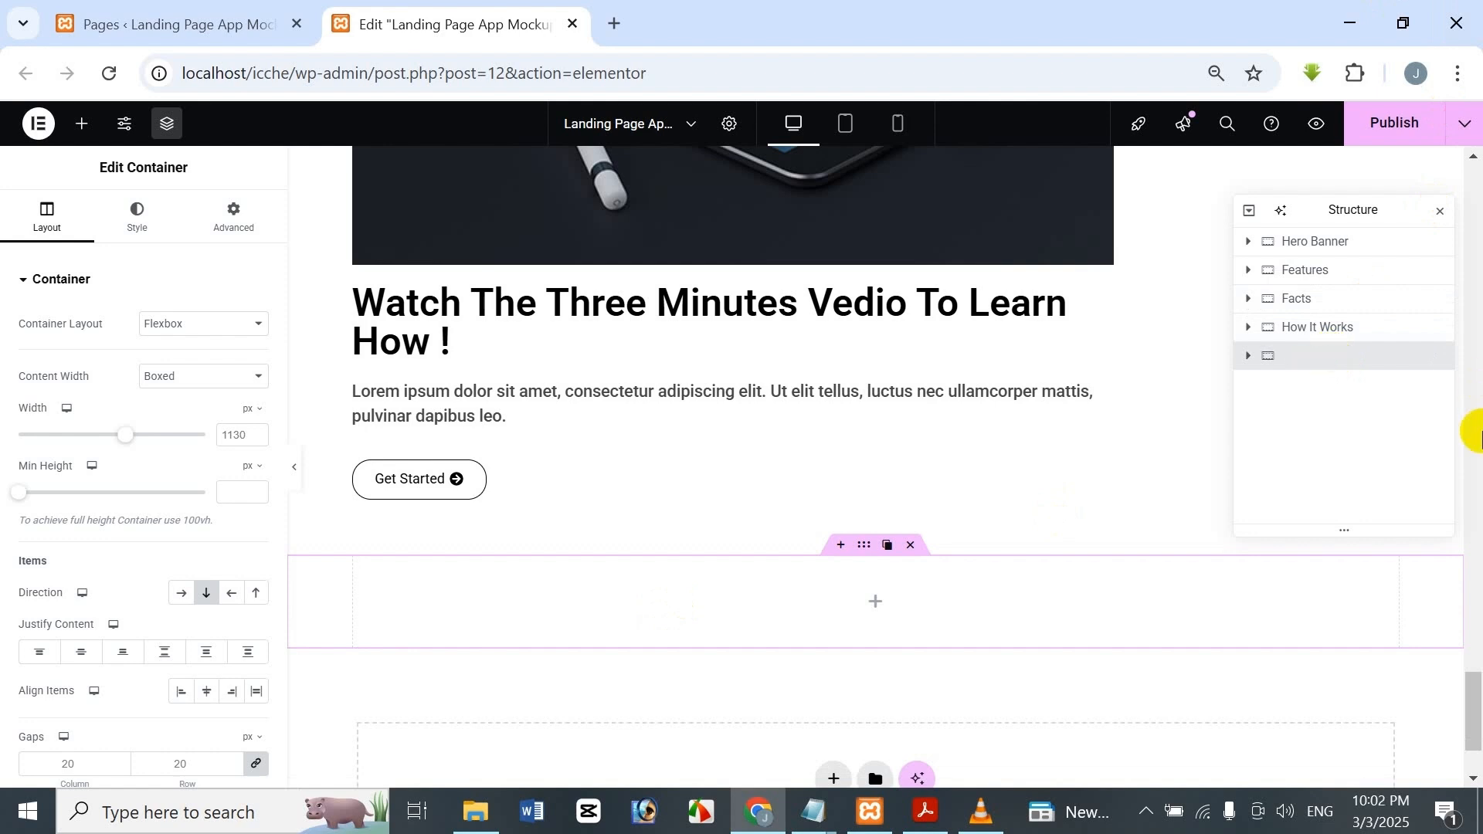
type("Down")
key("BackSpace")
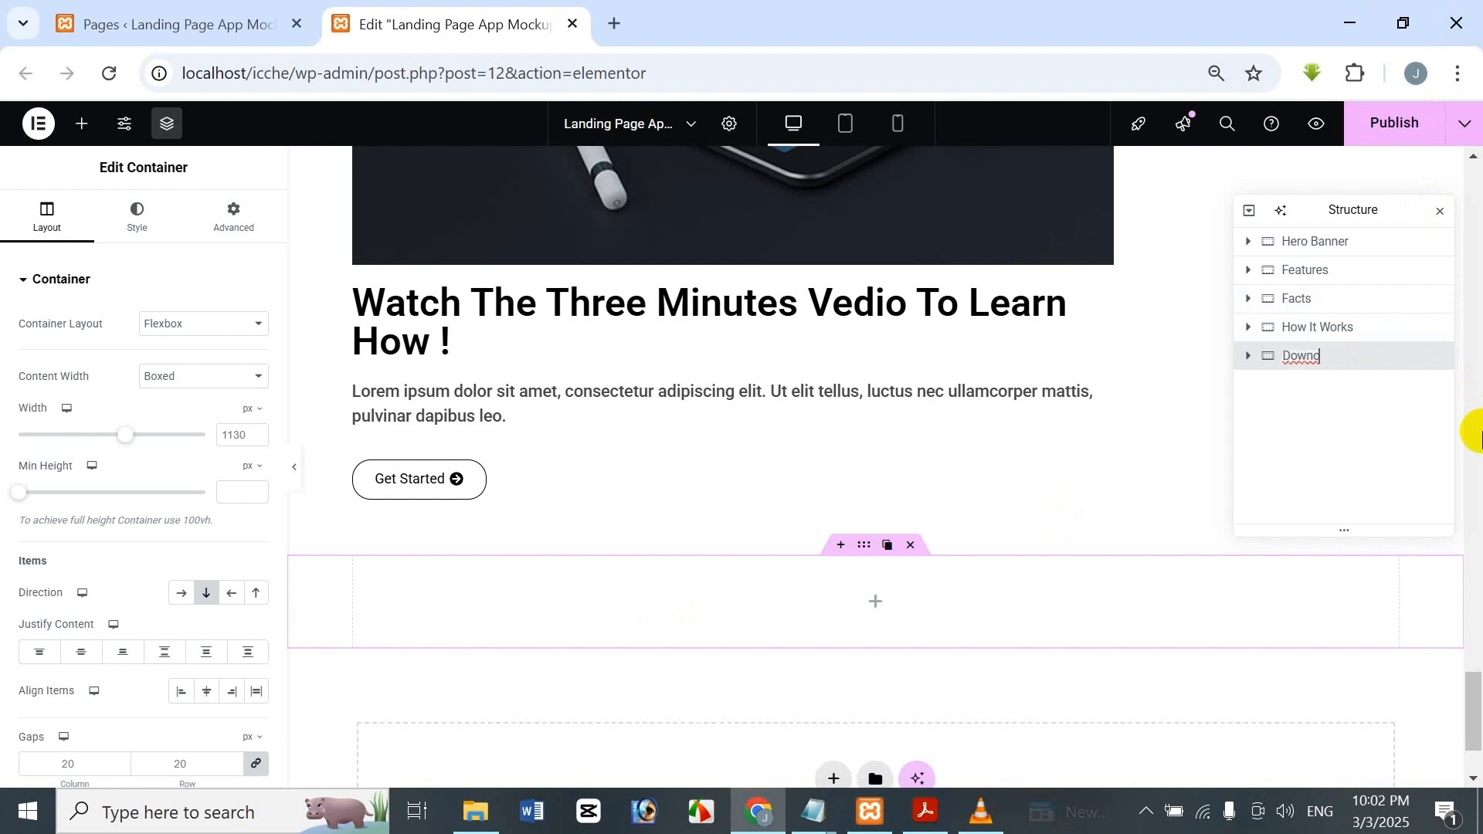
key("Return")
type("load")
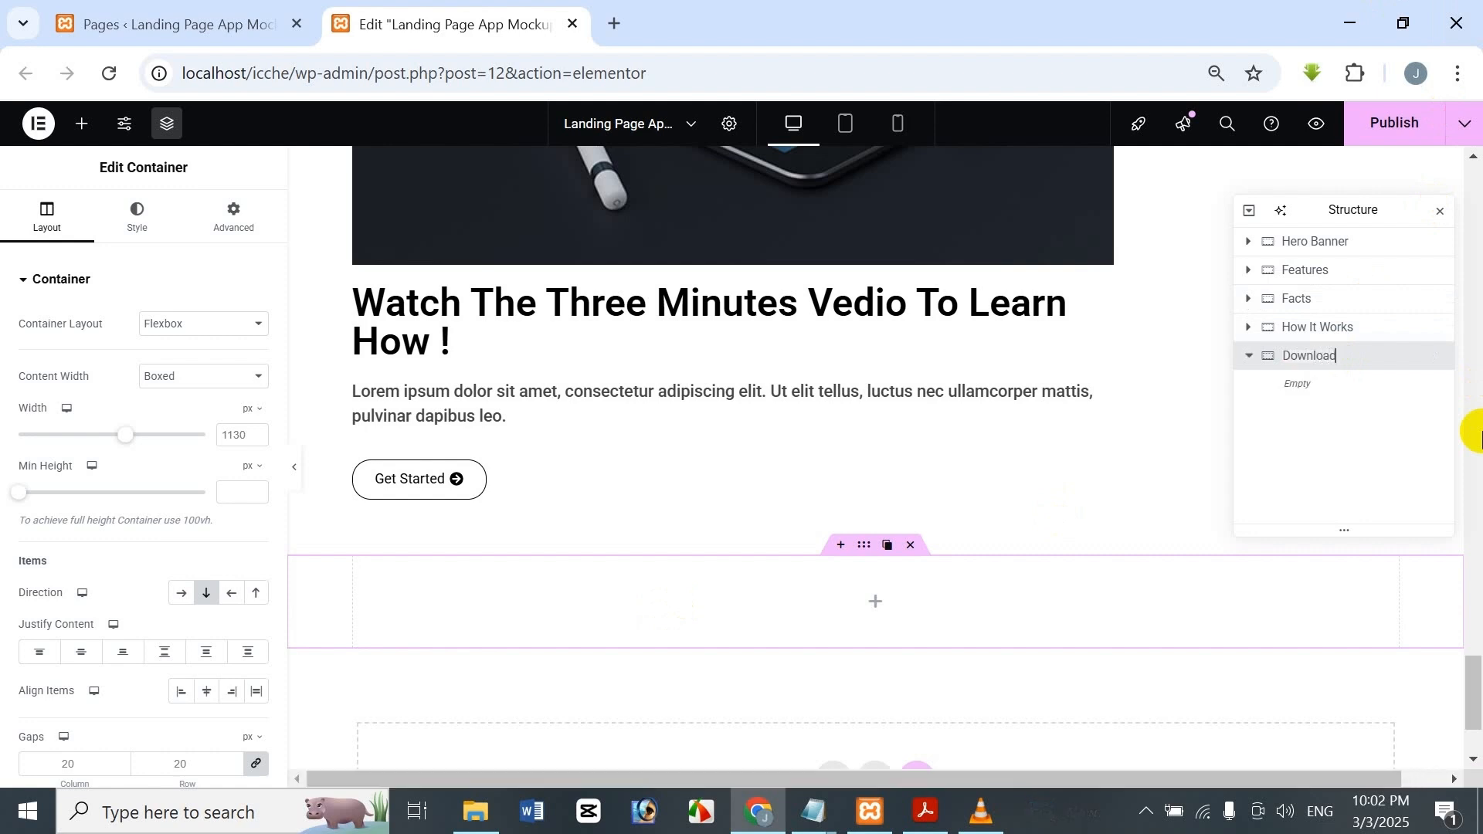
key("Return")
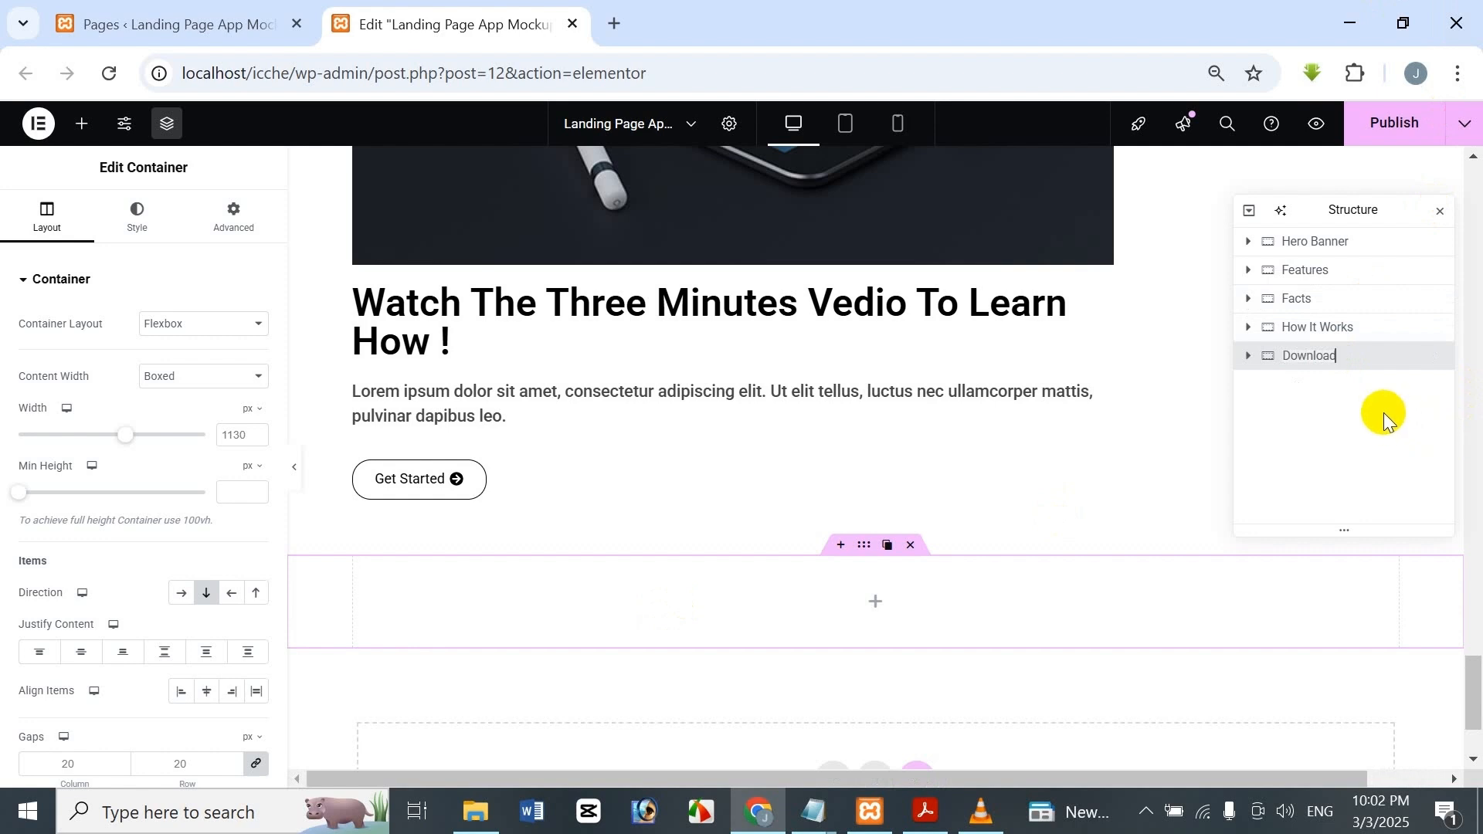
left_click(1383, 412)
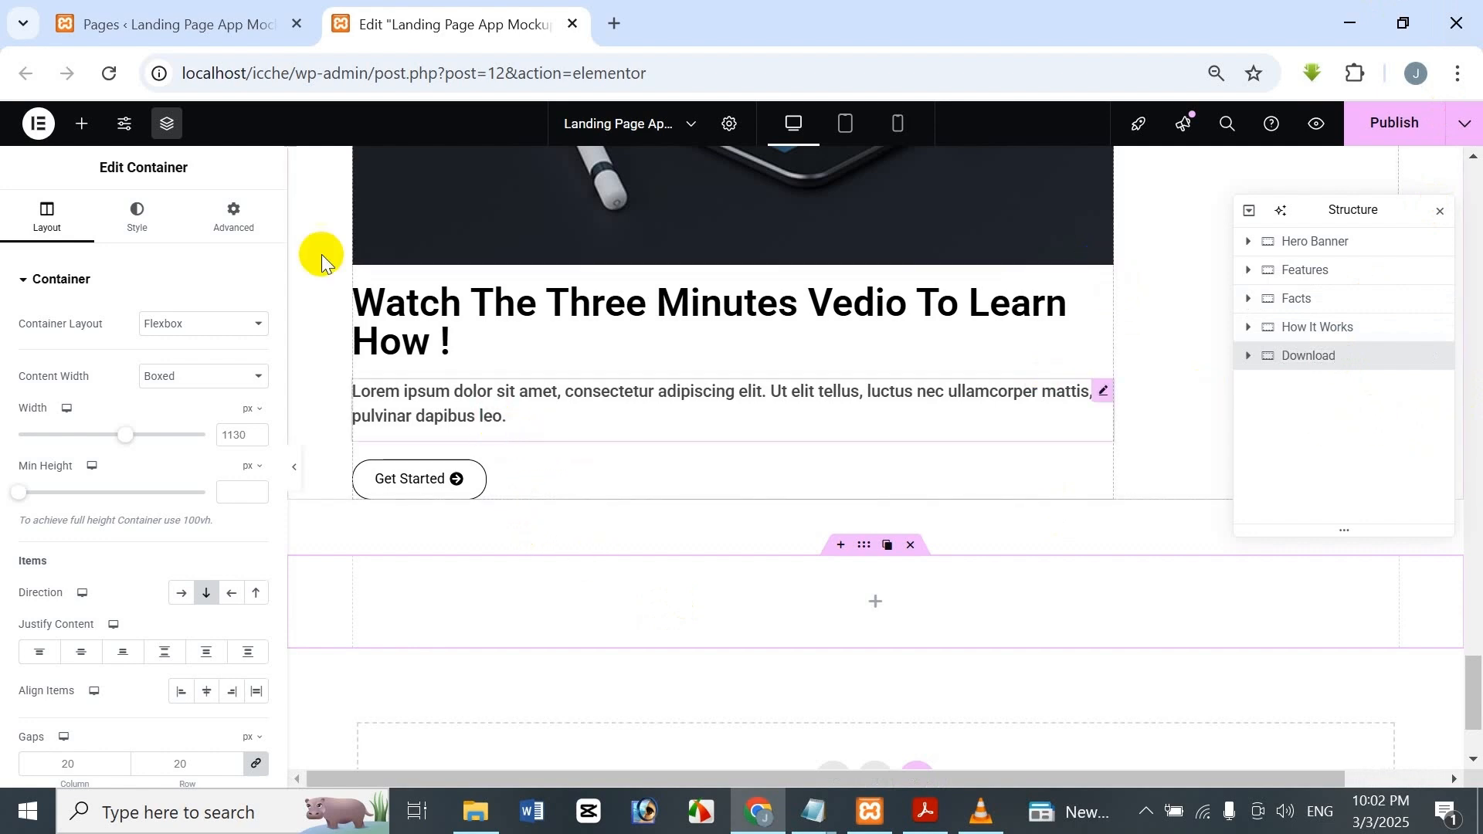
Set the Download container's padding to 170 px on all four sides.
left_click(252, 224)
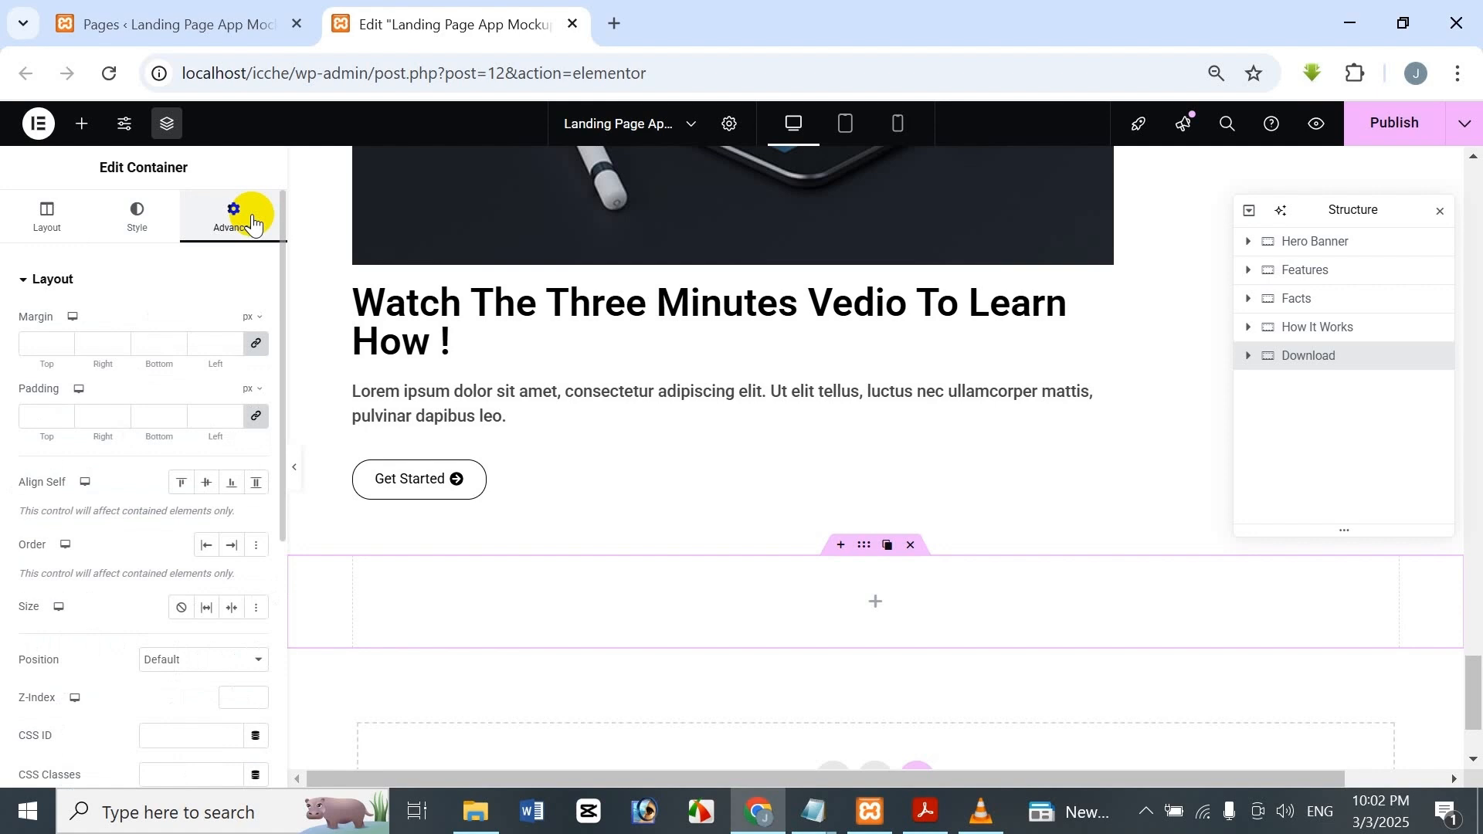
left_click(28, 422)
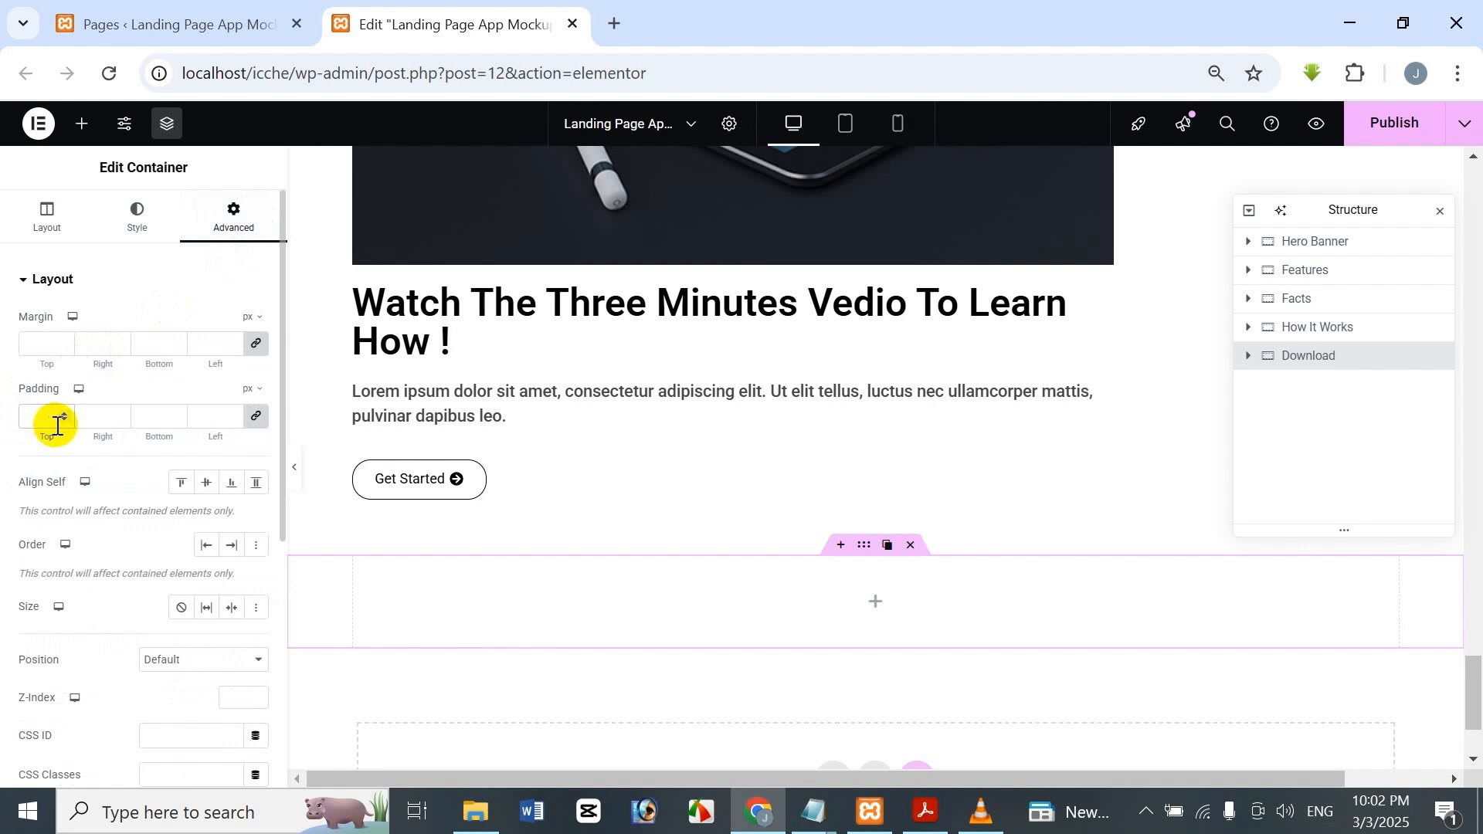
type("170")
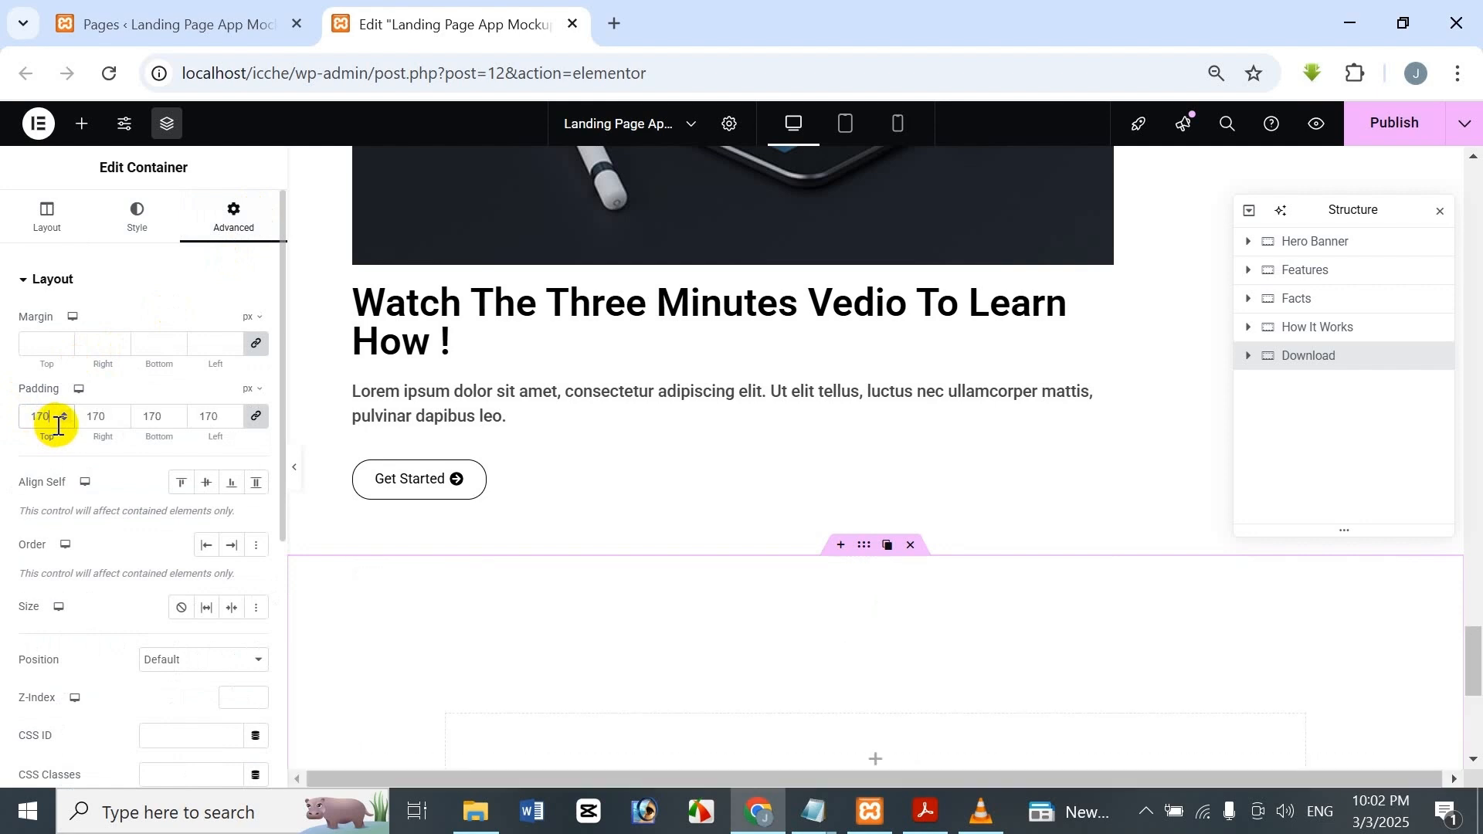
scroll(675, 471, "down", 4)
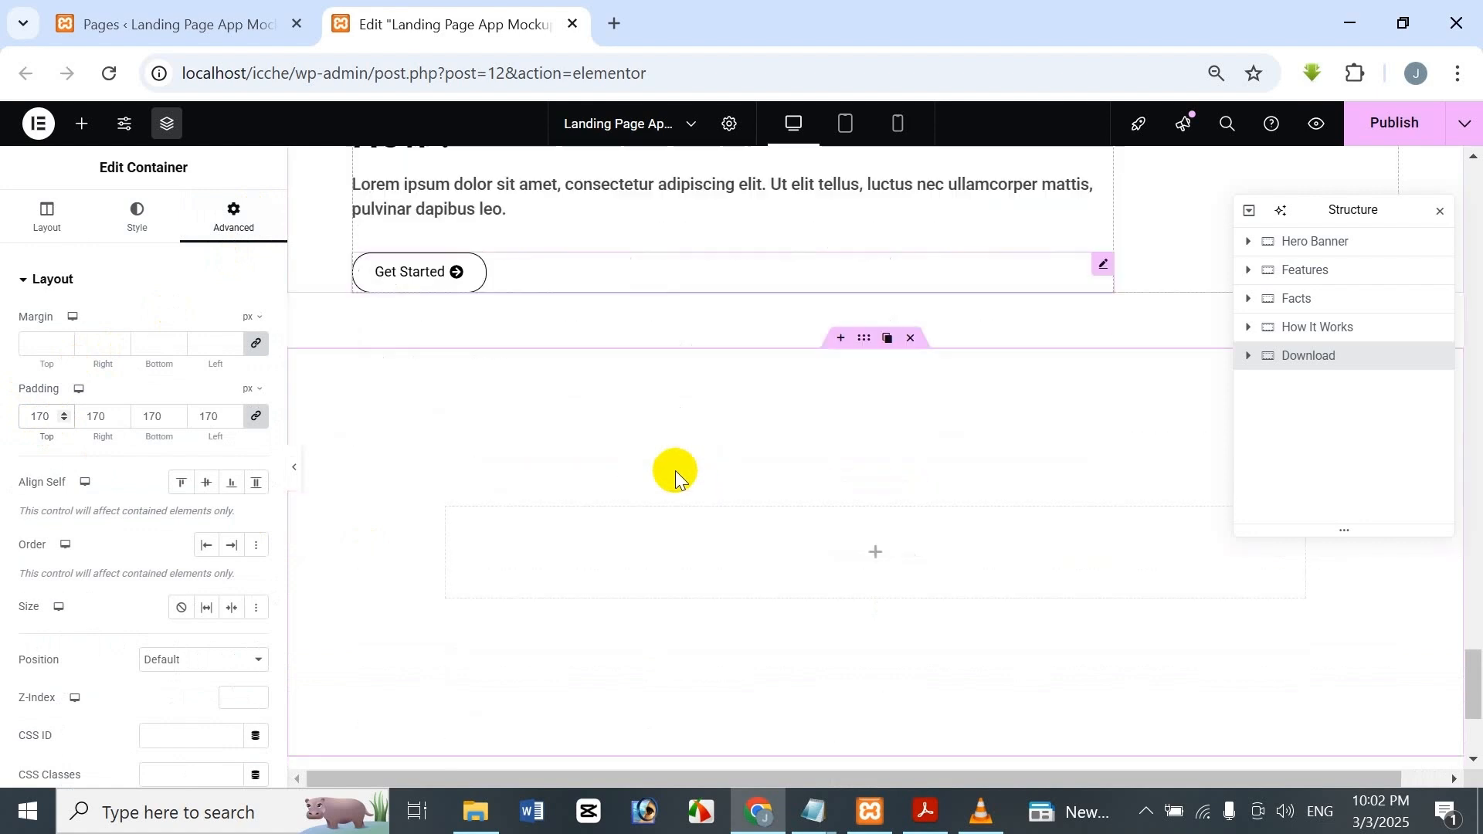
scroll(648, 480, "up", 2)
scroll(648, 481, "down", 2)
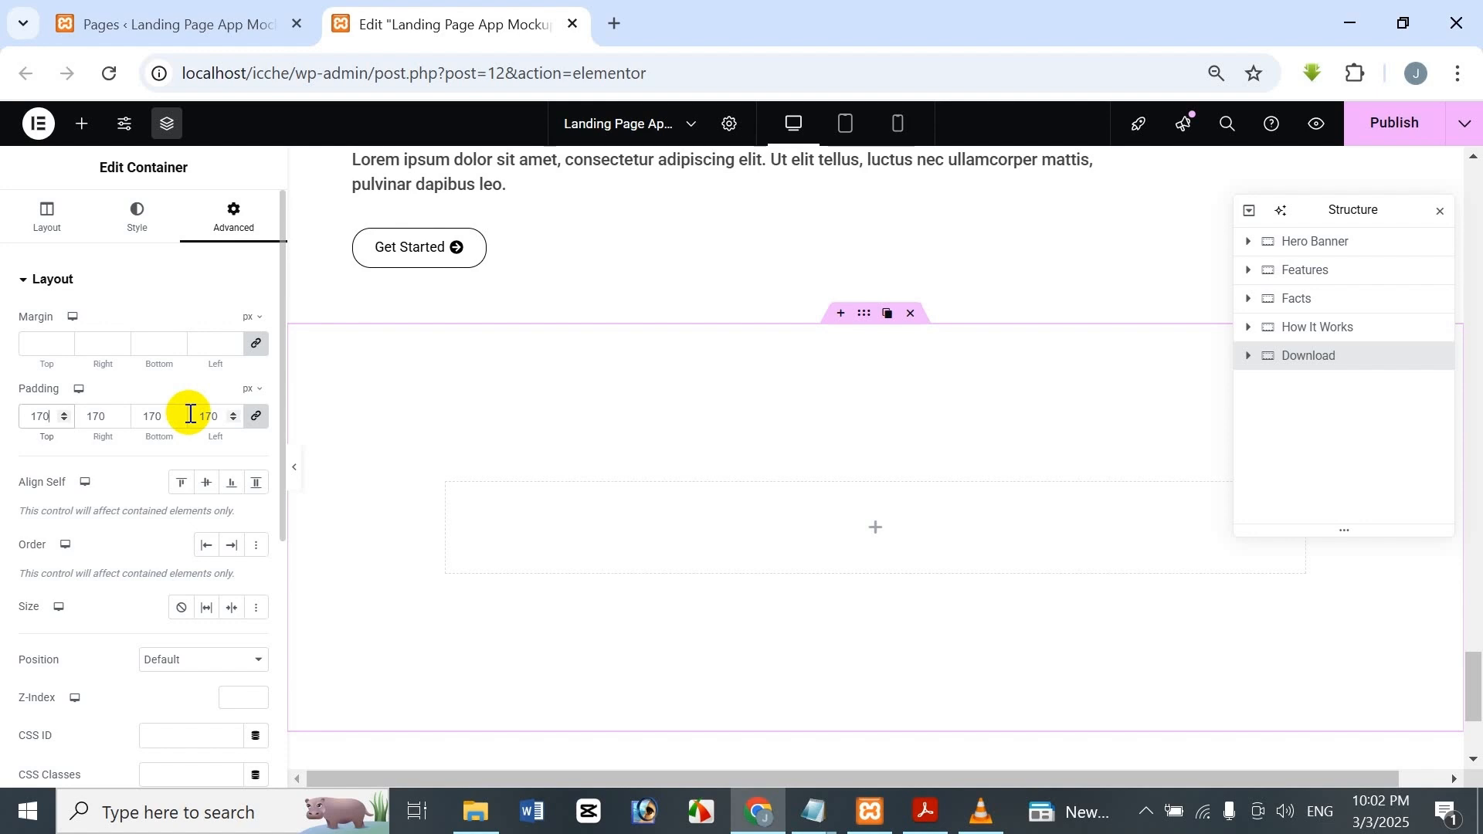
Unlink the Download container's padding values and set the right and left padding to 20 px.
left_click(257, 423)
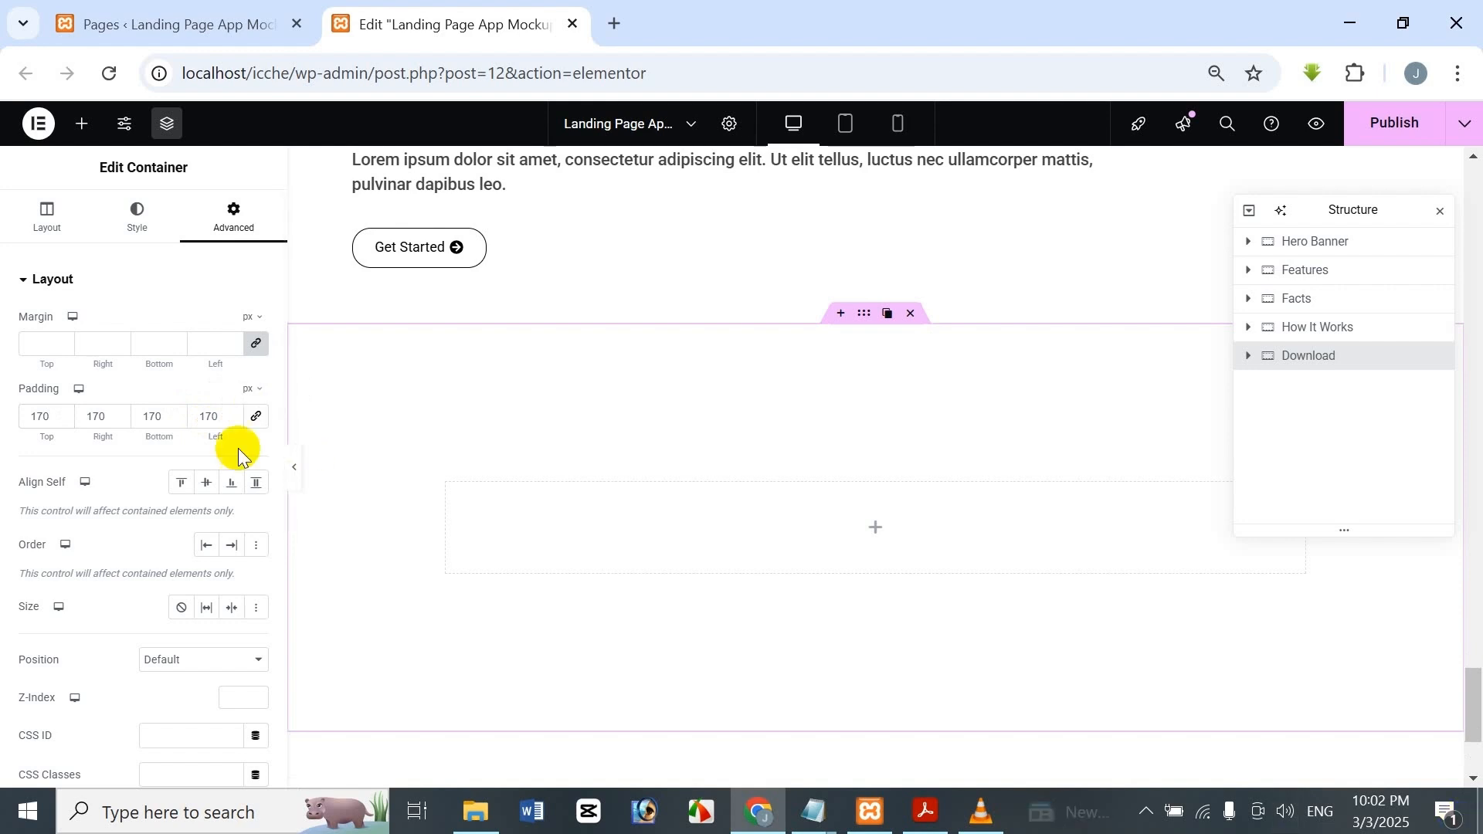
double_click(111, 409)
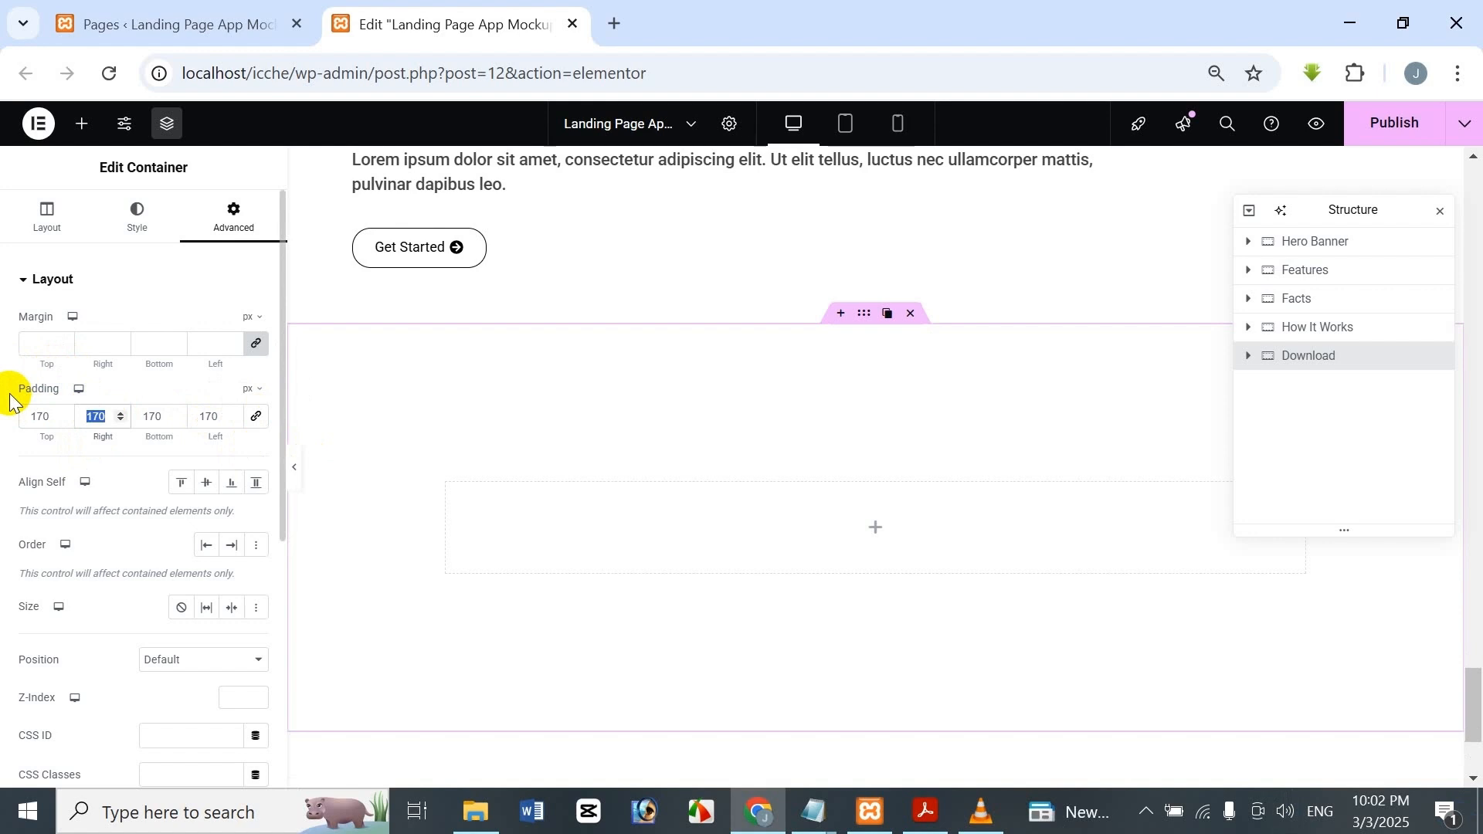
type("20")
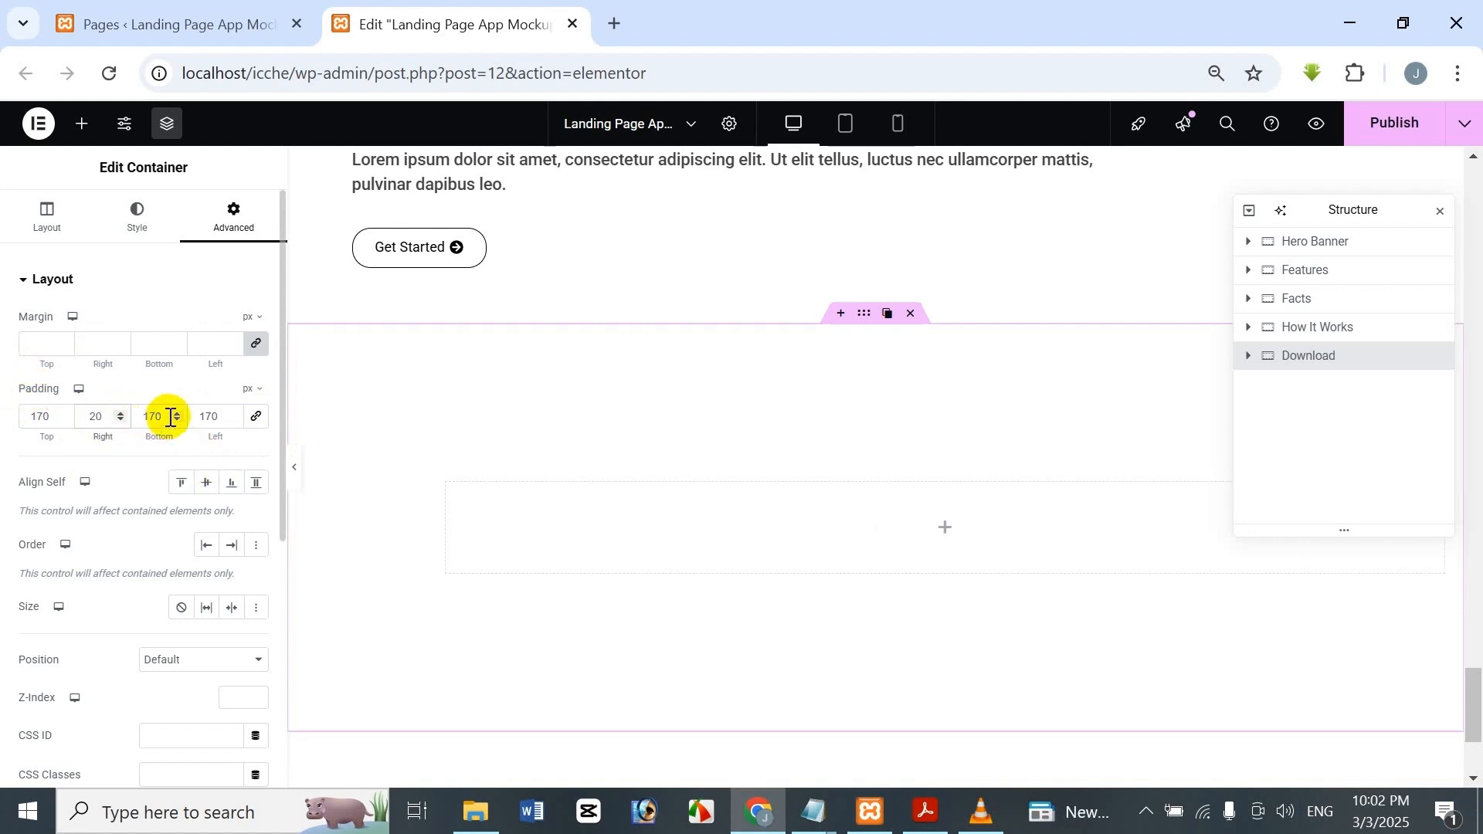
left_click_drag(221, 417, 179, 420)
type("20")
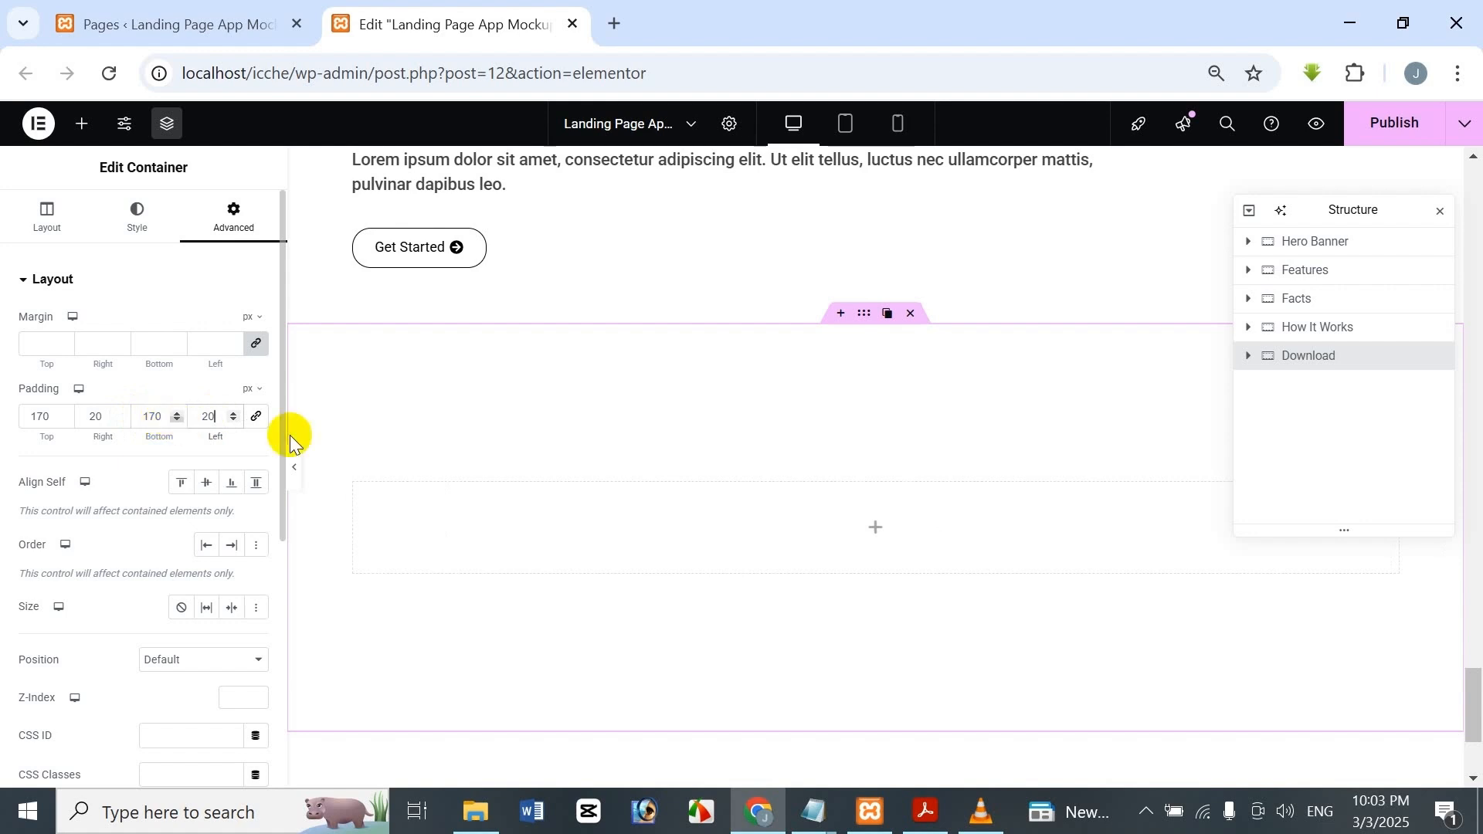
left_click(91, 127)
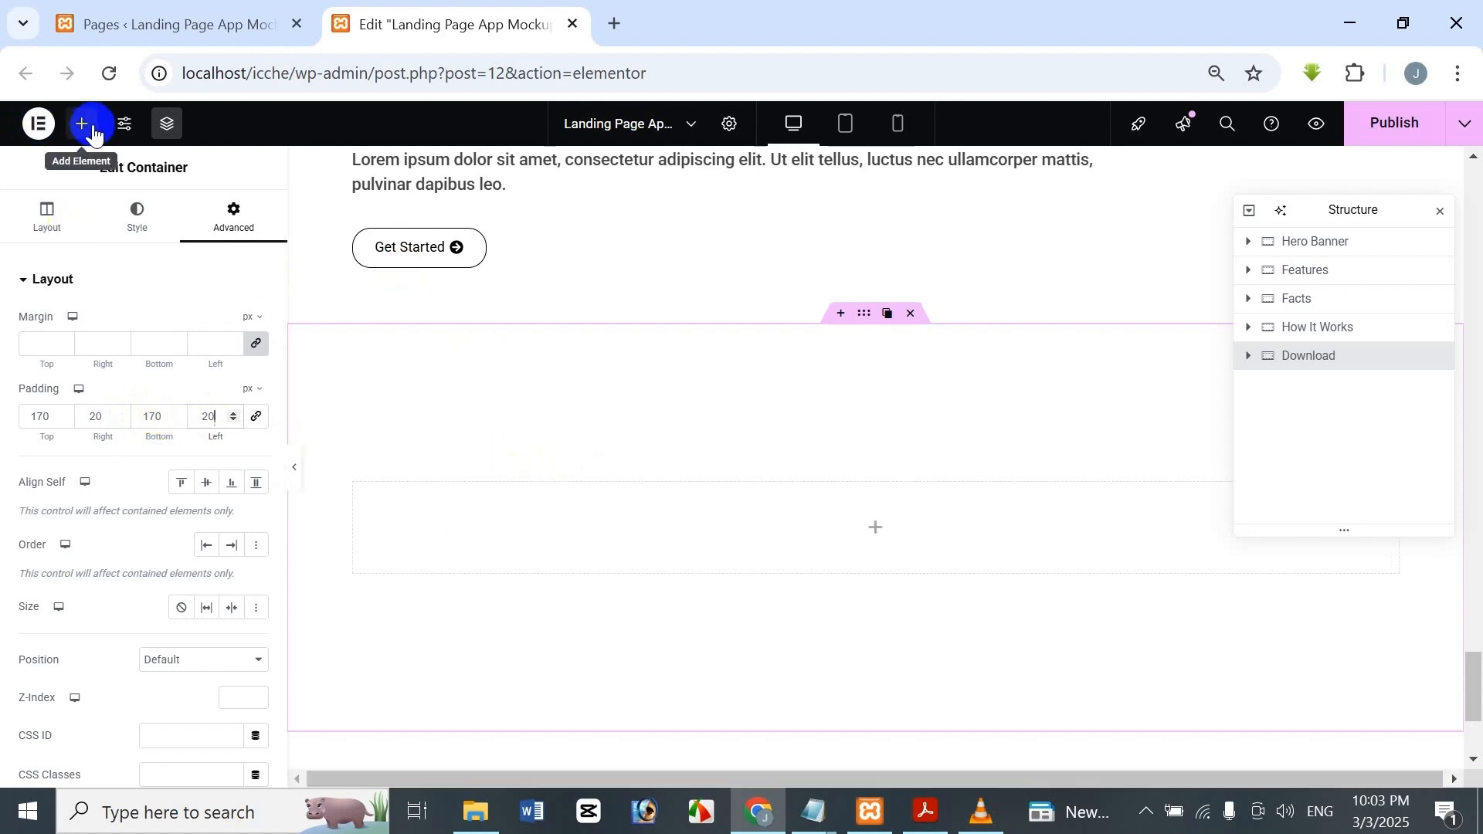
Give the Download container a Classic background using the image download-bg.png from the media library.
left_click(136, 224)
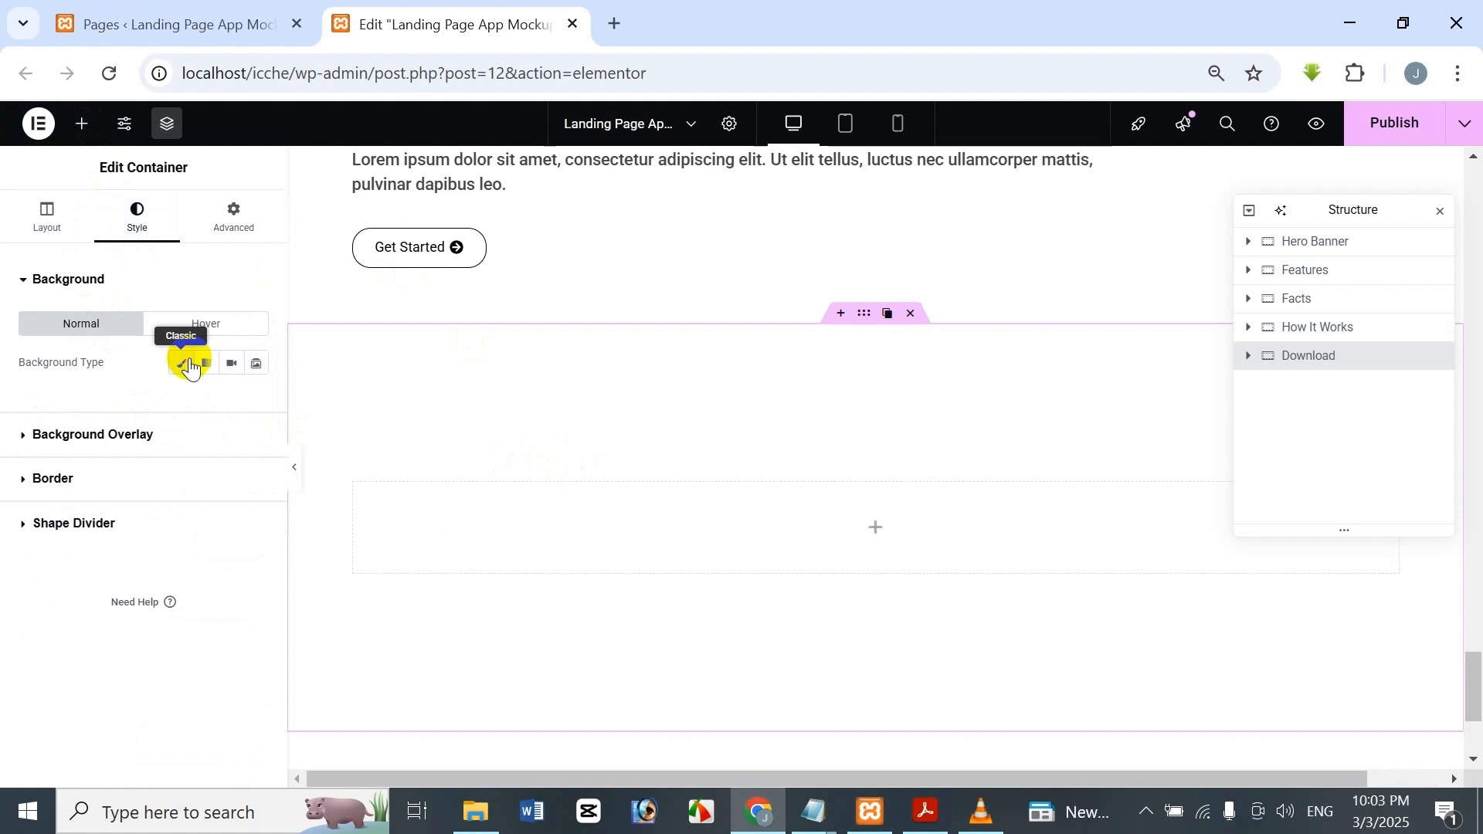
left_click(186, 364)
left_click(151, 502)
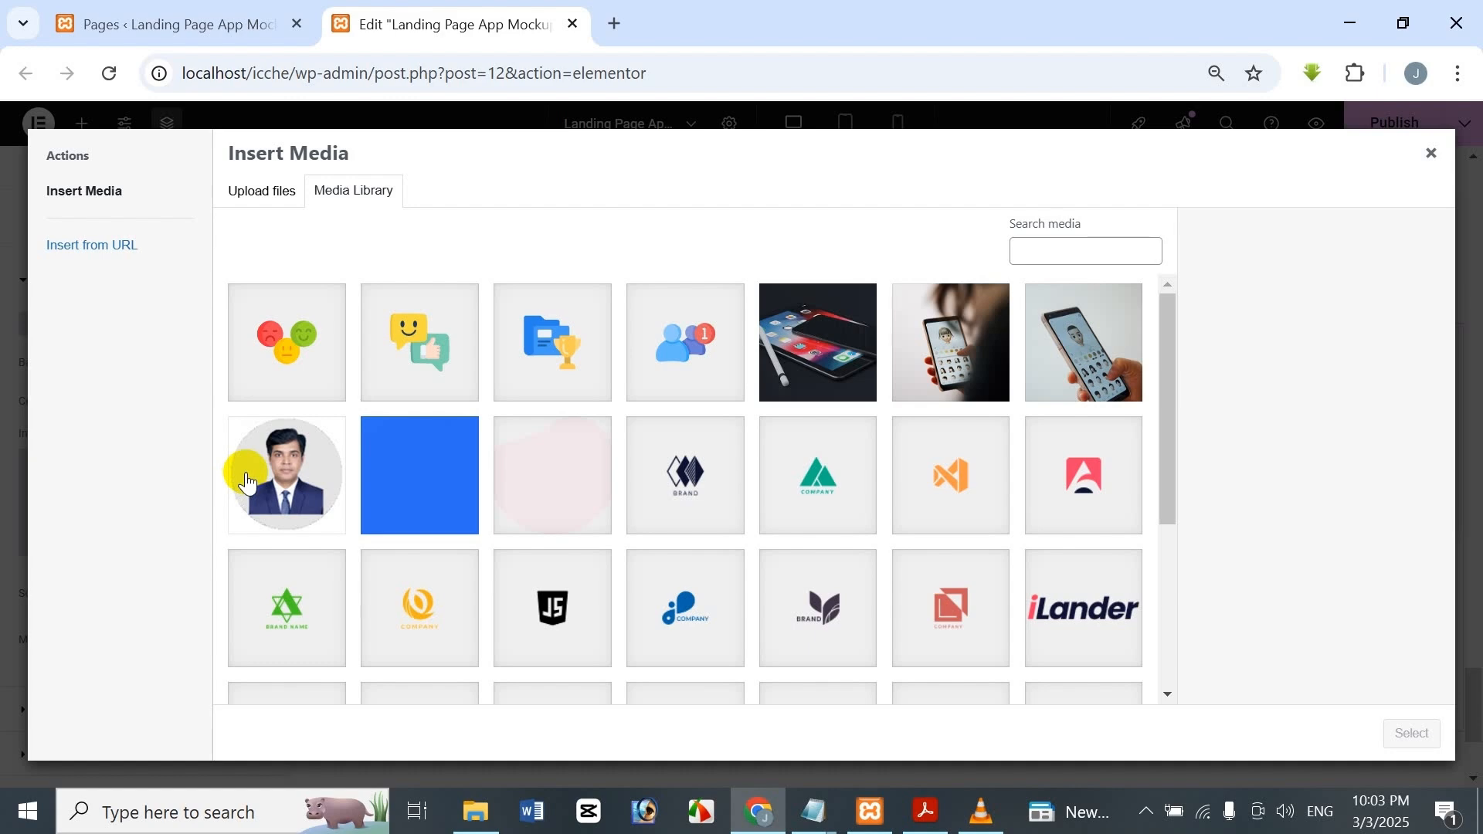
scroll(772, 456, "down", 4)
scroll(759, 494, "up", 3)
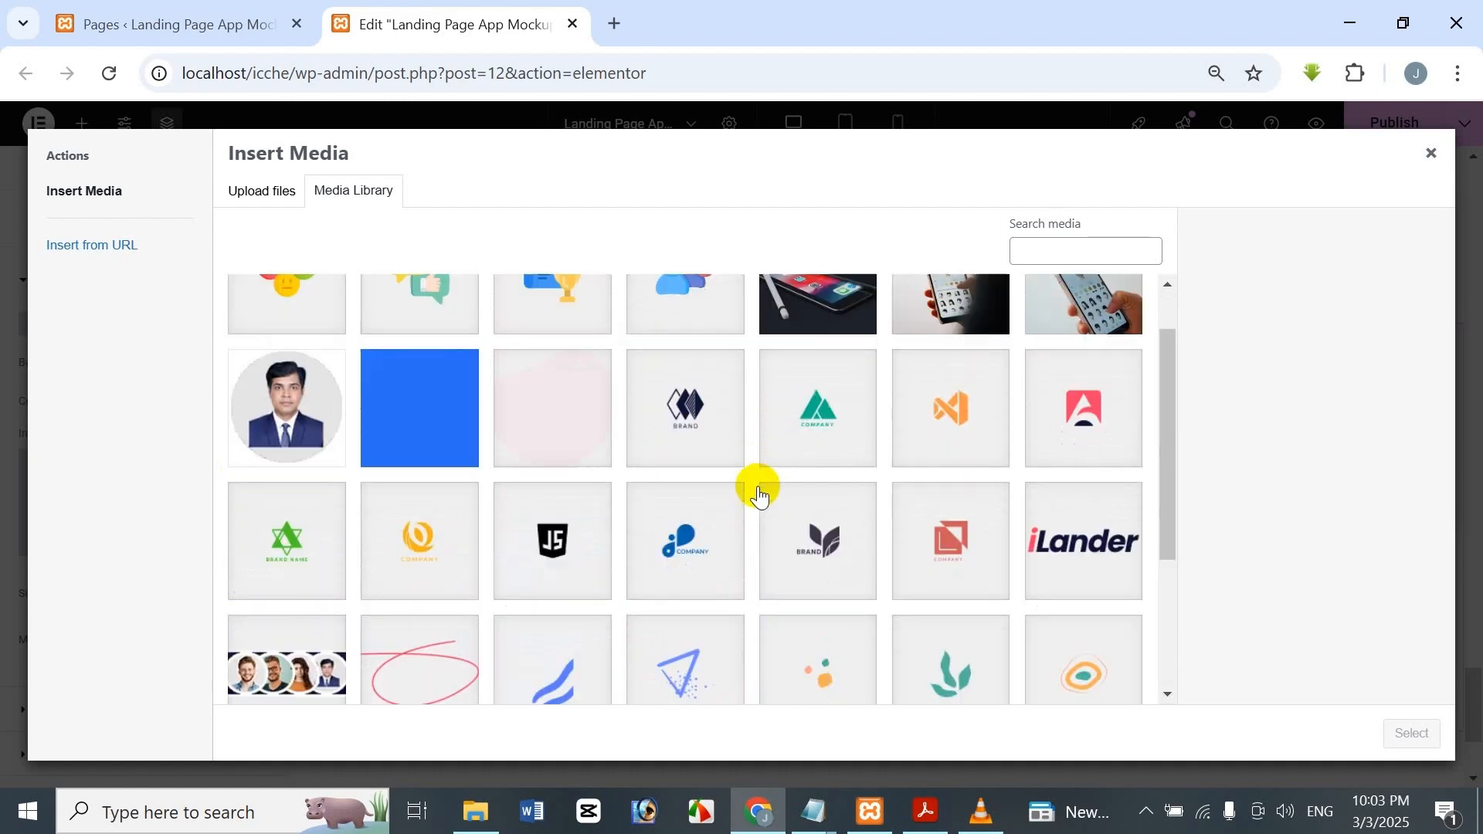
scroll(760, 494, "down", 2)
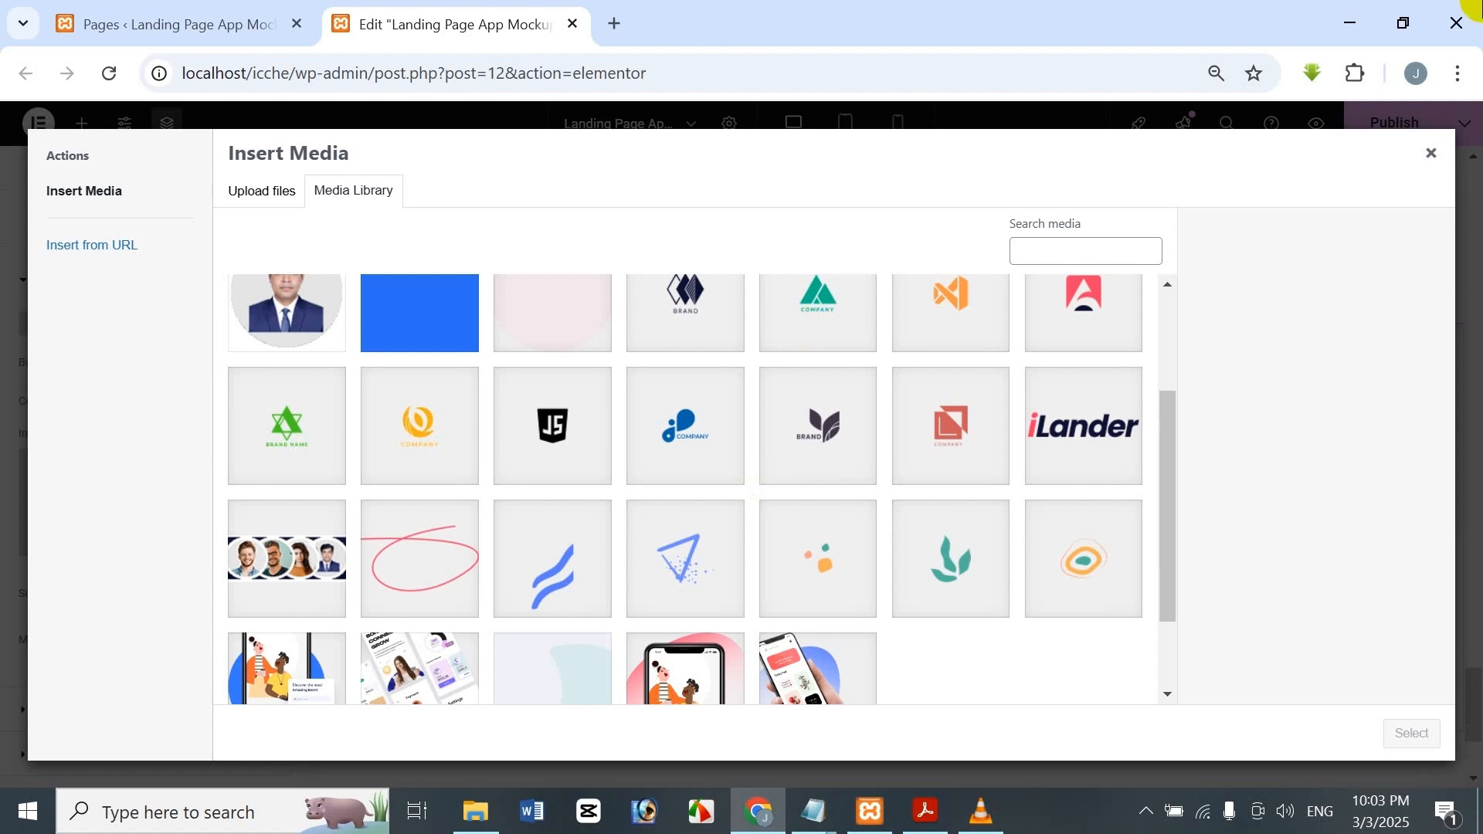
scroll(593, 458, "up", 2)
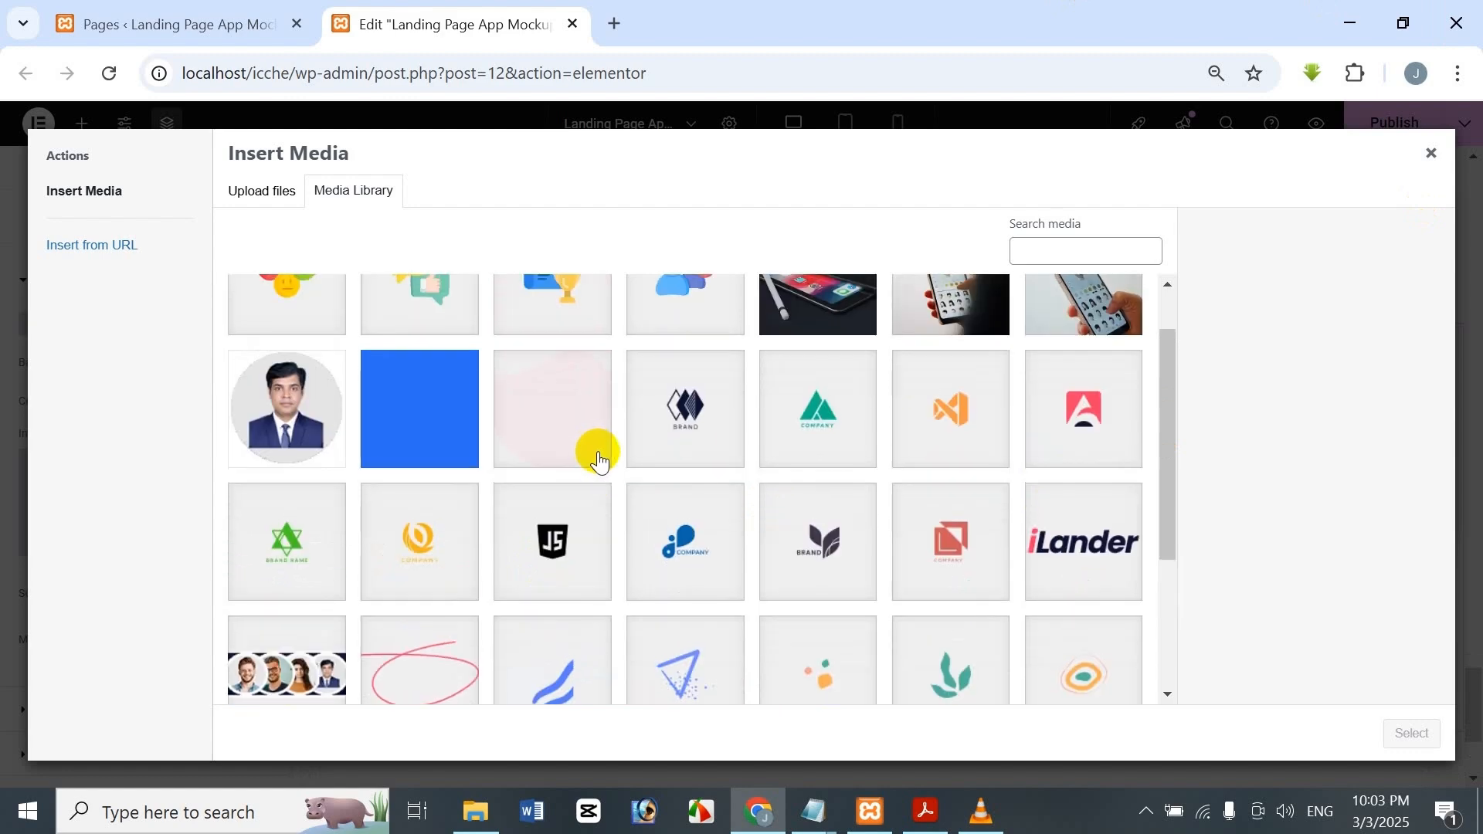
scroll(595, 459, "down", 3)
scroll(597, 461, "up", 4)
scroll(596, 456, "down", 4)
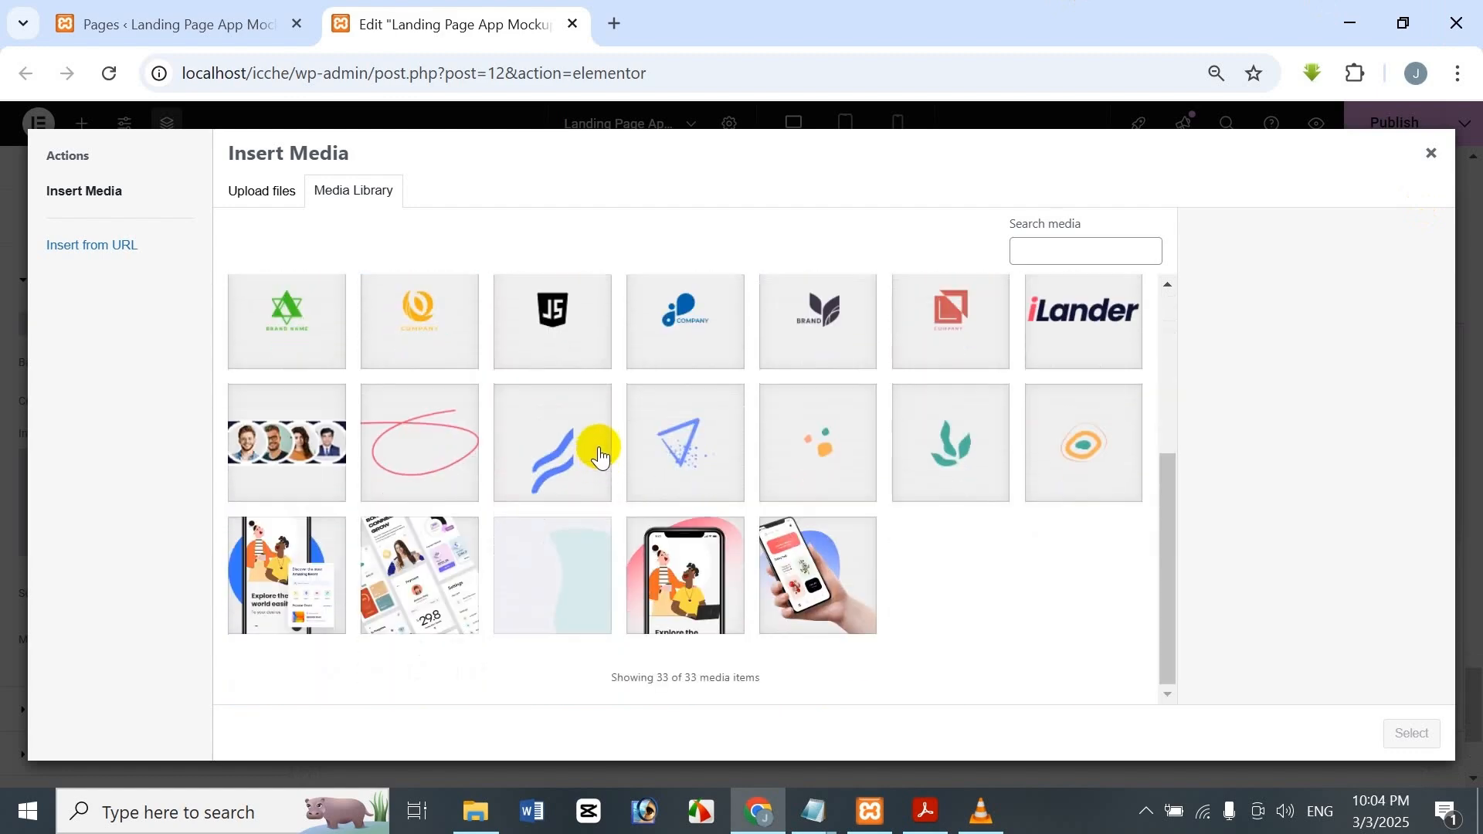
scroll(595, 440, "up", 4)
scroll(993, 379, "down", 3)
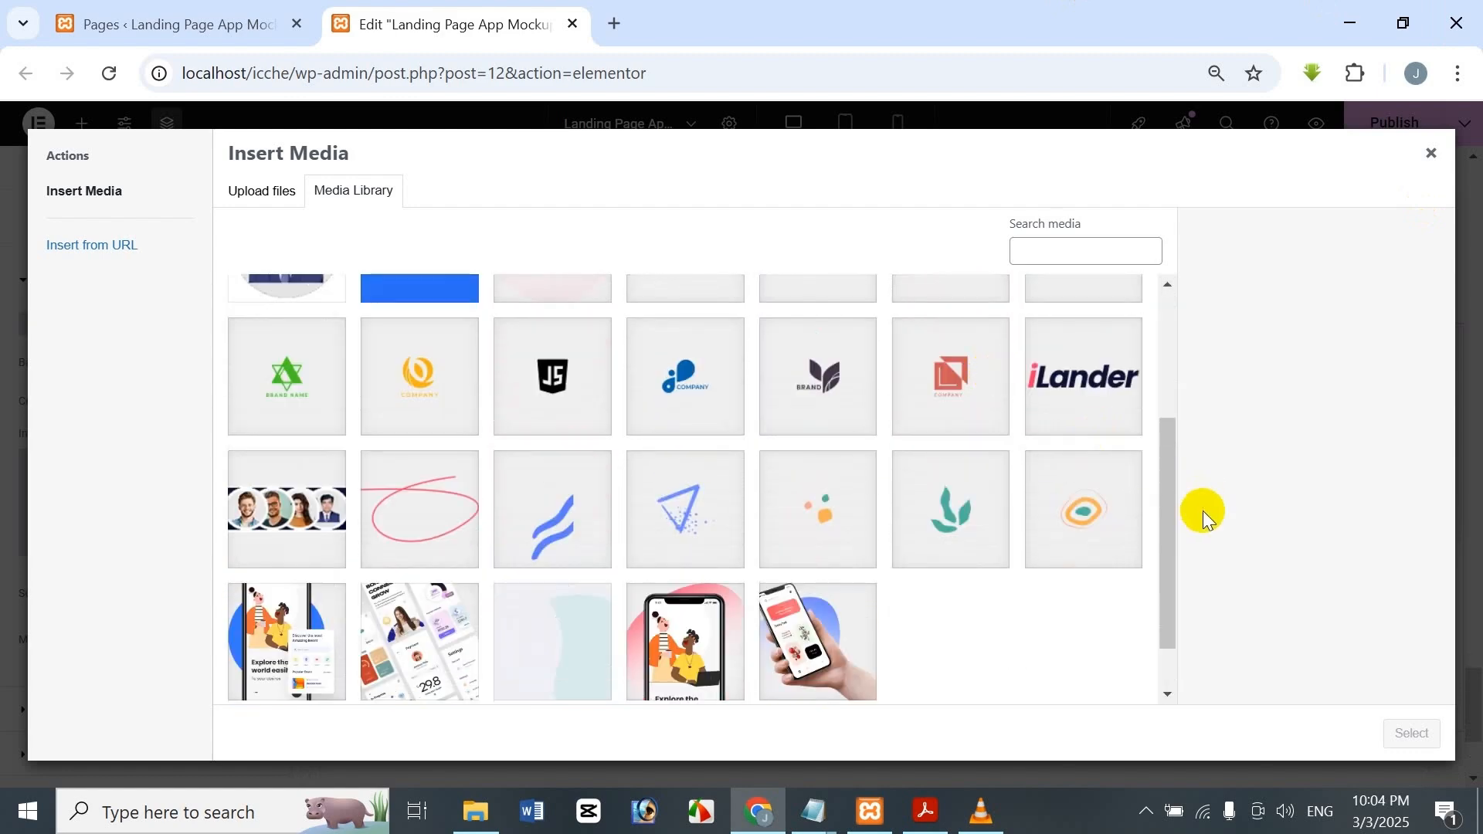
left_click_drag(1171, 531, 1165, 405)
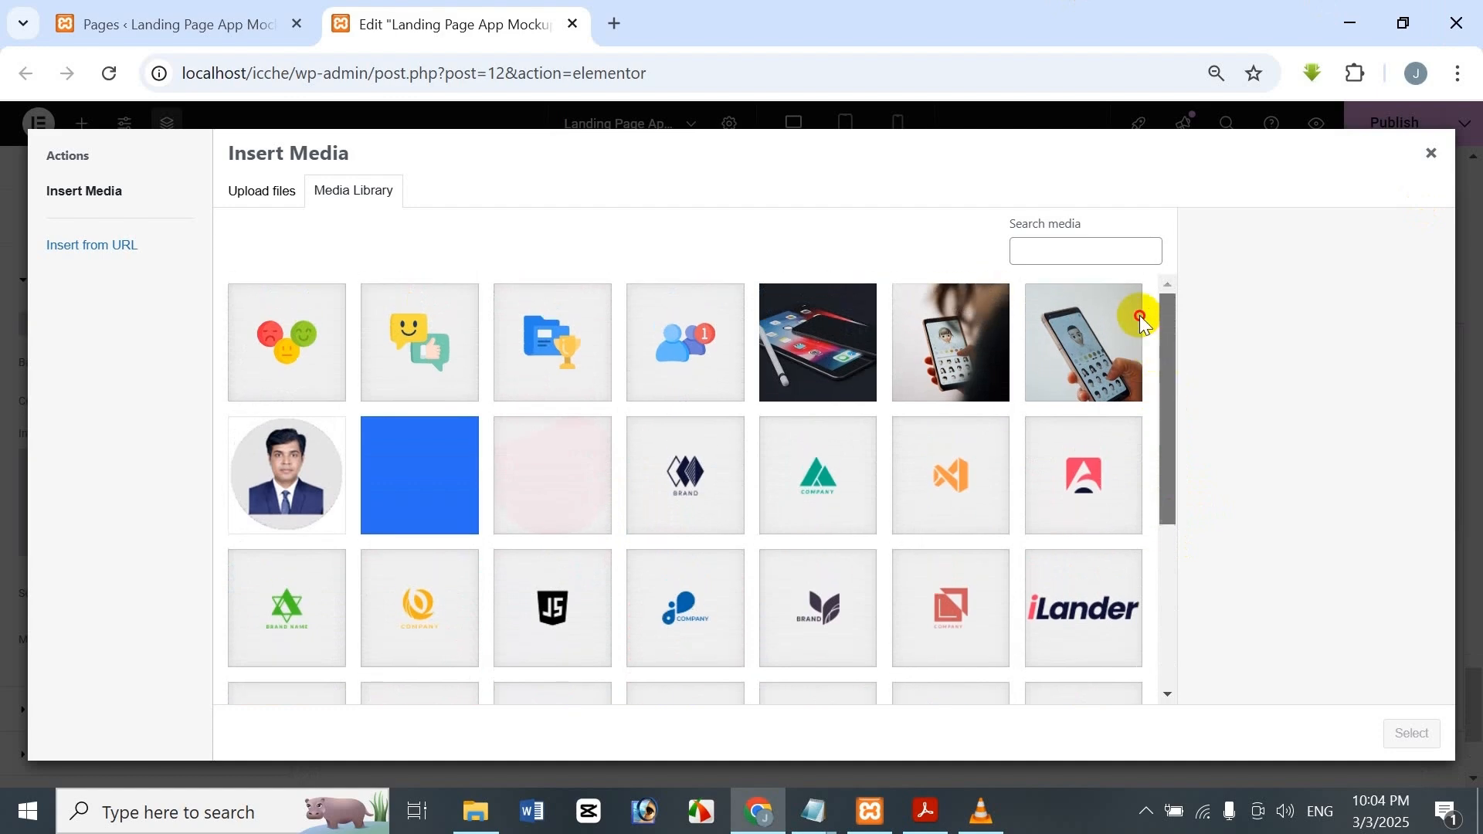
scroll(1142, 463, "down", 3)
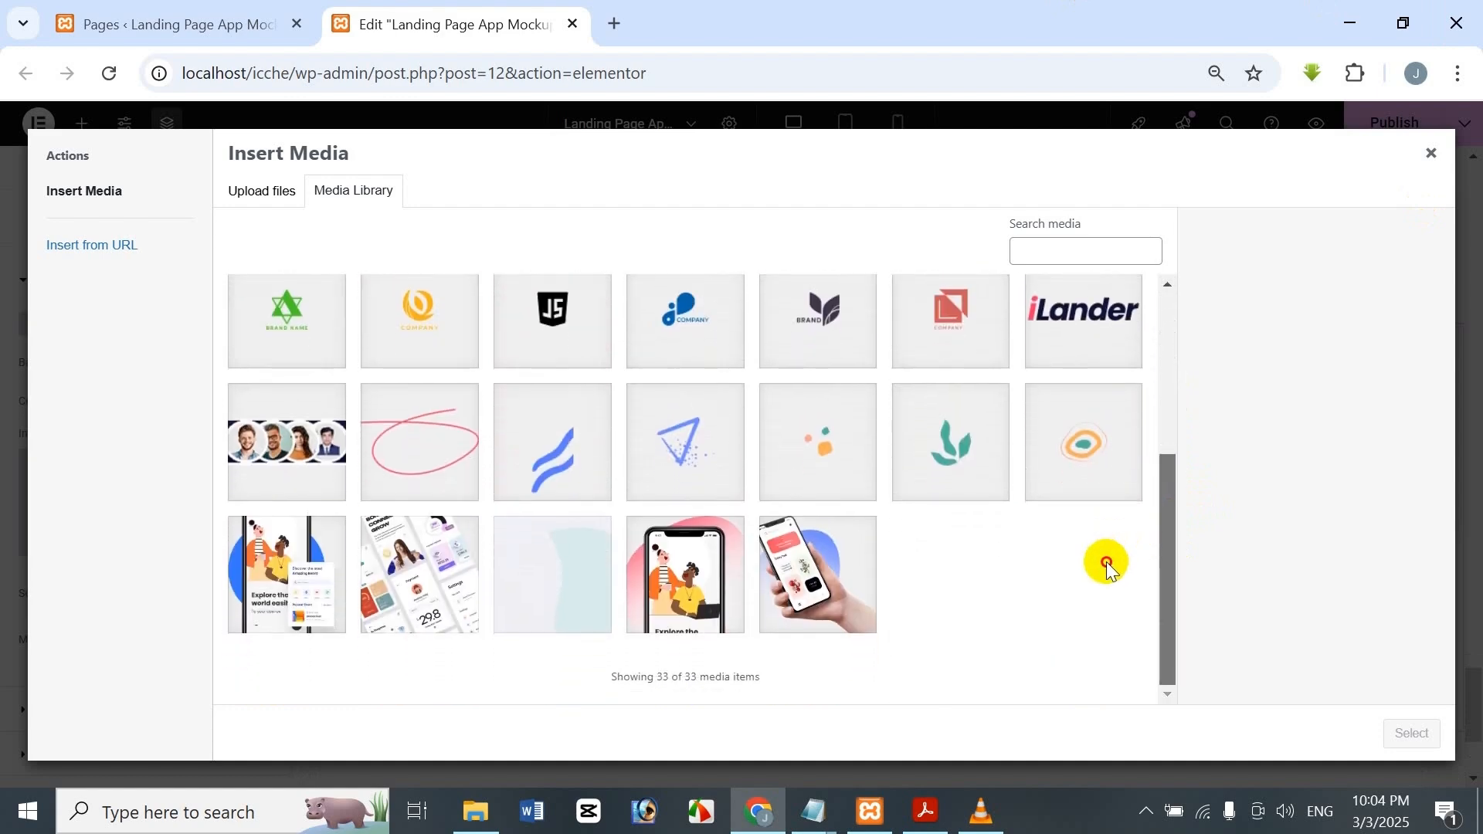
left_click(523, 610)
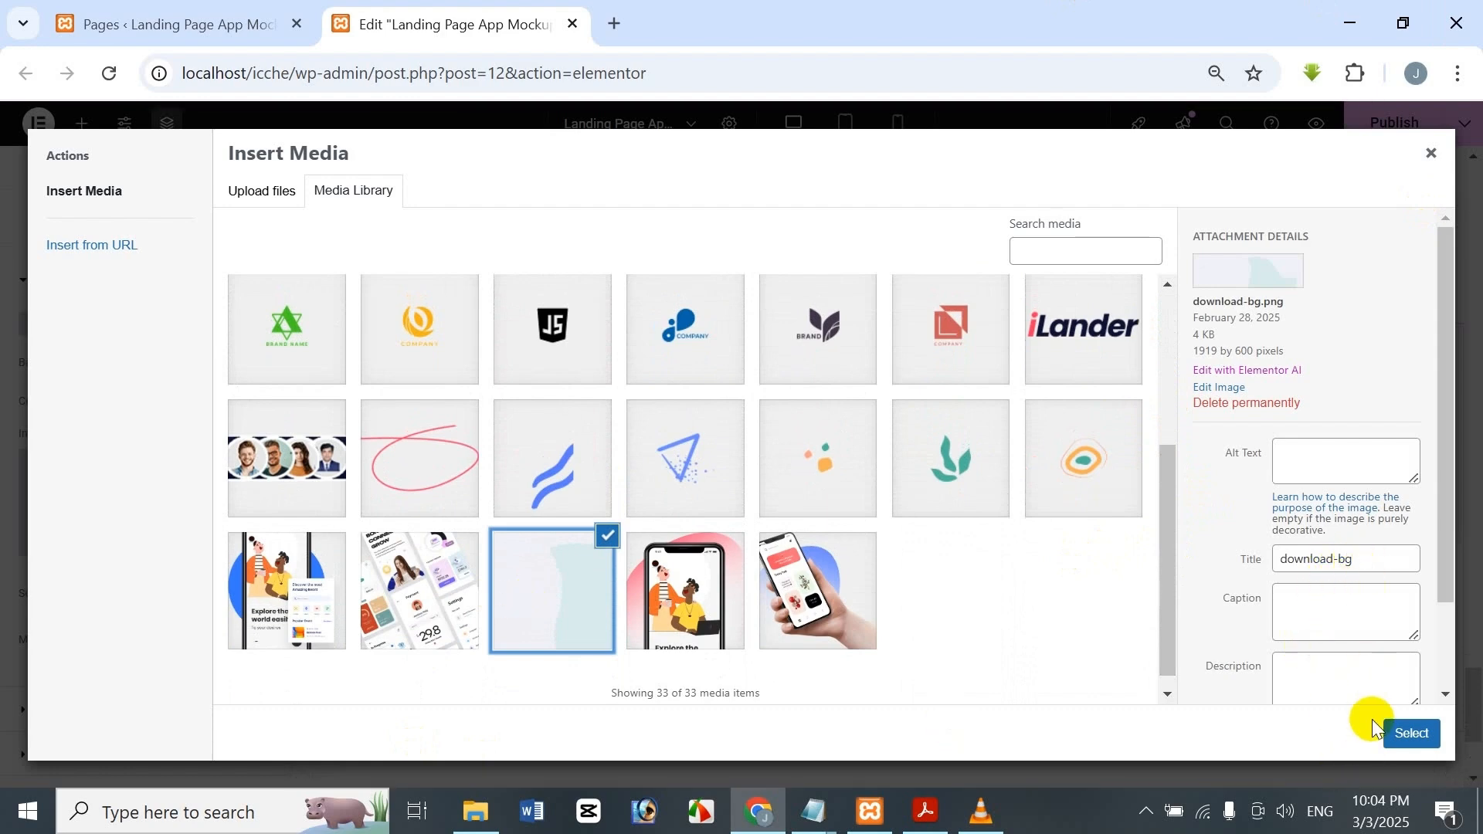
left_click(1414, 739)
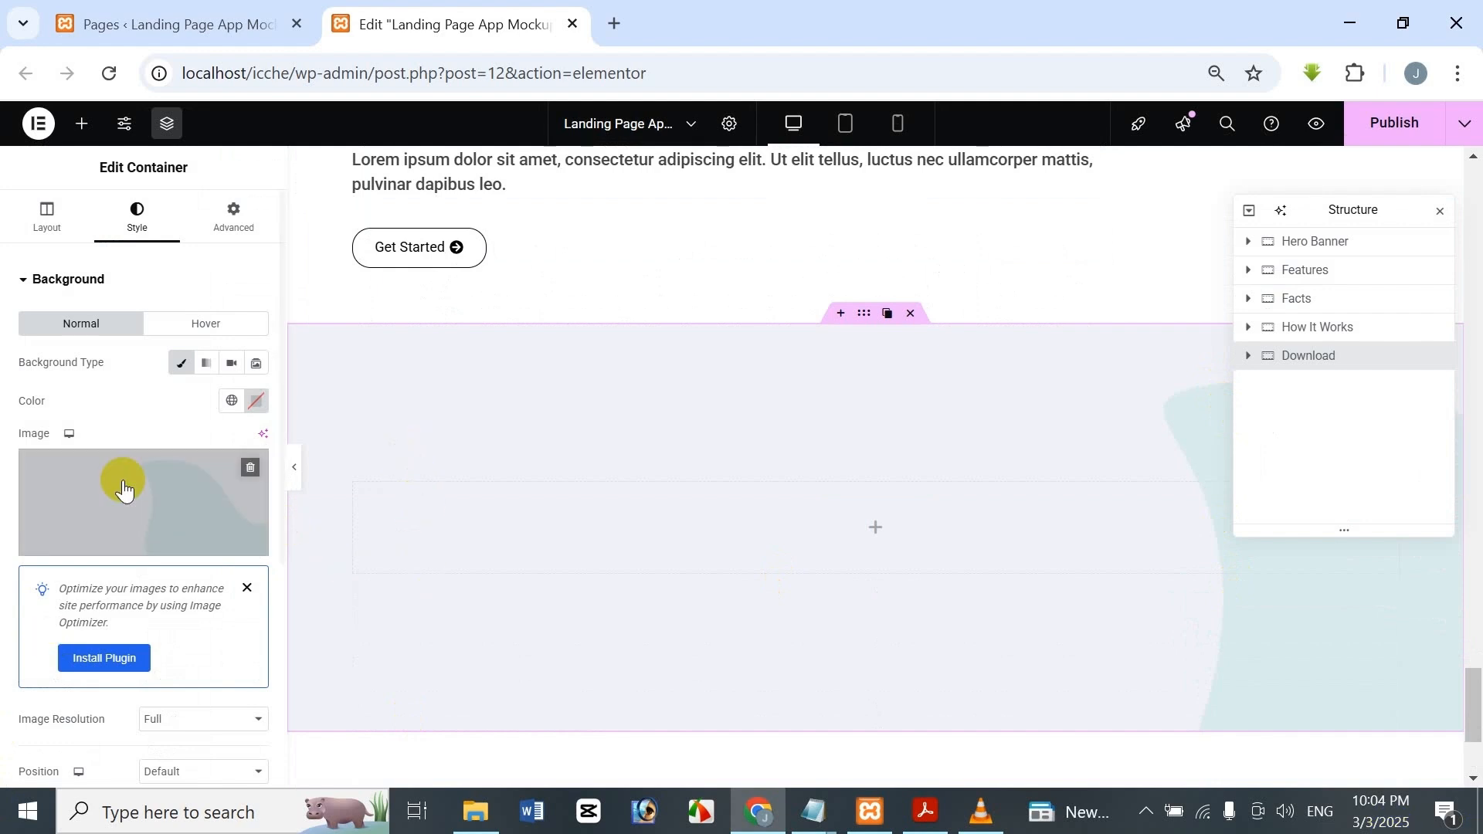
Try the Center Right and Center Left positions for the Download container's background image and settle on Center Center.
scroll(117, 471, "down", 5)
left_click(159, 424)
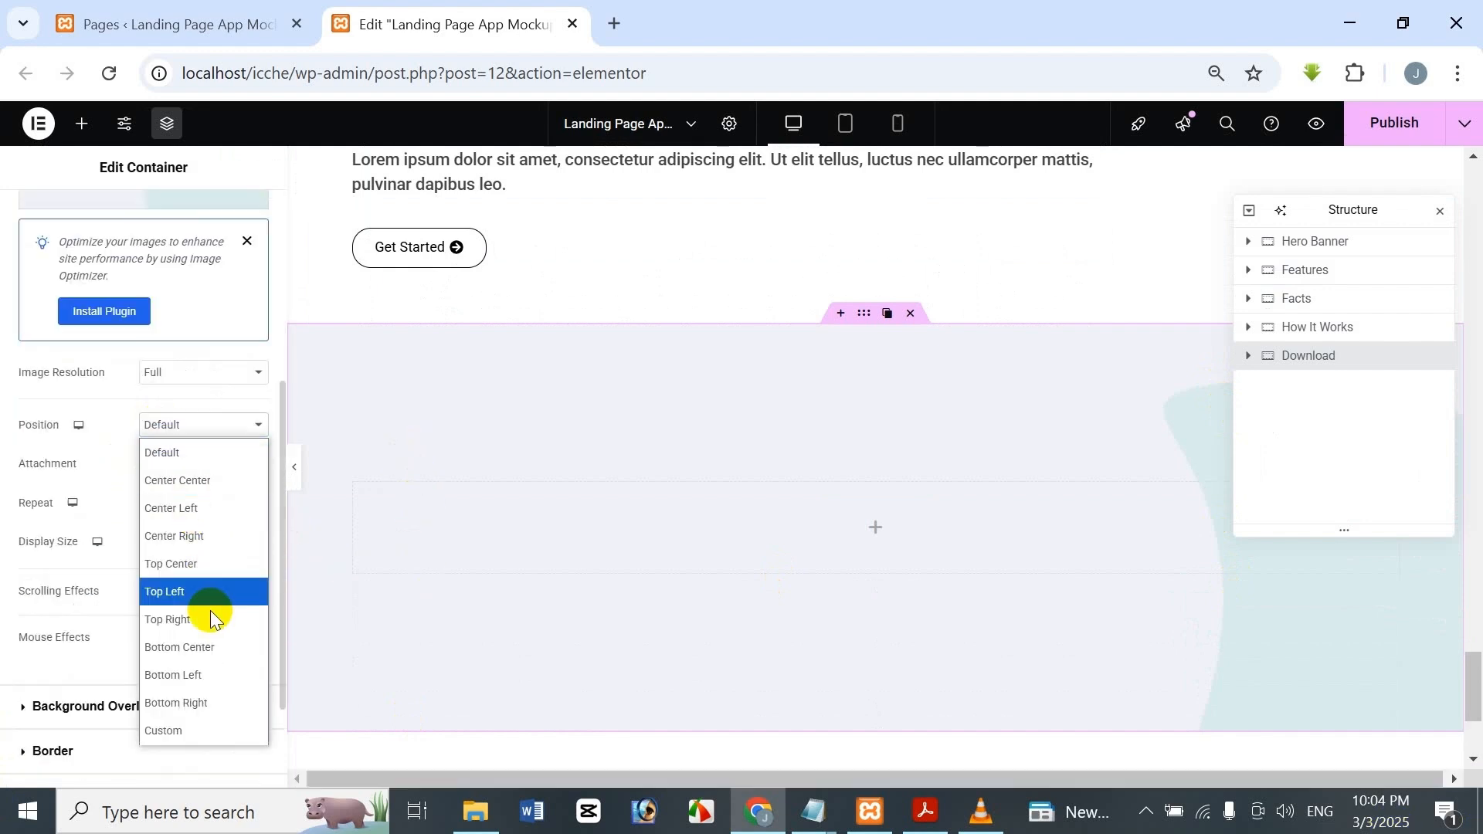
left_click(214, 540)
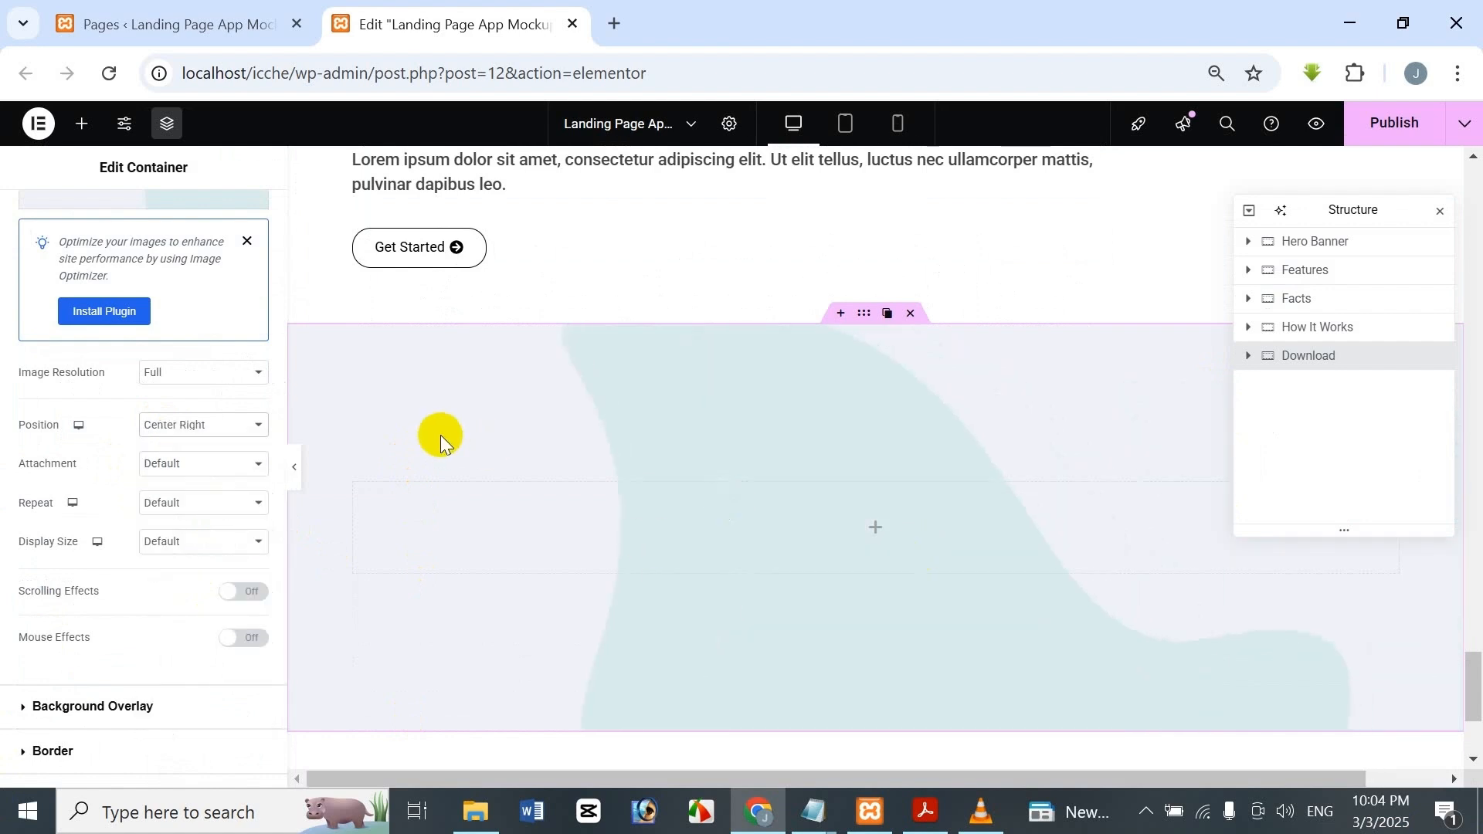
left_click(195, 424)
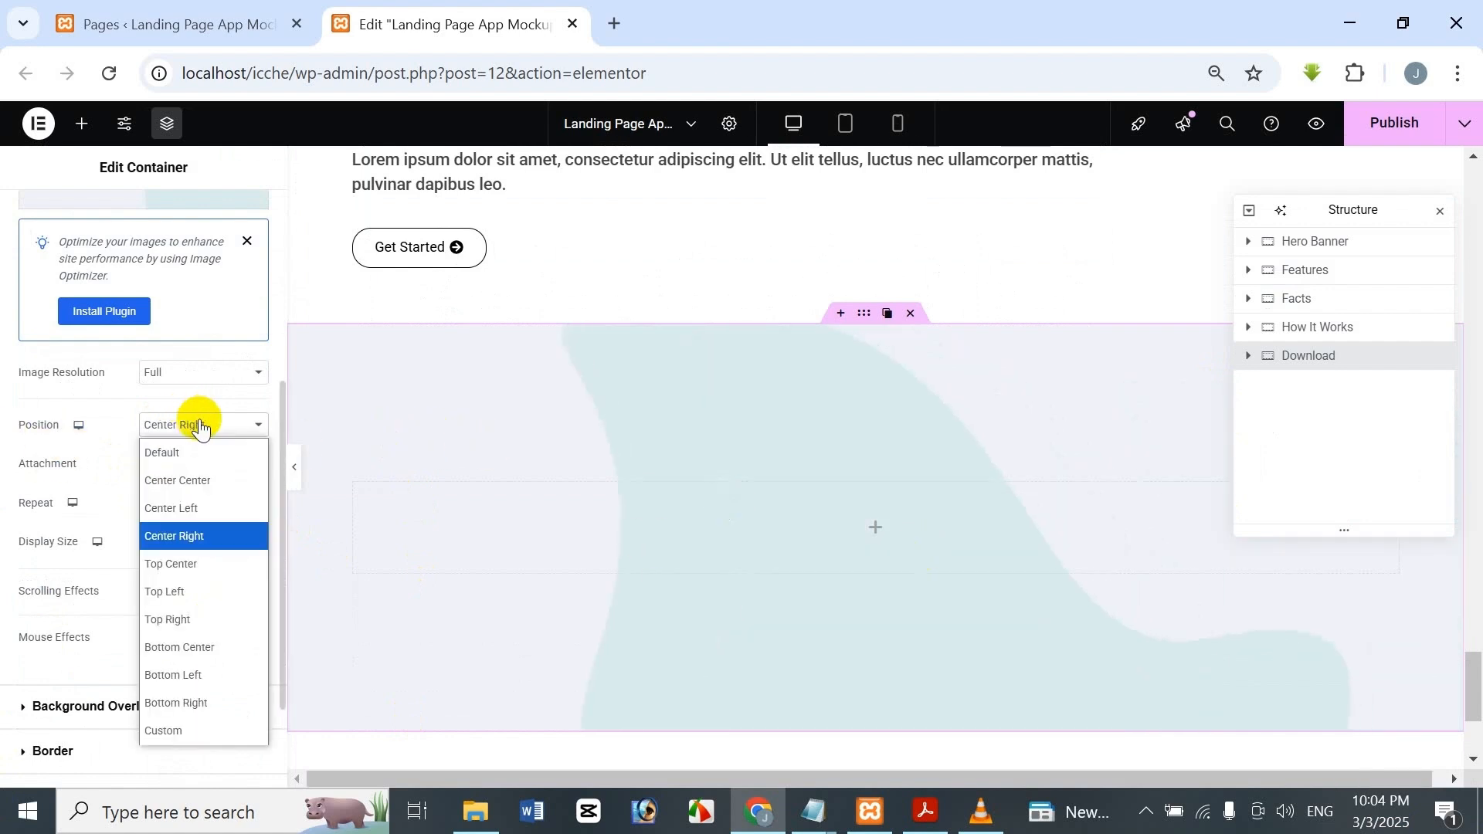
left_click(192, 508)
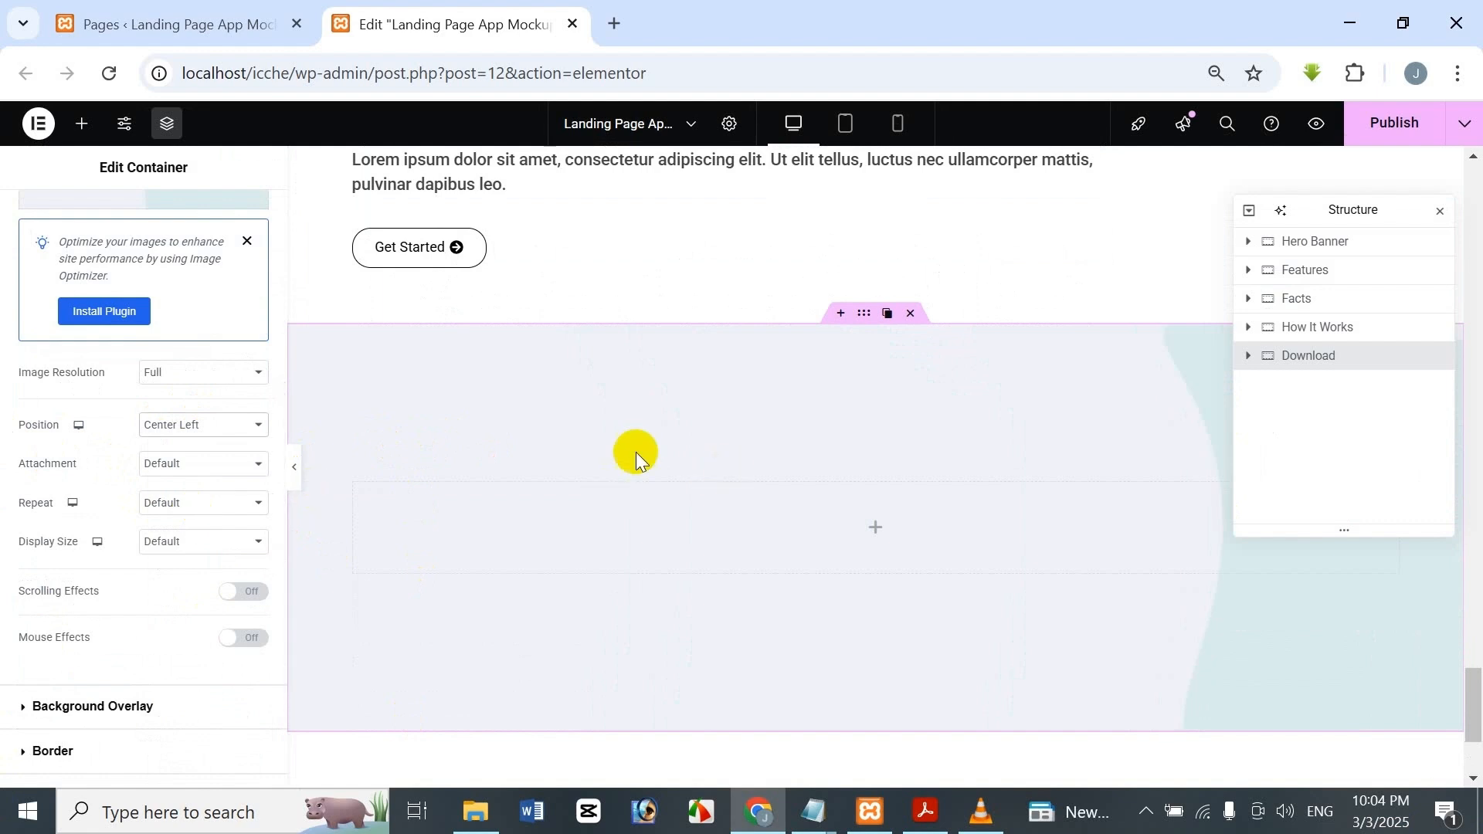
left_click(207, 431)
left_click(211, 469)
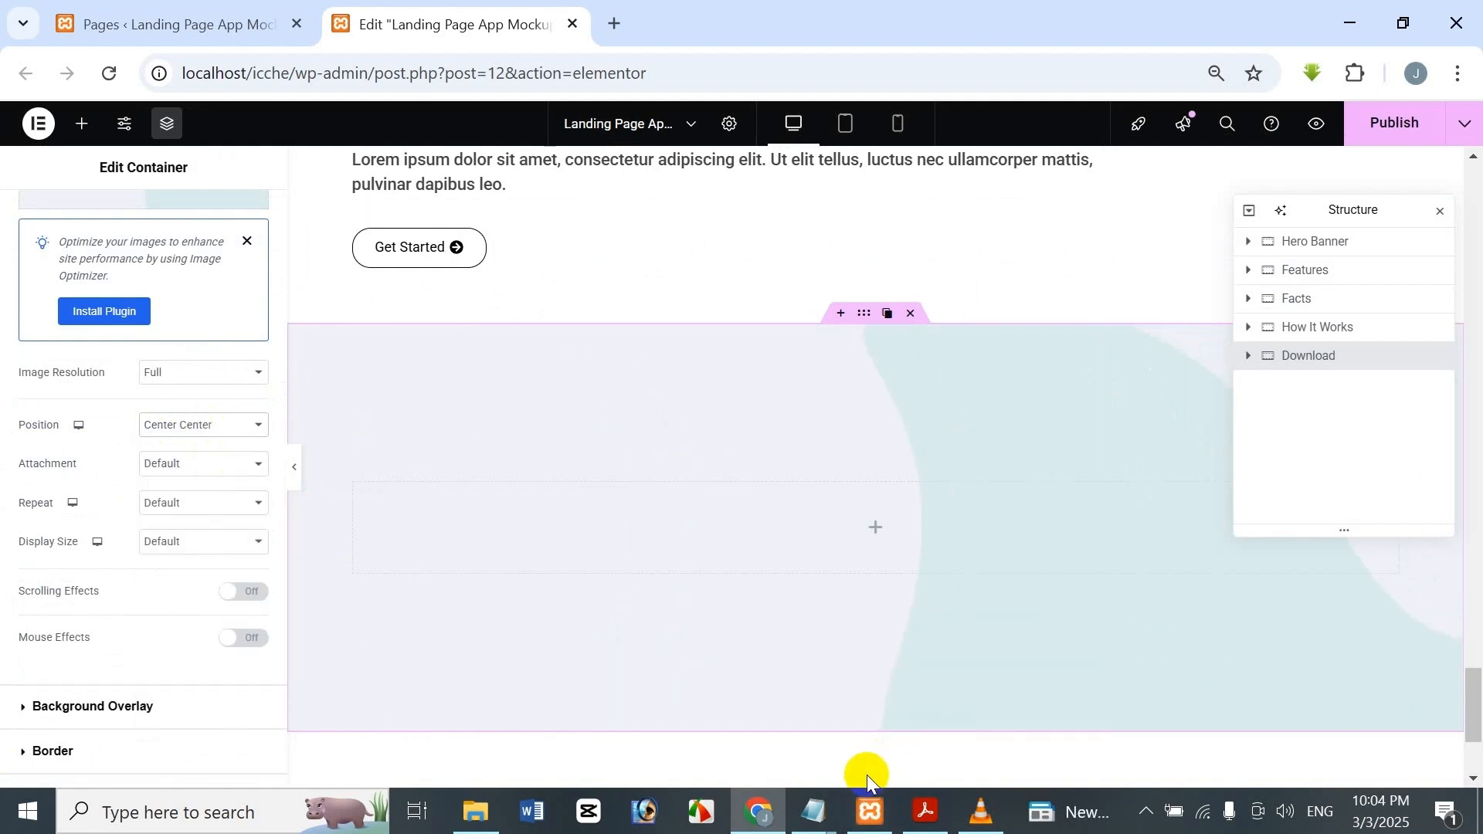
Set the Download container's background image to No-repeat with the display size Cover.
left_click(173, 503)
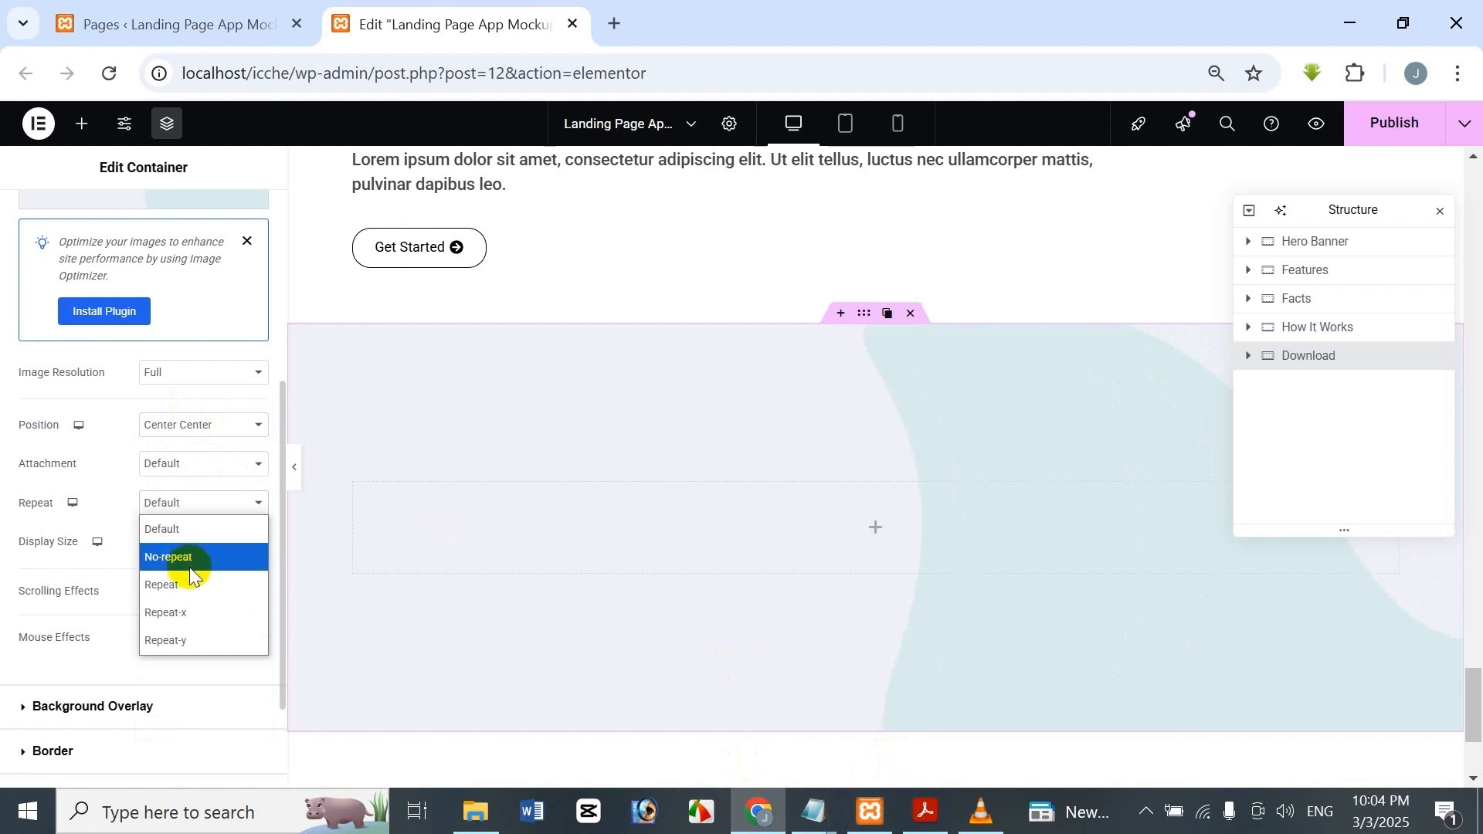
left_click(192, 568)
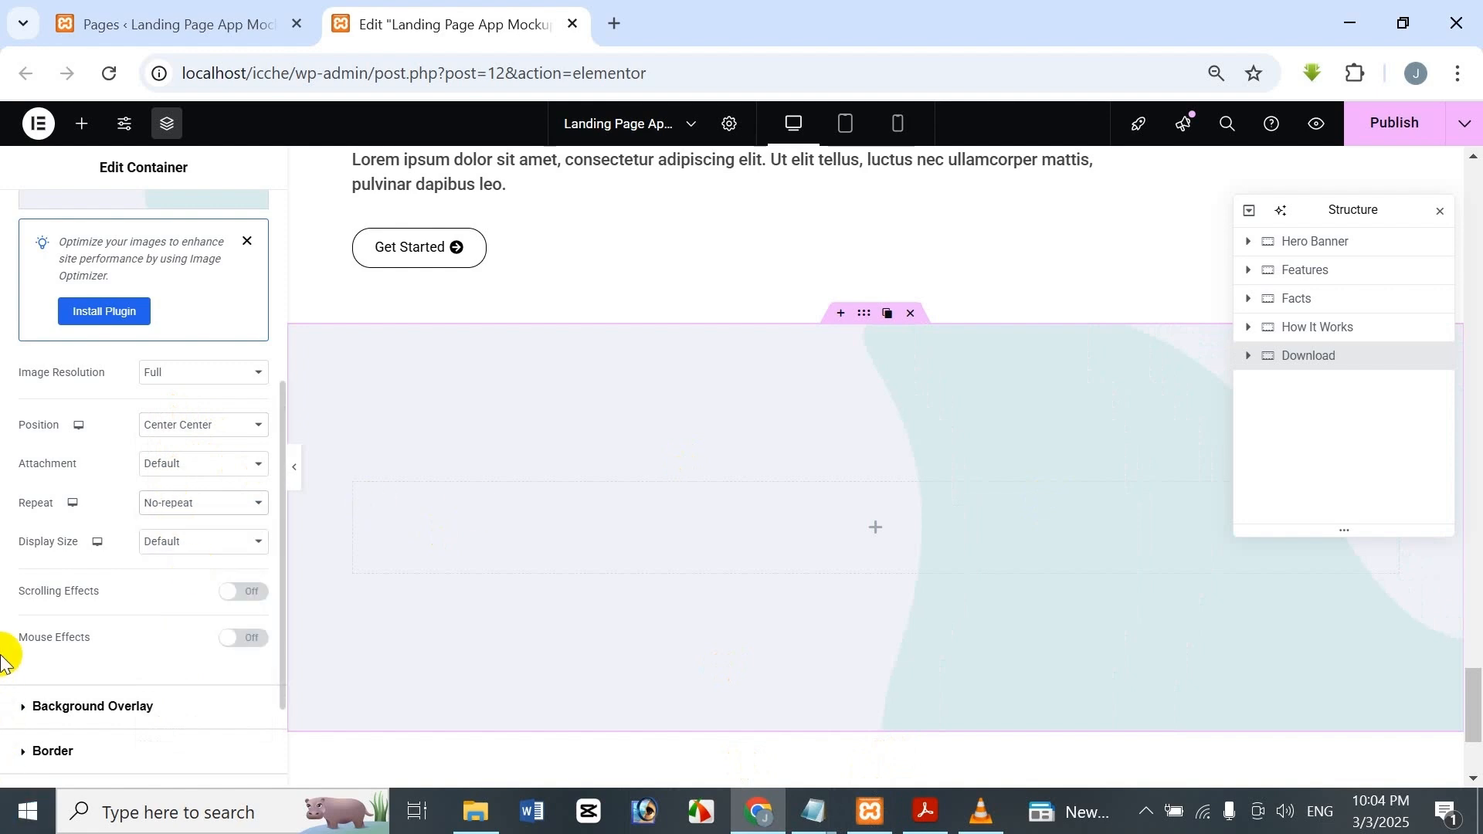
left_click(162, 540)
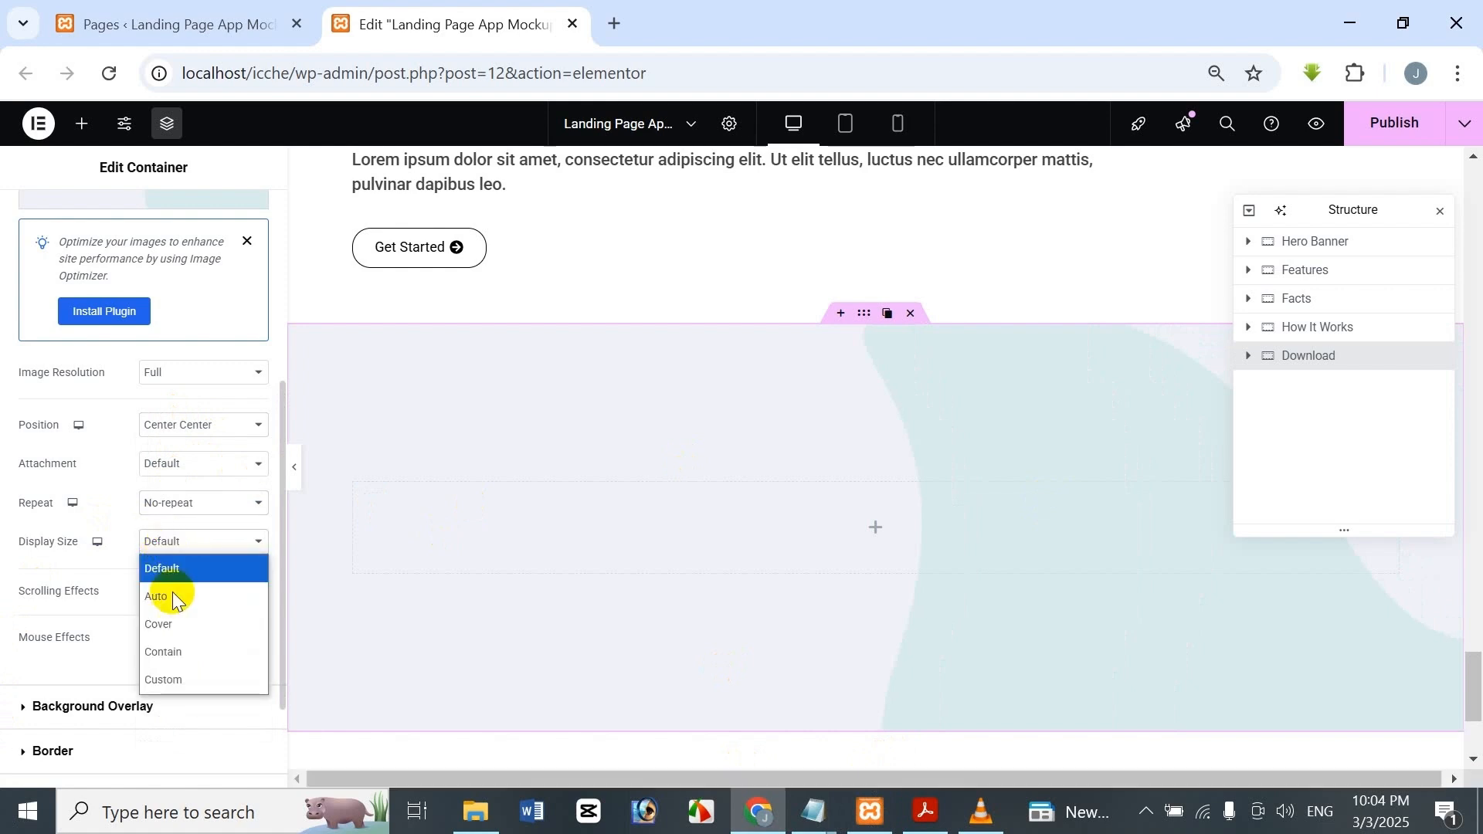
left_click(183, 620)
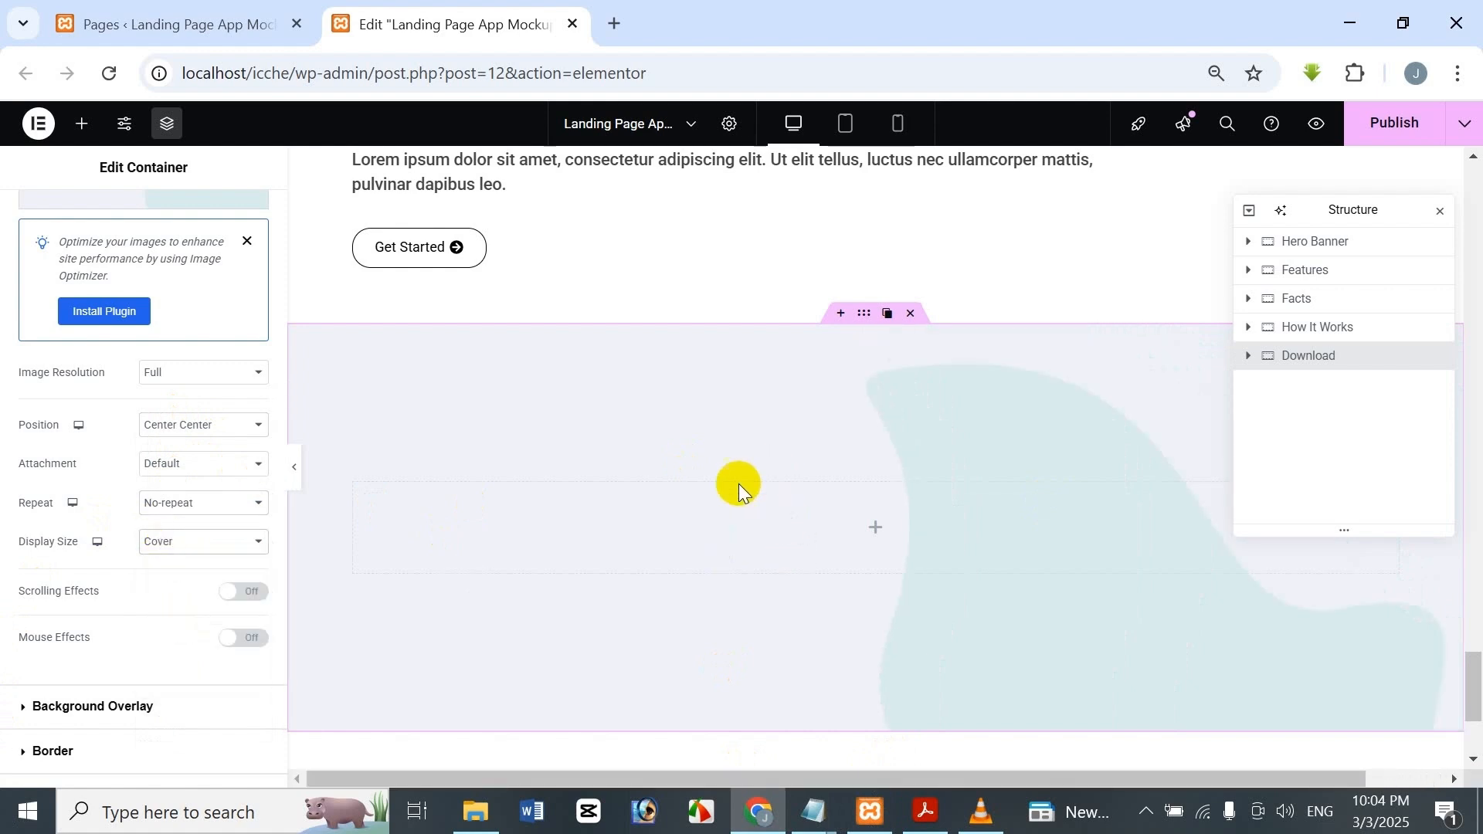
Give the Download container a Classic background overlay using the image download-thumb.png from the media library.
scroll(765, 479, "down", 2)
scroll(89, 683, "down", 2)
left_click(132, 590)
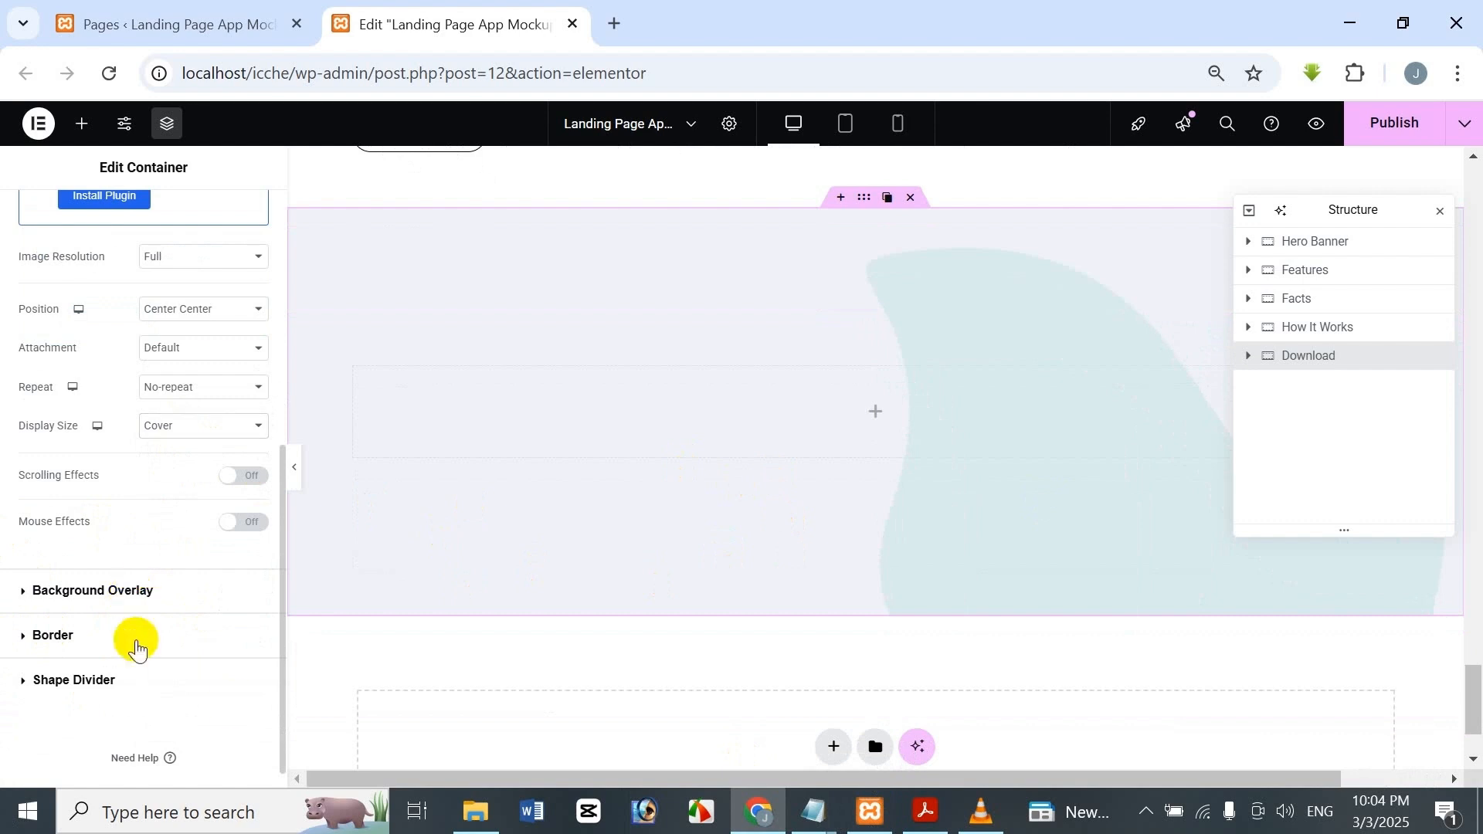
scroll(337, 653, "up", 2)
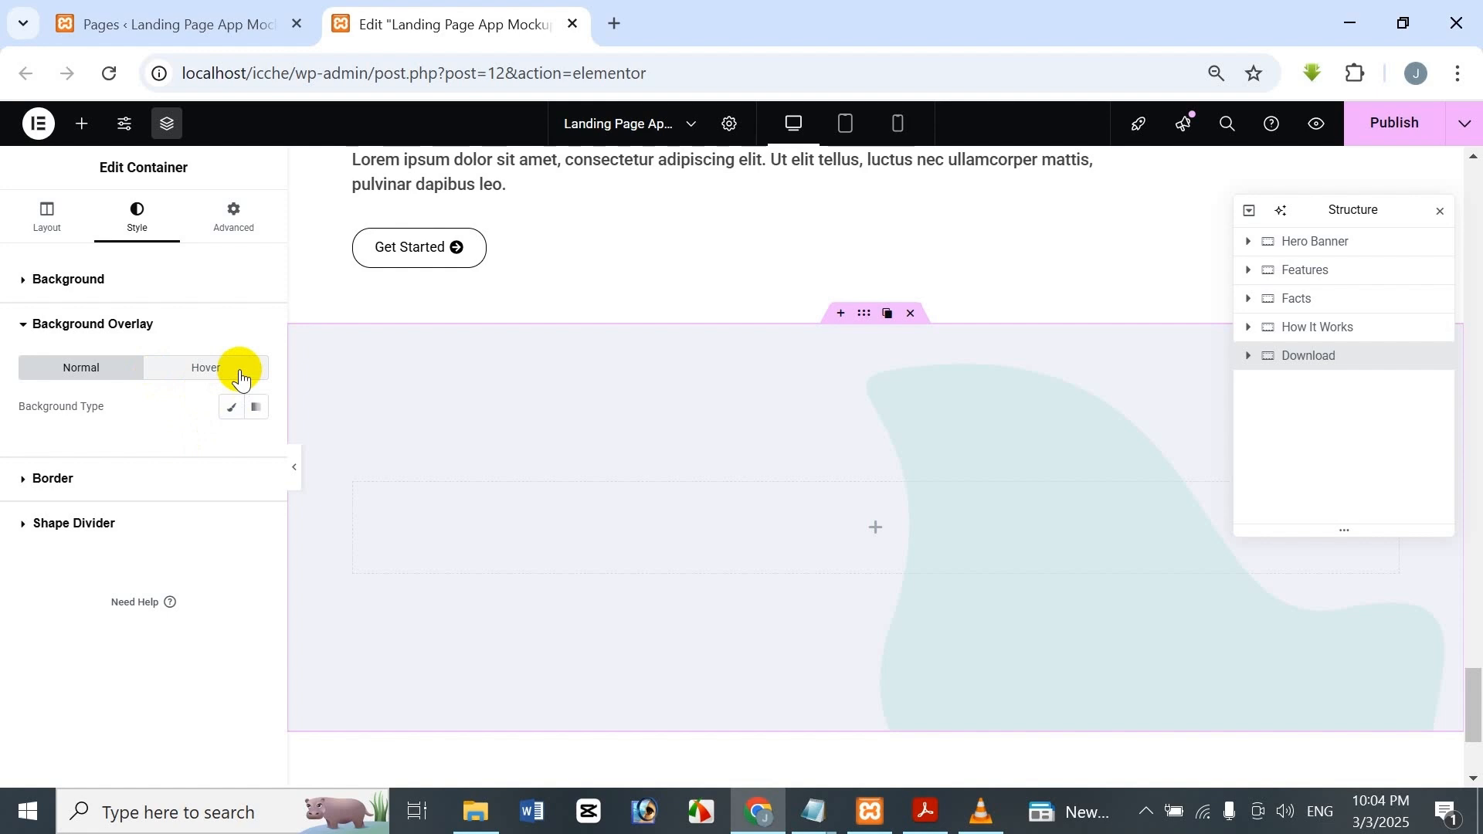
left_click(232, 409)
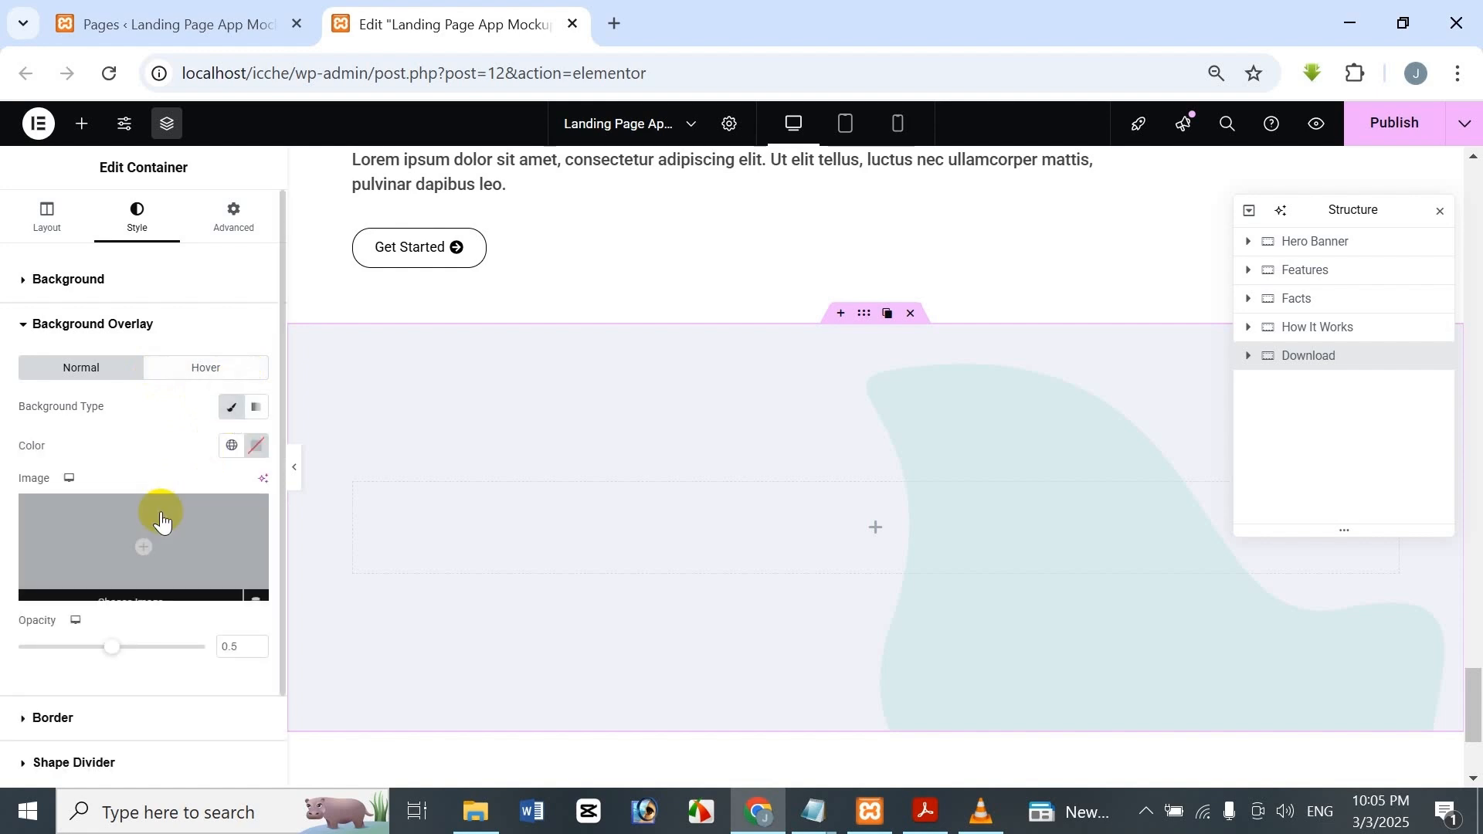
left_click(155, 535)
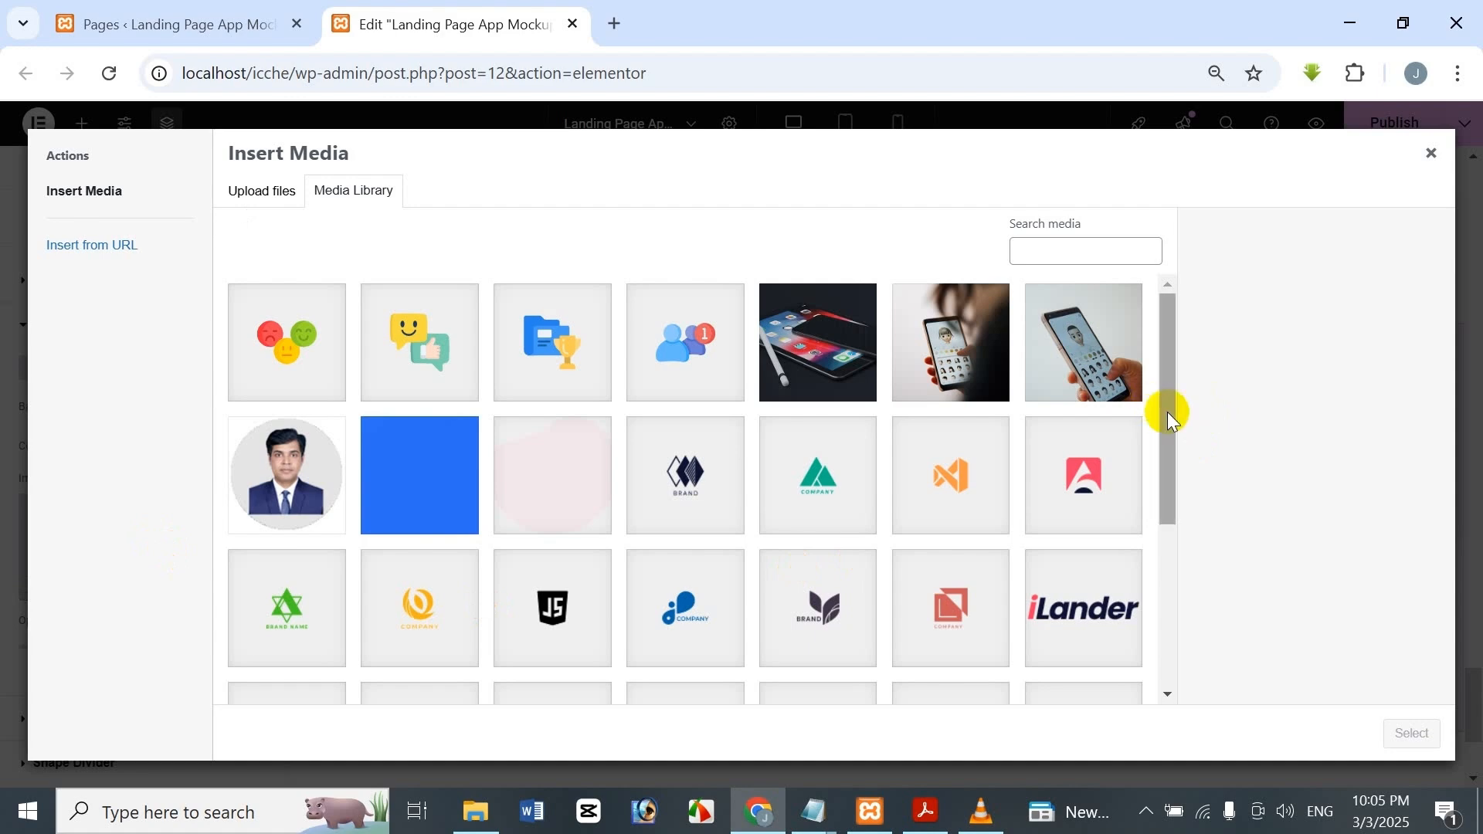
left_click_drag(1166, 375, 1144, 523)
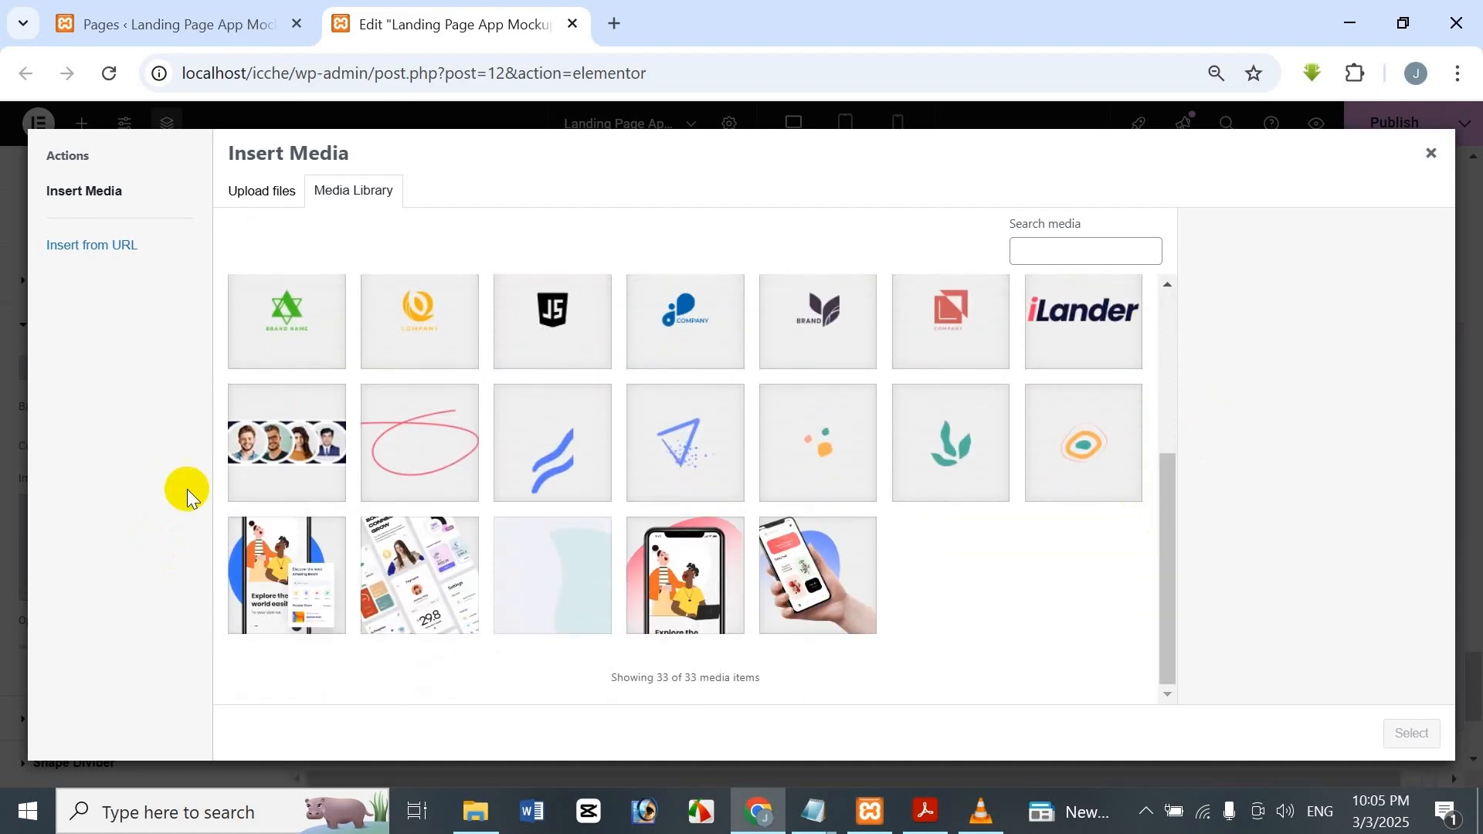
left_click(390, 594)
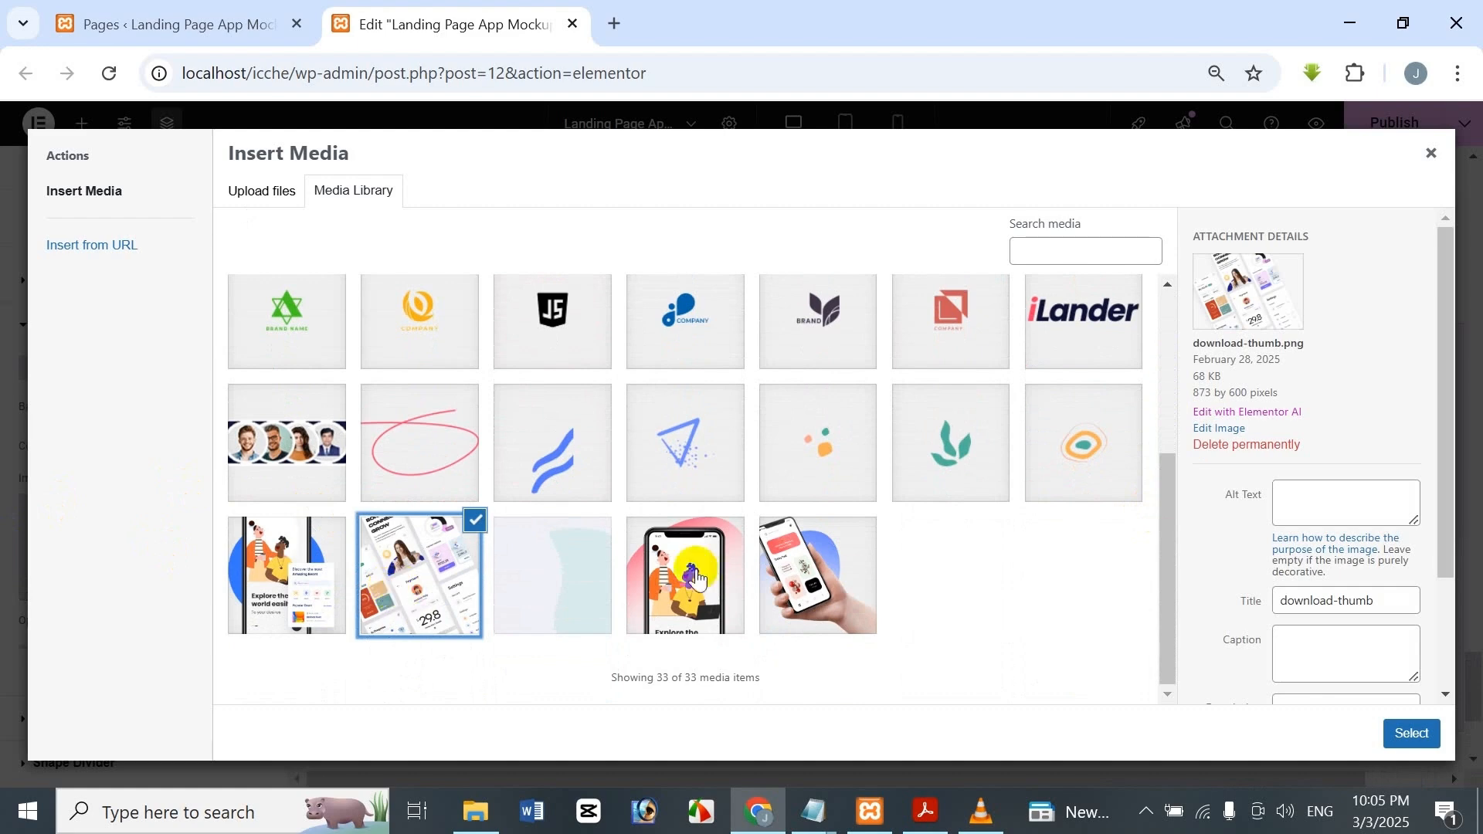
left_click(1394, 725)
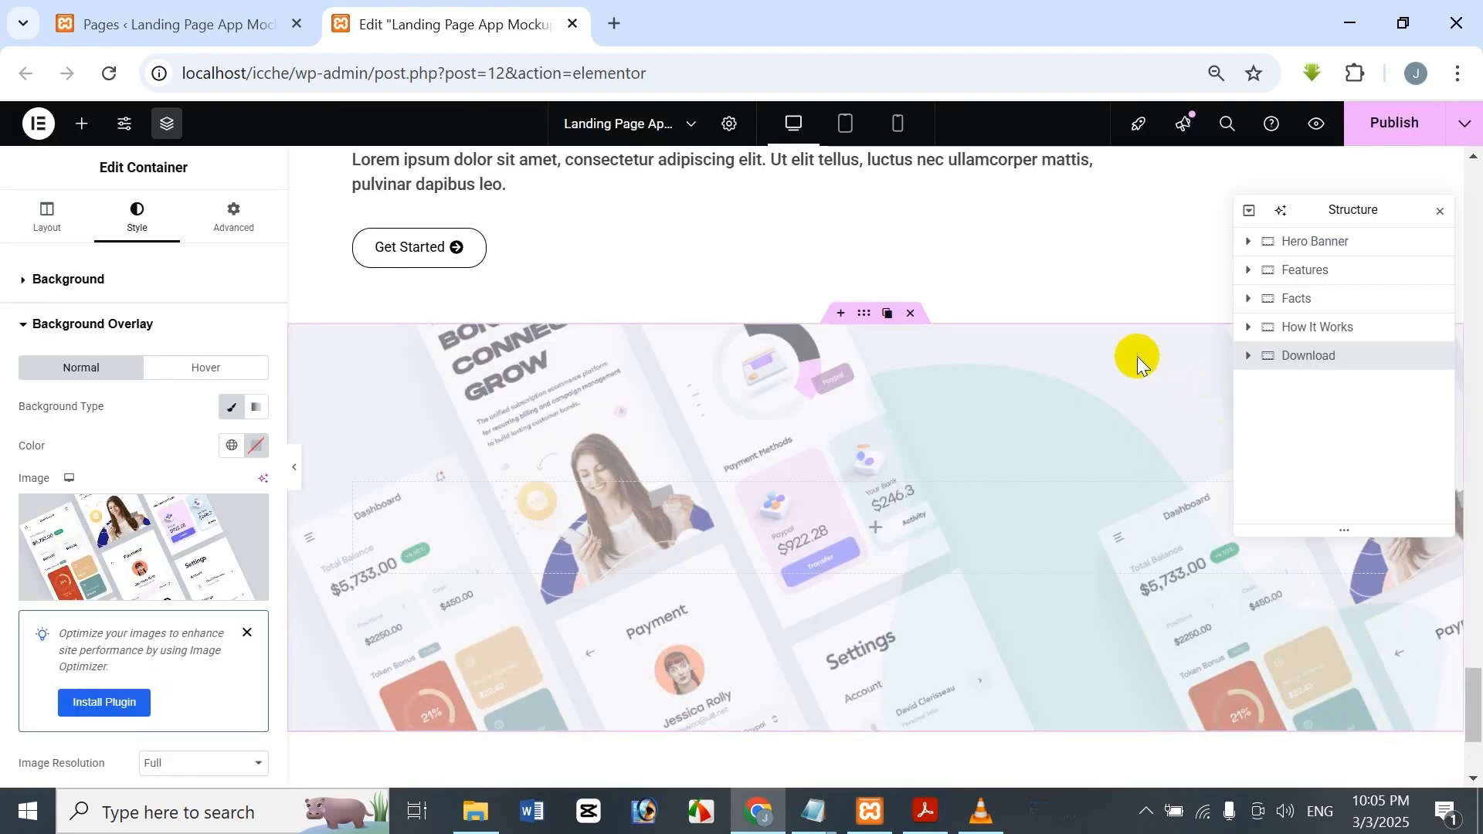
Set the overlay image's position to Top Right, its repeat to No-repeat and its display size to Contain.
scroll(164, 566, "down", 3)
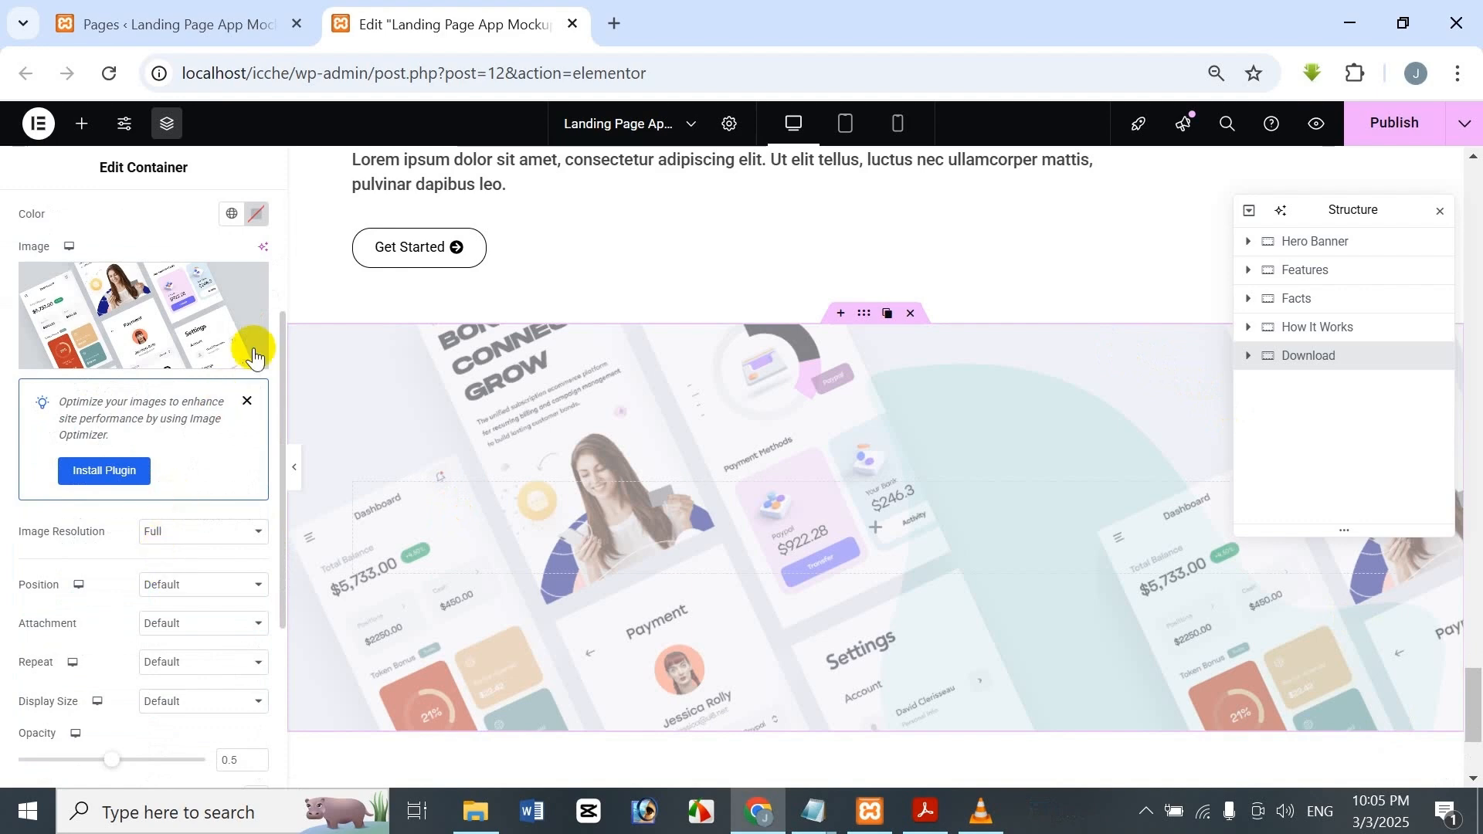
left_click(183, 589)
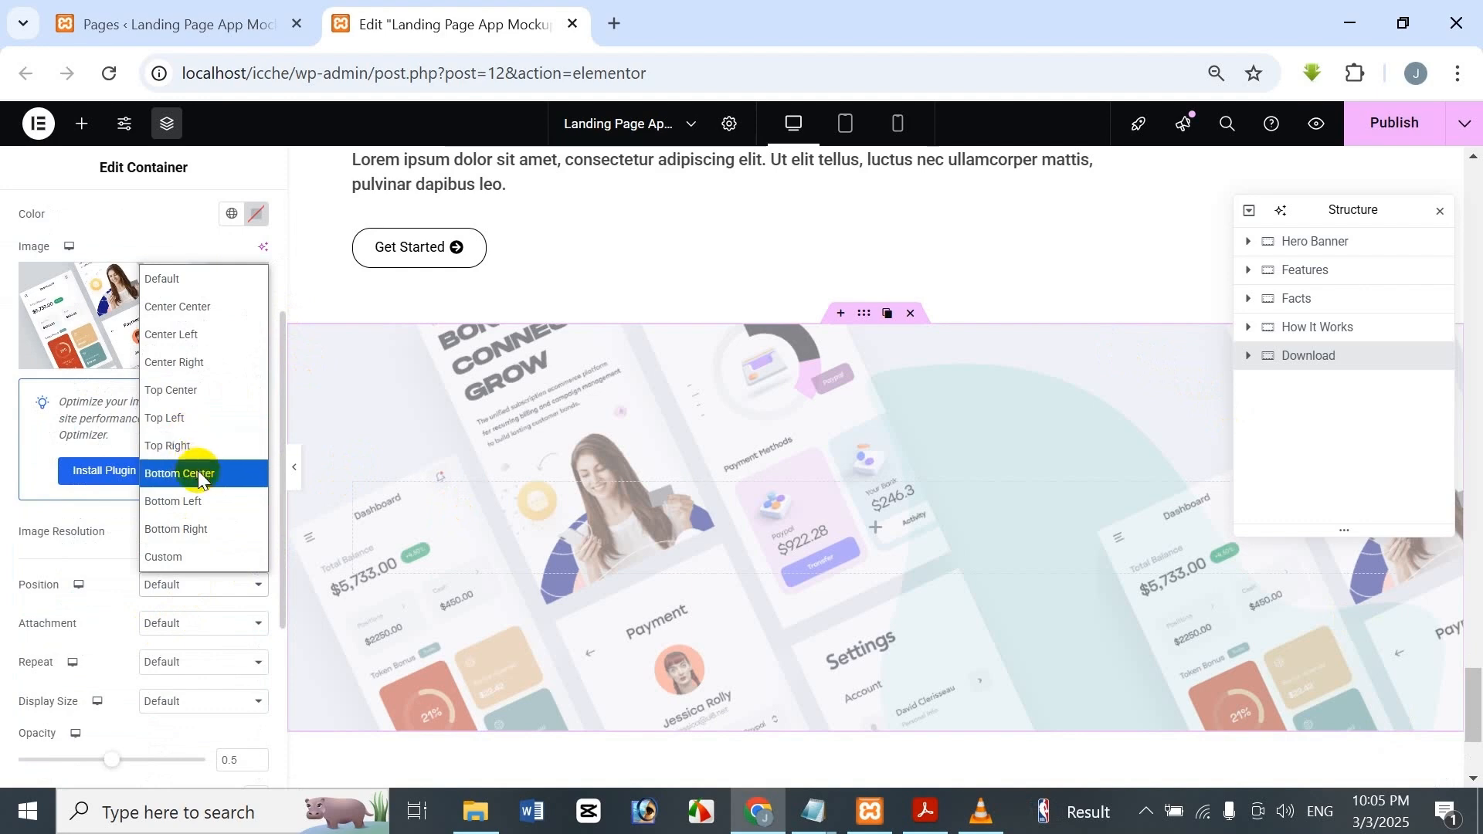
left_click(200, 444)
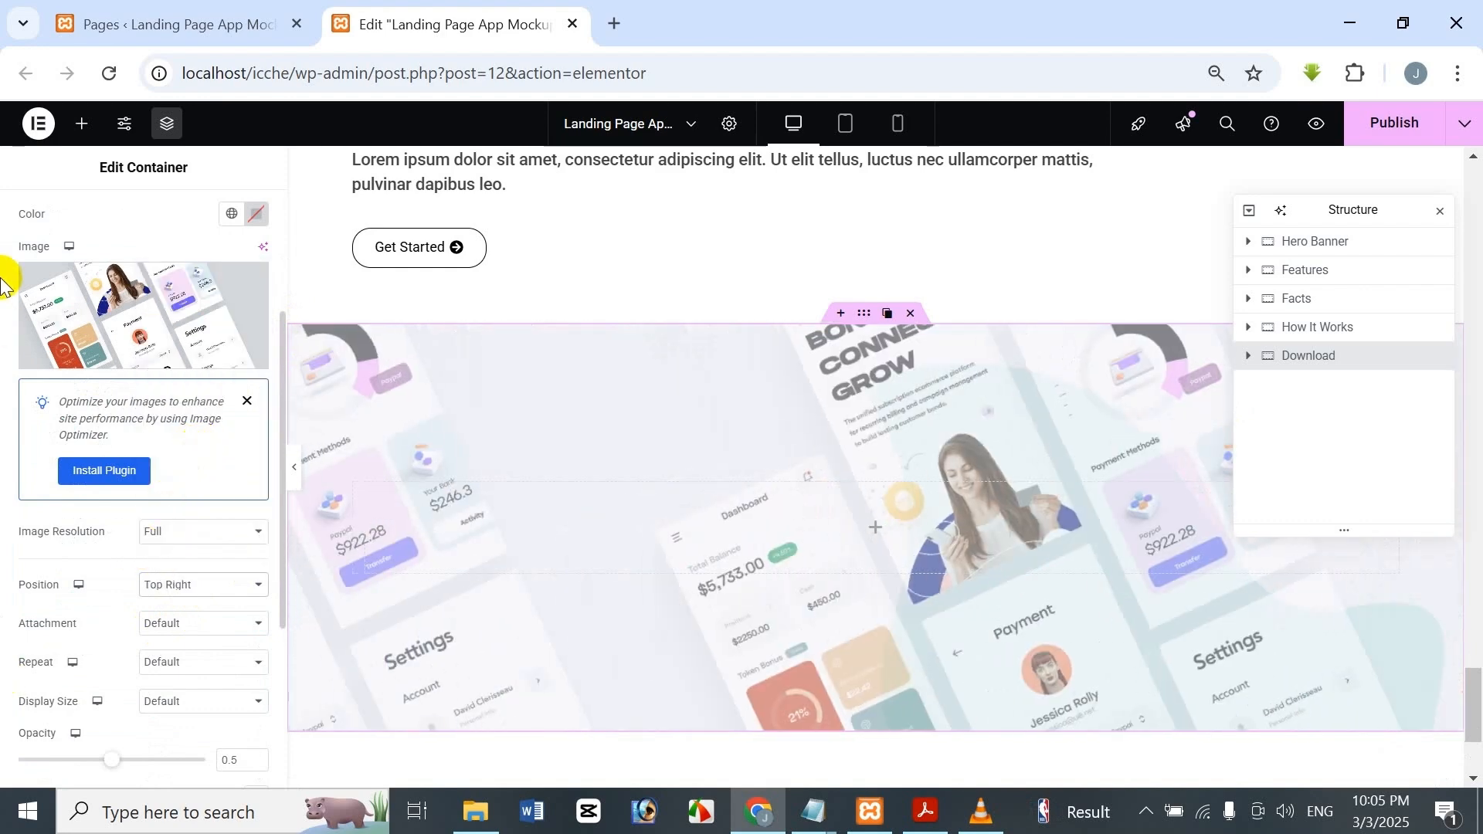
left_click(179, 648)
left_click(225, 558)
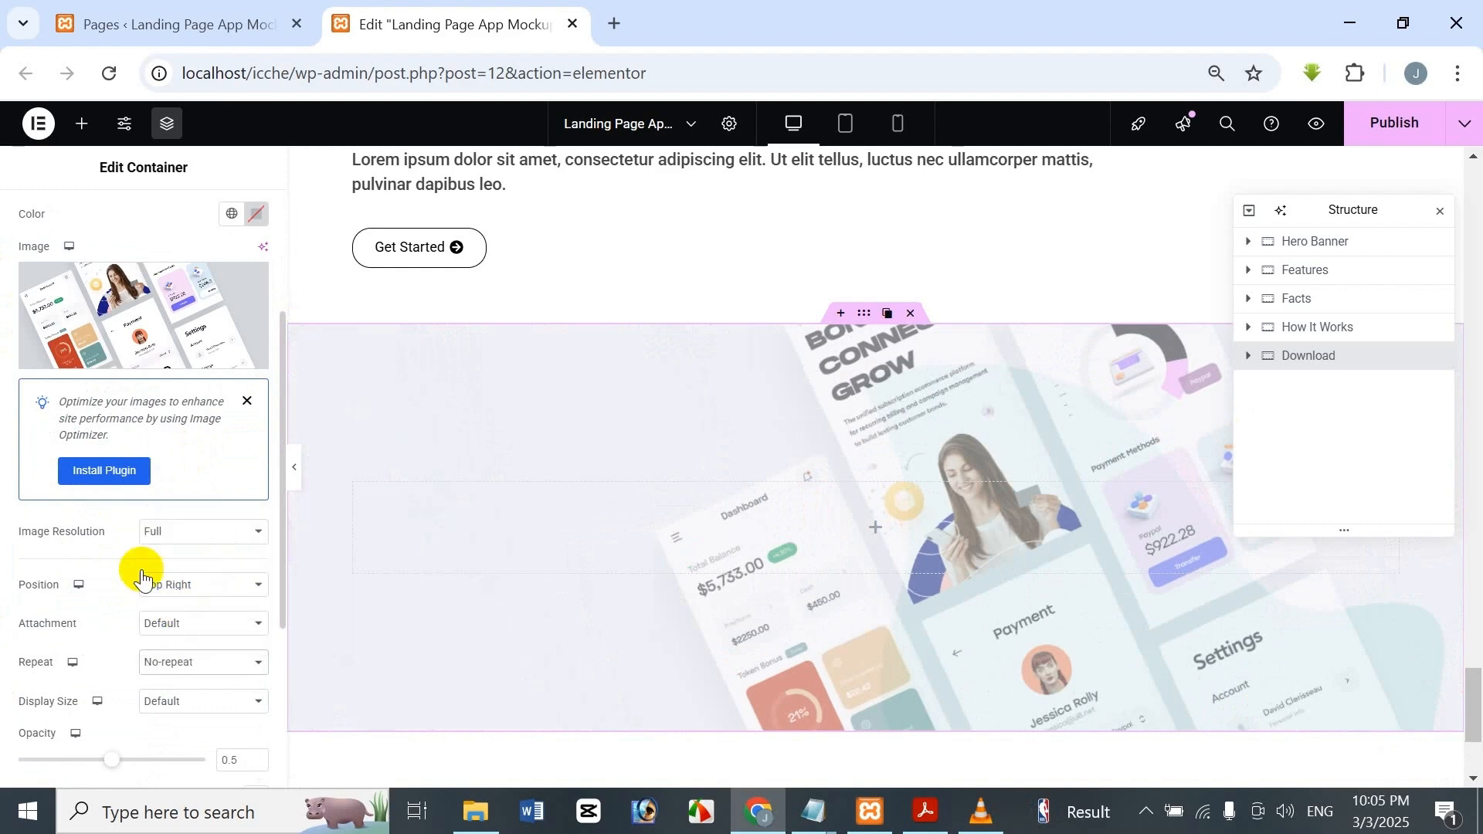
left_click(185, 699)
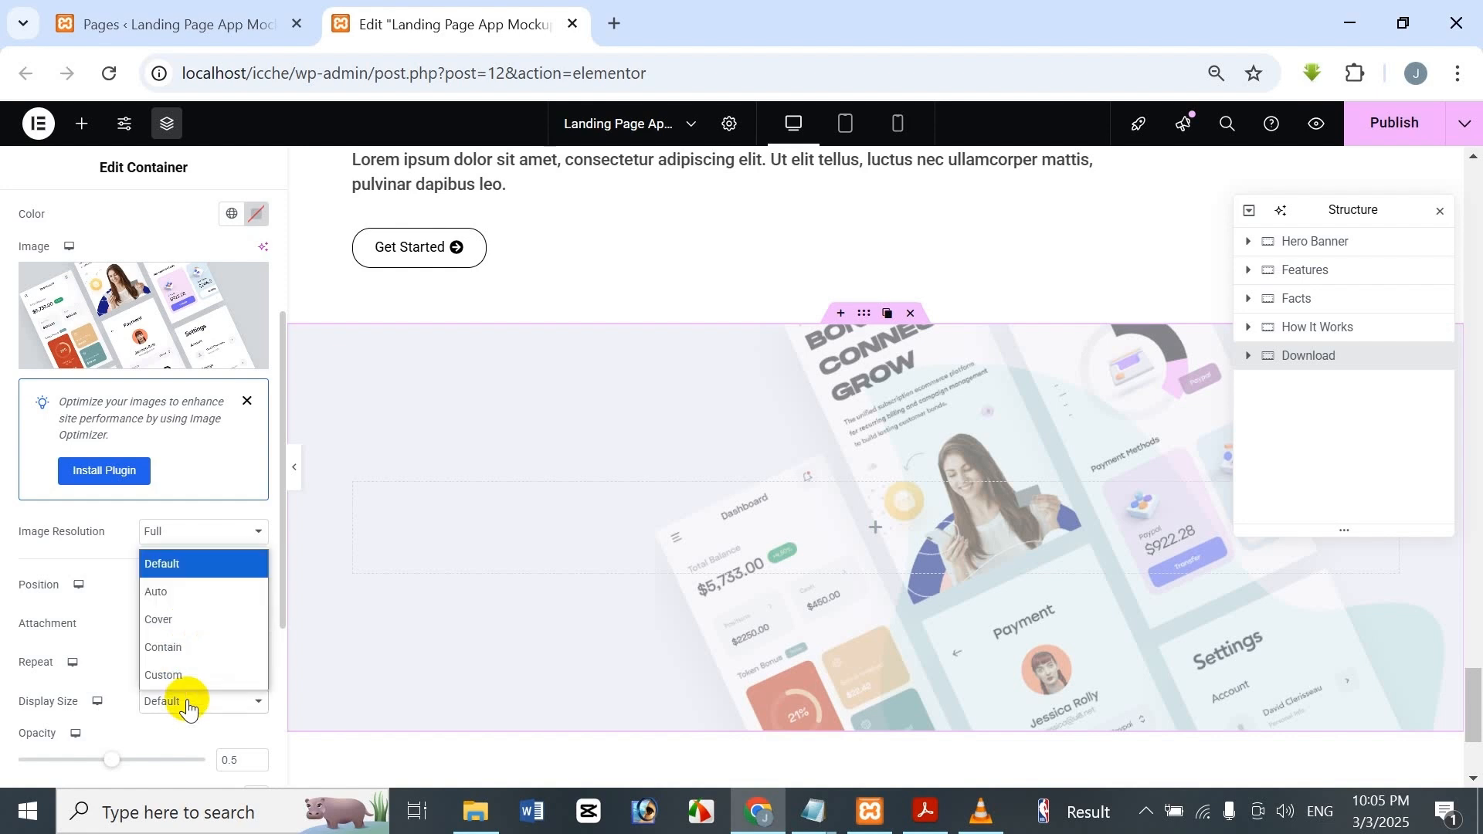
left_click(196, 655)
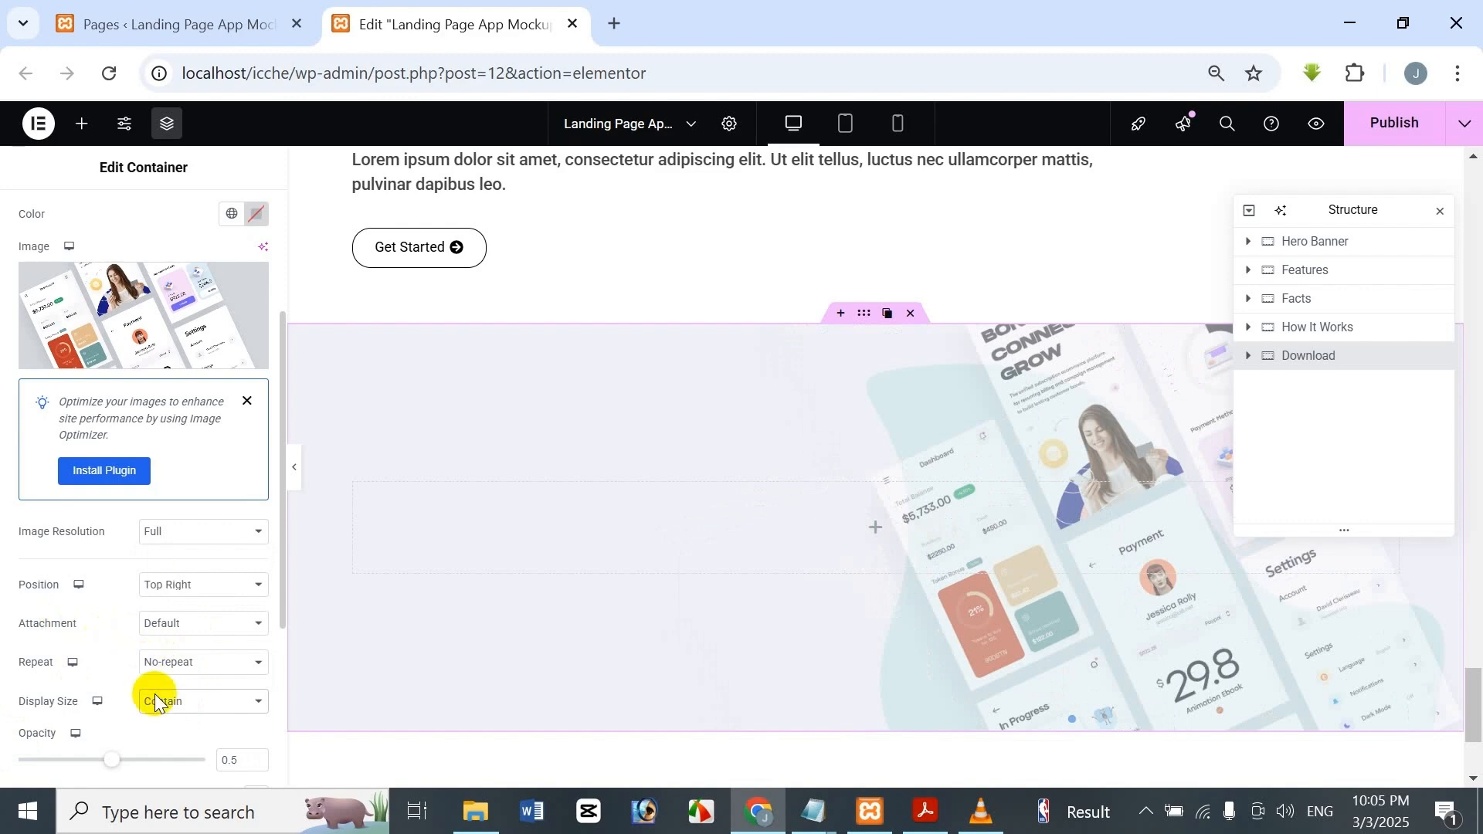
Adjust the Download container's background overlay opacity to 0.42.
scroll(147, 726, "down", 2)
left_click_drag(114, 647, 291, 622)
mouse_move(90, 634)
left_mouse_down()
mouse_move(10, 615)
mouse_move(394, 633)
mouse_move(112, 627)
left_mouse_up()
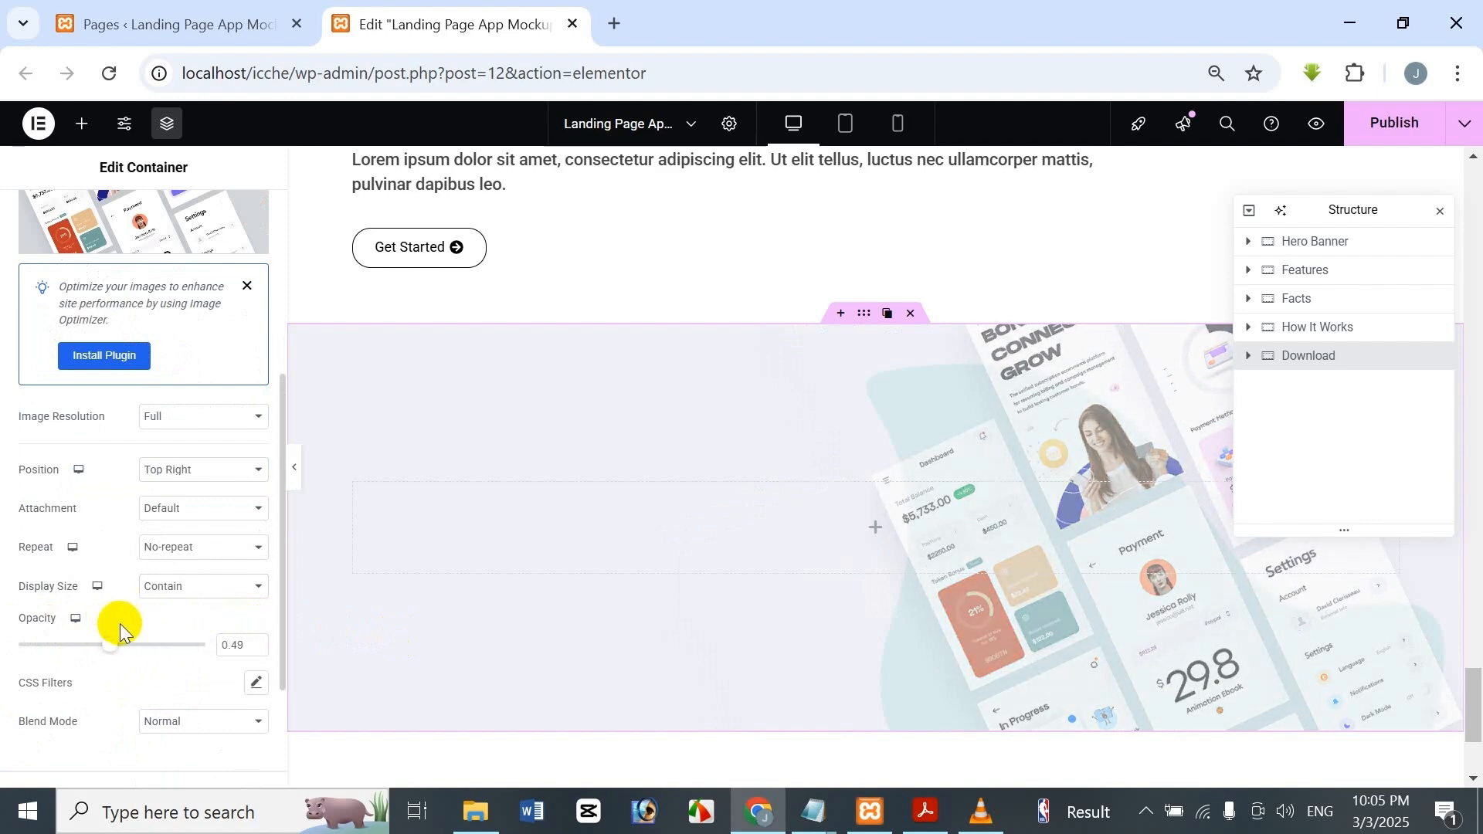
double_click(242, 645)
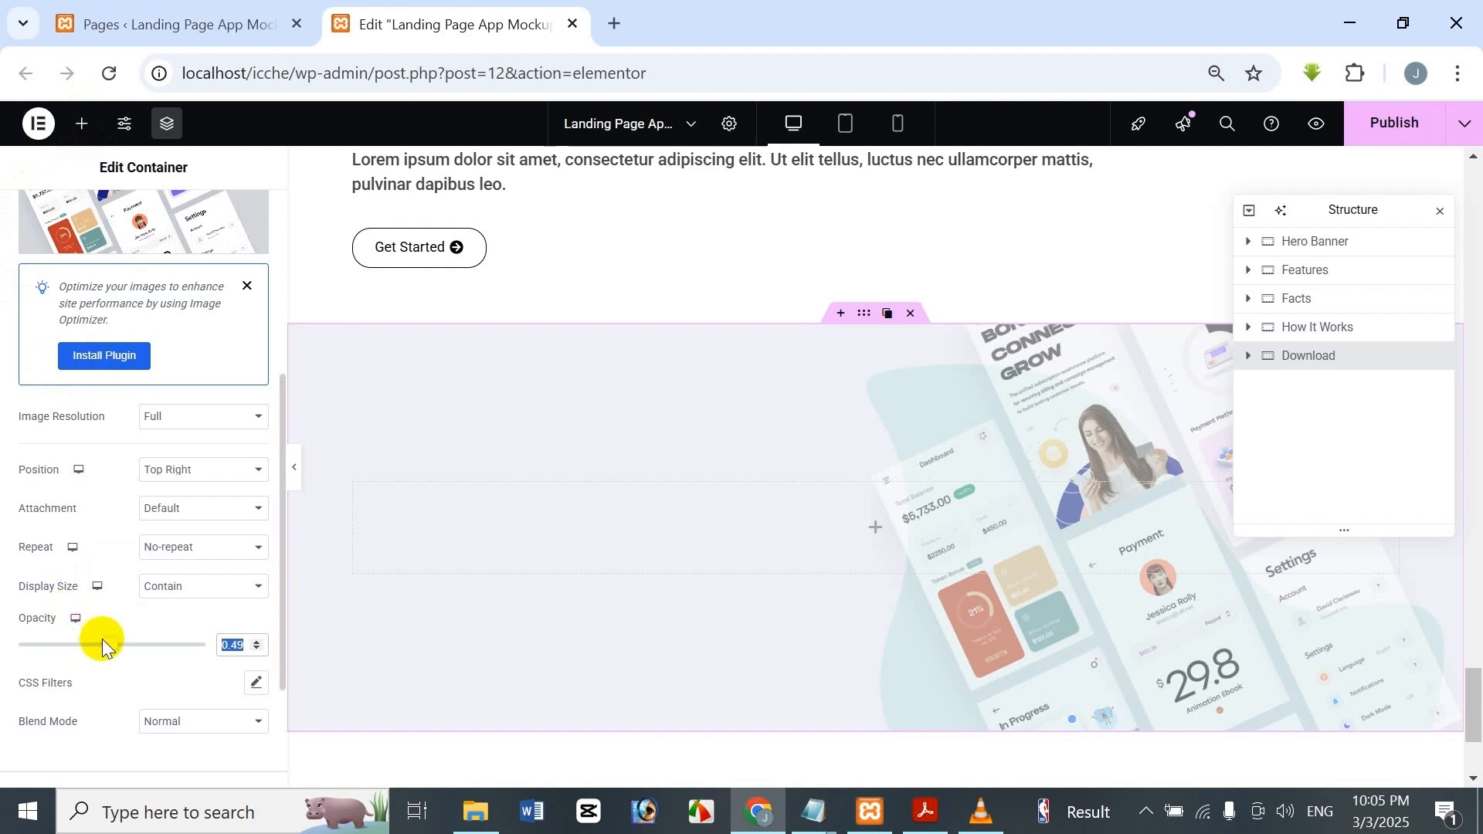
left_click_drag(106, 644, 93, 652)
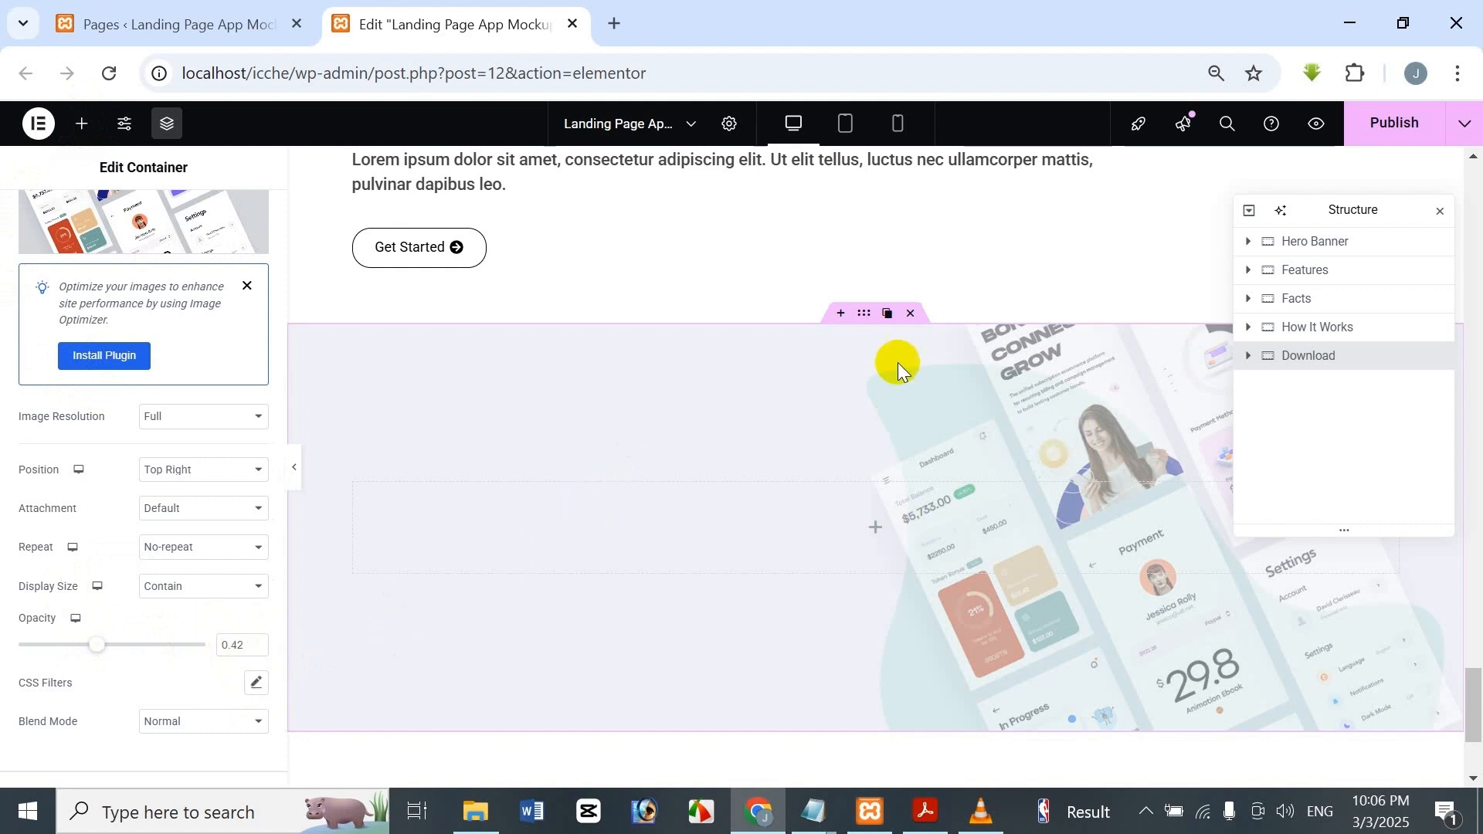
Add a Heading widget inside the Download container with the title "Download Our App".
scroll(1007, 501, "down", 1)
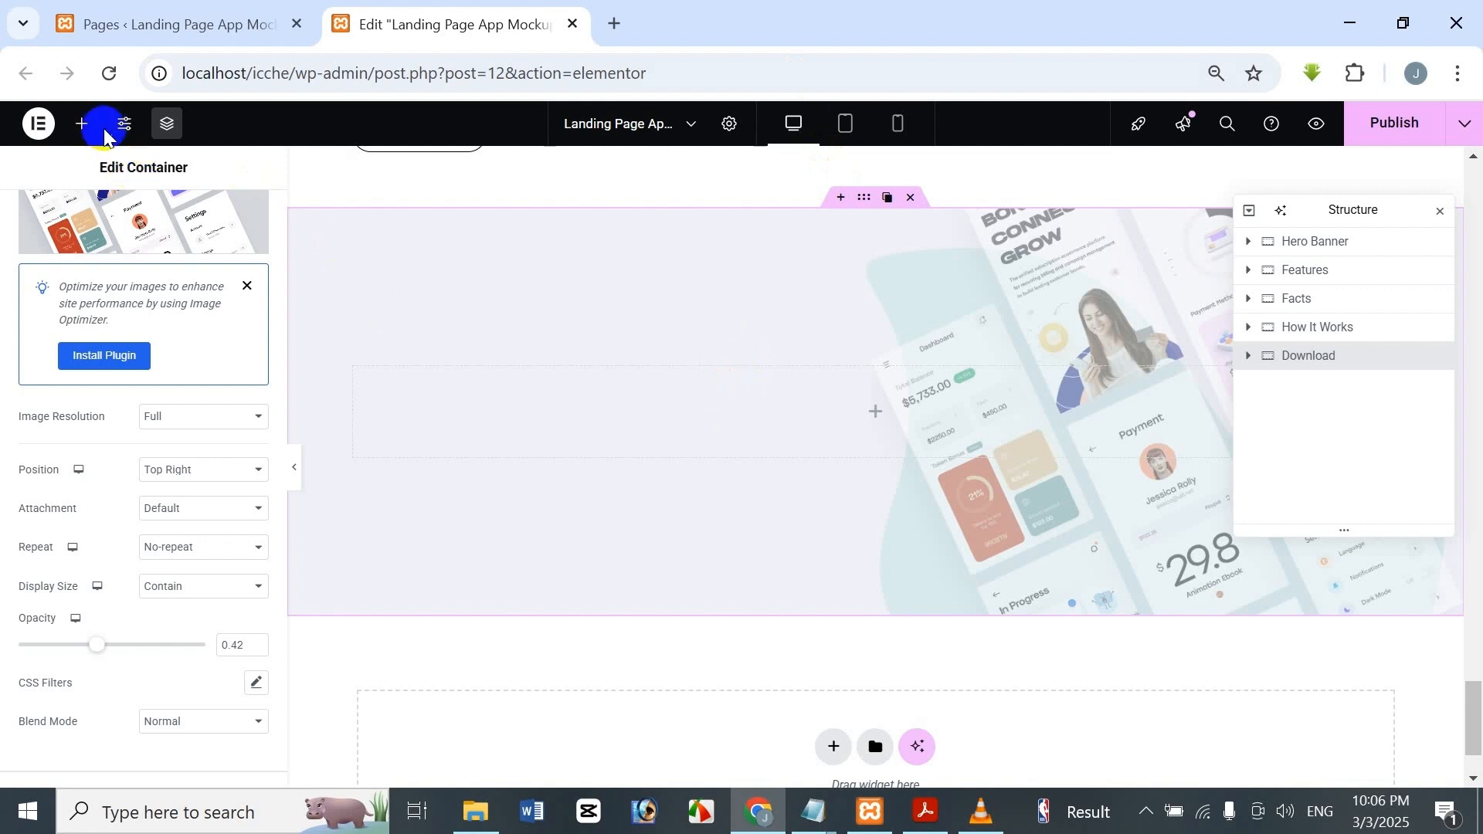
left_click(80, 127)
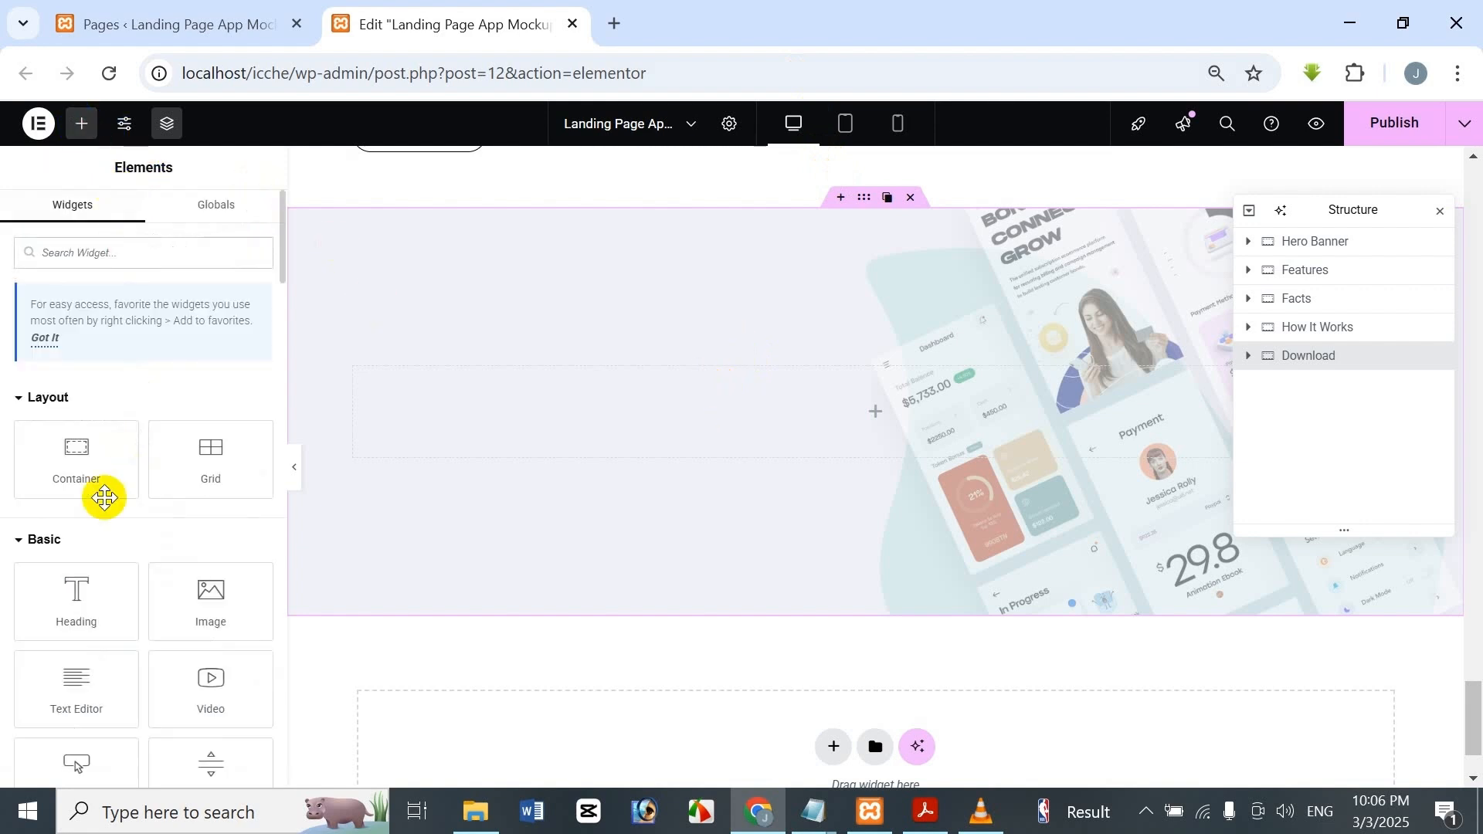
left_click_drag(76, 595, 601, 383)
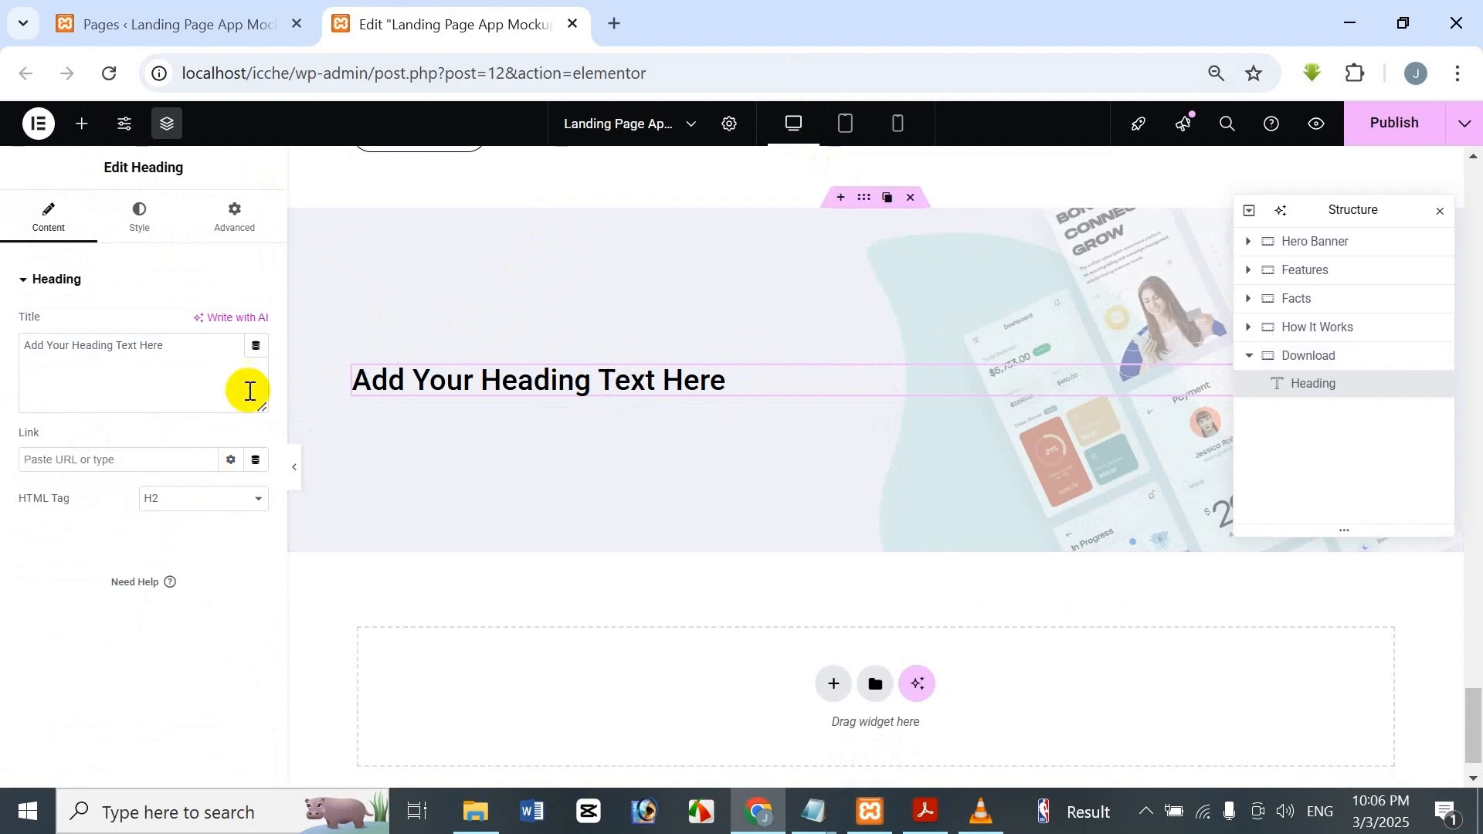
left_click(122, 355)
left_click_drag(165, 346, 33, 332)
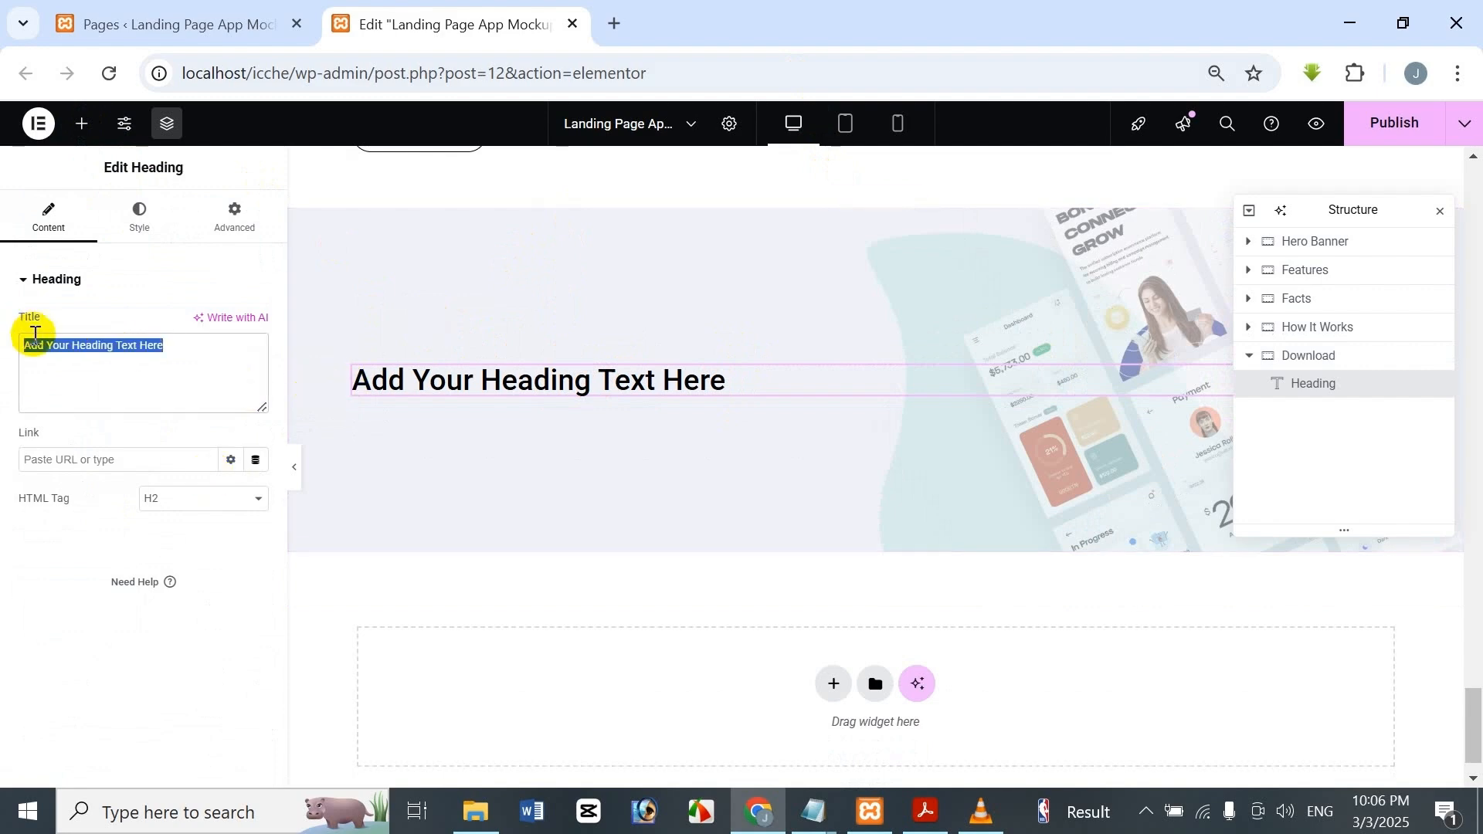
key("BackSpace")
type("Down")
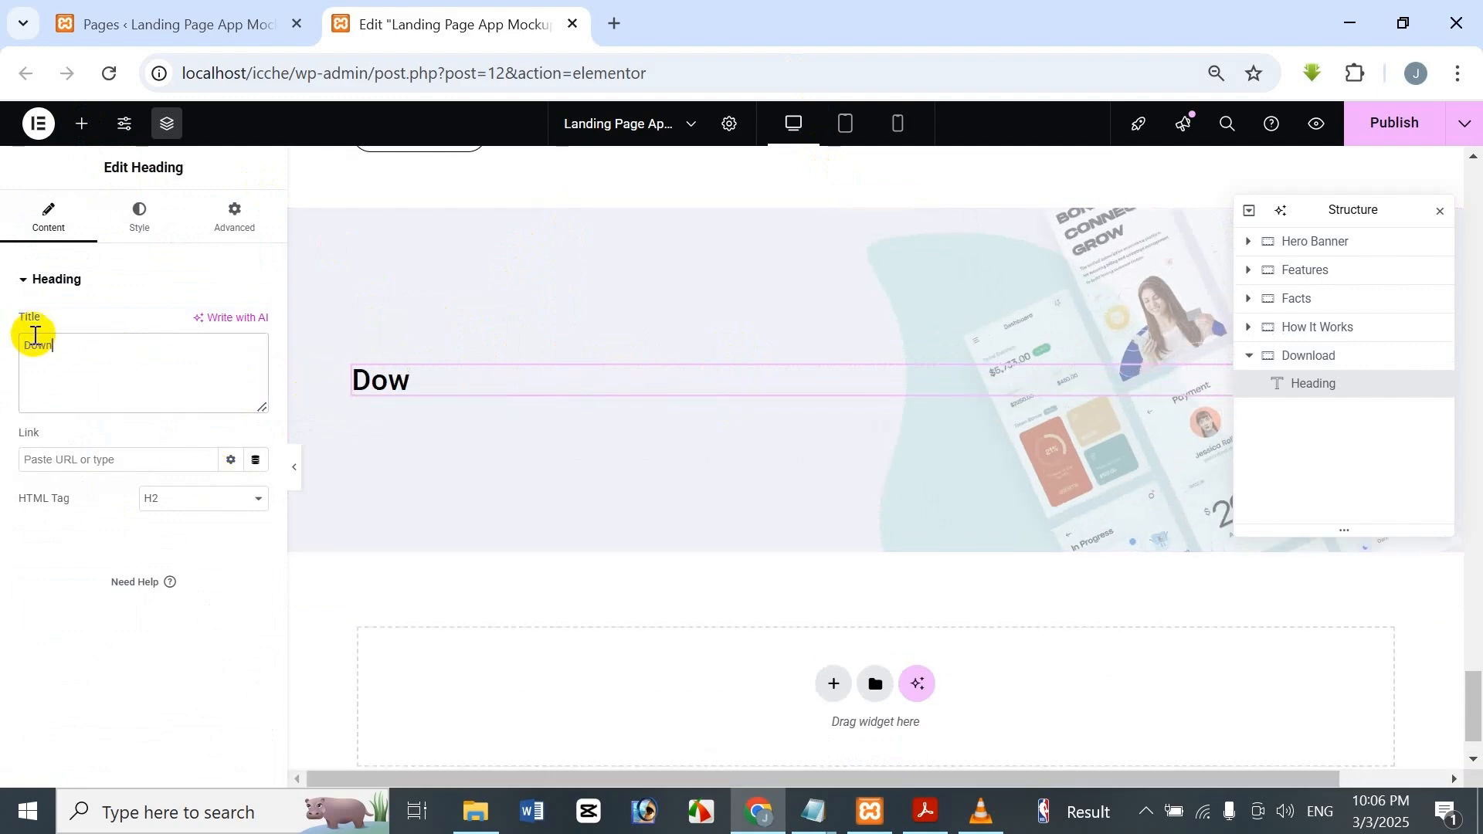
type("load Our App")
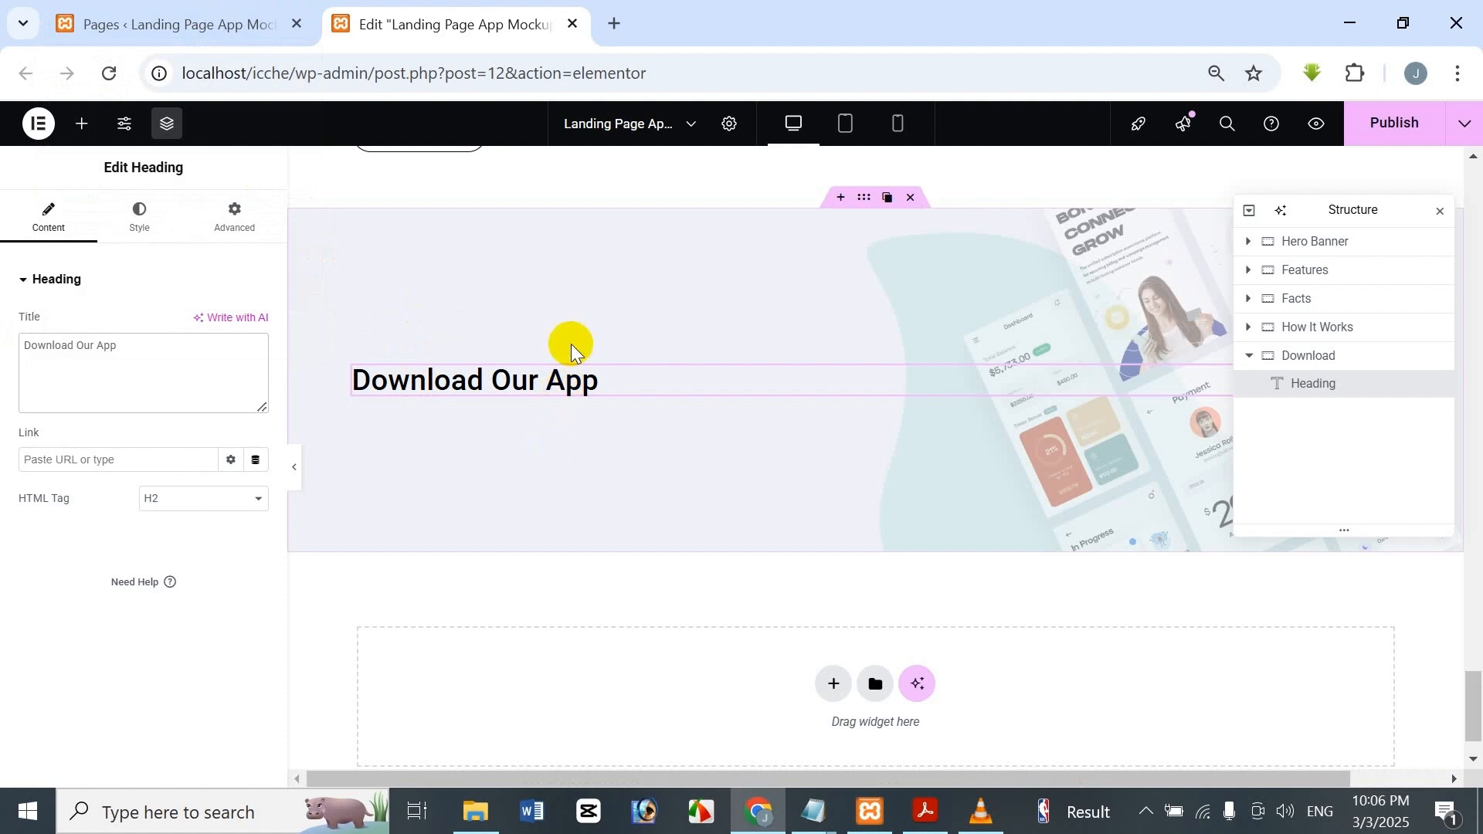
double_click(570, 386)
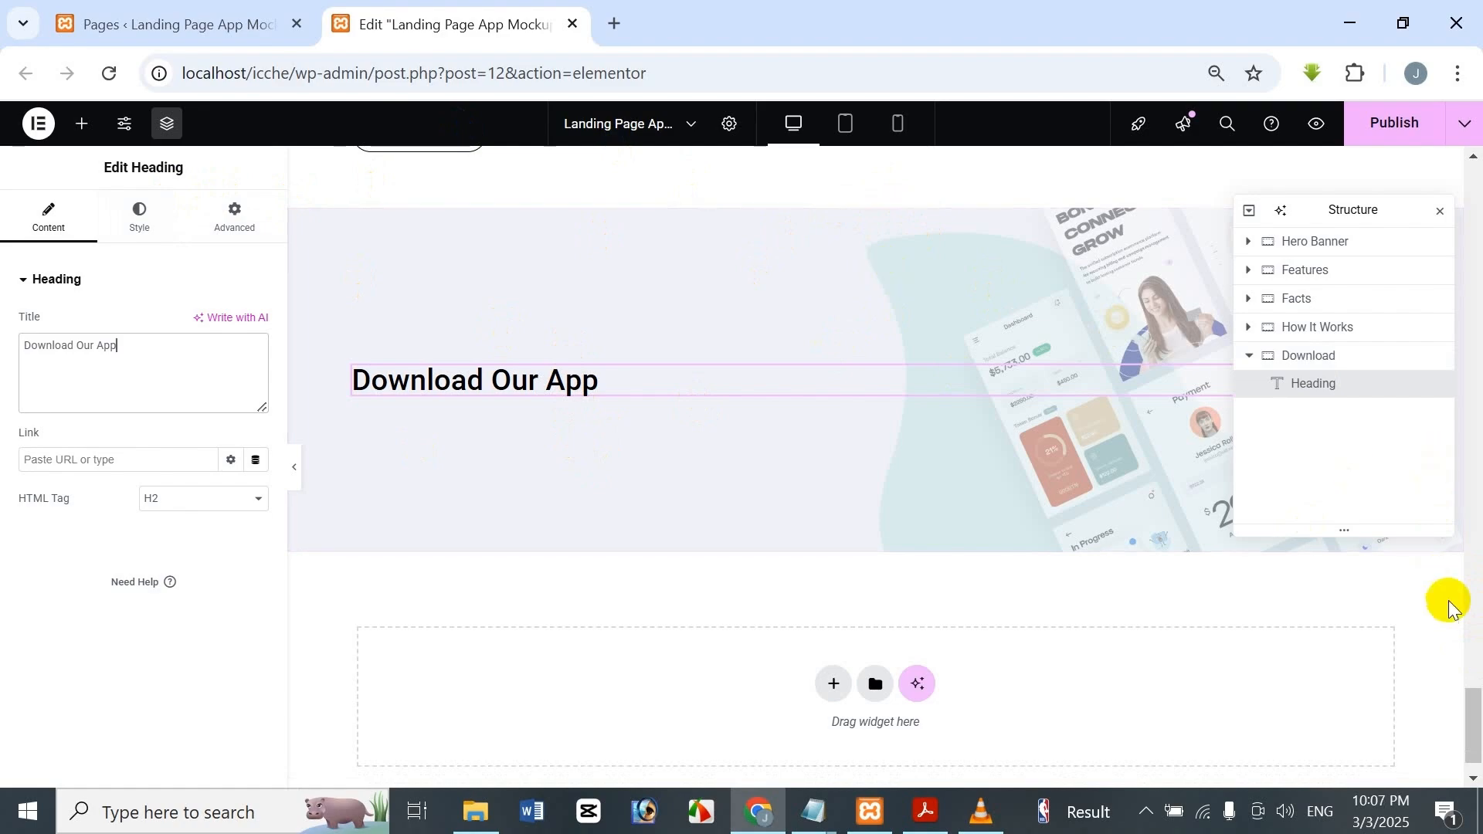
left_click_drag(1478, 730, 1478, 405)
scroll(977, 292, "down", 15)
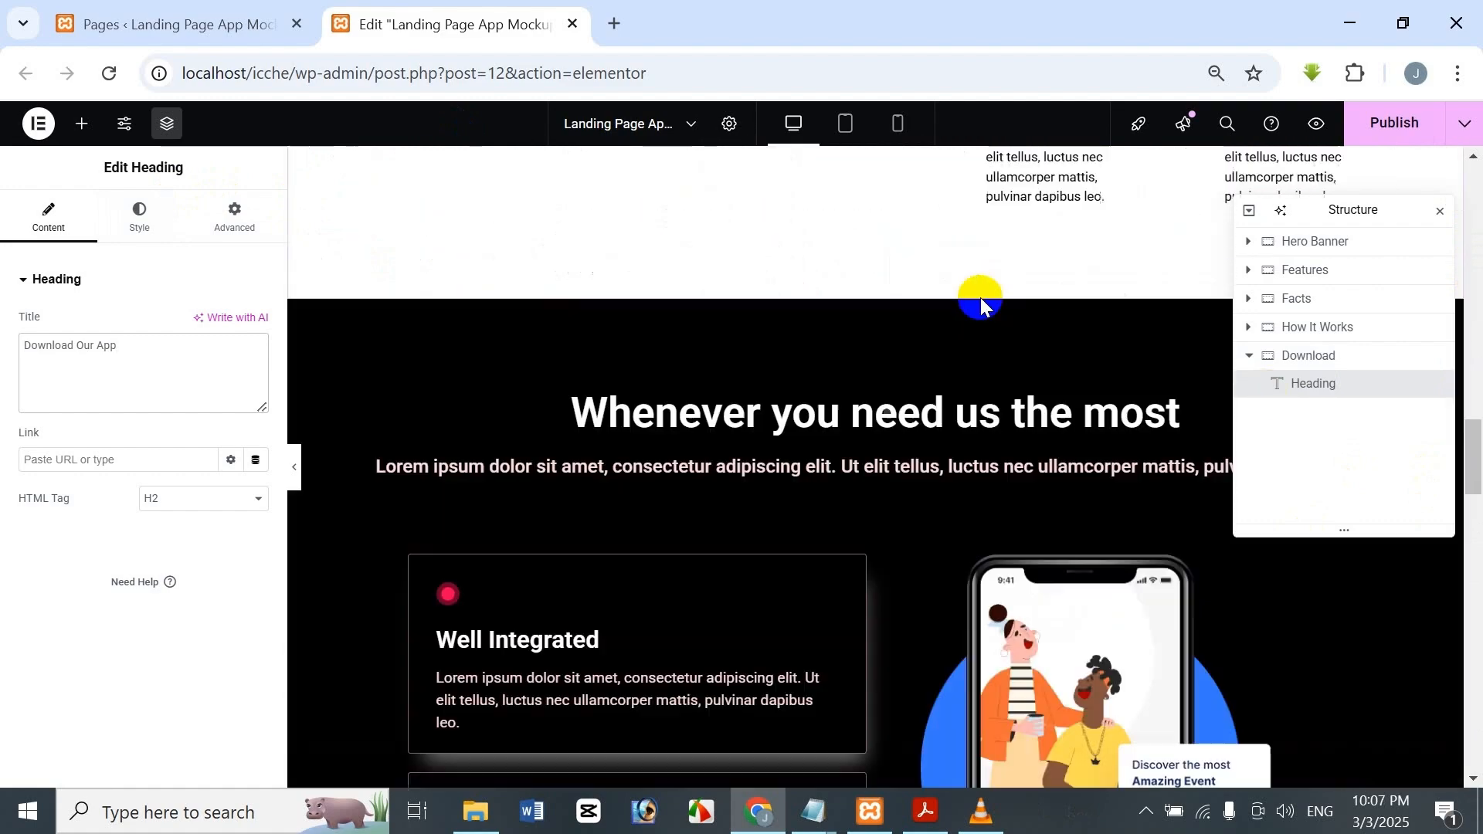
scroll(981, 296, "up", 10)
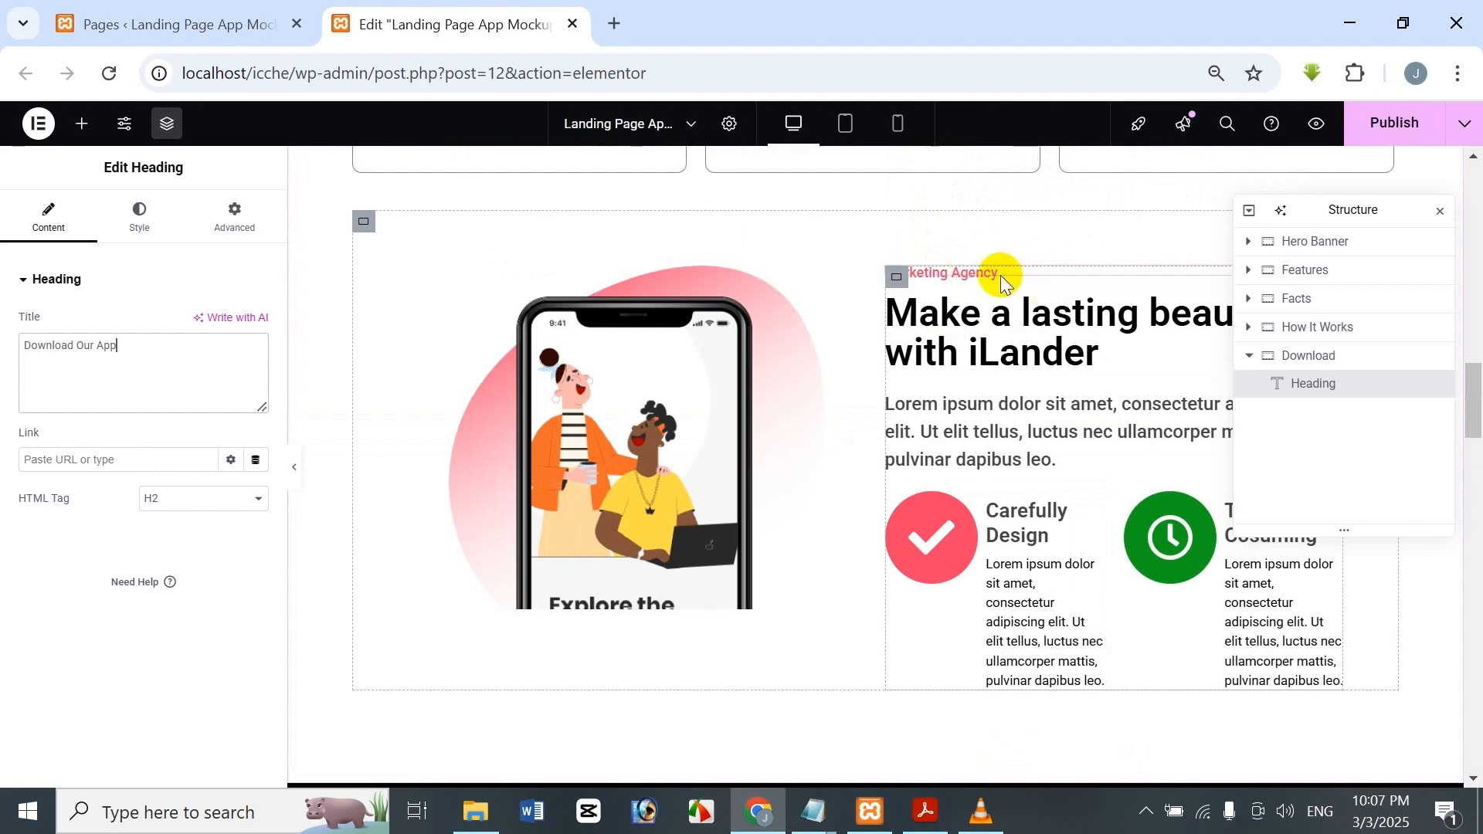
left_click_drag(1472, 430, 1476, 741)
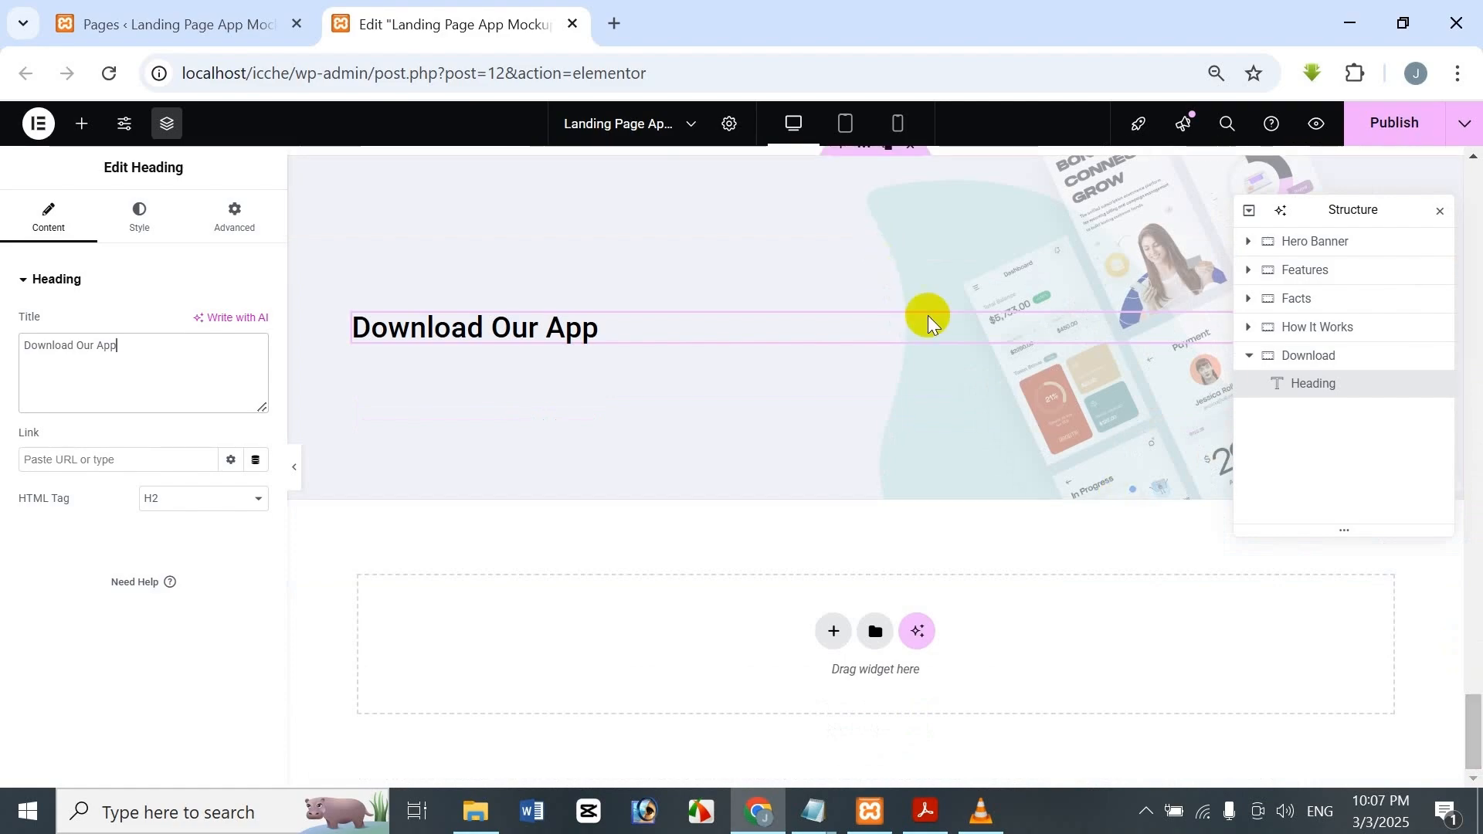
Copy the "Marketing Agency" heading and paste its style onto the "Download Our App" heading.
left_click_drag(1473, 745, 1476, 401)
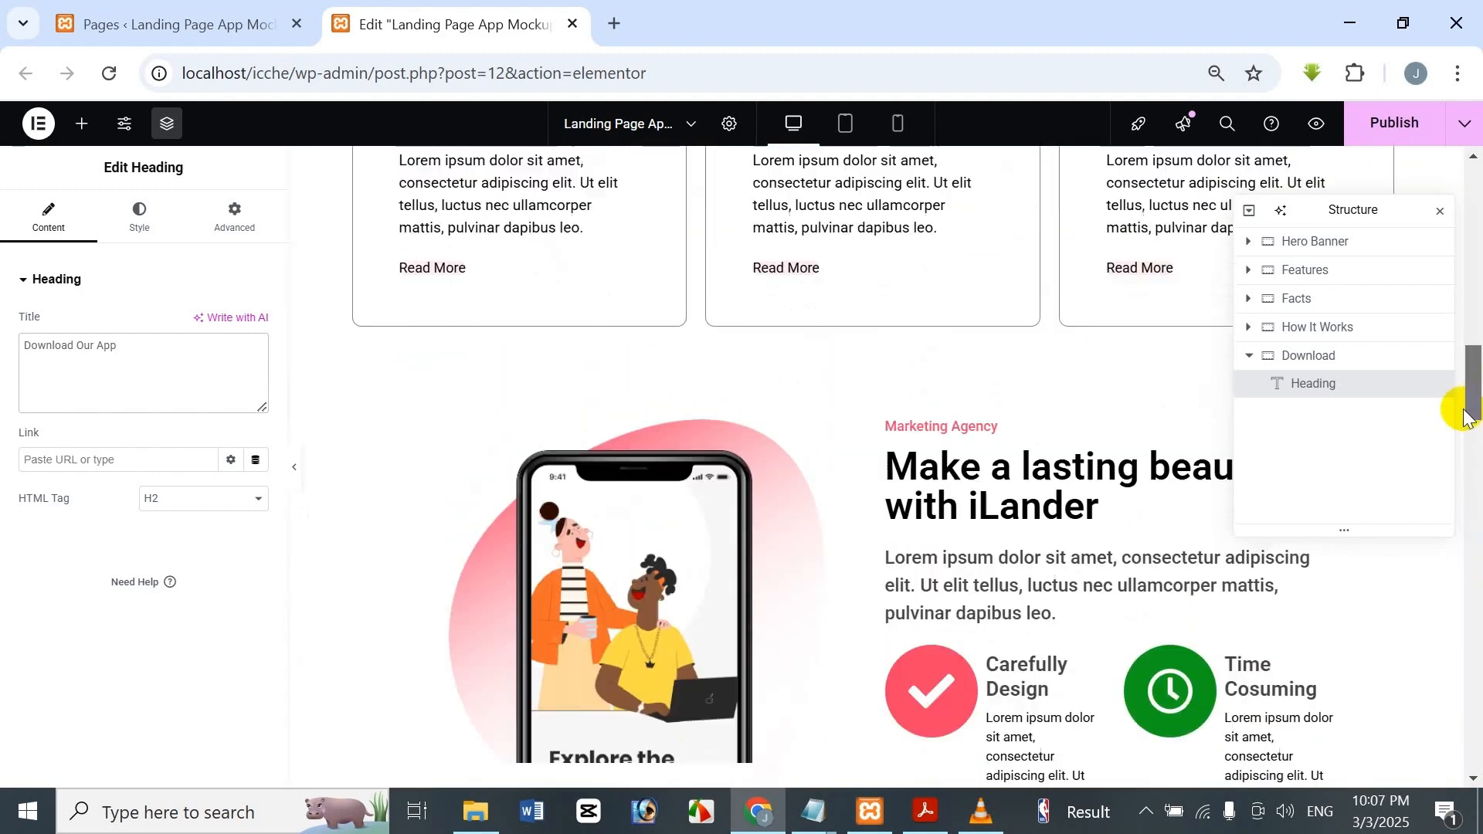
right_click(1055, 424)
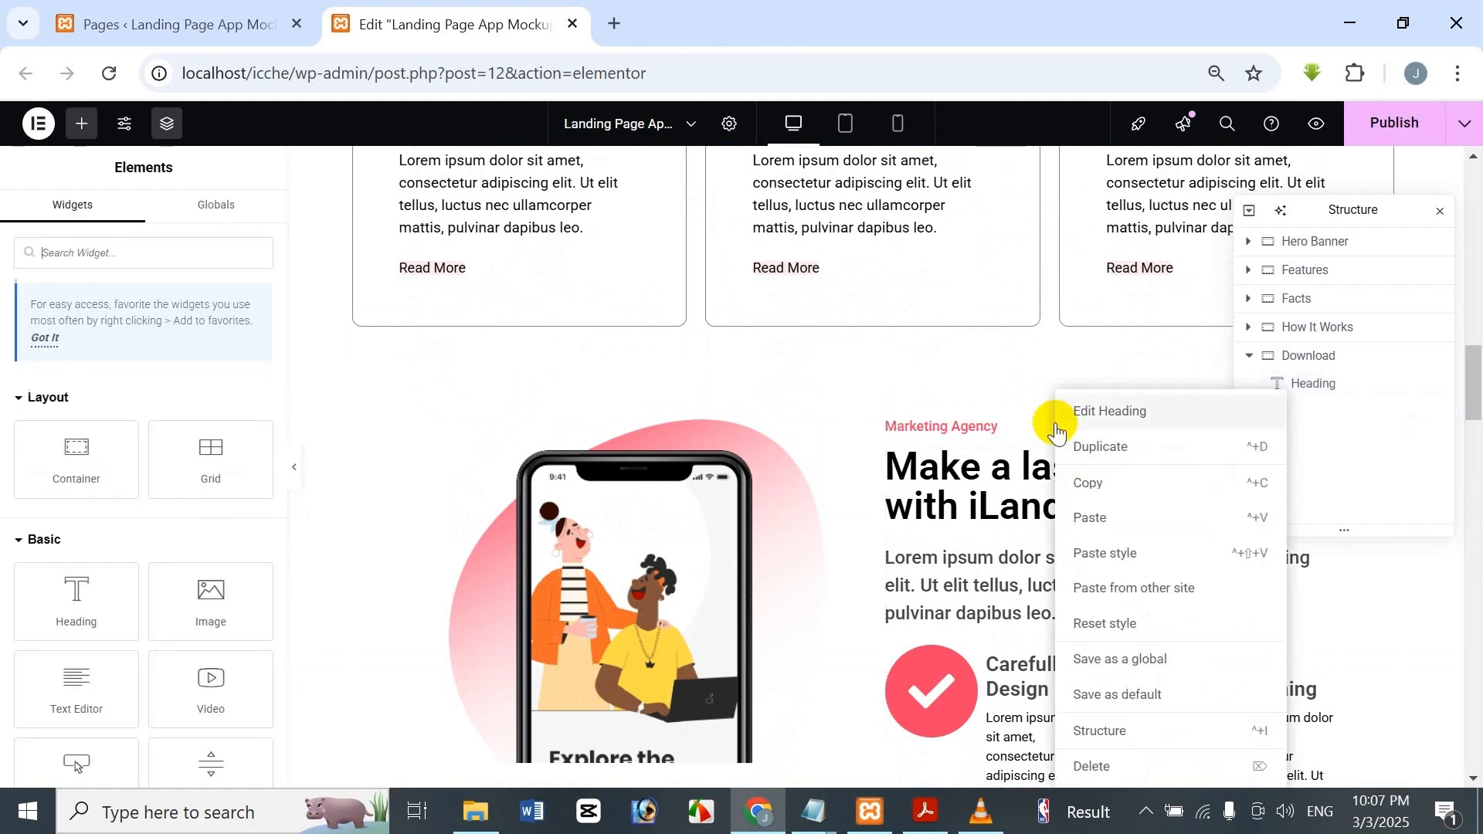
left_click(1182, 484)
left_click_drag(1475, 382, 1477, 725)
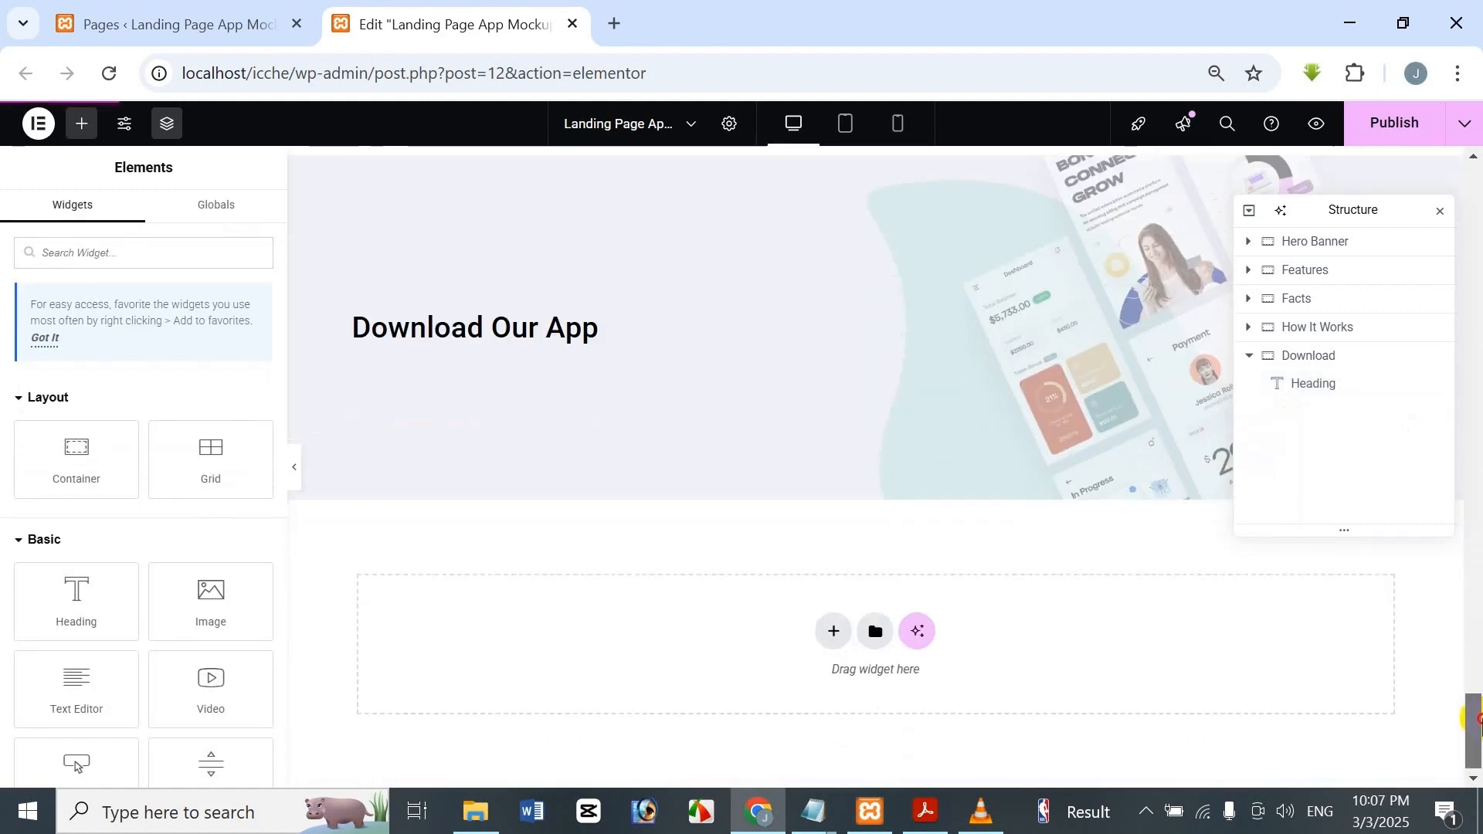
left_click(500, 319)
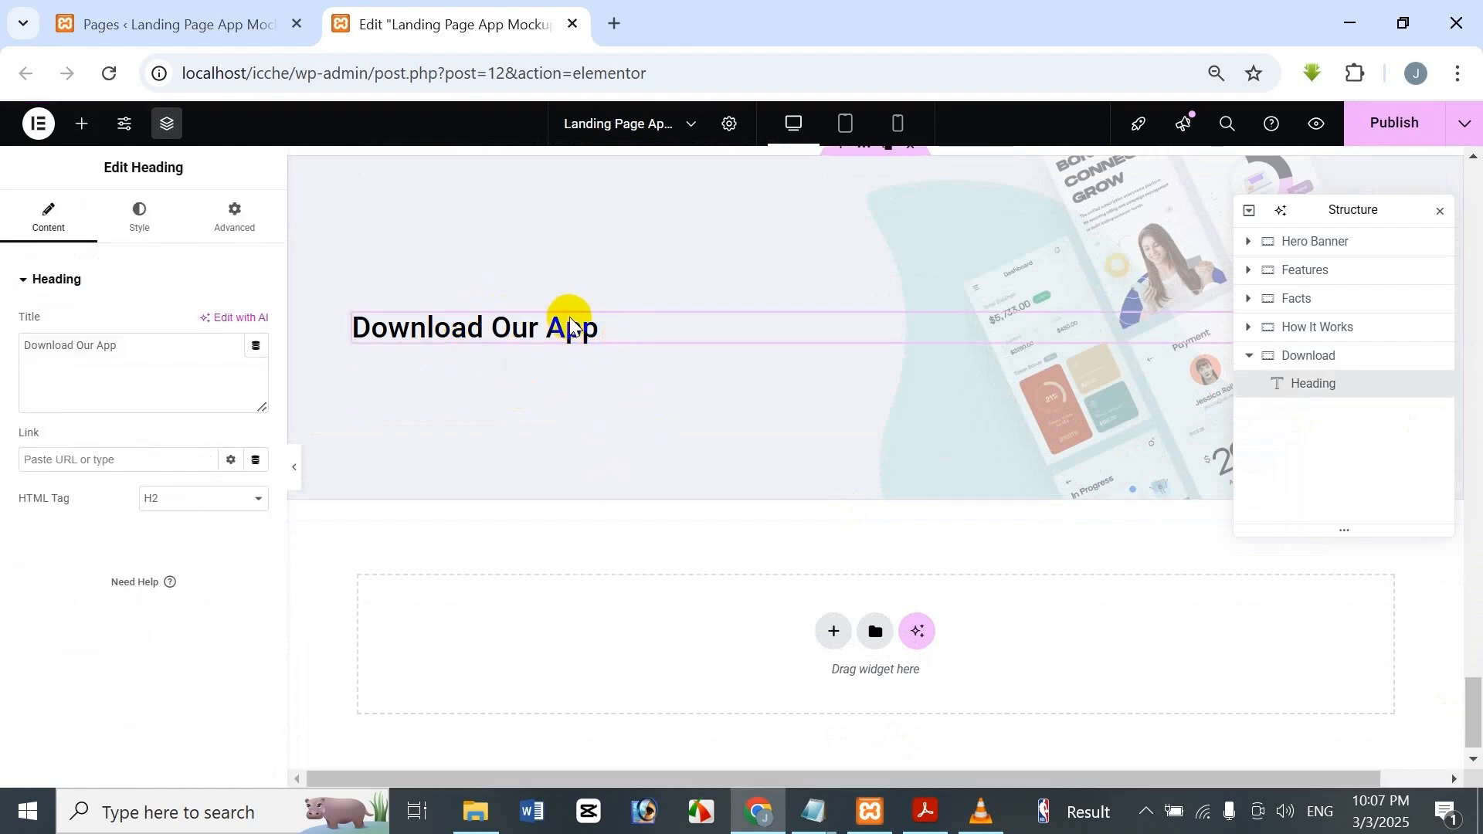
right_click(571, 328)
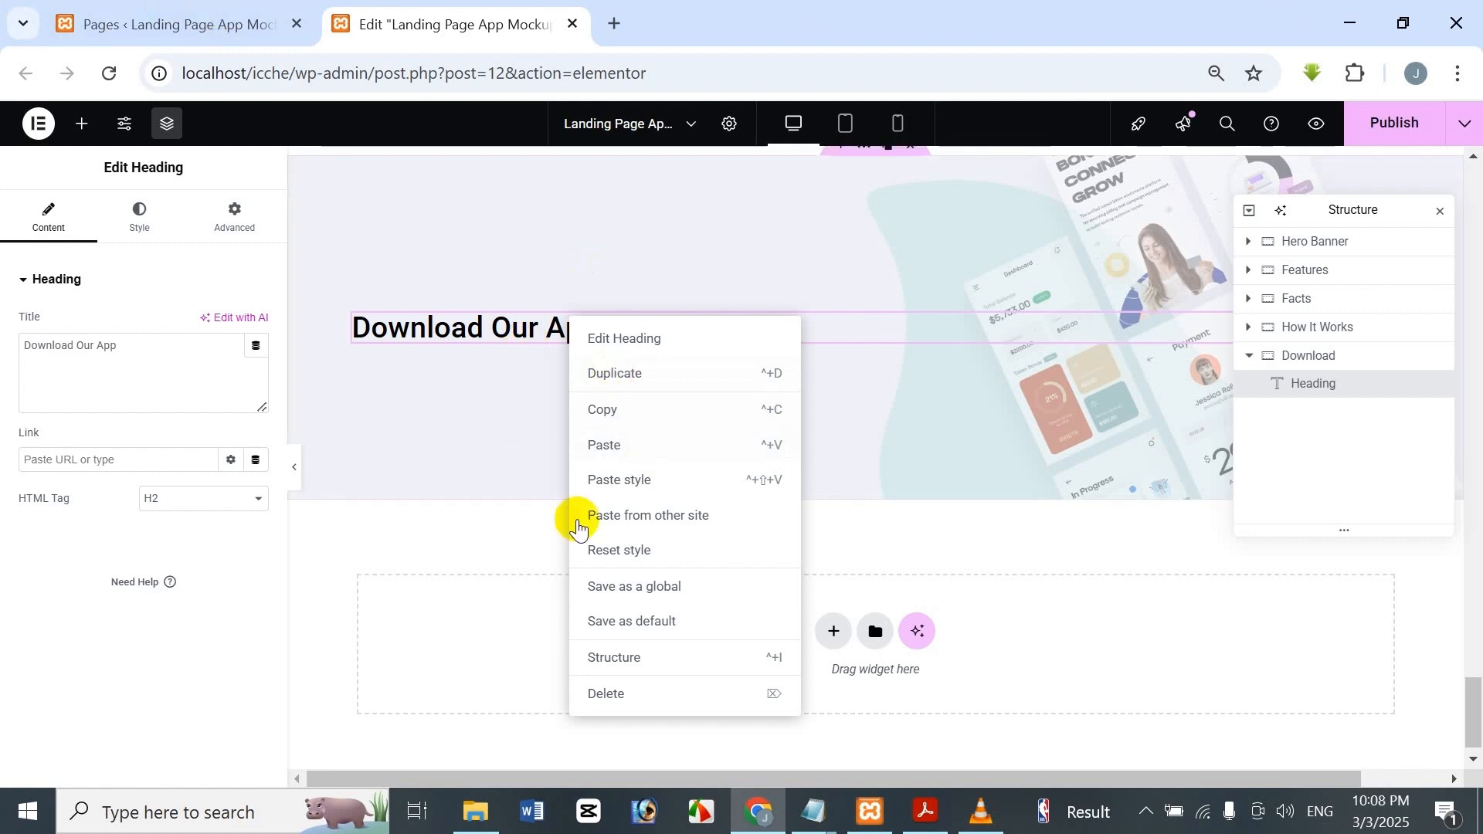
left_click(626, 496)
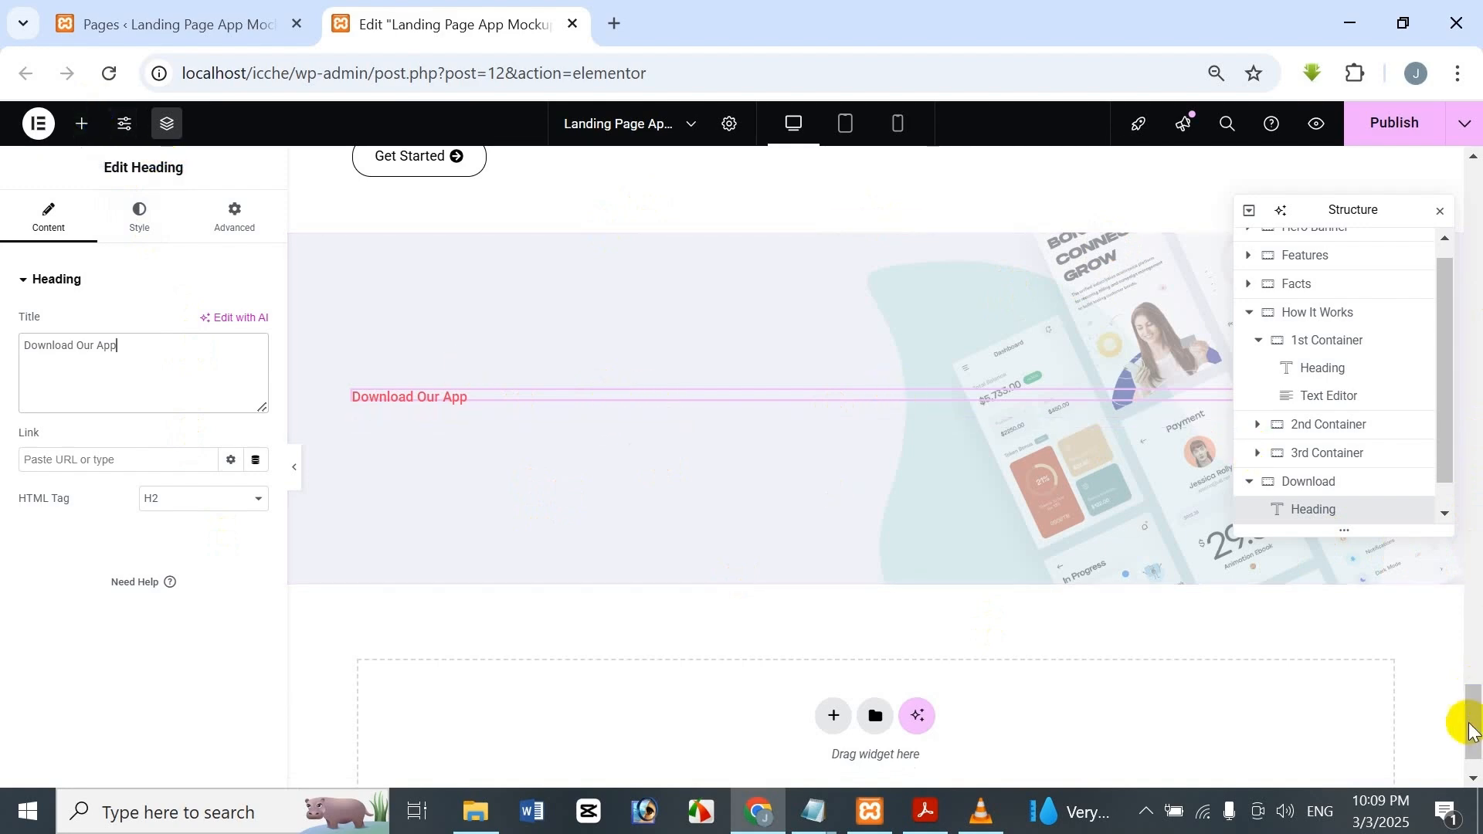
Copy the "How Does It Works" heading and paste it into the Download container below "Download Our App".
left_click_drag(1472, 708, 1467, 563)
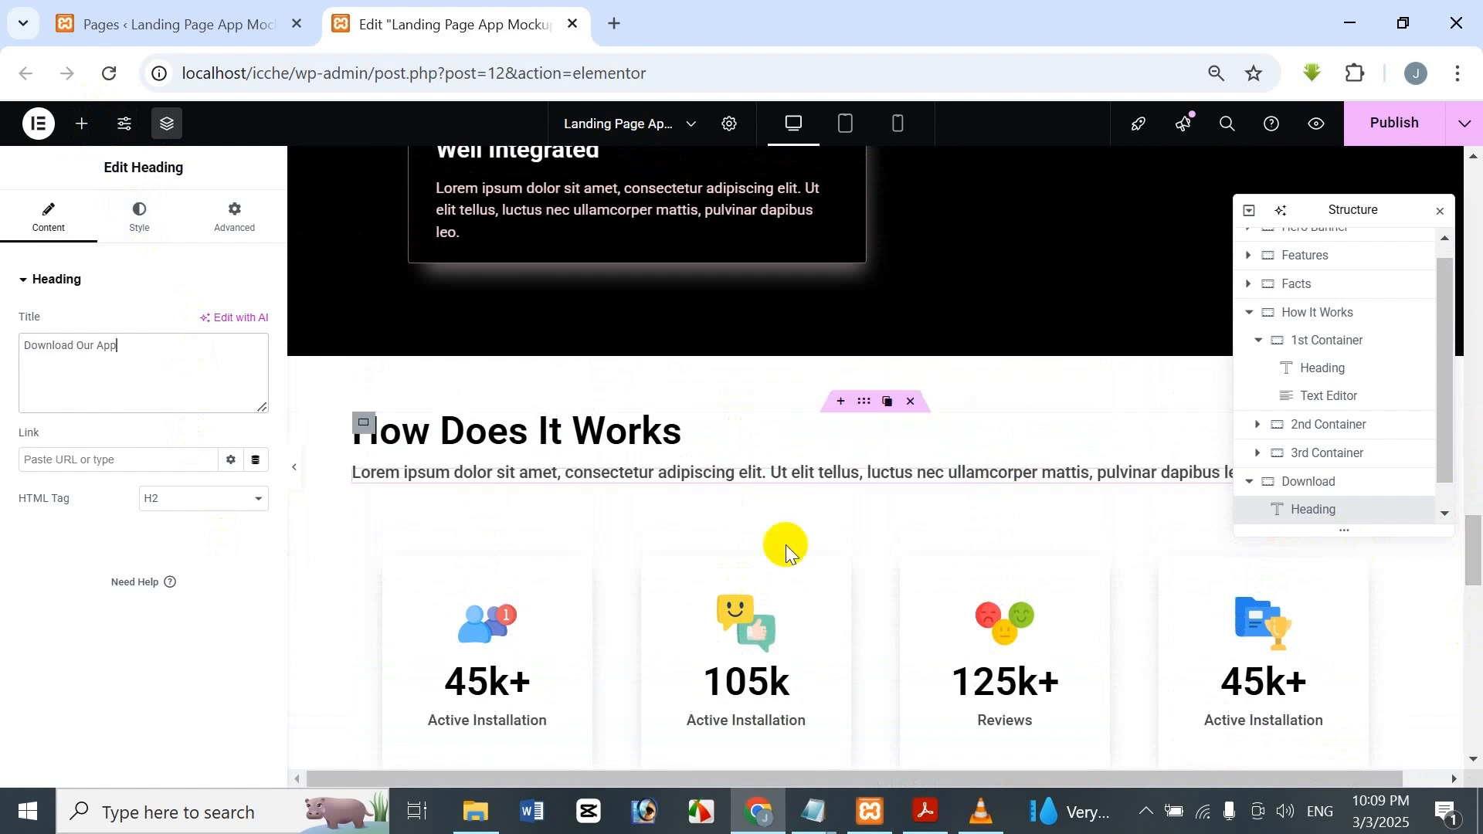
left_click(772, 424)
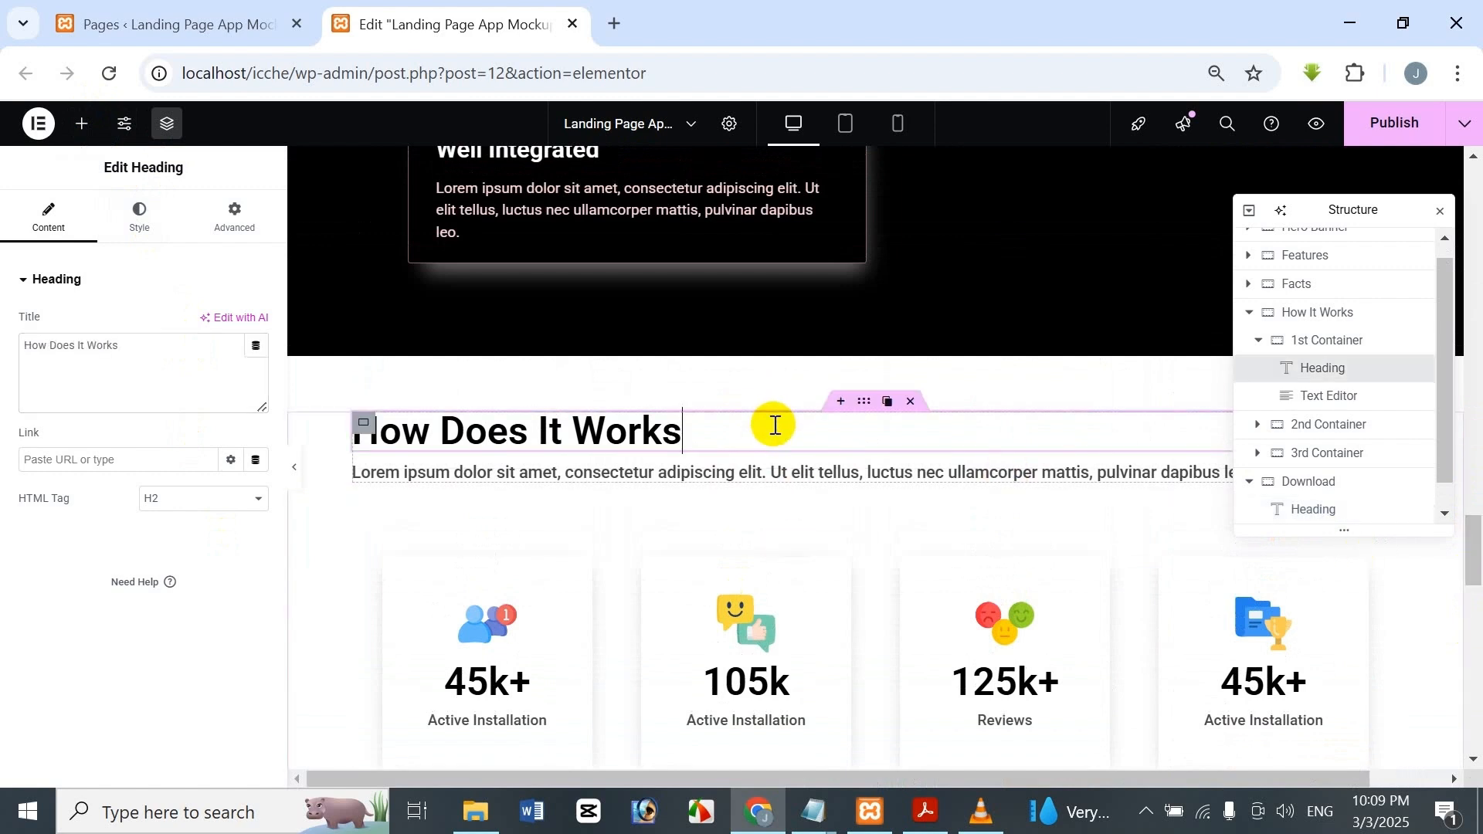
right_click(772, 426)
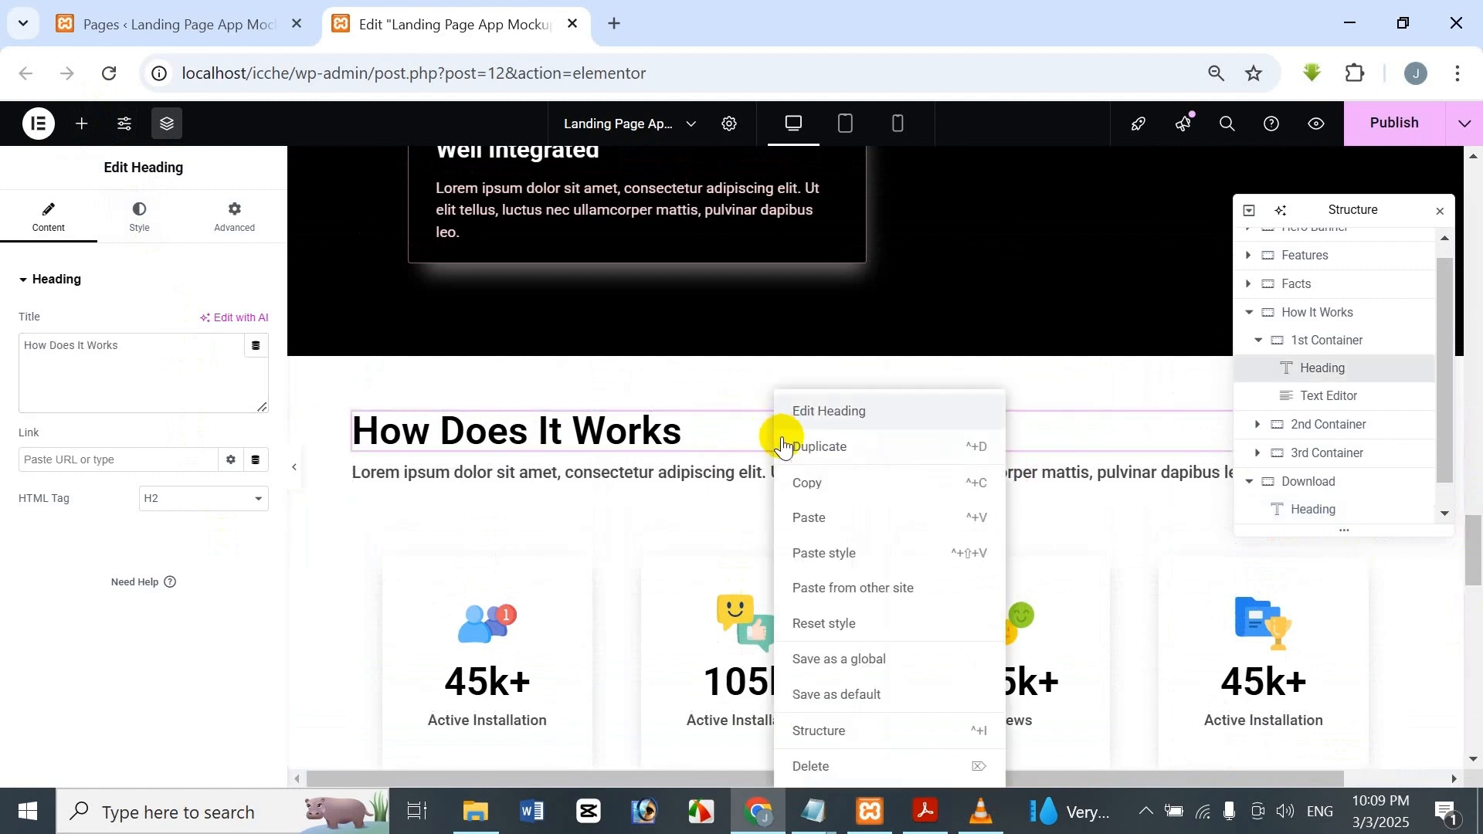
left_click(827, 483)
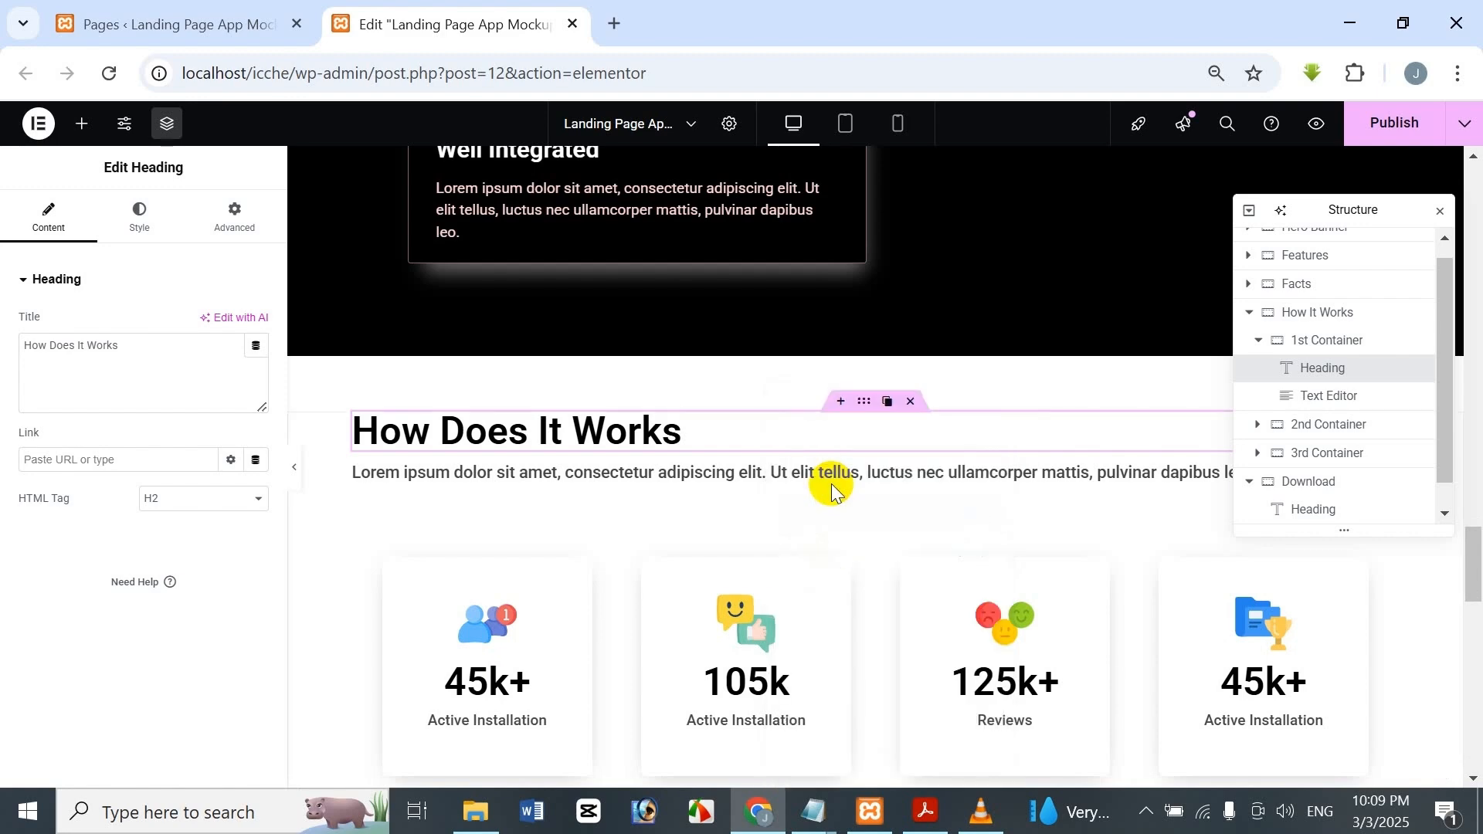
scroll(829, 485, "down", 10)
scroll(830, 479, "down", 10)
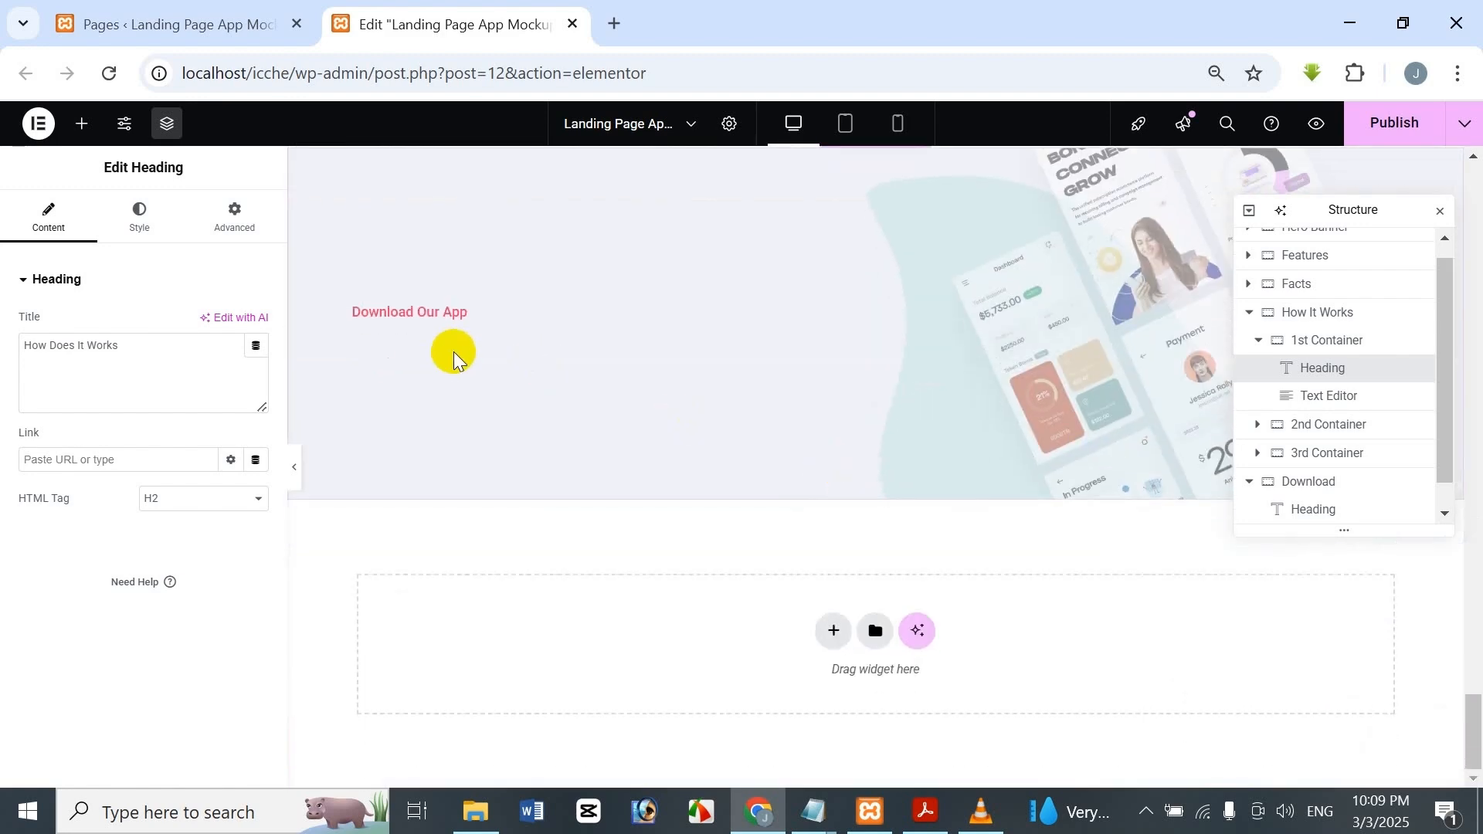
right_click(571, 362)
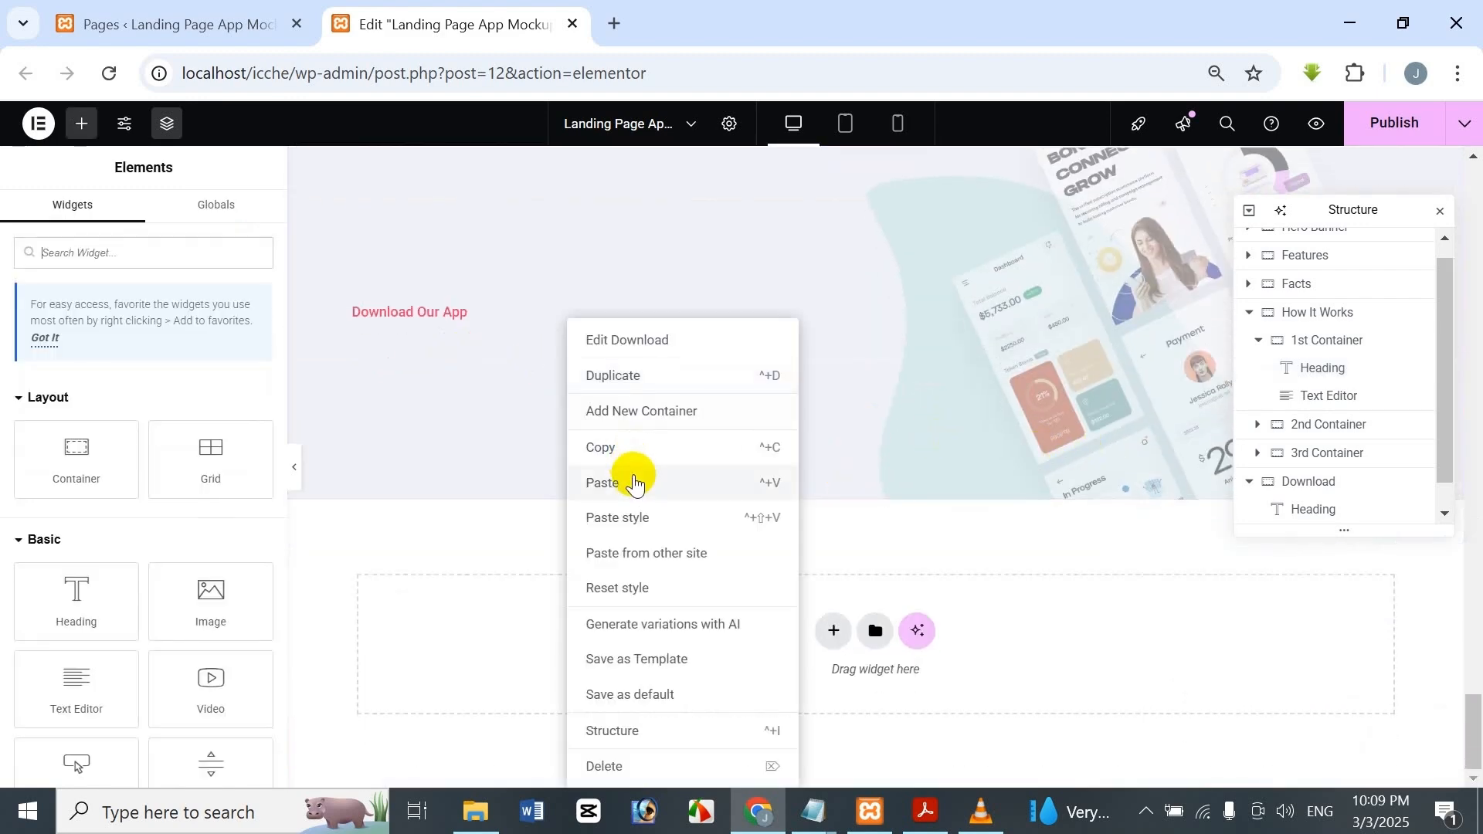
left_click(635, 483)
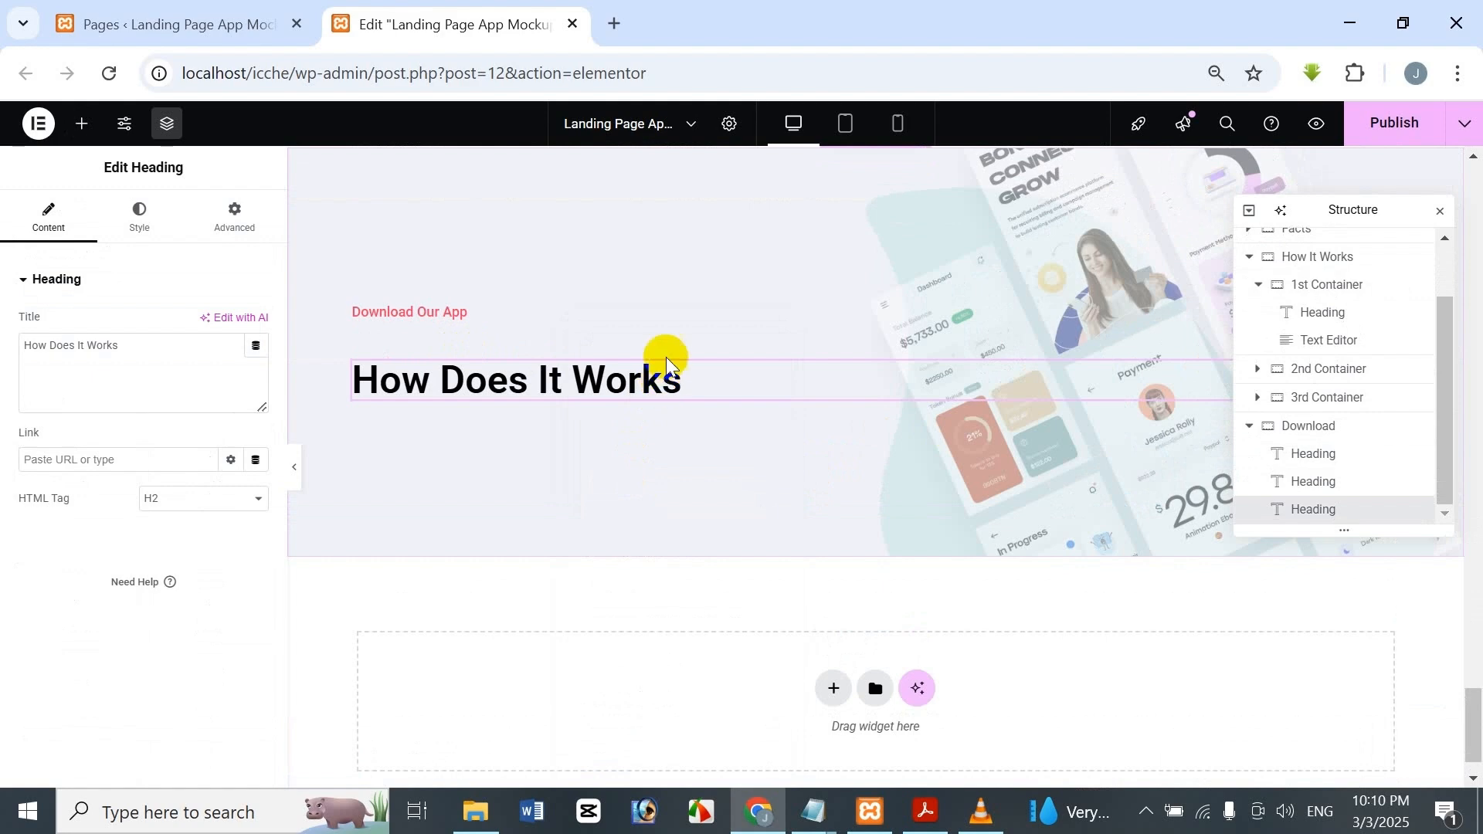
Copy the lorem ipsum paragraph from the How It Works section and paste it into the Download container below the pasted heading.
scroll(665, 357, "up", 15)
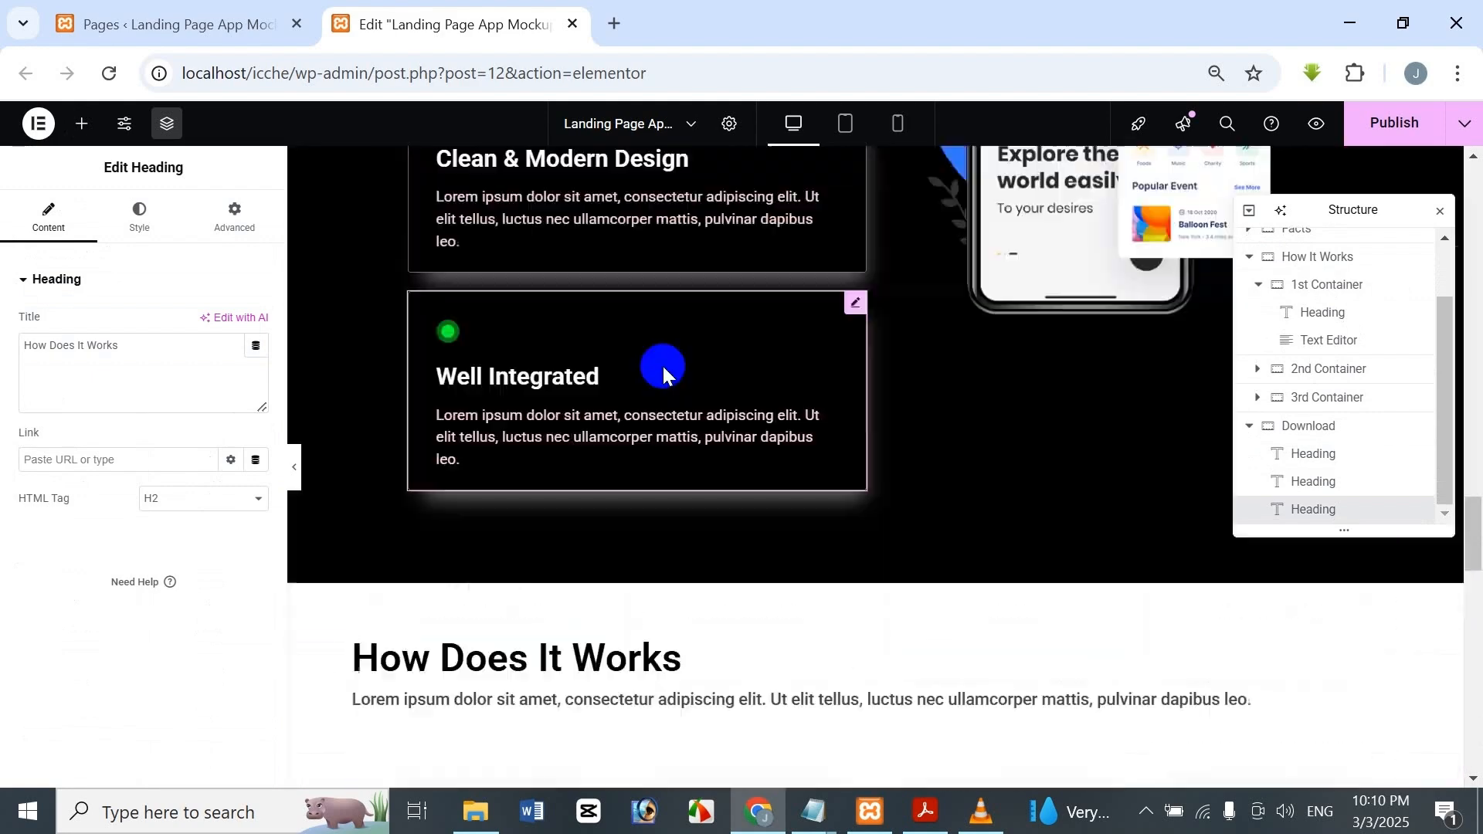
scroll(662, 371, "down", 2)
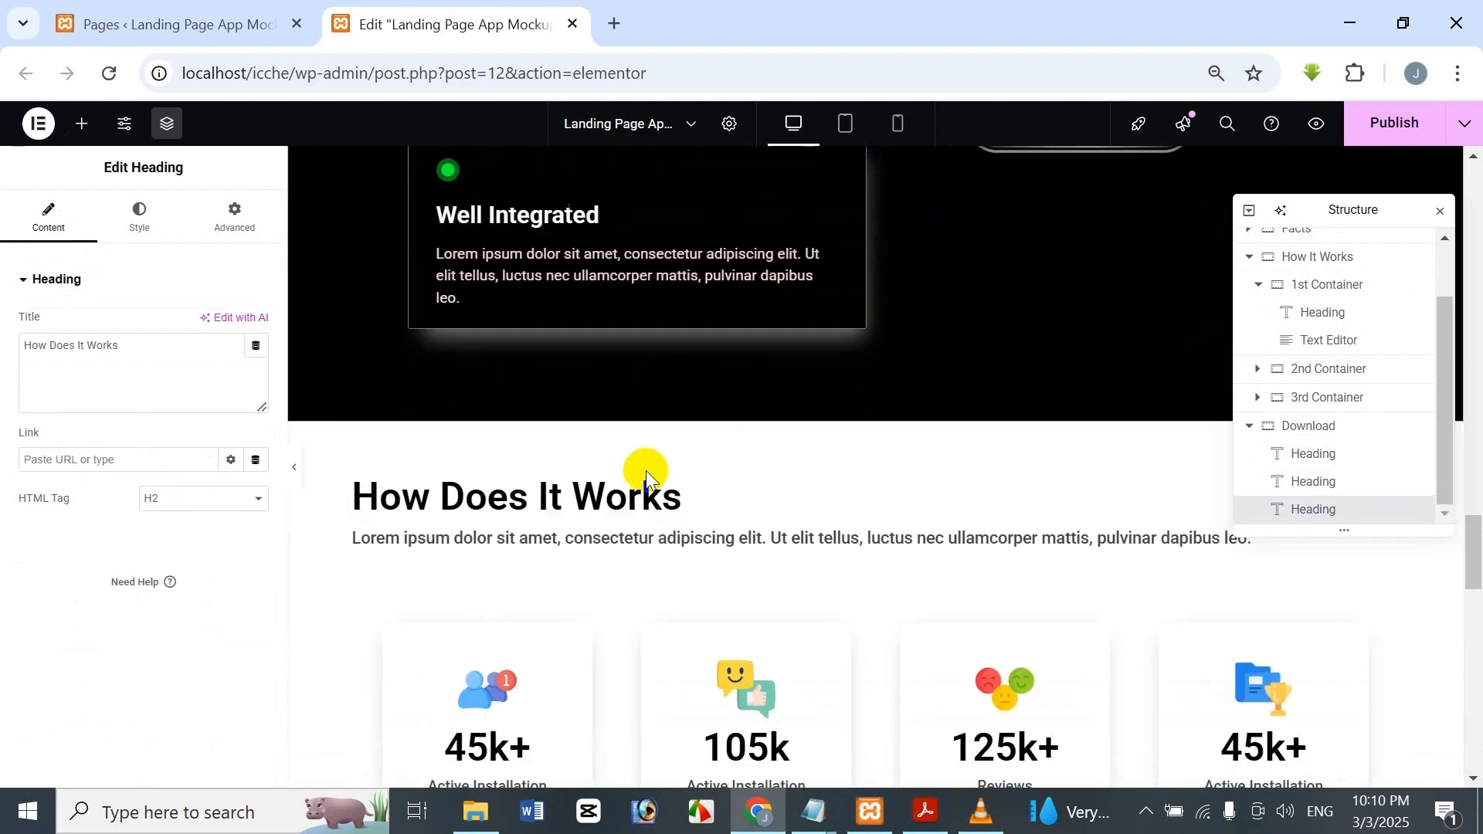
right_click(687, 533)
left_click(740, 472)
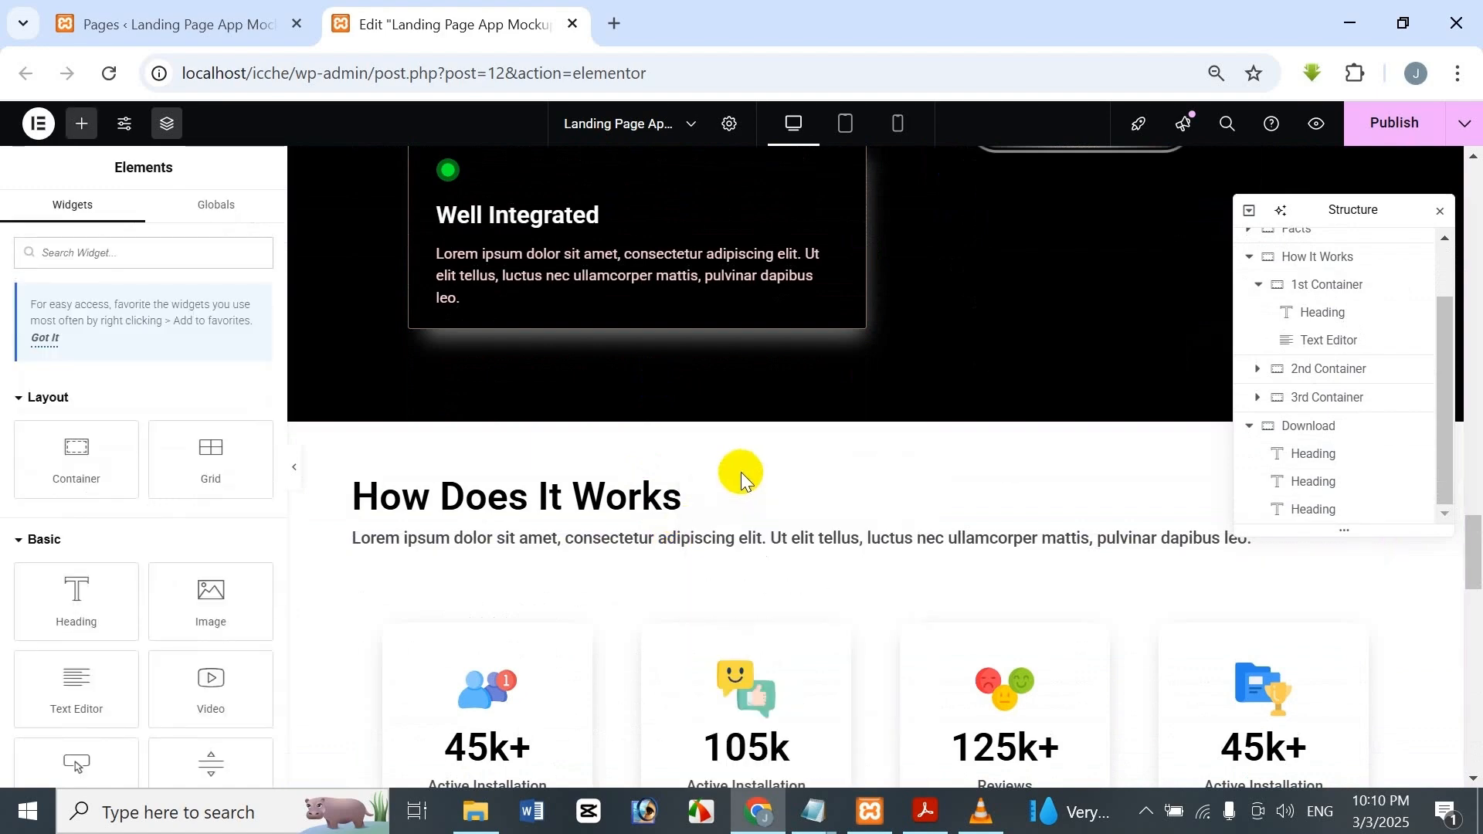
scroll(740, 471, "down", 10)
right_click(669, 397)
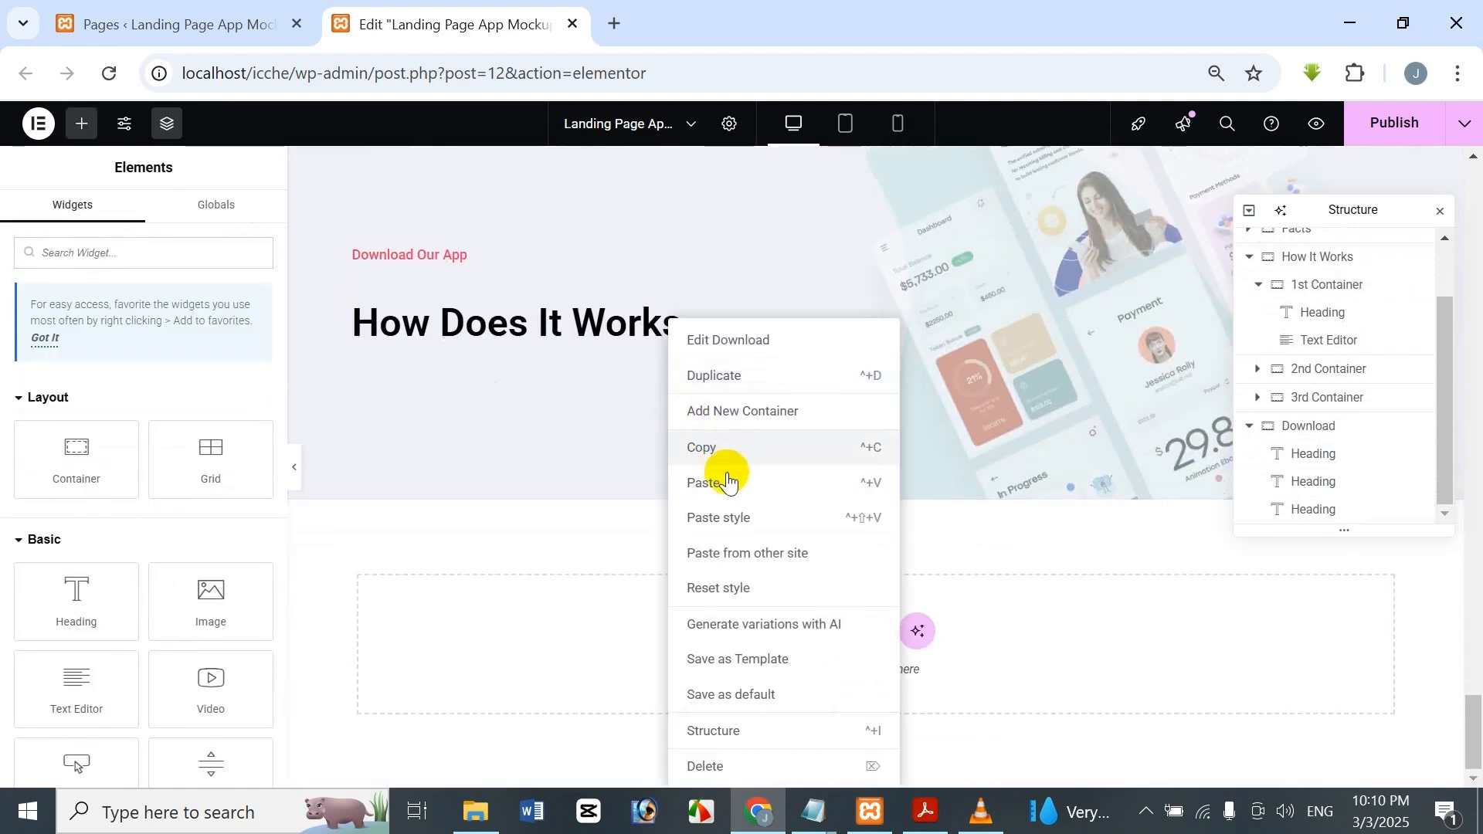
left_click(727, 482)
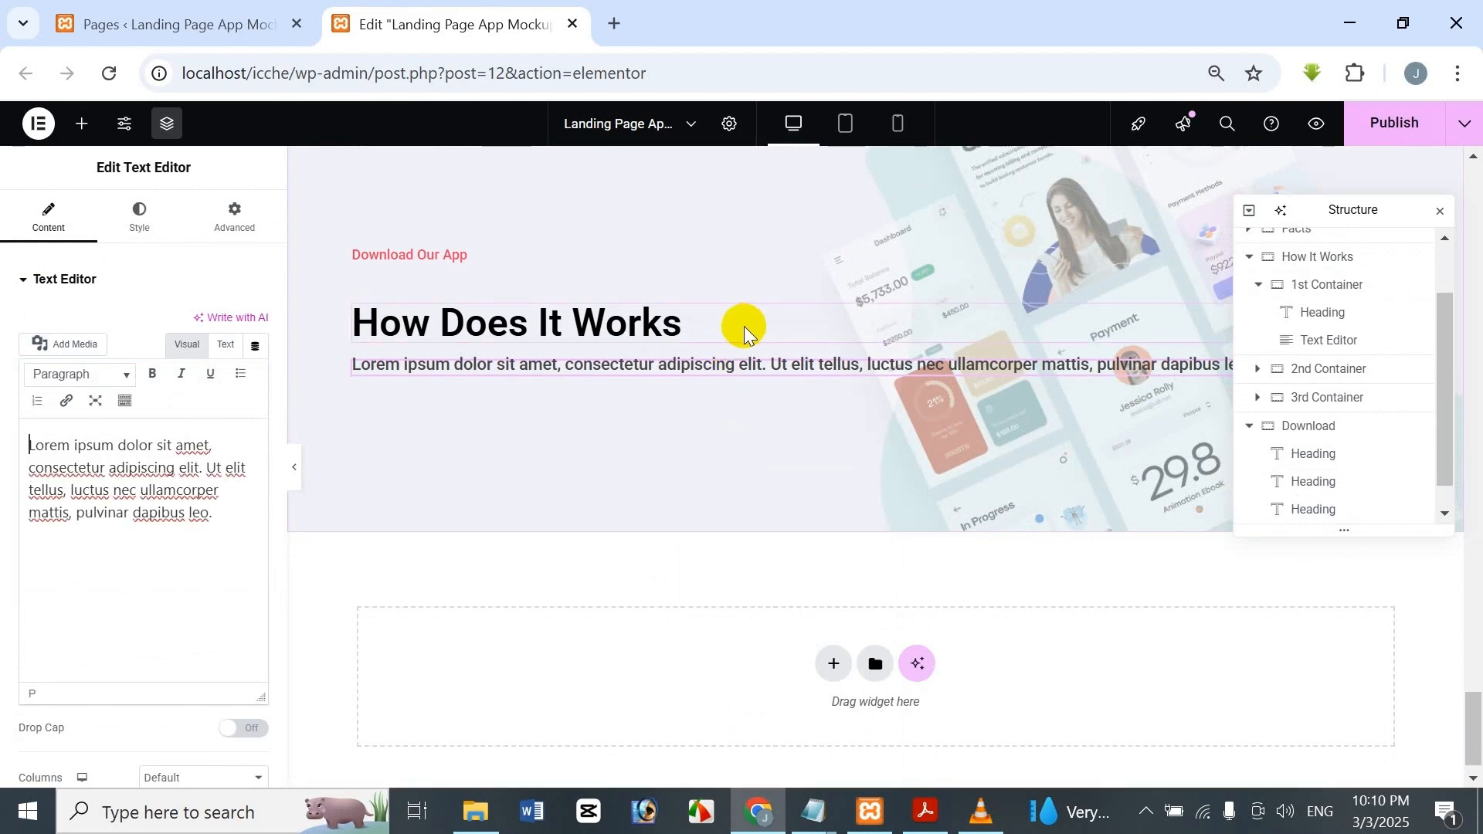
Replace the title of the Download container's large heading with "App Is Available For Free An App Store".
left_click(778, 320)
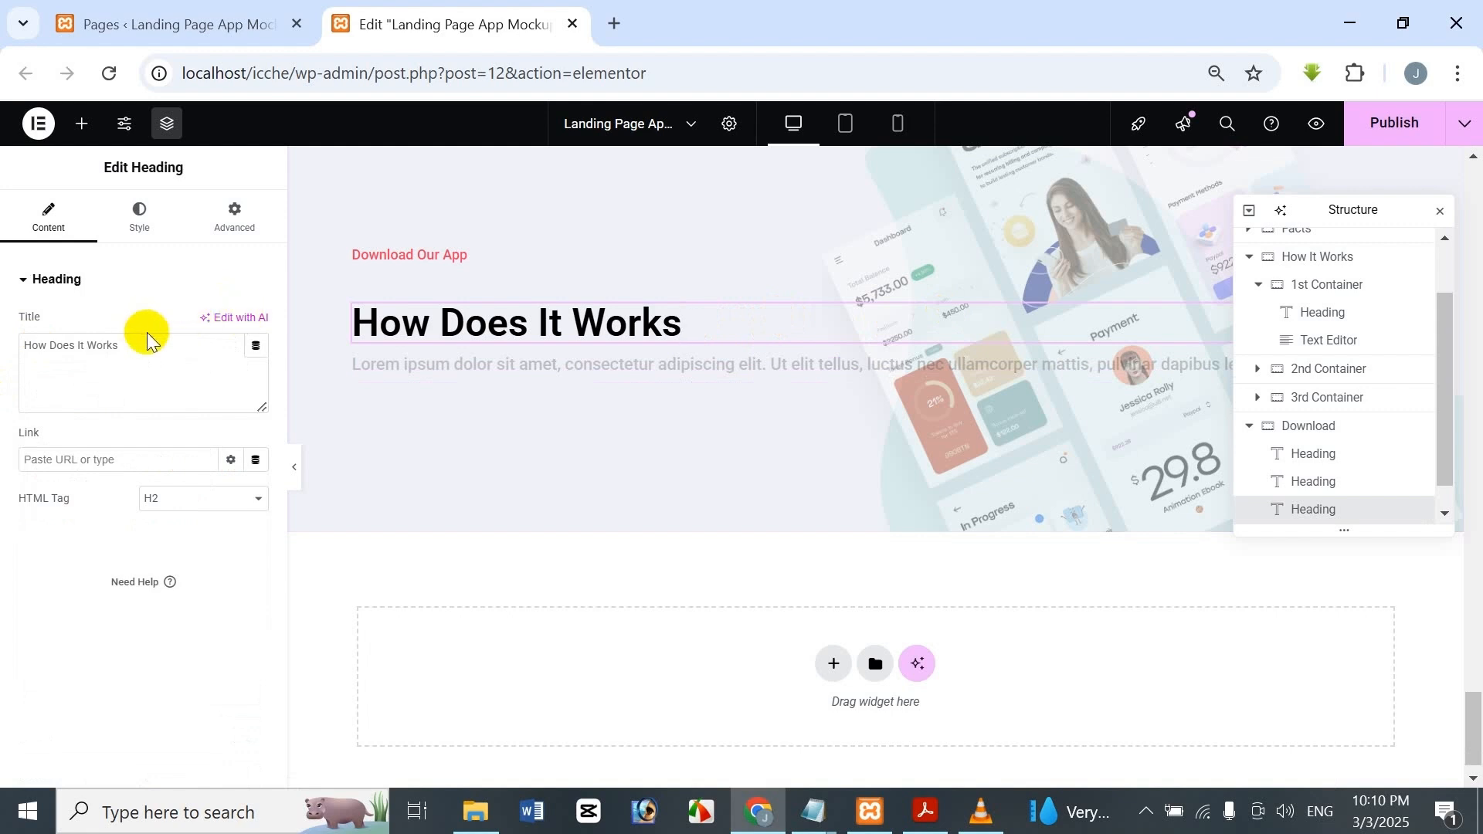
left_click_drag(147, 332, 39, 328)
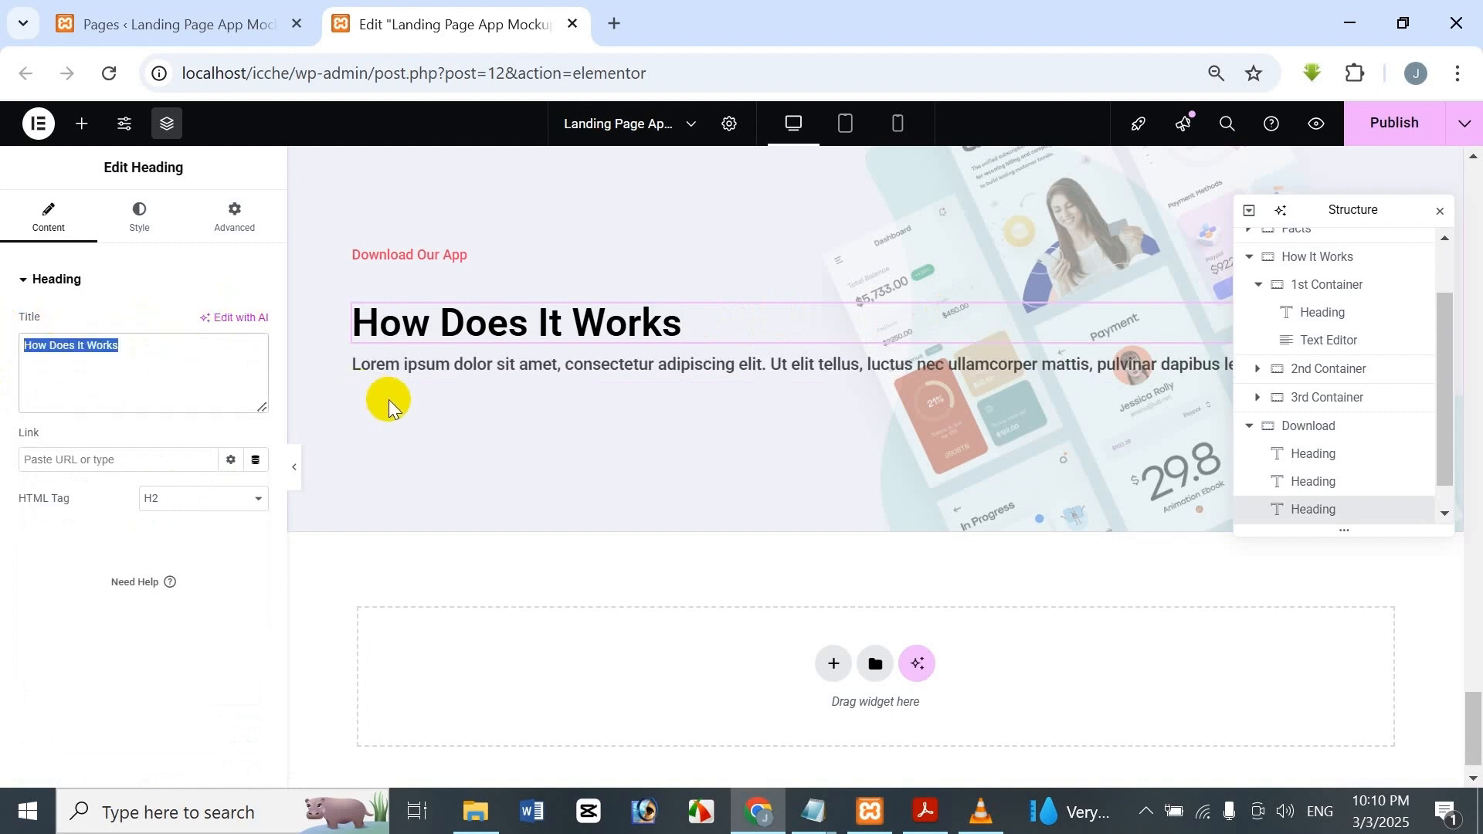
key("BackSpace")
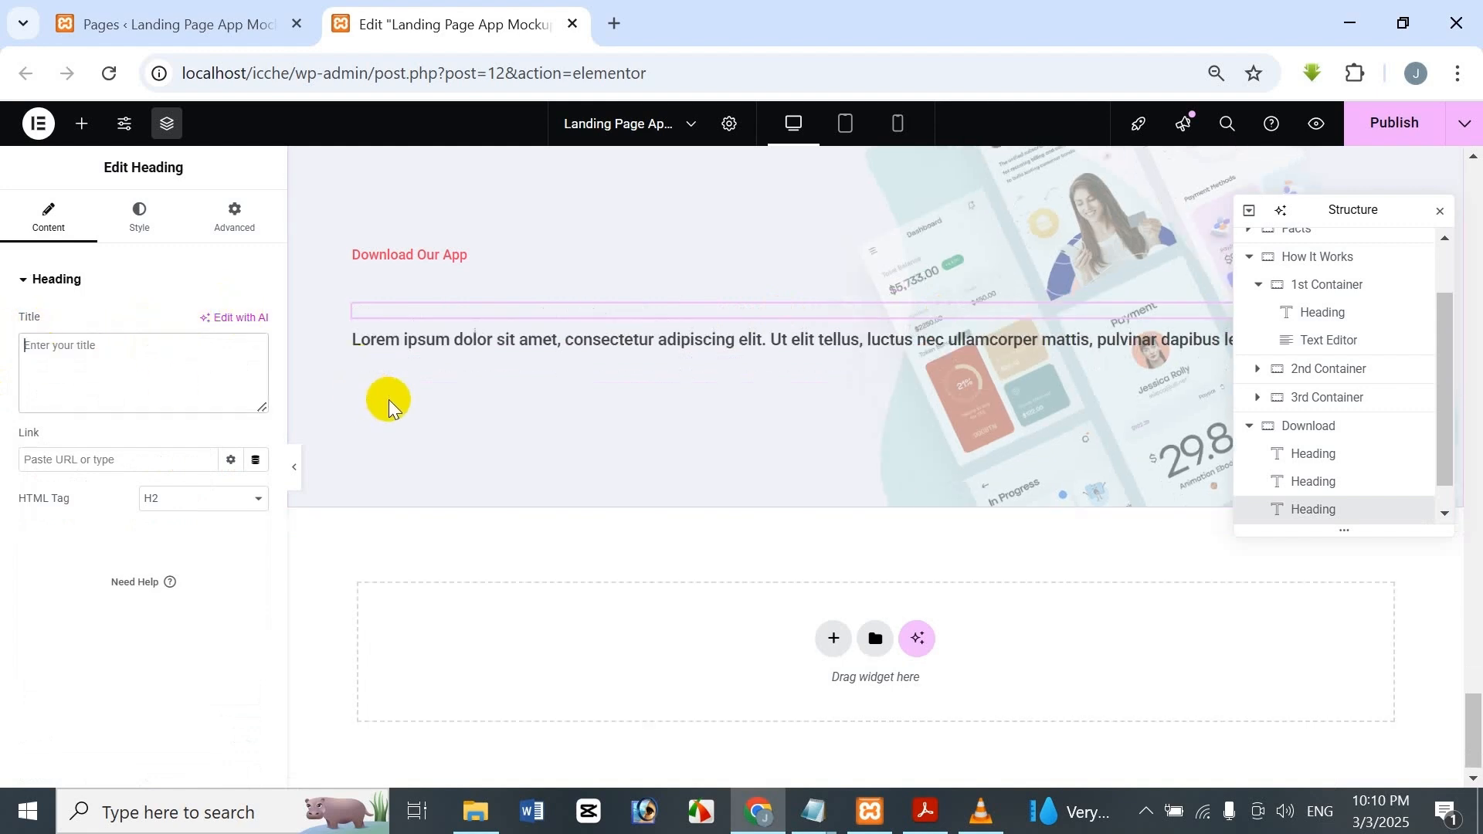
type("App ")
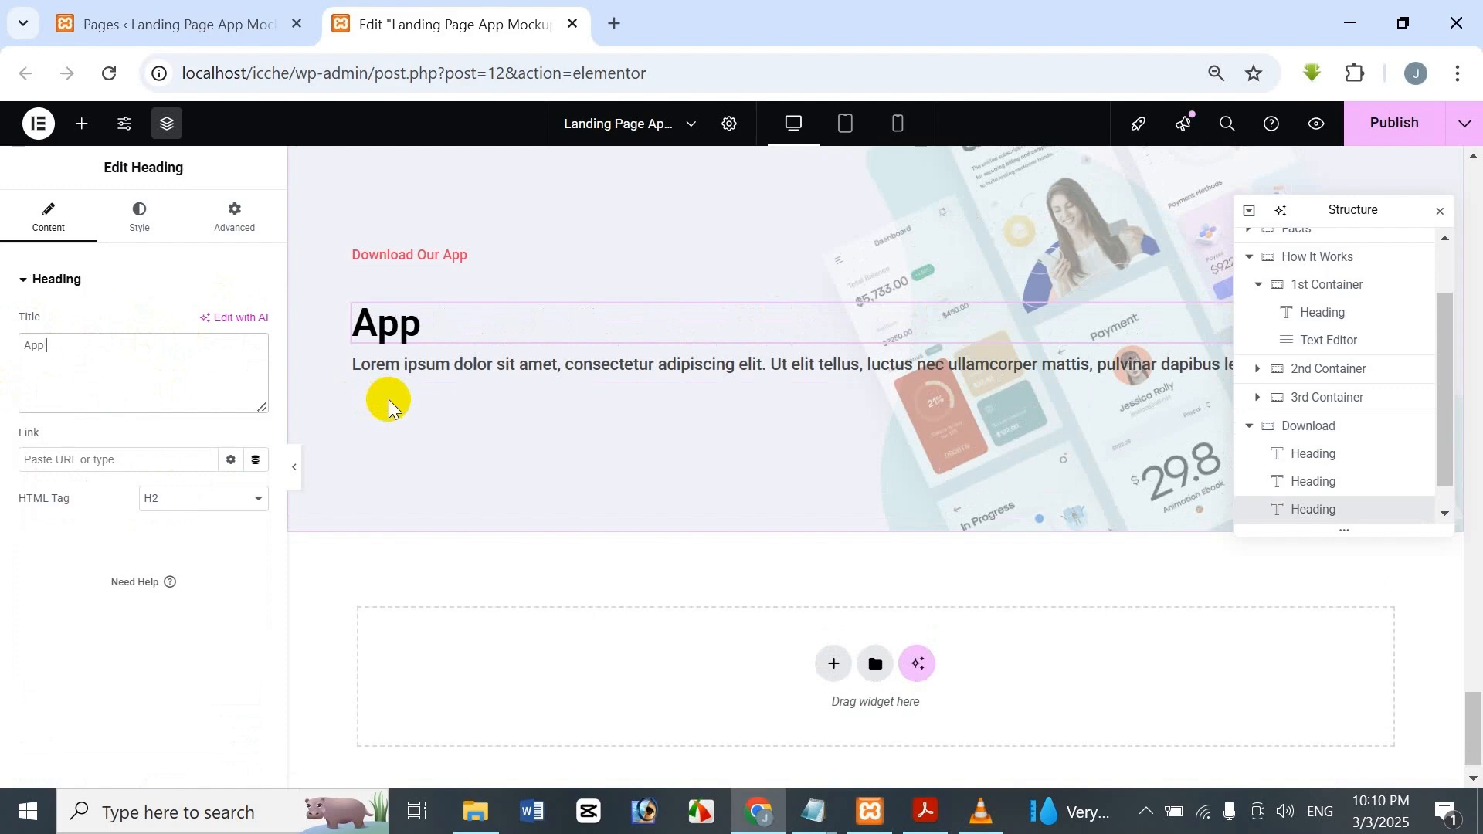
type("Is Availa")
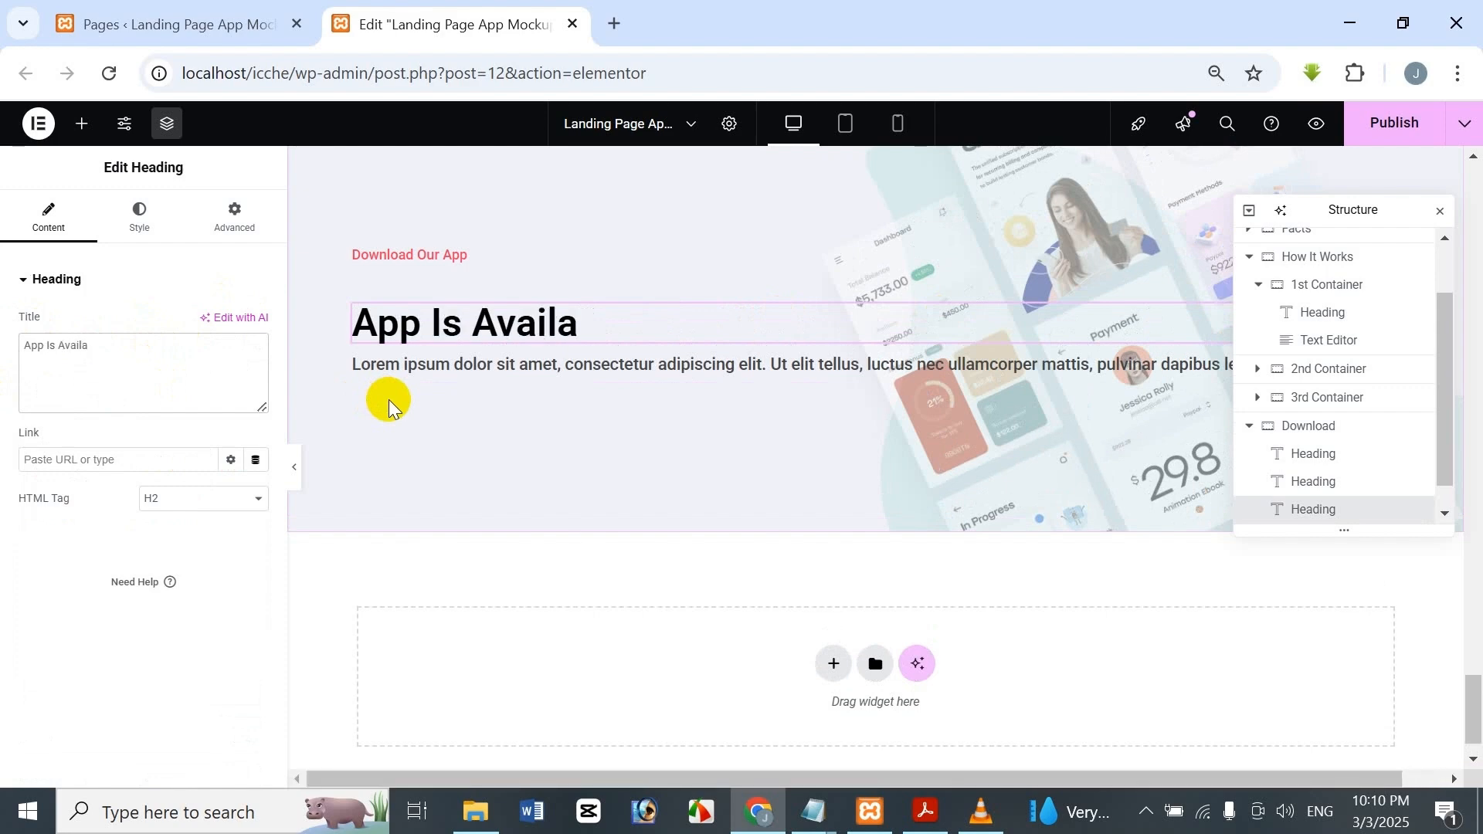
type("ble")
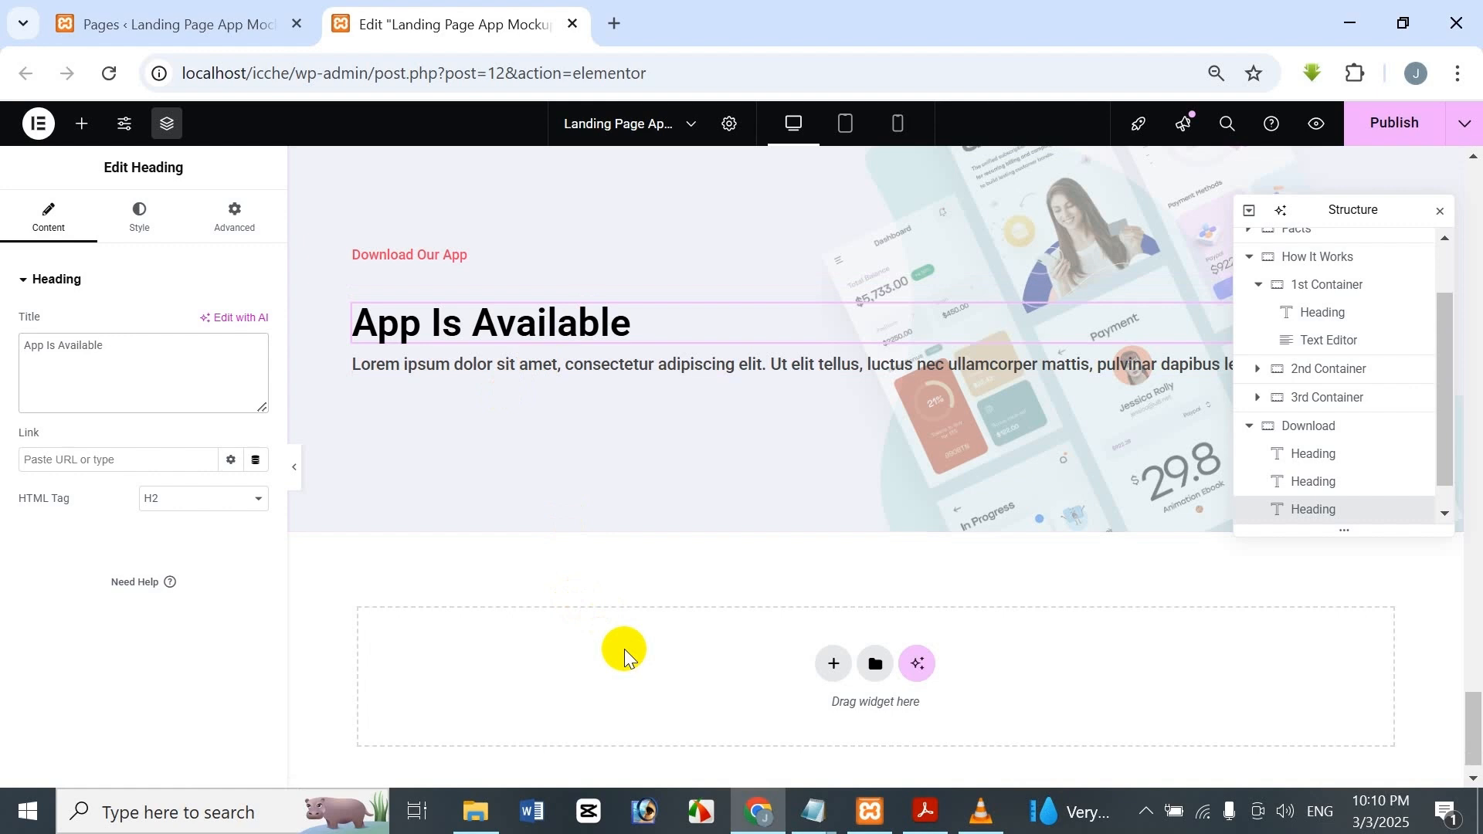
type("For F")
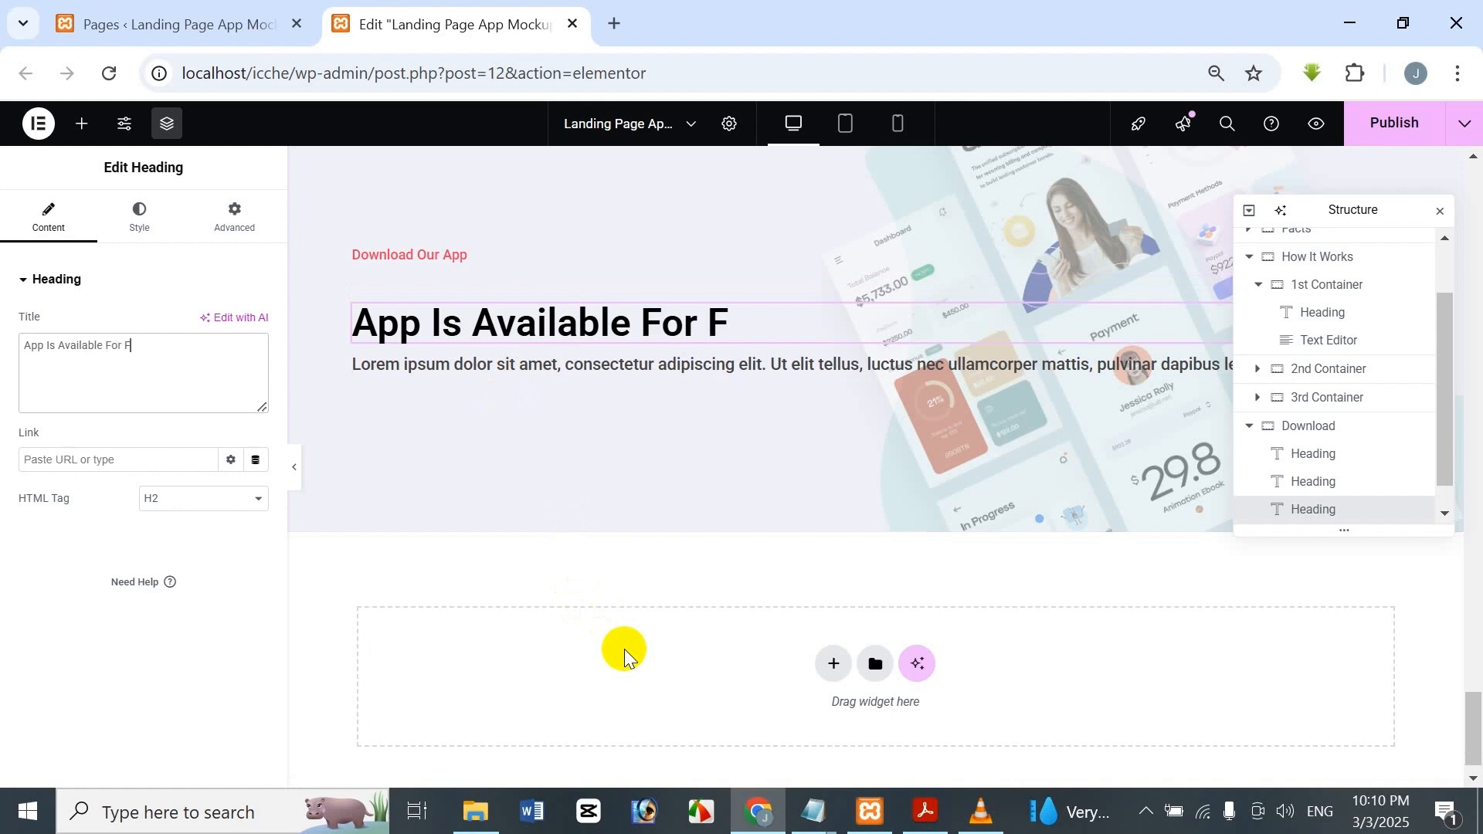
type("ree An A")
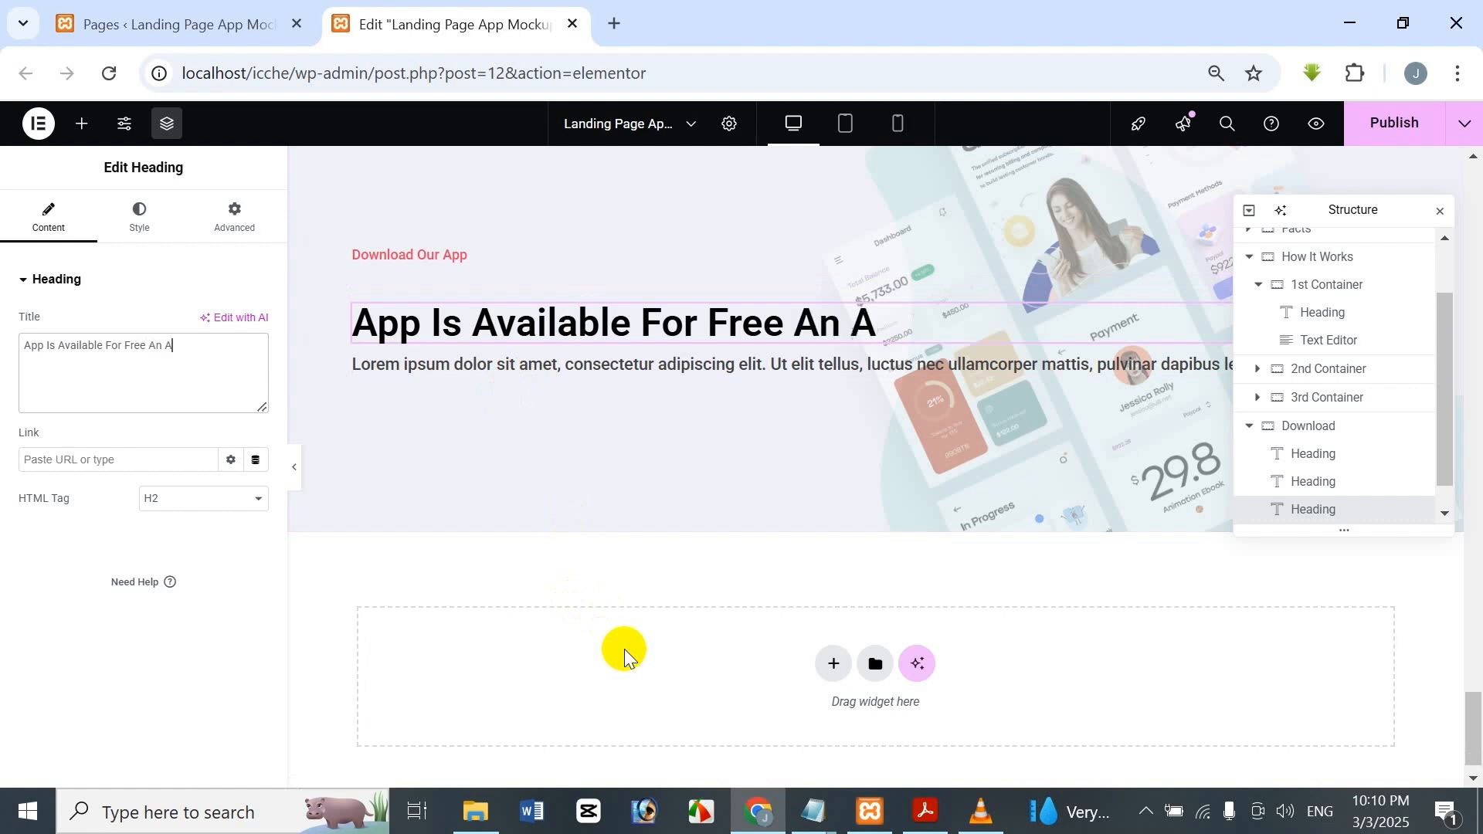
type("pp S")
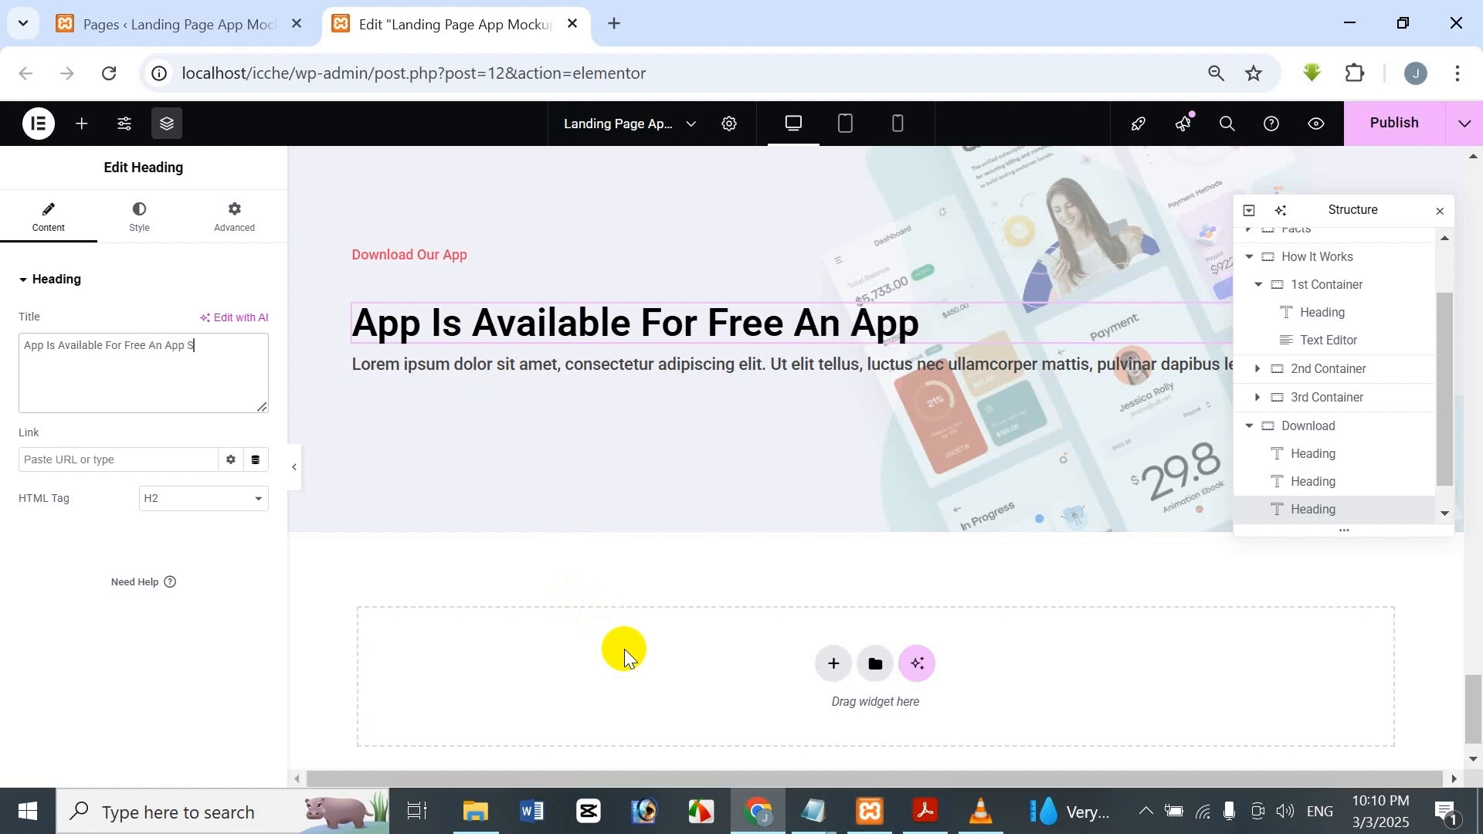
type("tore")
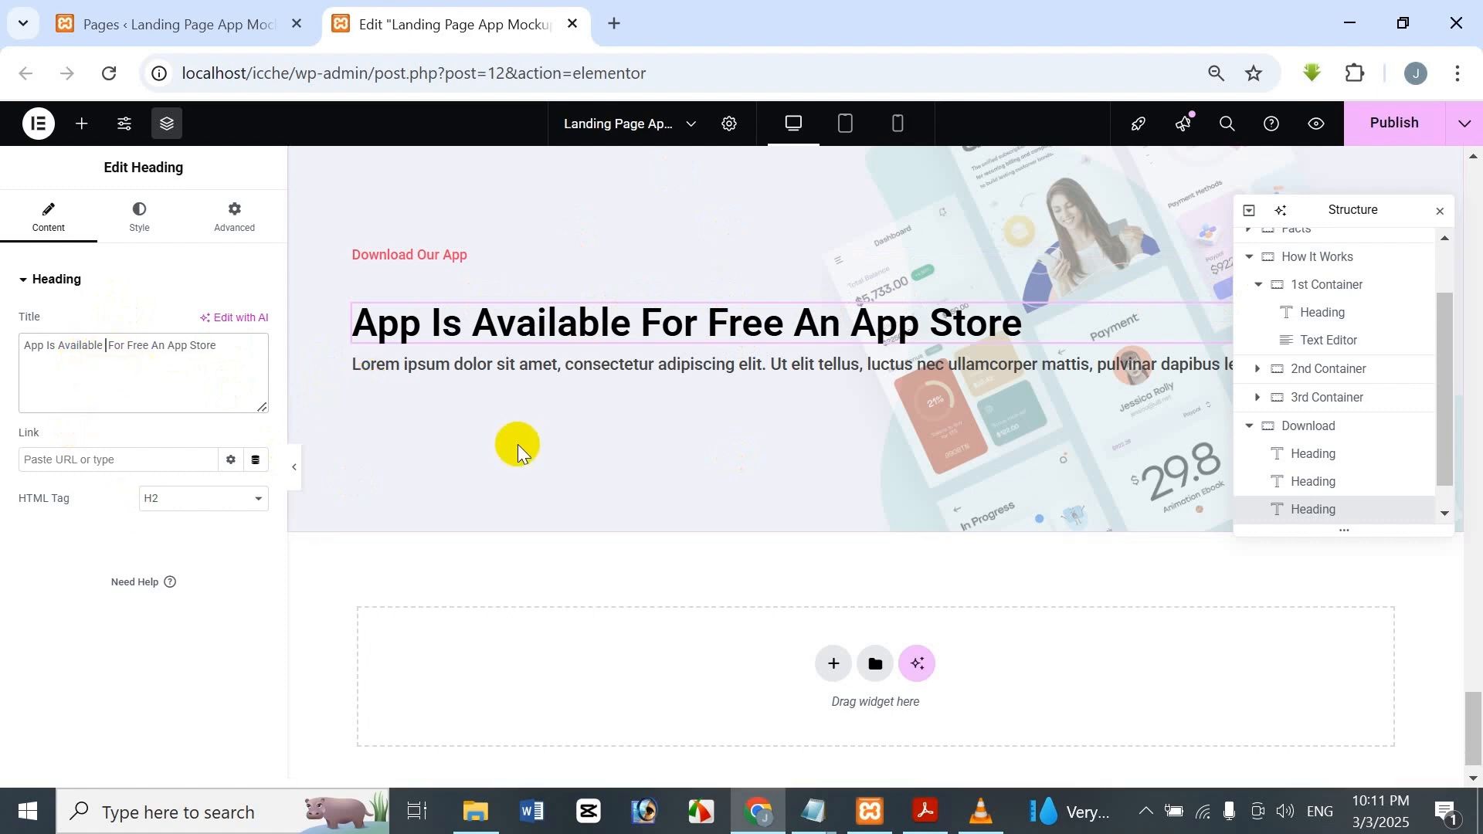
Insert a <br> line break after "Available" in the large heading's title.
type("<>")
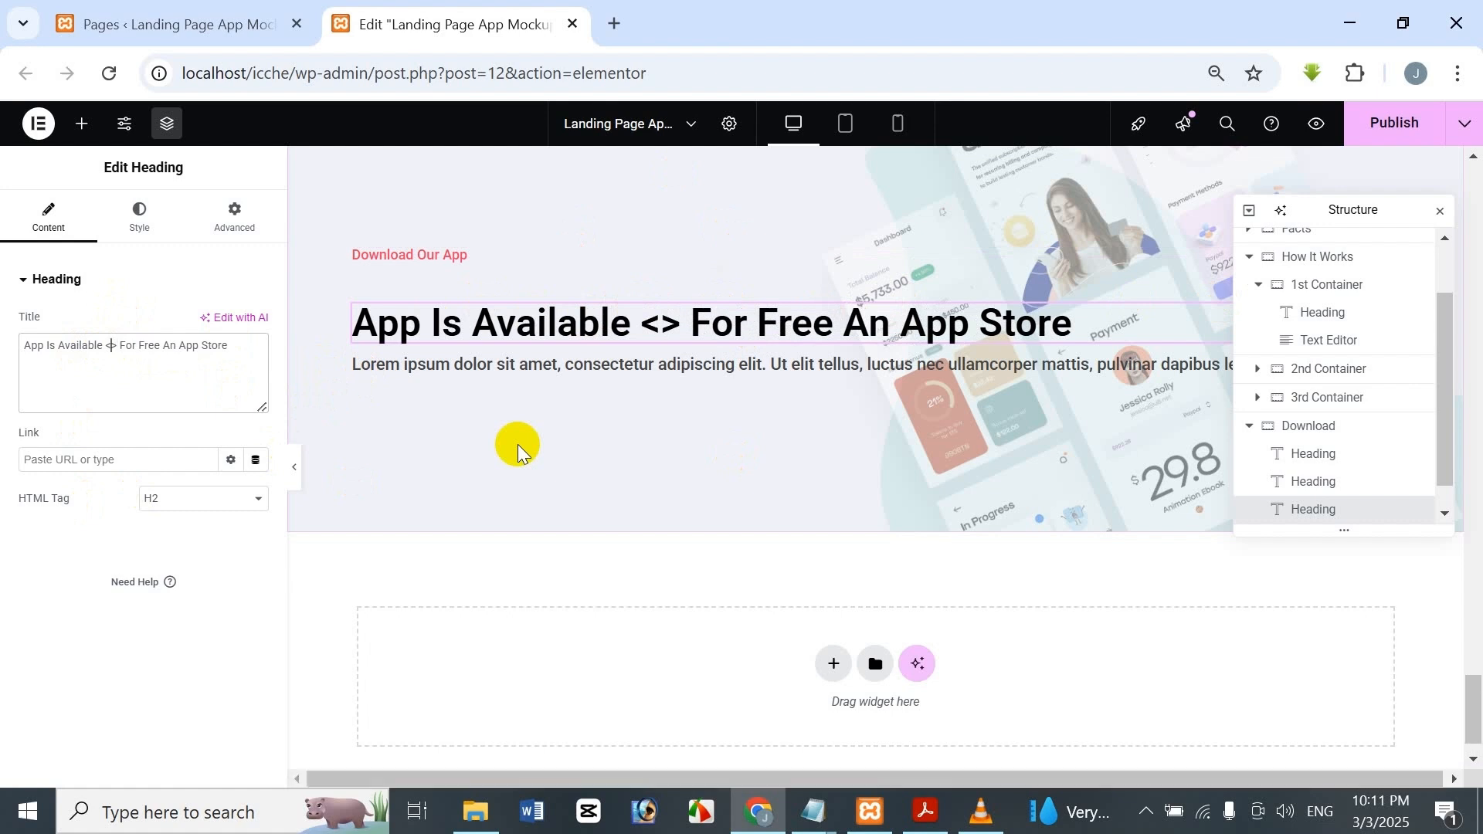
type("b")
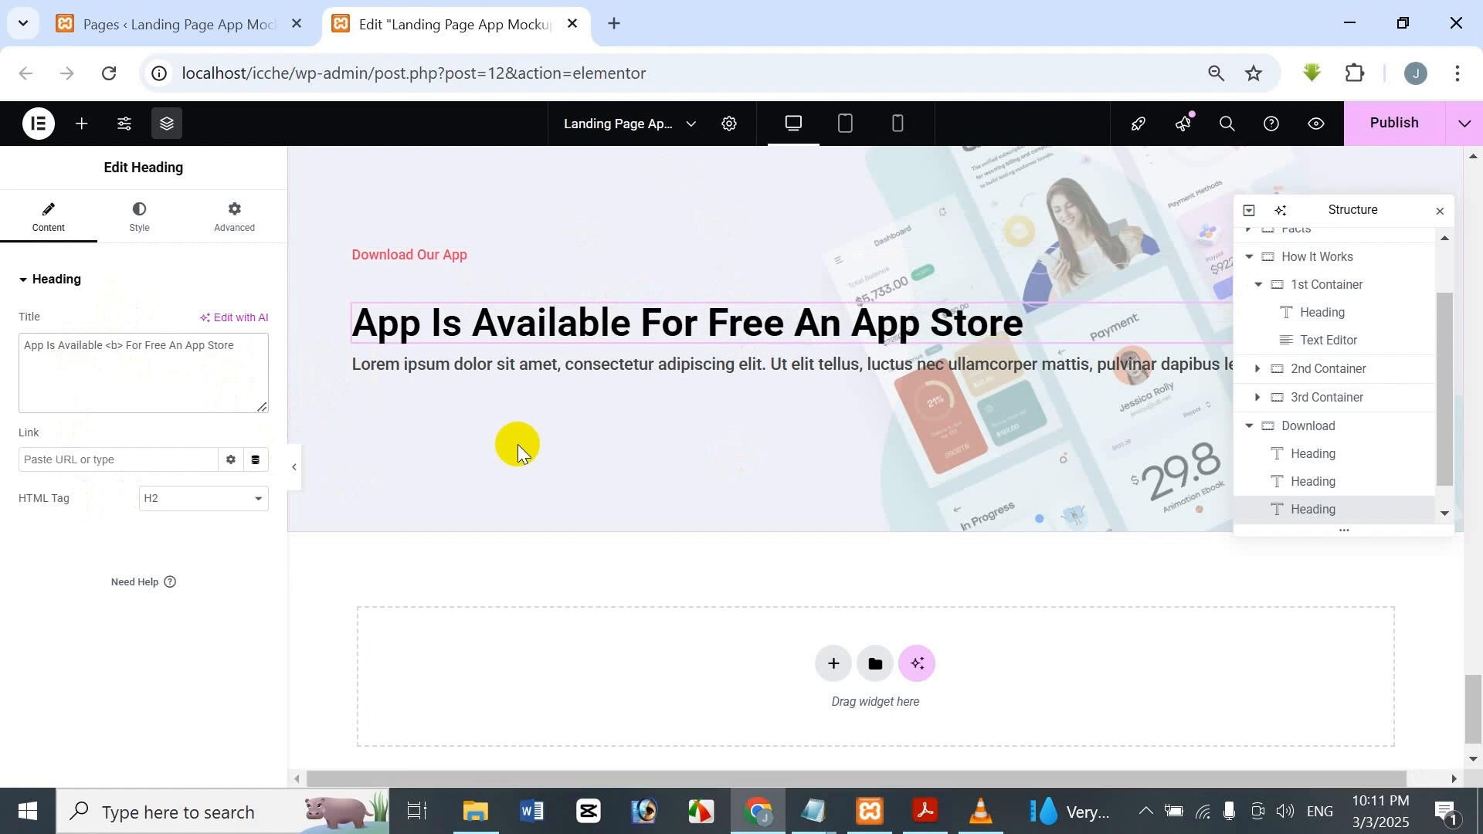
type("r")
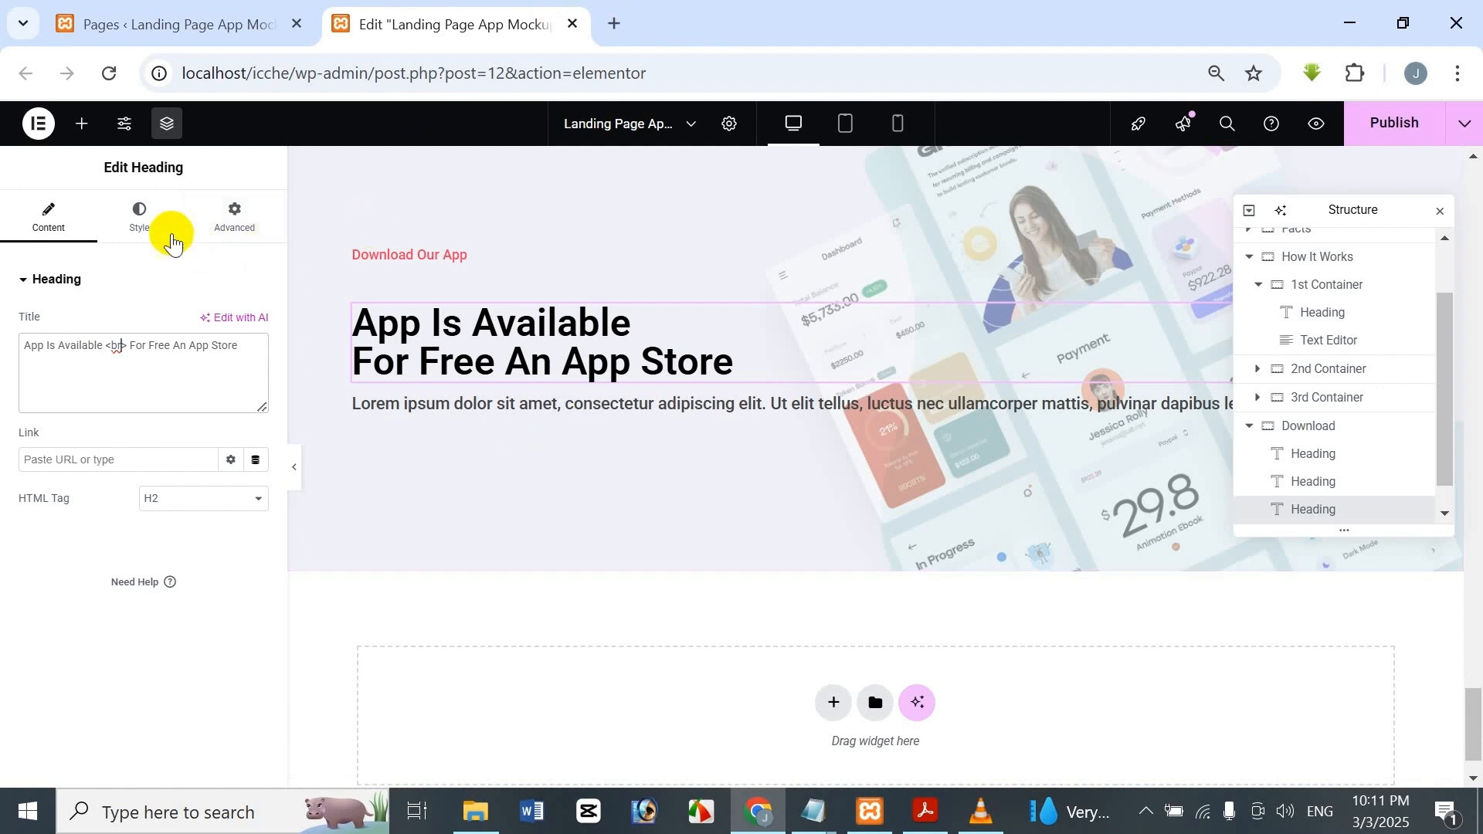
Set the typography size of the "App Is Available For Free An App Store" heading to 41 px.
left_click(139, 218)
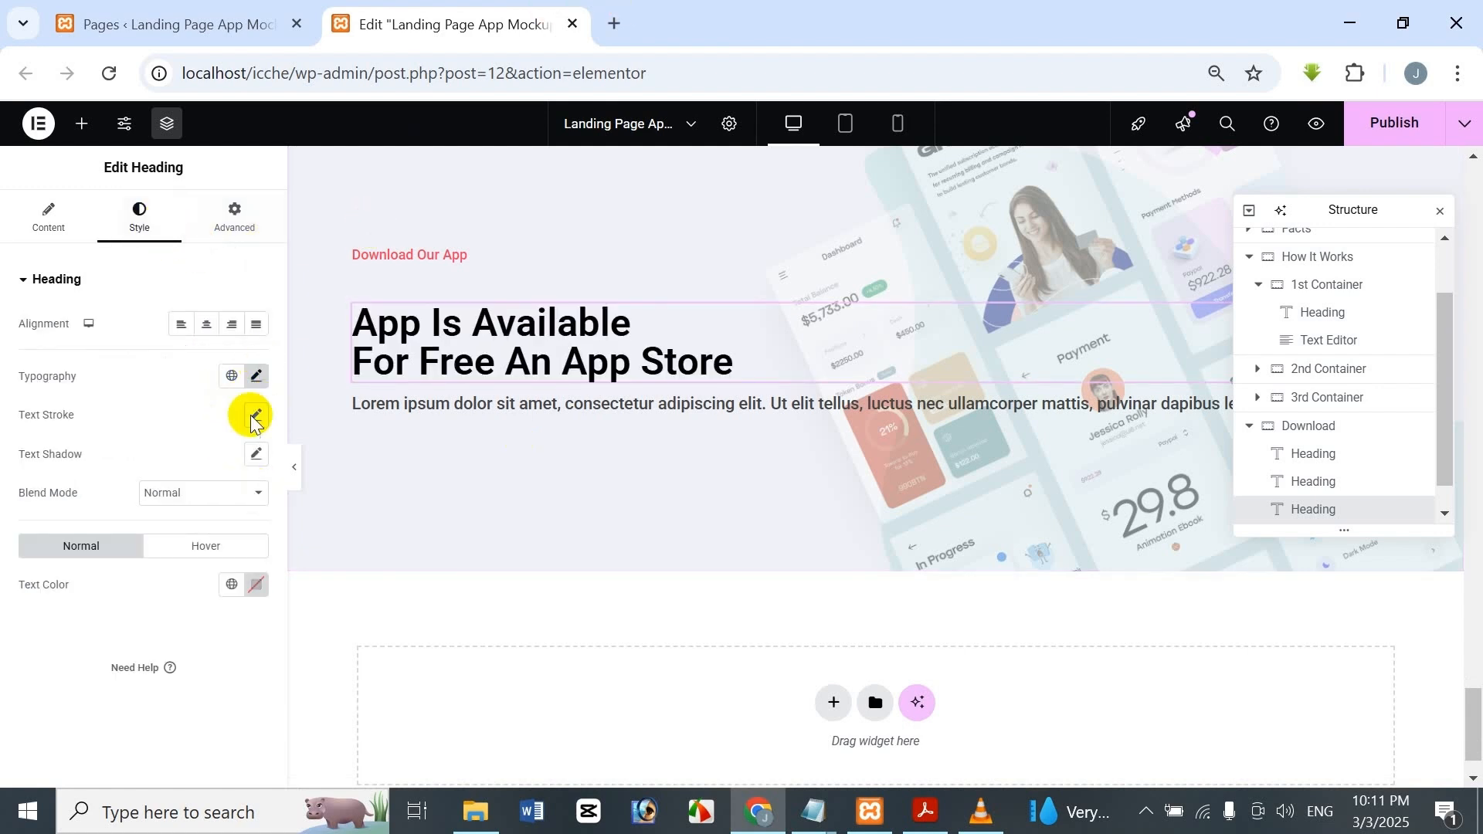
left_click(256, 377)
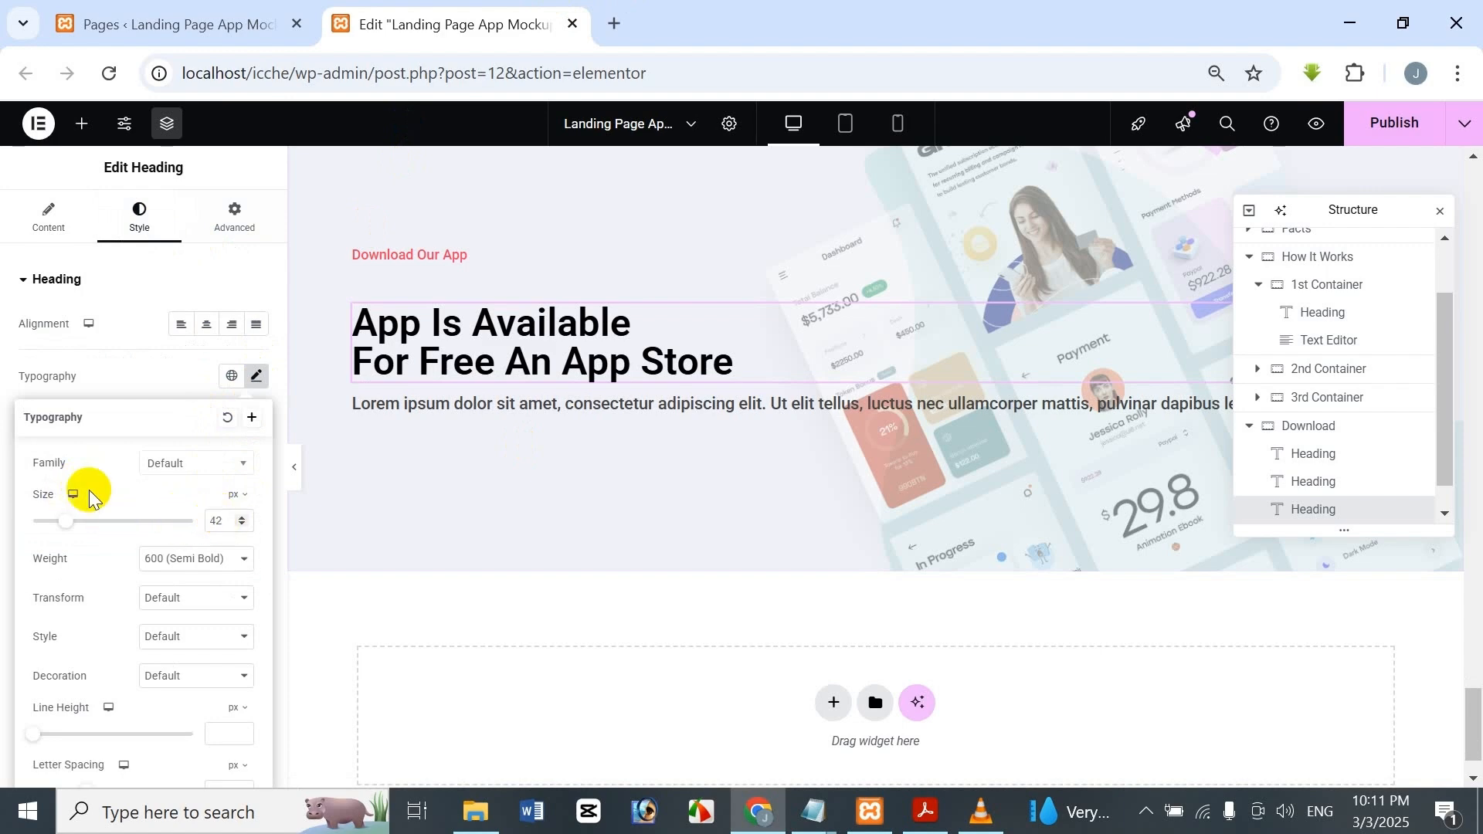
left_click_drag(67, 521, 100, 521)
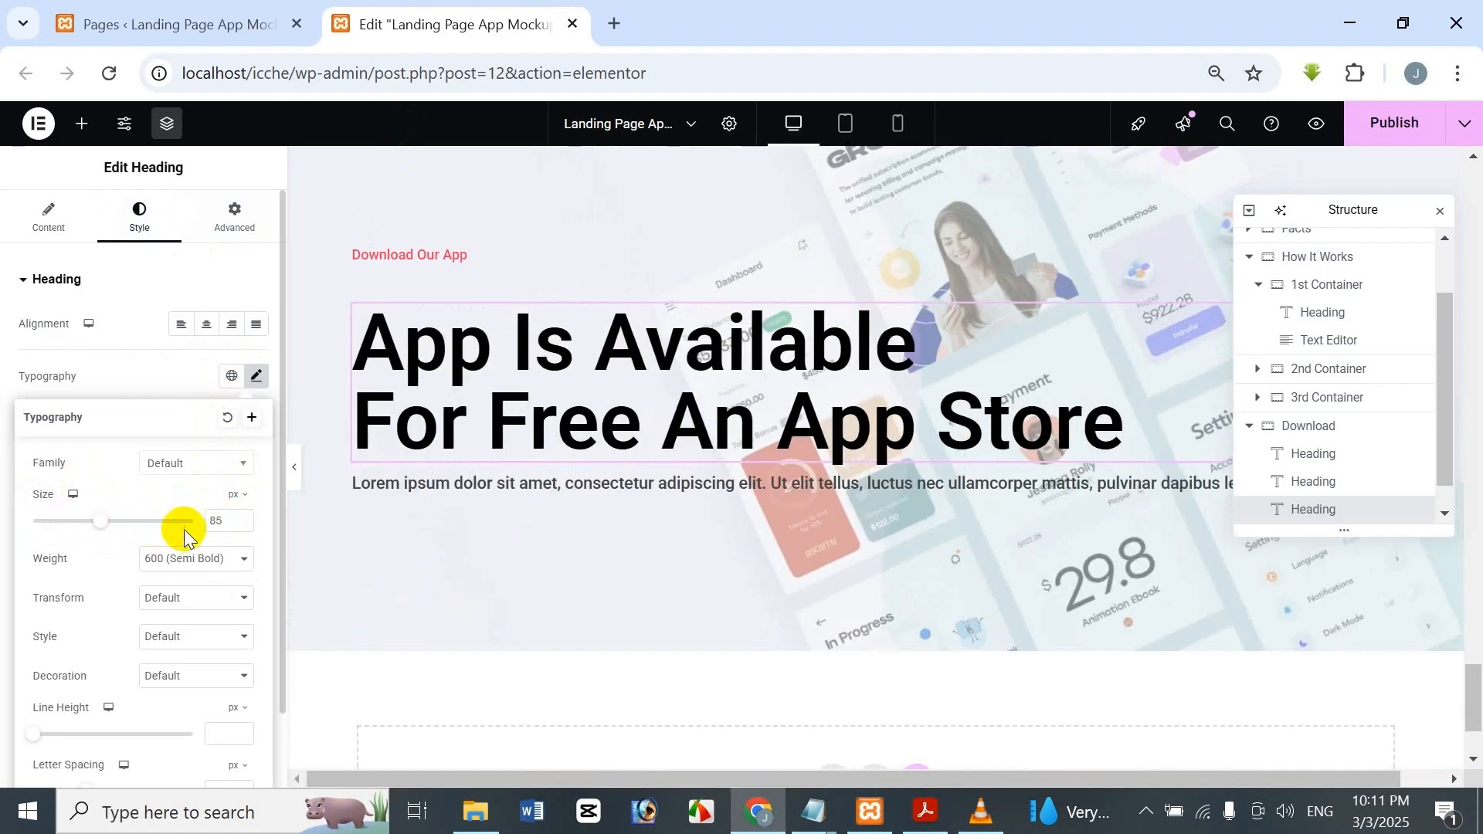
double_click(219, 520)
type("41")
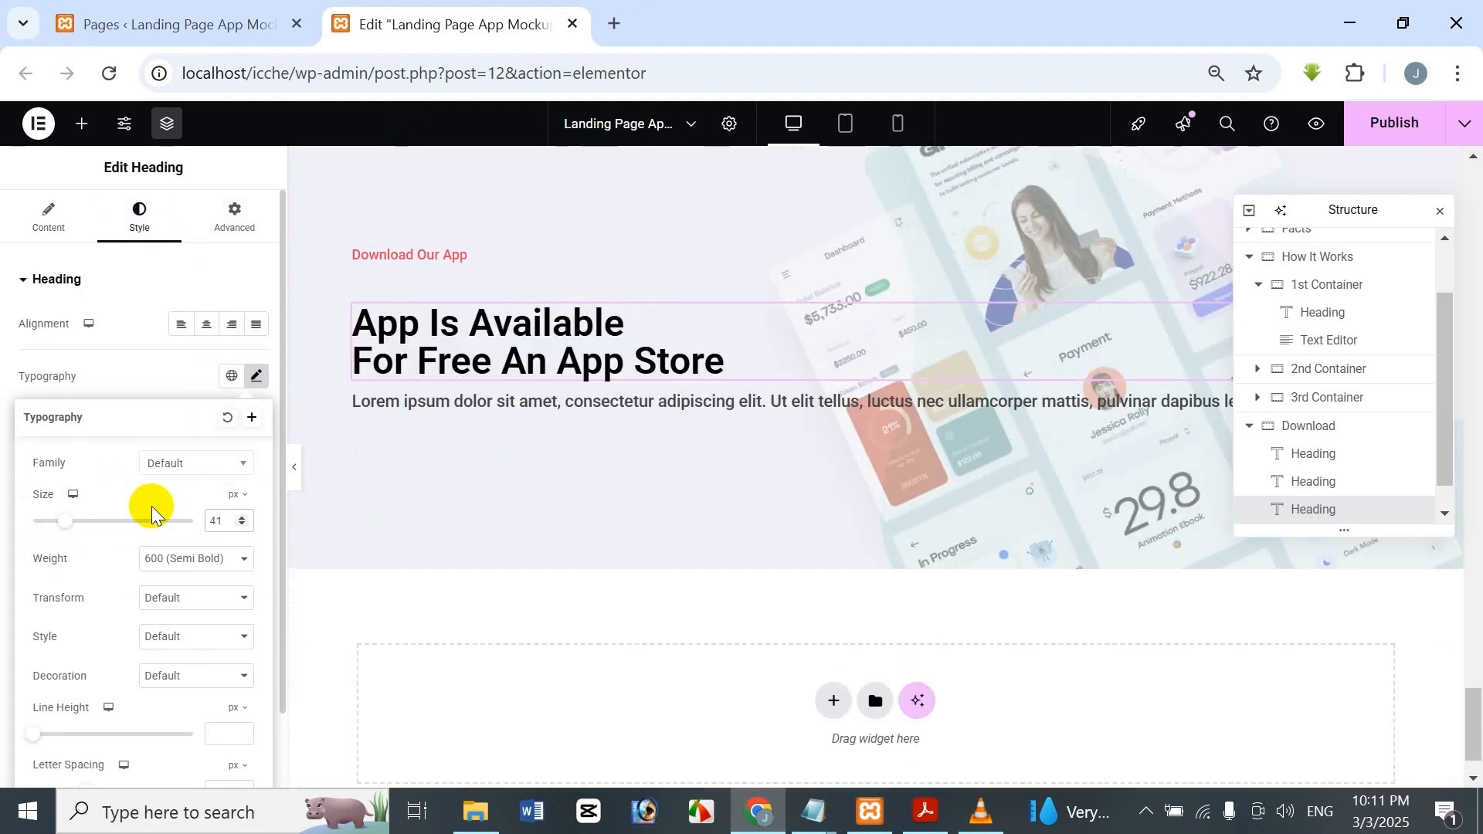
Set the typography line height of the "App Is Available For Free An App Store" heading to 50 px.
mouse_move(35, 733)
left_mouse_down()
mouse_move(152, 735)
mouse_move(34, 734)
mouse_move(117, 743)
left_mouse_up()
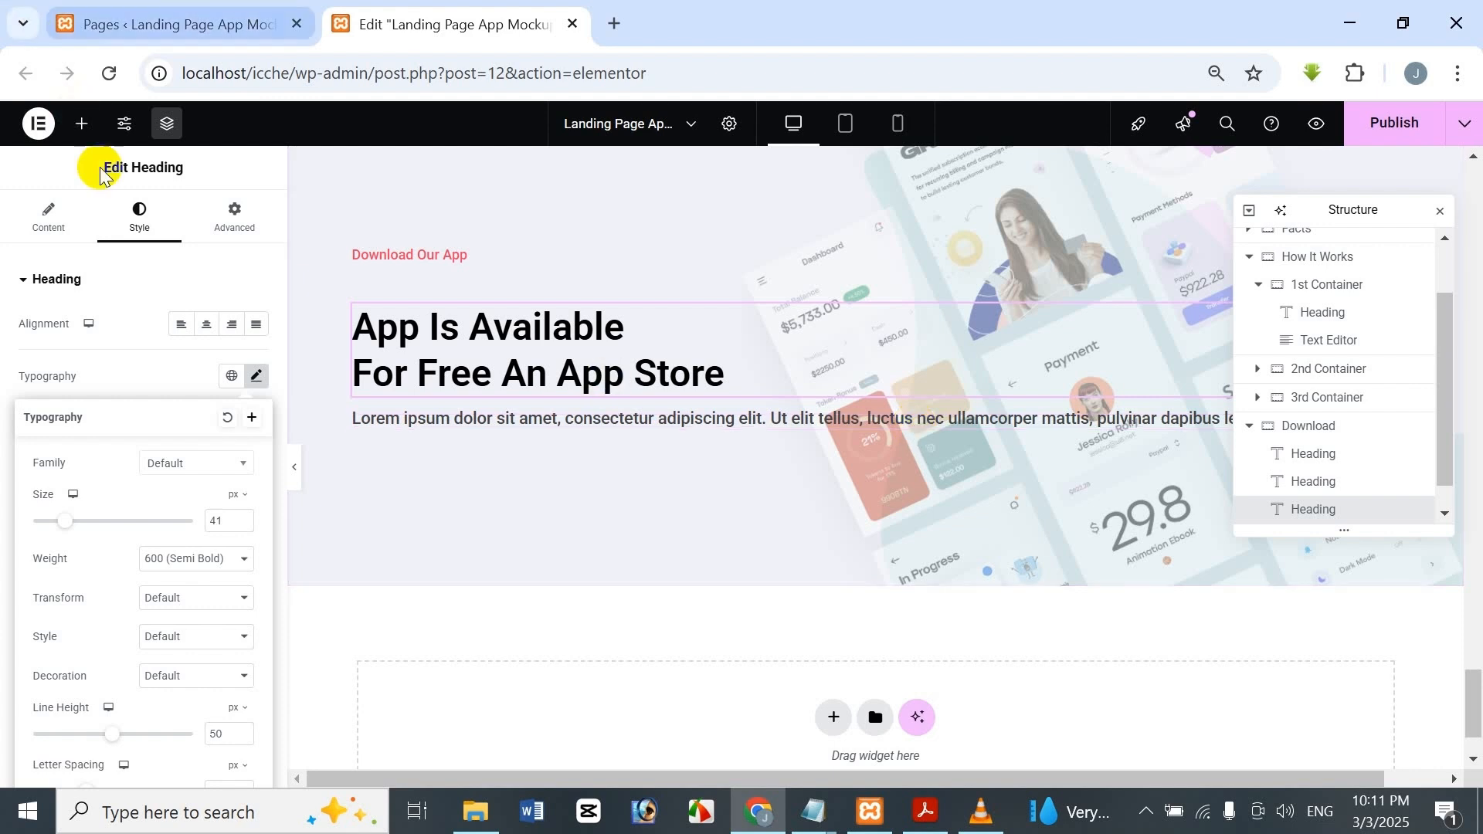
left_click(241, 160)
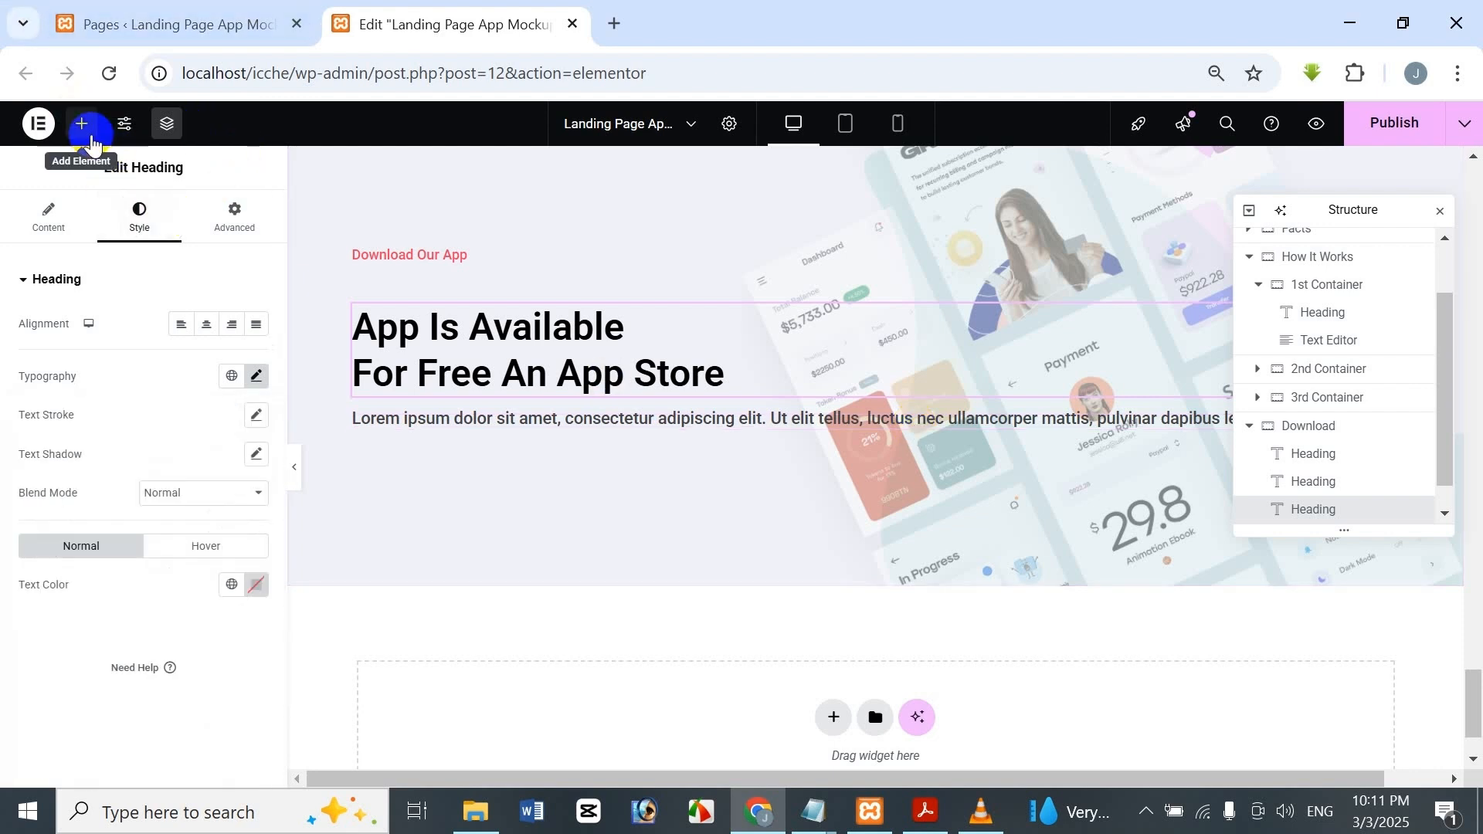
Add a container below the lorem ipsum paragraph in the Download section and rename it "Inner Container".
left_click(81, 123)
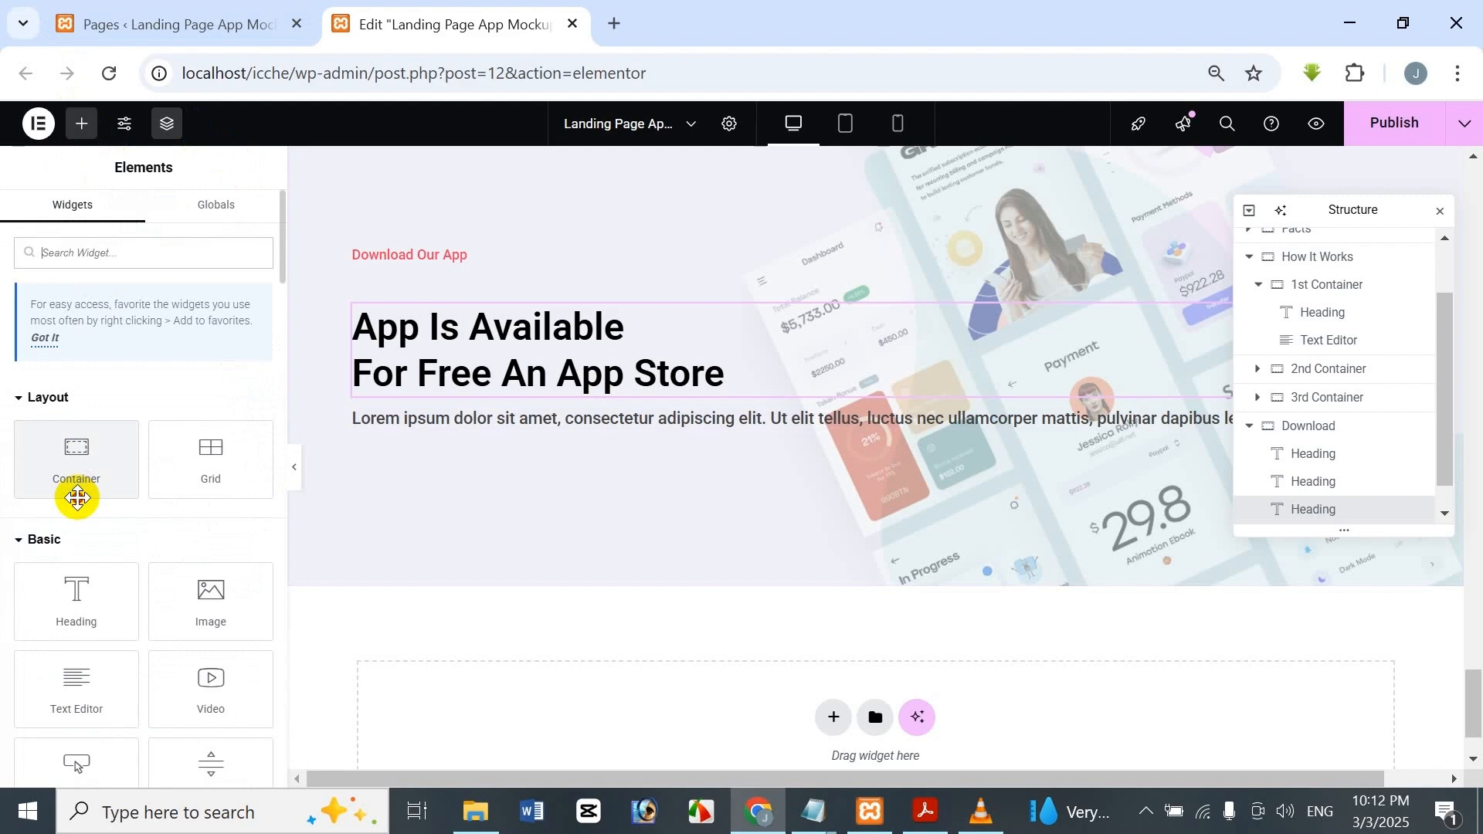
left_click_drag(75, 494, 803, 425)
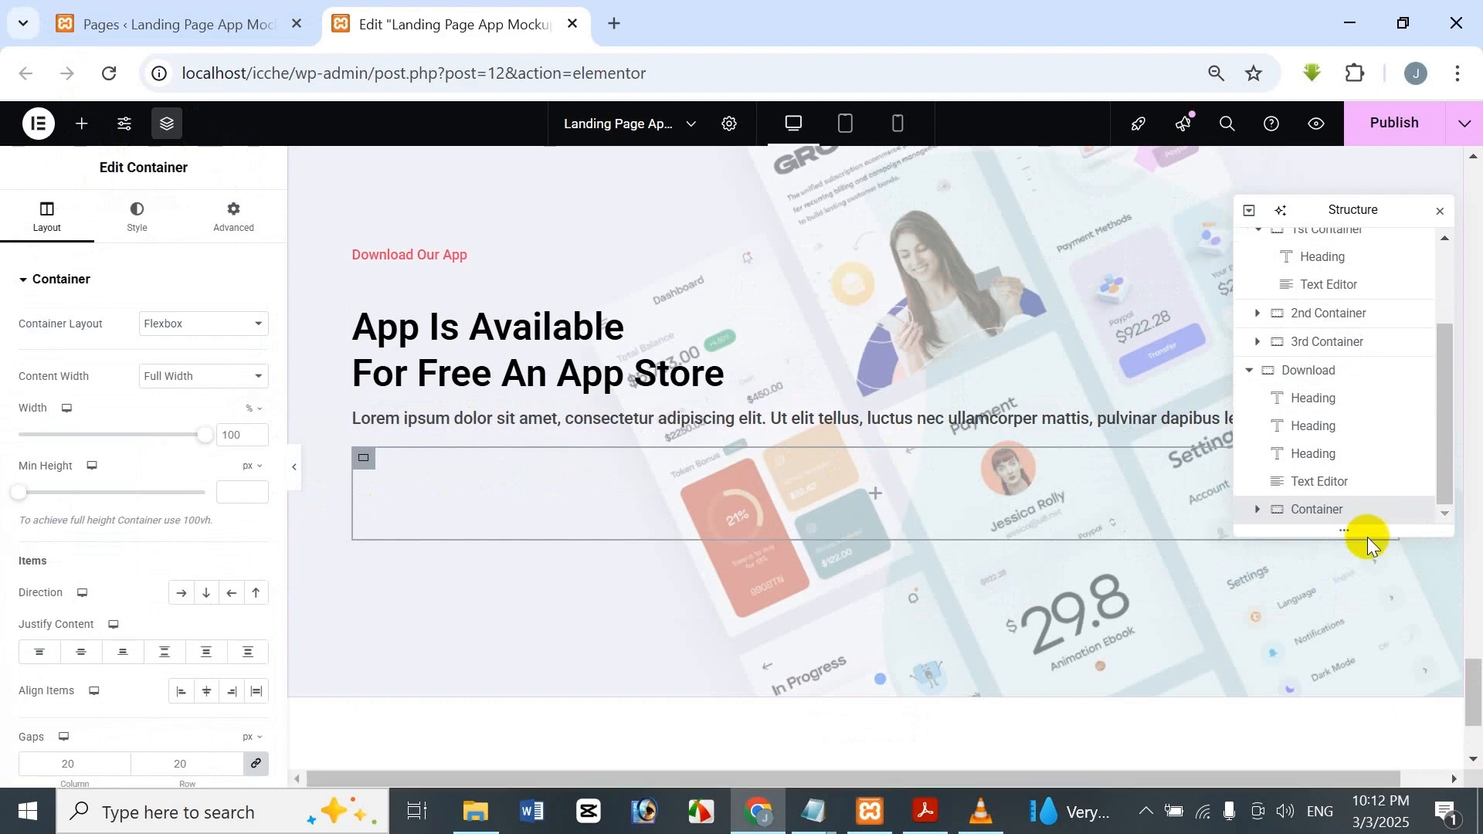
double_click(1316, 509)
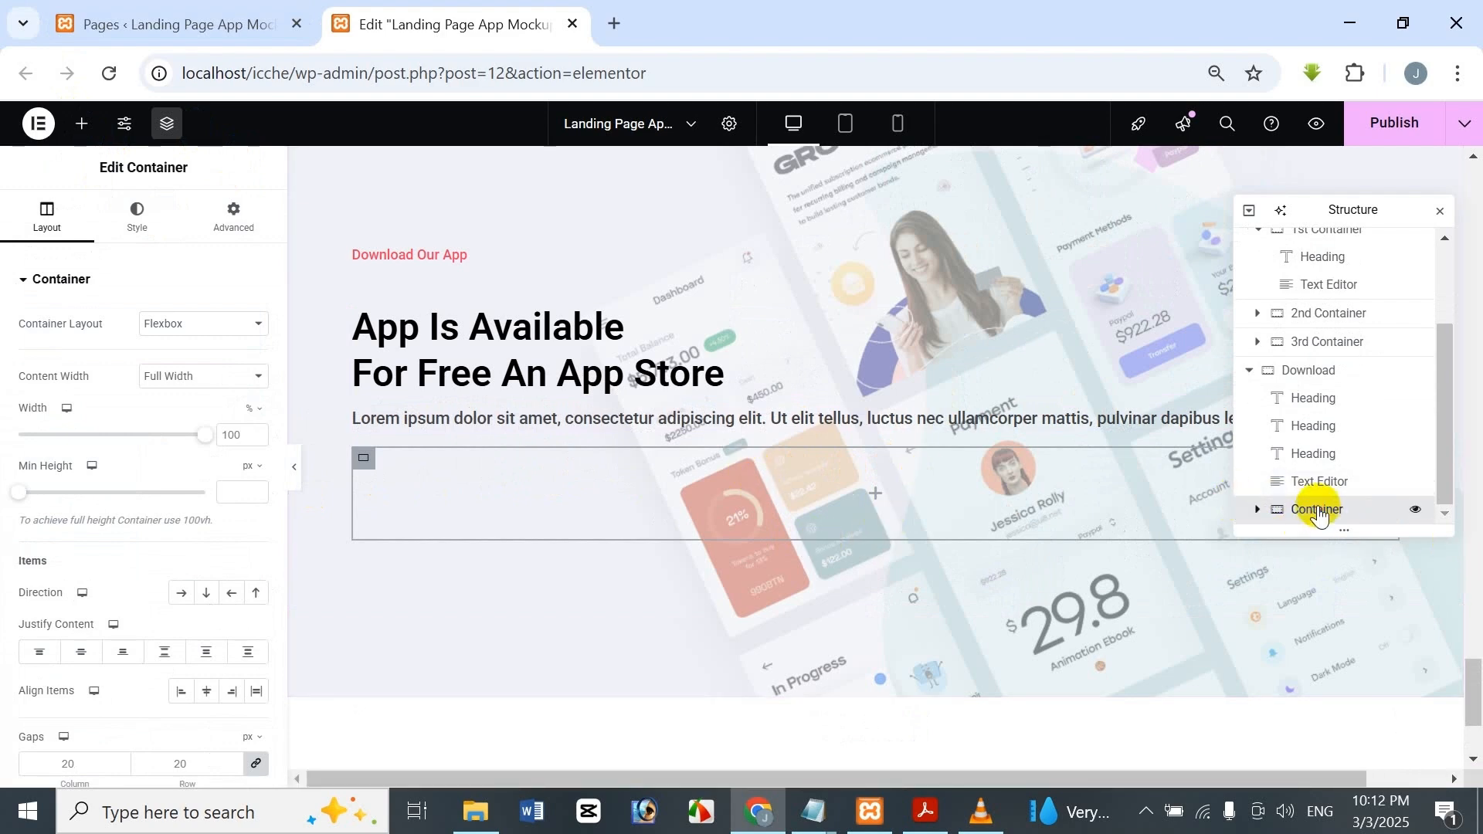
key("Left")
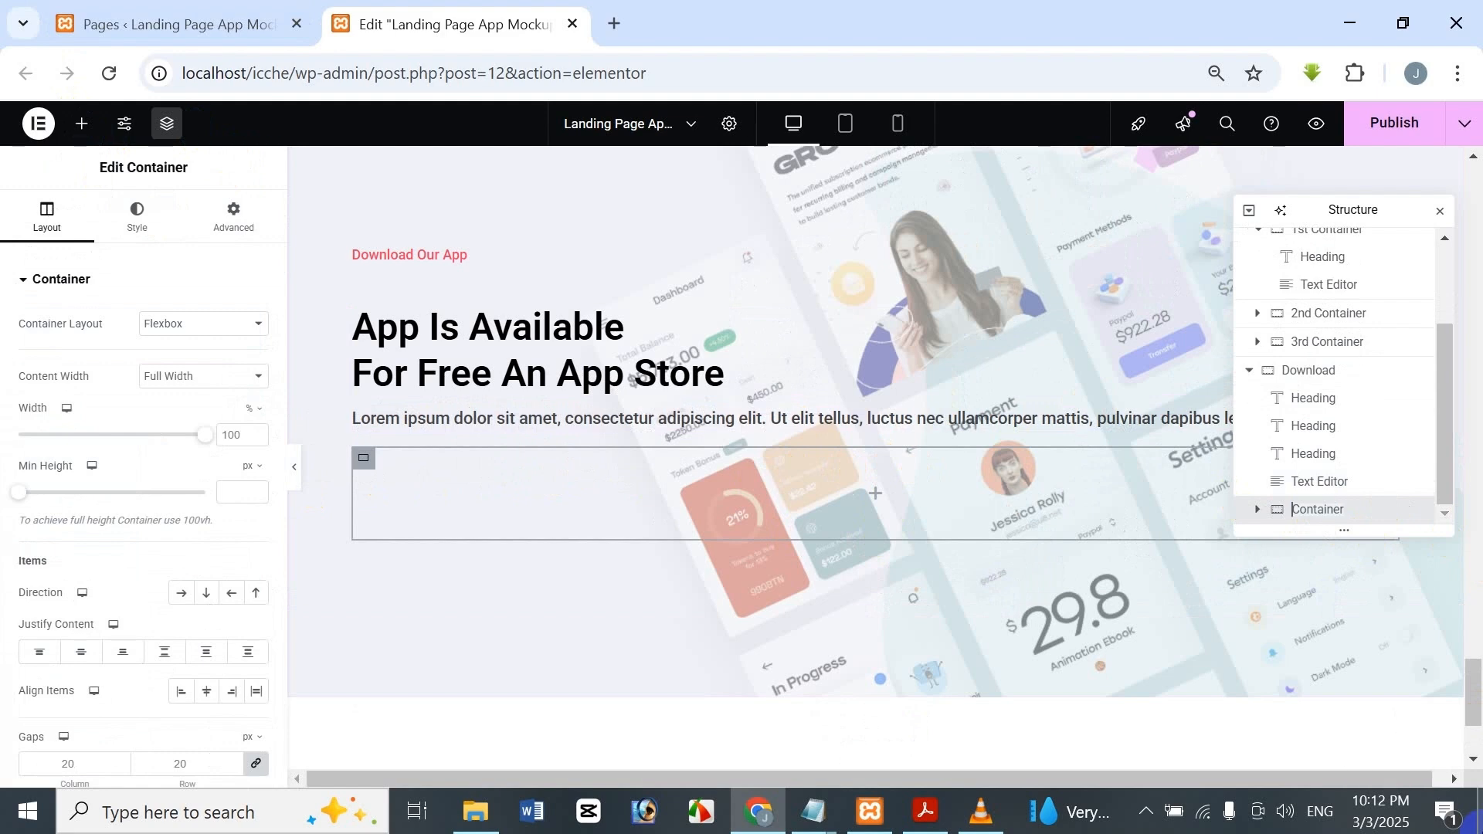
type("Inner")
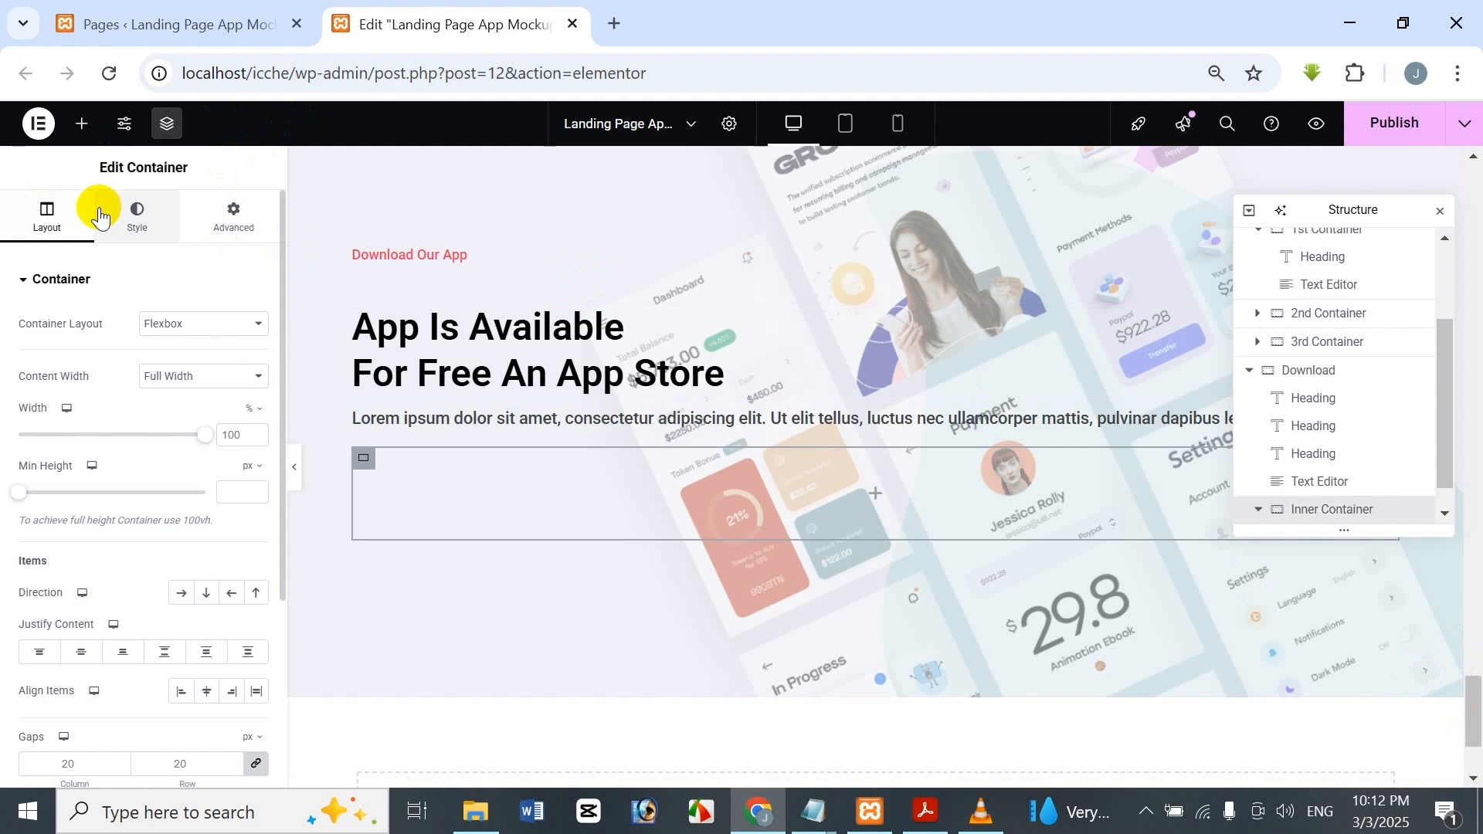
Set the Inner Container's direction to horizontal row and paste a copy of the "View All Features" button into it.
left_click(183, 594)
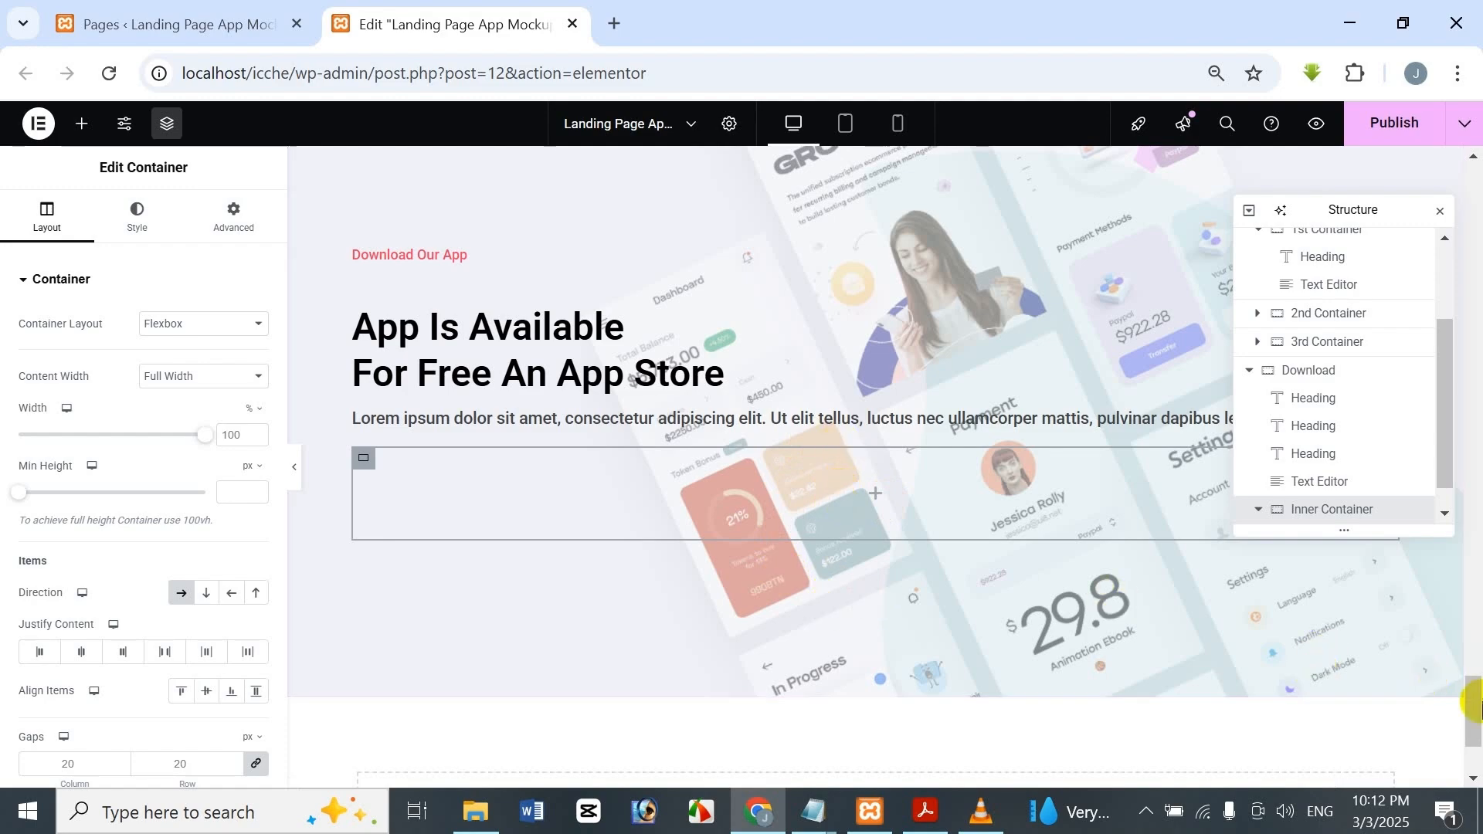
left_click_drag(1472, 680, 1476, 299)
mouse_move(1473, 224)
left_mouse_down()
mouse_move(1456, 256)
mouse_move(1452, 228)
left_mouse_up()
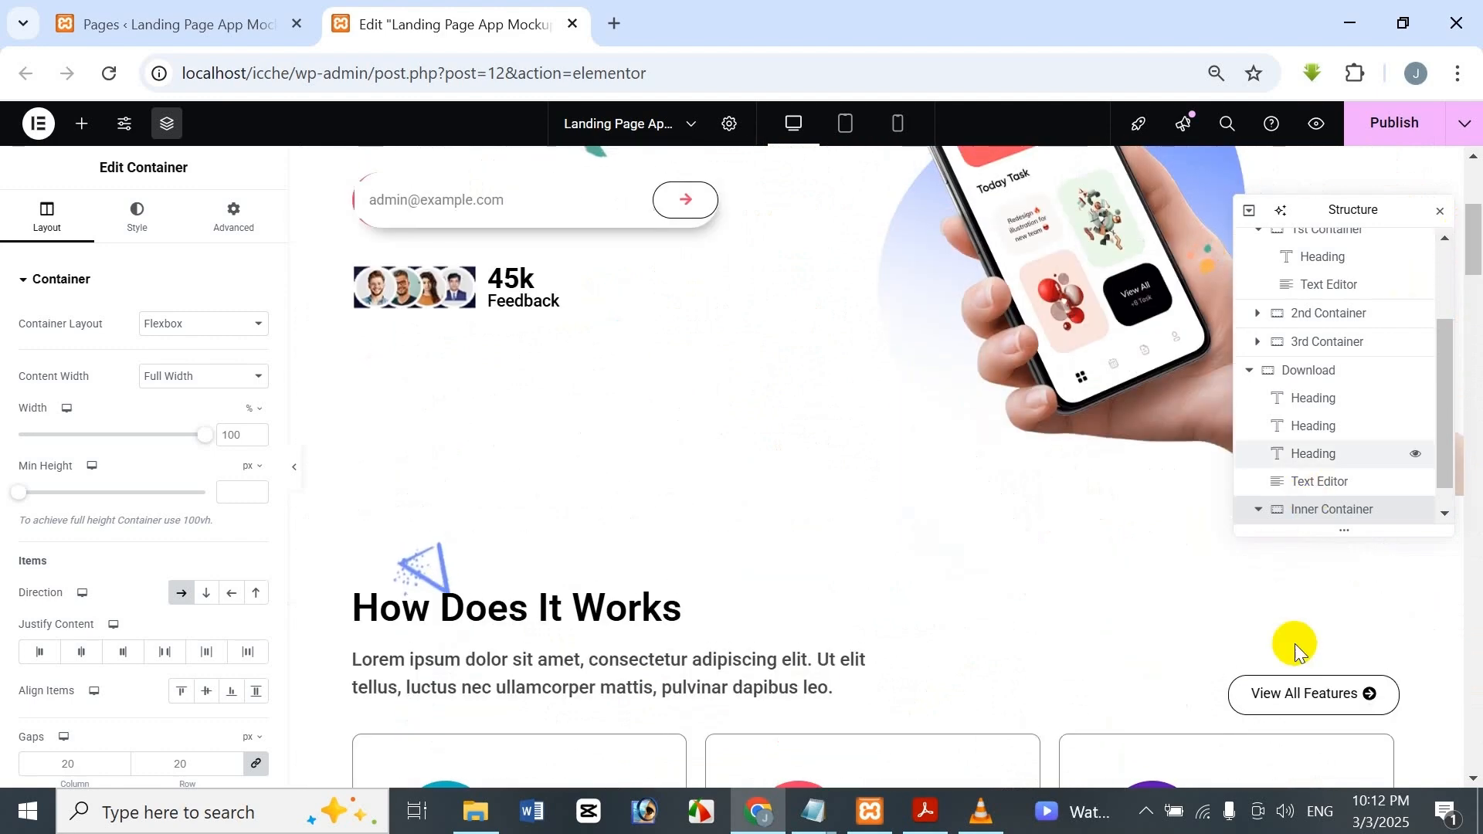
right_click(1299, 705)
left_click(1301, 480)
left_click_drag(1458, 237, 1446, 677)
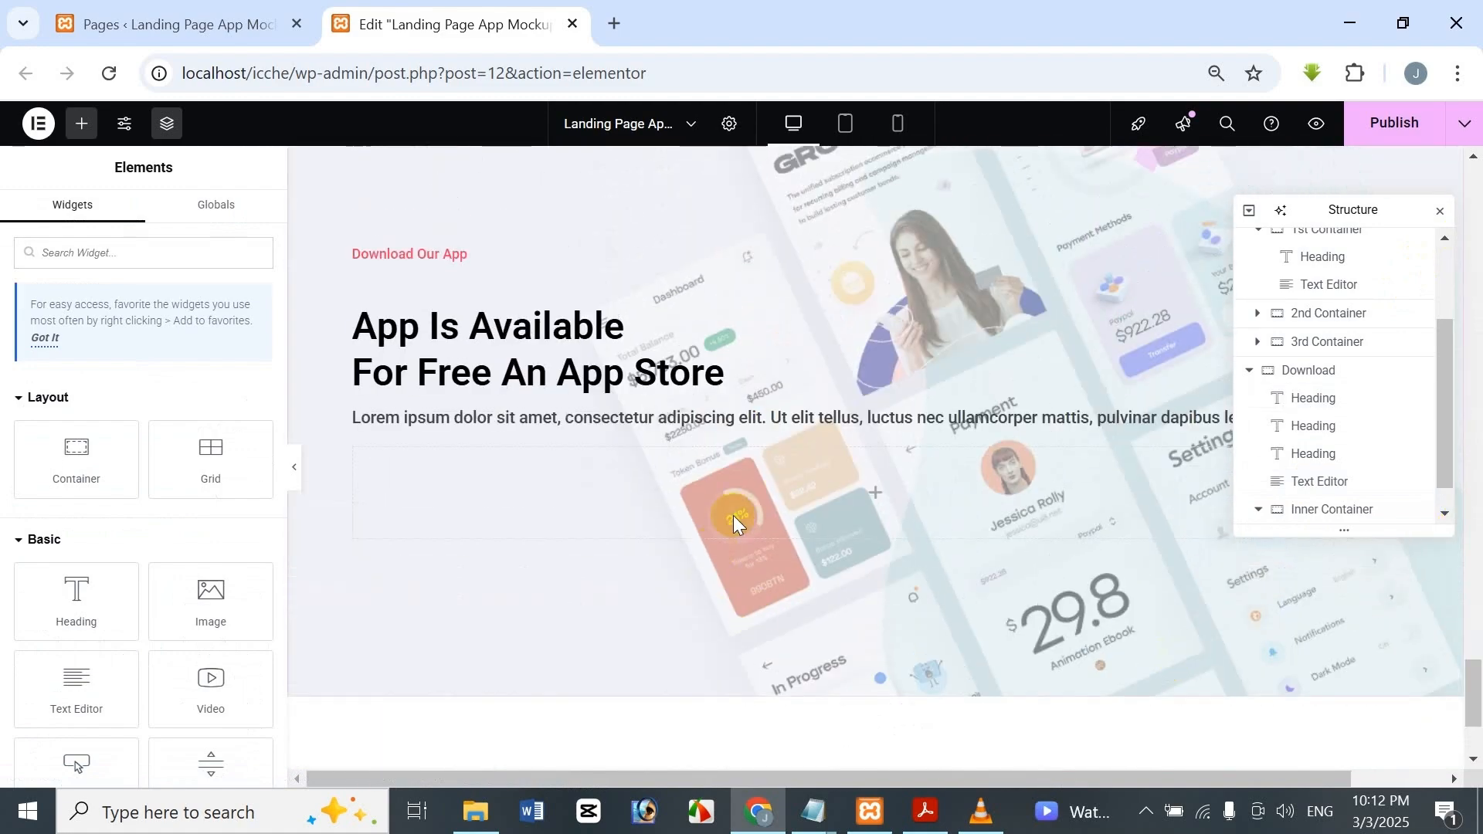
right_click(874, 503)
left_click(899, 497)
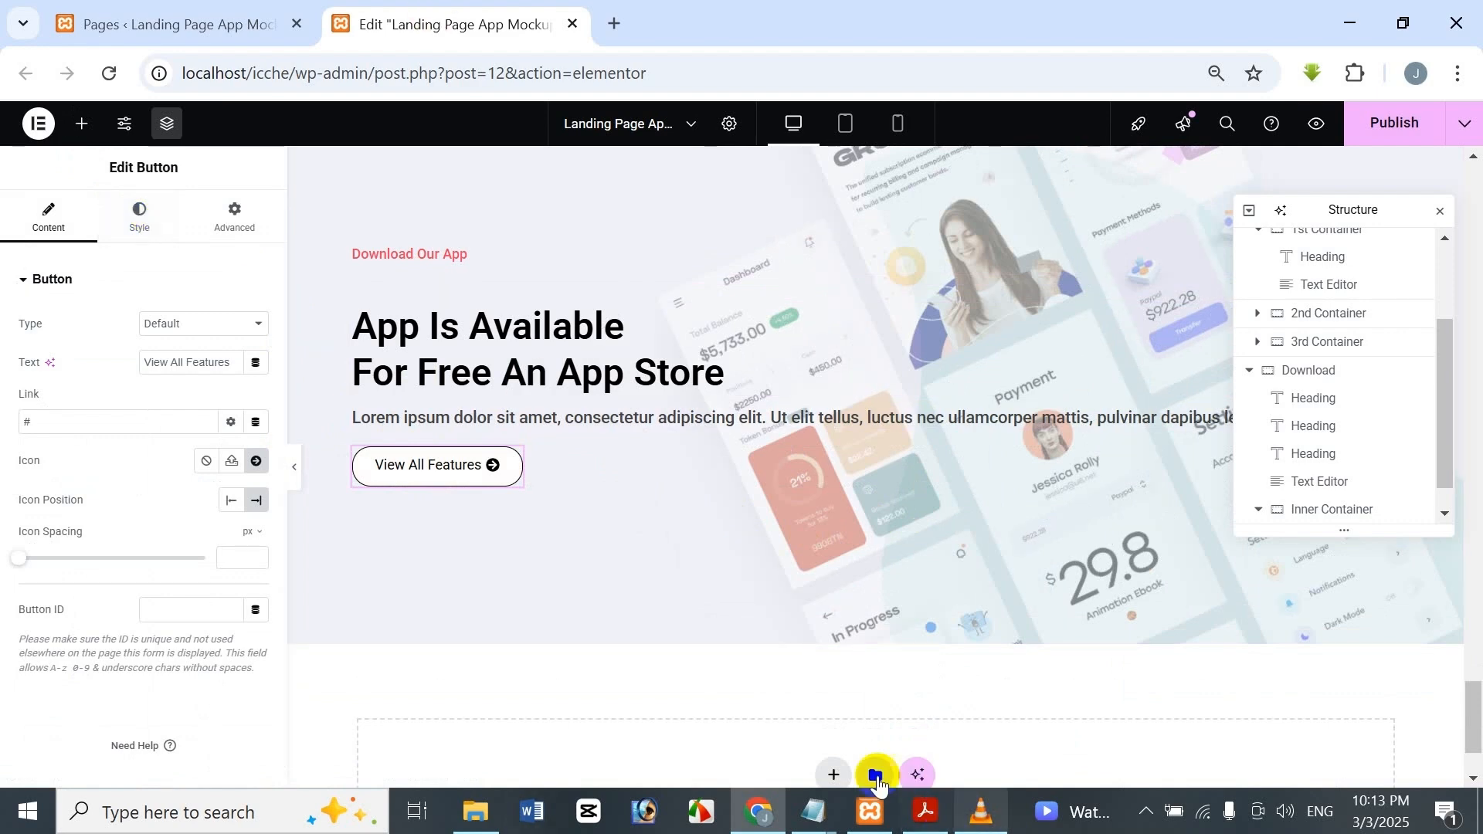
Switch to the Custom CSS Code file in Notepad and copy the multi-line button text line for iOS.
mouse_move(838, 792)
left_click(861, 748)
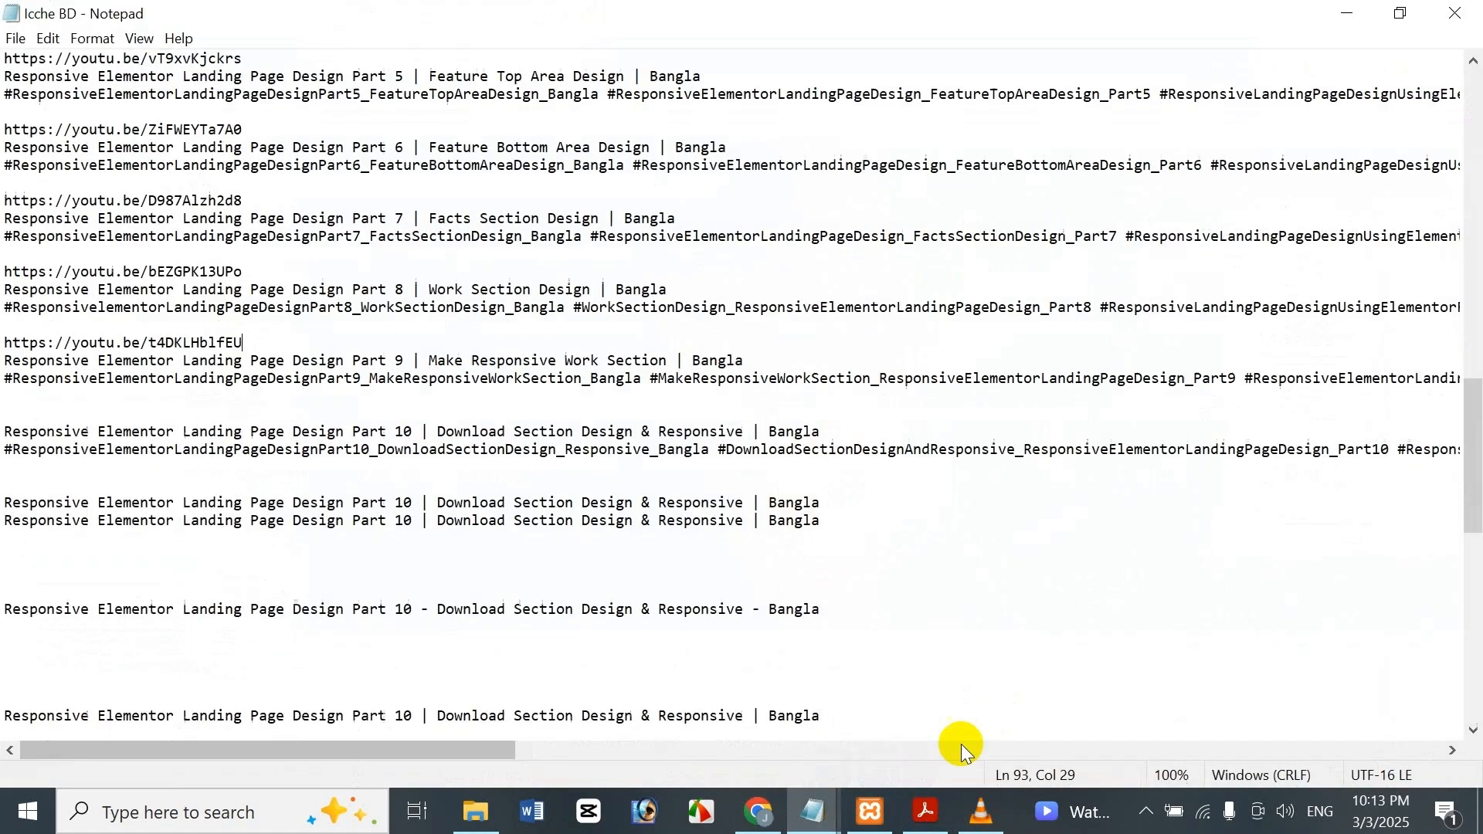
left_click(1008, 727)
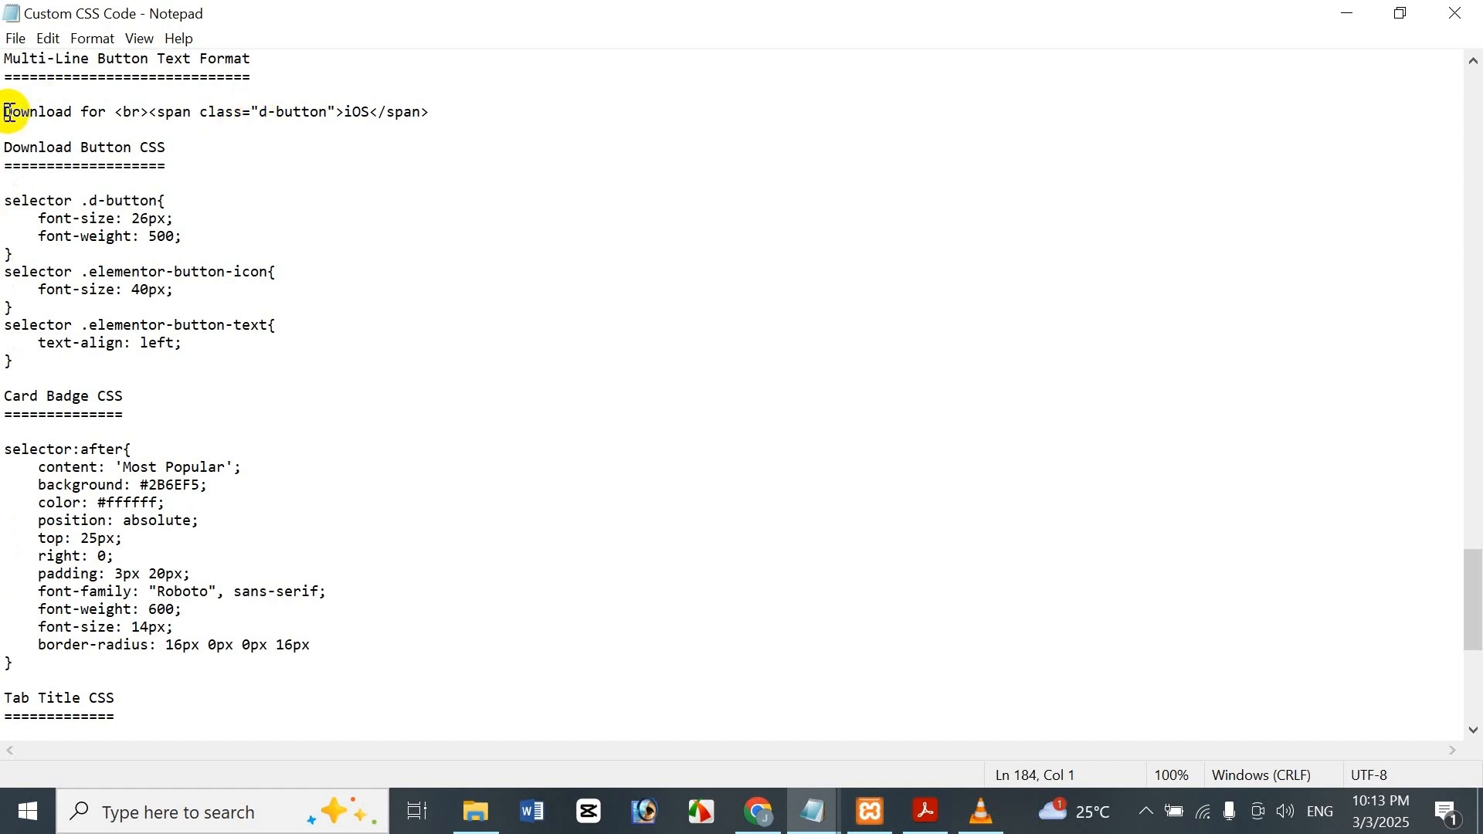
key("shift+End")
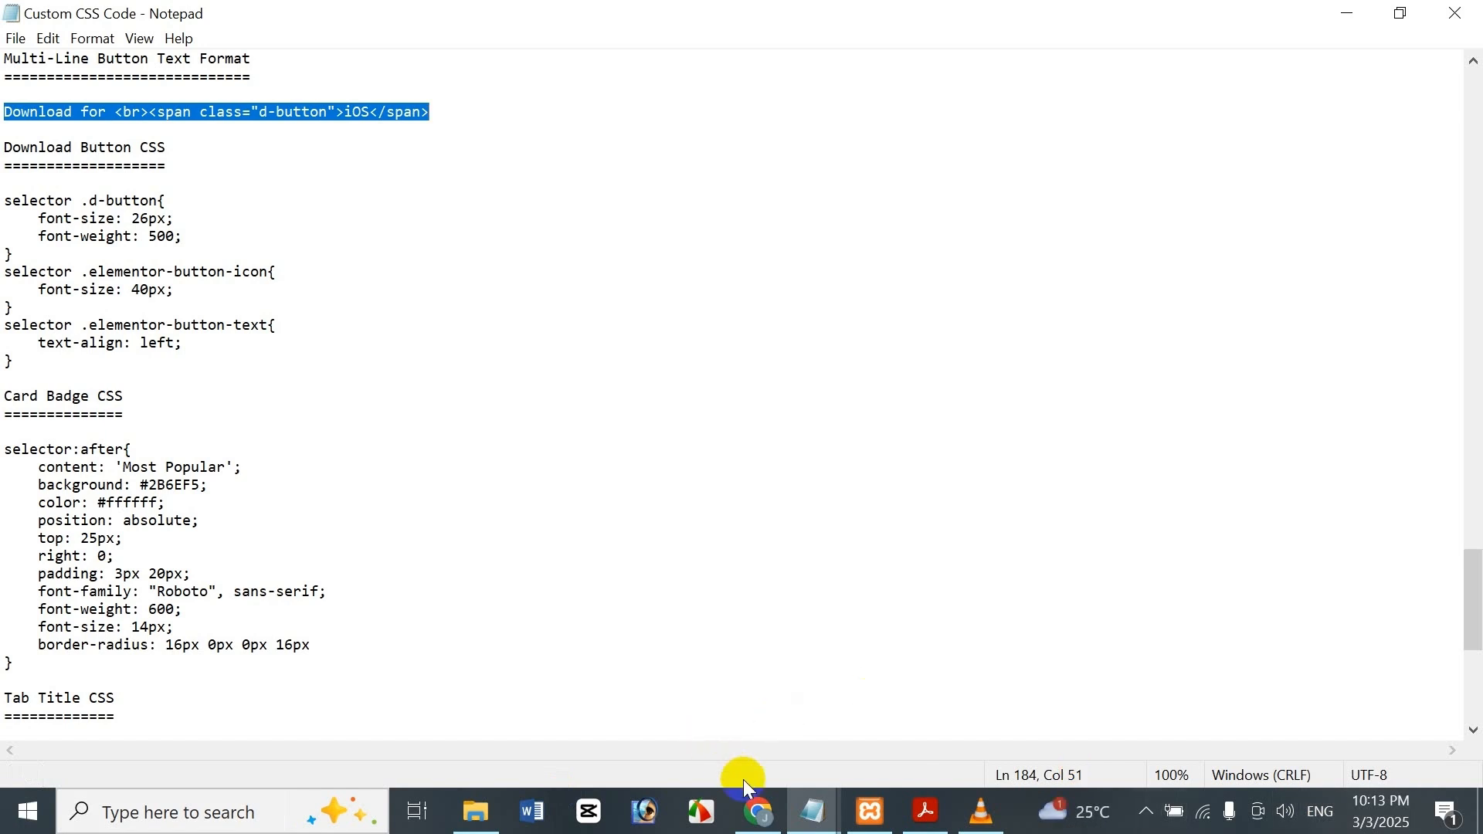
Switch back to the Elementor page in Chrome and replace the pasted button's text with "Download for <br><span class="d-button">iOS</span>".
left_click(757, 811)
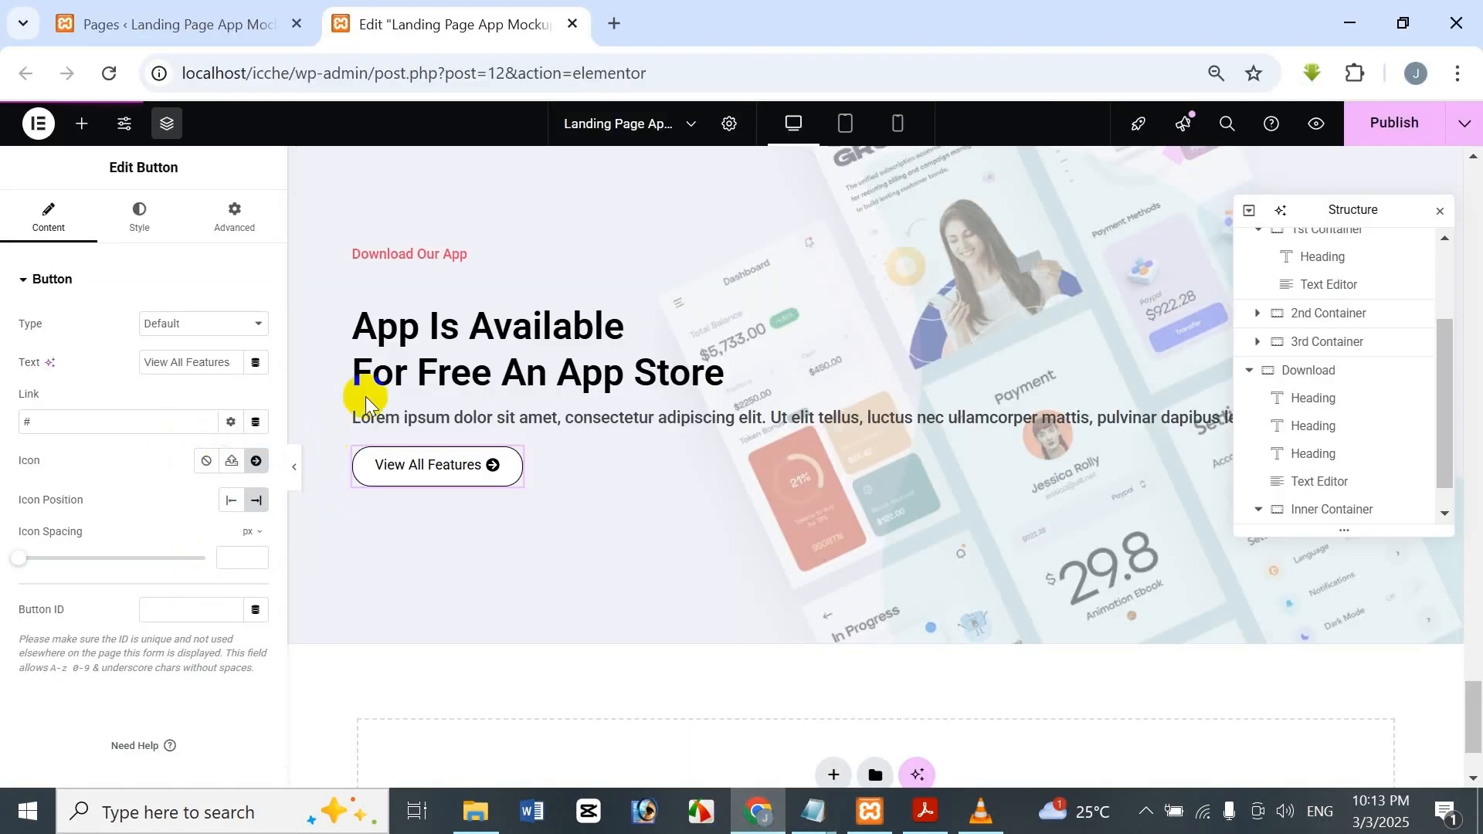
scroll(1248, 415, "down", 1)
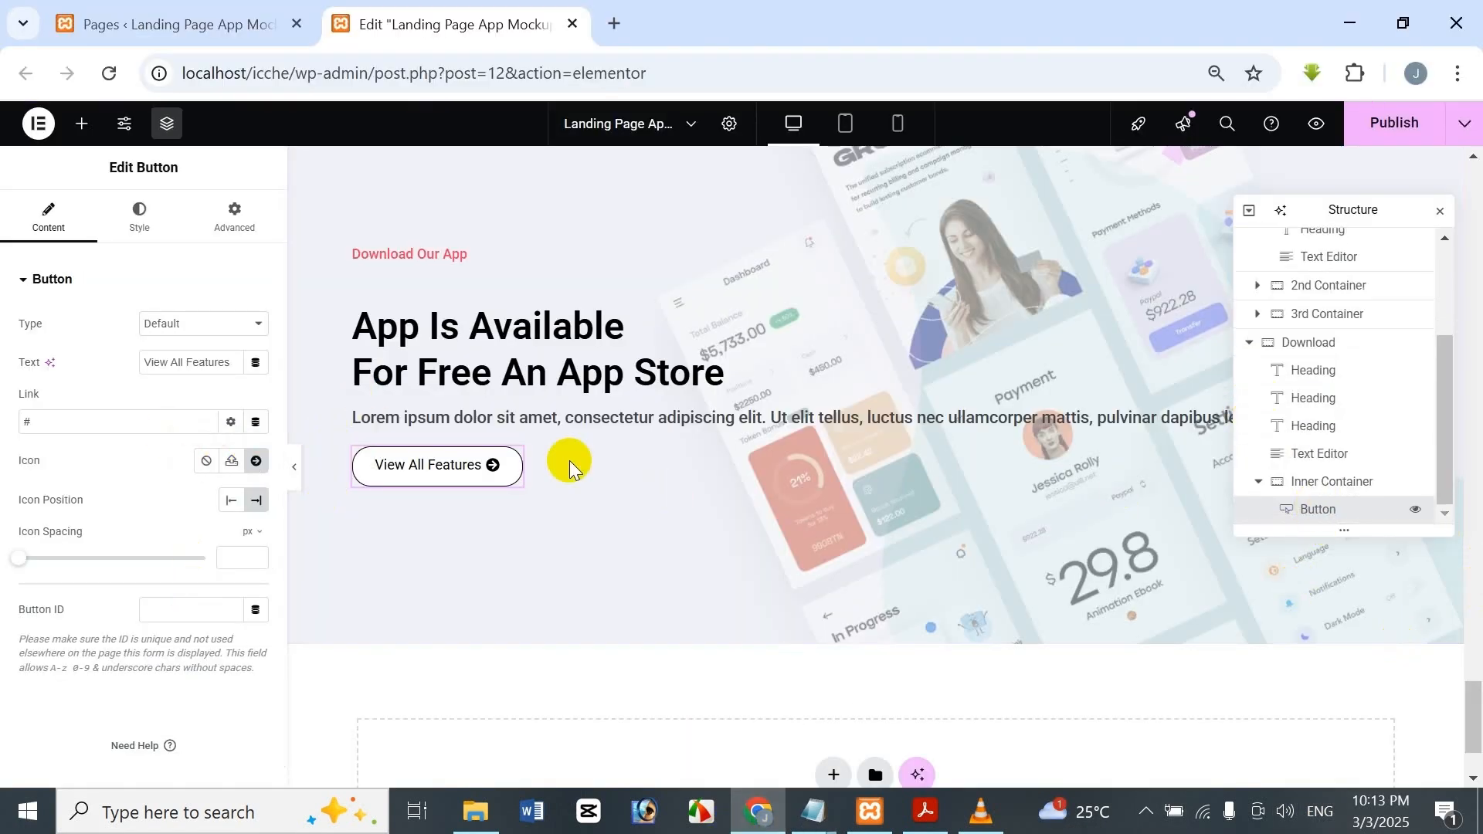
left_click(223, 232)
left_click(73, 225)
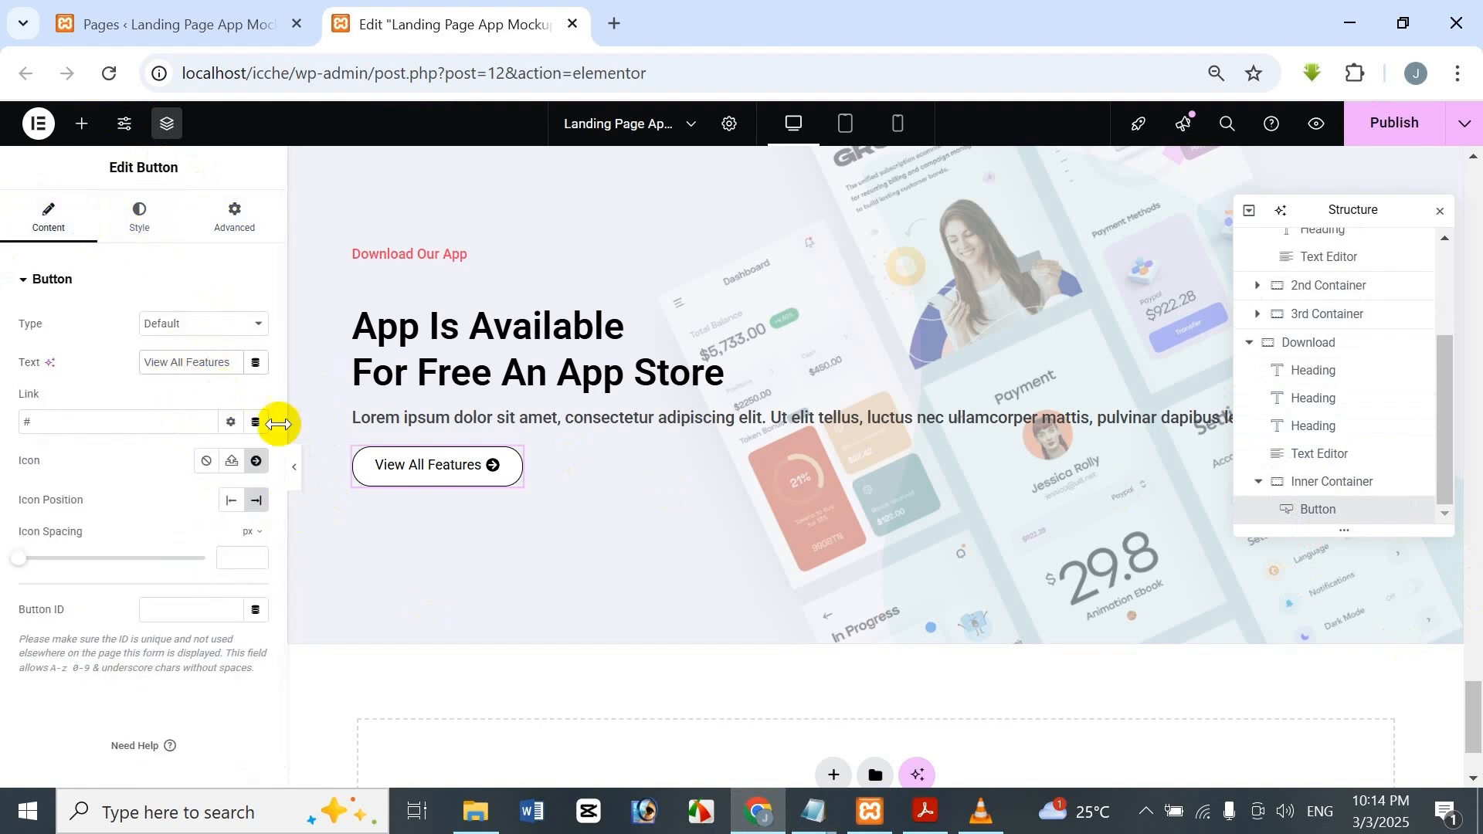
key("ctrl+a")
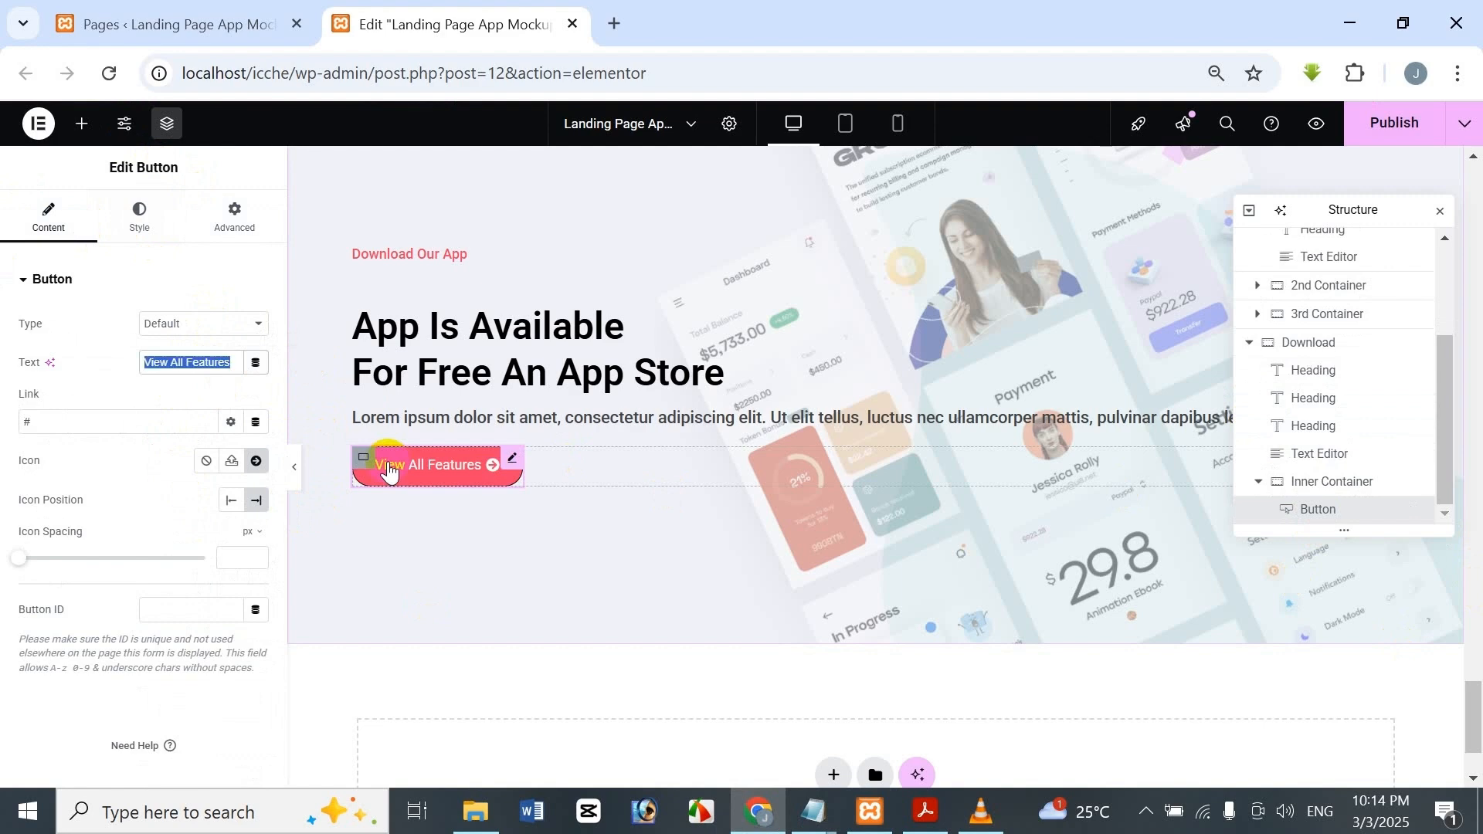
key("ctrl+v")
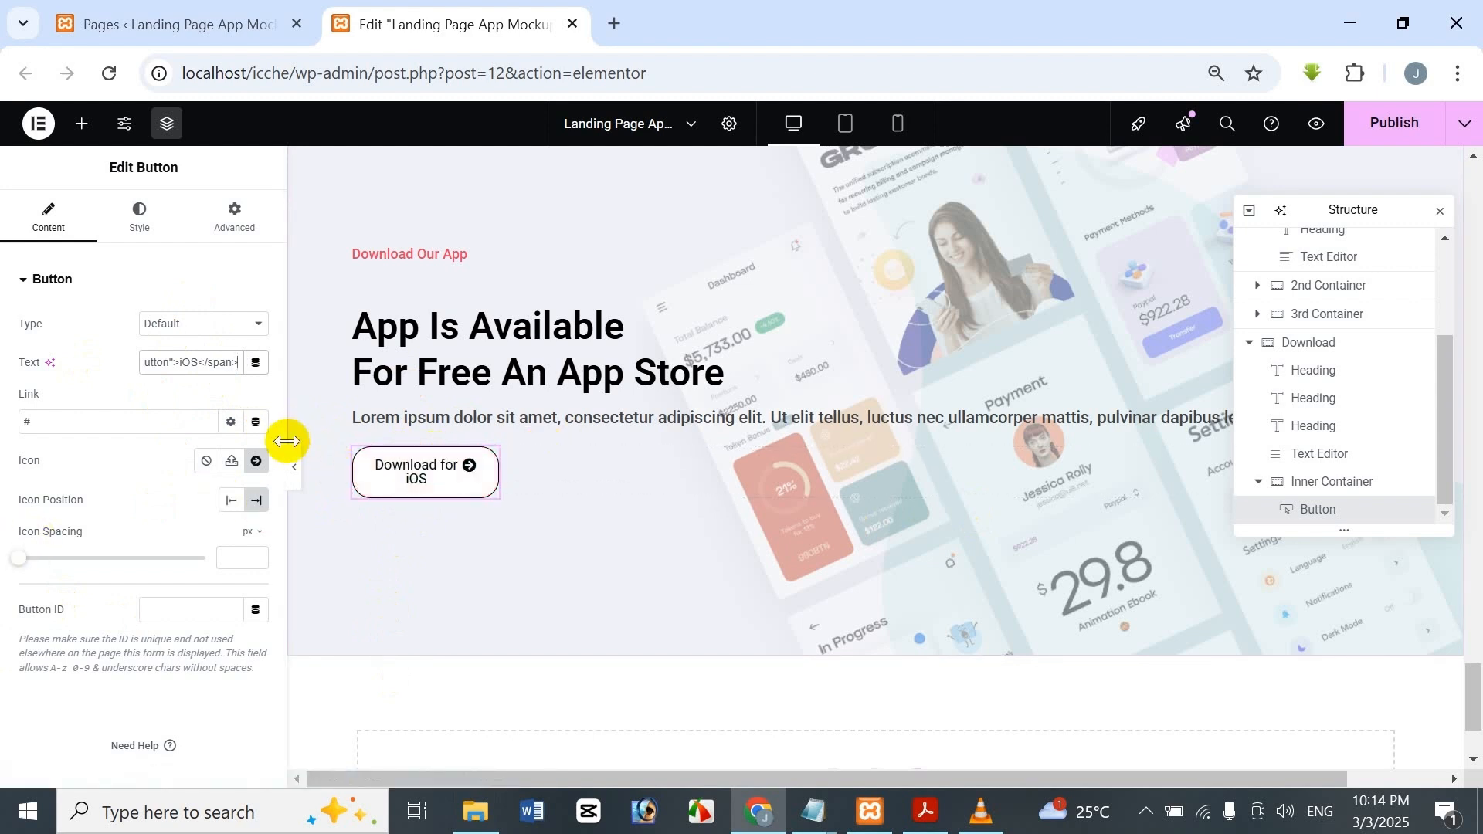
Replace the "Download for iOS" button's icon with the Apple logo from the icon library and position it before the text.
left_click(205, 462)
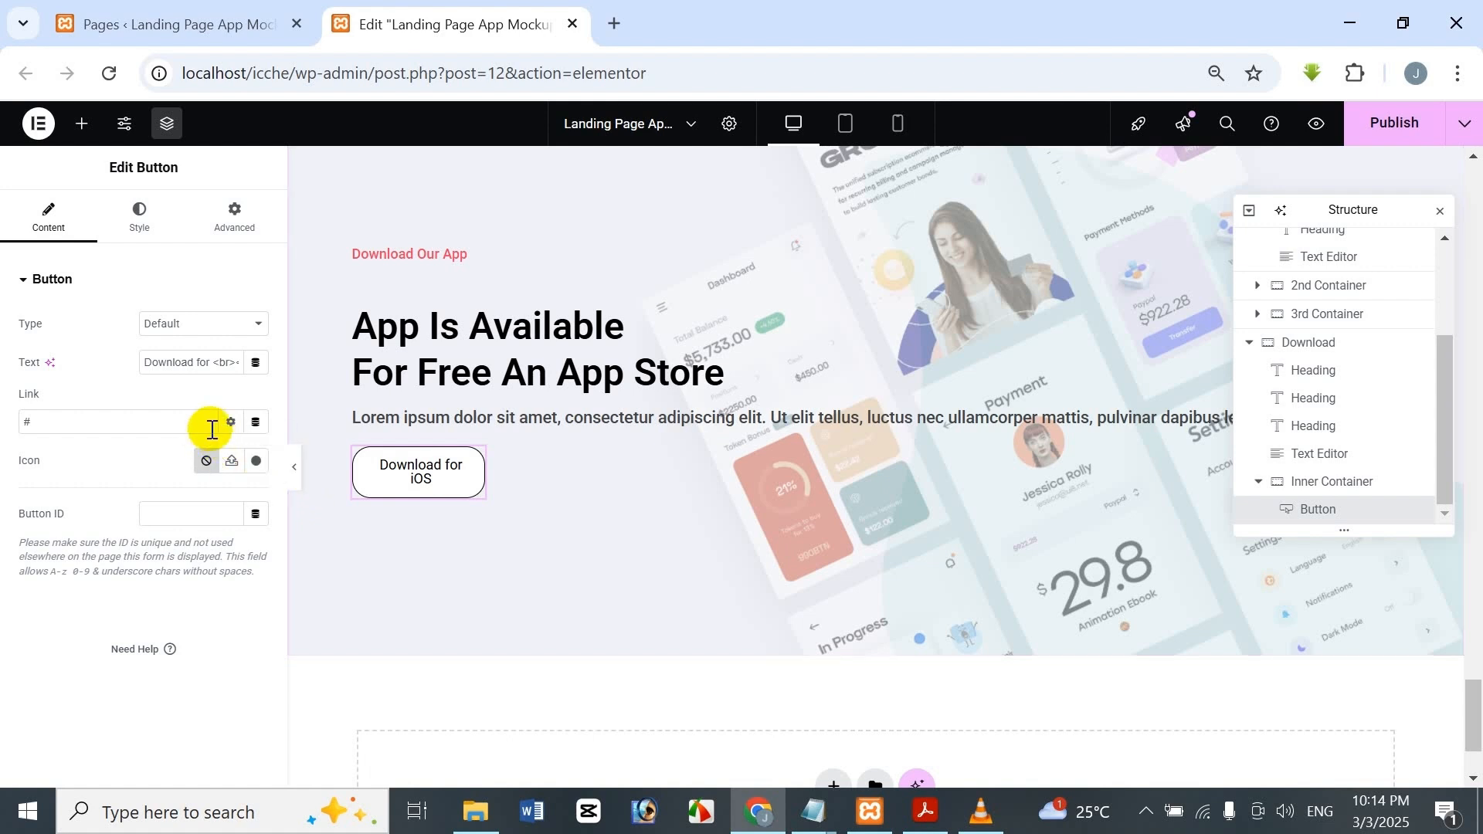
left_click(247, 463)
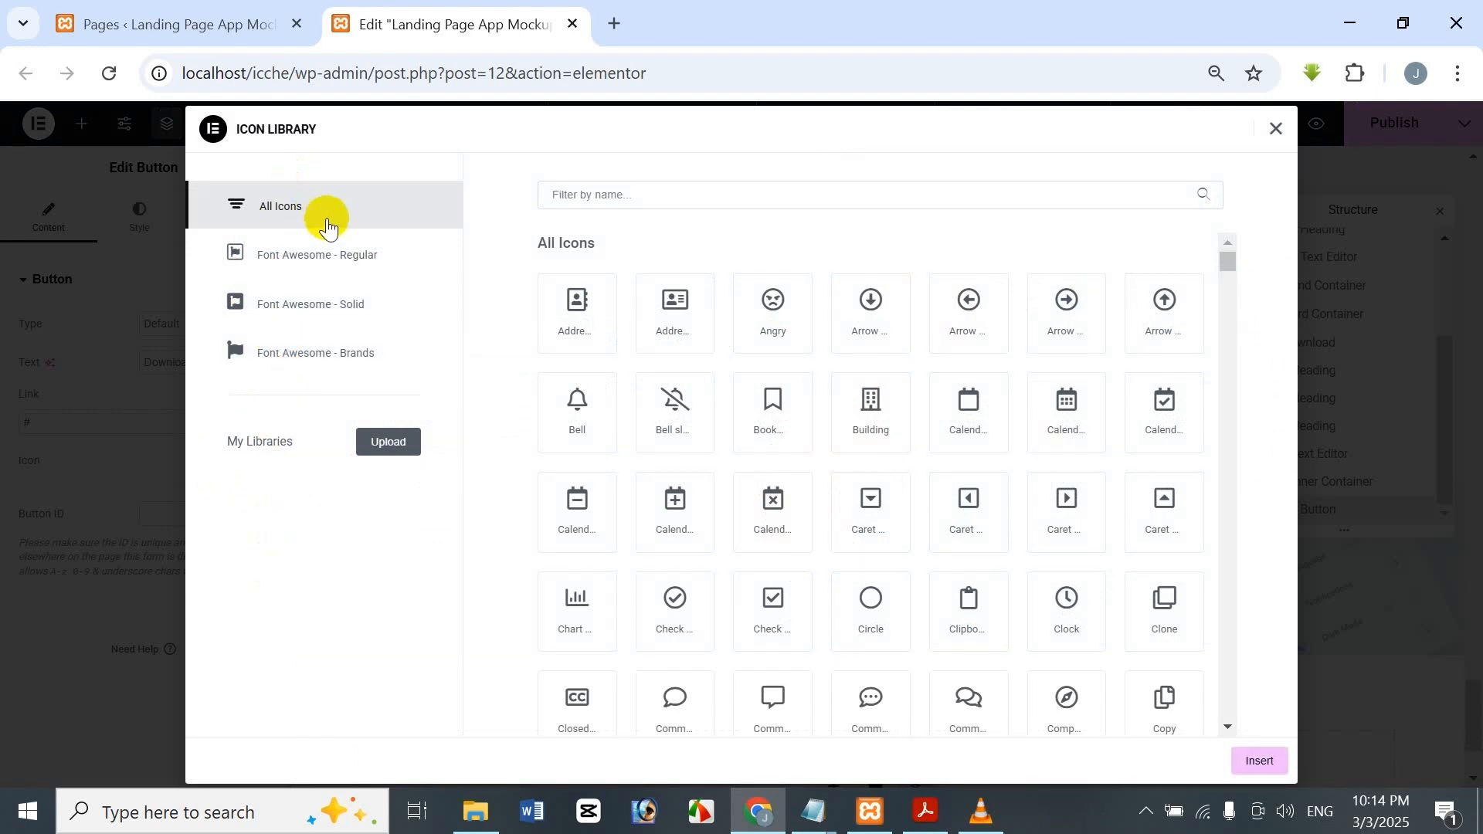
left_click(392, 444)
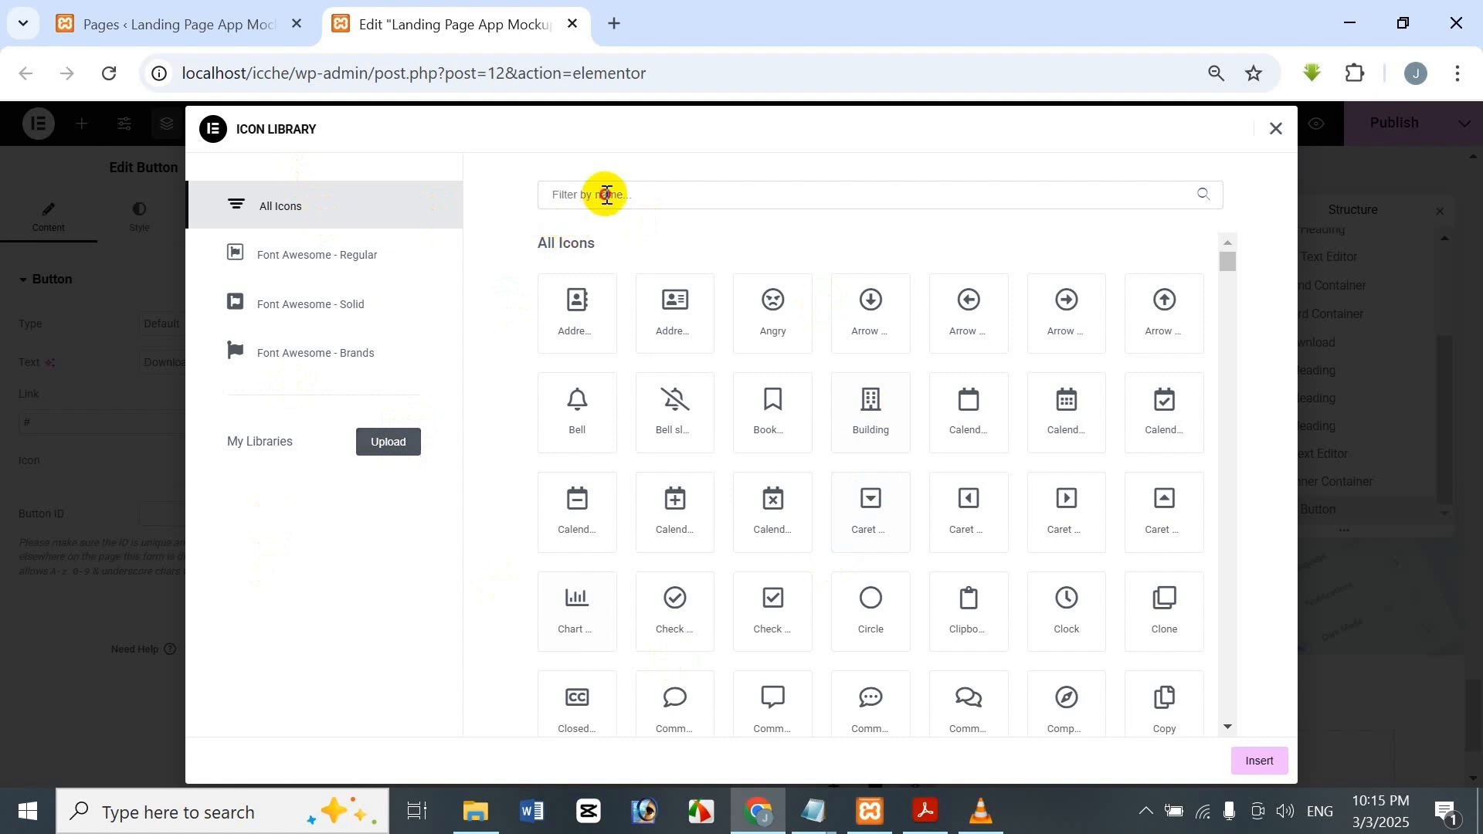
left_click(606, 194)
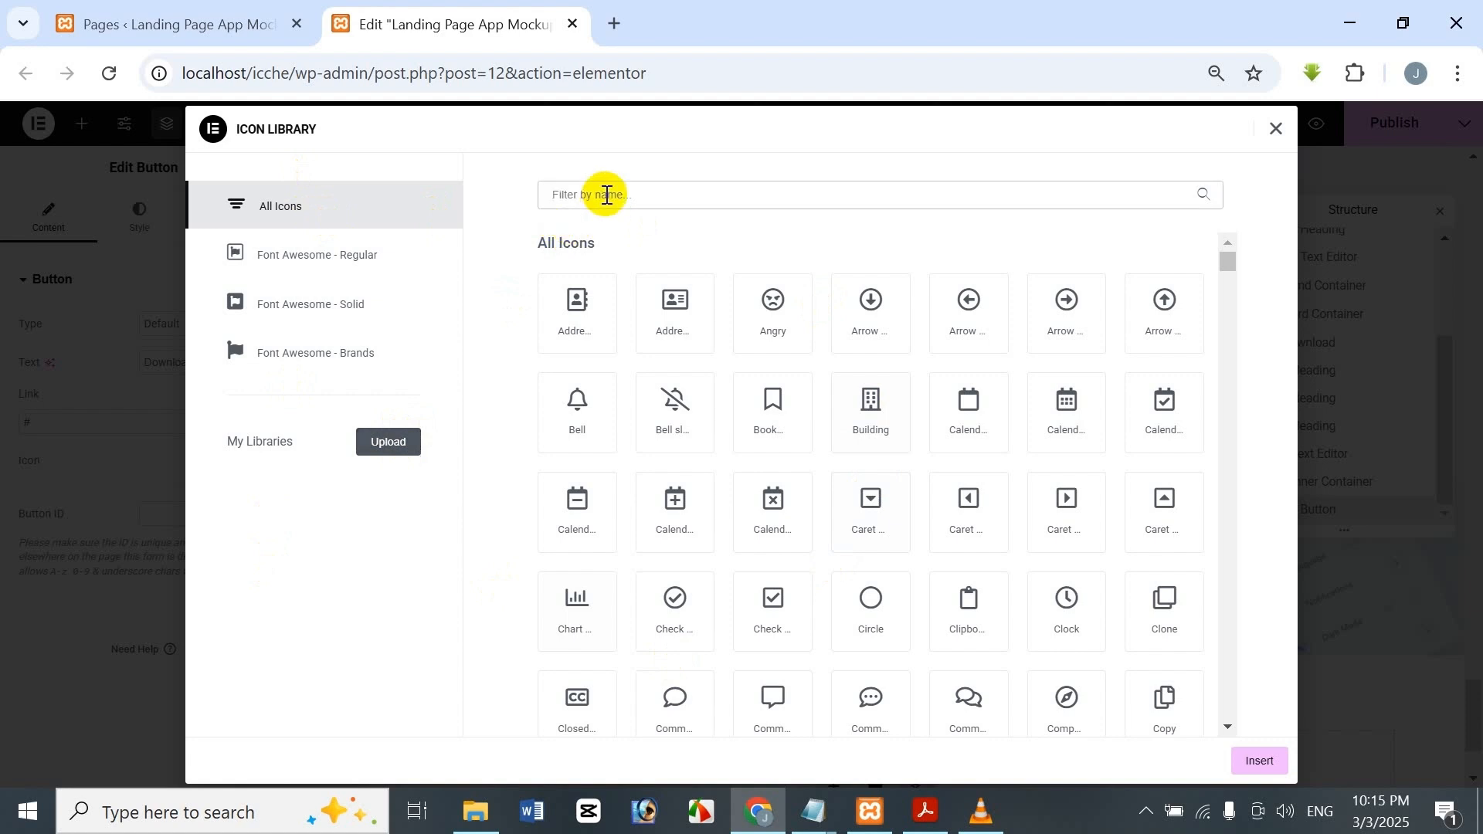
type("Apple")
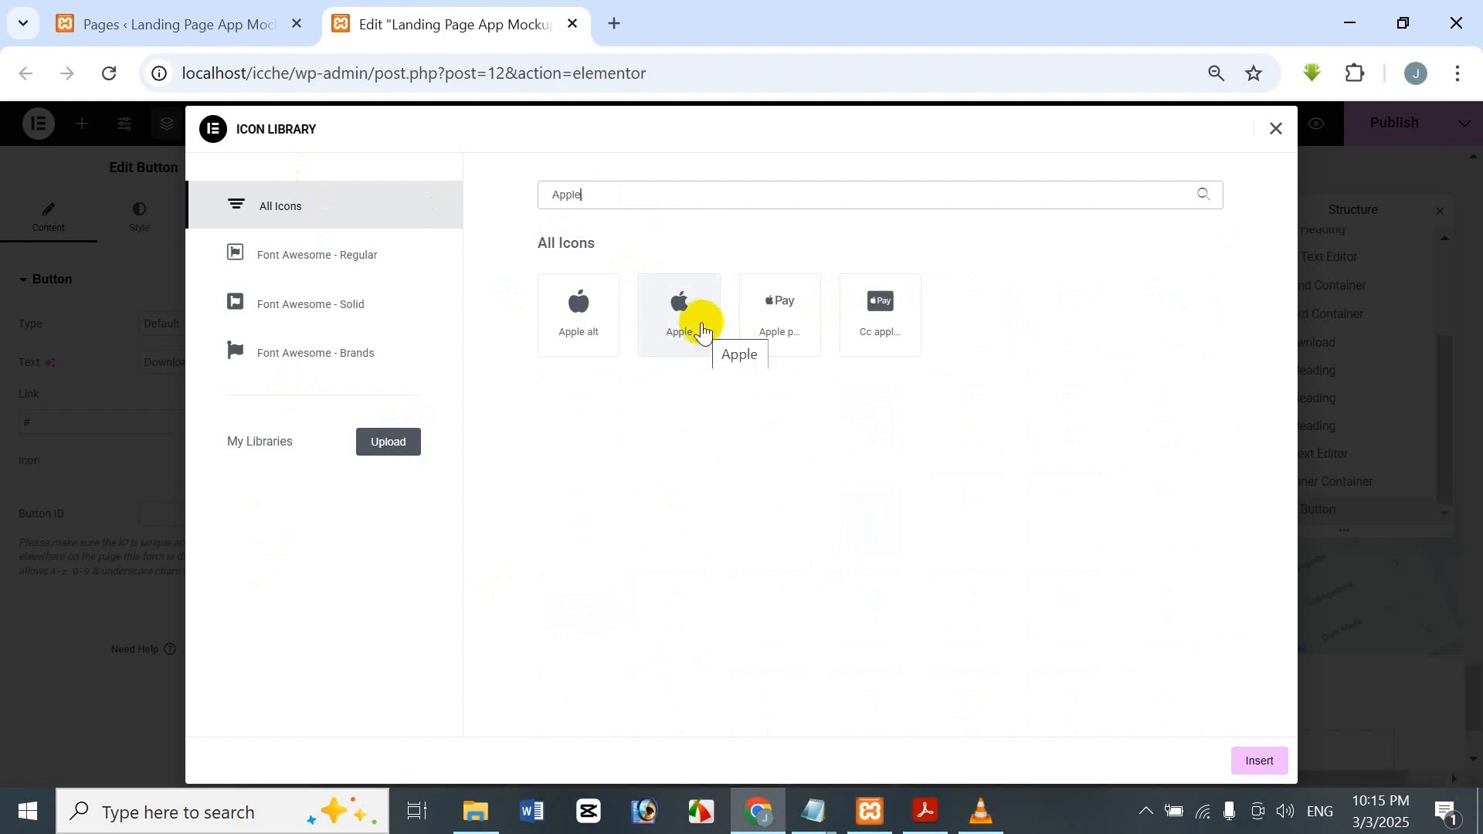
left_click(702, 330)
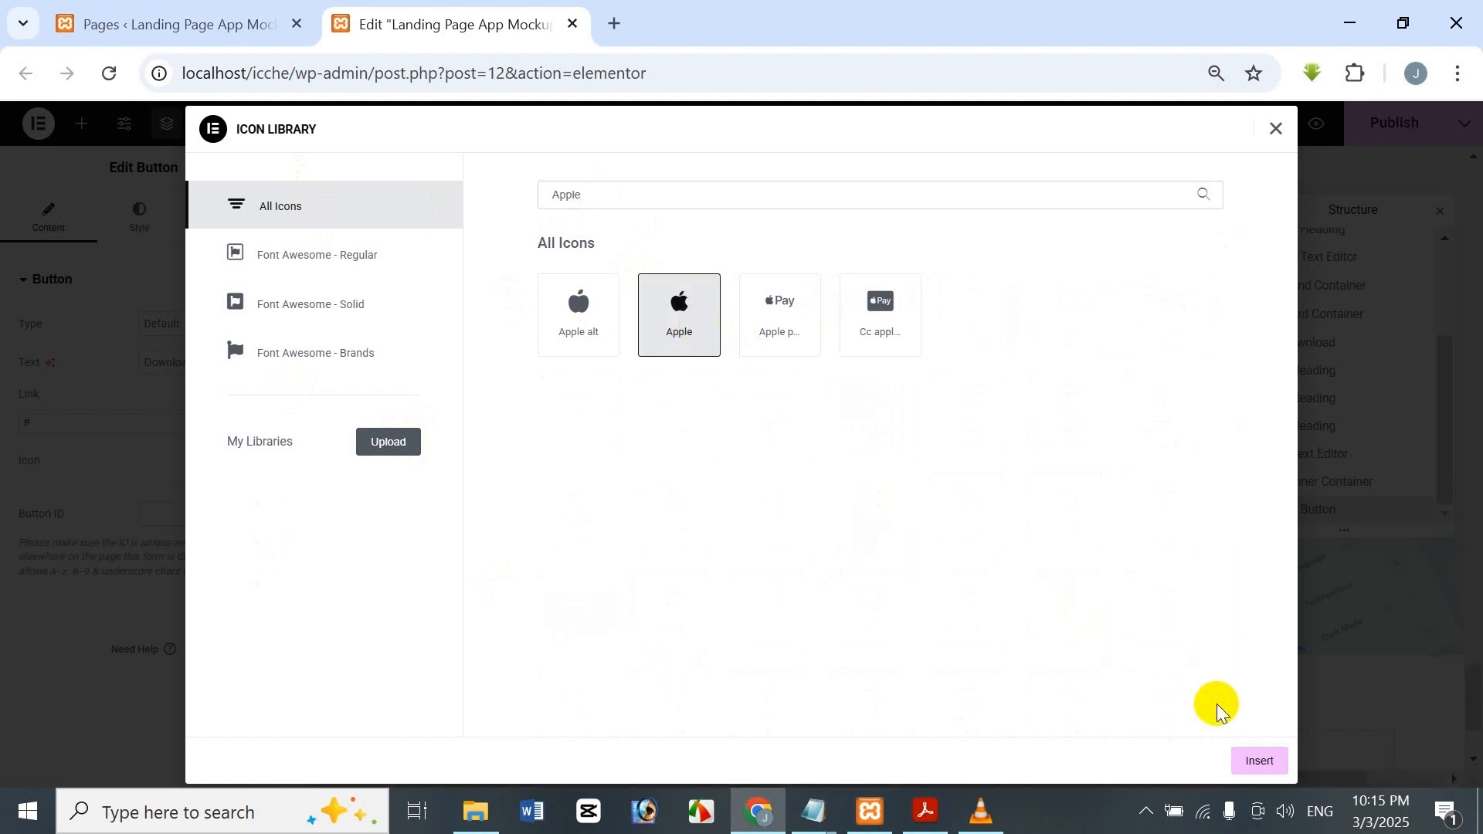
left_click(1254, 757)
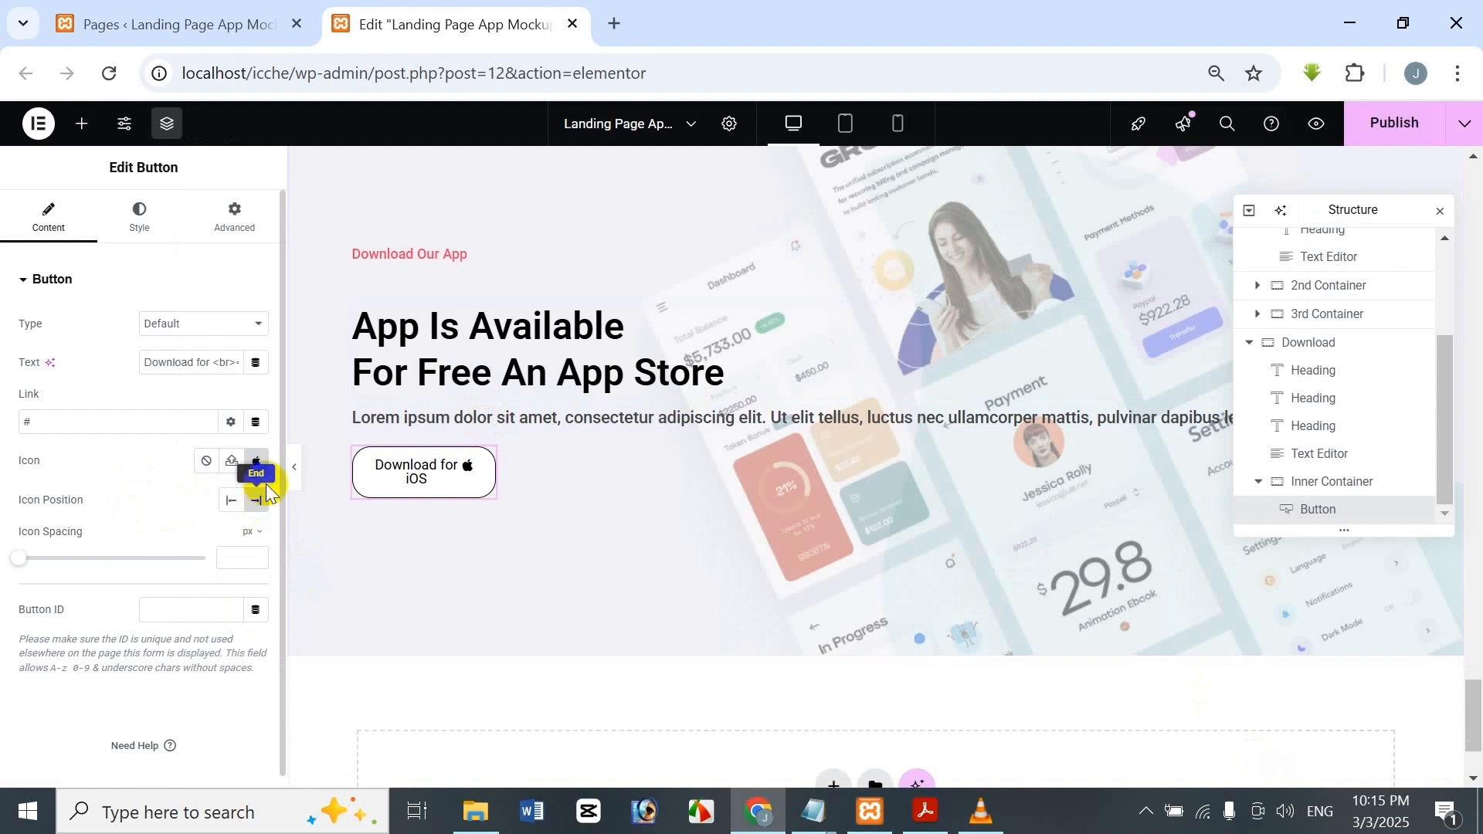
left_click(233, 506)
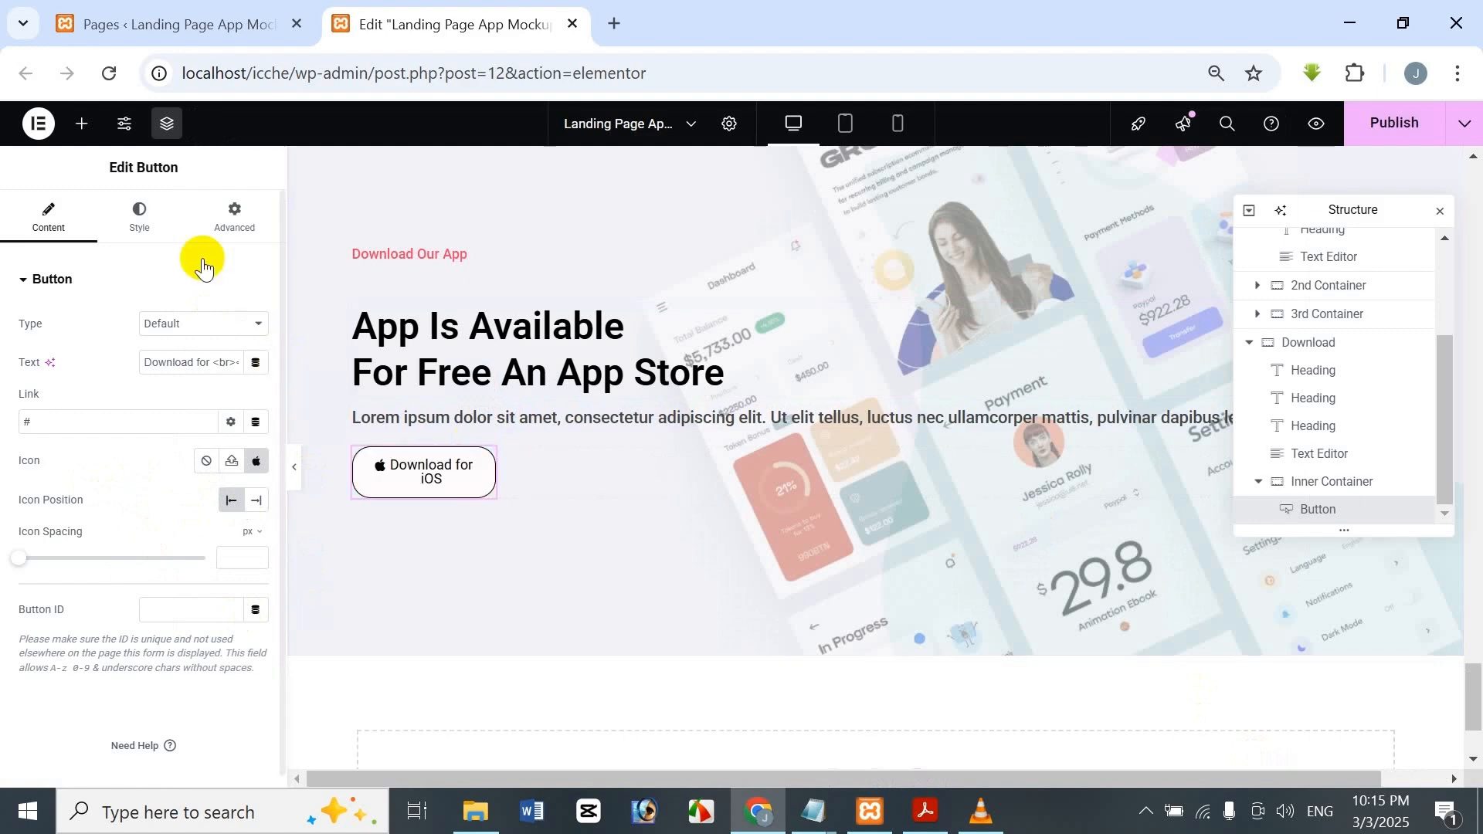
left_click(109, 231)
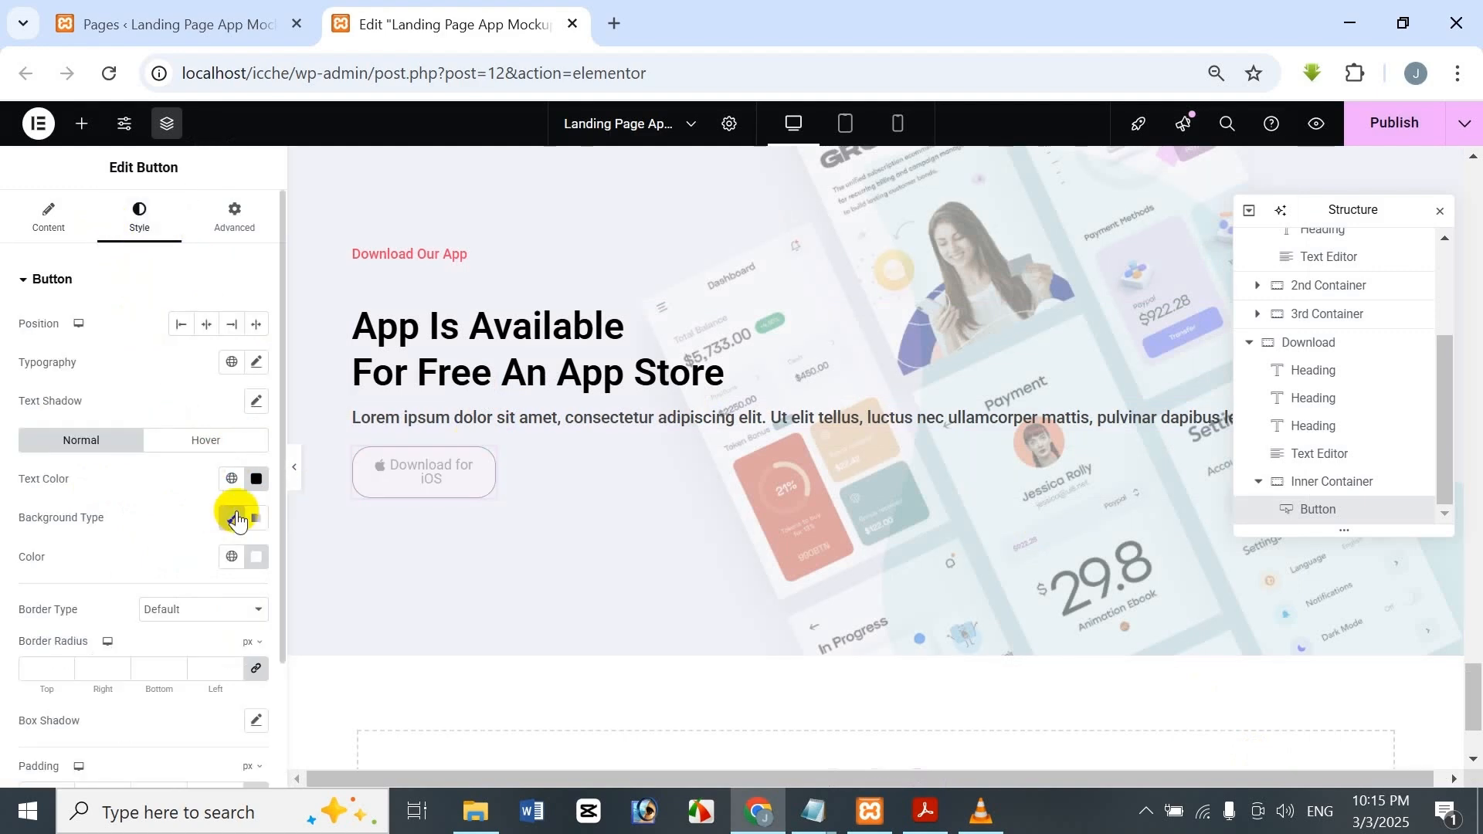
left_click(42, 220)
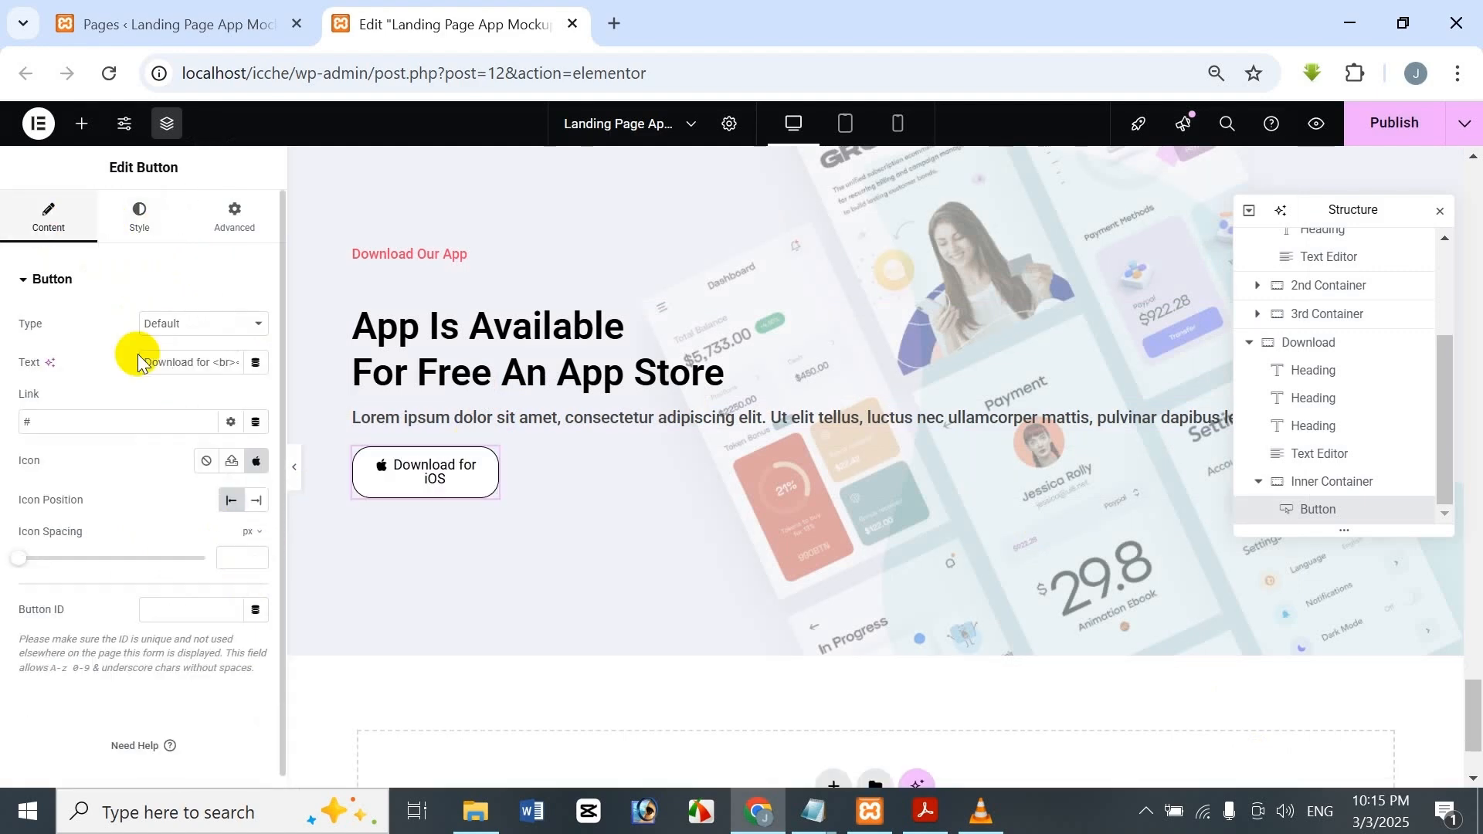
left_click(143, 218)
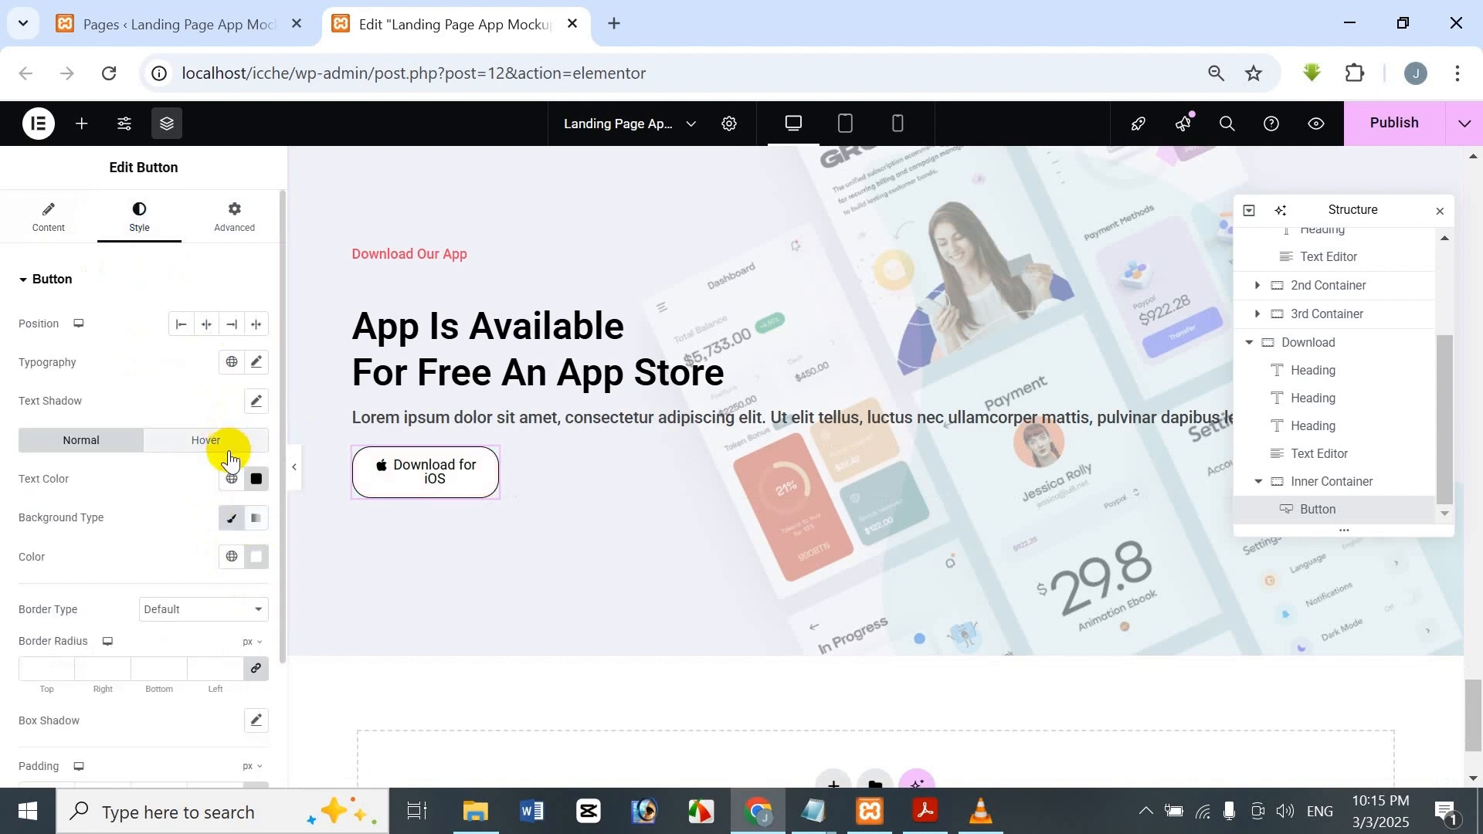
scroll(230, 456, "down", 2)
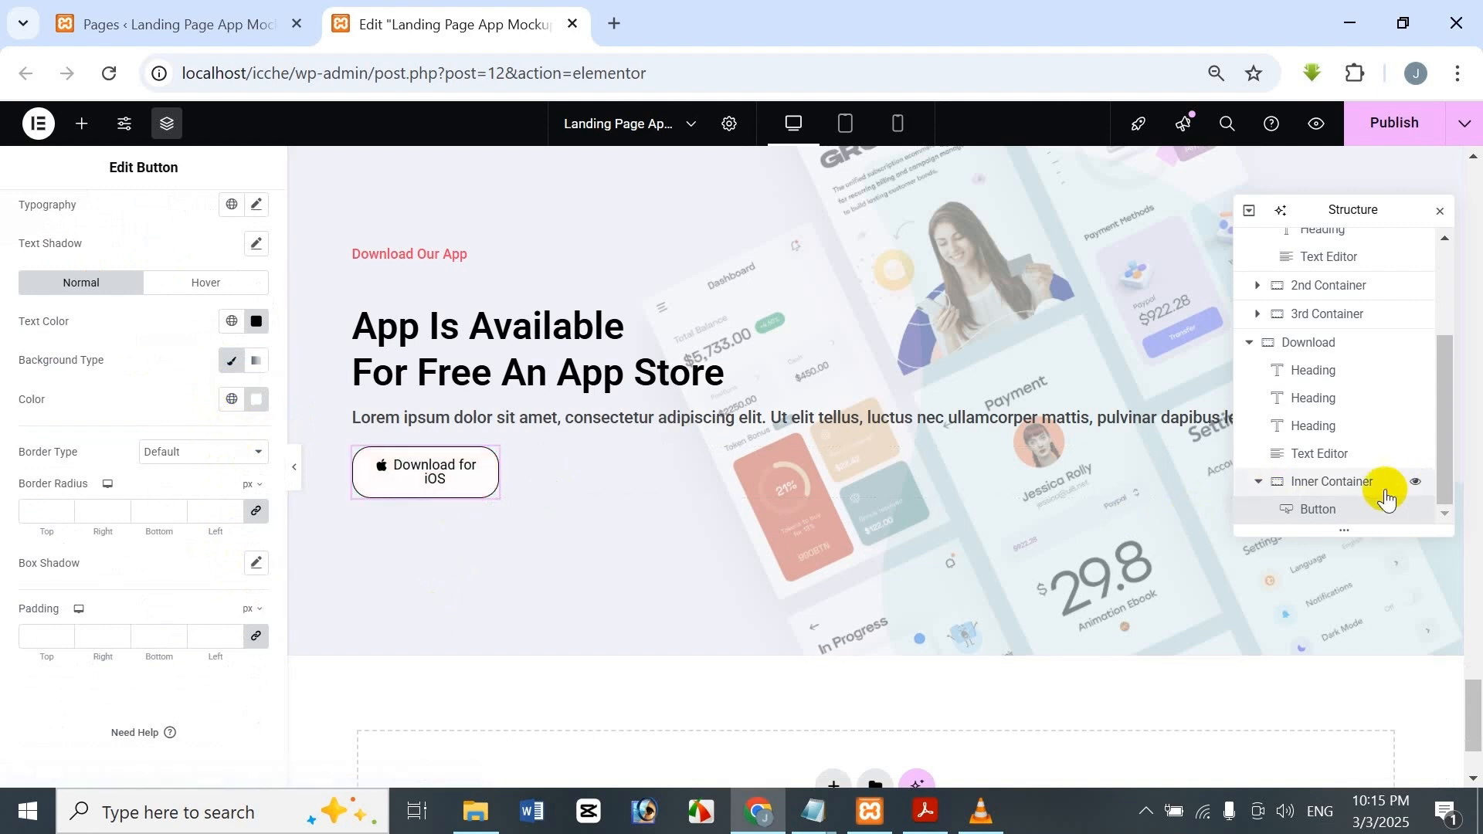
scroll(119, 279, "up", 2)
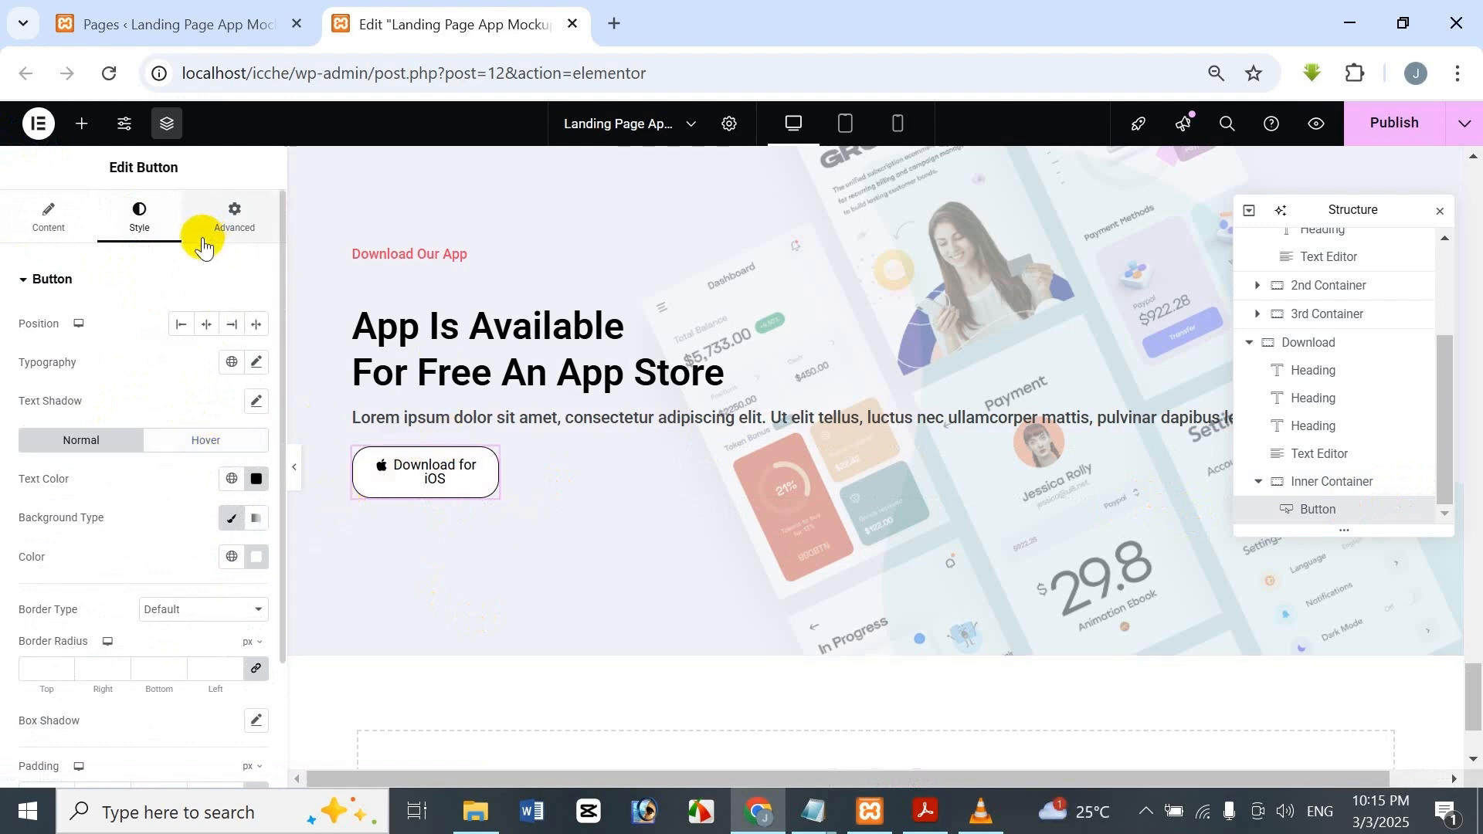
scroll(112, 329, "down", 2)
scroll(116, 314, "up", 2)
left_click(67, 240)
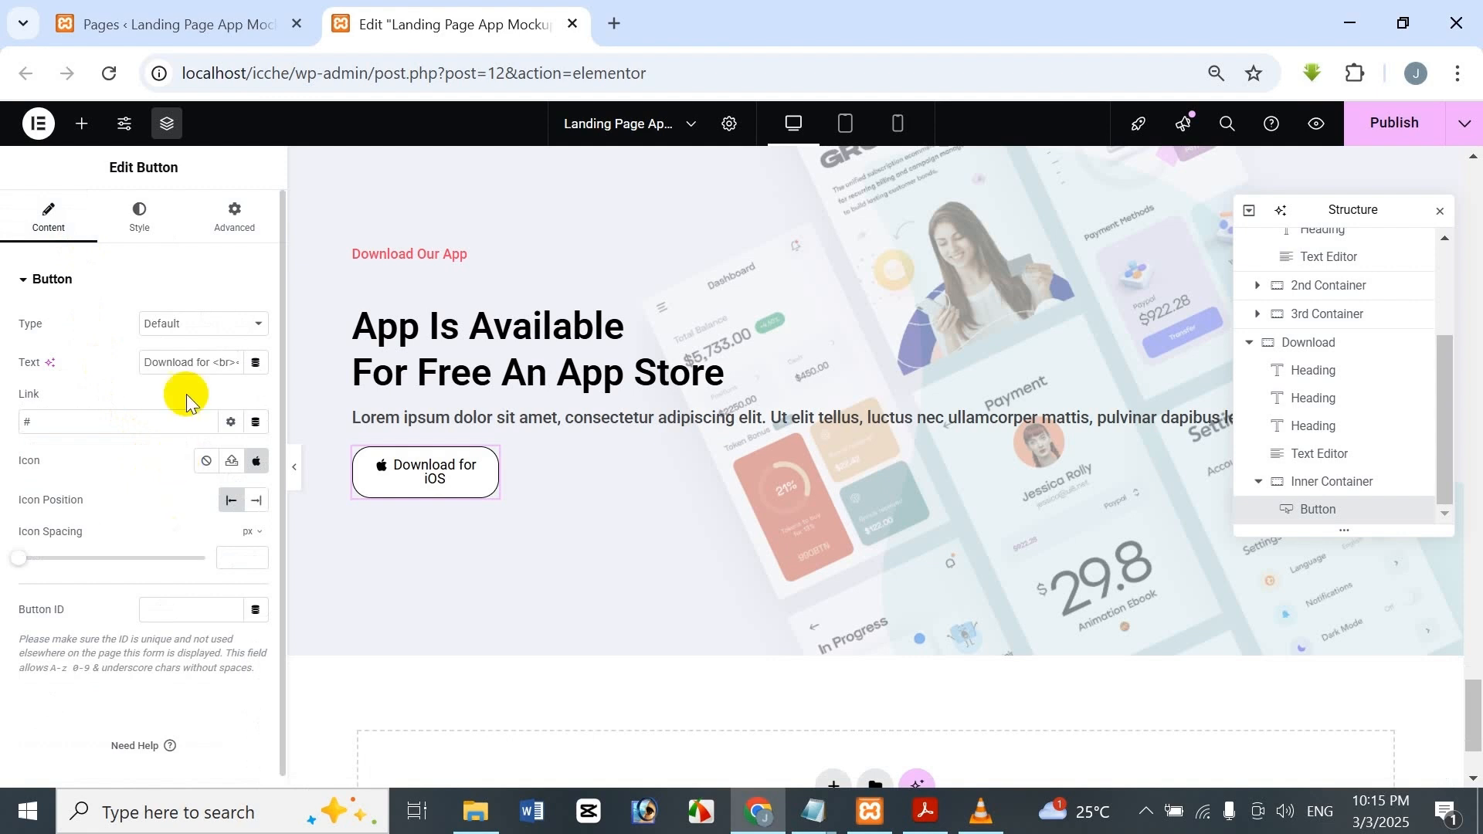
Try font sizes of 20 and 50 px on the "Download for iOS" button's typography and clear the size.
left_click(180, 217)
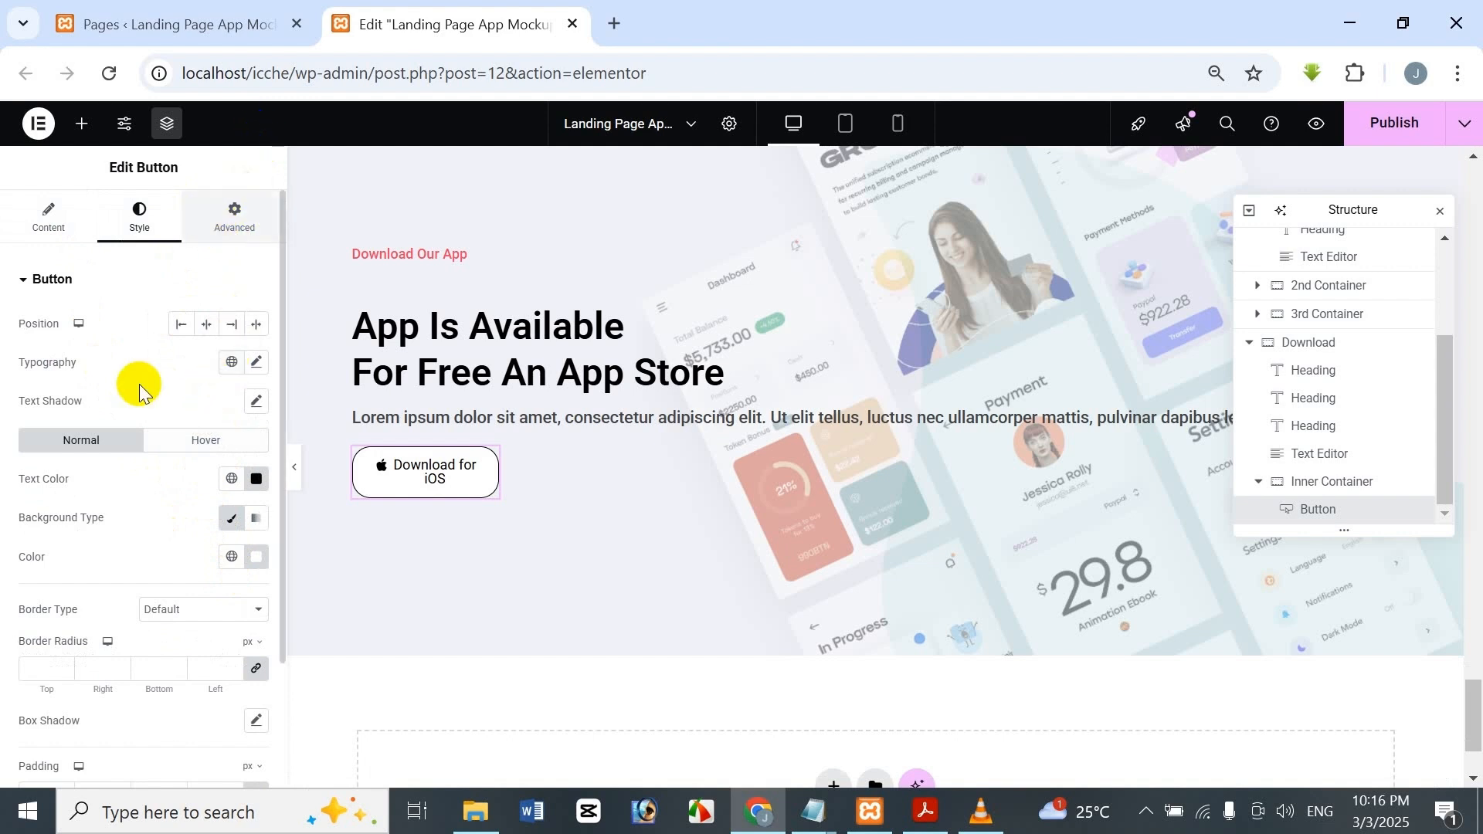
left_click(256, 362)
left_click(225, 507)
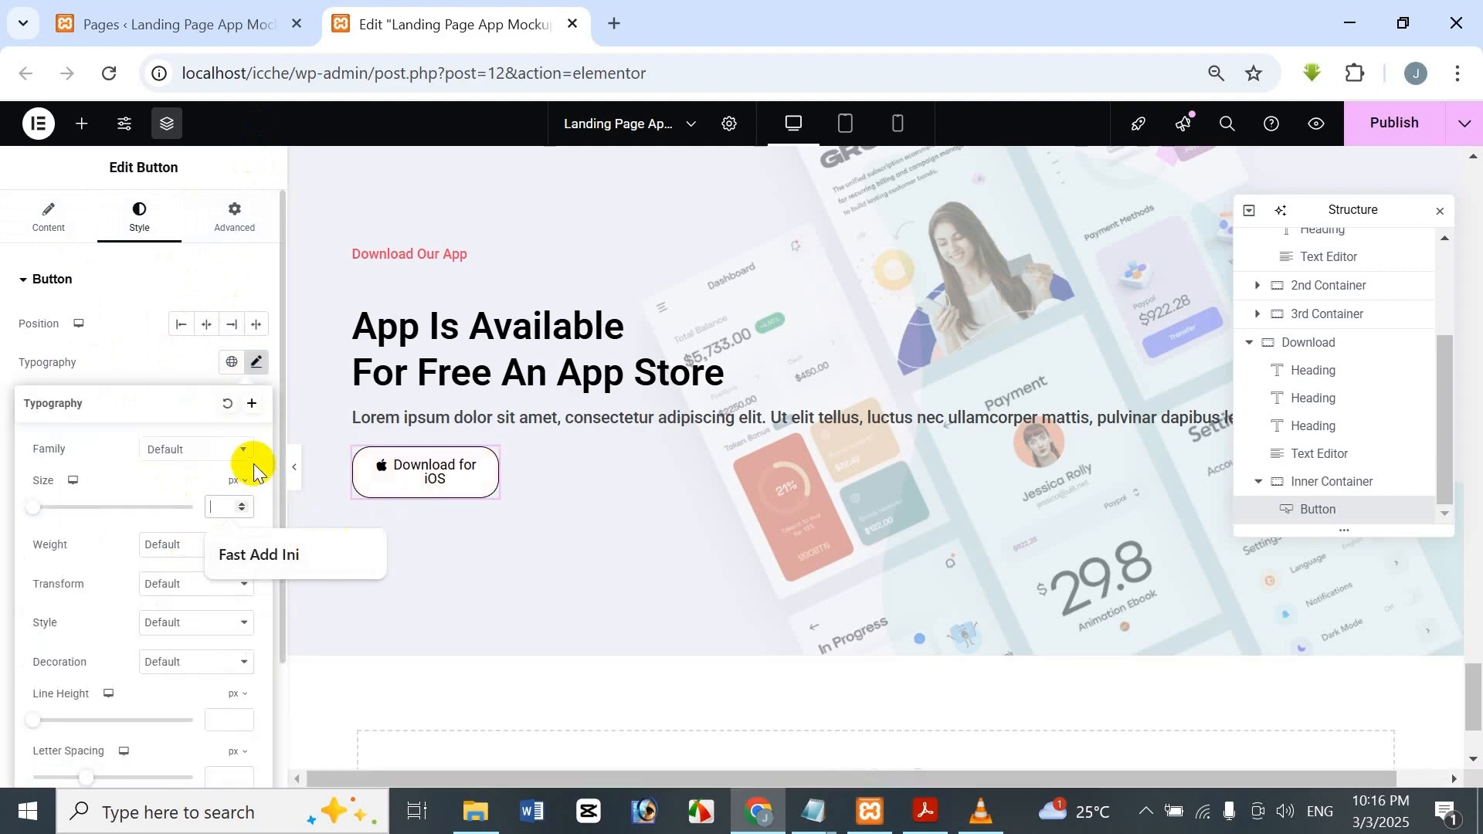
type("20")
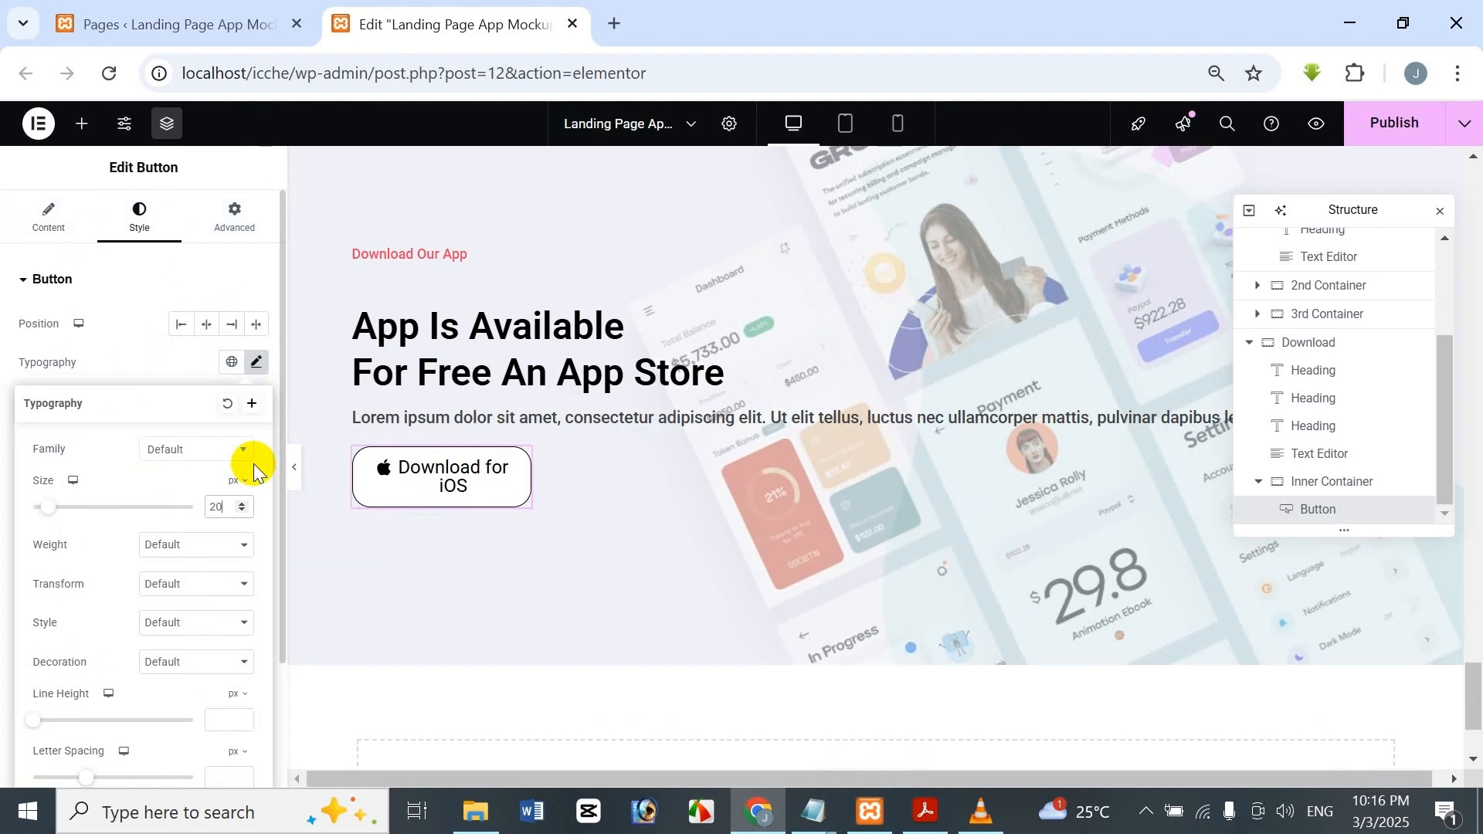
key("BackSpace")
key("BackSpace")
type("50")
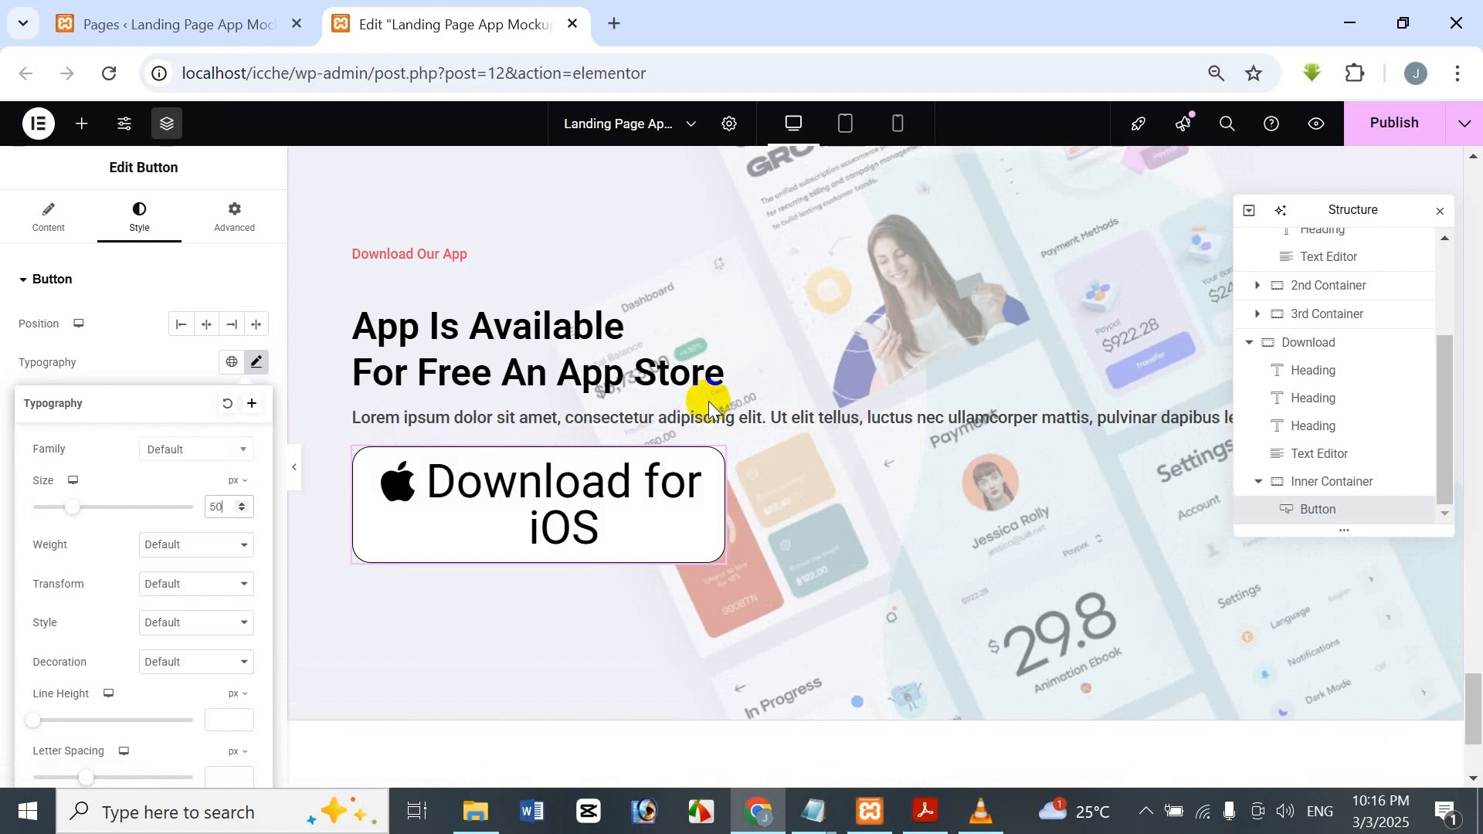
key("BackSpace")
key("BackSpace")
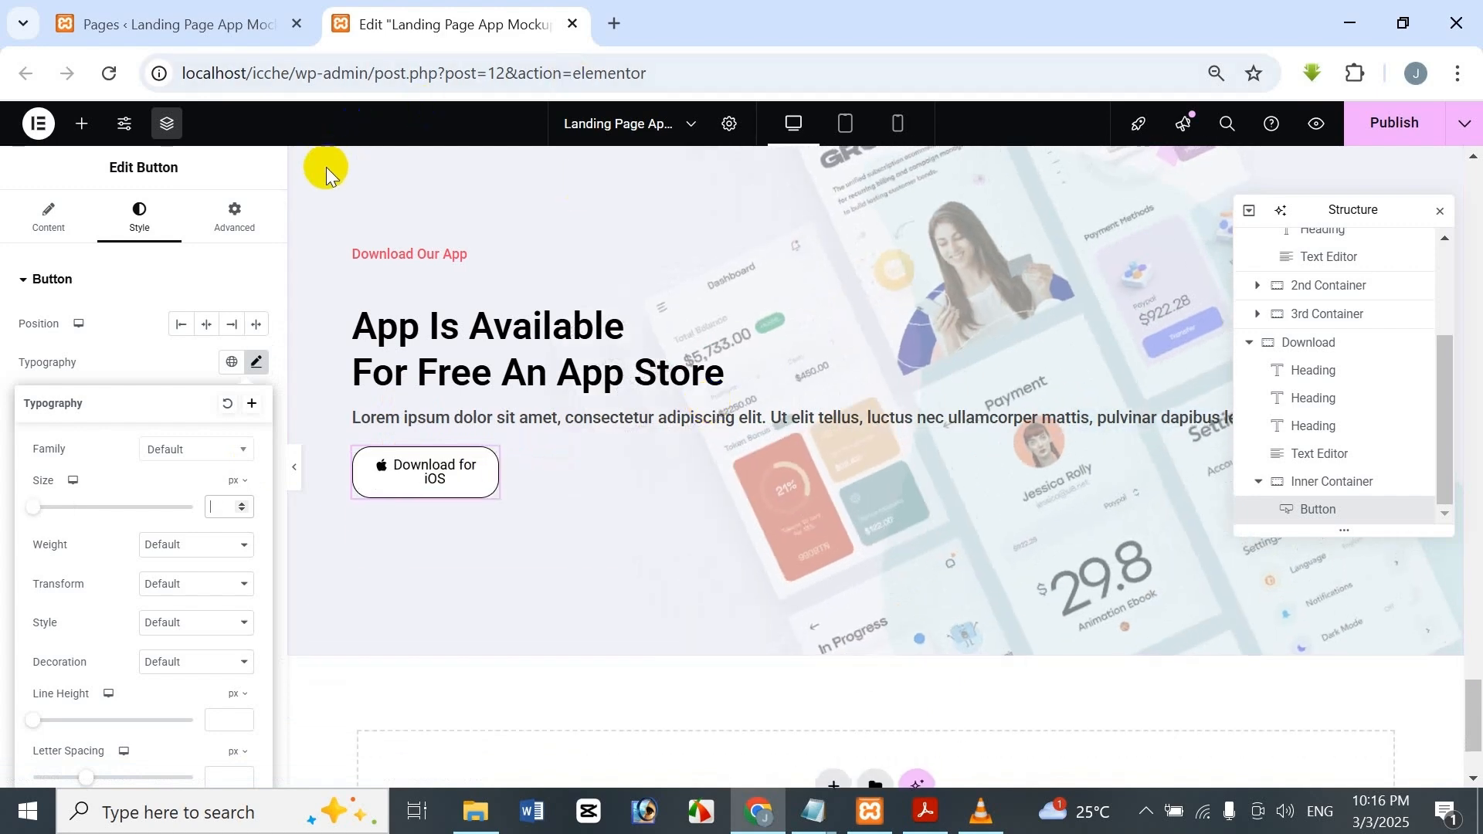
left_click(218, 165)
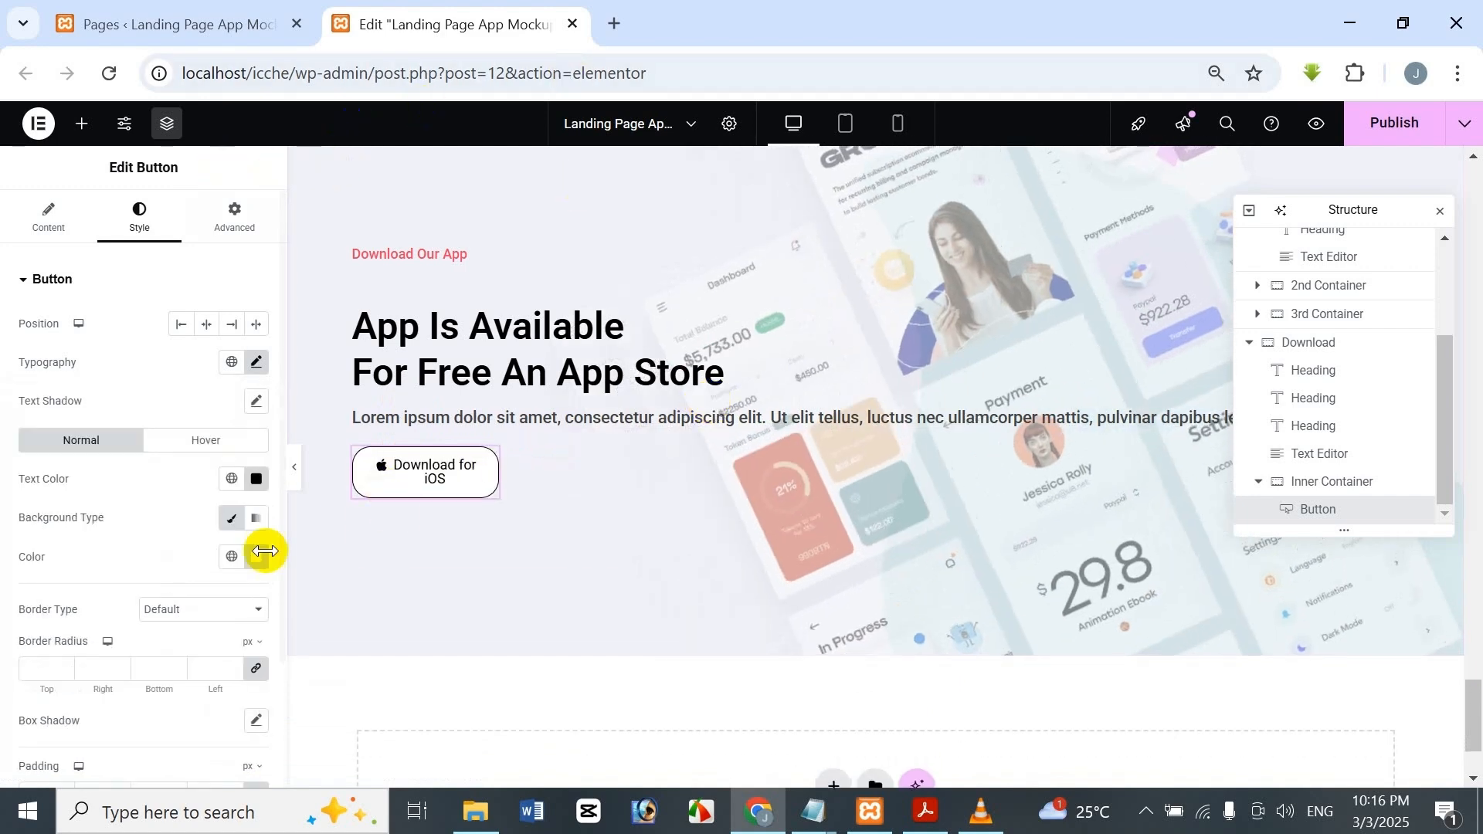
Set the "Download for iOS" button's typography to size 15 px and weight 500 (Medium).
left_click(256, 361)
left_click(236, 514)
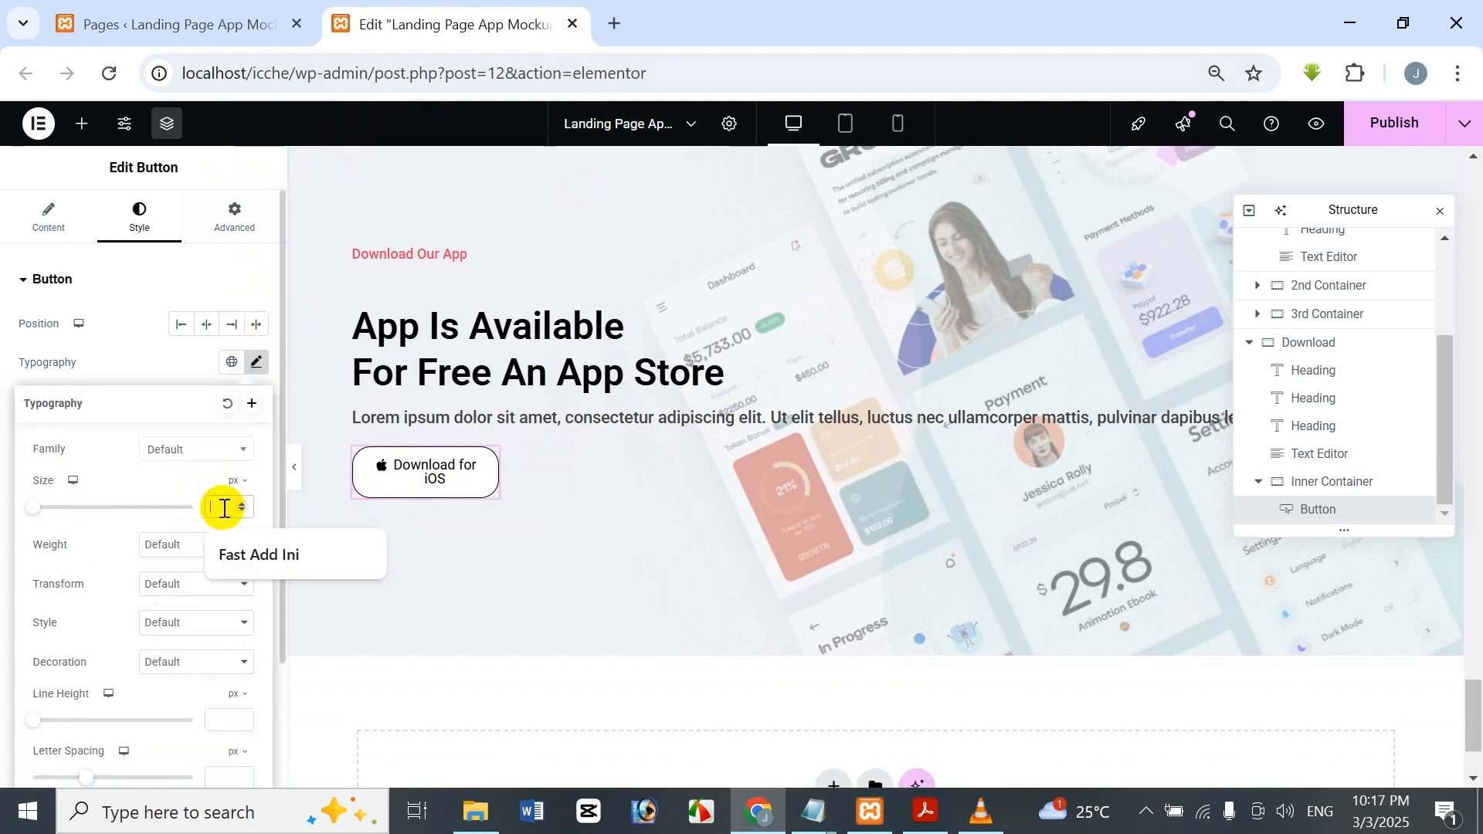
type("15")
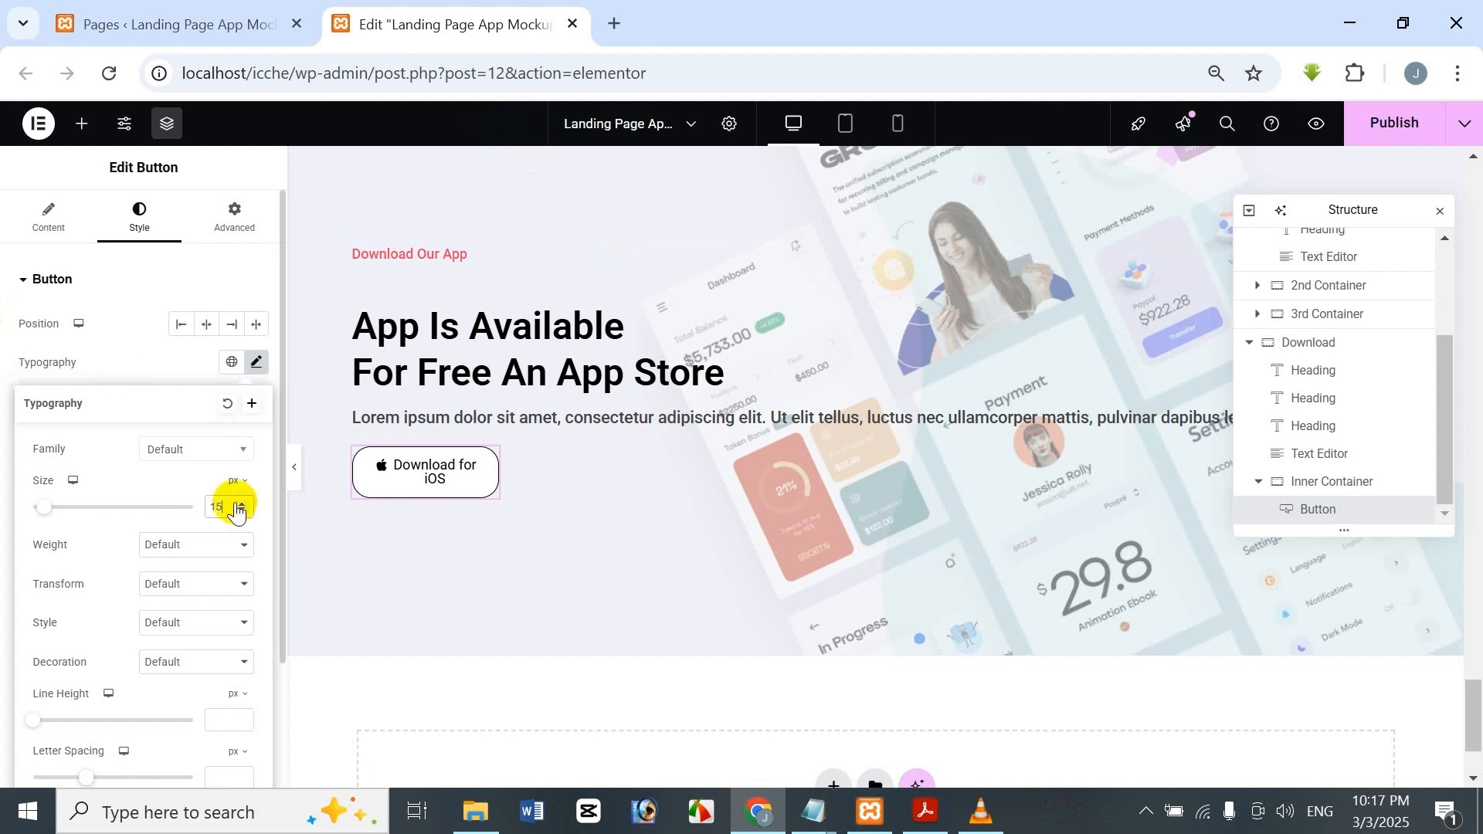
left_click(217, 550)
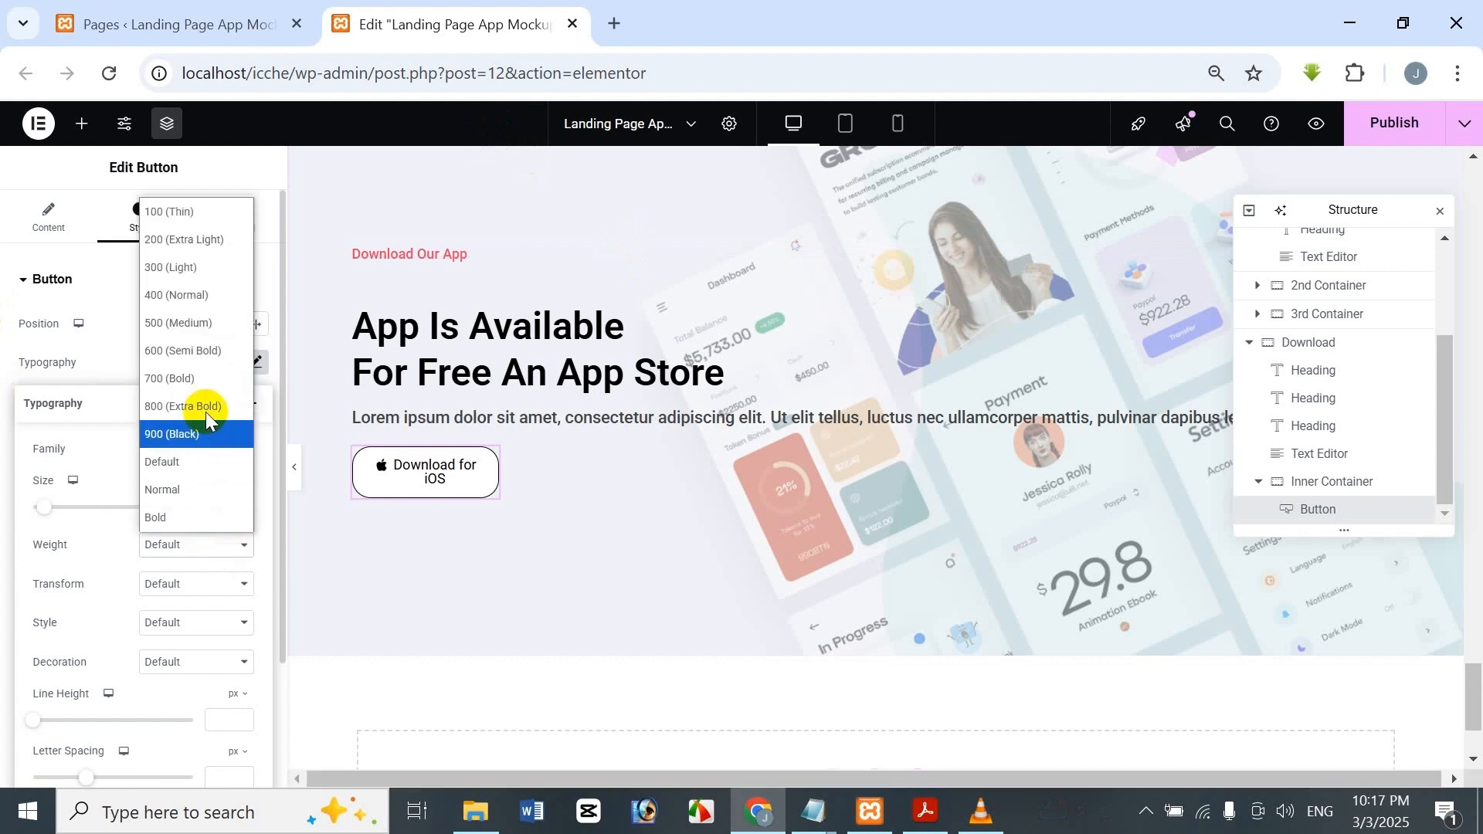
left_click(220, 311)
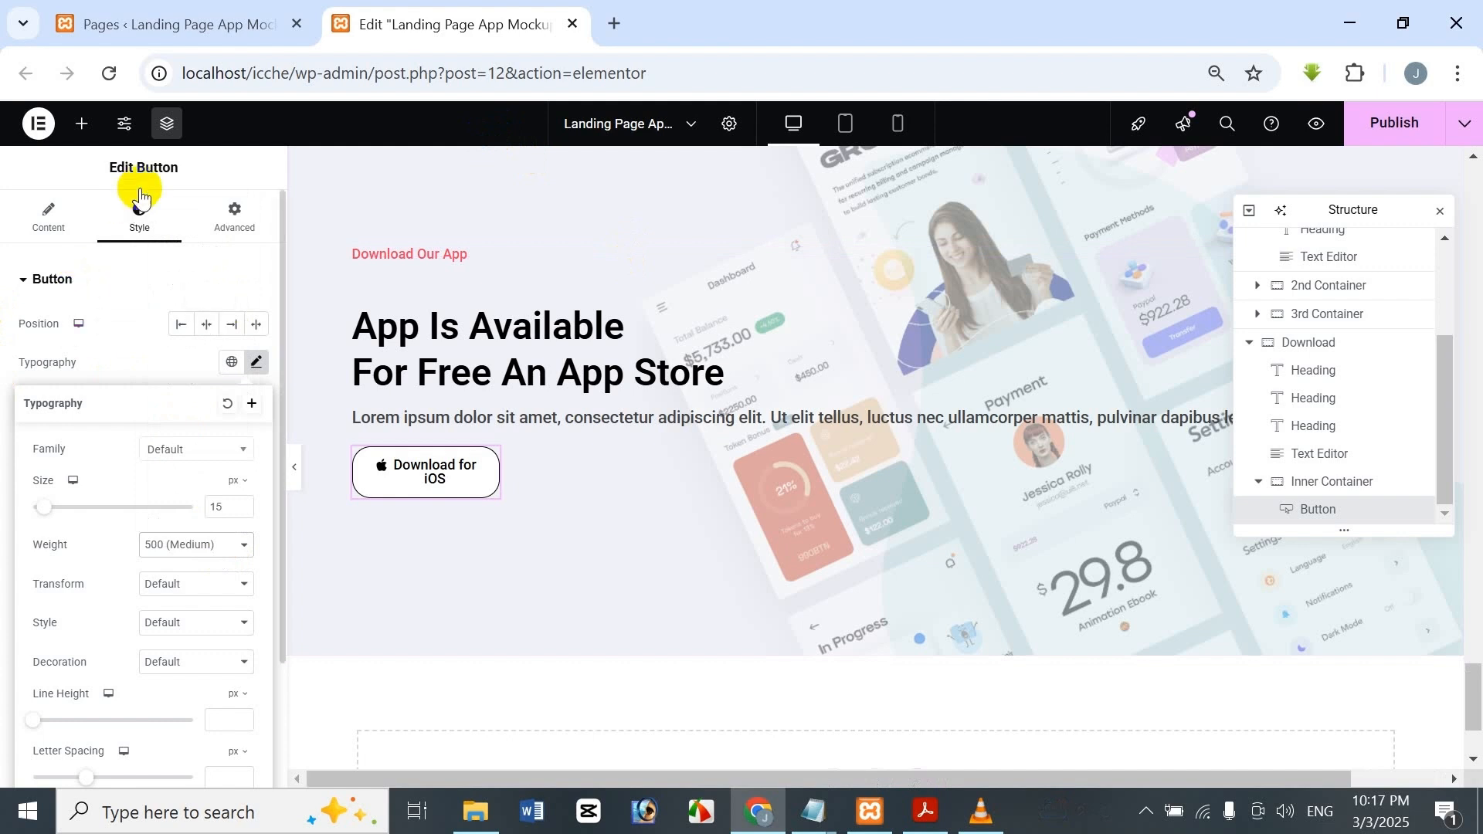
left_click(210, 166)
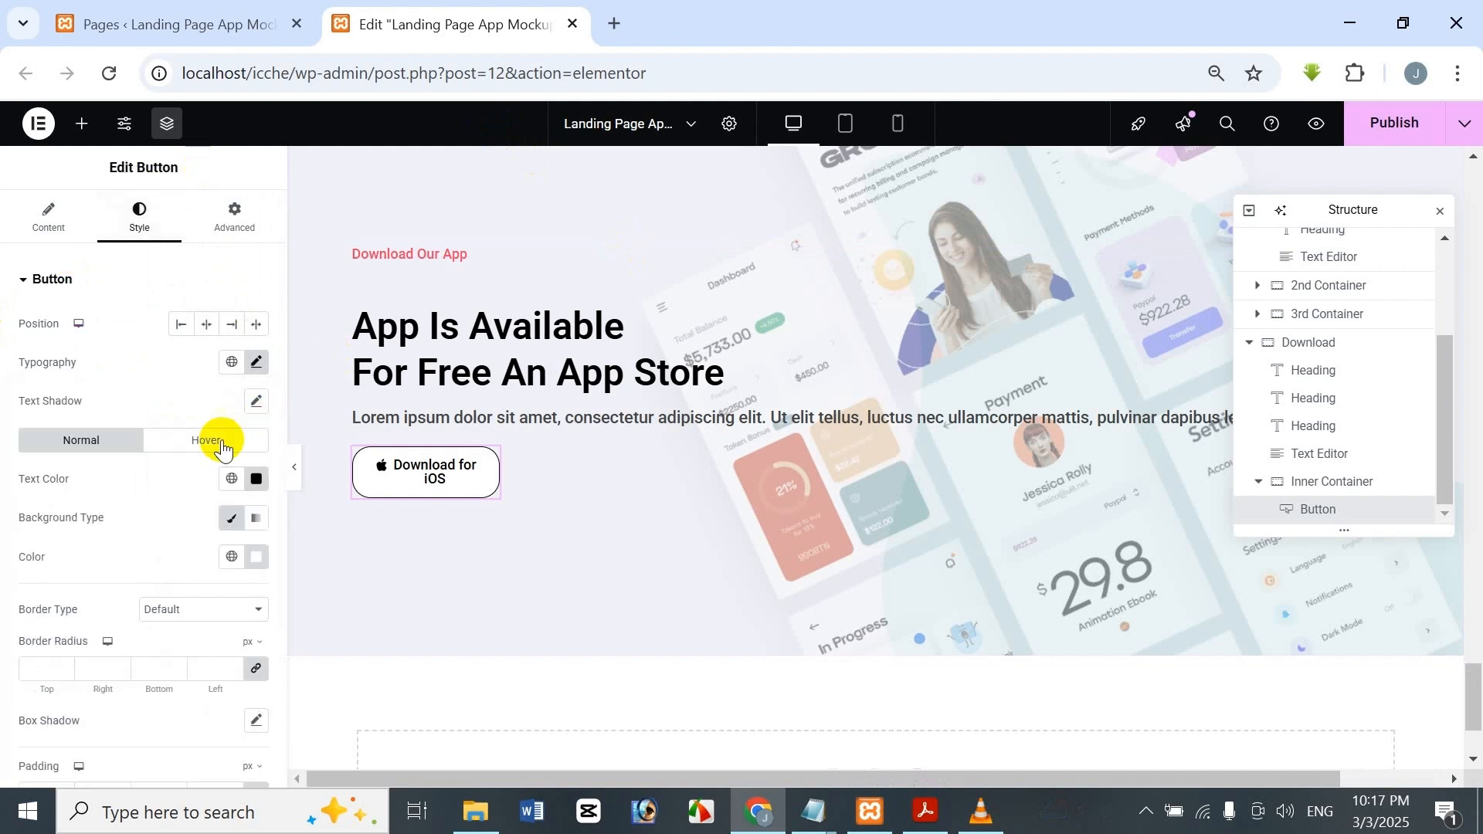
Set the button's normal-state text color to black (#000000) and check its background color.
left_click(248, 480)
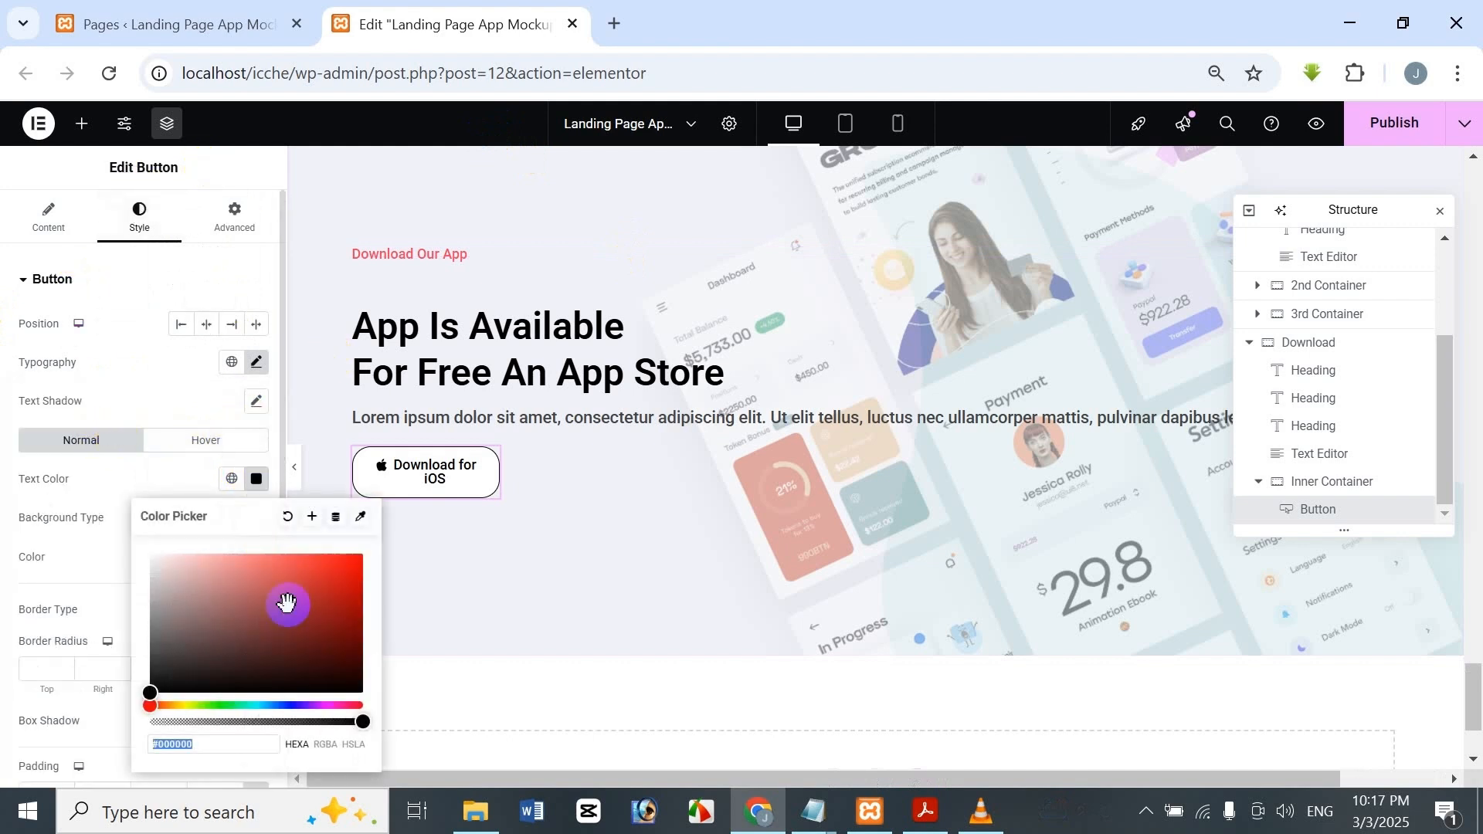
left_click(234, 479)
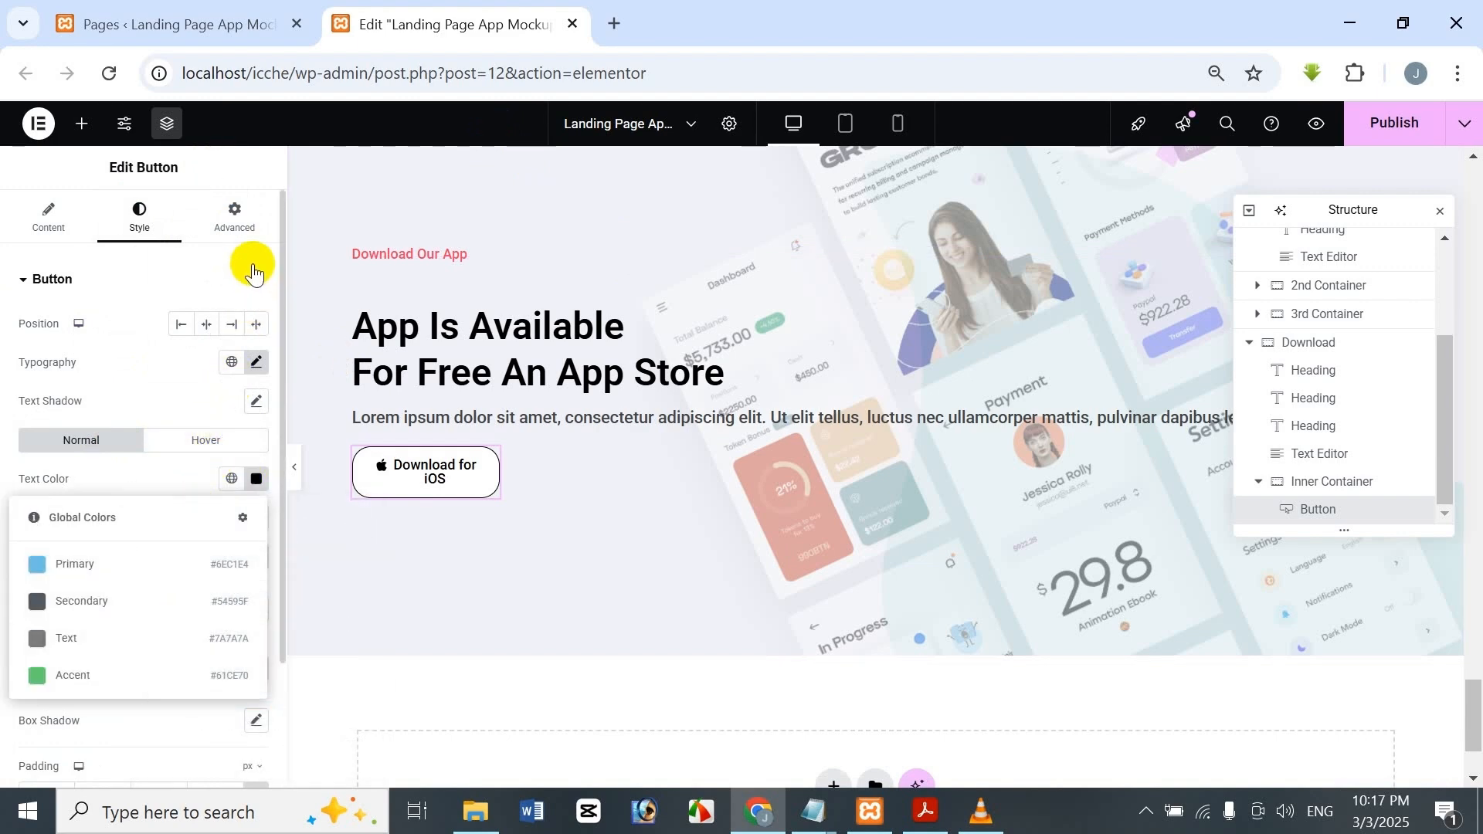
left_click(209, 173)
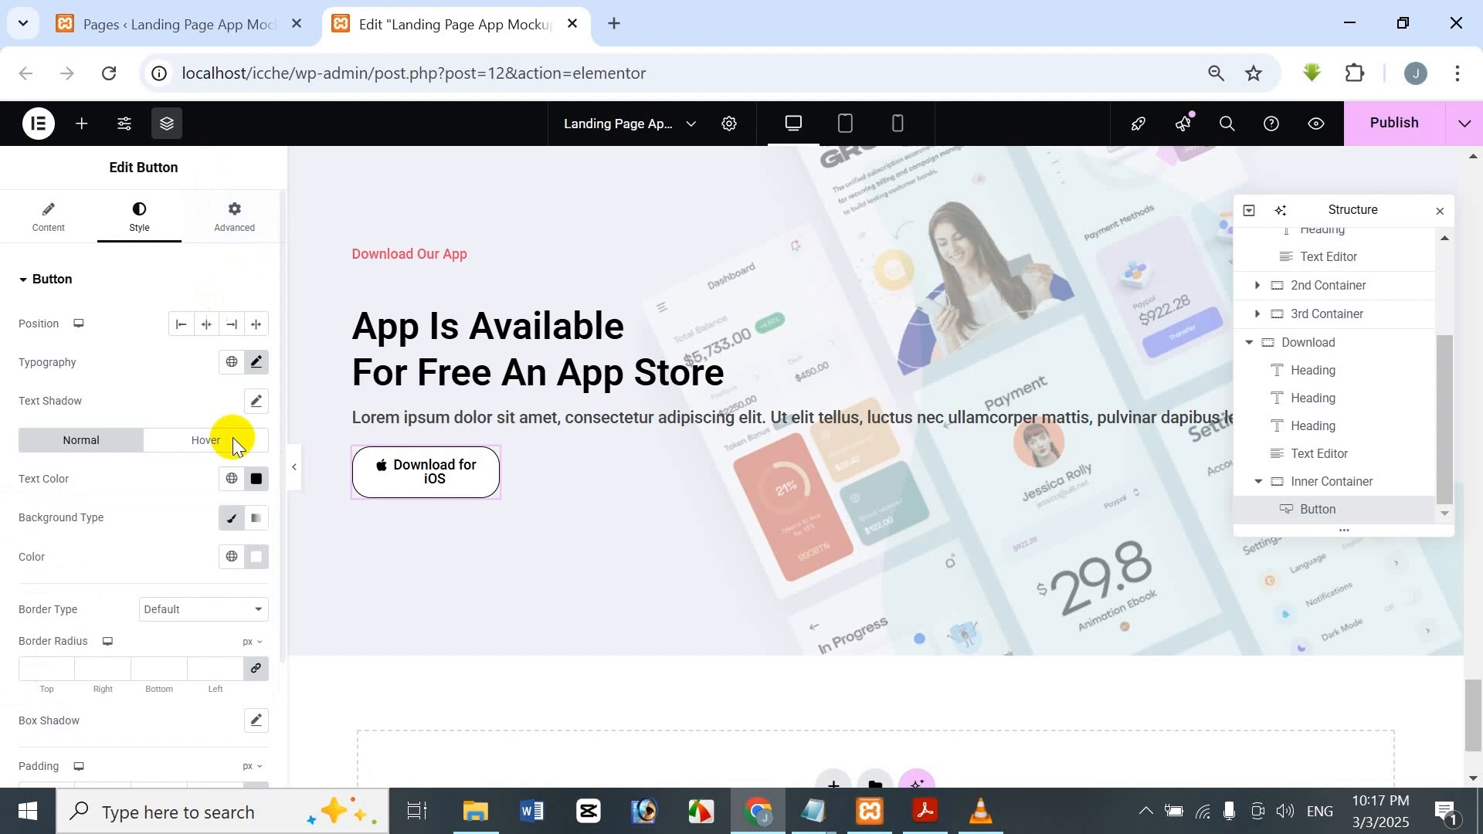
left_click(231, 479)
left_click(255, 479)
left_click_drag(269, 627, 381, 718)
left_click_drag(462, 479, 225, 144)
left_click(250, 182)
left_click(256, 479)
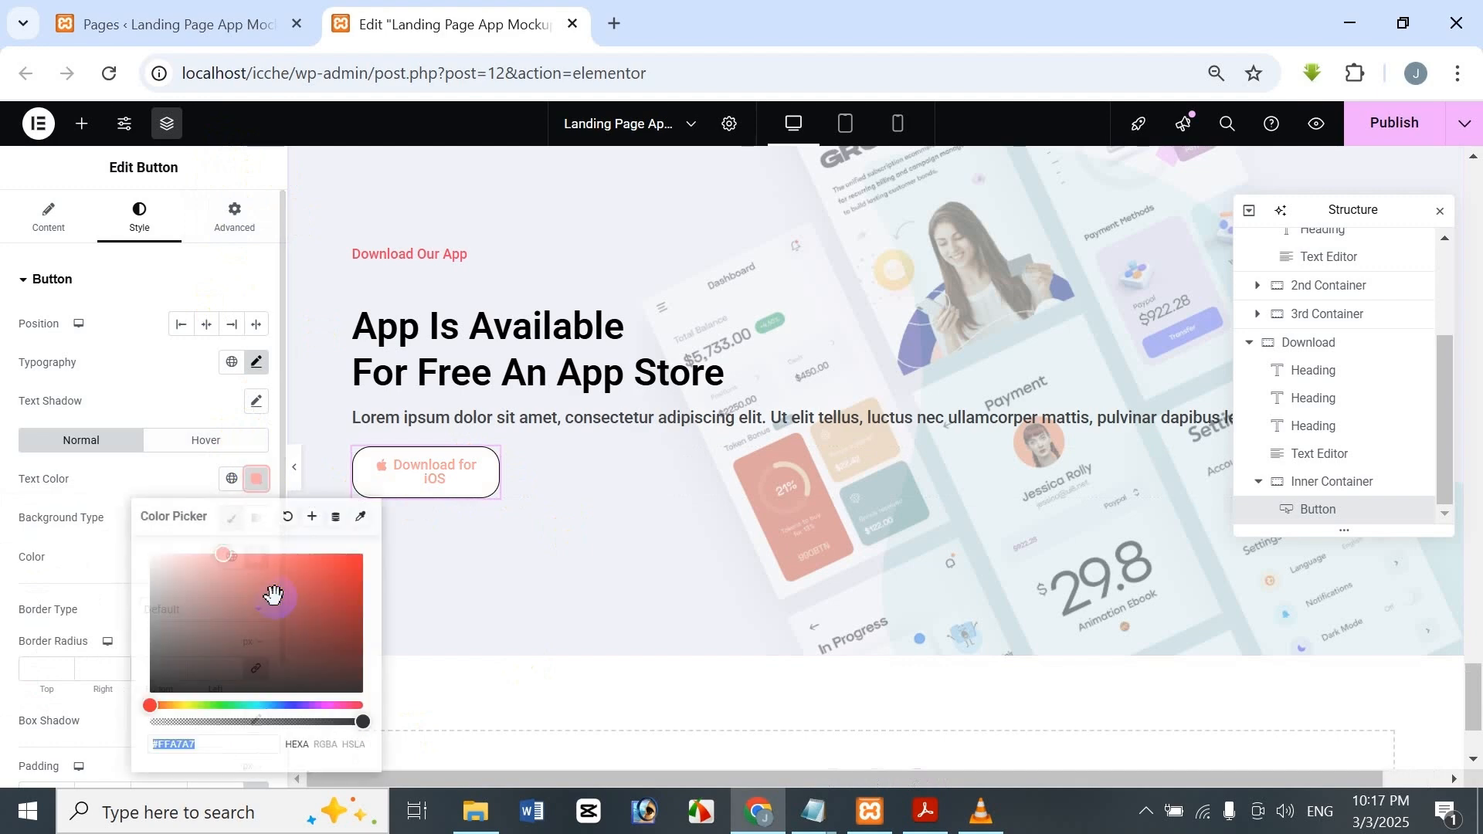
left_click_drag(271, 599, 384, 718)
left_click(322, 608)
left_click_drag(346, 588, 363, 695)
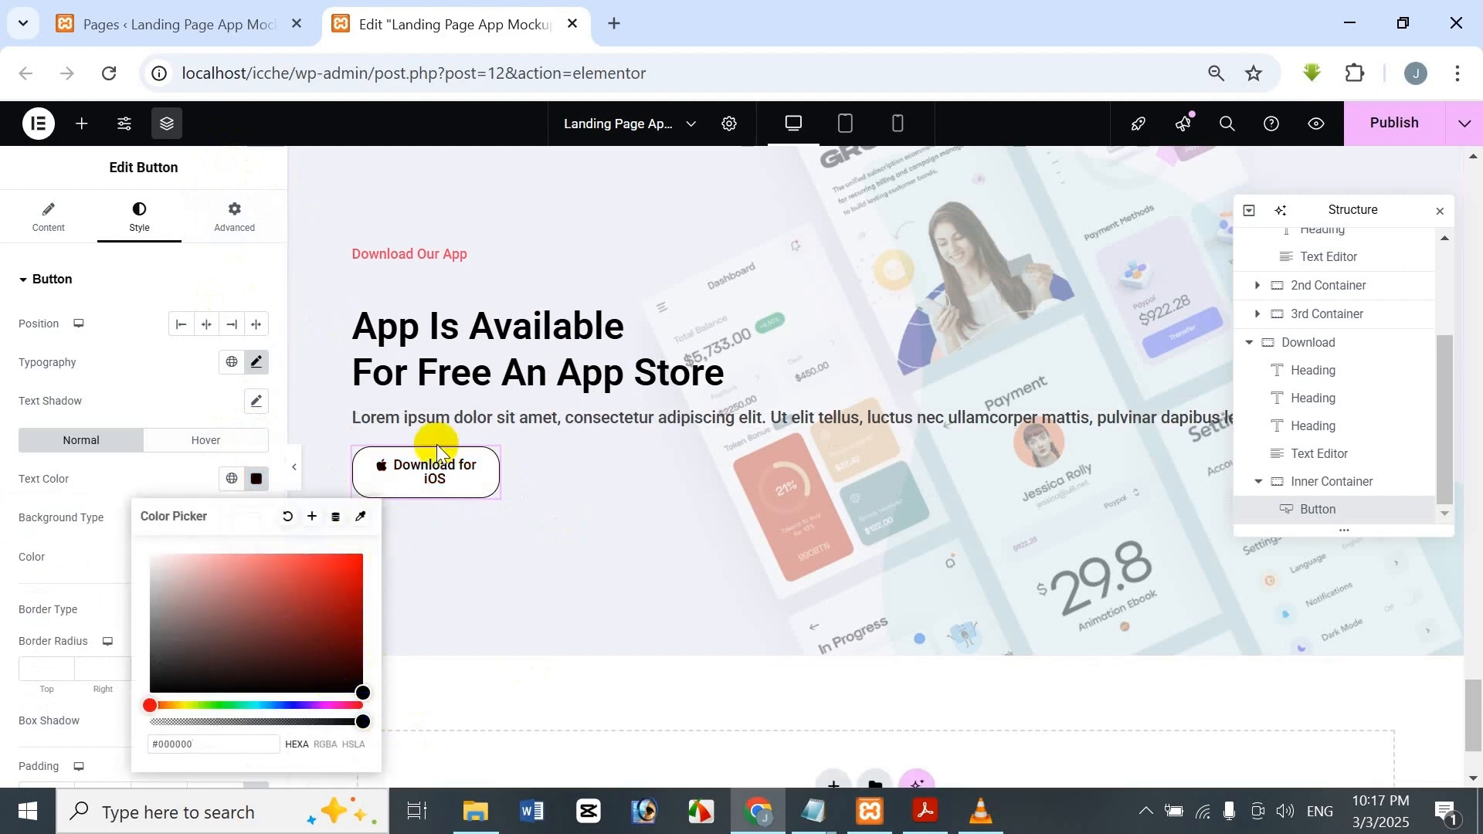
left_click(243, 167)
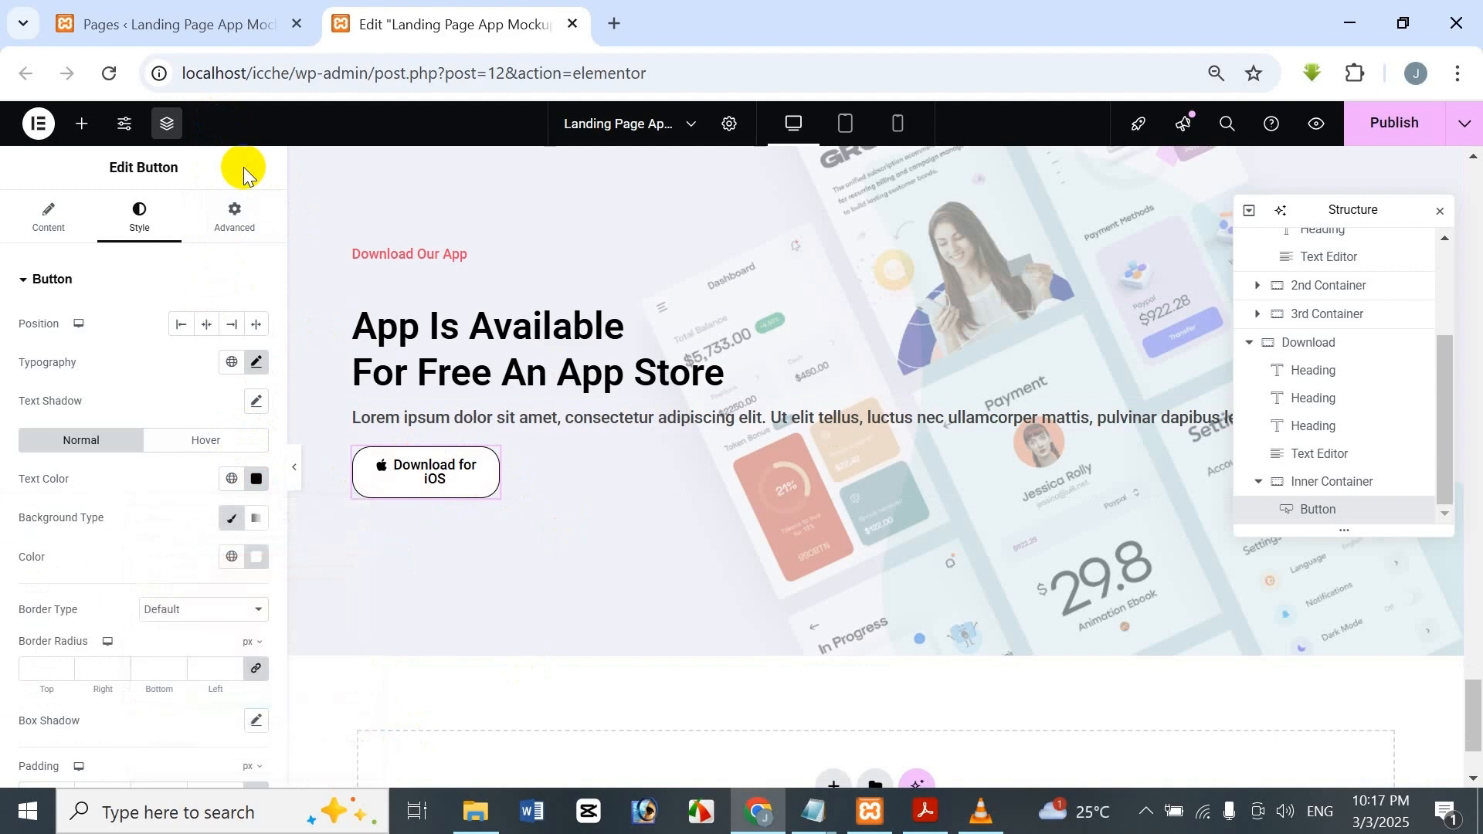
left_click(257, 556)
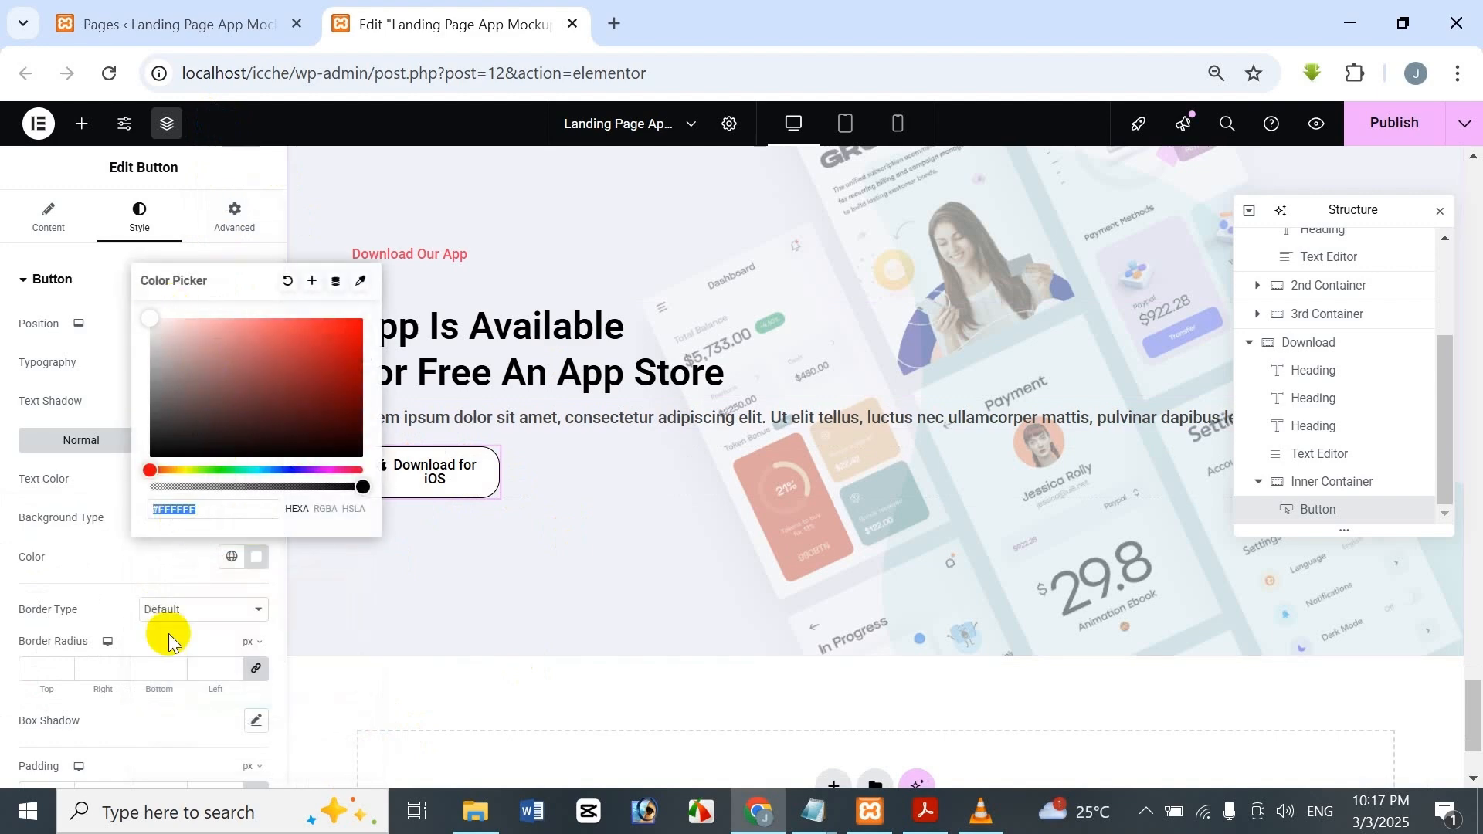
left_click(130, 535)
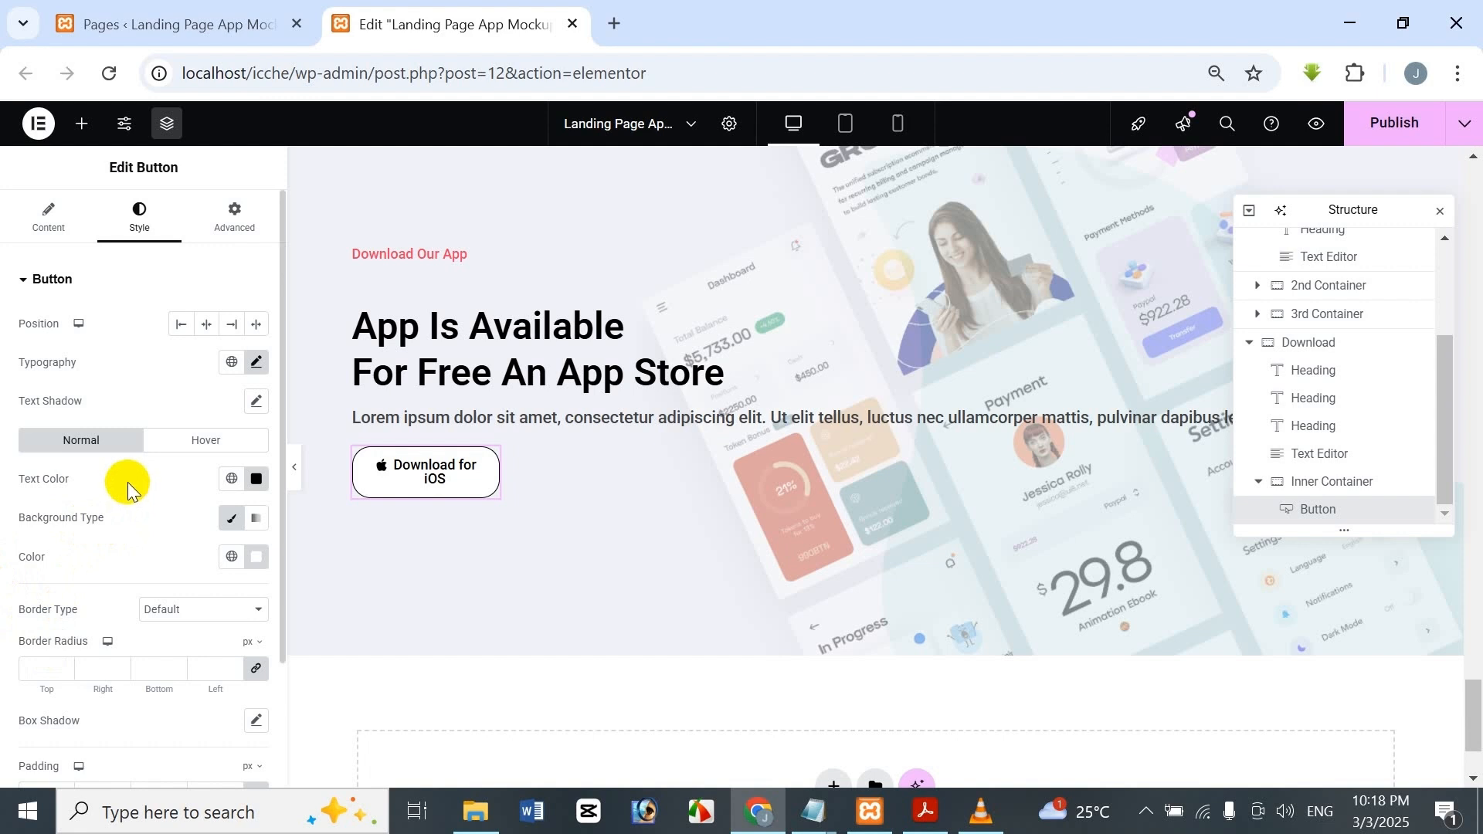
Give the button a solid border 2 px wide on all sides in black (#000000).
left_click(194, 615)
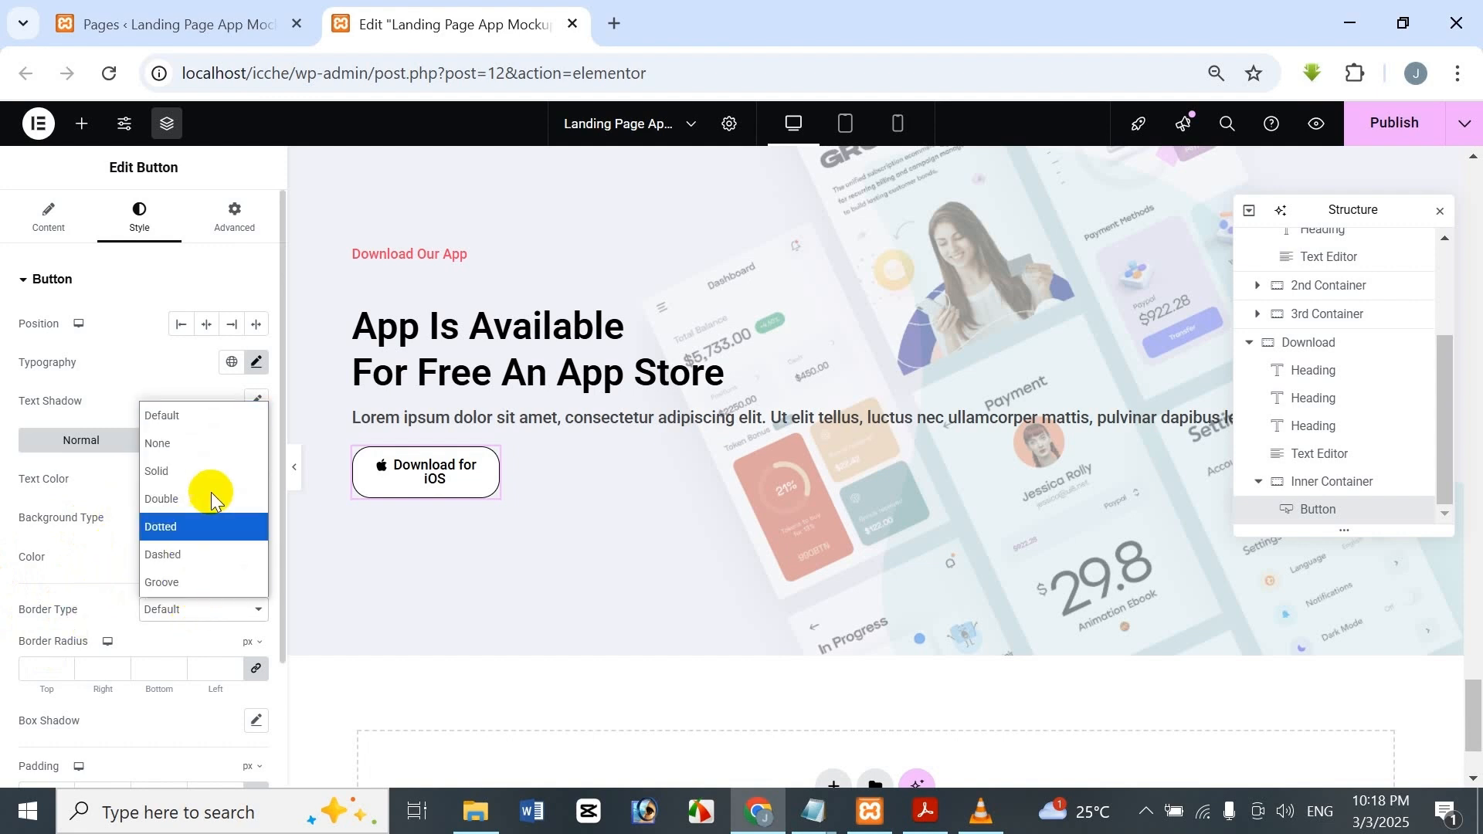
left_click(206, 471)
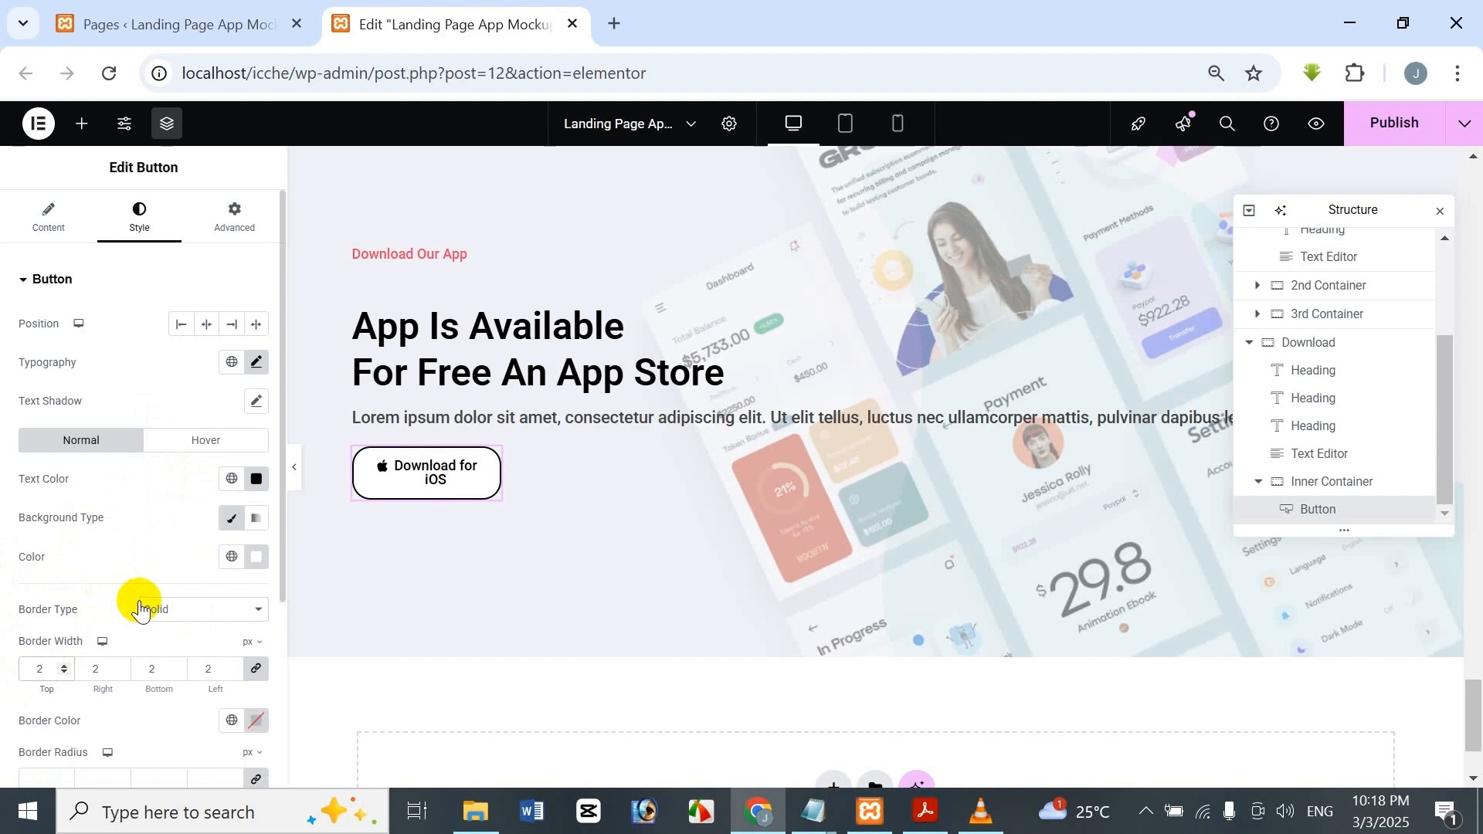
left_click(255, 719)
left_click_drag(310, 596, 384, 674)
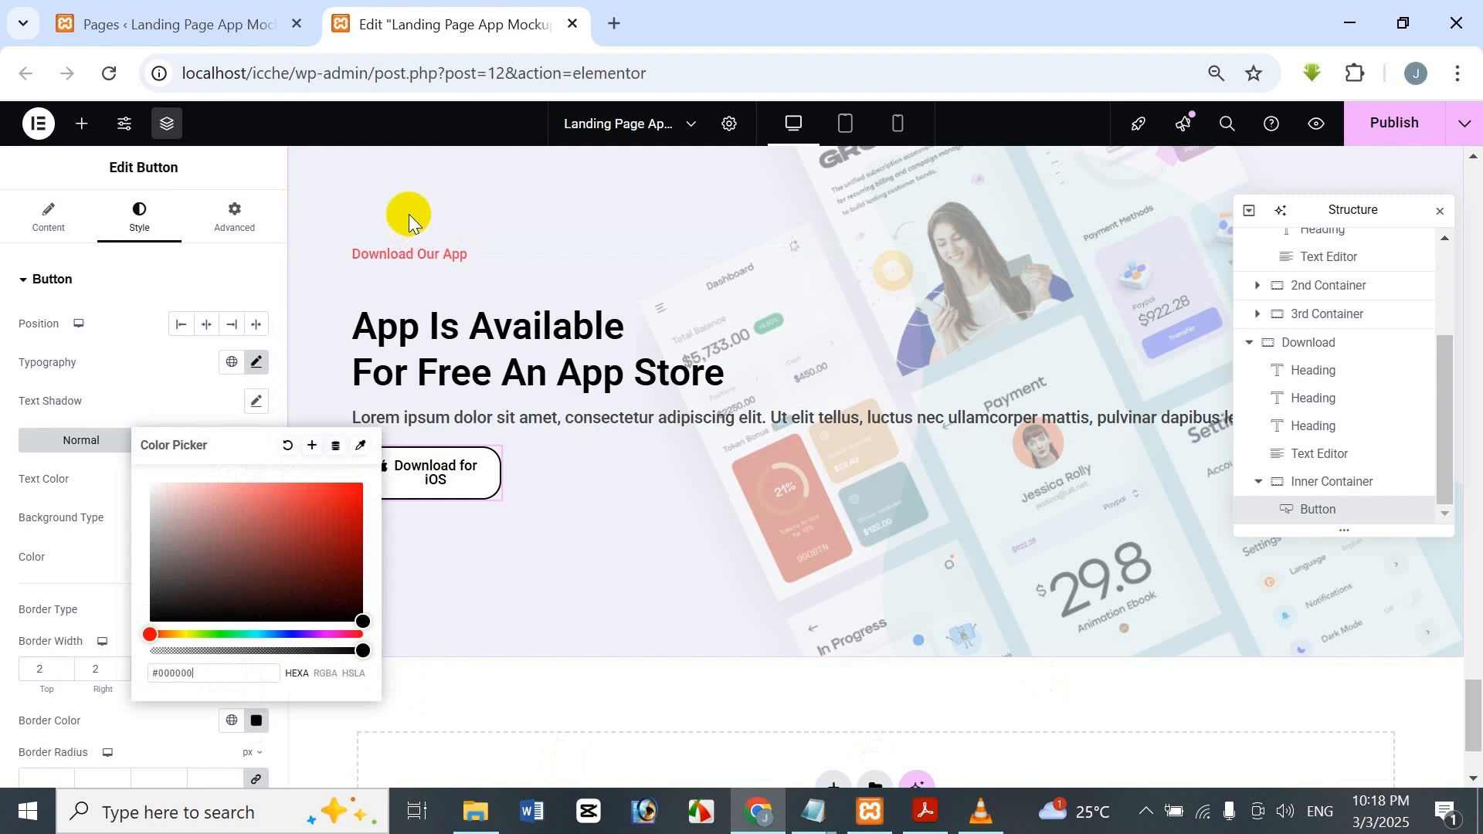
left_click(219, 126)
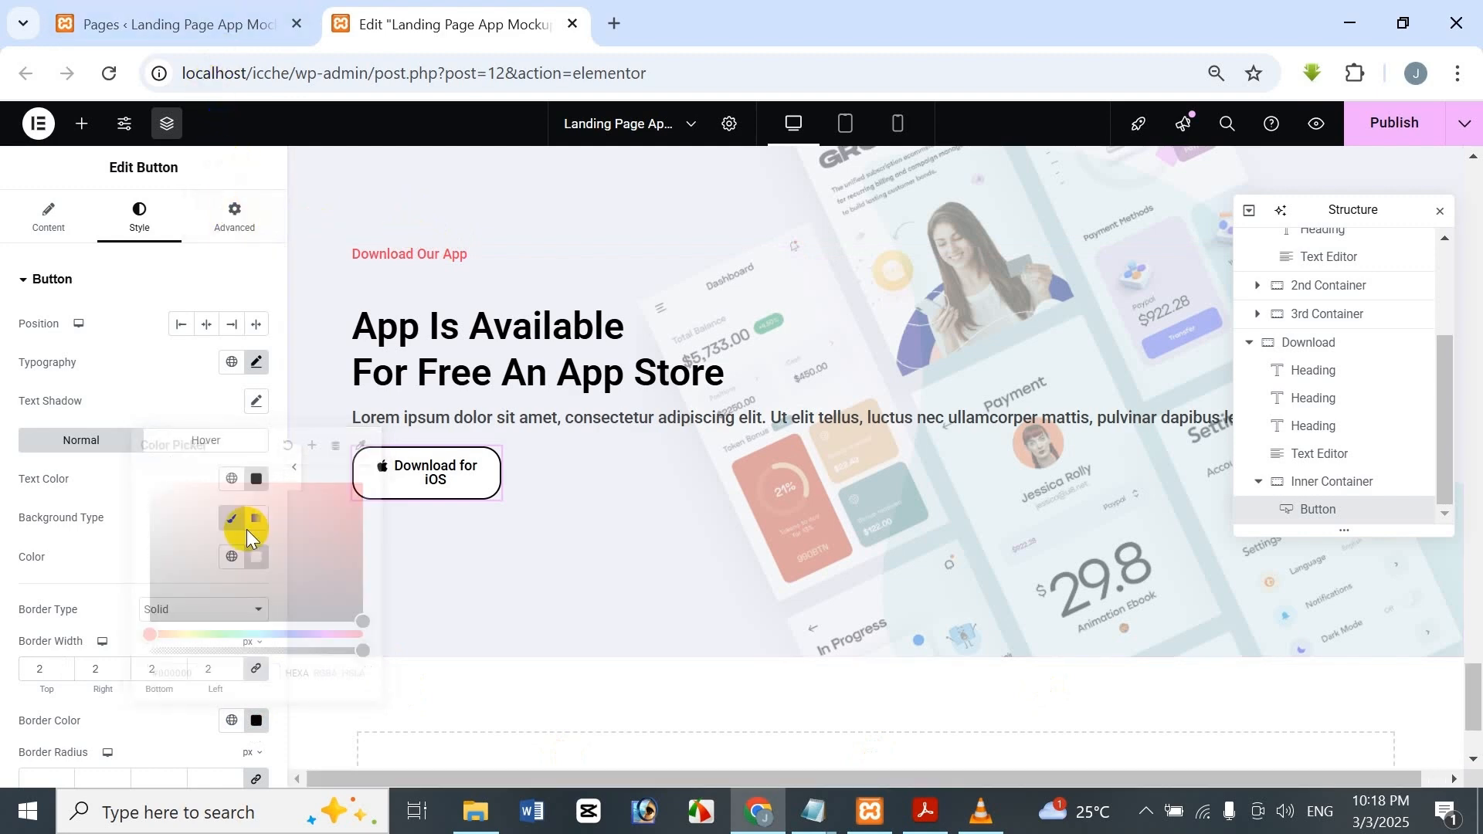
Set the button's border radius to 15 px and its padding to 15 px on all sides.
scroll(154, 697, "down", 2)
scroll(155, 697, "down", 2)
left_click(60, 670)
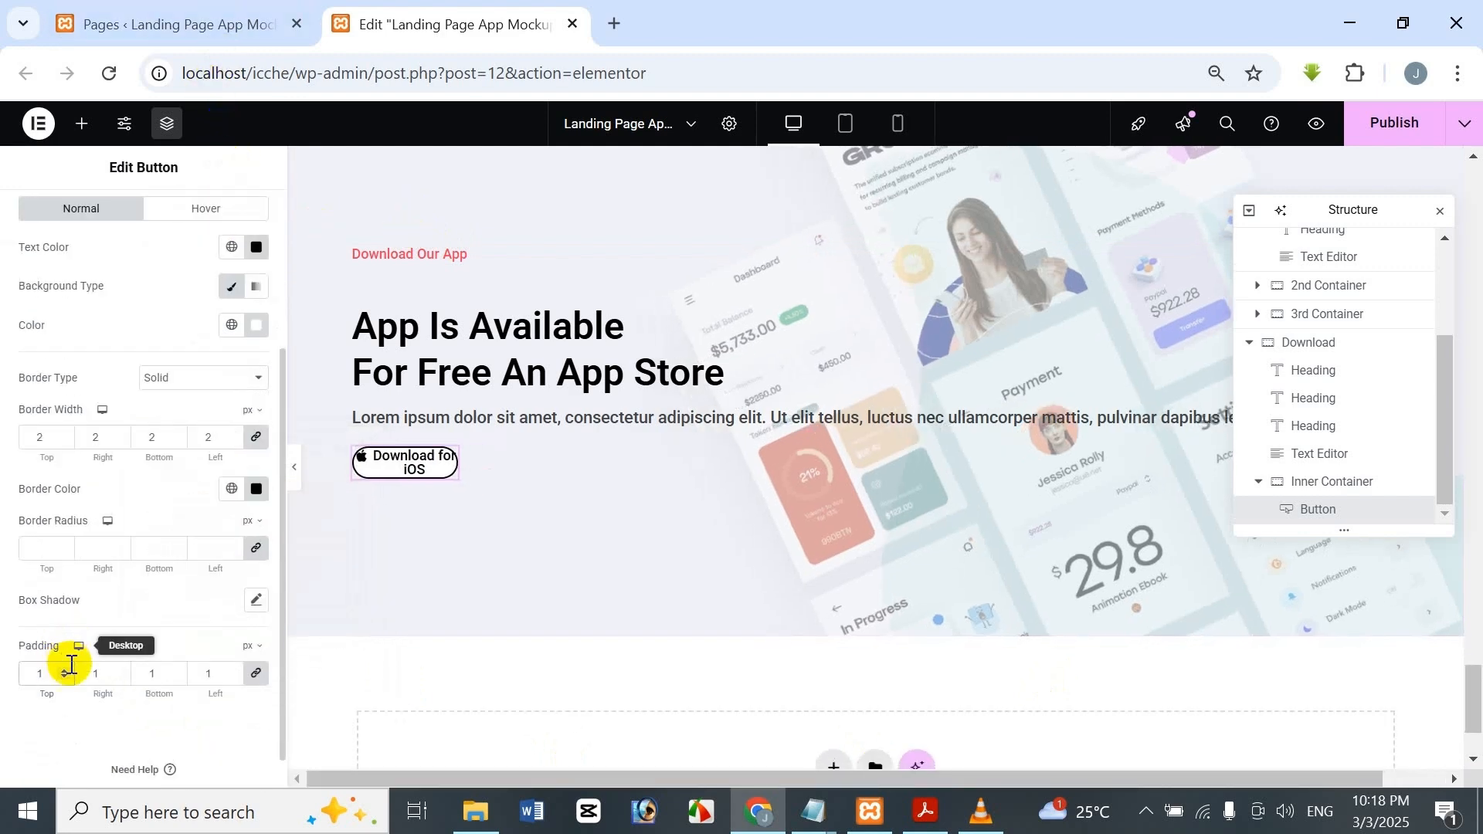
key("BackSpace")
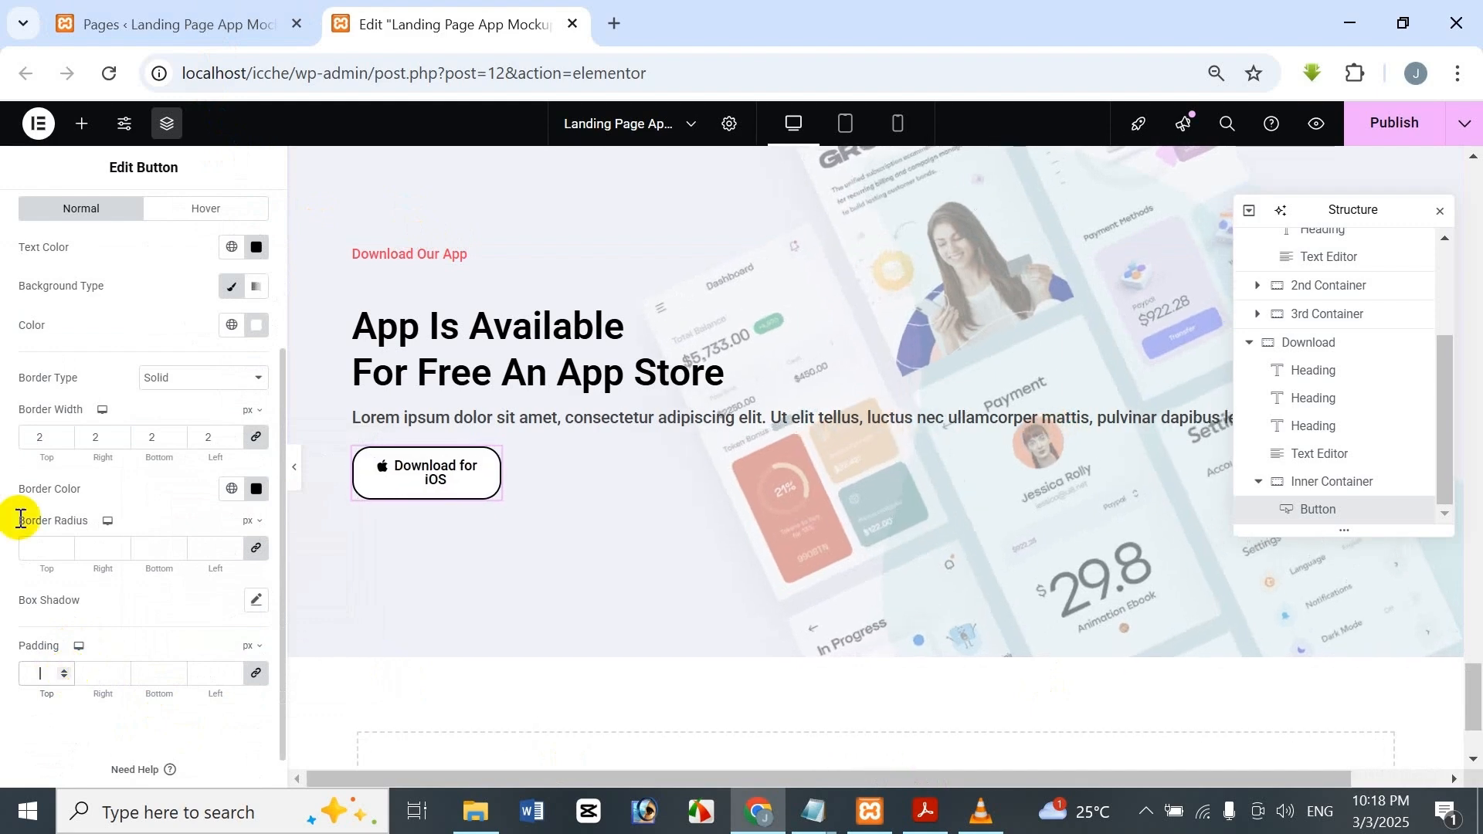
left_click(42, 550)
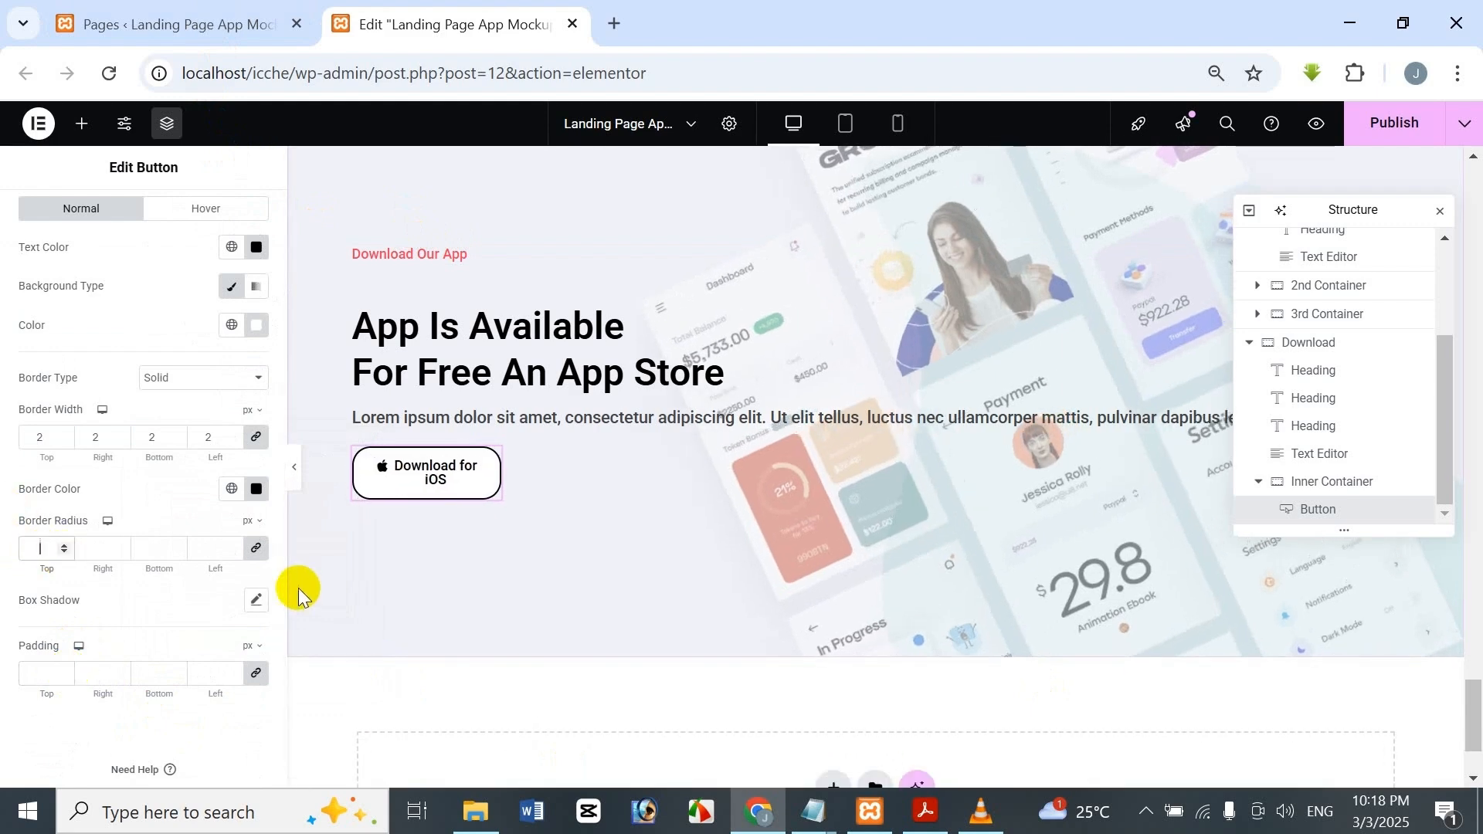
type("15")
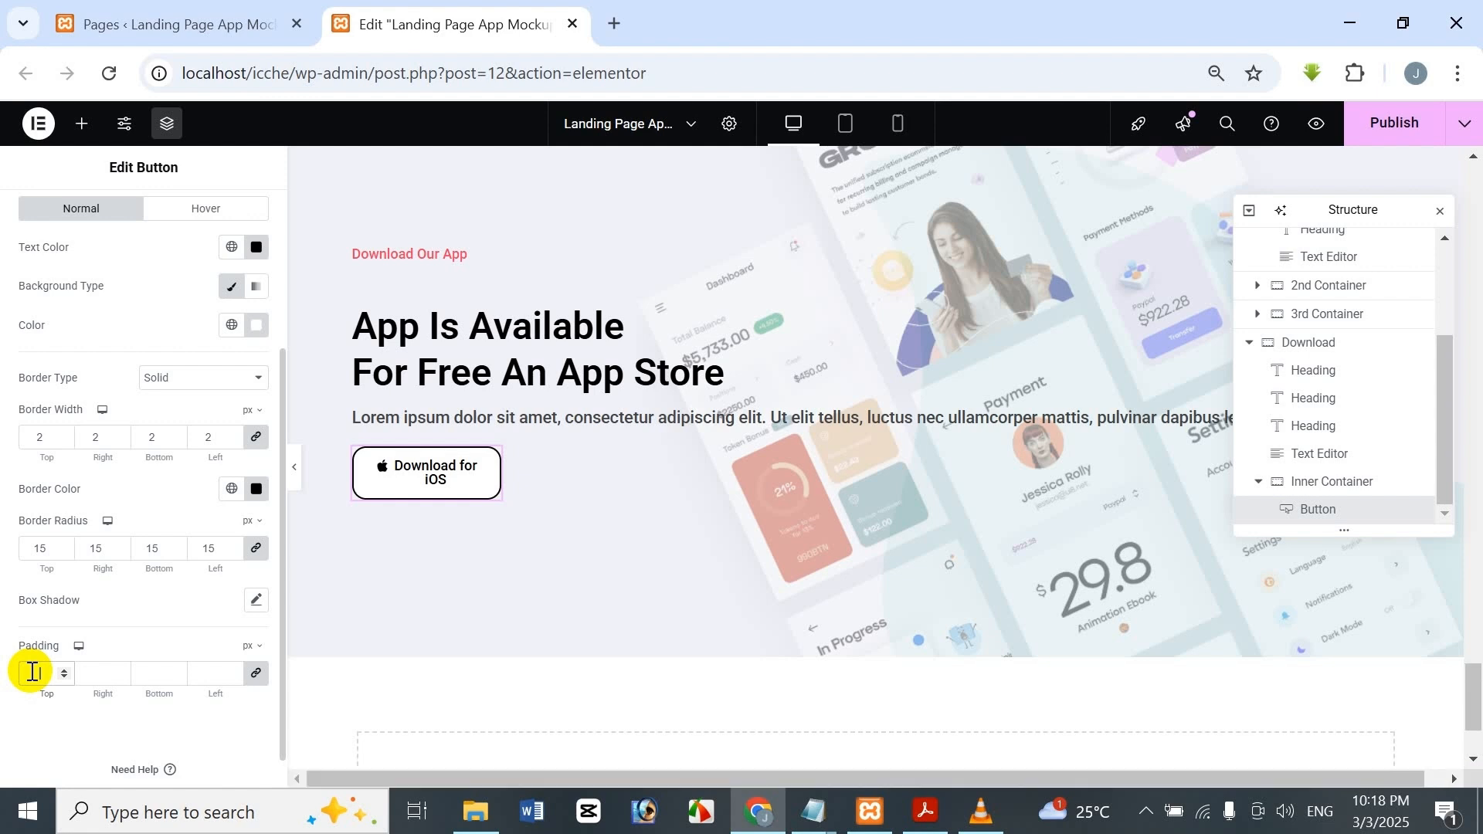
type("15")
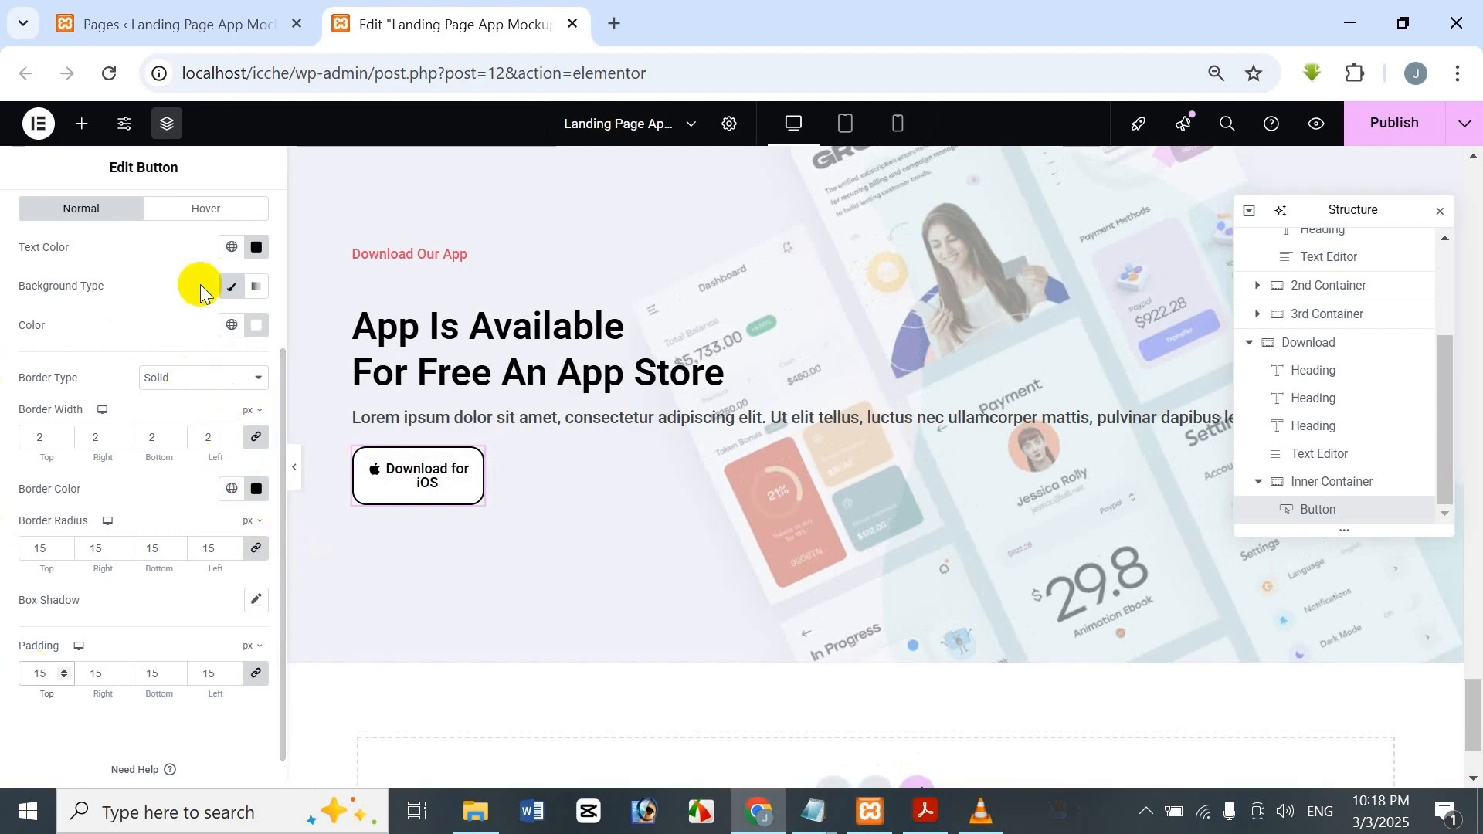
Check the button's hover text color, set its hover background color to black (#000000), and test the button on the page.
left_click(218, 205)
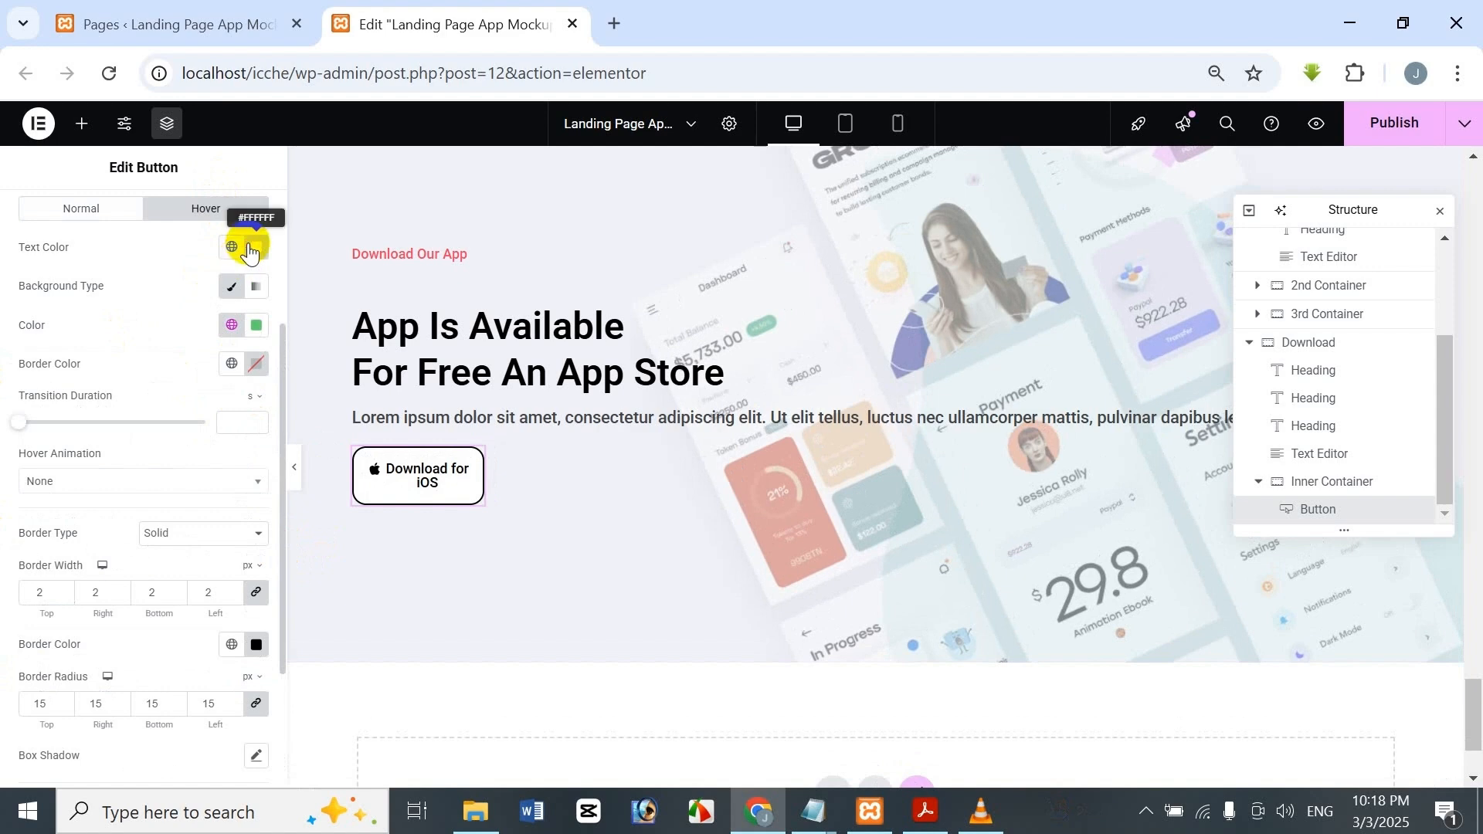
left_click(248, 245)
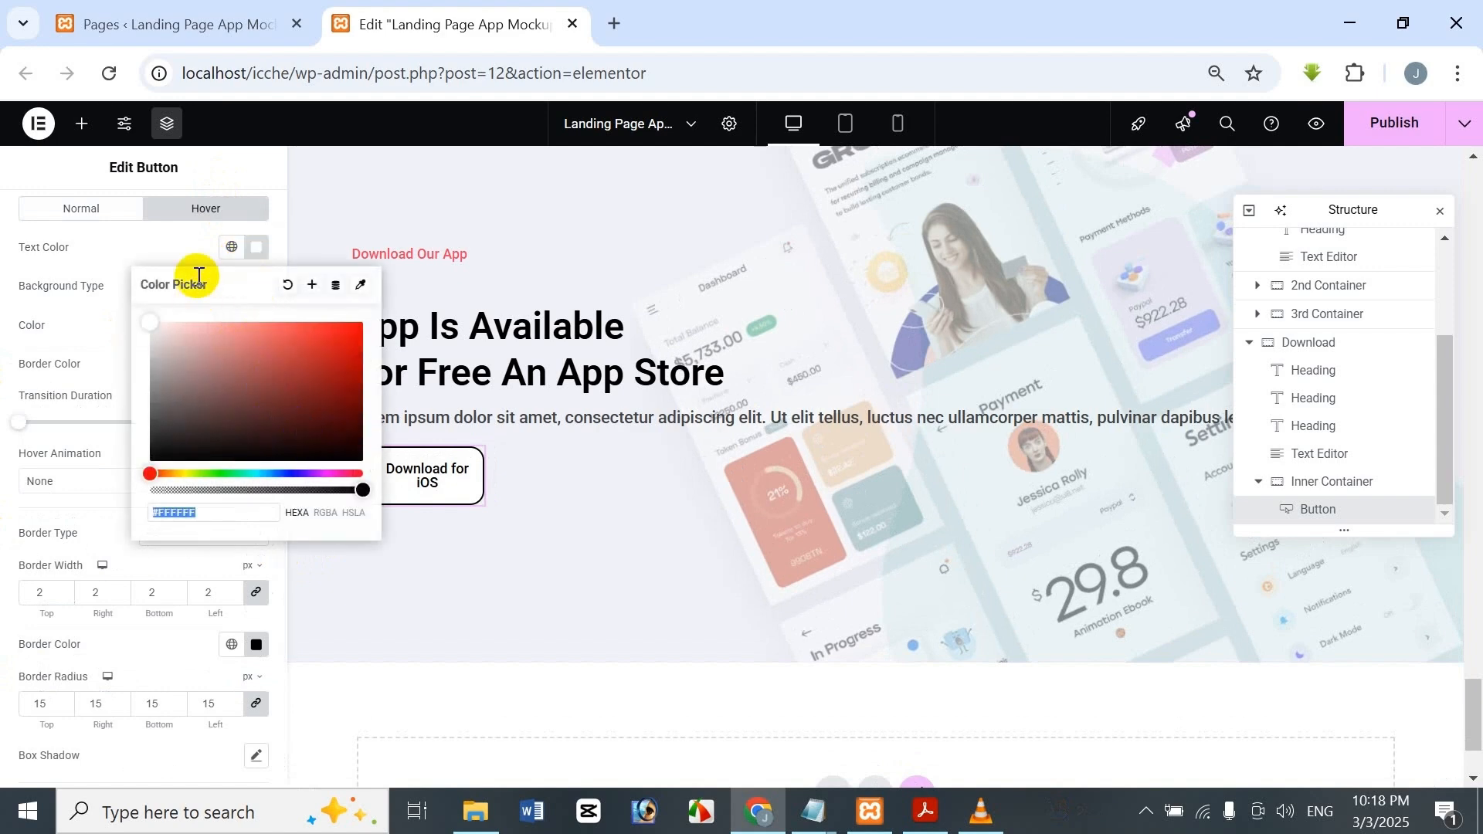
left_click(248, 165)
left_click(256, 327)
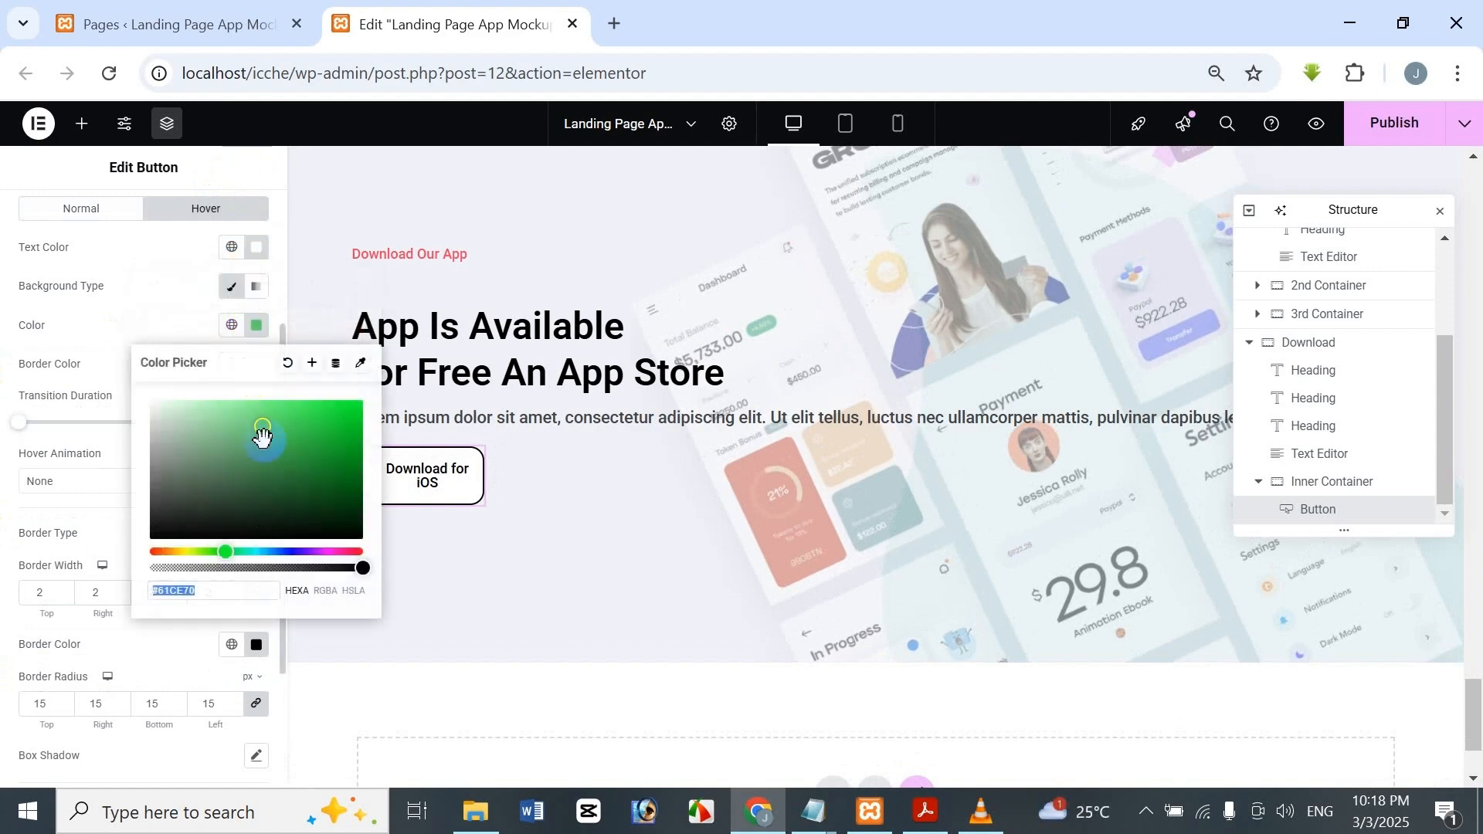
left_click_drag(262, 430, 367, 545)
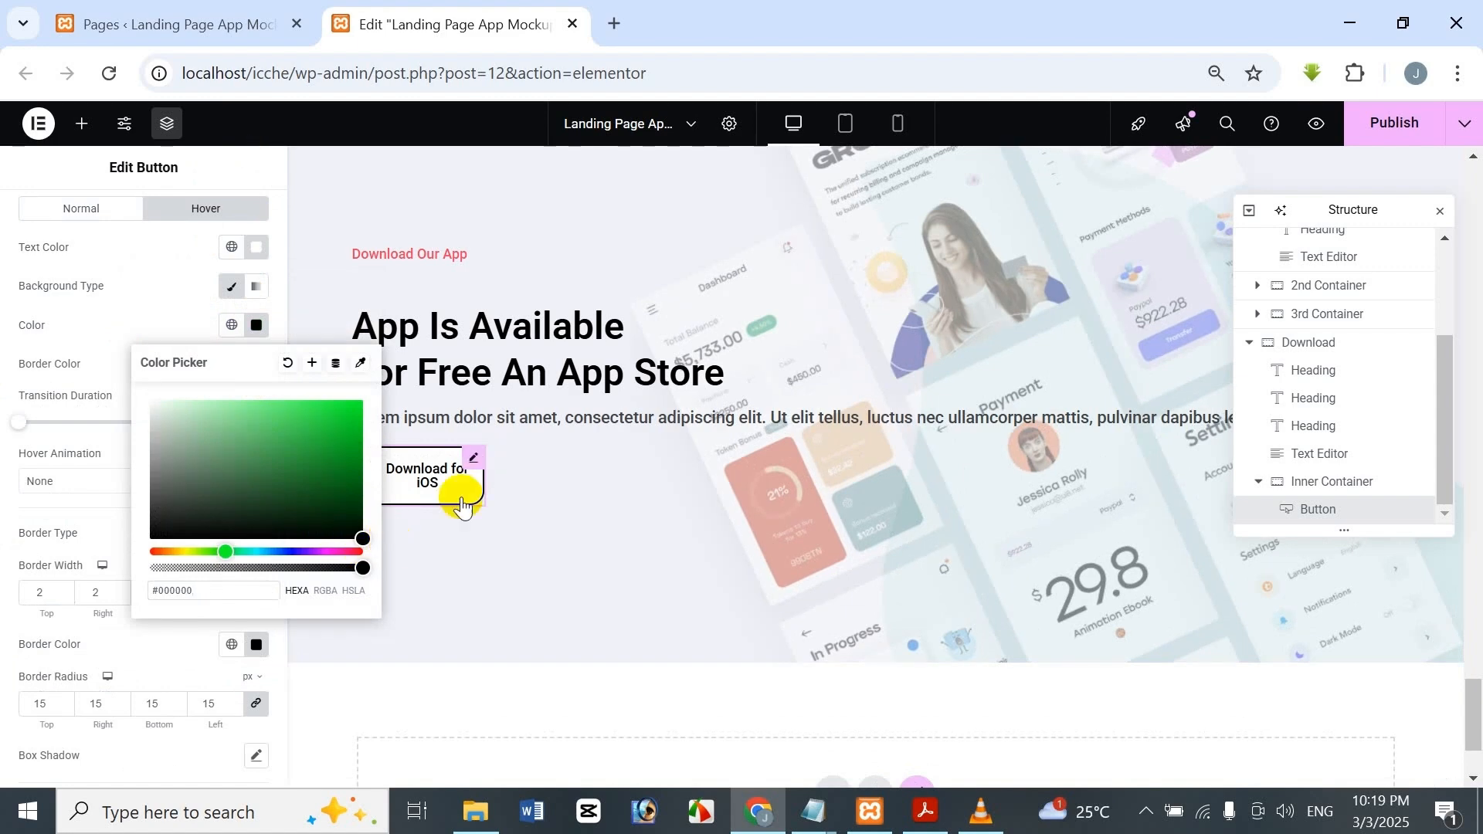
left_click(243, 170)
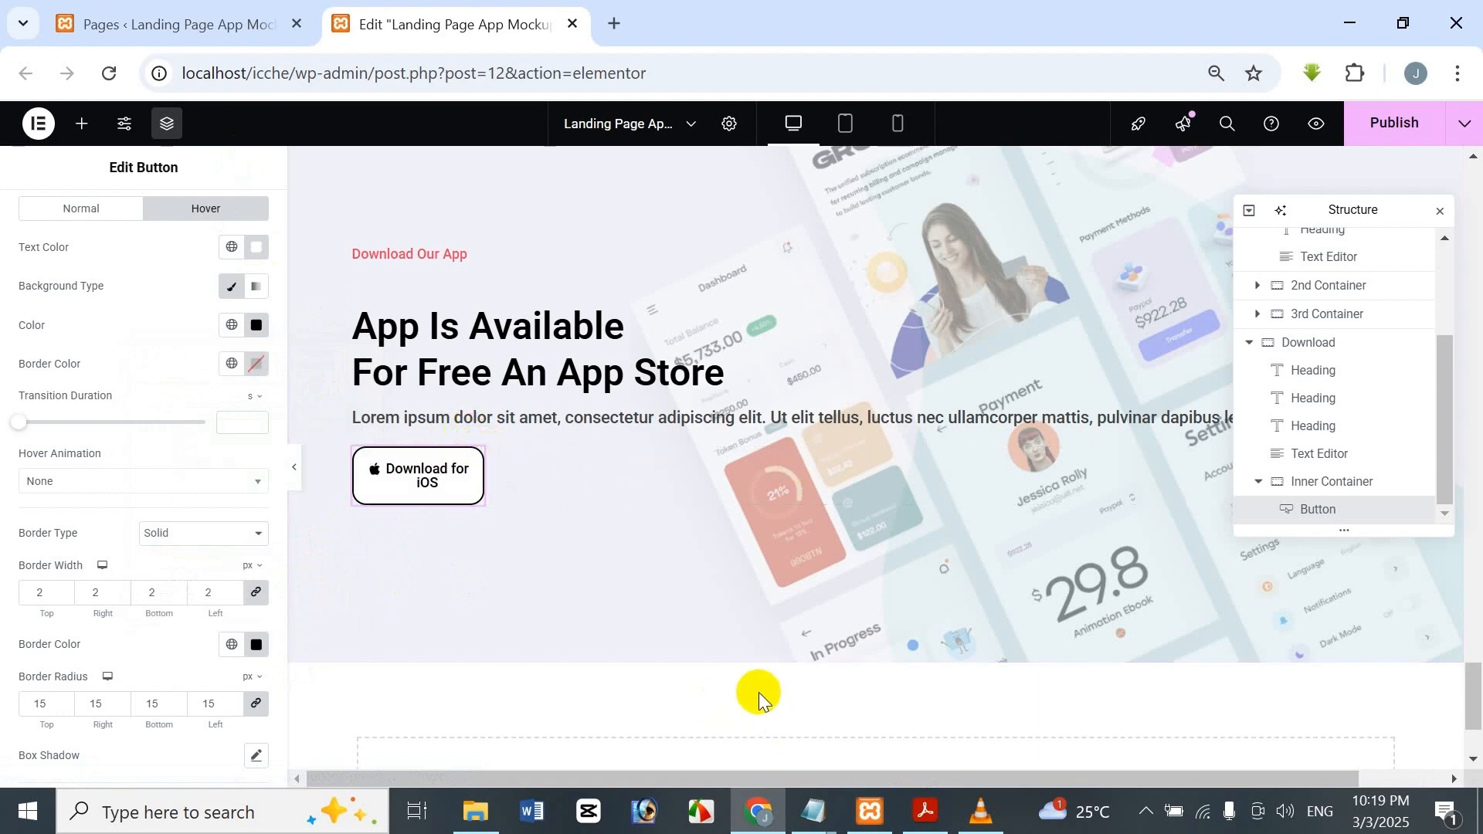
left_click(433, 481)
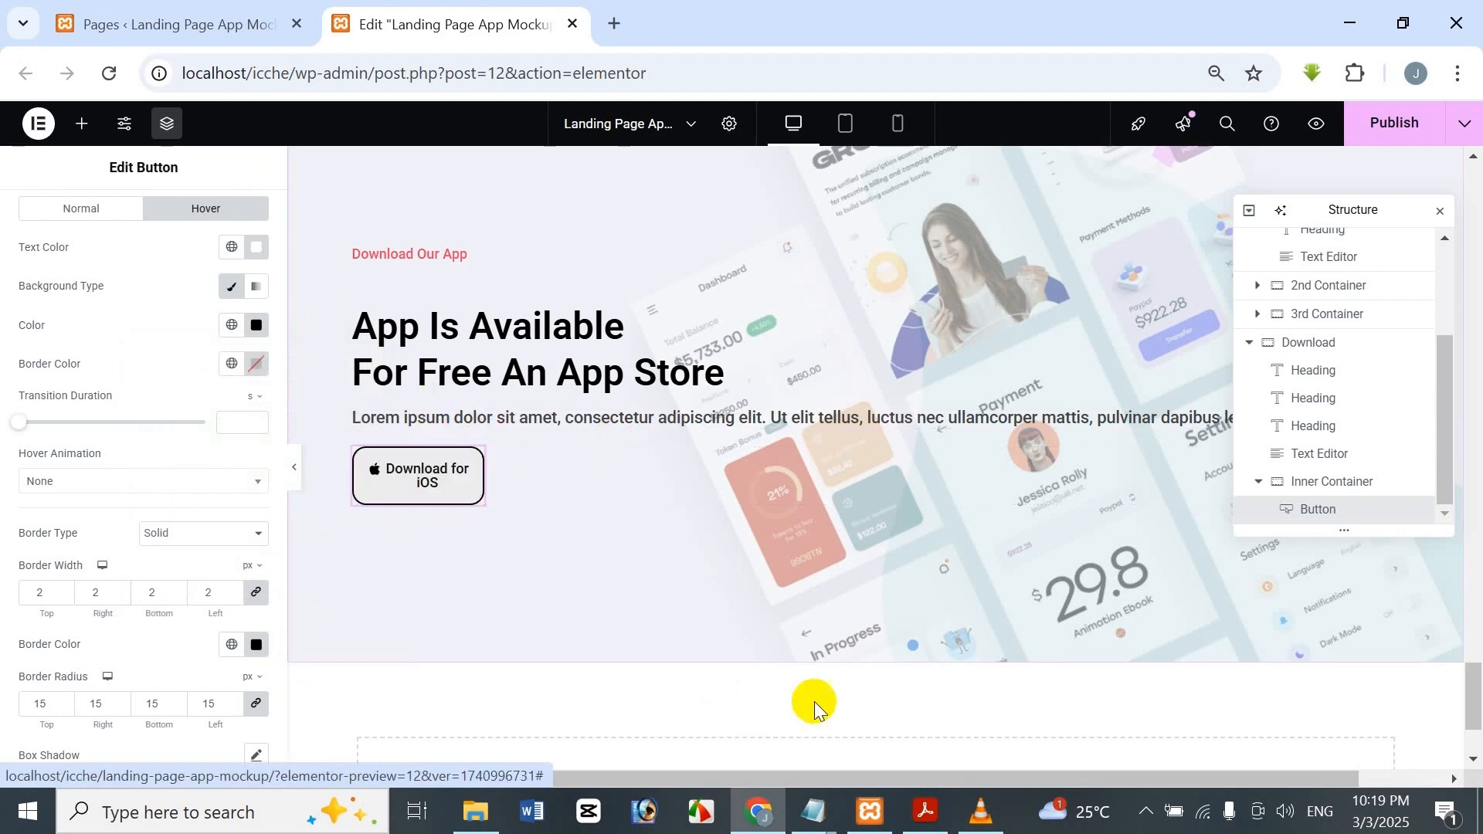
Switch to the Custom CSS Code file in Notepad and copy the whole Download Button CSS block.
mouse_move(815, 809)
left_click(1076, 672)
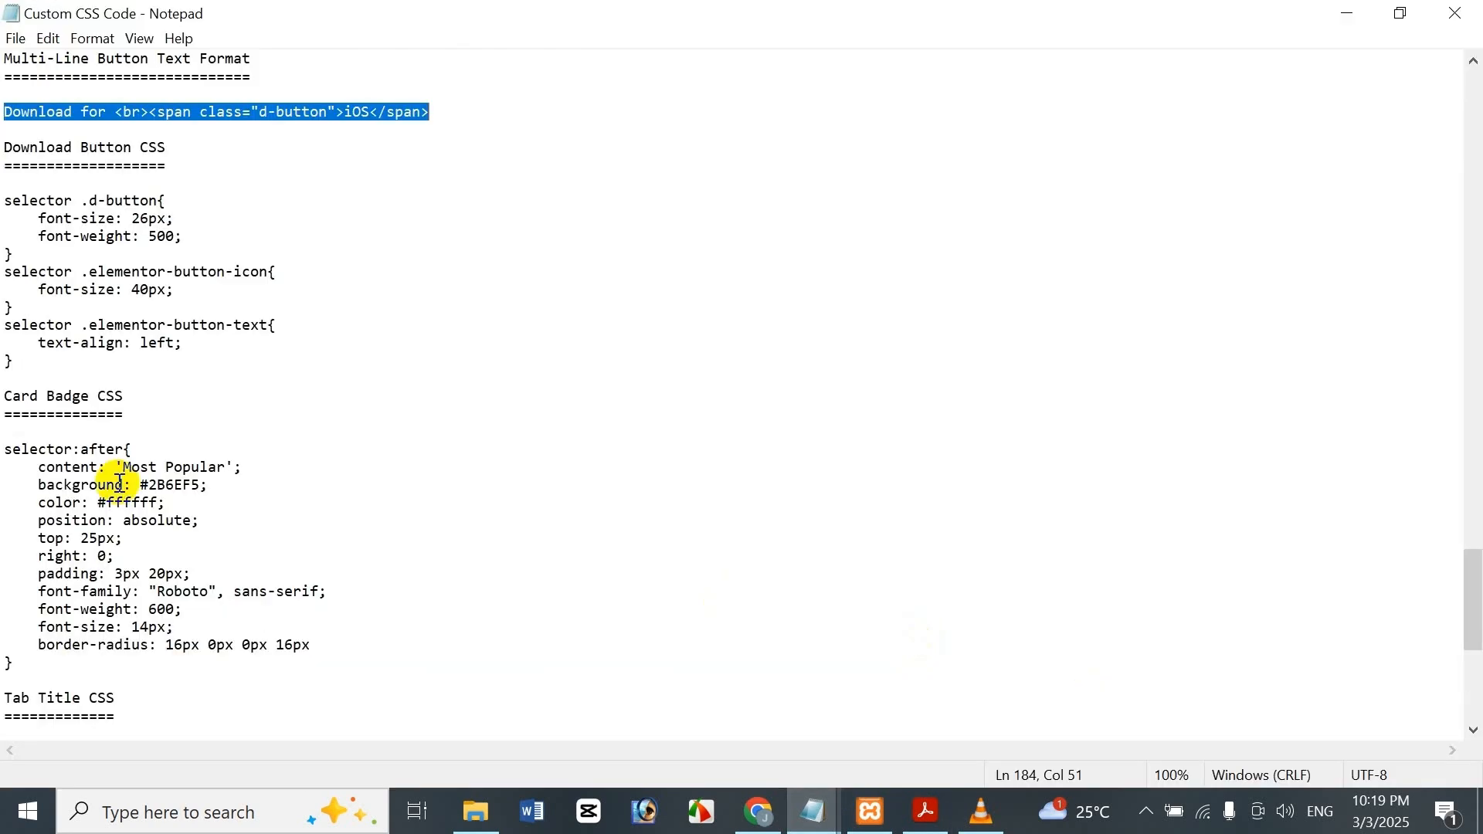
left_click_drag(4, 200, 117, 356)
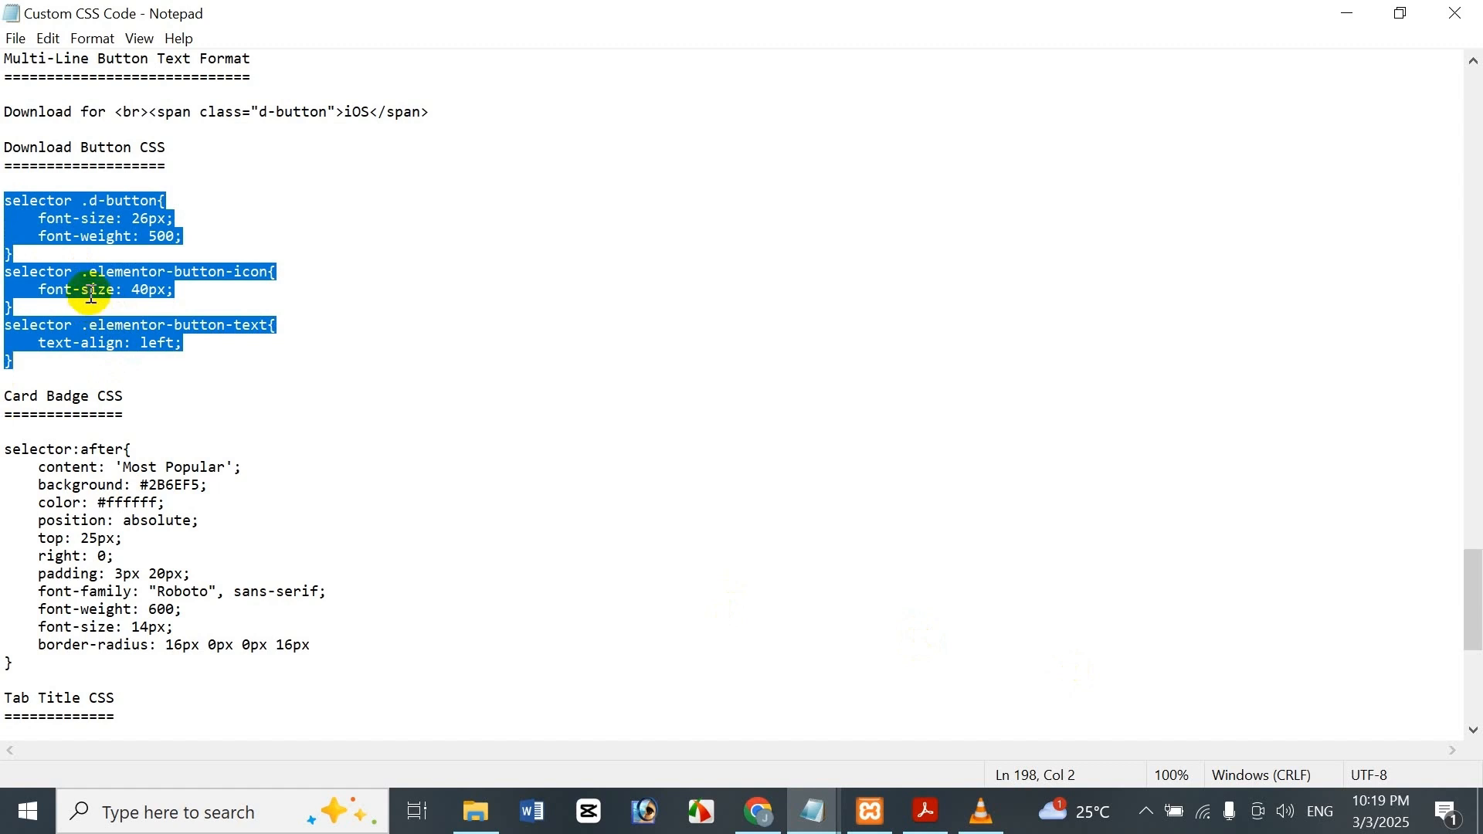
Back in Chrome, paste the Download Button CSS for .d-button, .elementor-button-icon and .elementor-button-text into the Inner Container's custom CSS.
left_click(759, 811)
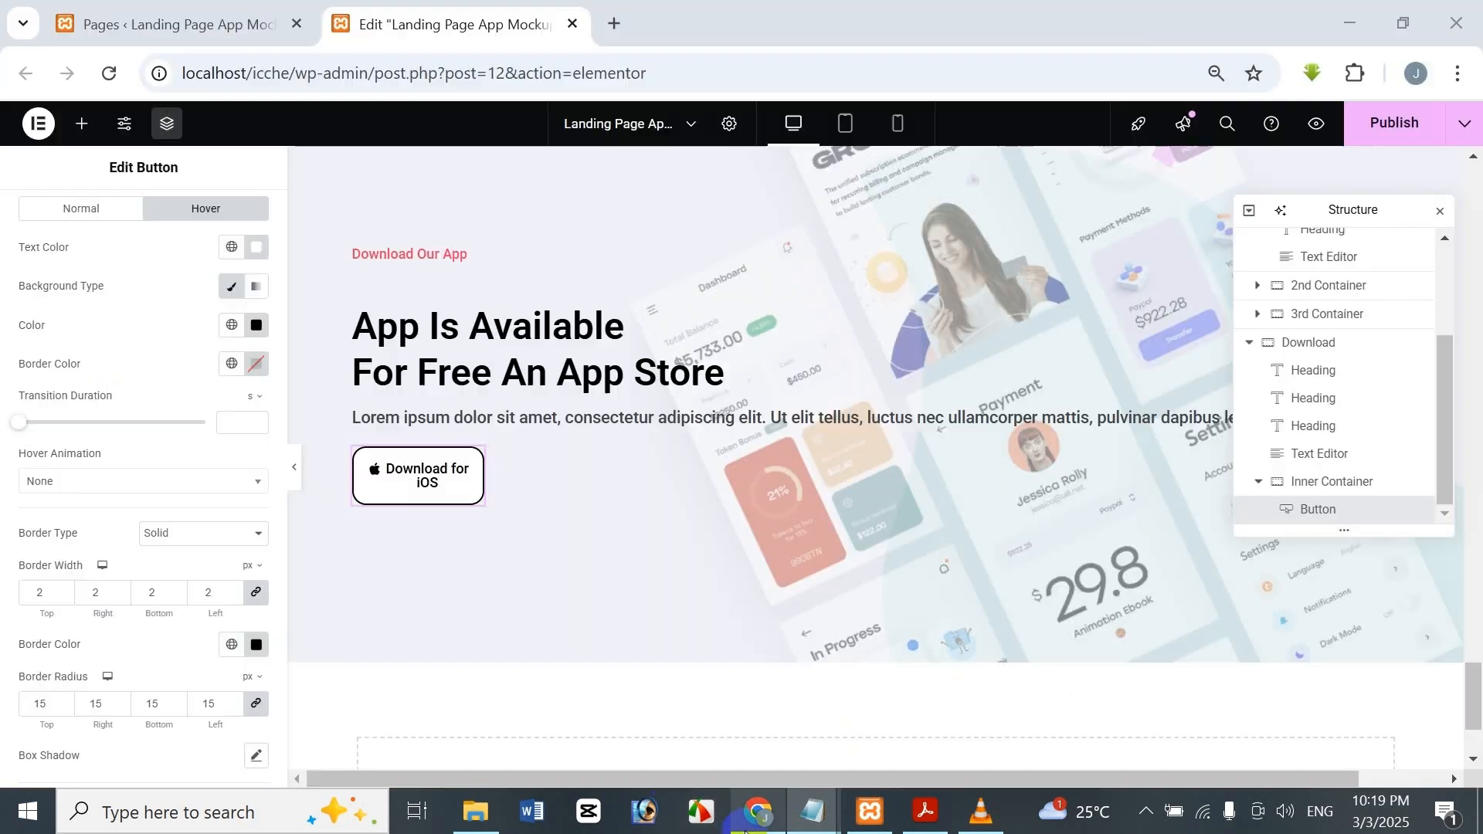
left_click(1352, 479)
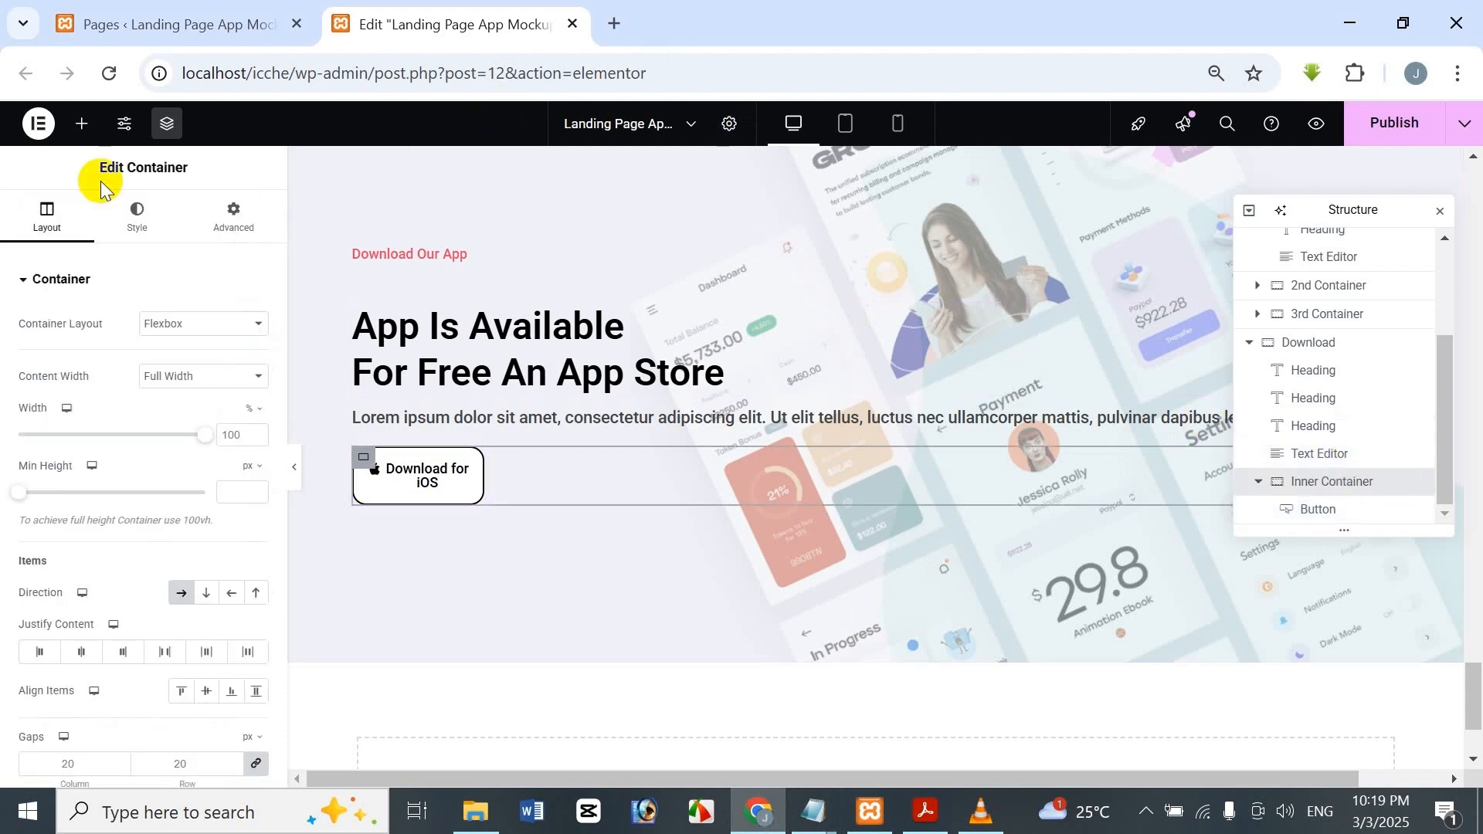
left_click(200, 242)
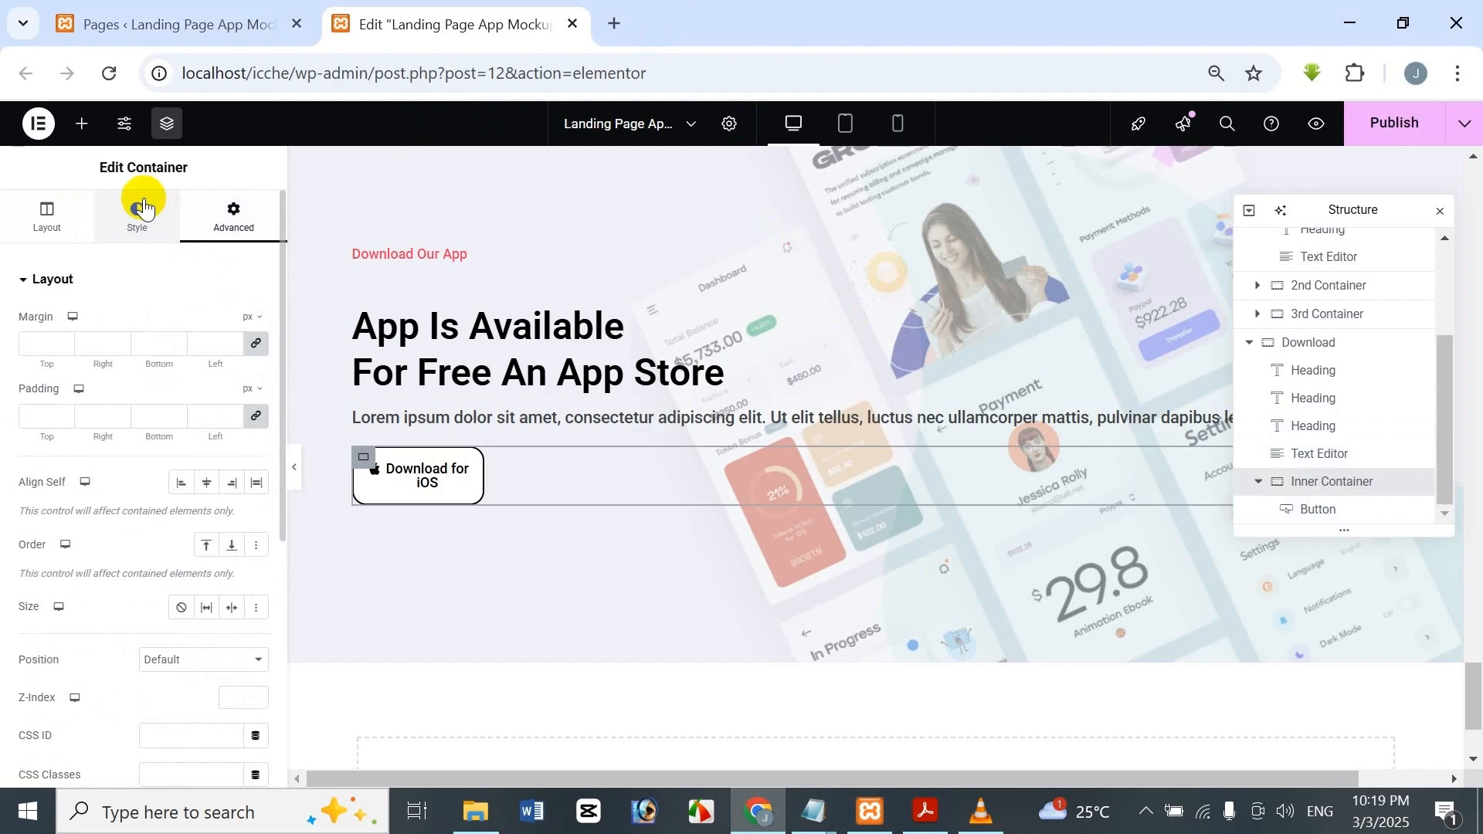
scroll(101, 502, "down", 5)
left_click(126, 651)
left_click(130, 566)
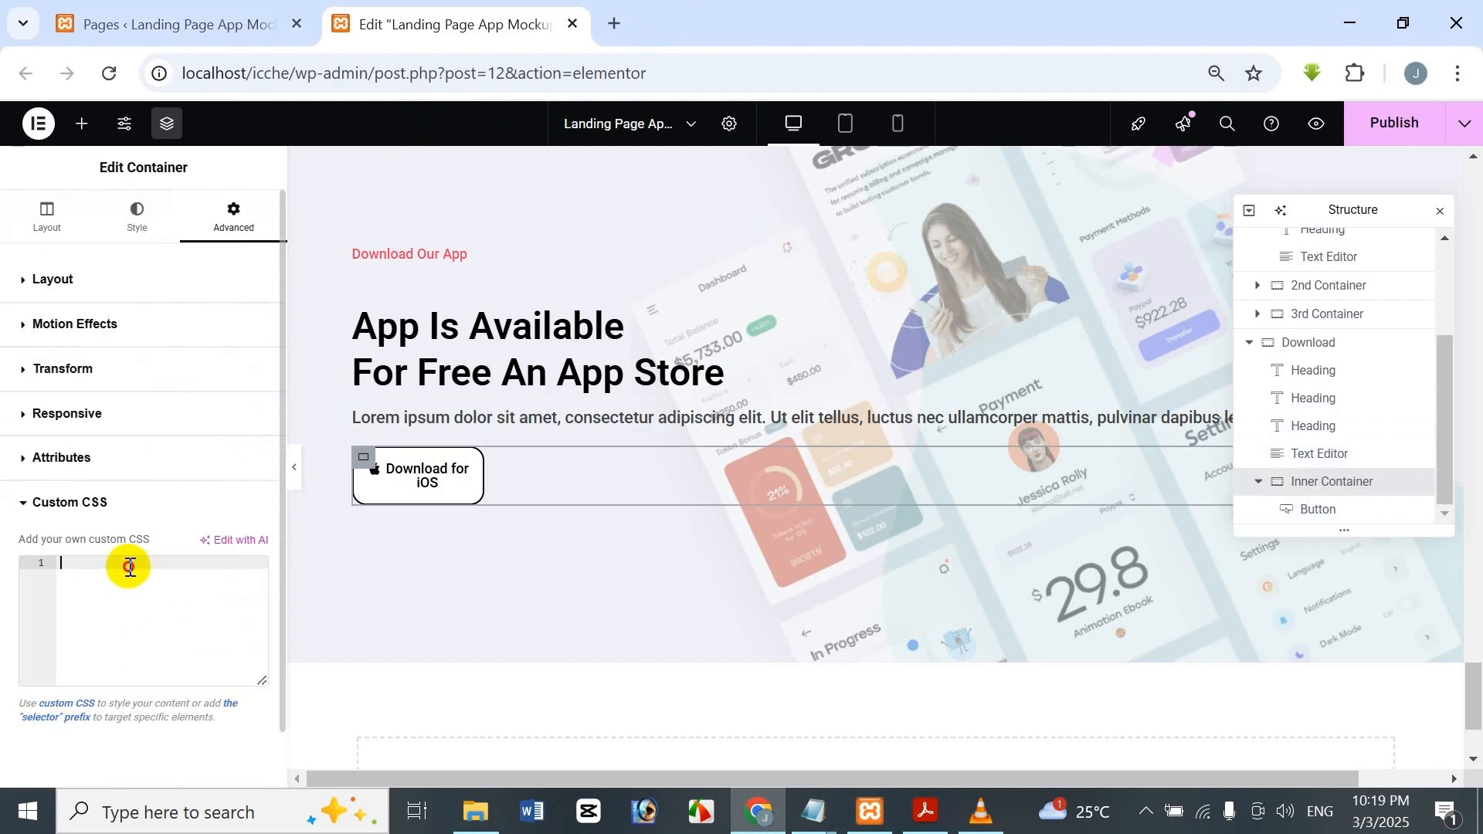
type("selector .e-button{     font-size: 26px;     font-weight: 500; } selector .elementor-button-icon{     font-size: 40px; } selector .elementor-button-text{     text-align: left; }")
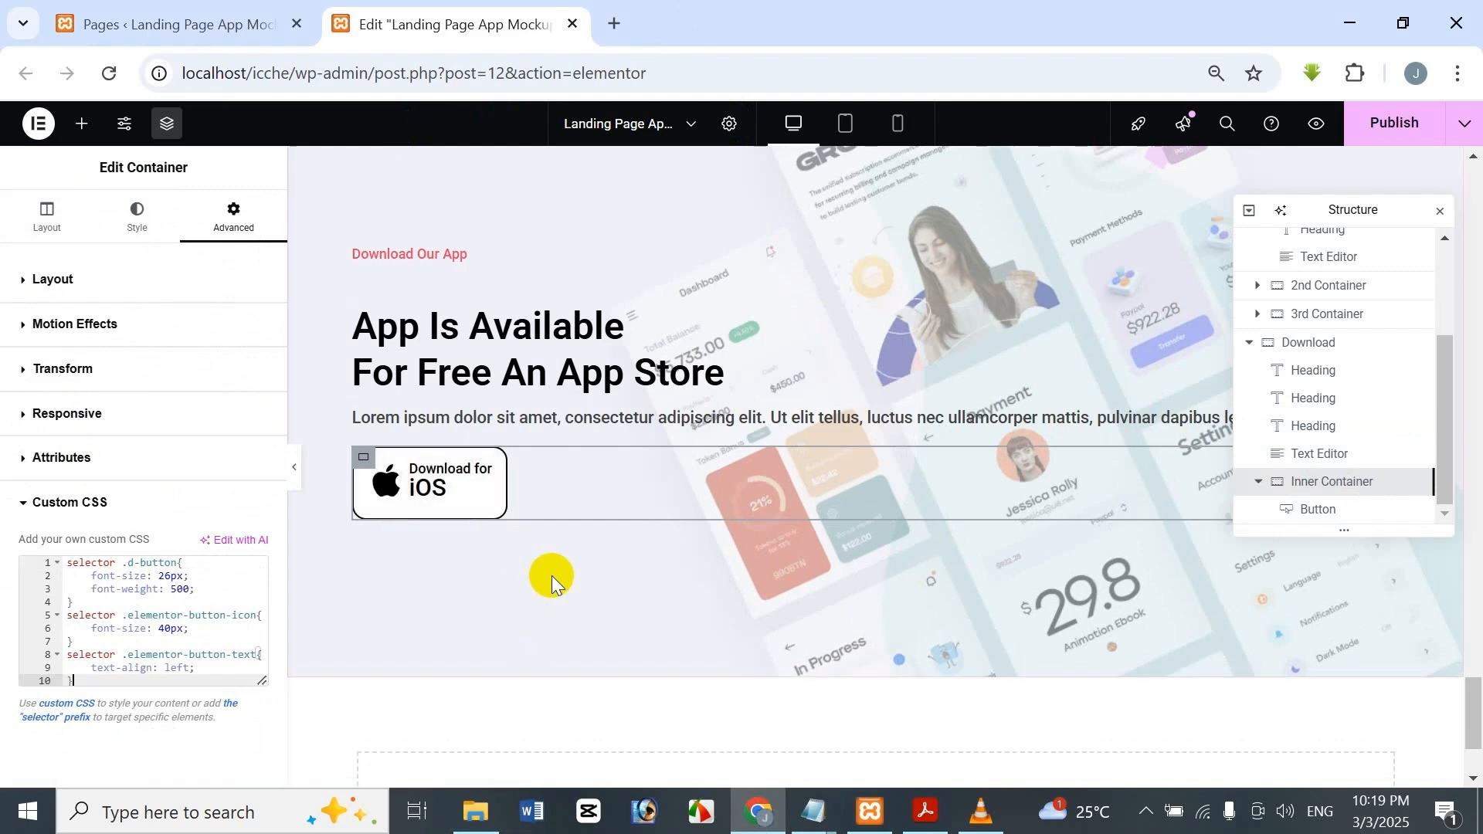
Clear the Inner Container's custom CSS to compare the button without it, and undo the deletion.
key("ctrl+a")
key("BackSpace")
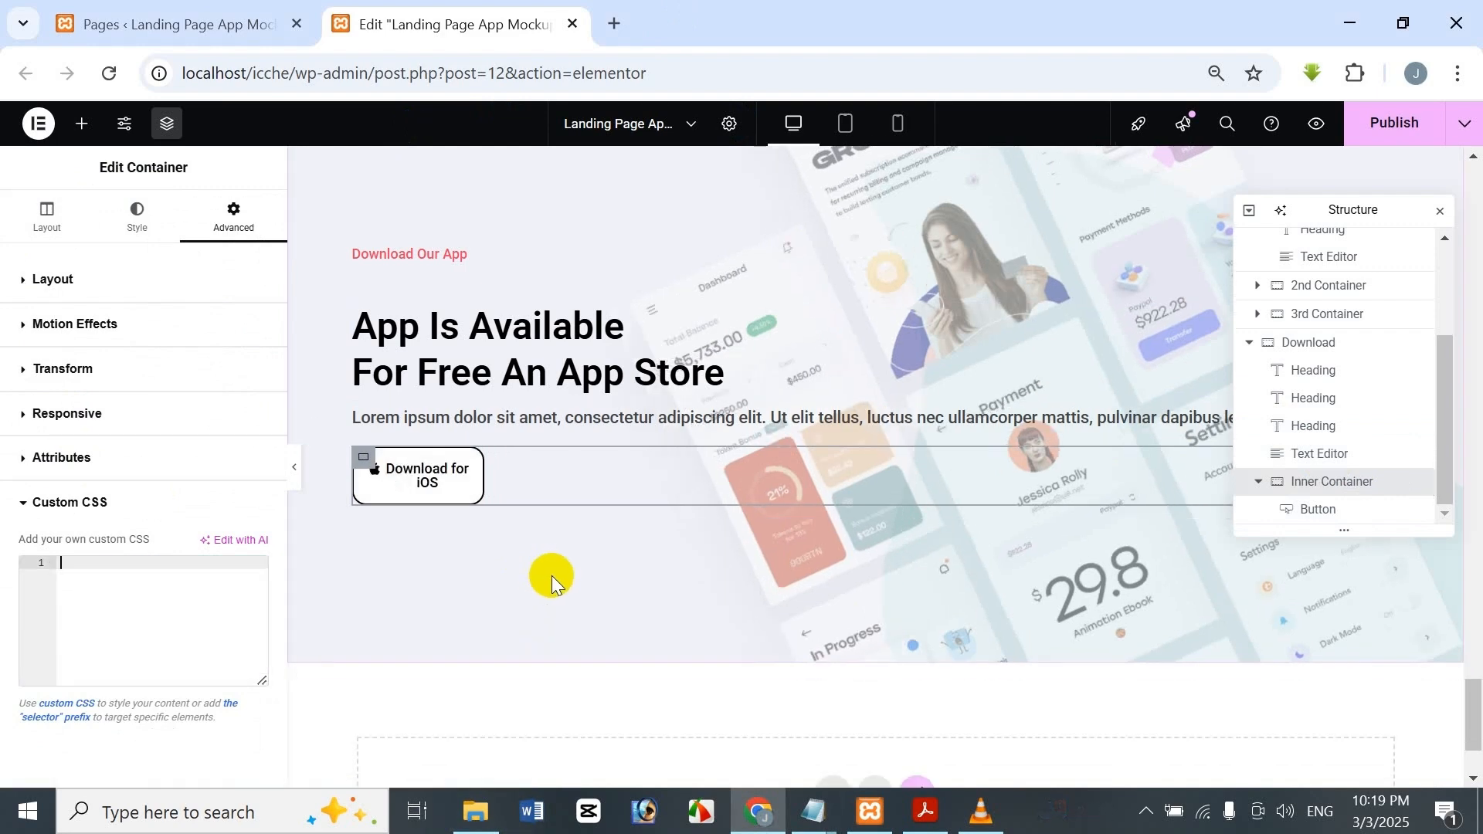
key("ctrl+z")
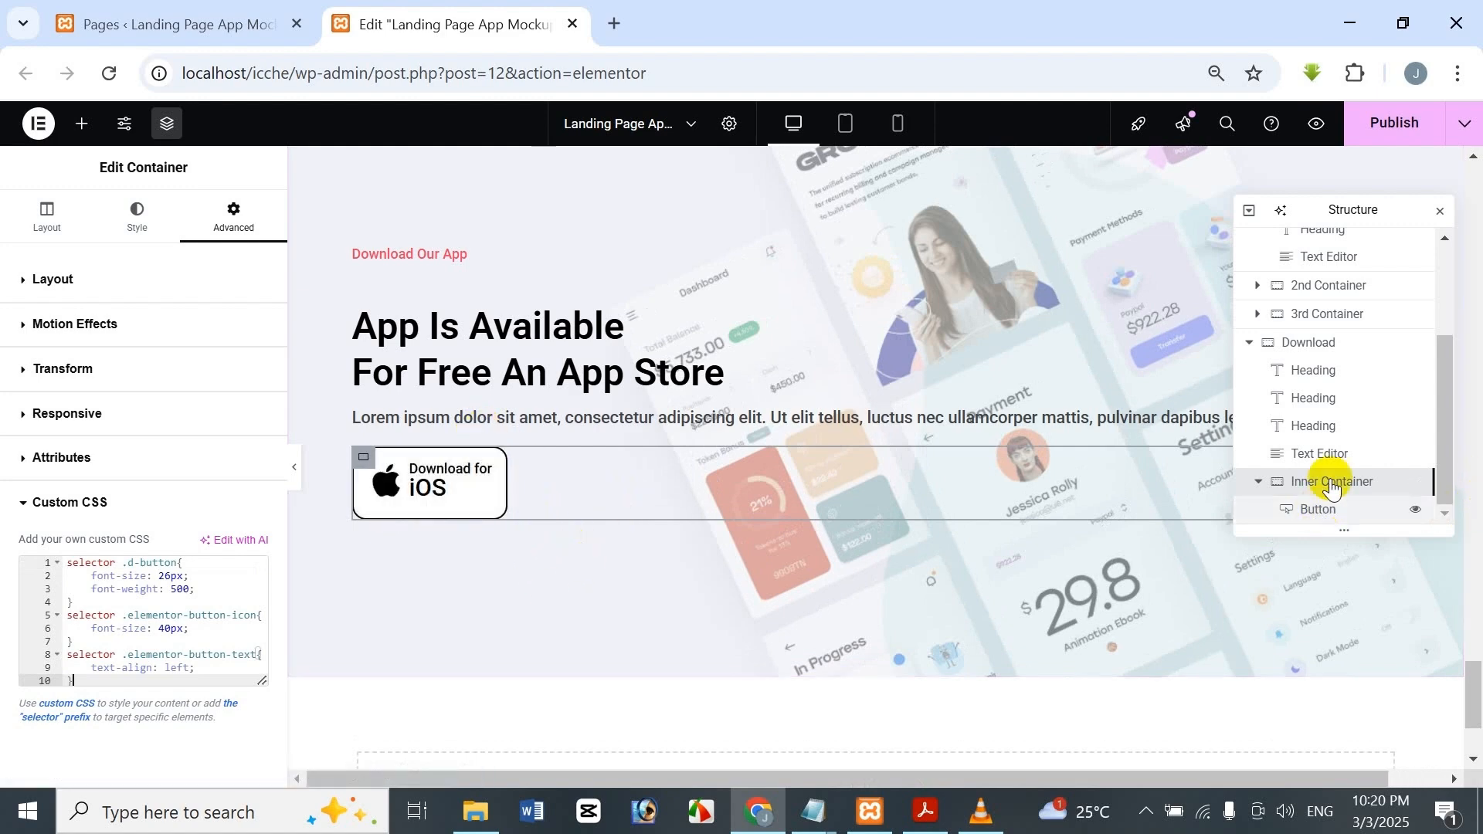
Duplicate the iOS download button and replace the copy's icon with the Google Play icon, searching the icon library for "play".
mouse_move(492, 462)
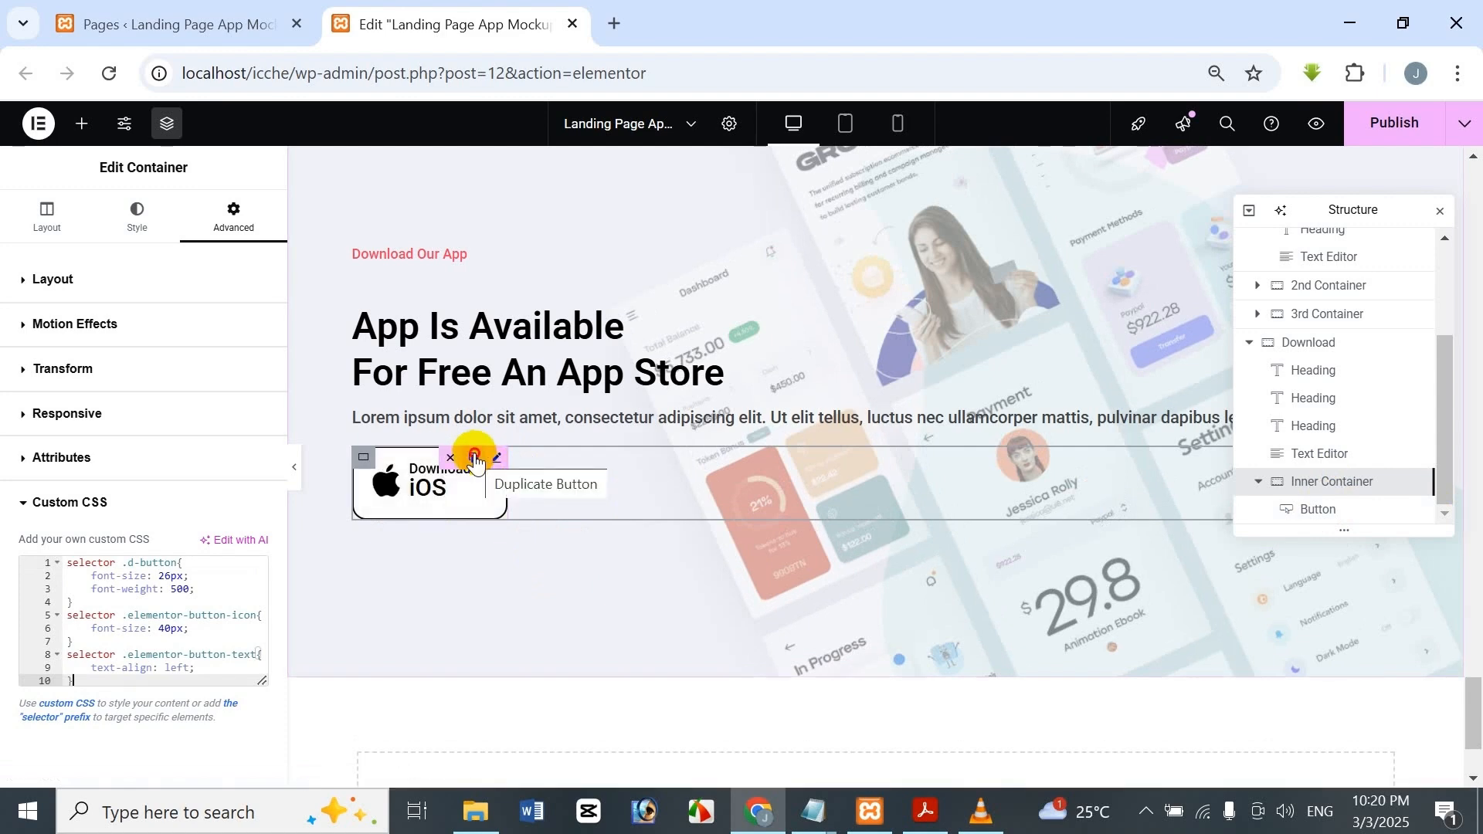
left_click(474, 459)
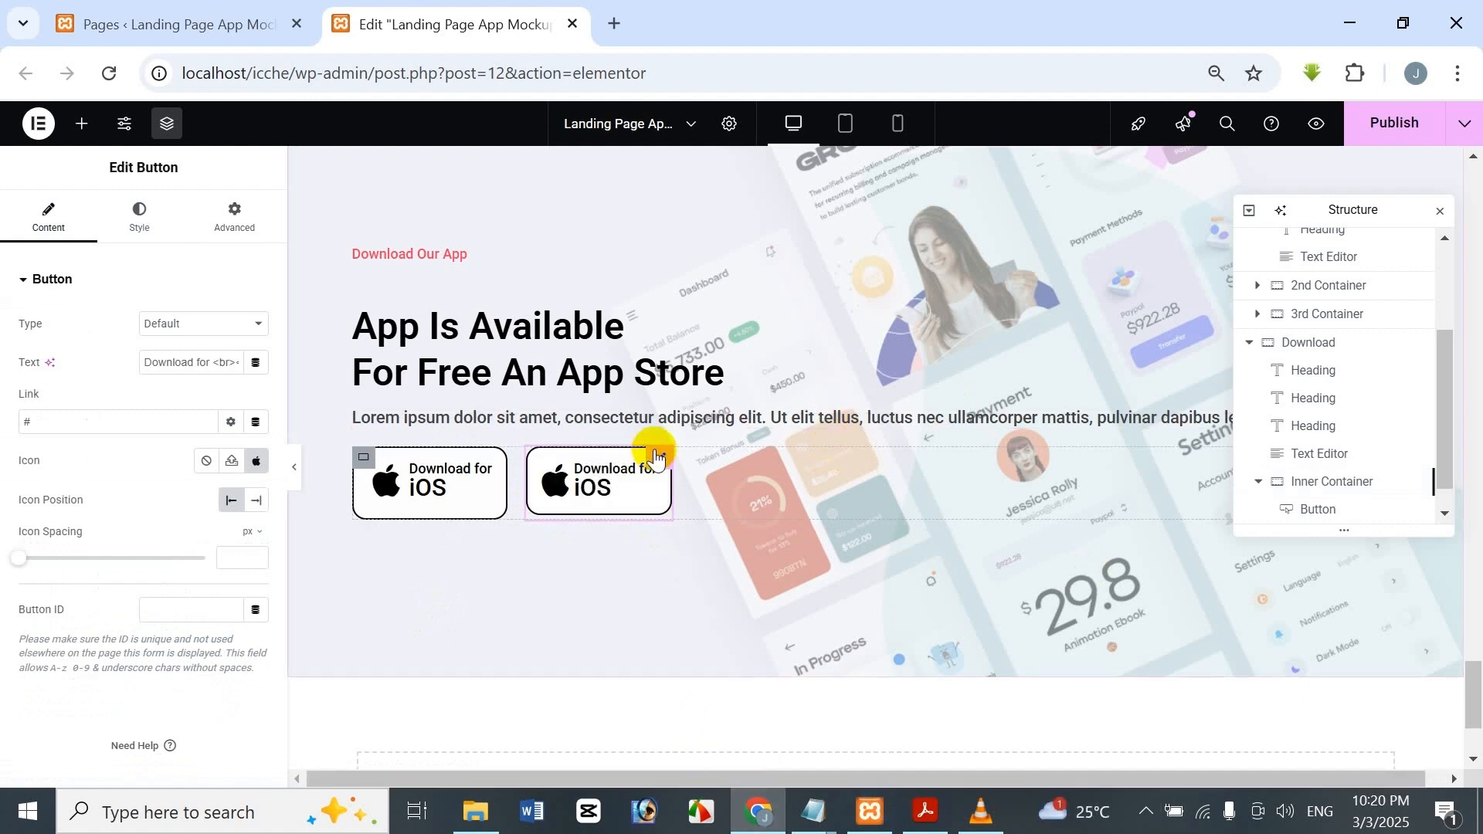
scroll(1350, 486, "down", 1)
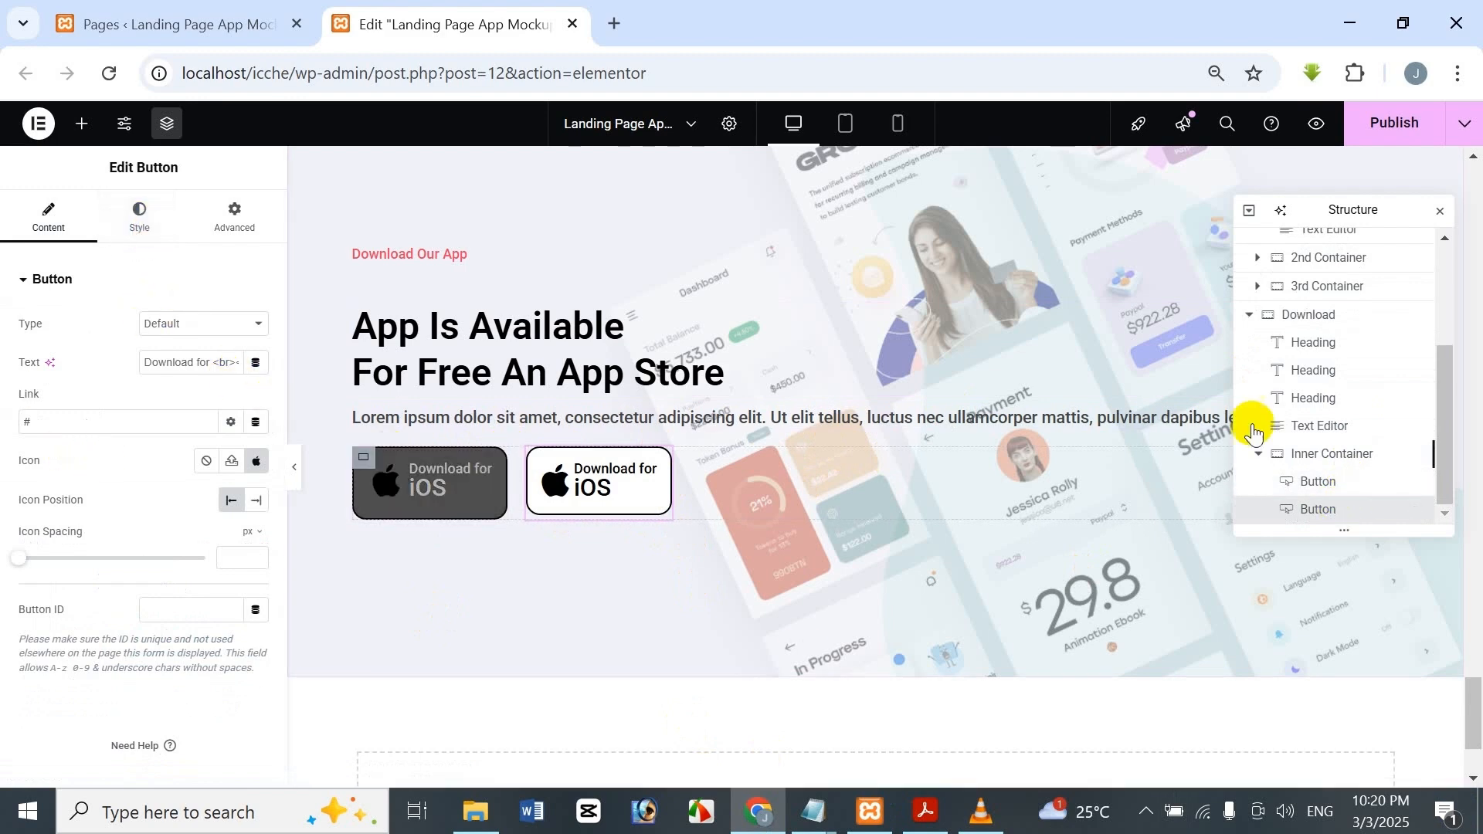
left_click(256, 462)
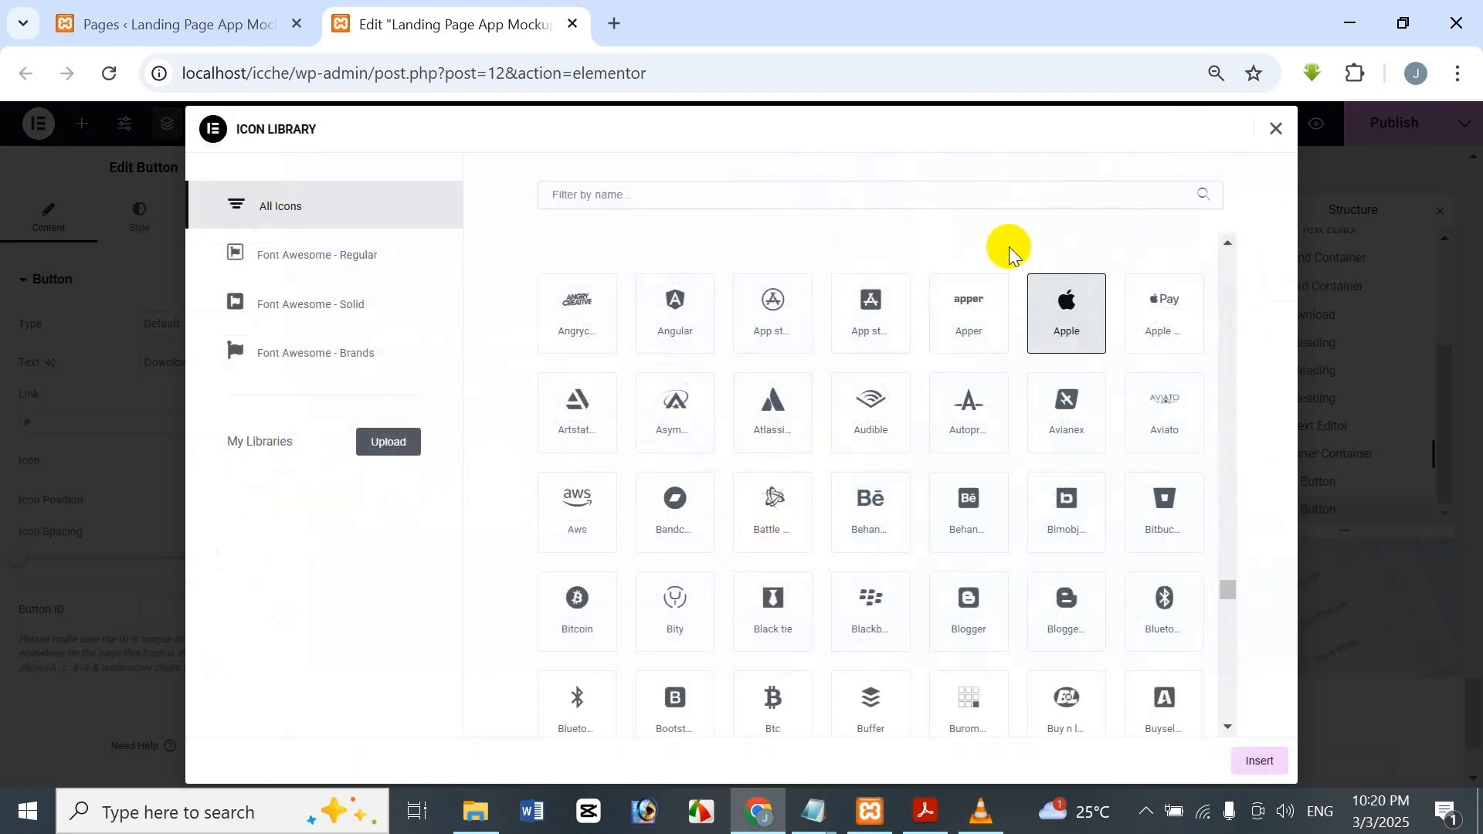
left_click(988, 203)
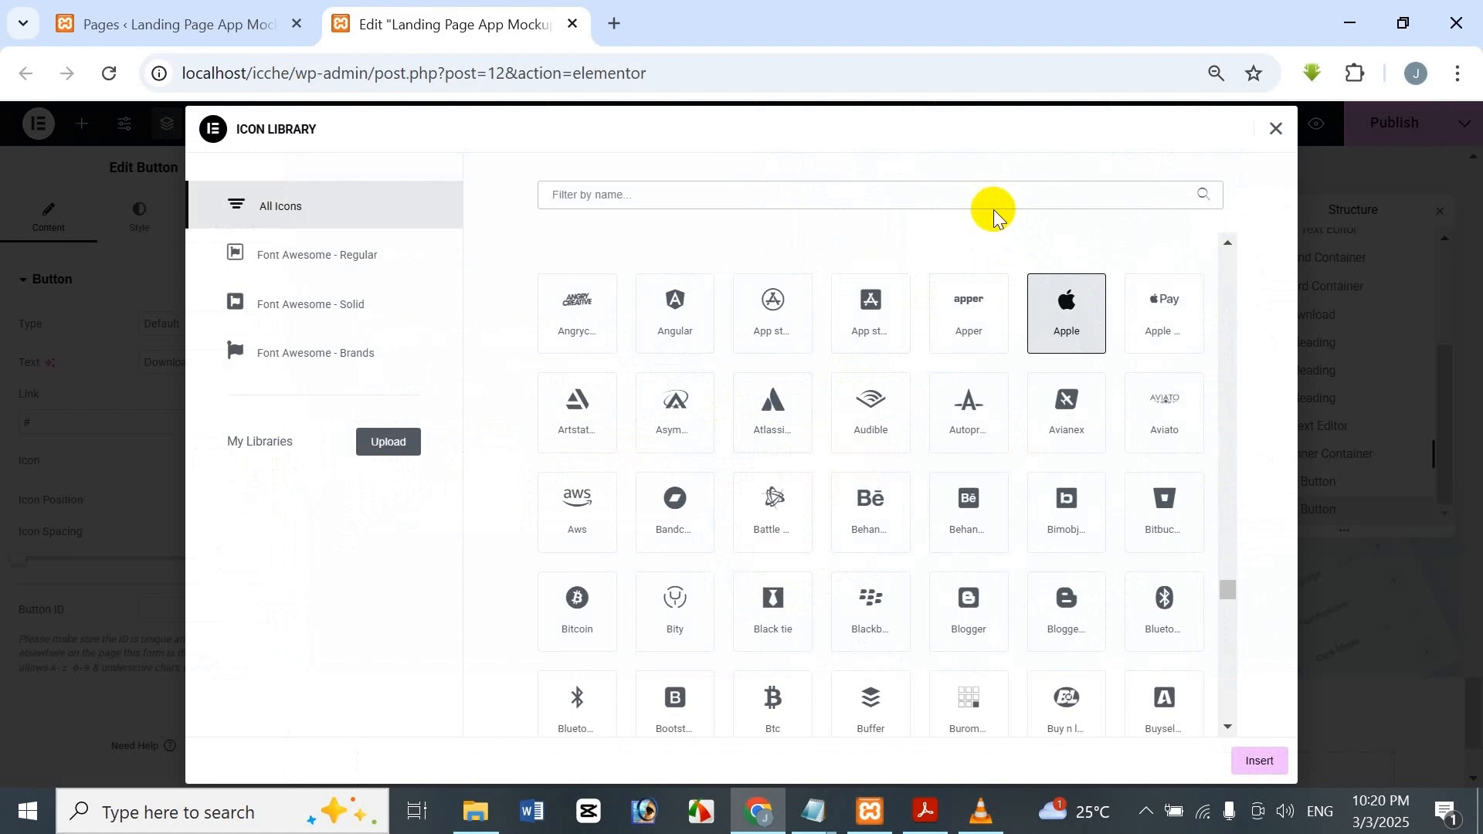
type("play")
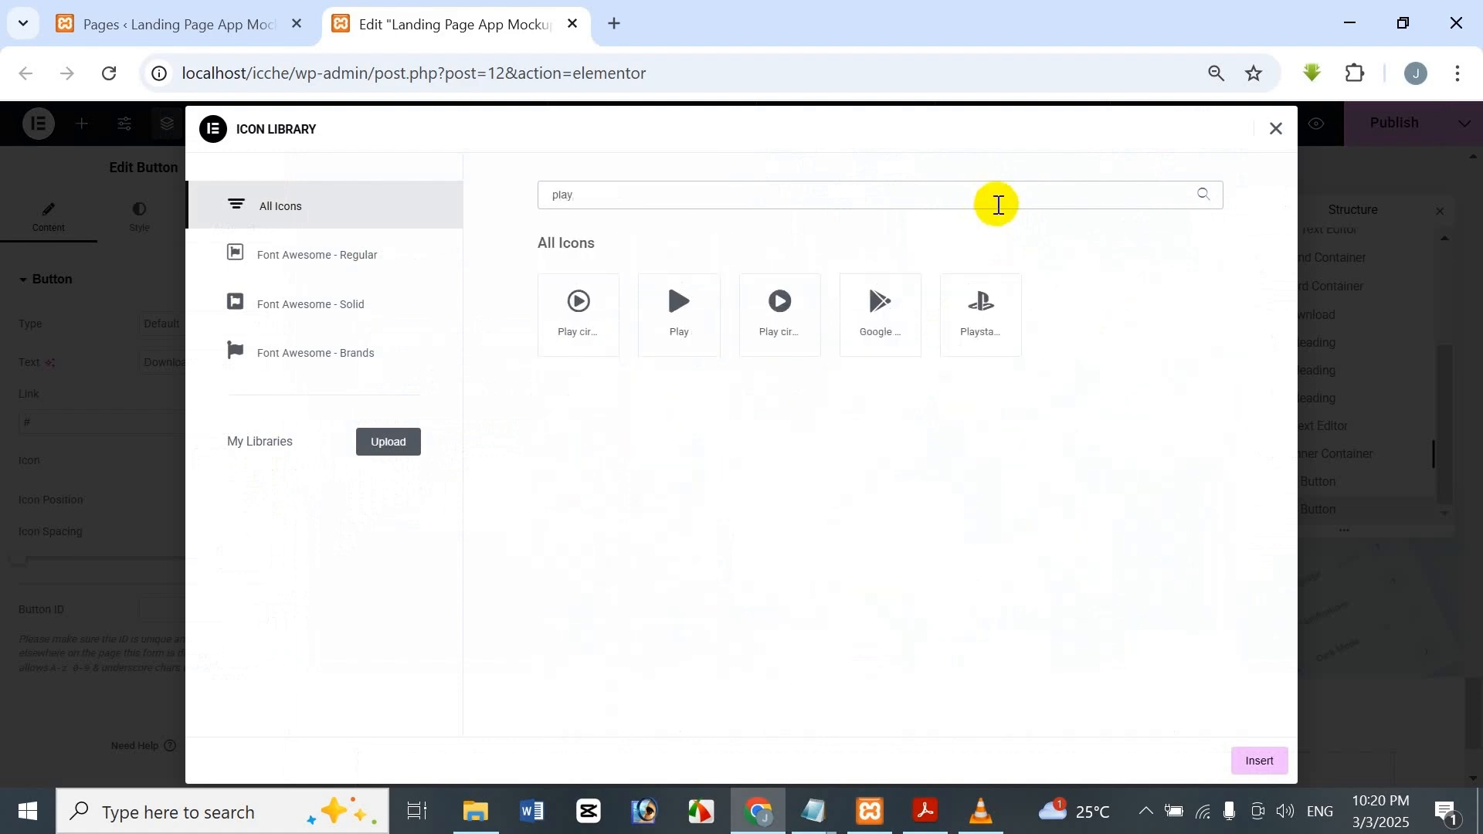
left_click(904, 313)
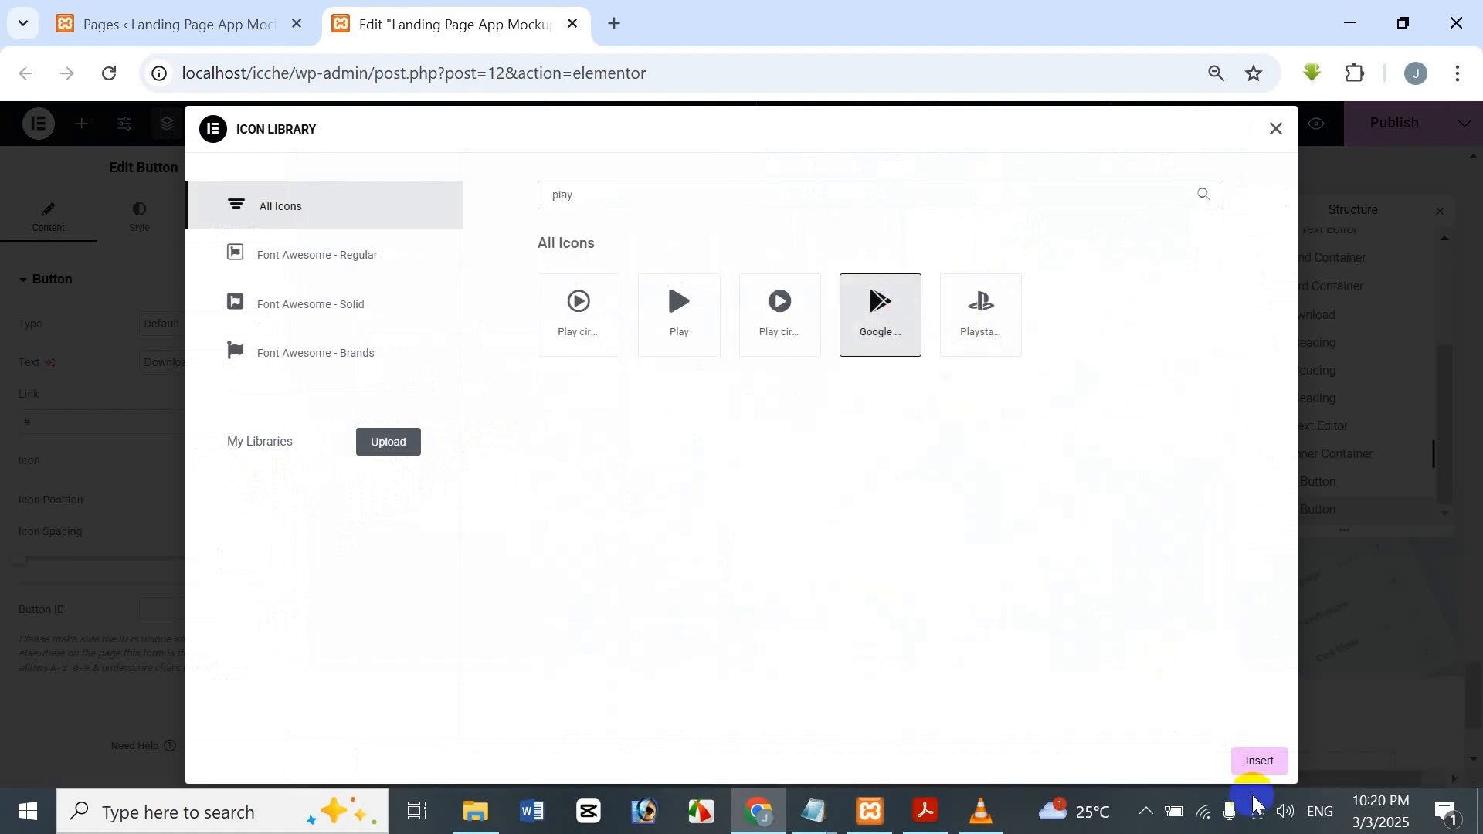
left_click(1258, 761)
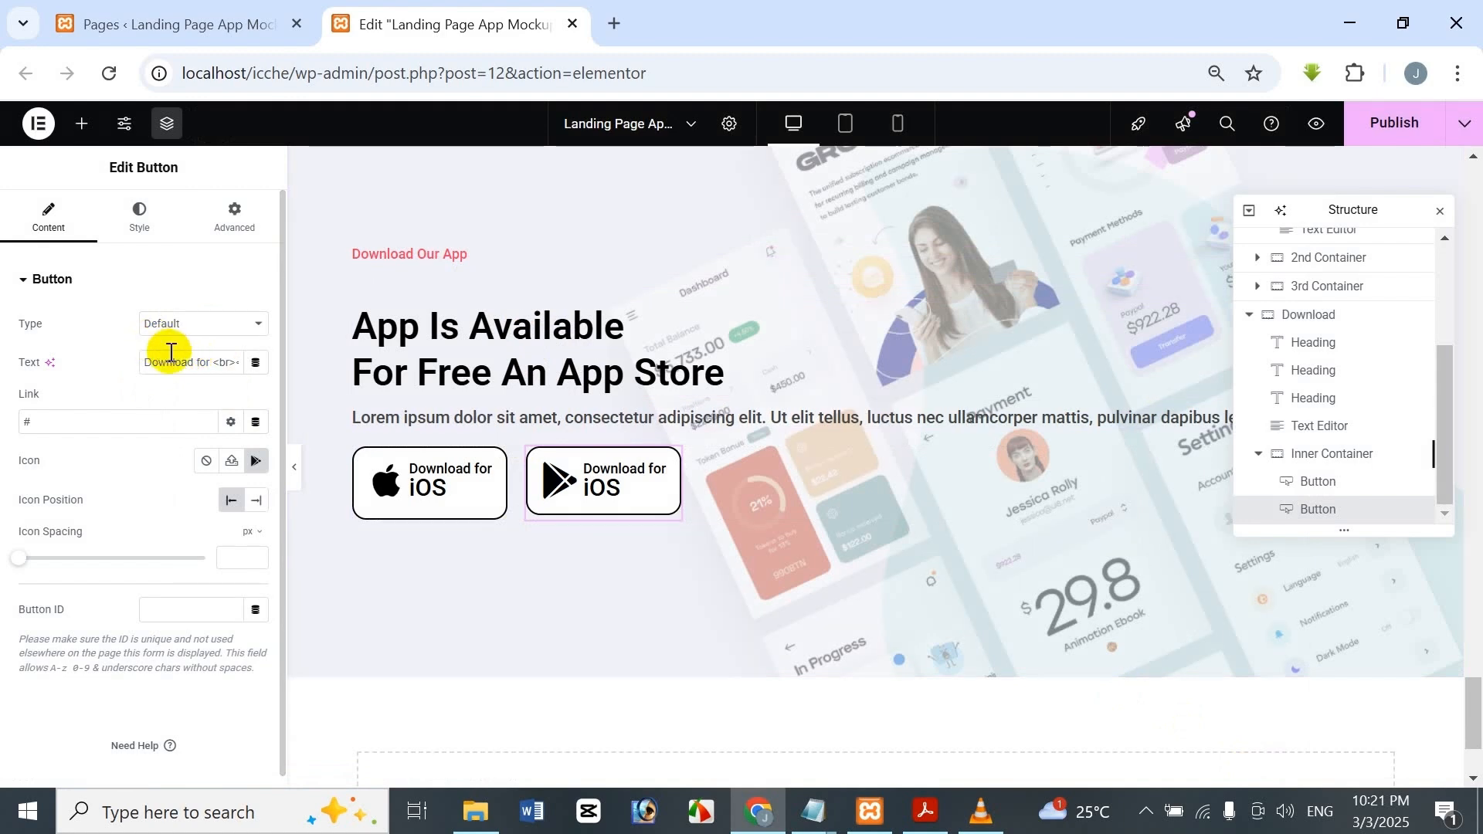
Replace "iOS" with "Android" inside the d-button span of the duplicated button's text.
left_click(625, 475)
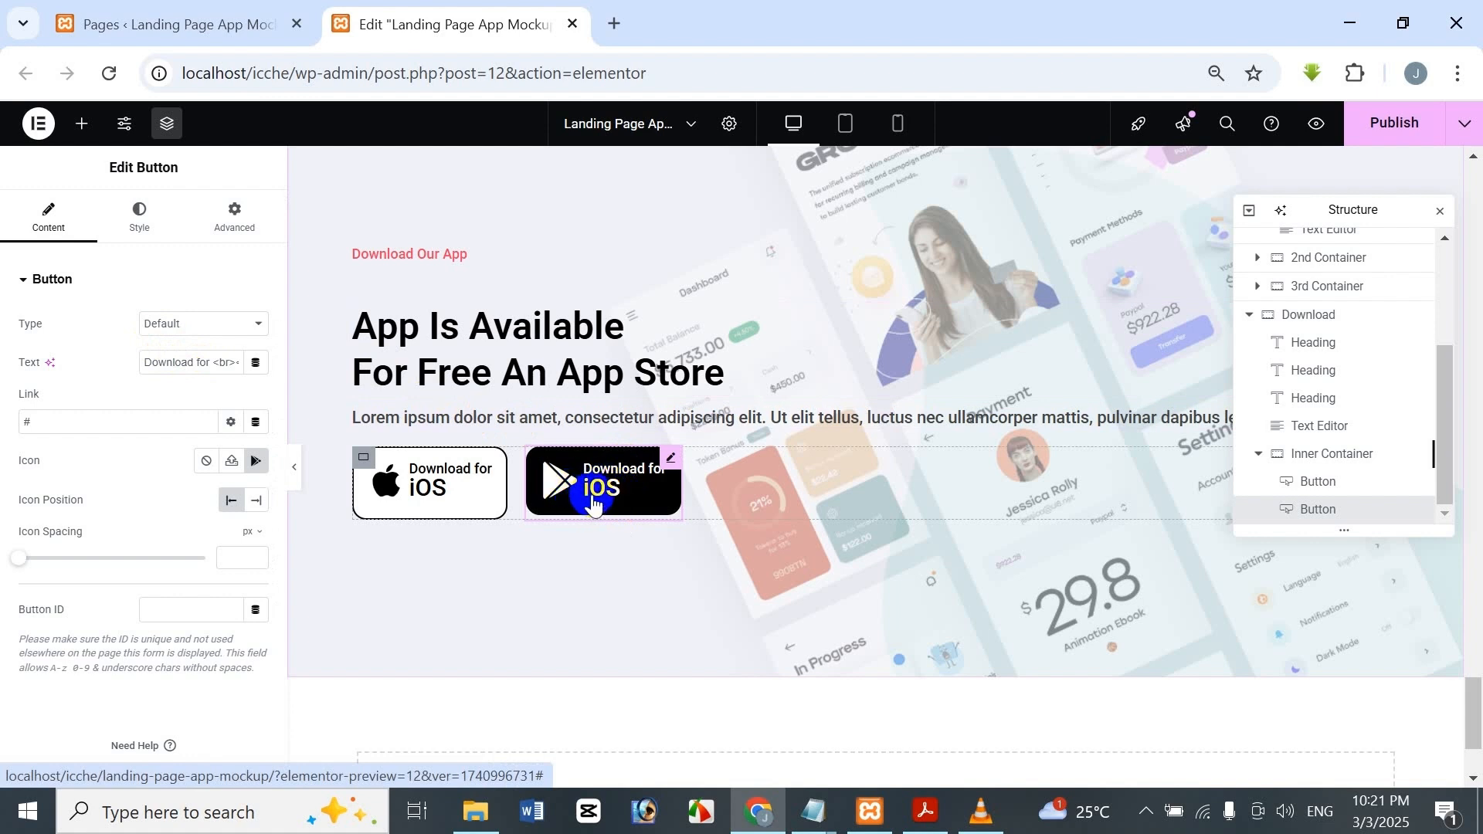
left_click(197, 361)
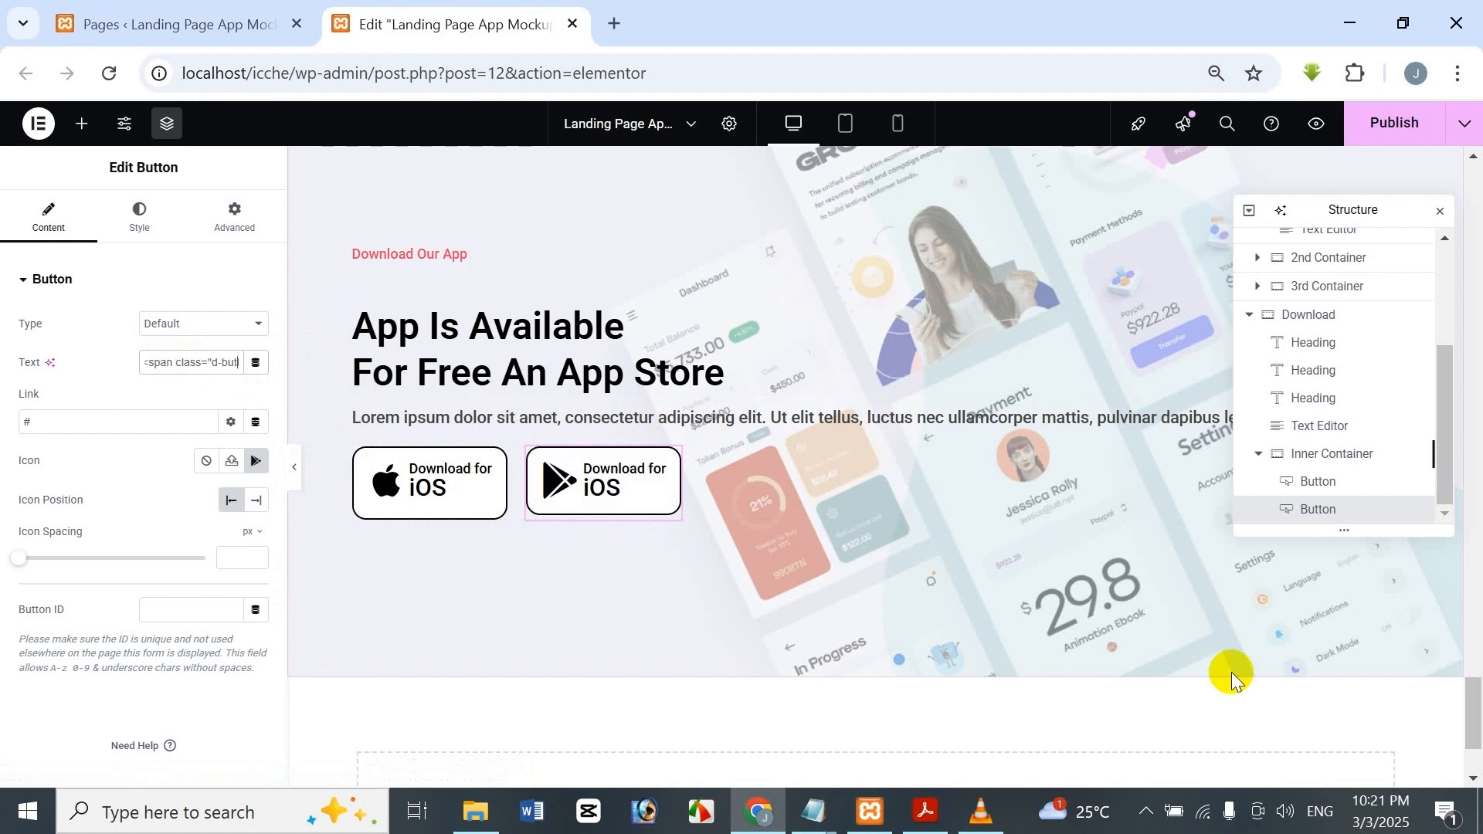
key("Right")
key("Right")
key("Left")
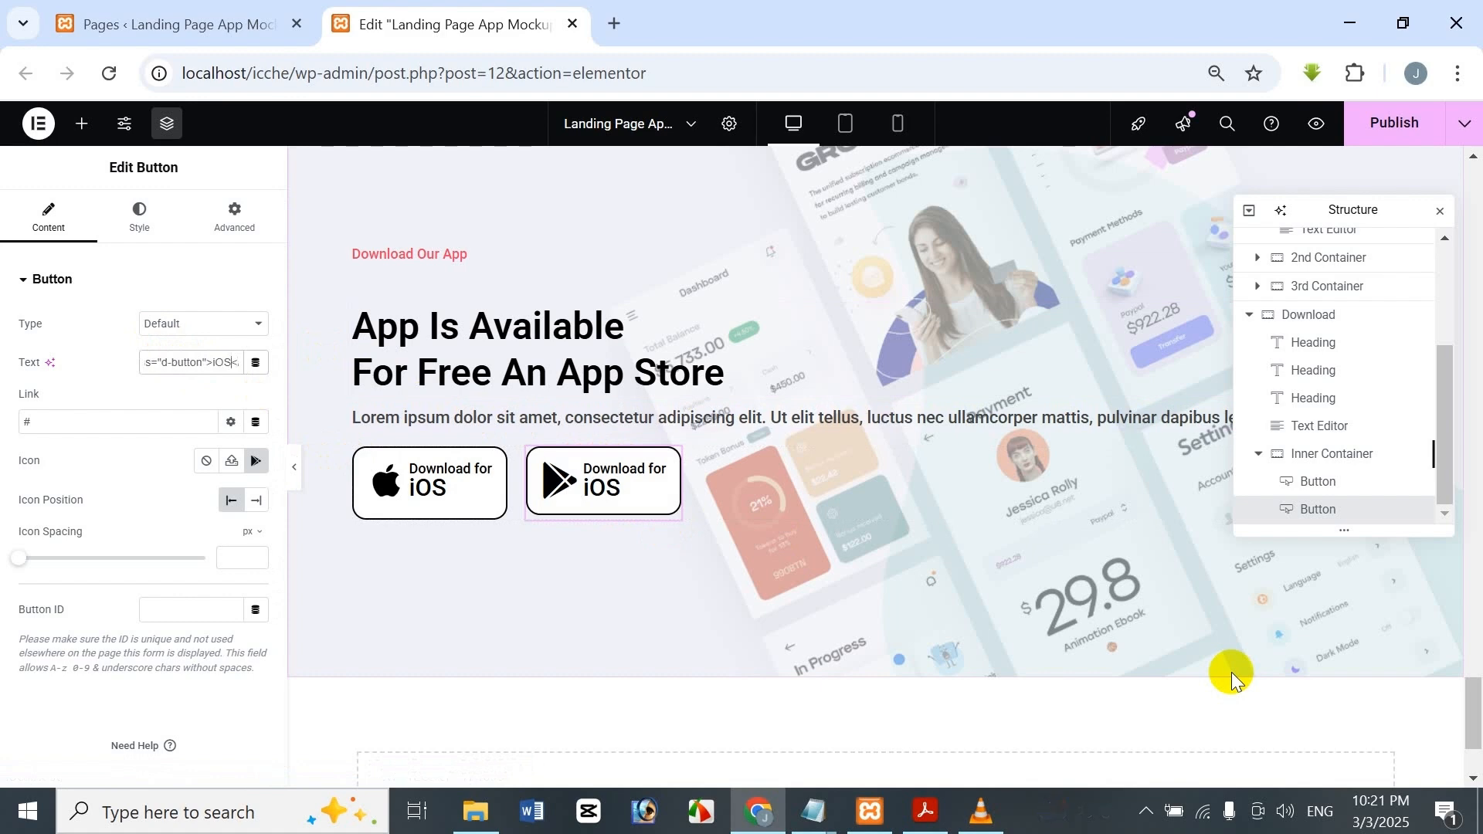
key("BackSpace")
key("BackSpace")
key("BackSpace")
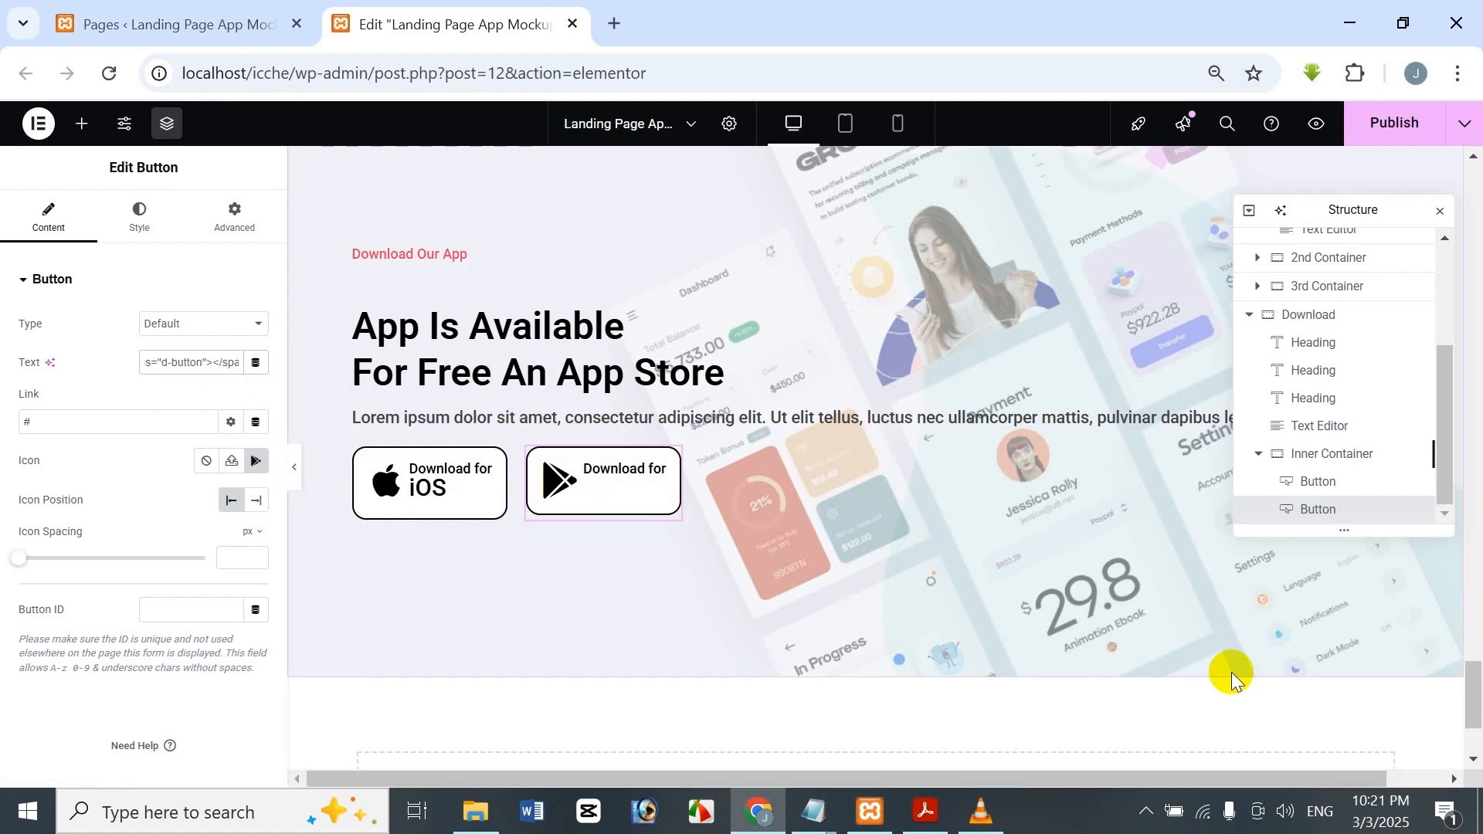
type("An")
type("sro")
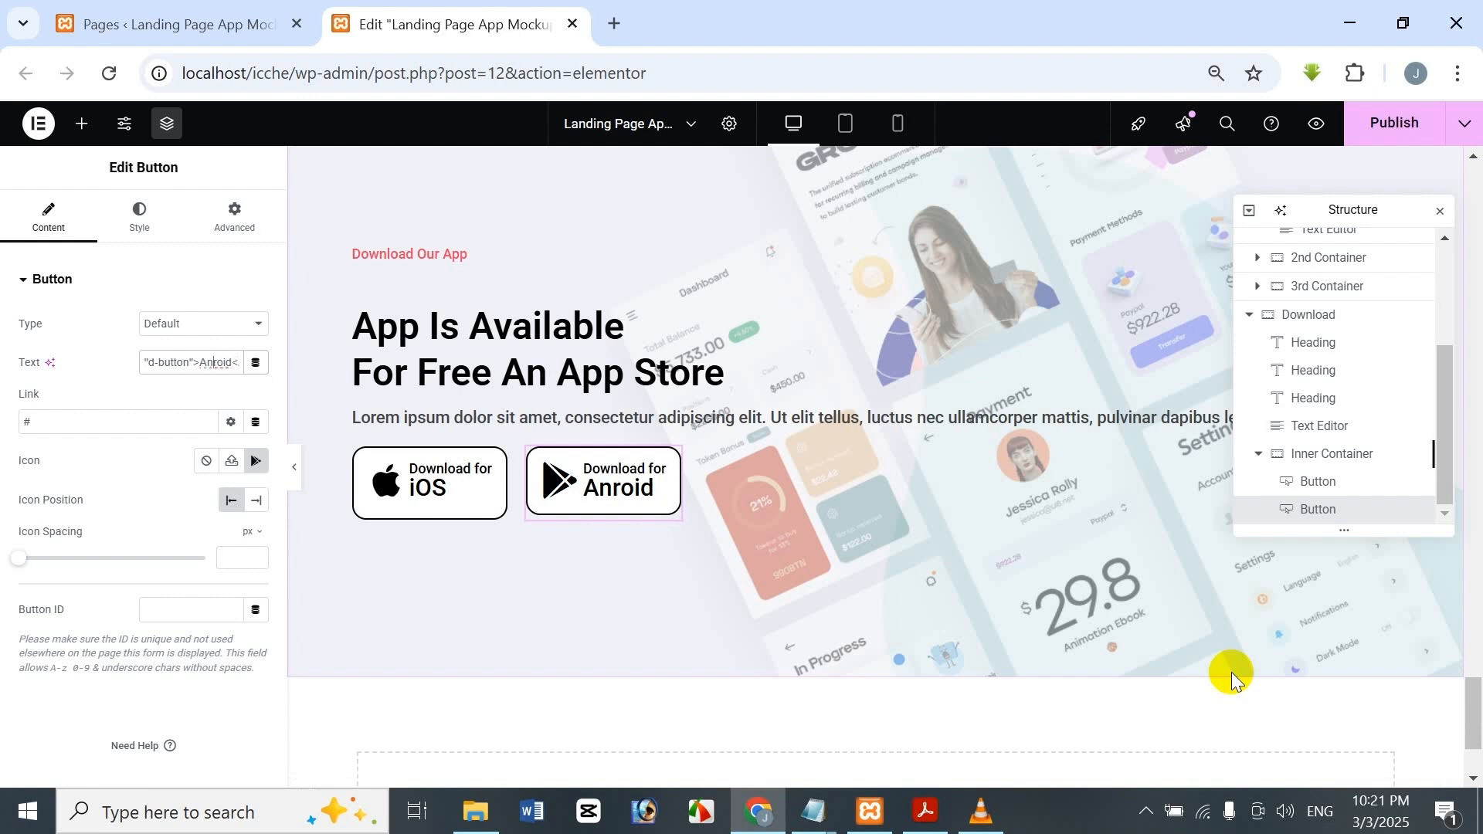
type("dr")
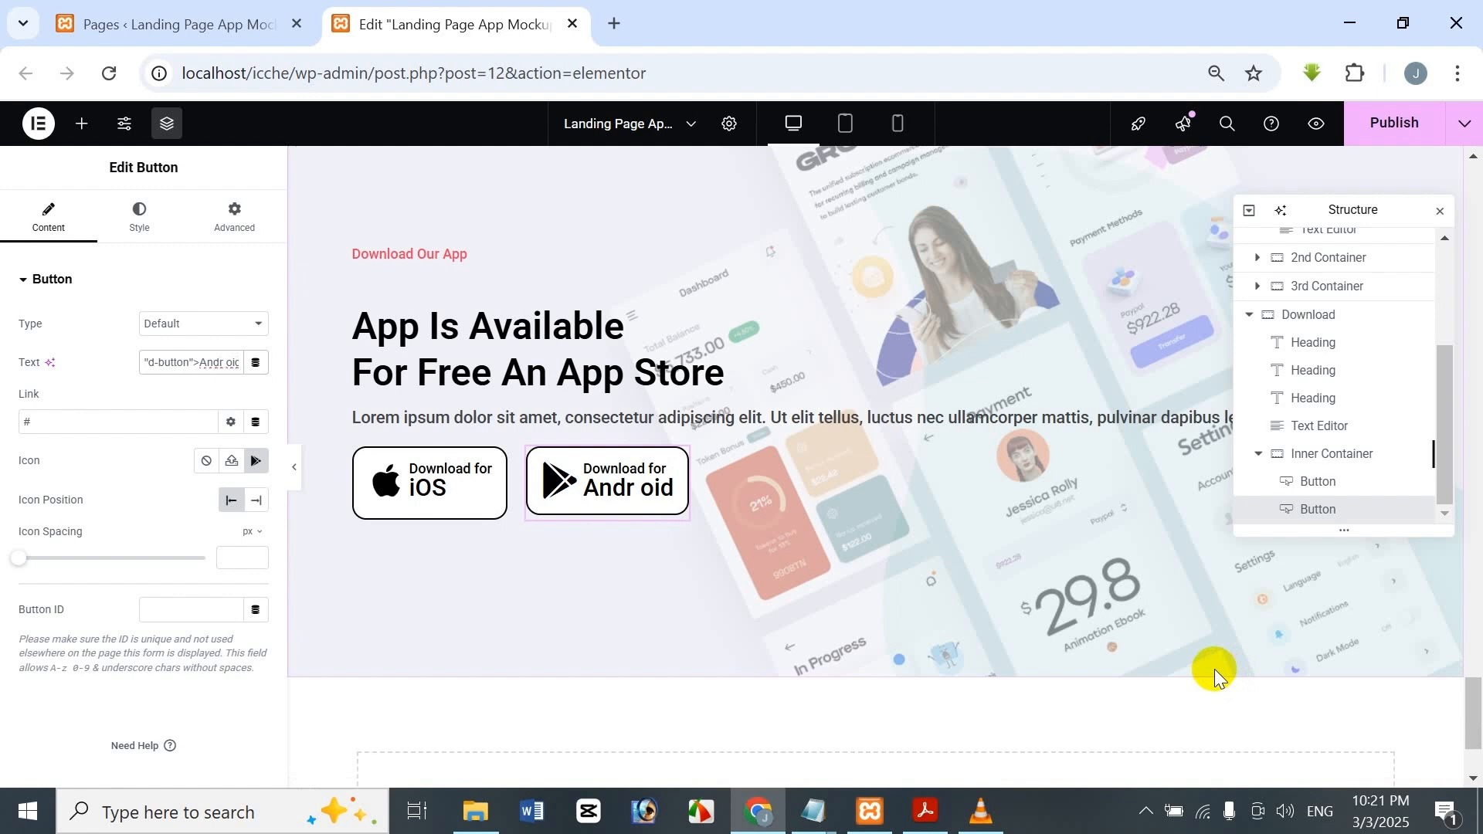
key("BackSpace")
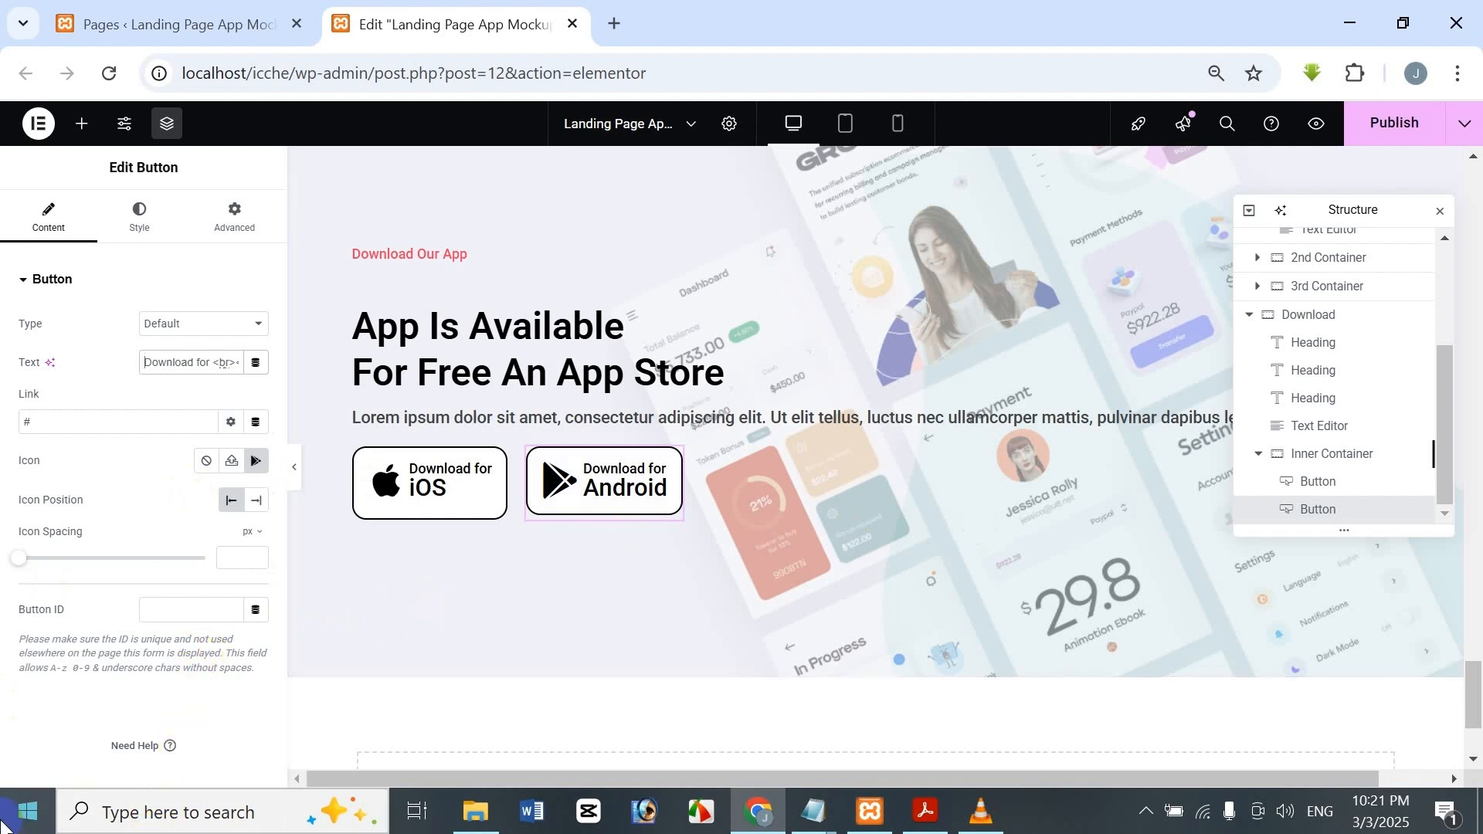
Set the Android button's normal-state text color to white (#FFFFFF).
left_click(139, 216)
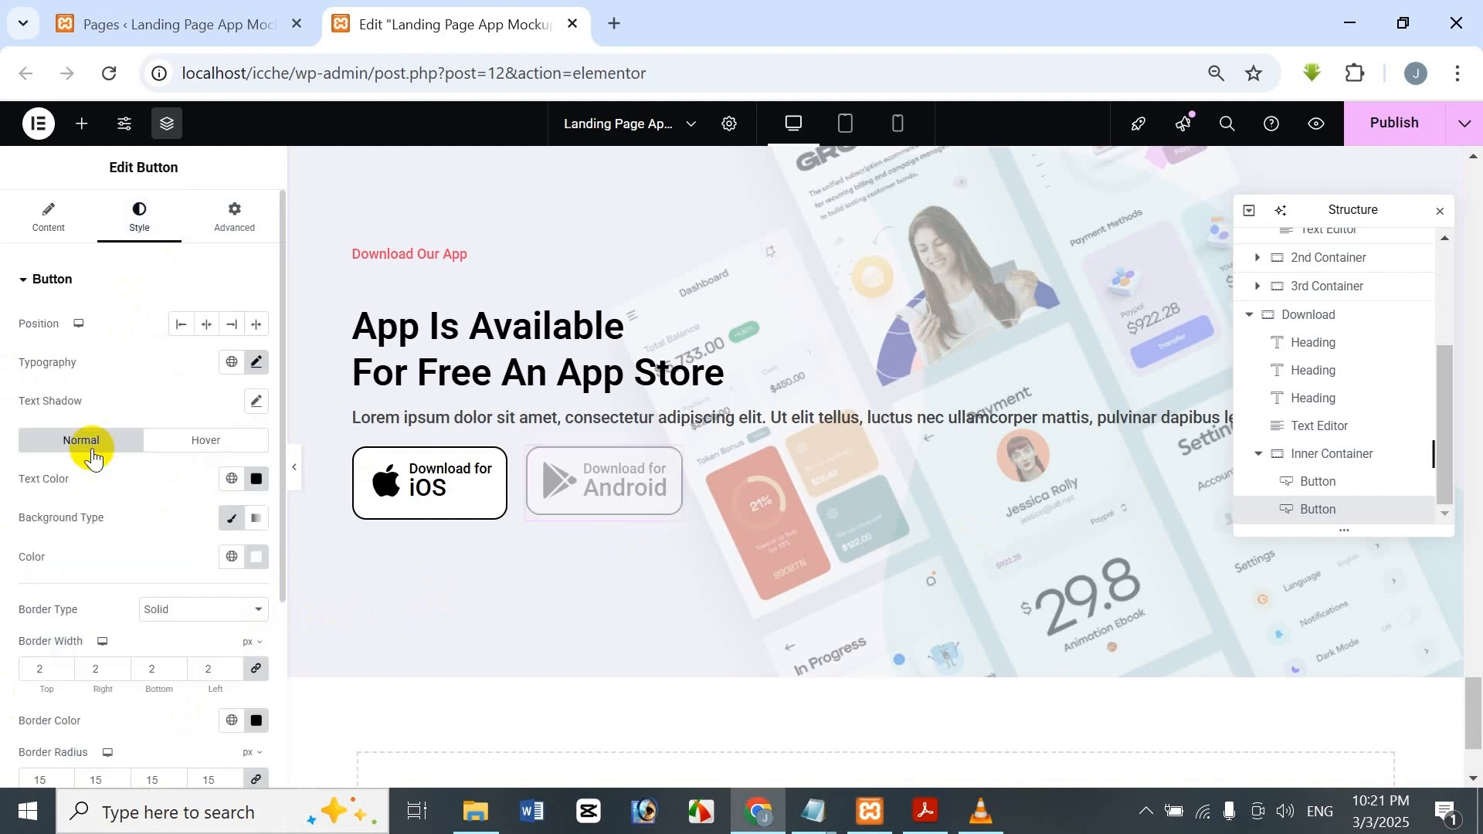
left_click(257, 478)
left_click_drag(213, 602, 142, 531)
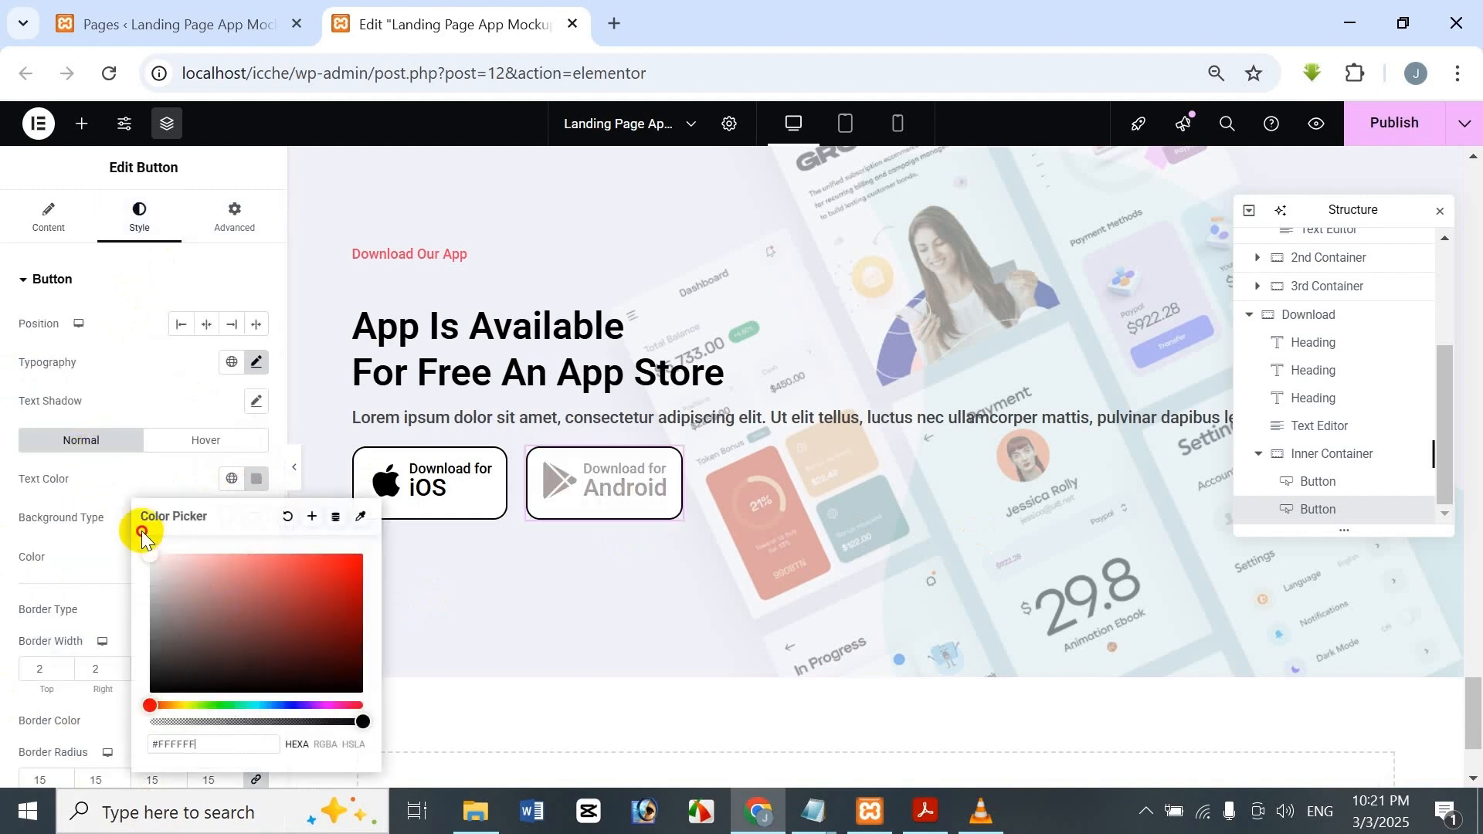
left_click(239, 149)
Set the Android button's normal-state background color to black (#000000).
left_click(232, 556)
left_click(257, 556)
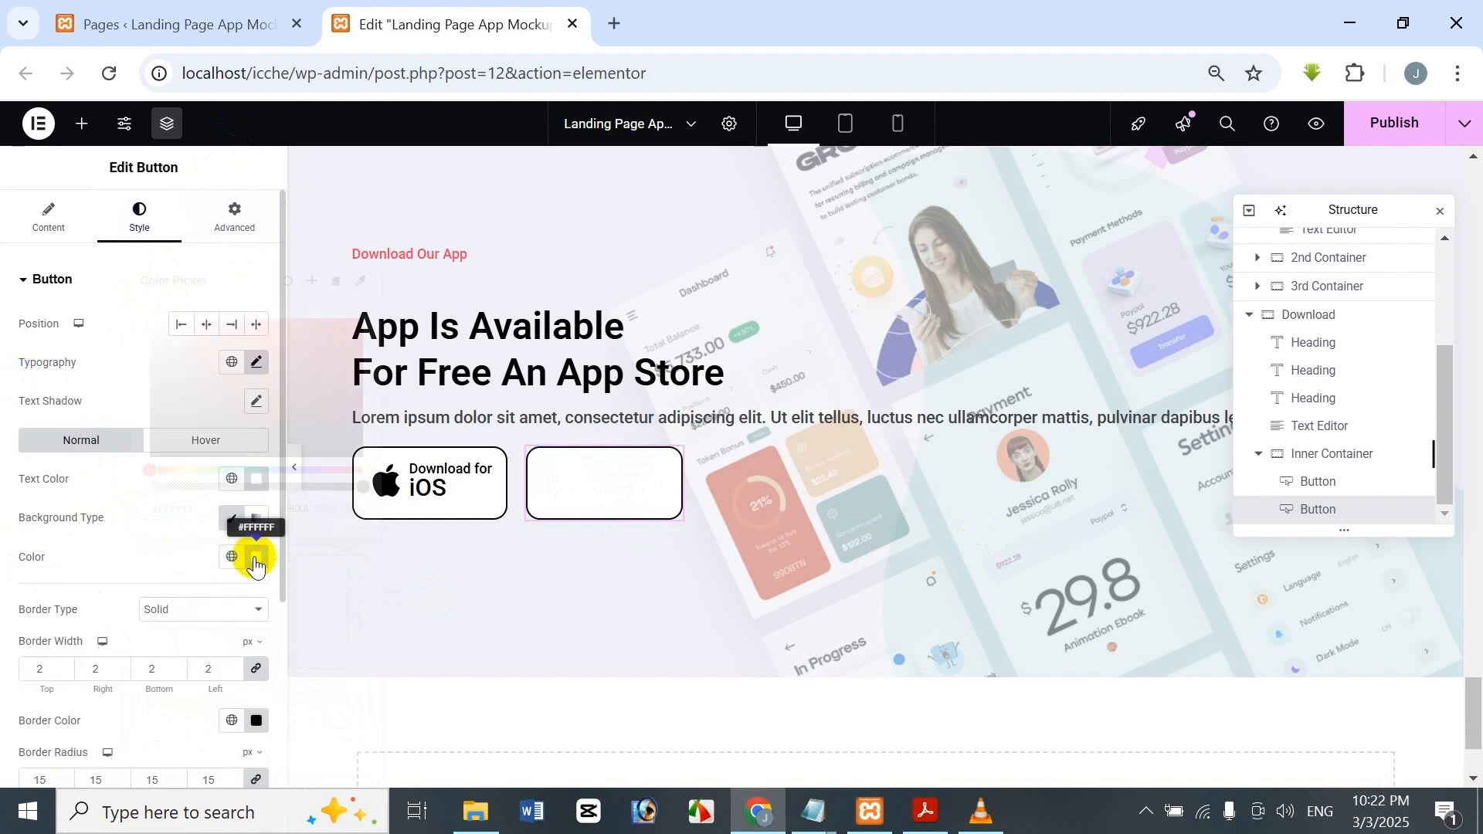
left_click_drag(202, 424, 392, 498)
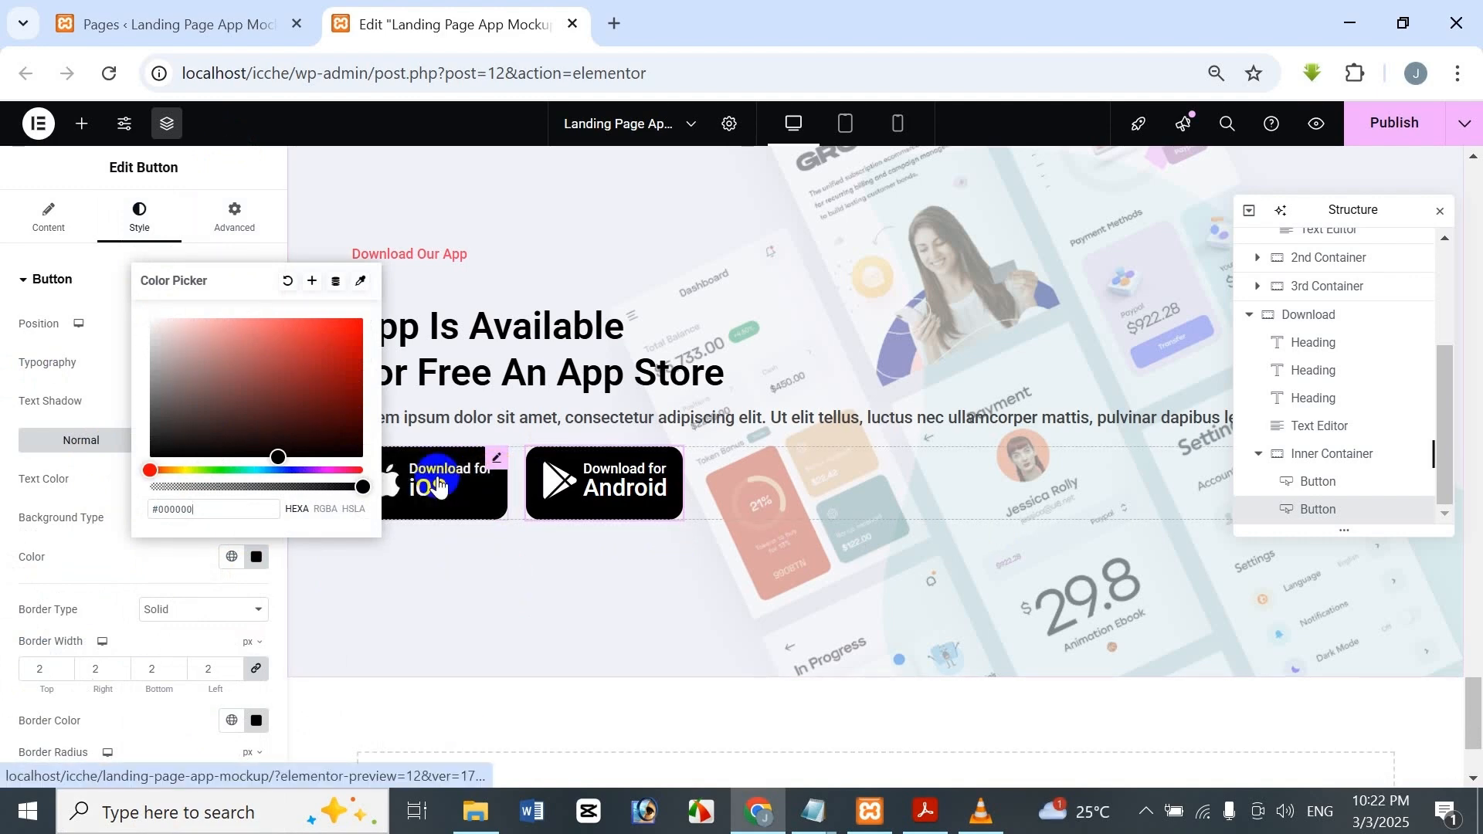
mouse_move(324, 346)
left_mouse_down()
mouse_move(231, 112)
mouse_move(375, 373)
mouse_move(347, 457)
mouse_move(368, 471)
left_mouse_up()
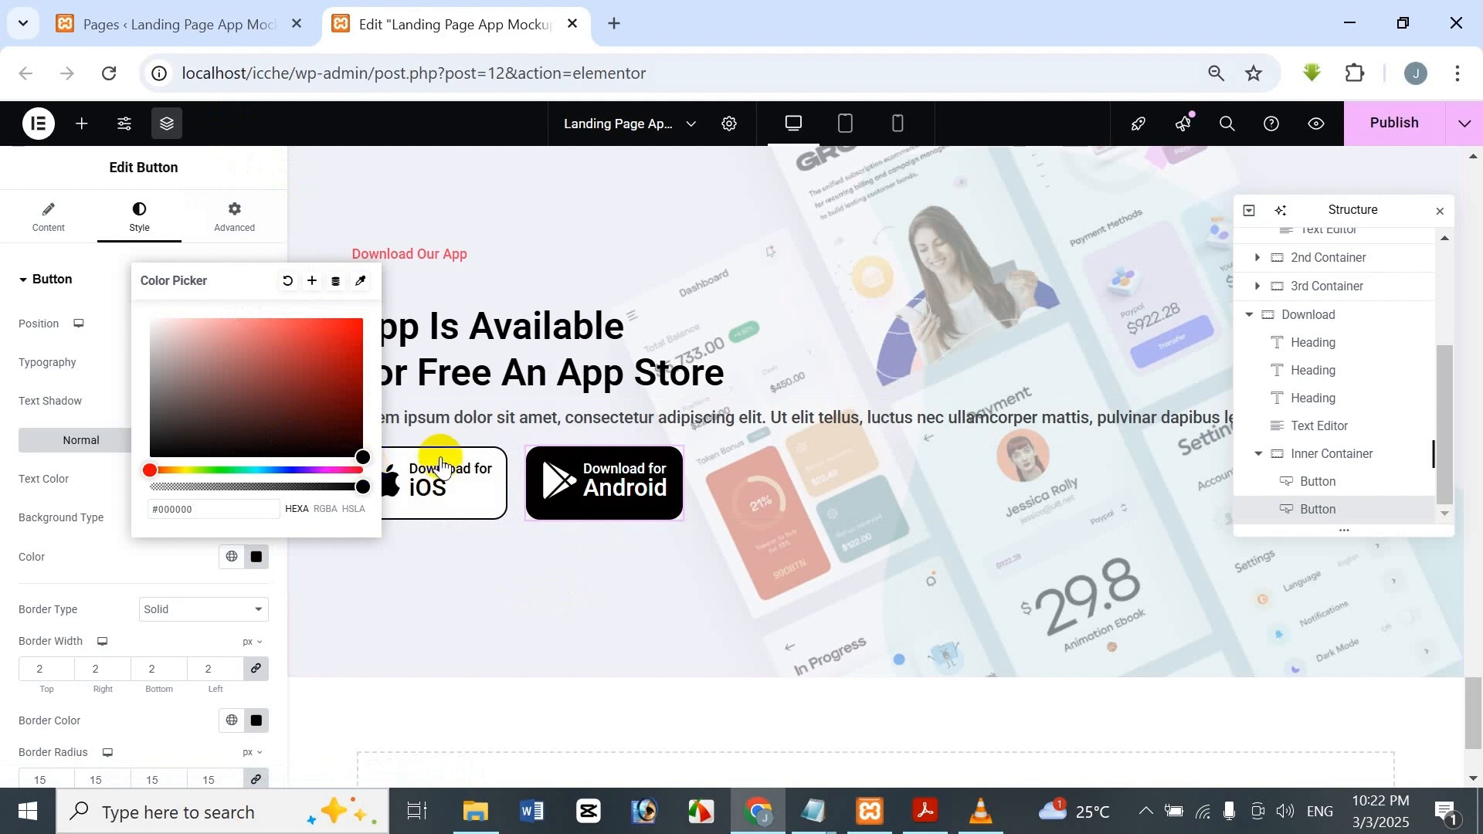
left_click(249, 172)
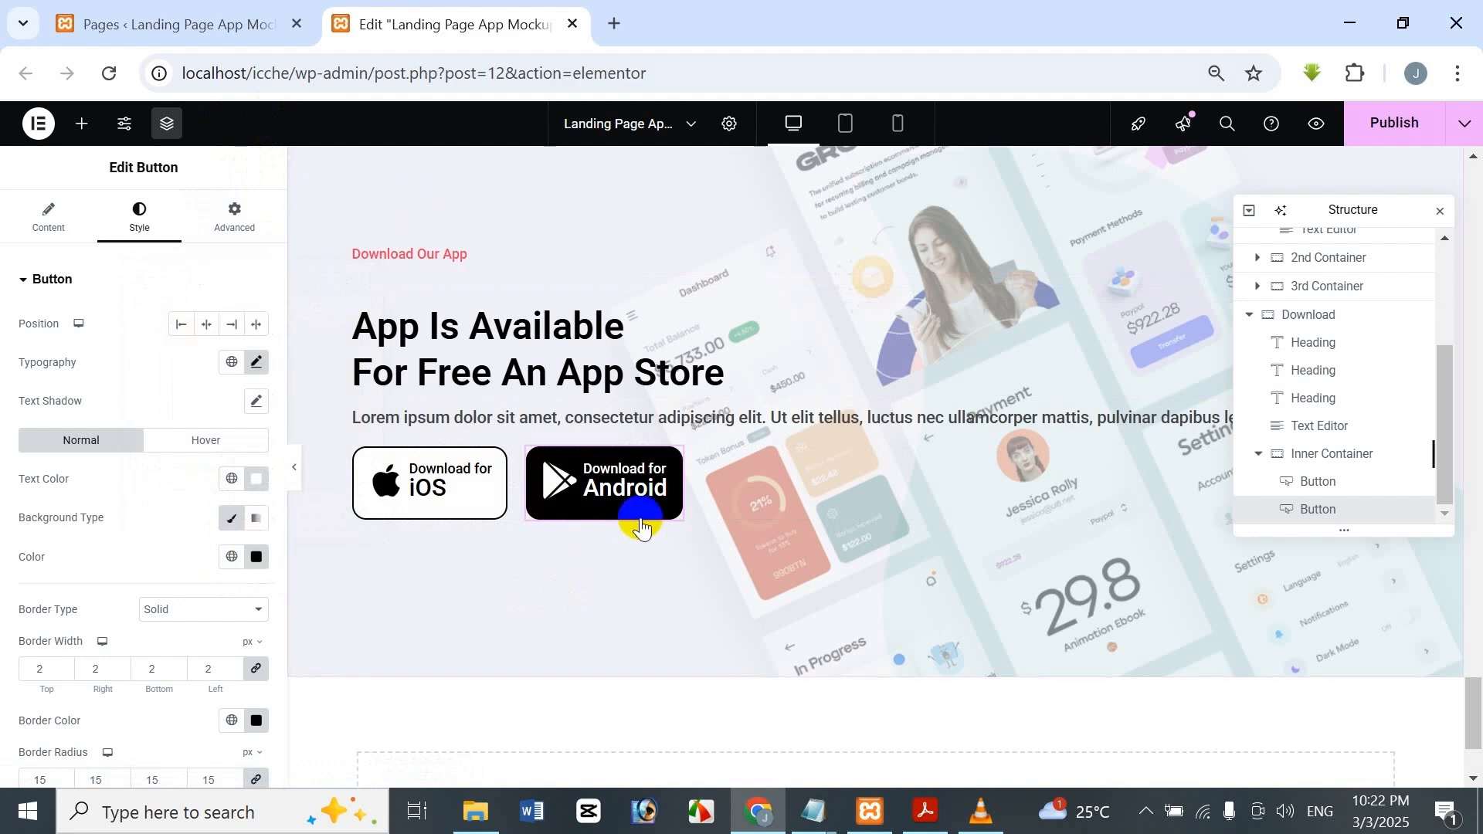
Test the iOS button's hover colors on the page and compare them with the Android button.
left_click(421, 484)
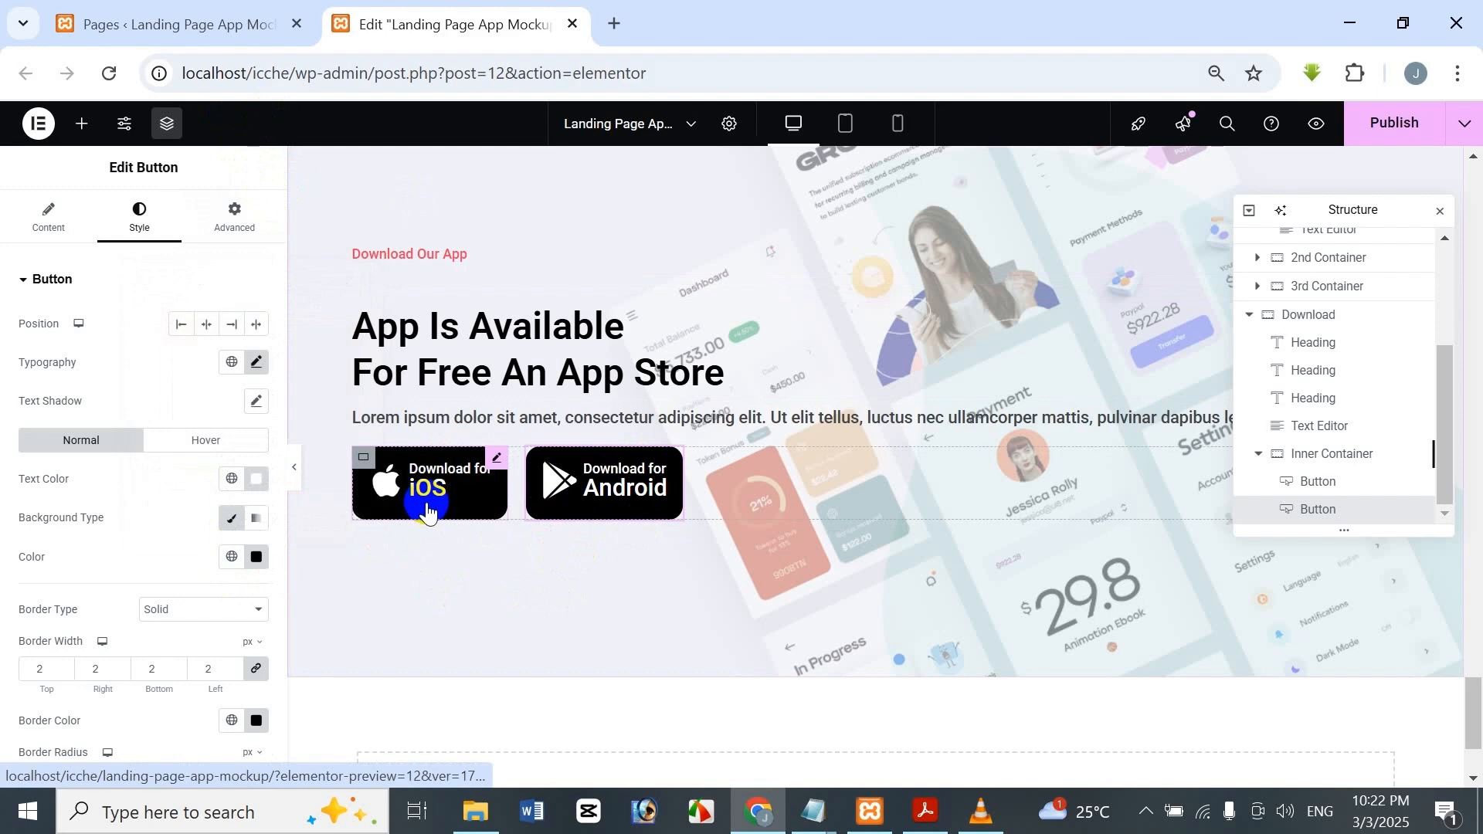
left_click(375, 468)
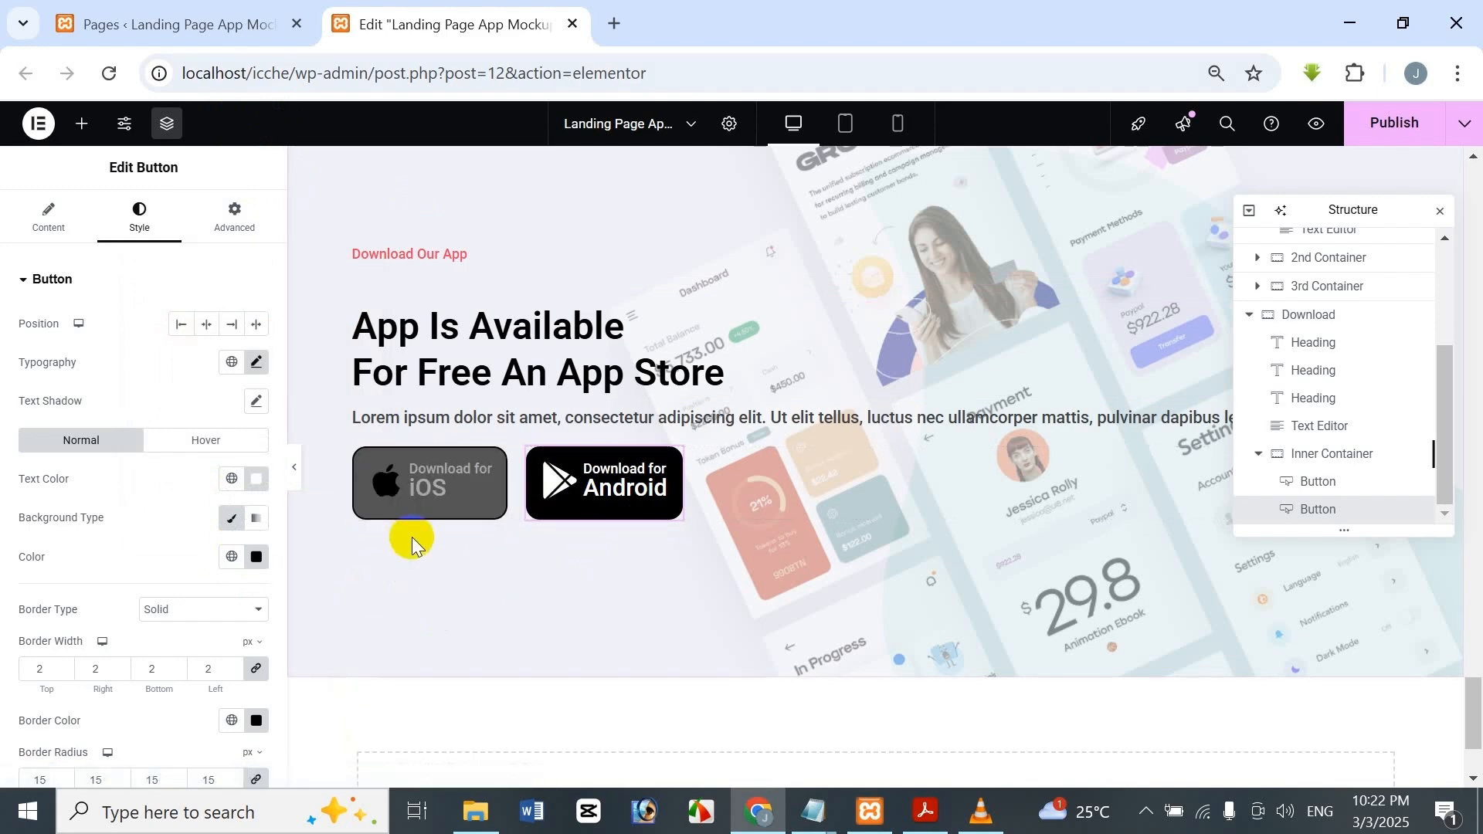
left_click(419, 496)
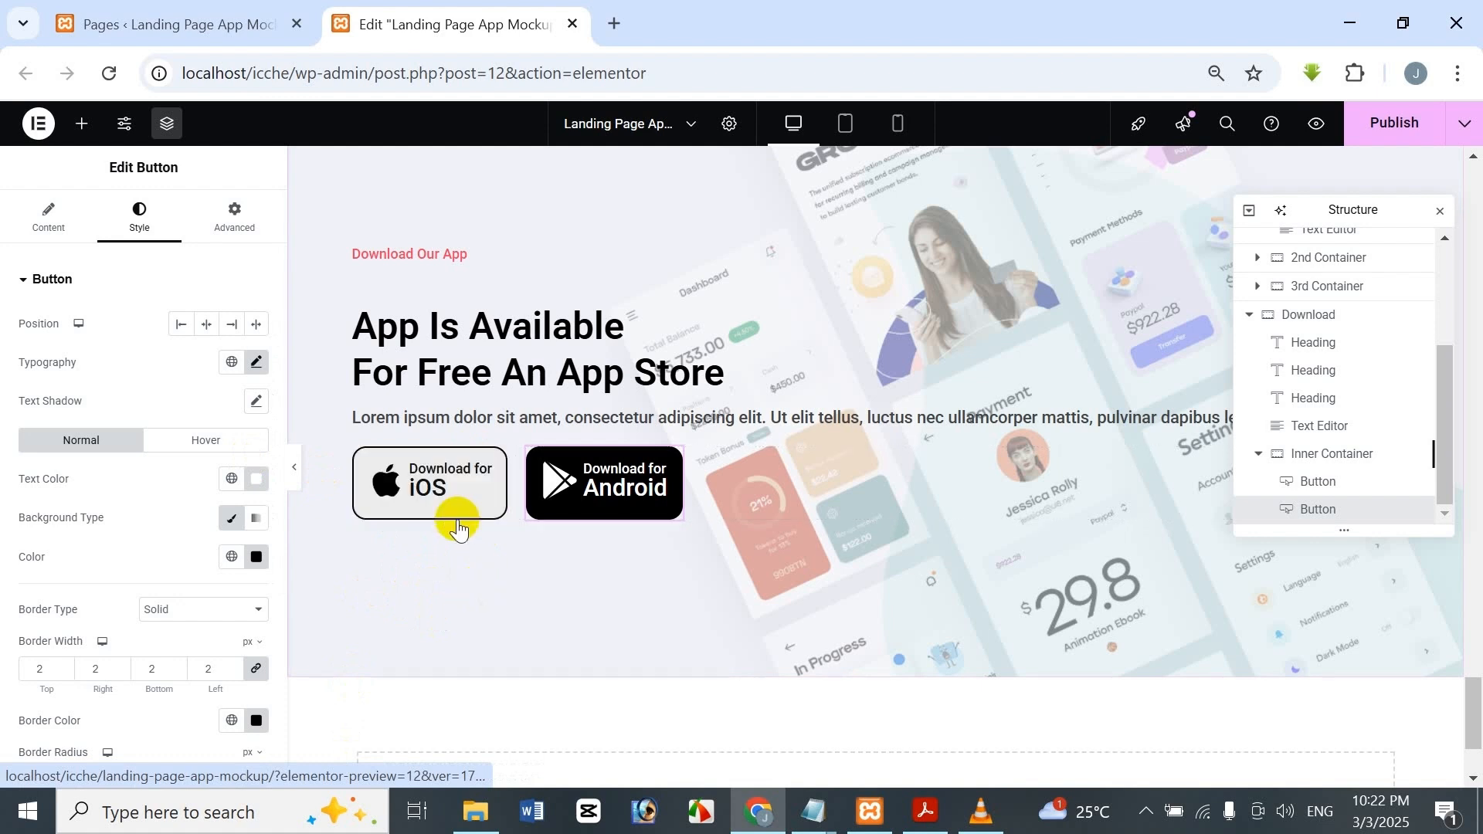
left_click(488, 510)
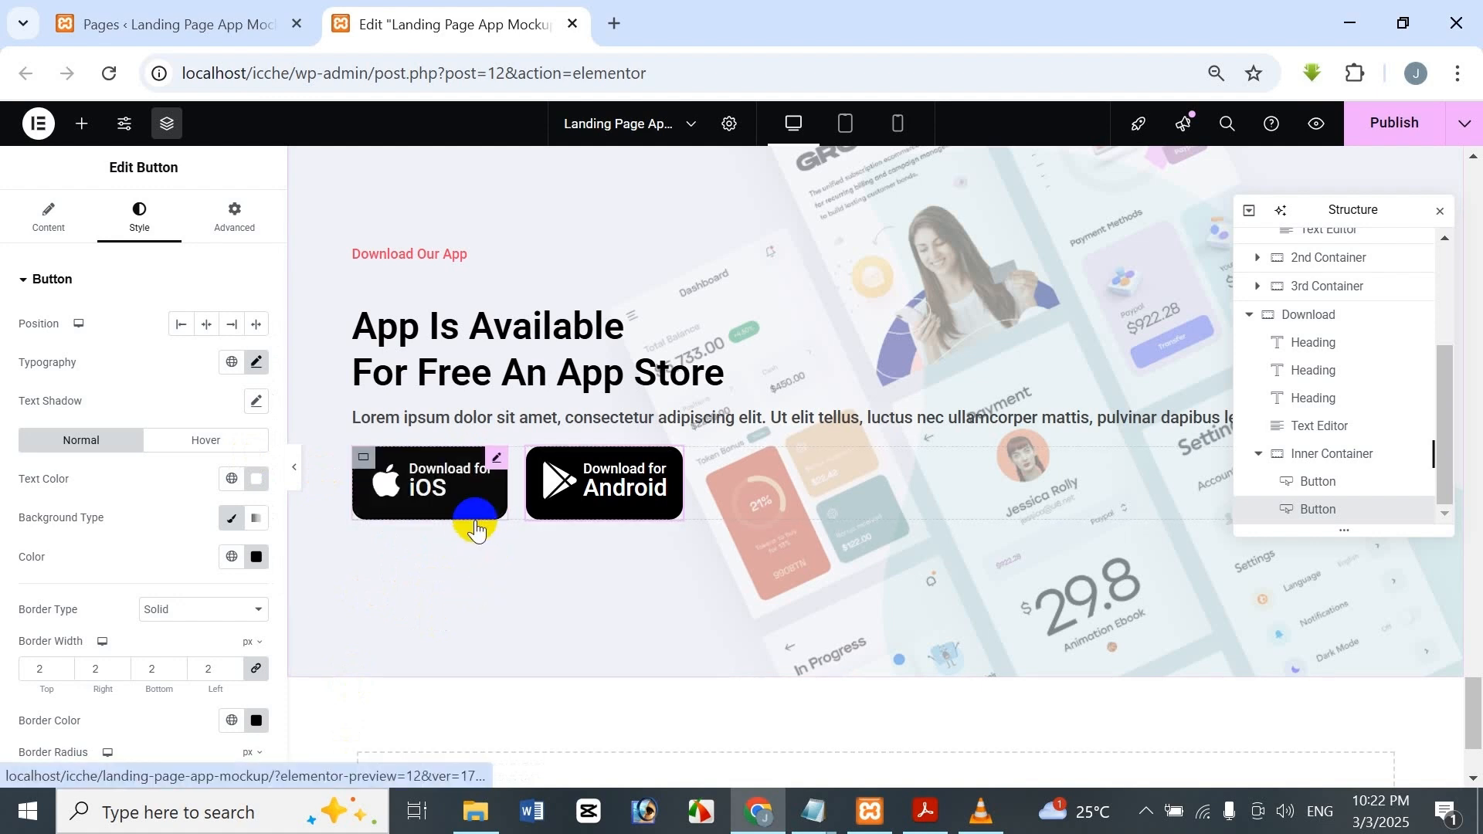
left_click(421, 483)
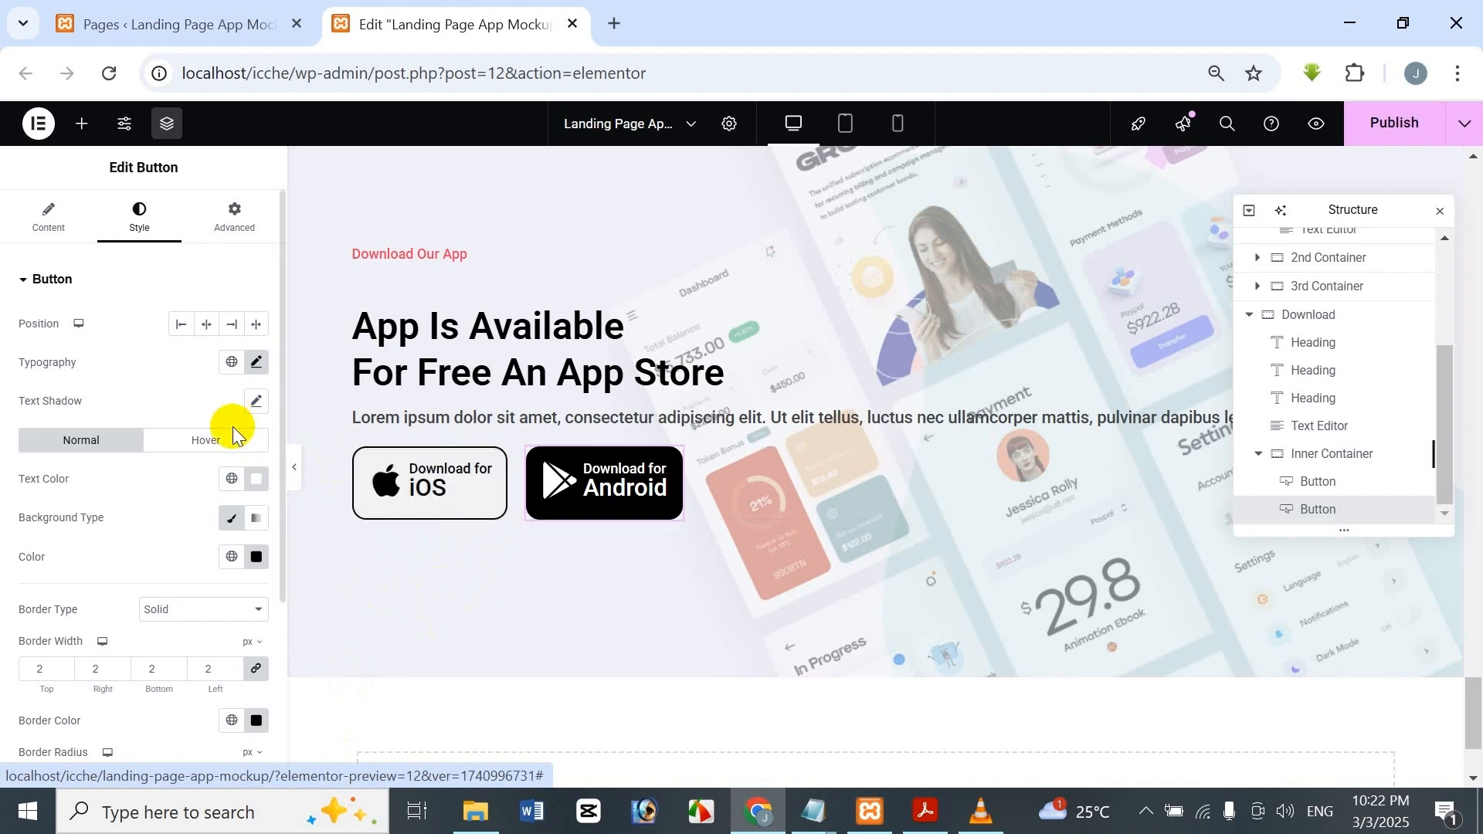
Set the Android button's hover-state text color to black (#000000).
left_click(212, 442)
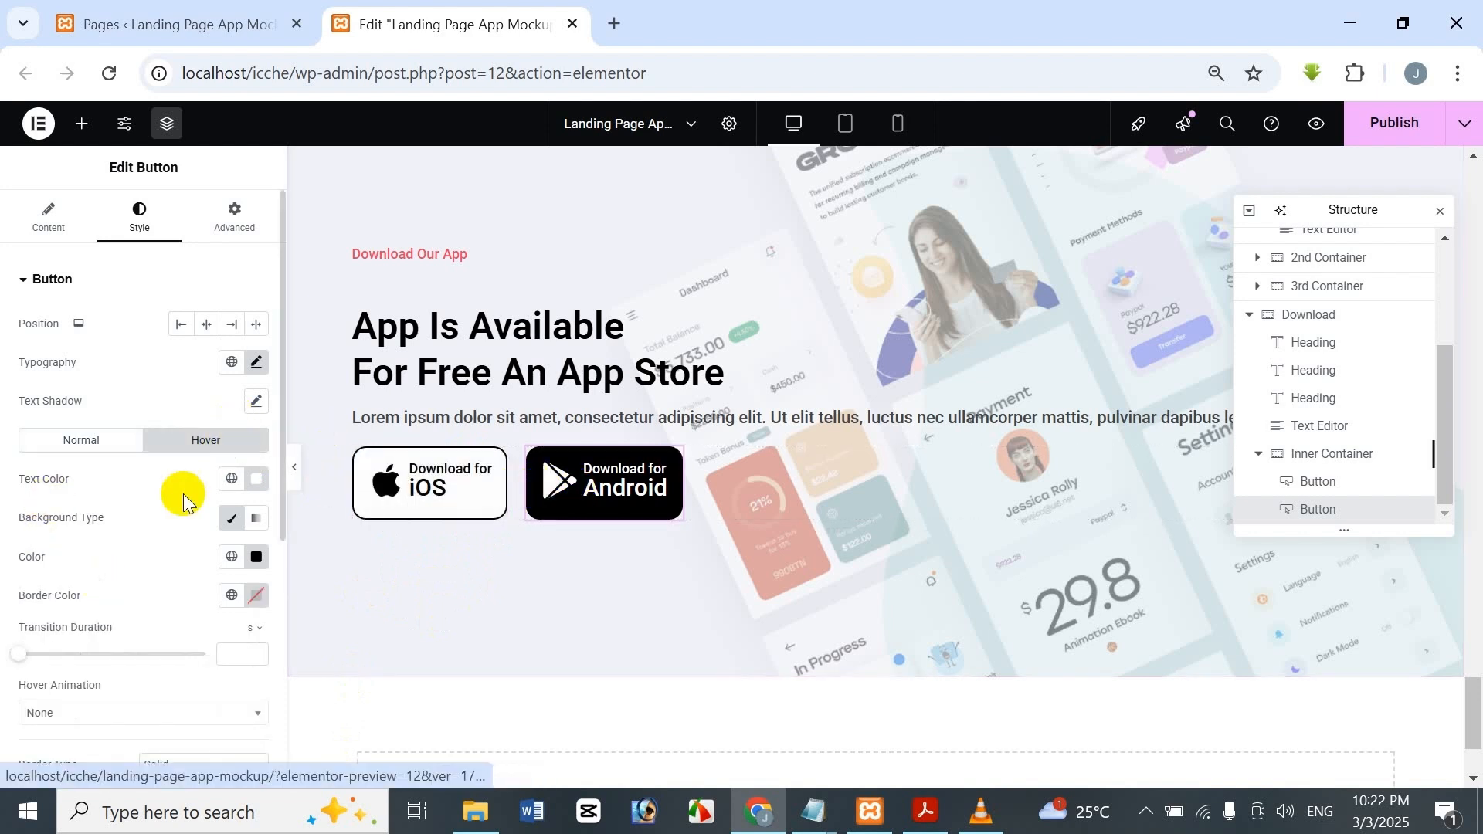
left_click(265, 485)
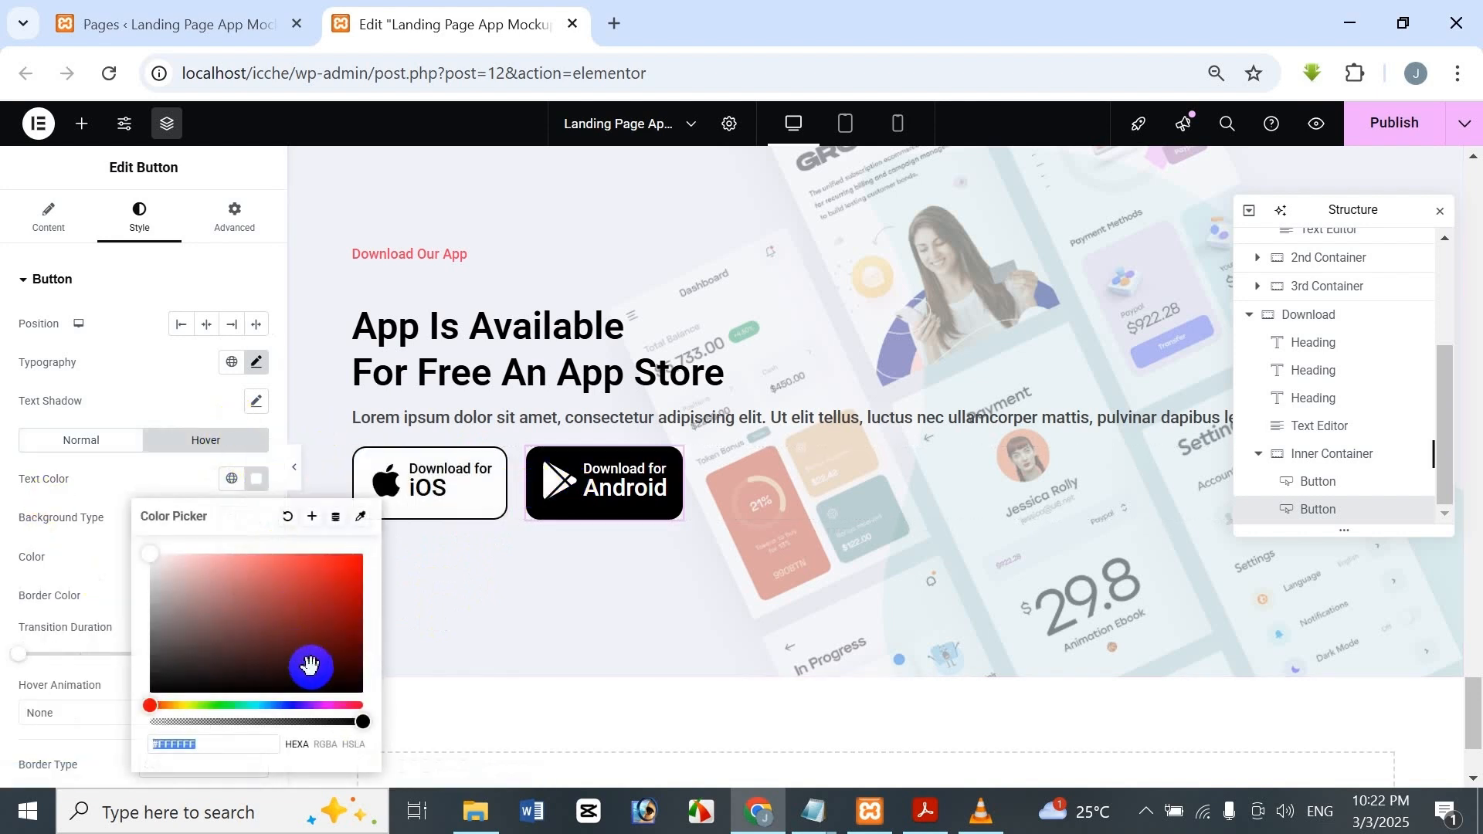
left_click_drag(309, 664, 359, 716)
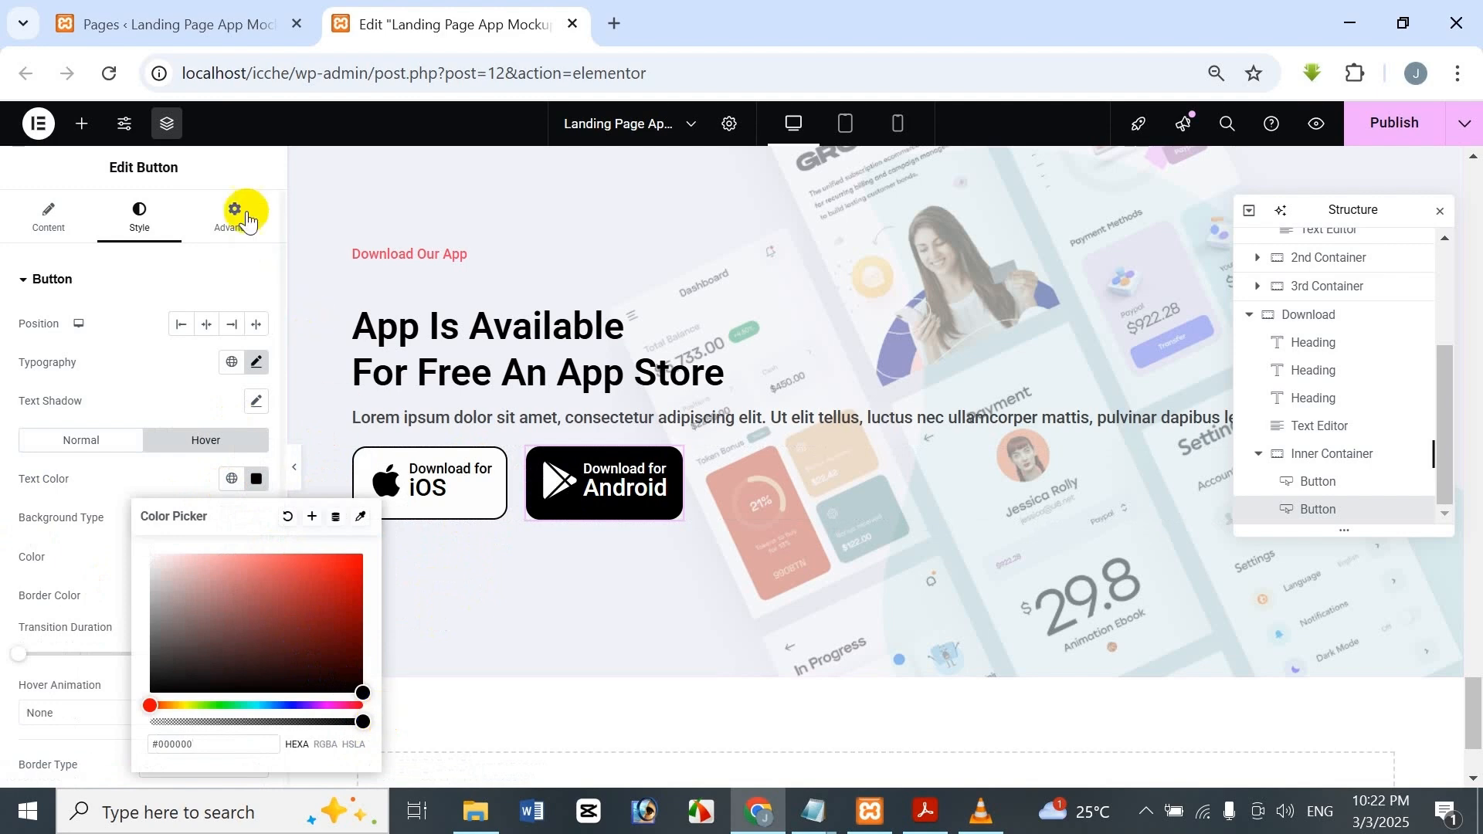
left_click(281, 503)
Set the Android button's hover-state background color to white (#FFFFFF) and test the hover effect on both download buttons.
left_click(256, 557)
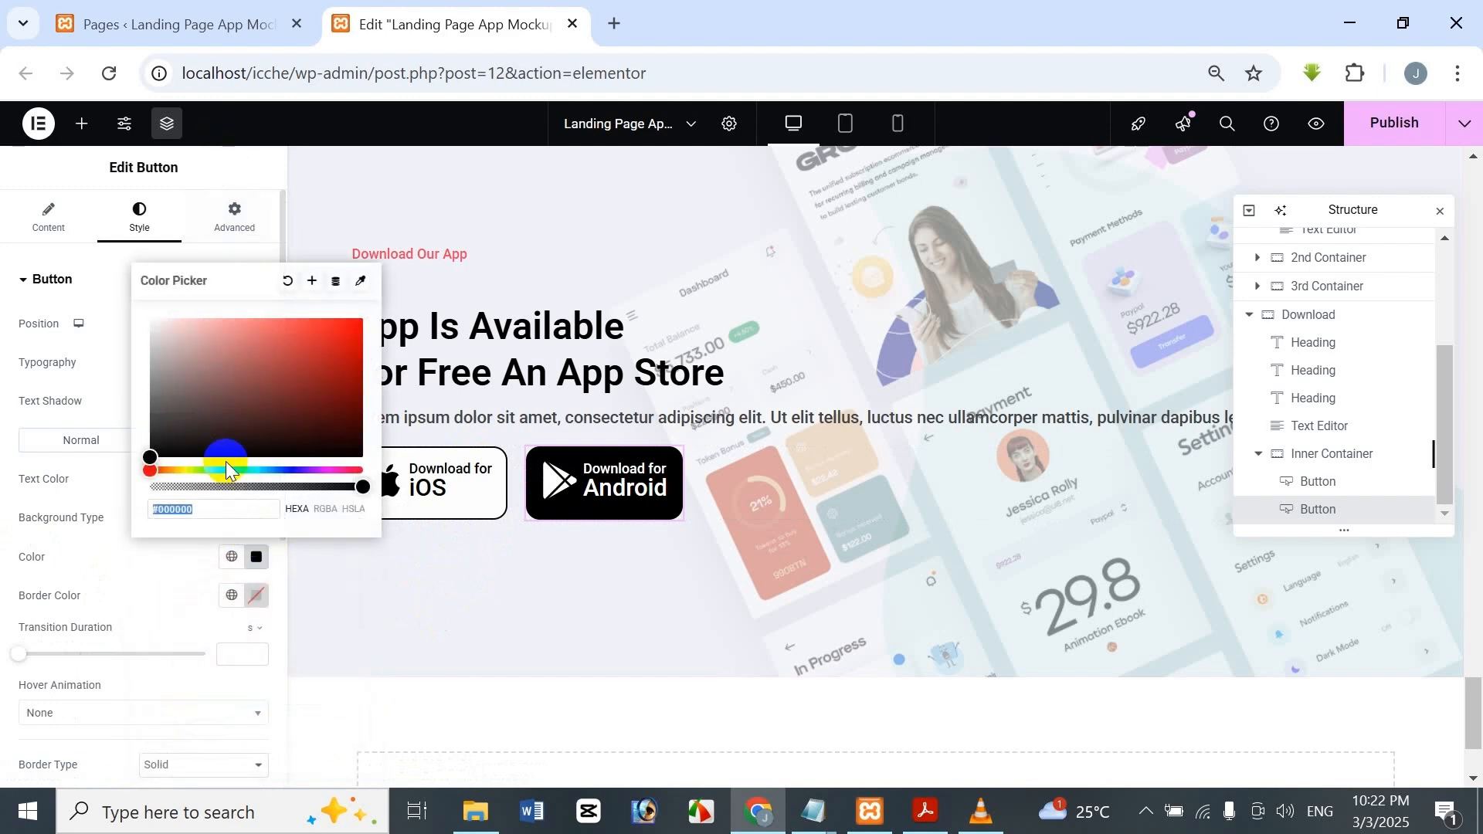
left_click(148, 315)
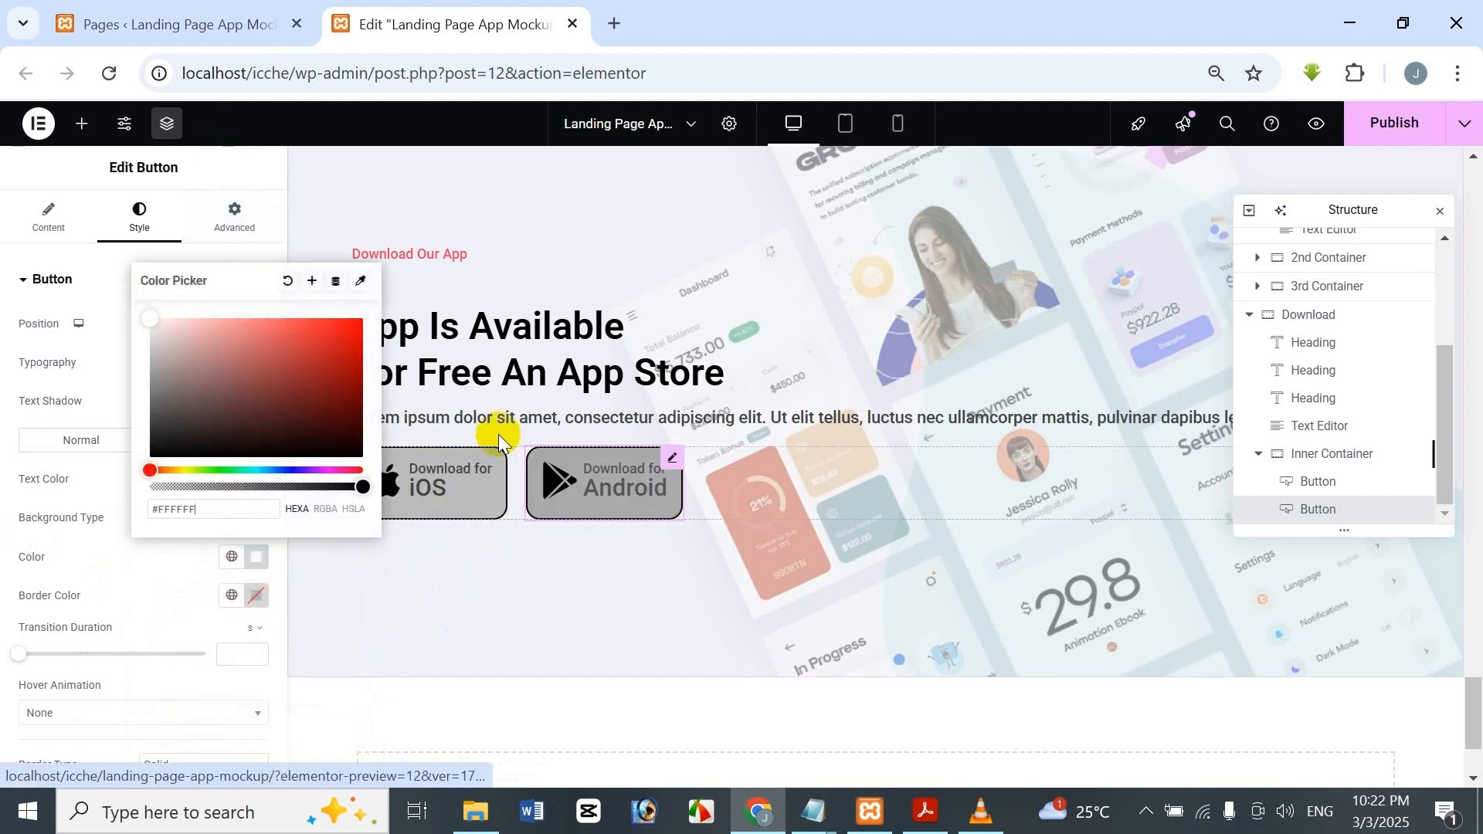
left_click(255, 139)
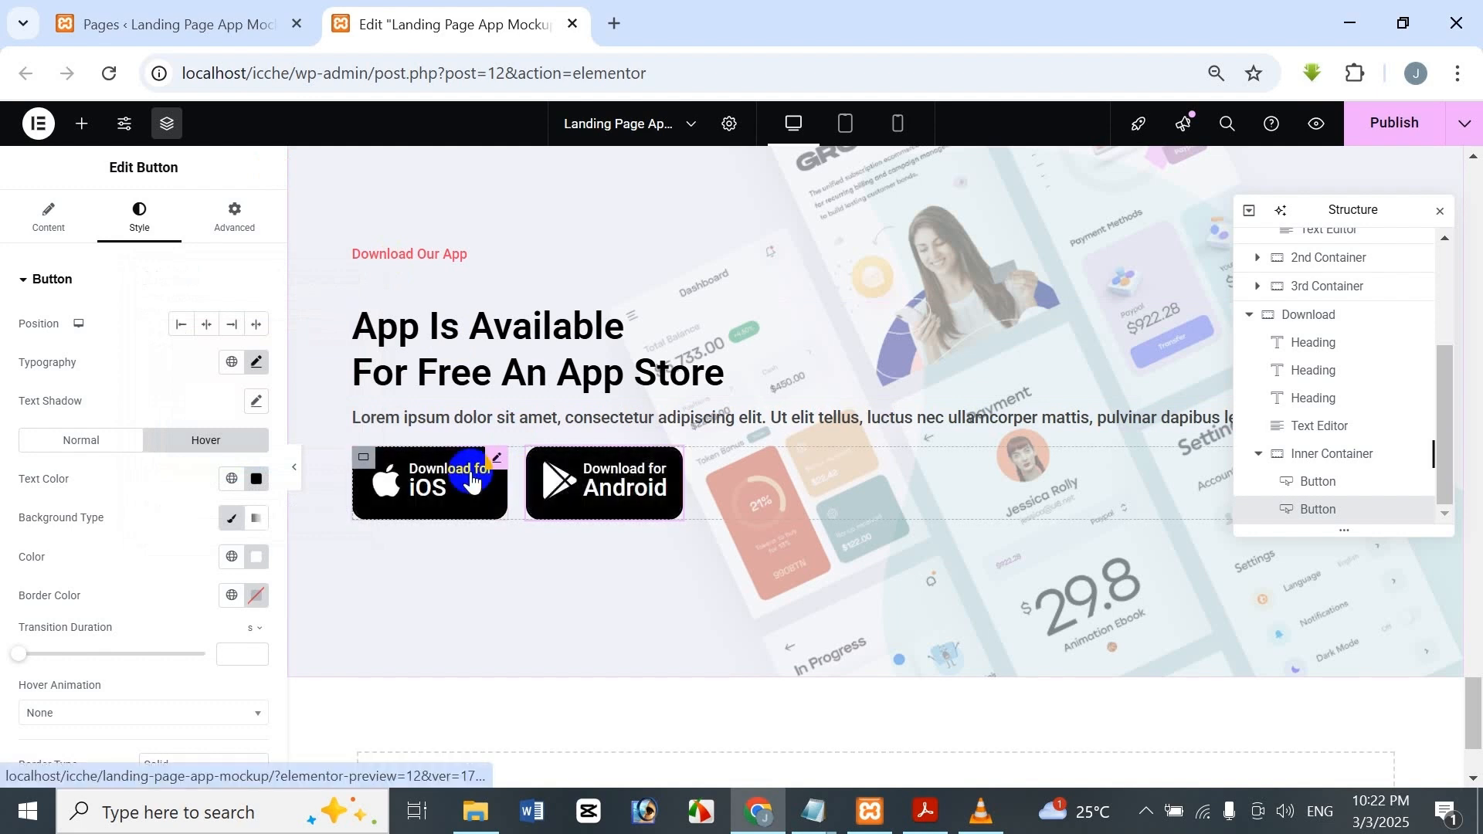
mouse_move(532, 485)
left_mouse_down()
mouse_move(490, 480)
mouse_move(540, 546)
mouse_move(572, 507)
mouse_move(540, 576)
left_mouse_up()
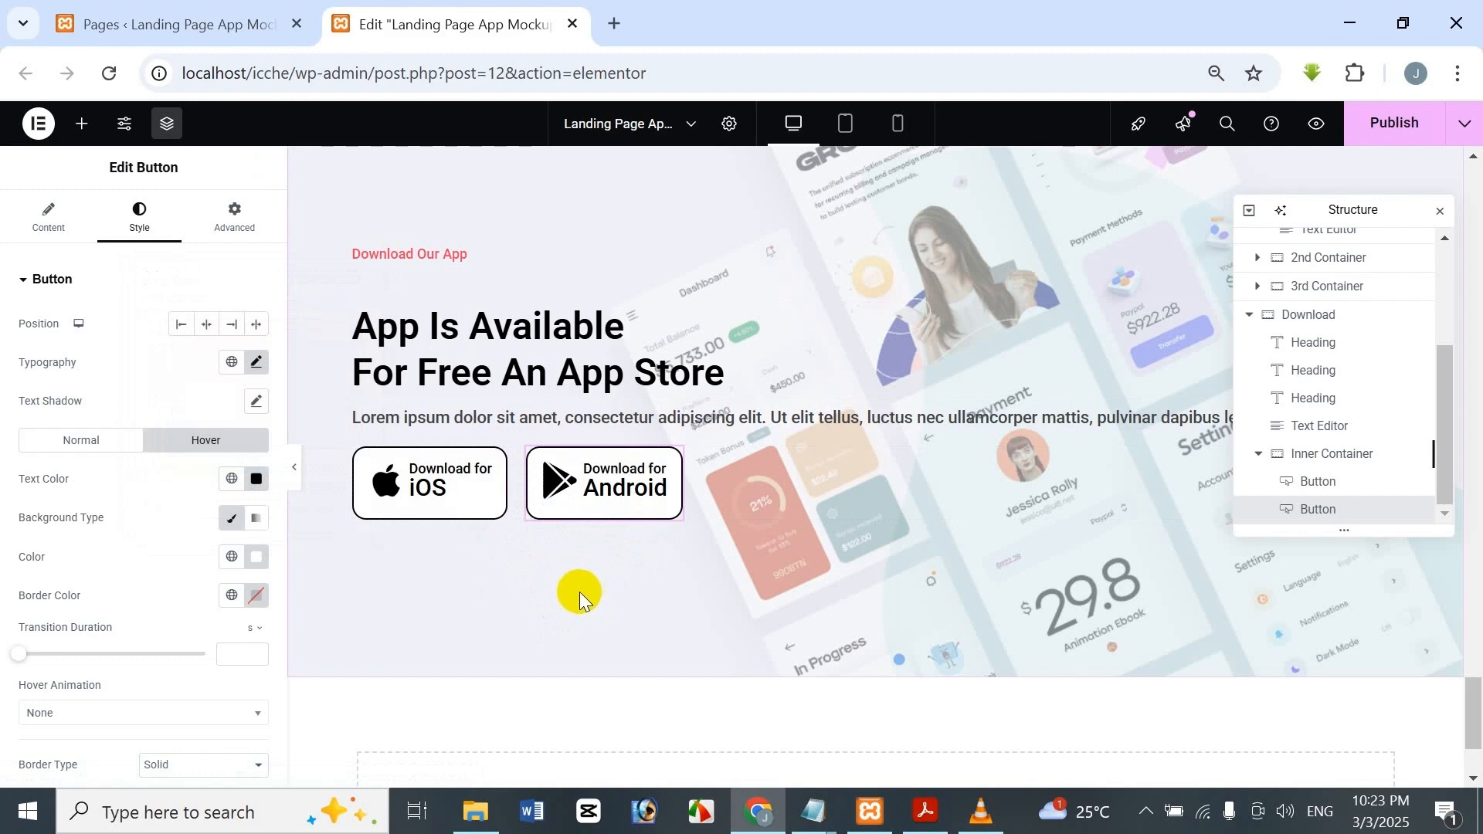
Set the item alignment to center for the Inner Container that holds the download buttons.
left_click(1327, 453)
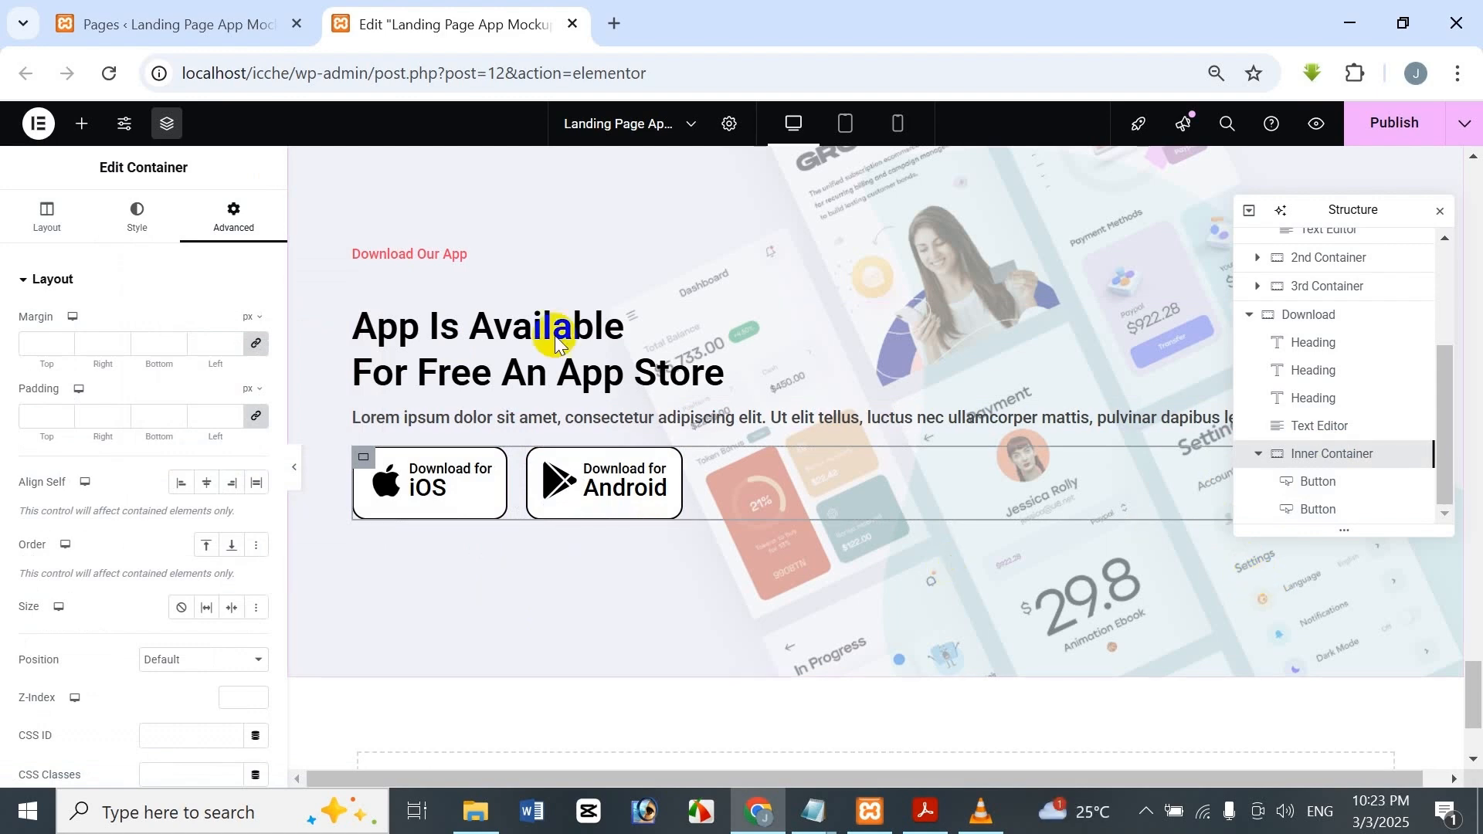
left_click(52, 239)
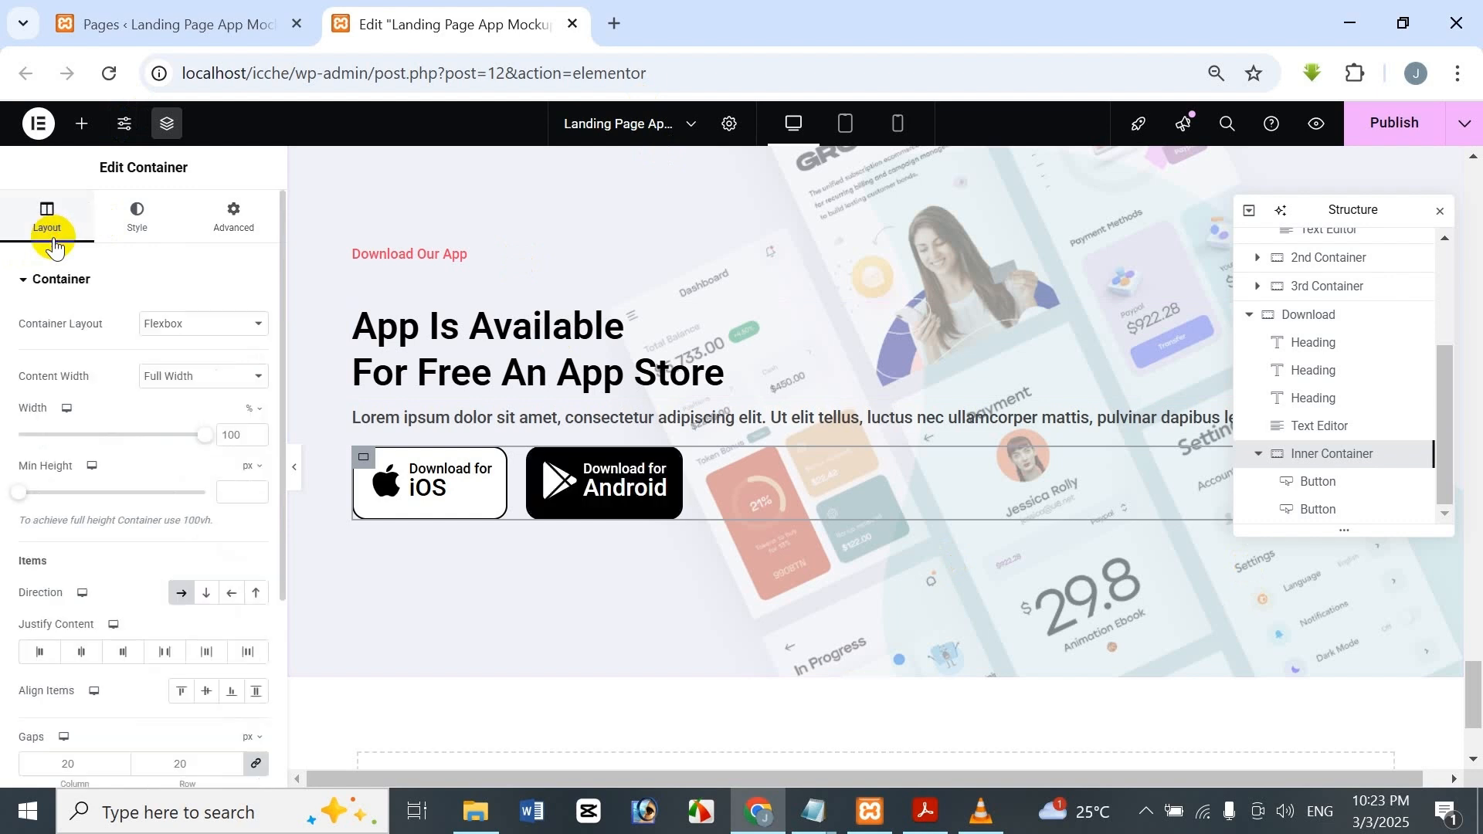
scroll(119, 651, "down", 2)
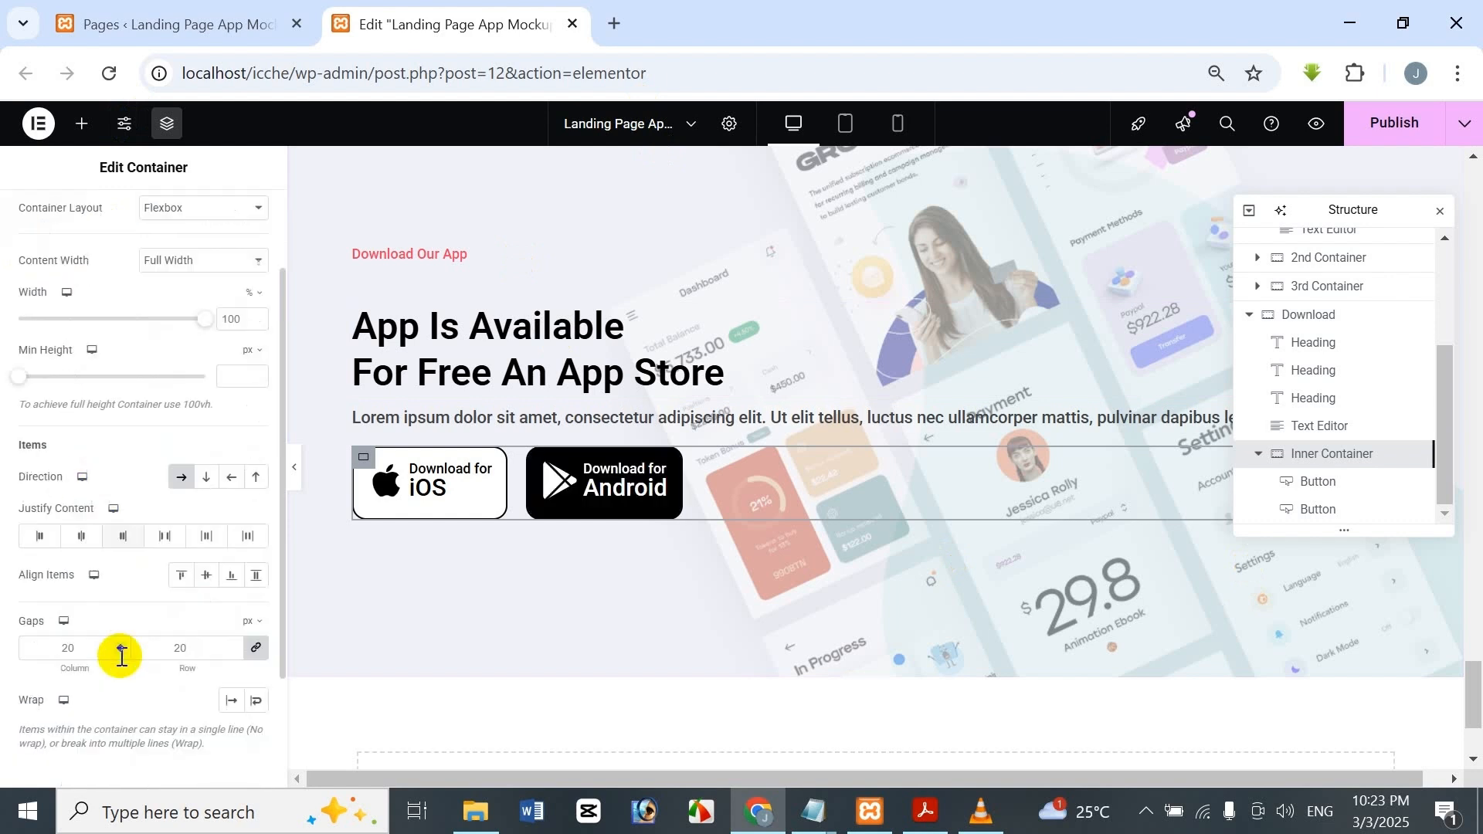
left_click(203, 578)
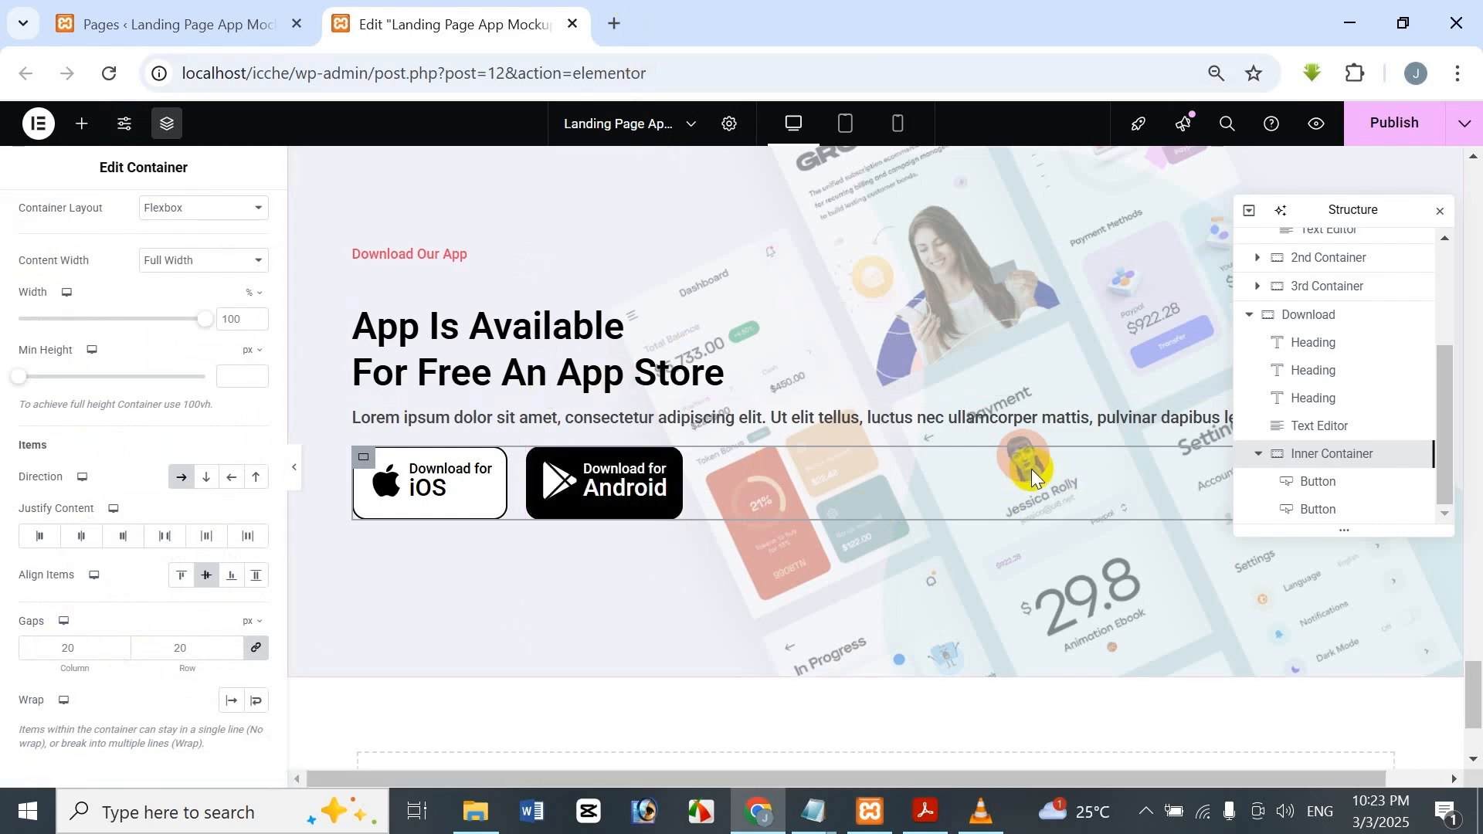
Copy the green leaf image, the first image in the Hero Banner container.
left_click_drag(1481, 610, 1473, 154)
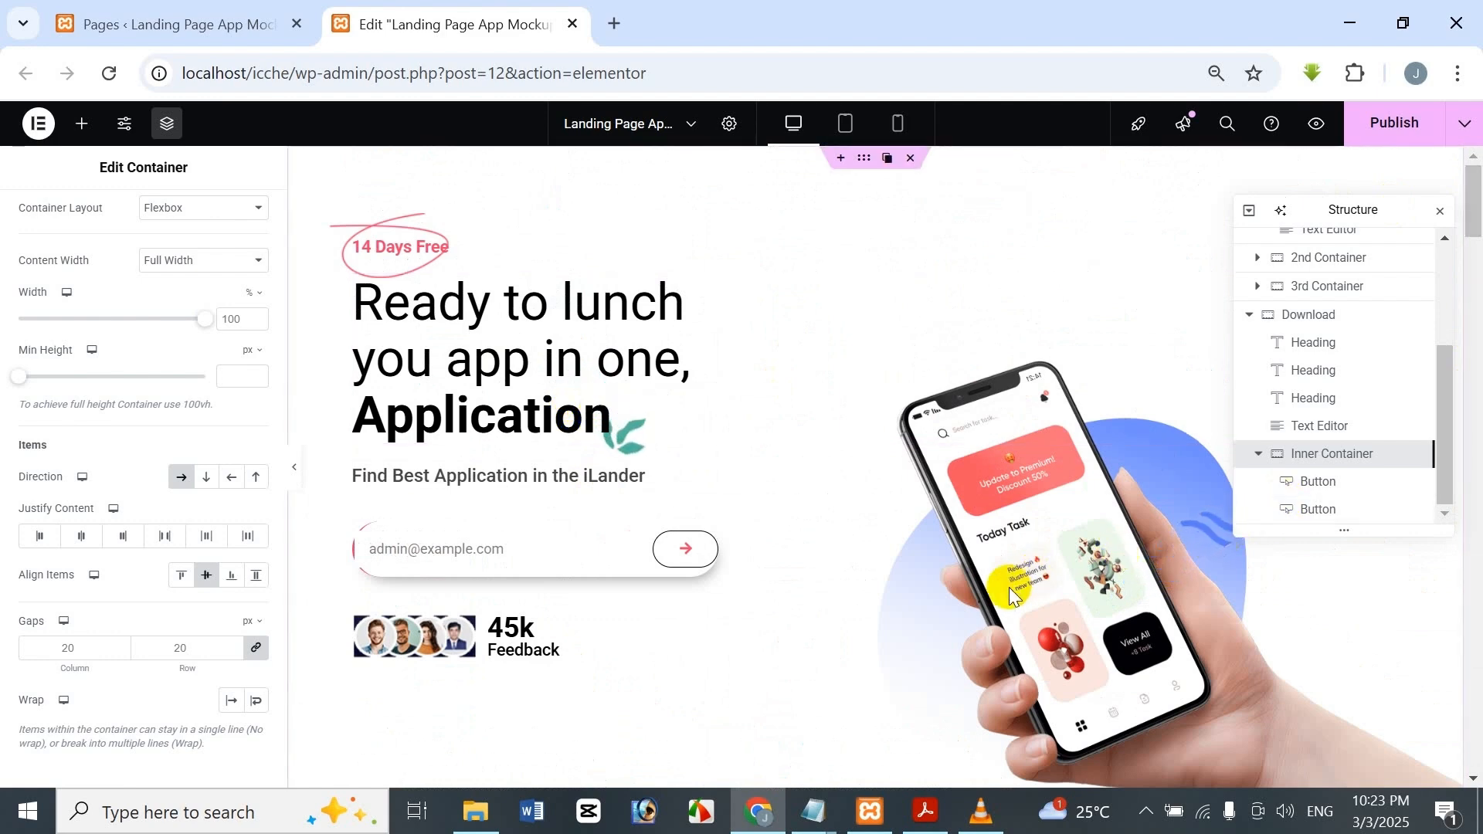
scroll(497, 394, "down", 5)
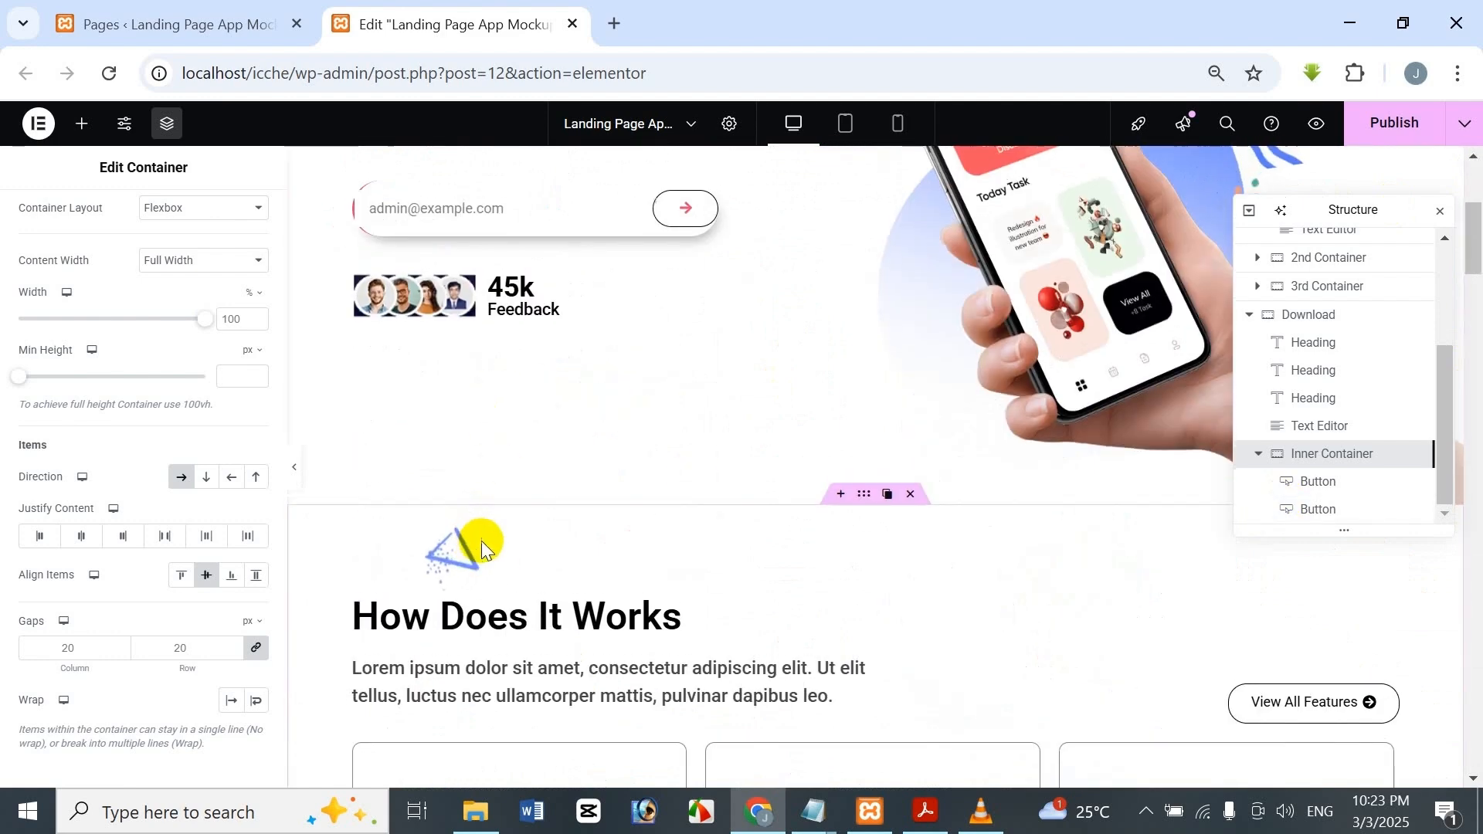
scroll(632, 495, "up", 5)
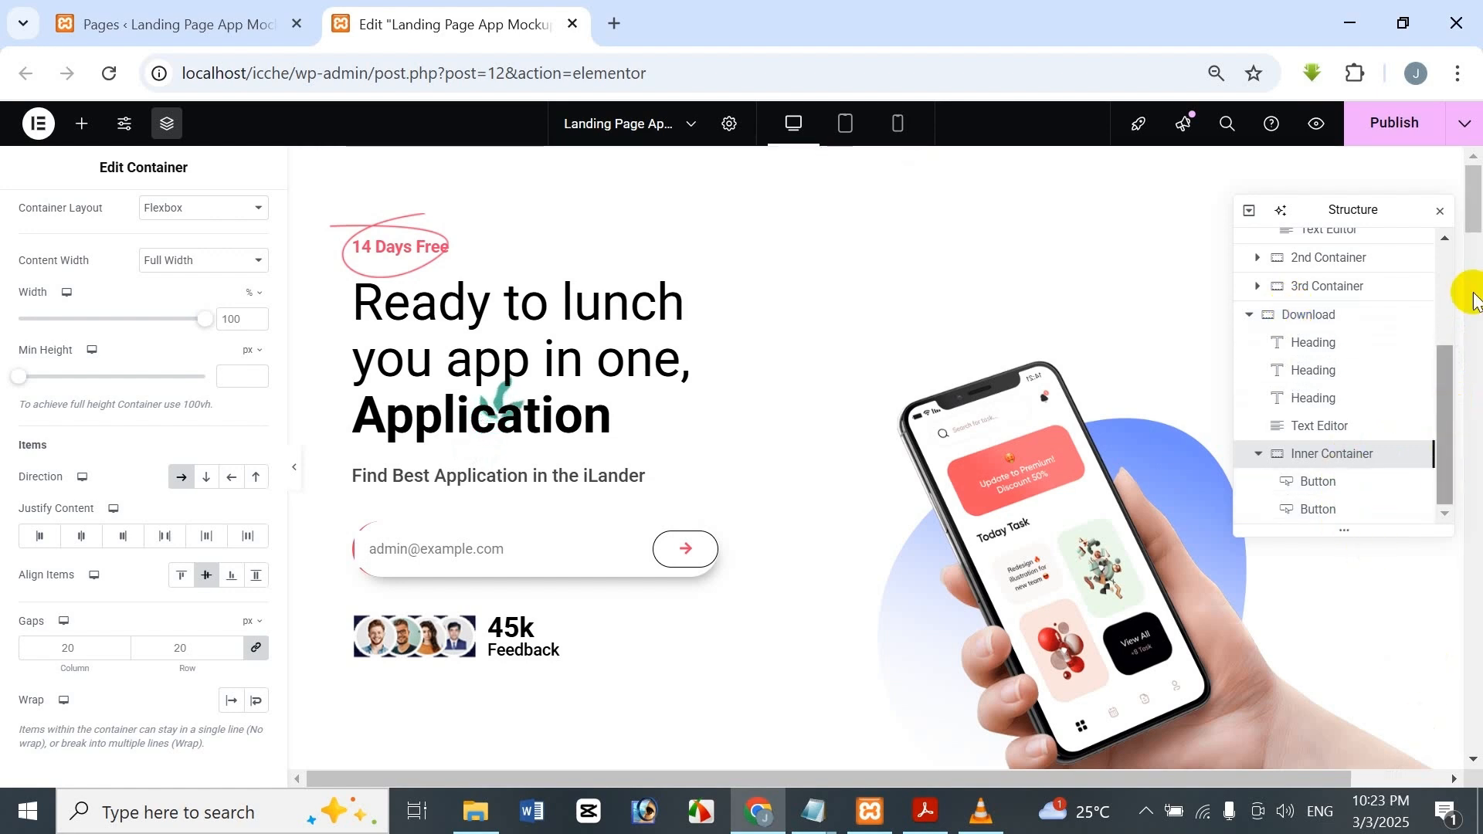
scroll(1324, 420, "up", 3)
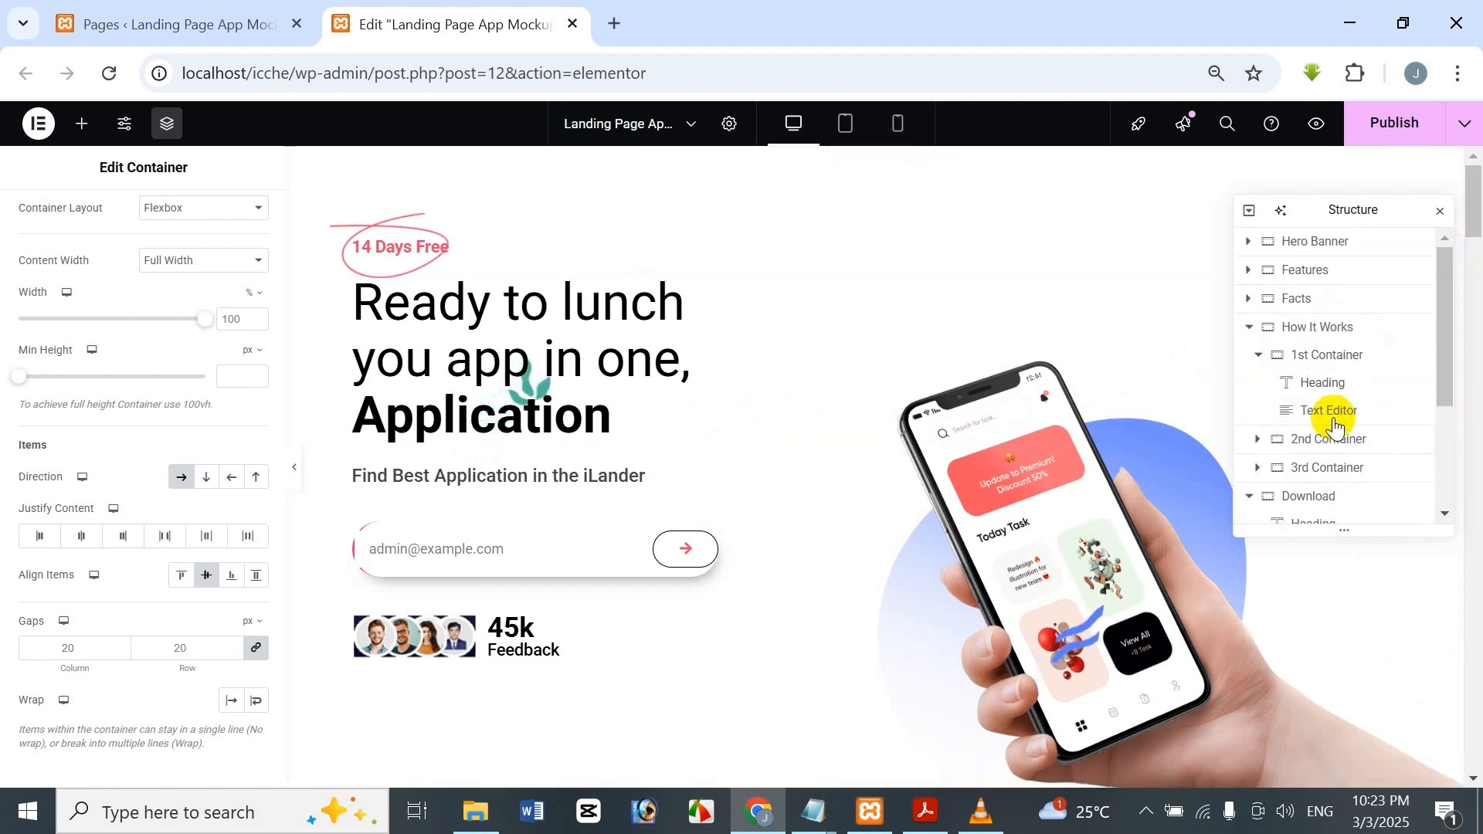
left_click(1249, 242)
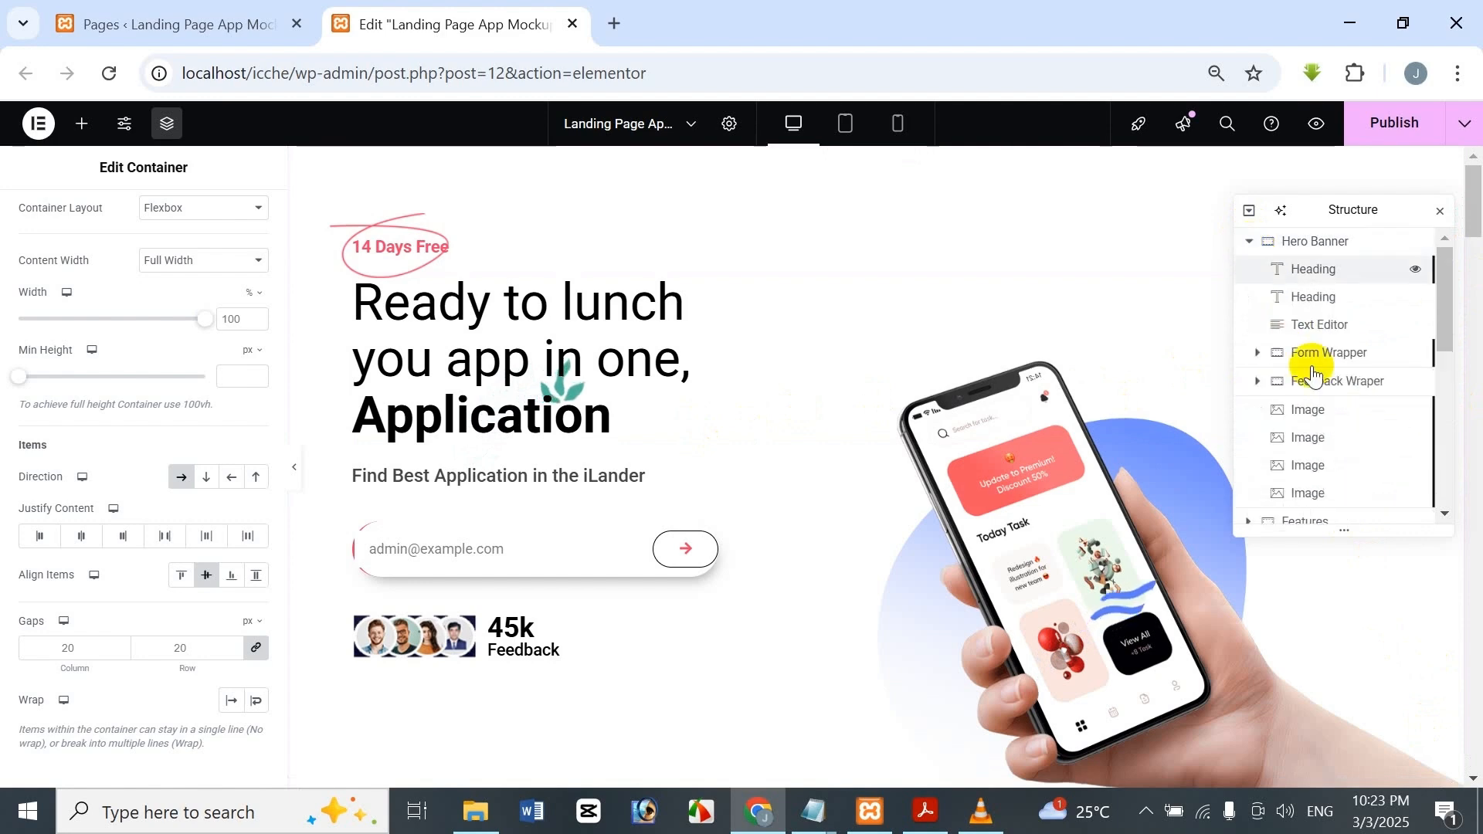
left_click(1313, 416)
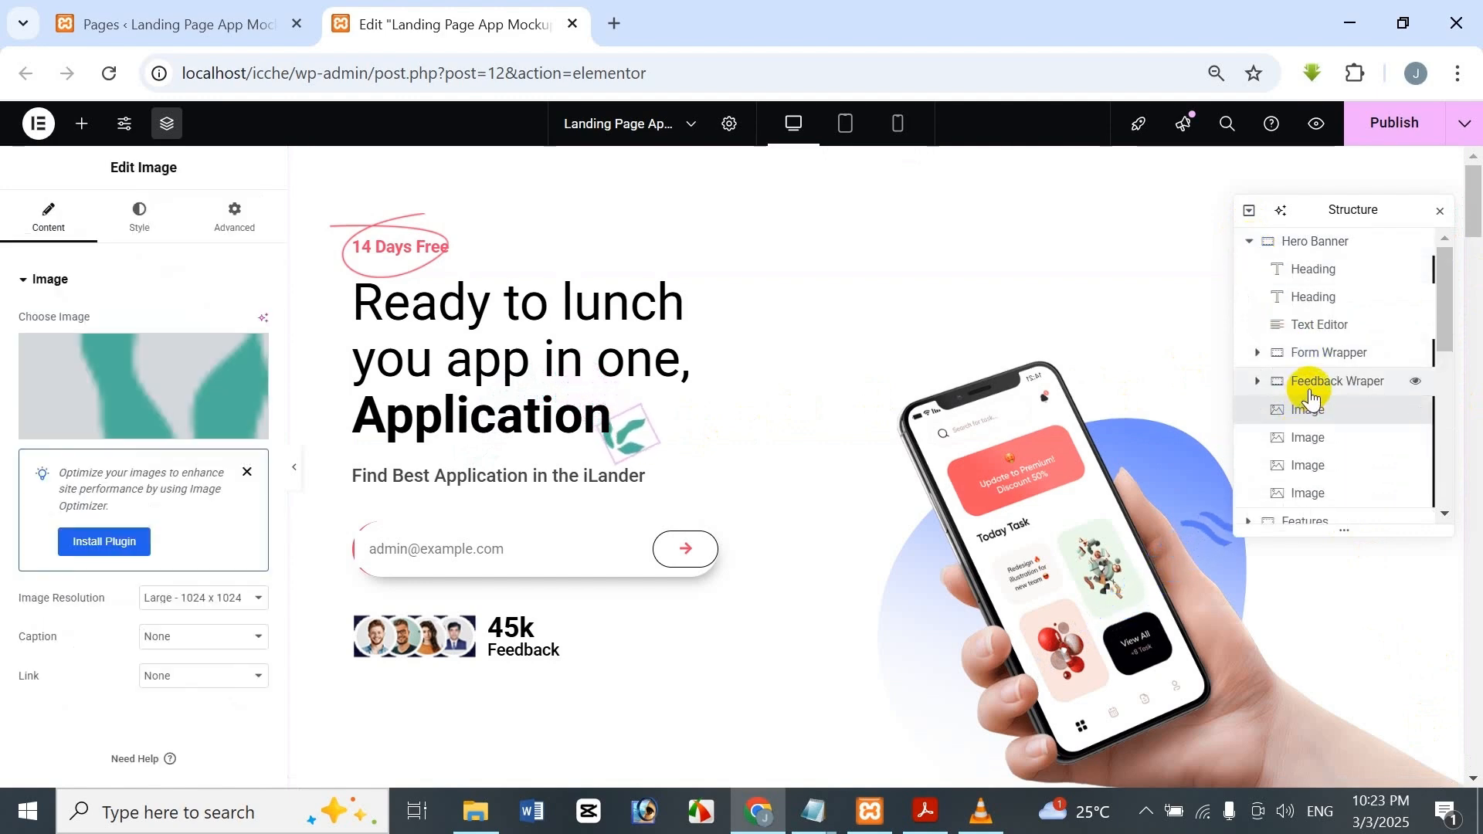
Paste the green leaf image below the Android button in the Download section's Inner Container and check it on the page.
scroll(1311, 395, "down", 3)
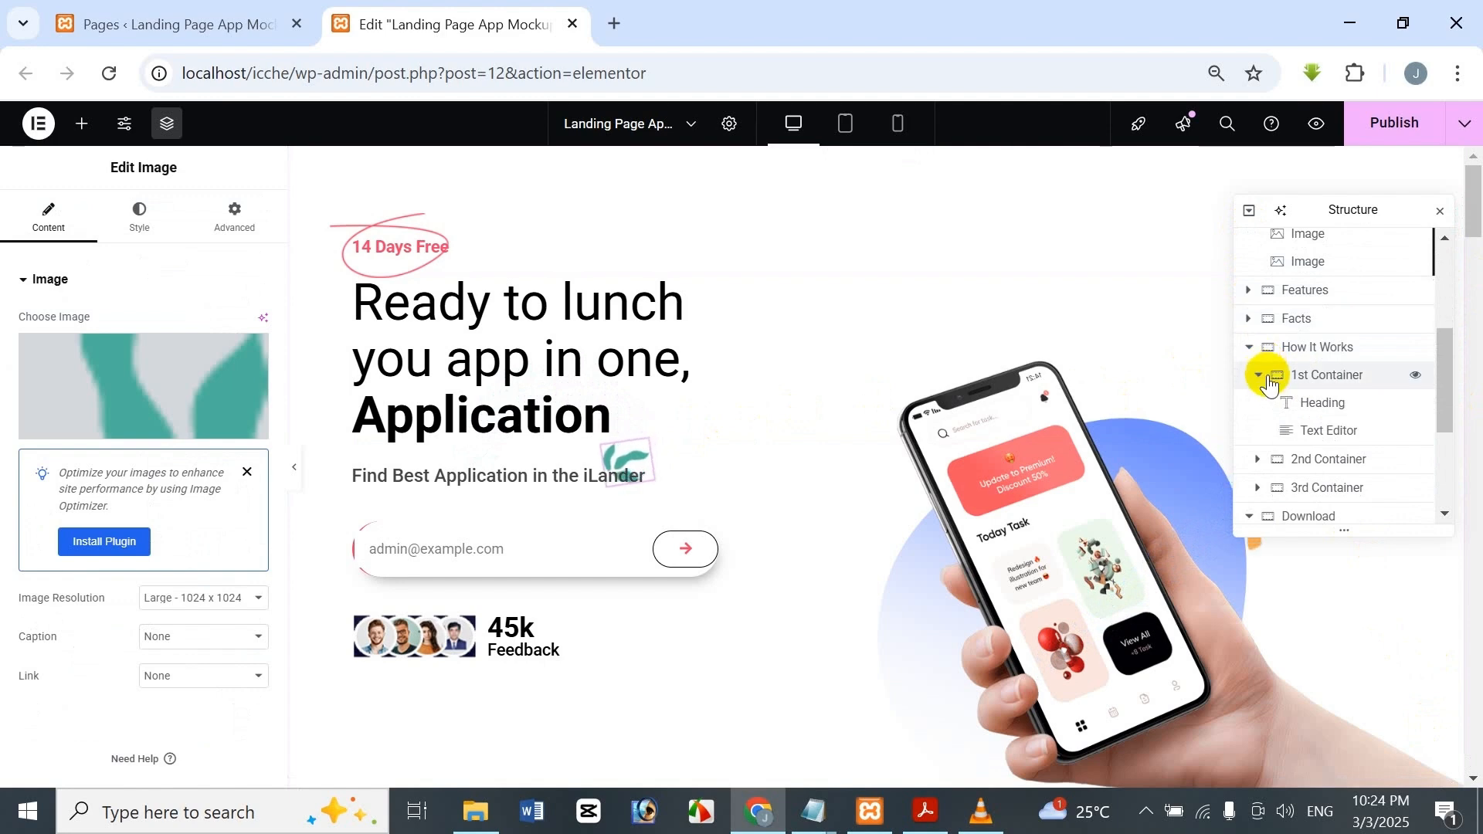
left_click(1259, 378)
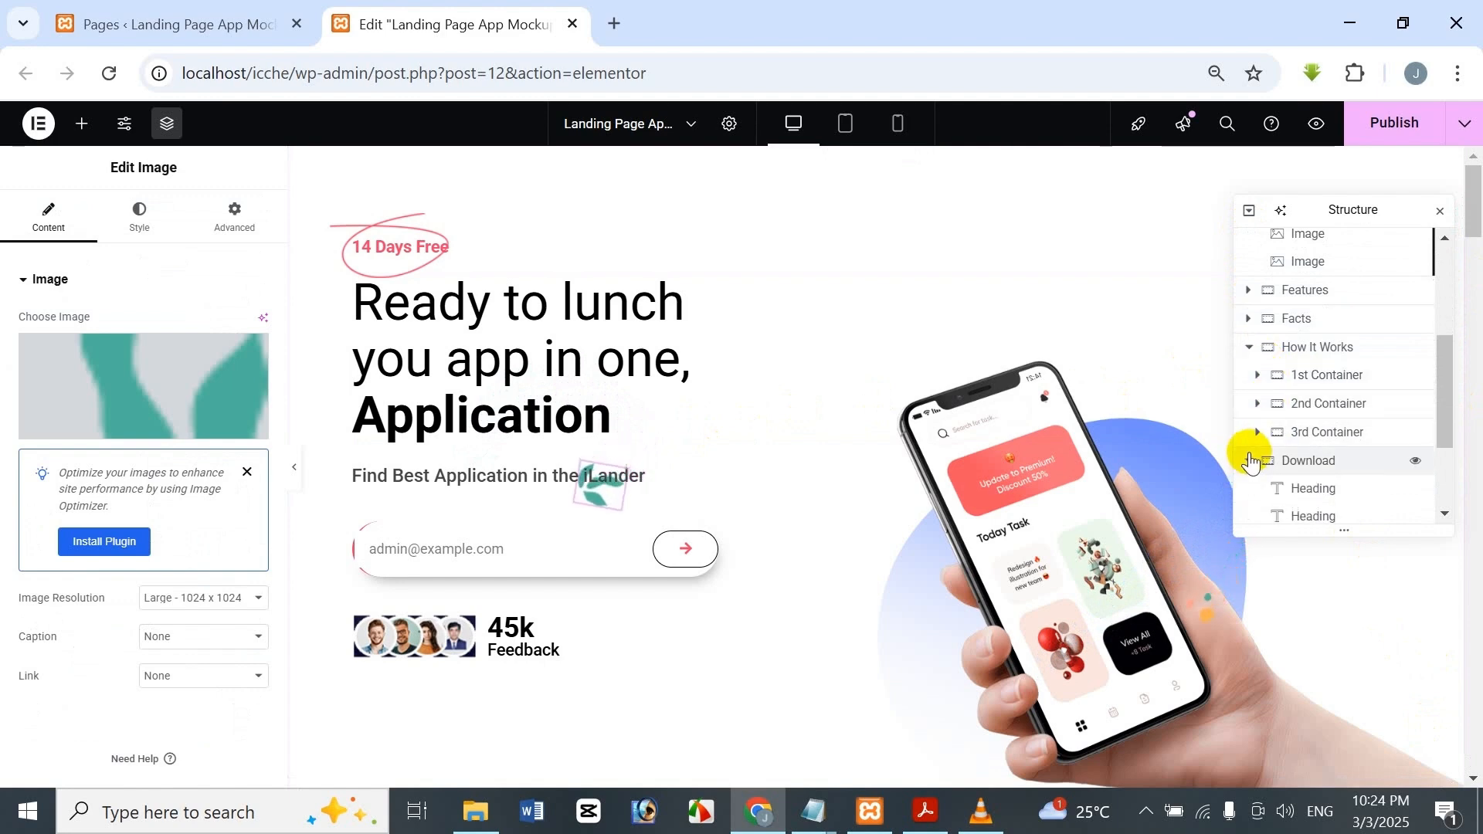
scroll(1251, 417, "down", 2)
scroll(1267, 417, "down", 1)
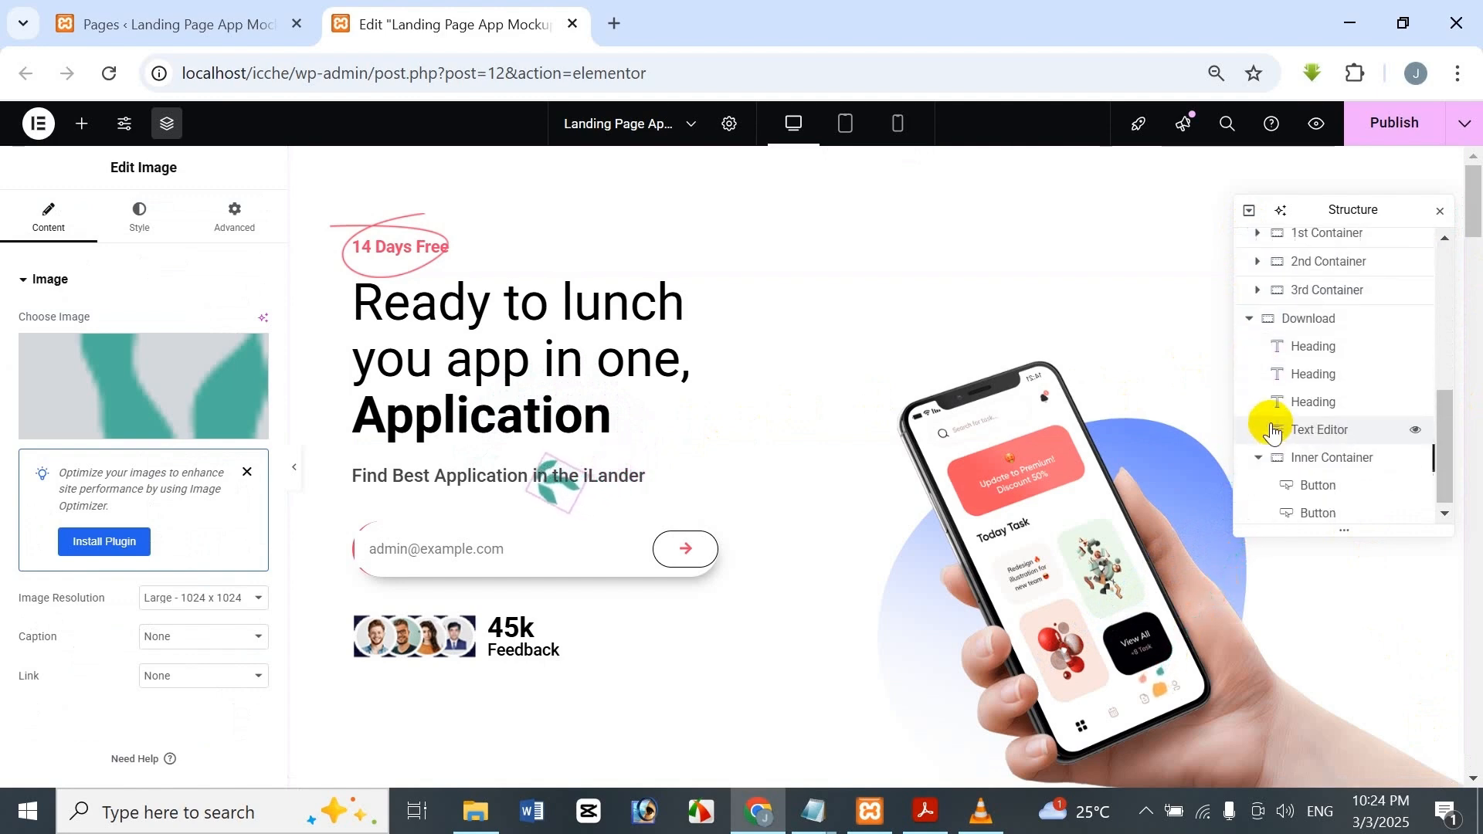
right_click(1324, 519)
left_click(1324, 519)
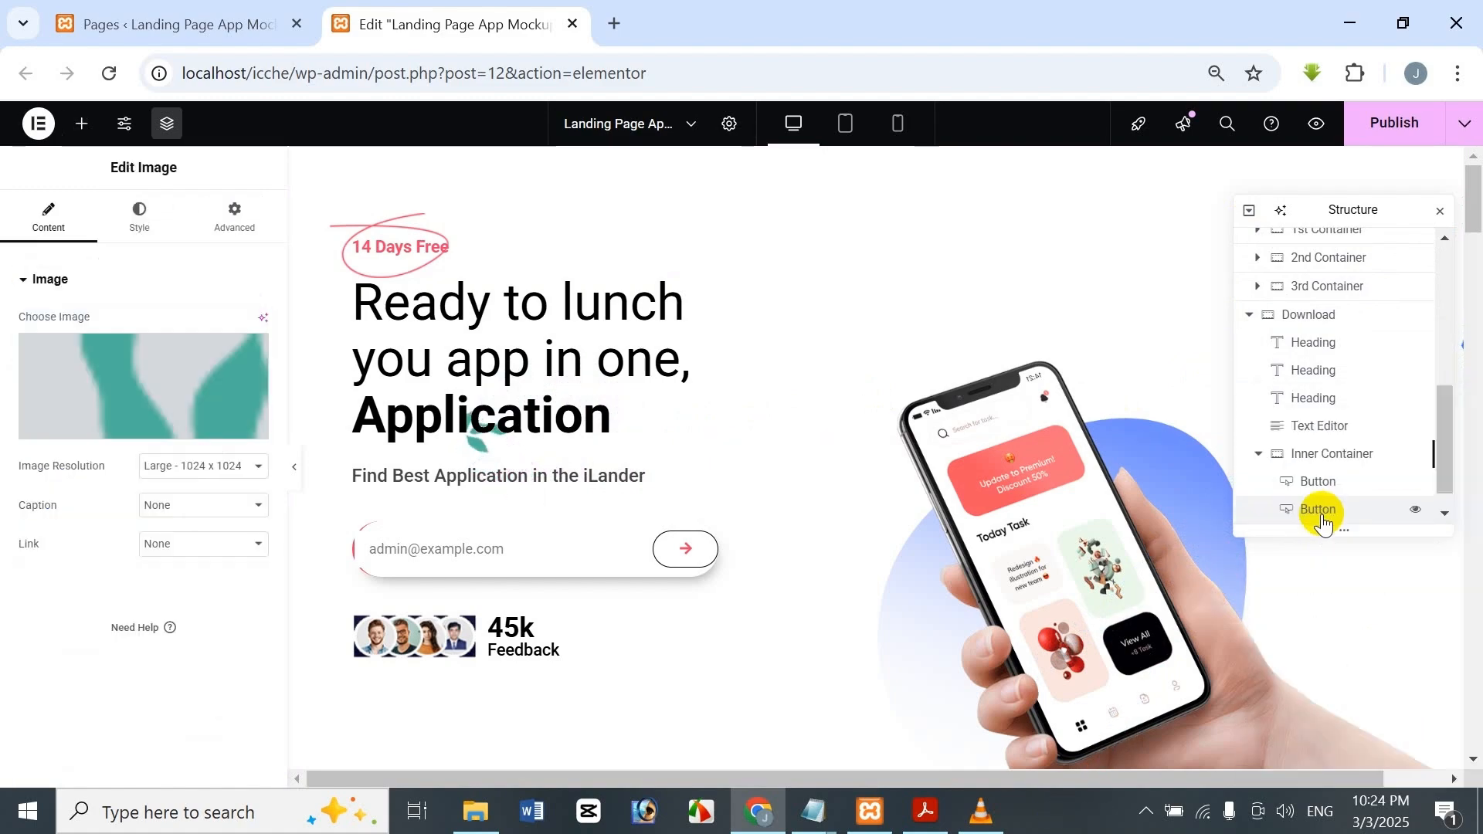
left_click_drag(1475, 213, 1473, 681)
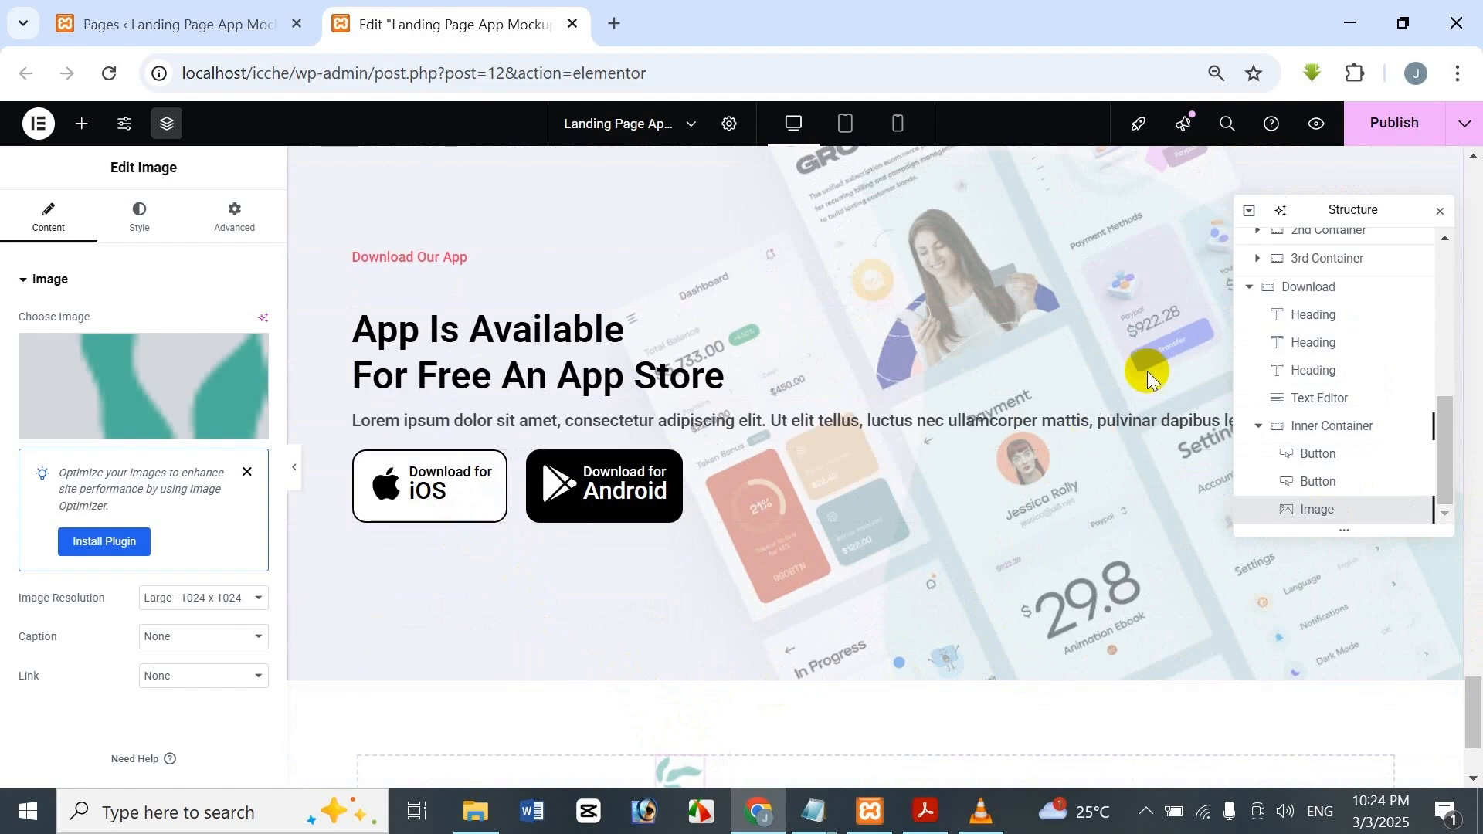
Copy the blue triangle image, the second image in the Hero Banner container.
scroll(816, 463, "up", 10)
scroll(751, 406, "up", 20)
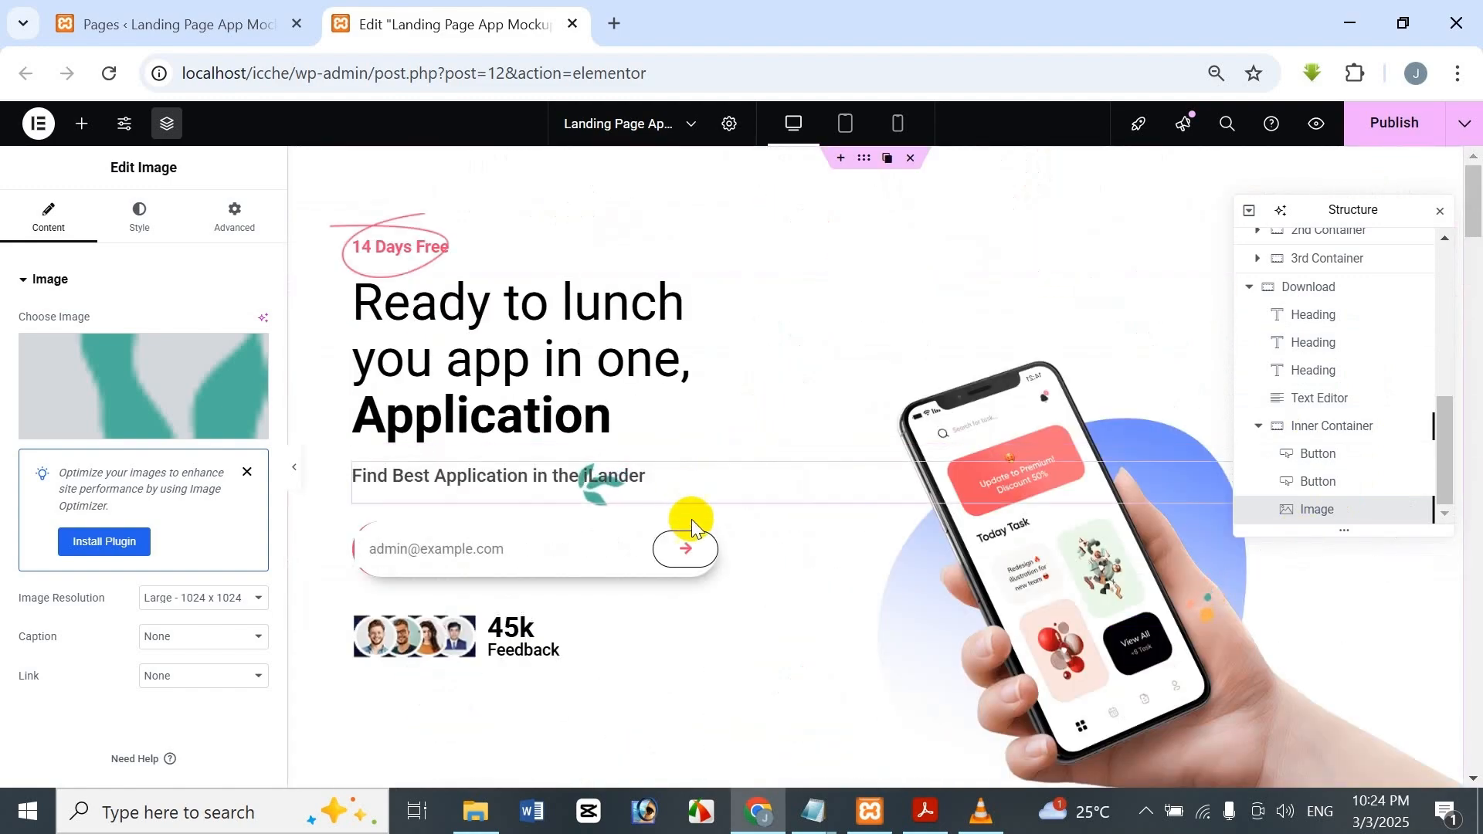
scroll(692, 519, "down", 3)
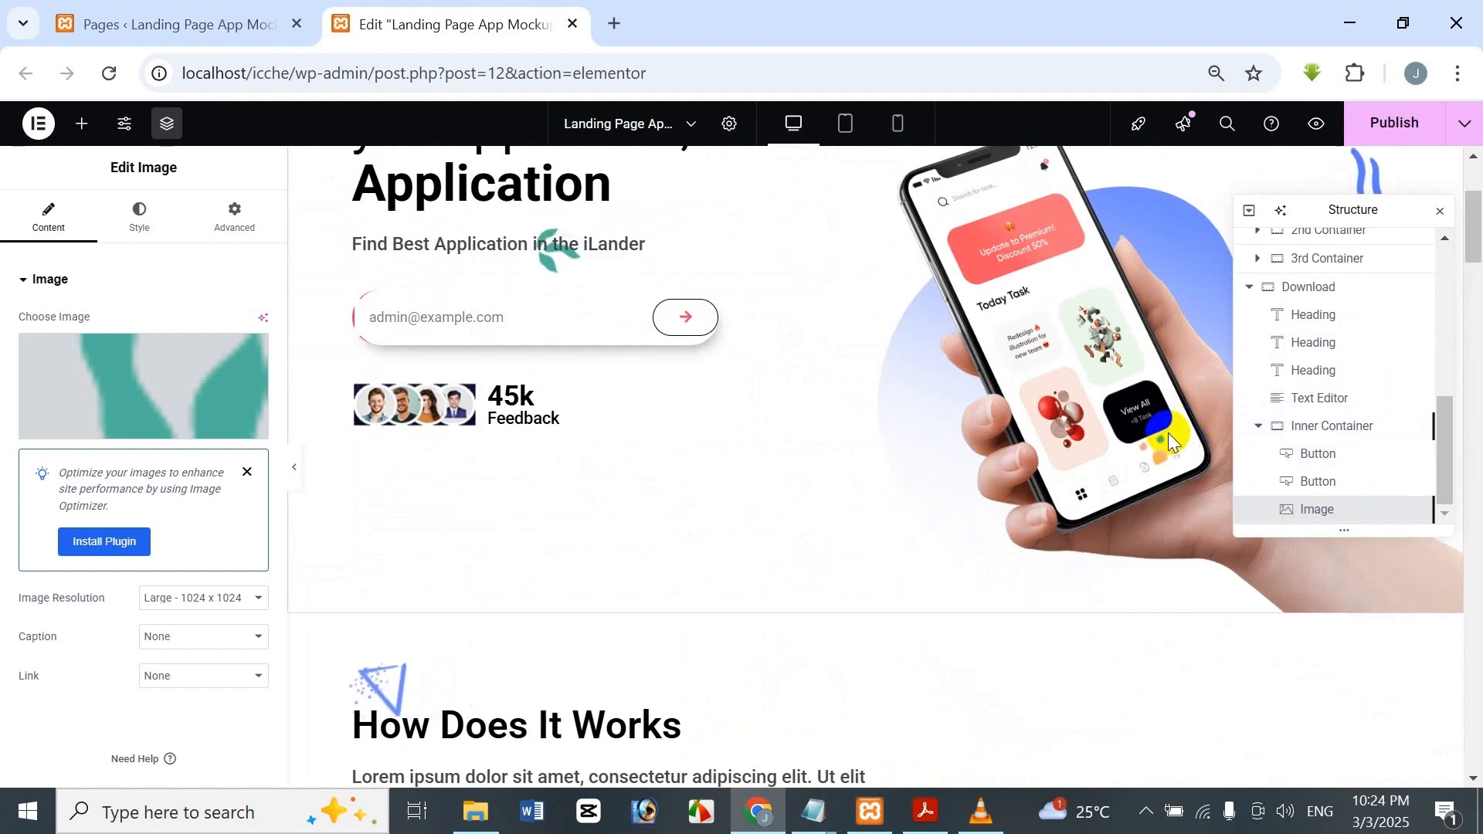
right_click(343, 664)
scroll(1364, 387, "up", 5)
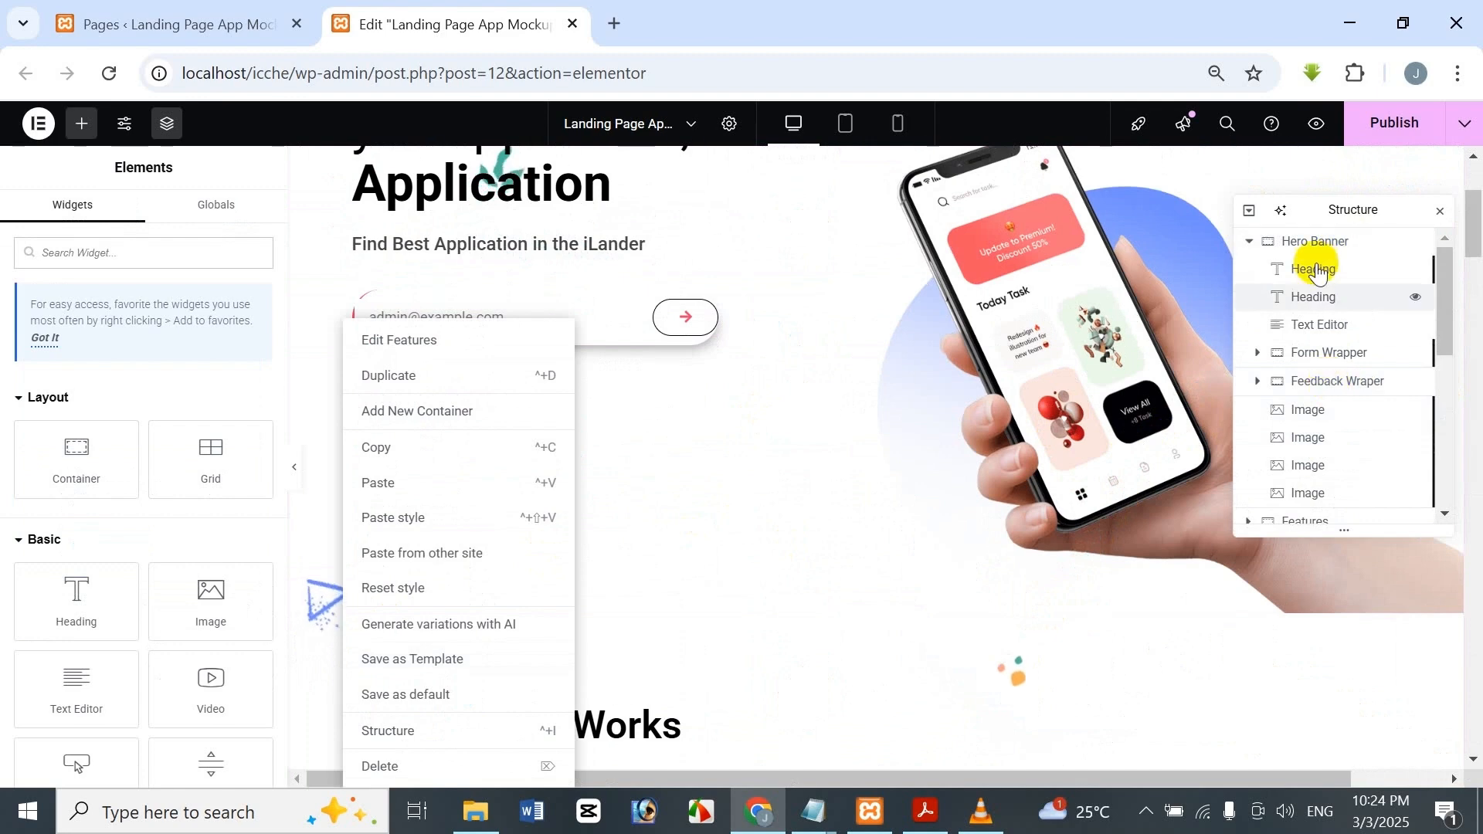
left_click(1334, 462)
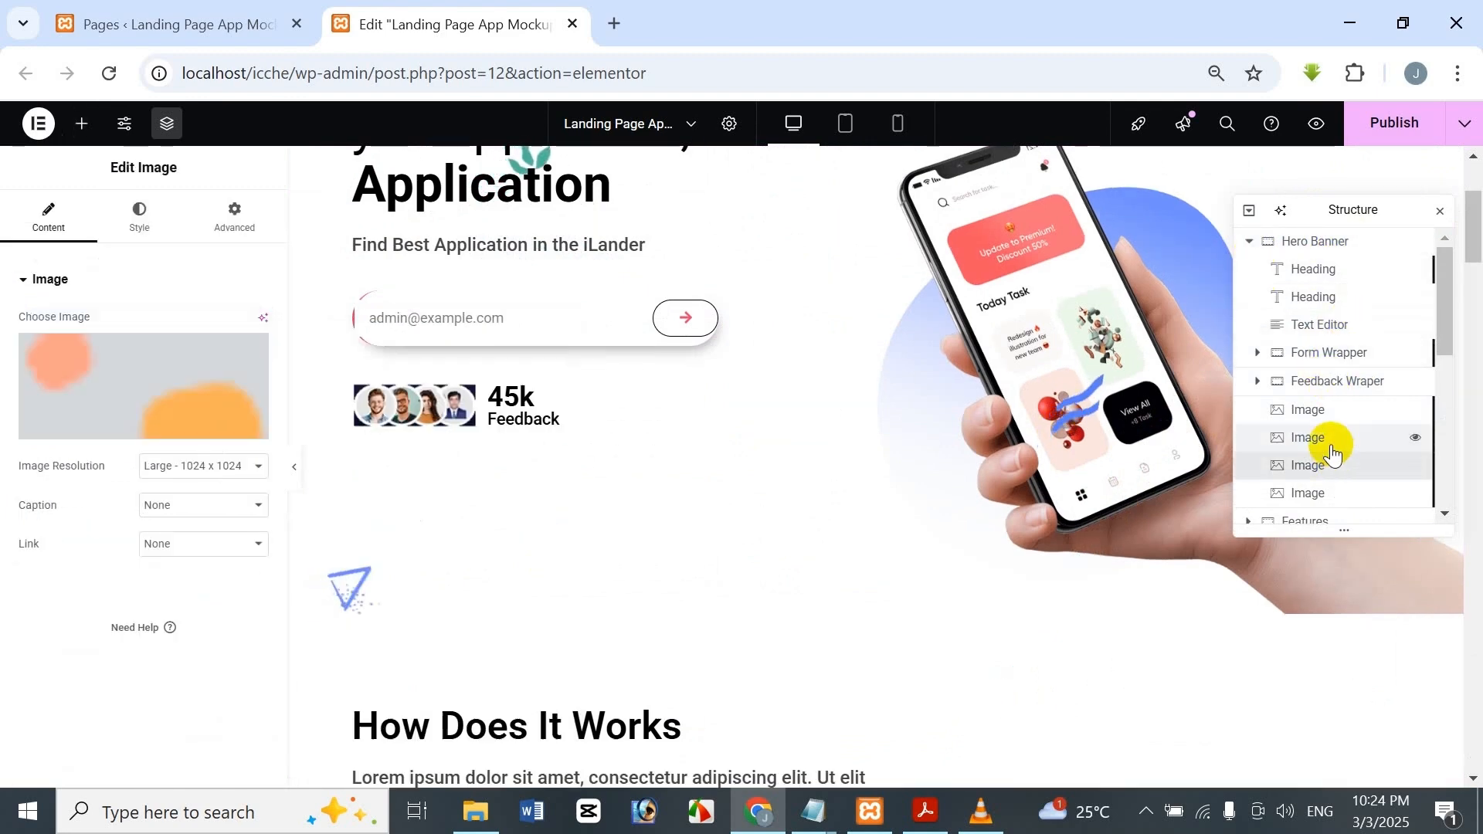
right_click(1330, 451)
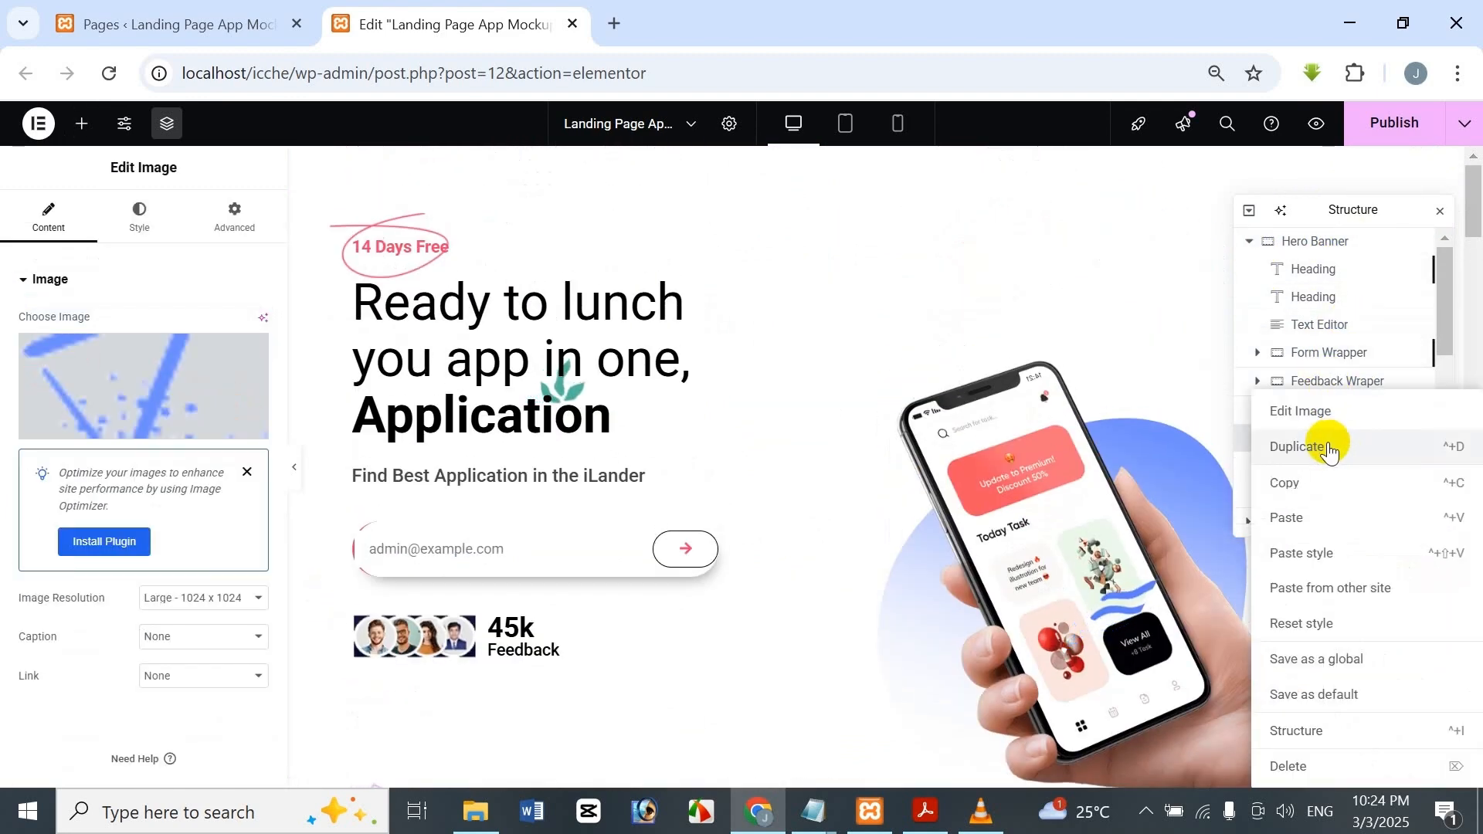
left_click(1313, 505)
Paste the blue triangle image after the leaf image in the Download section's Inner Container and check it on the page.
scroll(1317, 464, "down", 5)
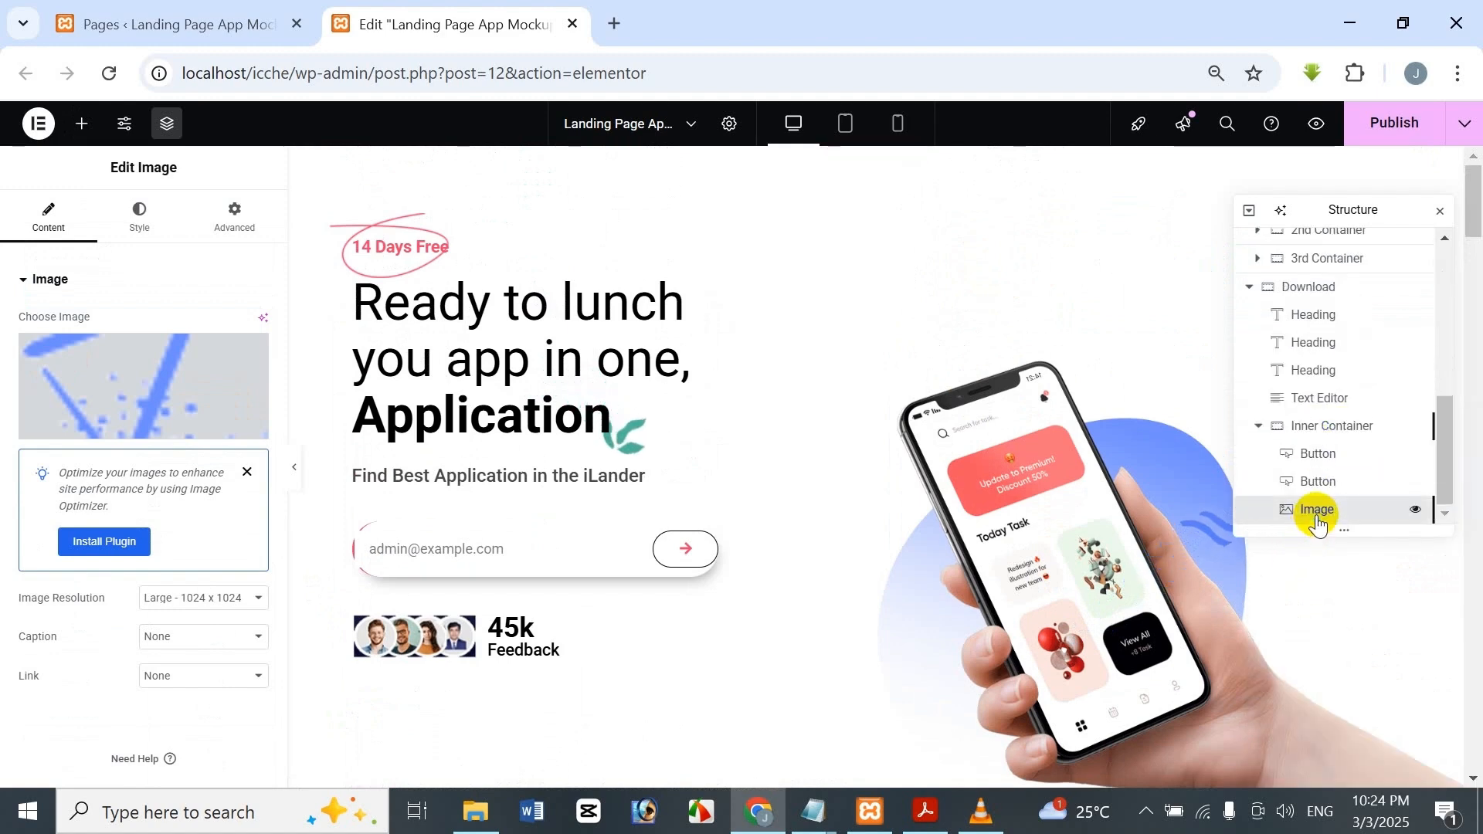
right_click(1317, 522)
left_click(1317, 519)
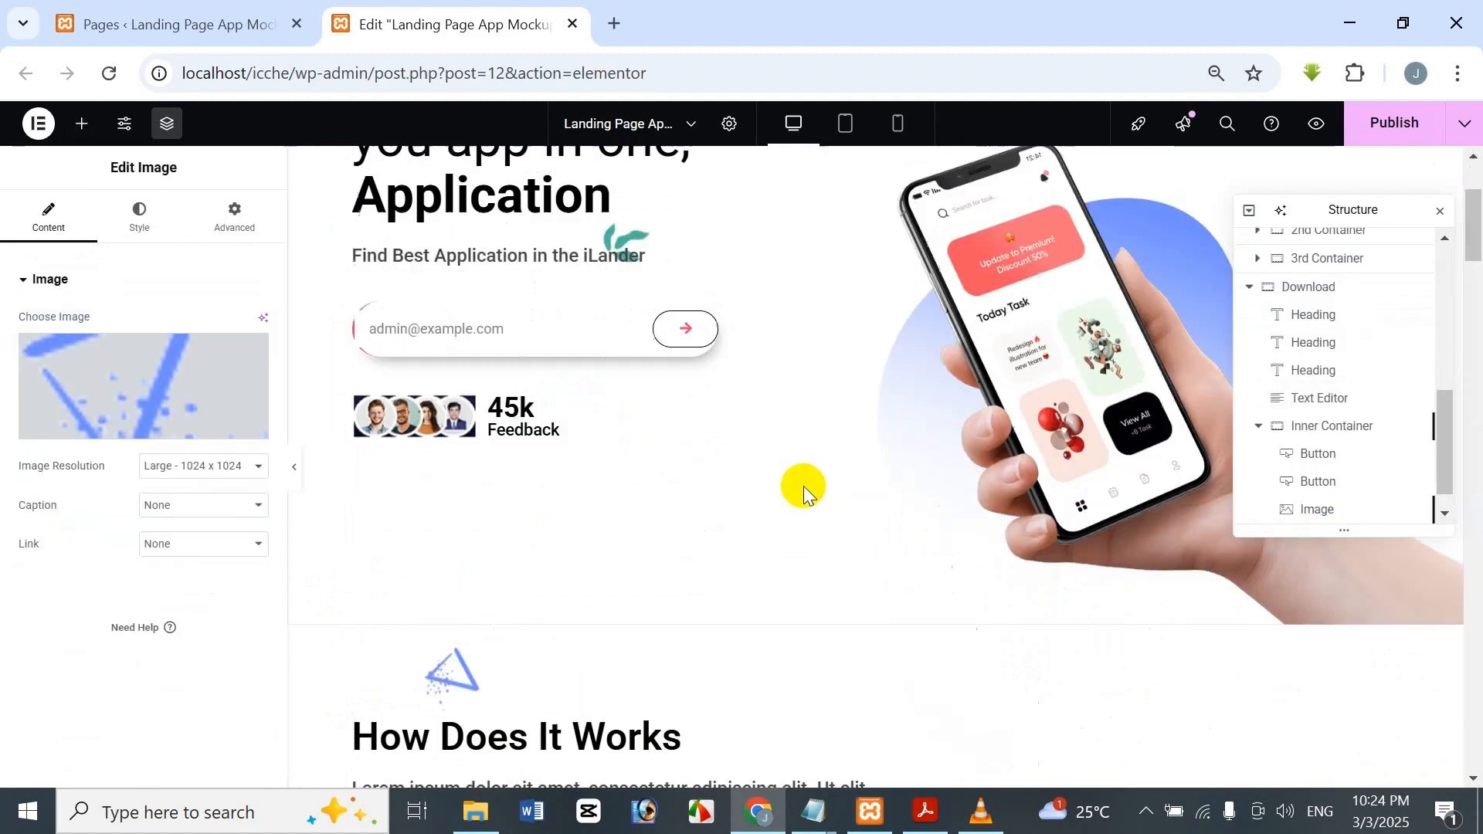
scroll(804, 489, "down", 15)
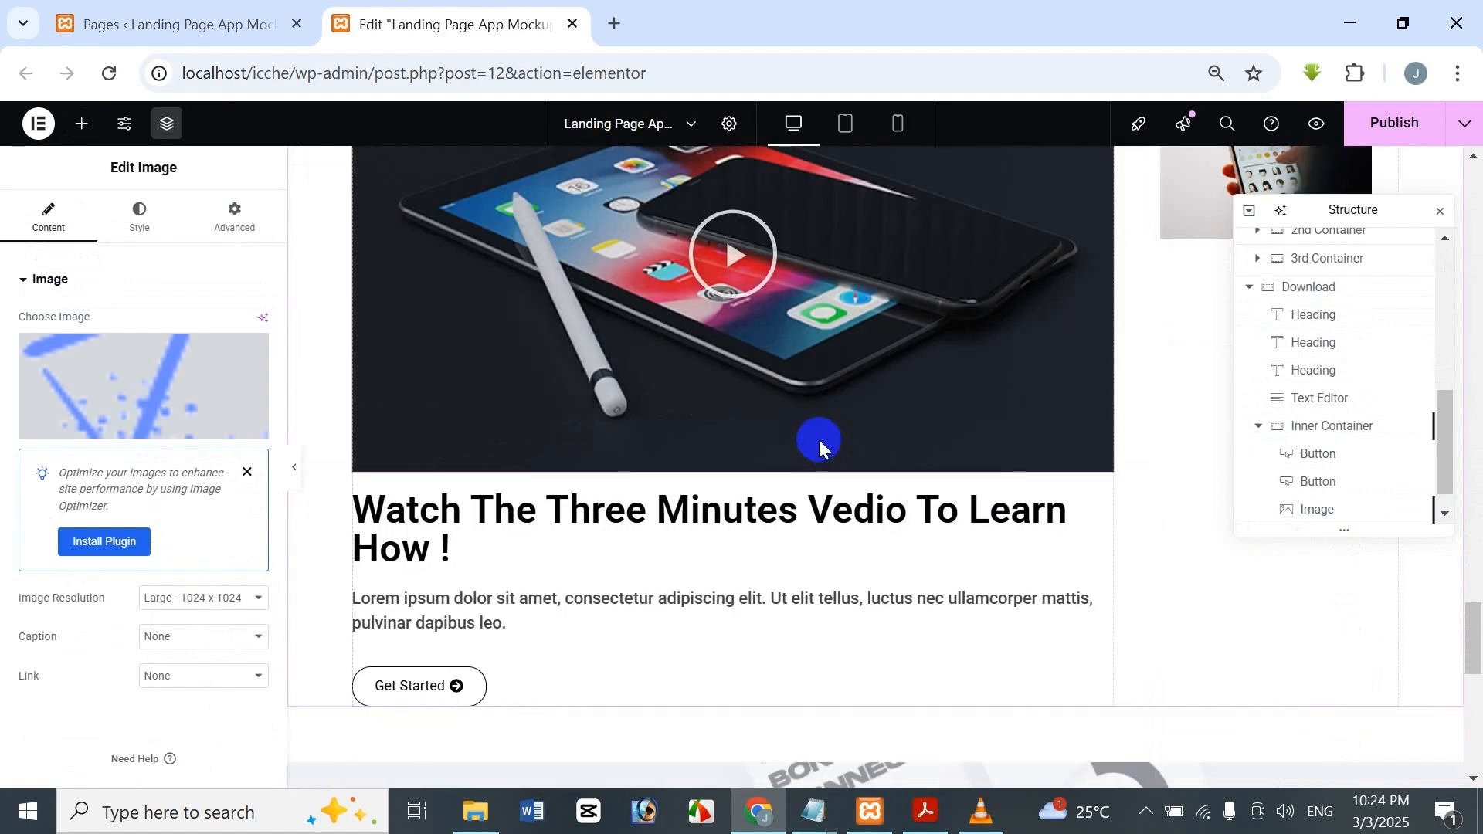
scroll(819, 438, "down", 10)
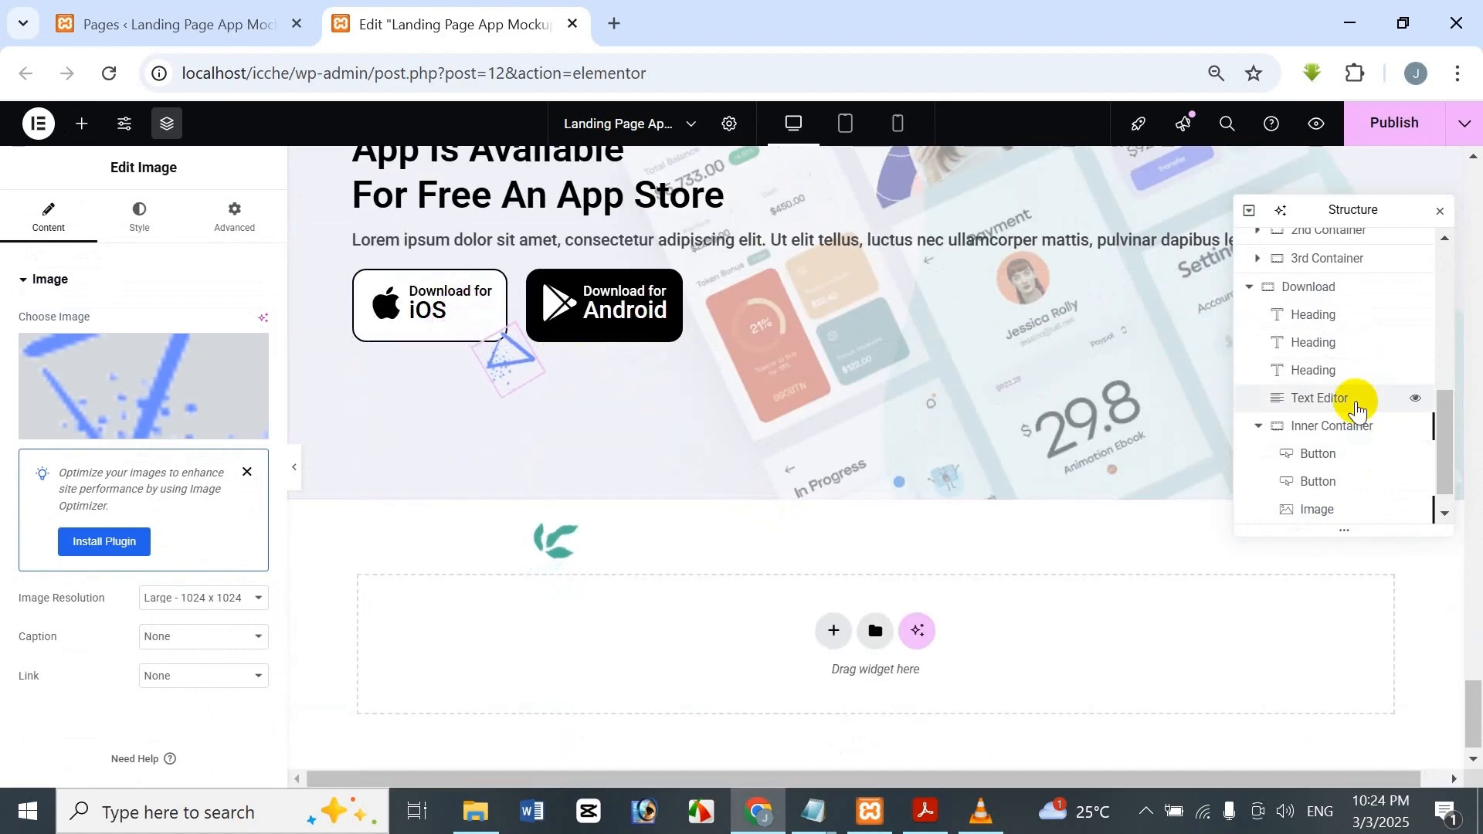
Copy the colored dots image, third in the Hero Banner, and paste it after the images in the Download section's Inner Container.
scroll(1355, 401, "up", 5)
scroll(1330, 410, "down", 2)
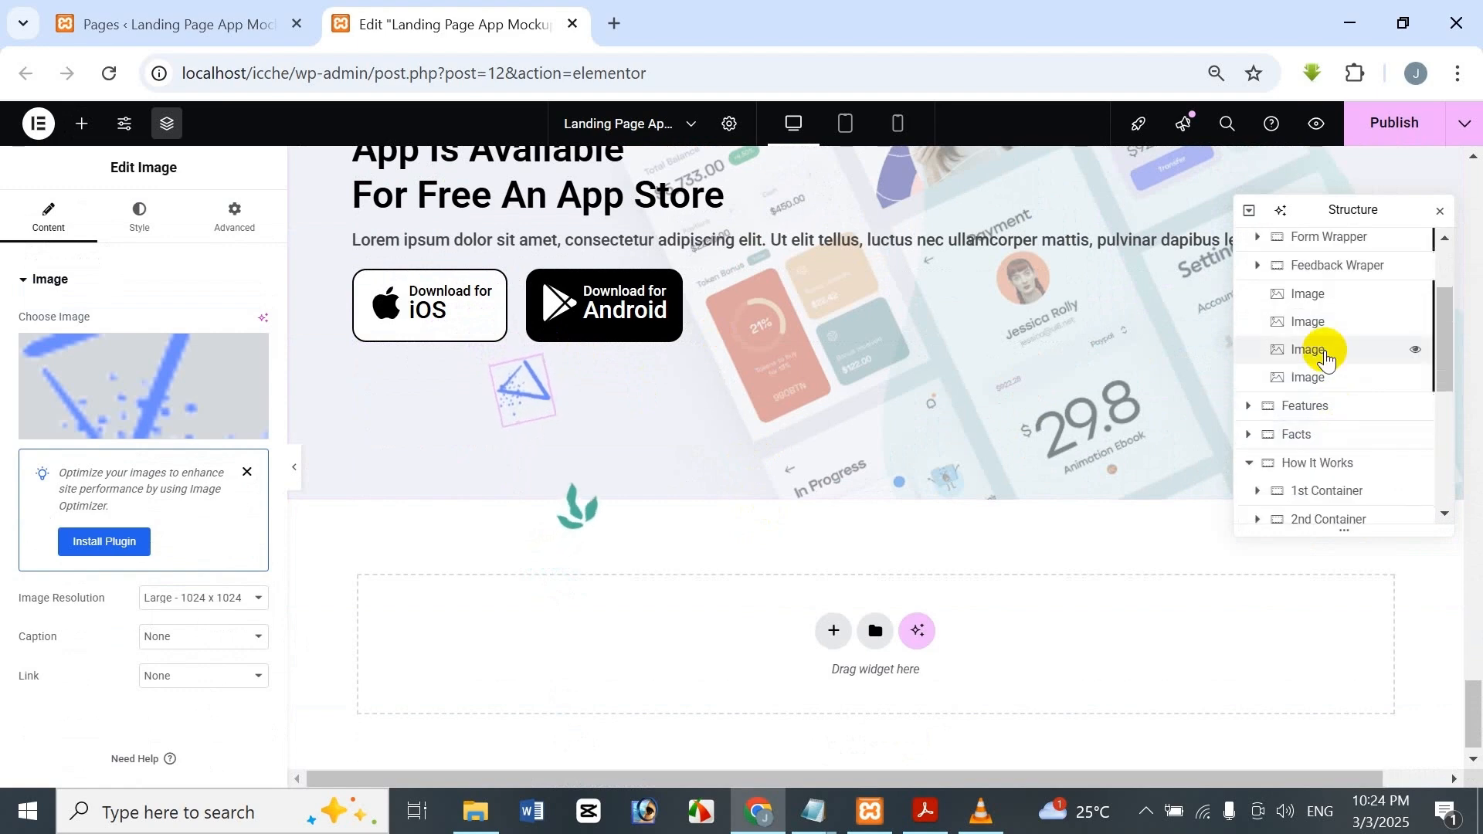
right_click(1328, 356)
left_click(1322, 444)
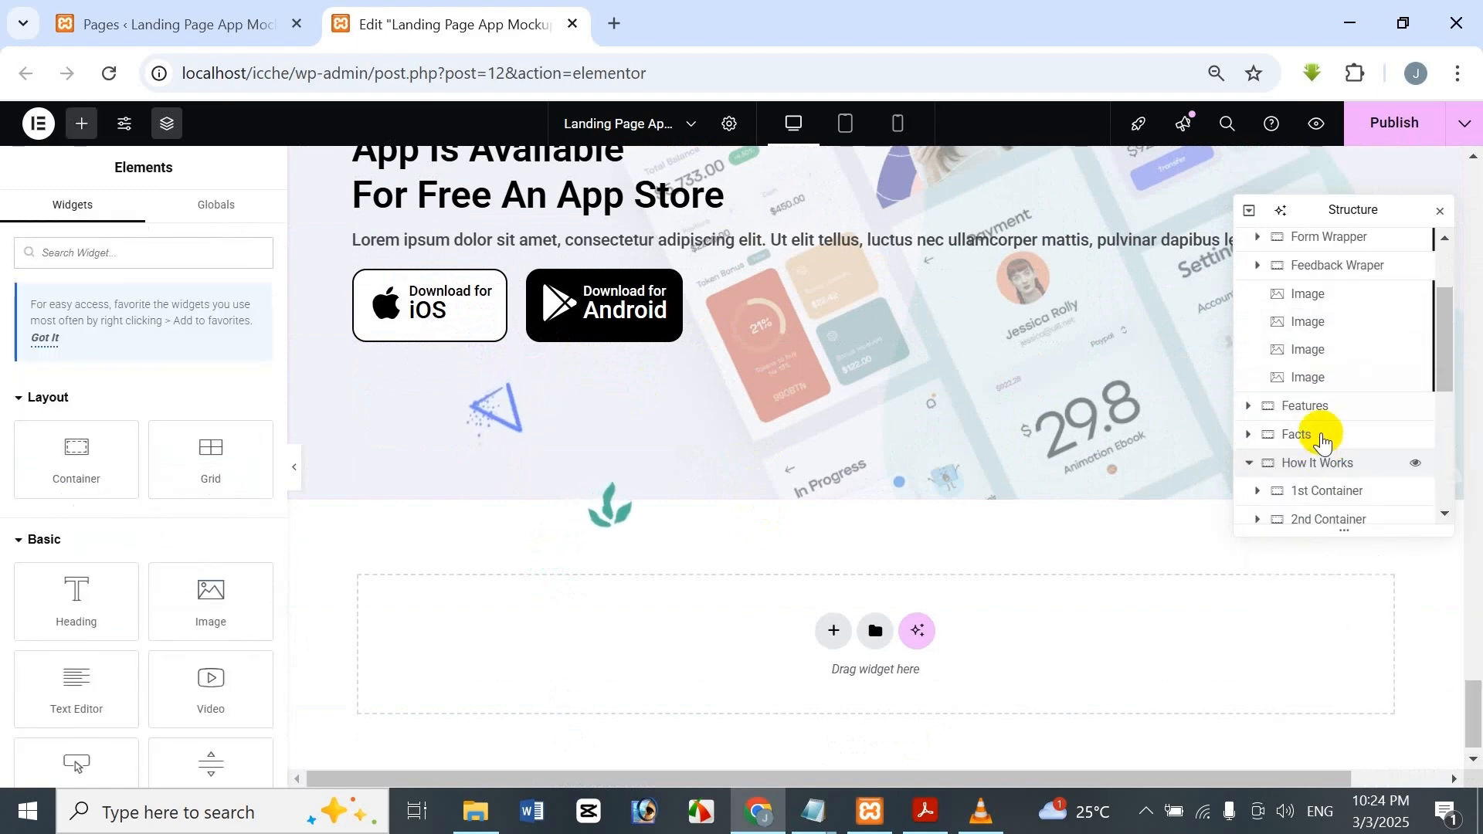
scroll(1320, 463, "down", 4)
right_click(1318, 507)
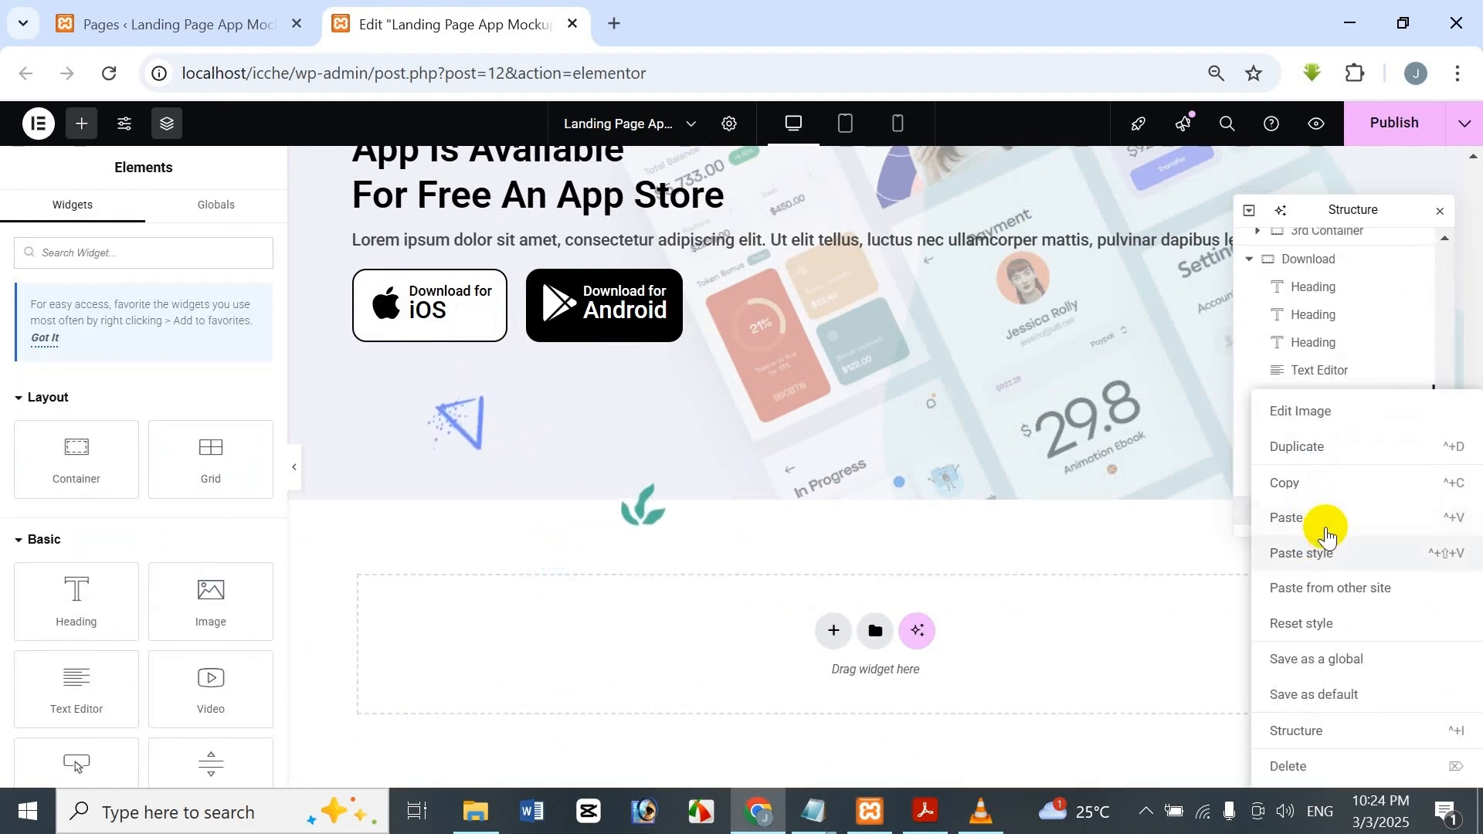
left_click(1326, 532)
scroll(887, 412, "up", 4)
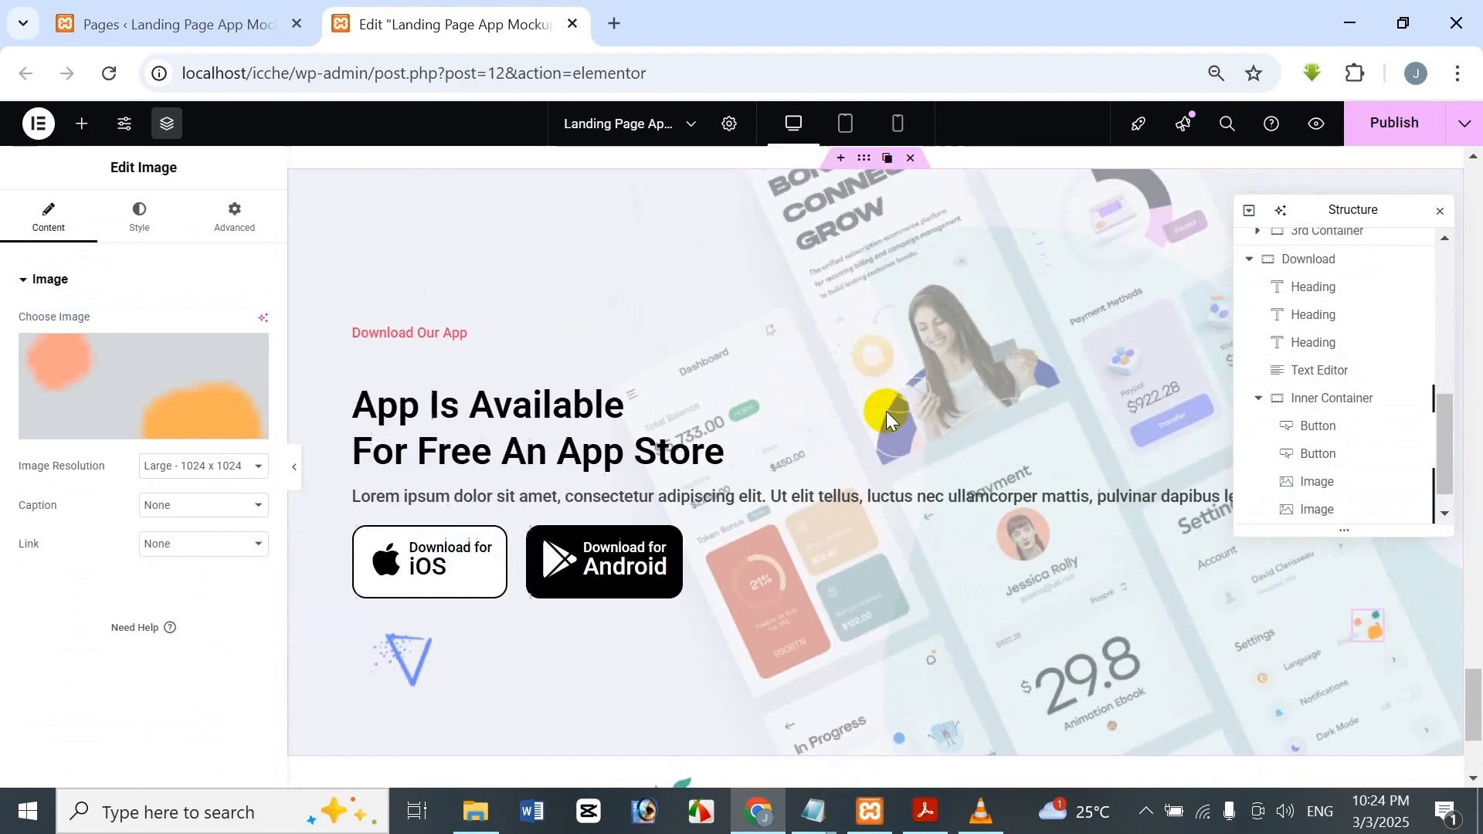
Copy the blue wave image, fourth in the Hero Banner, and paste it after the images in the Download section's Inner Container.
scroll(1375, 741, "down", 1)
scroll(1332, 685, "down", 1)
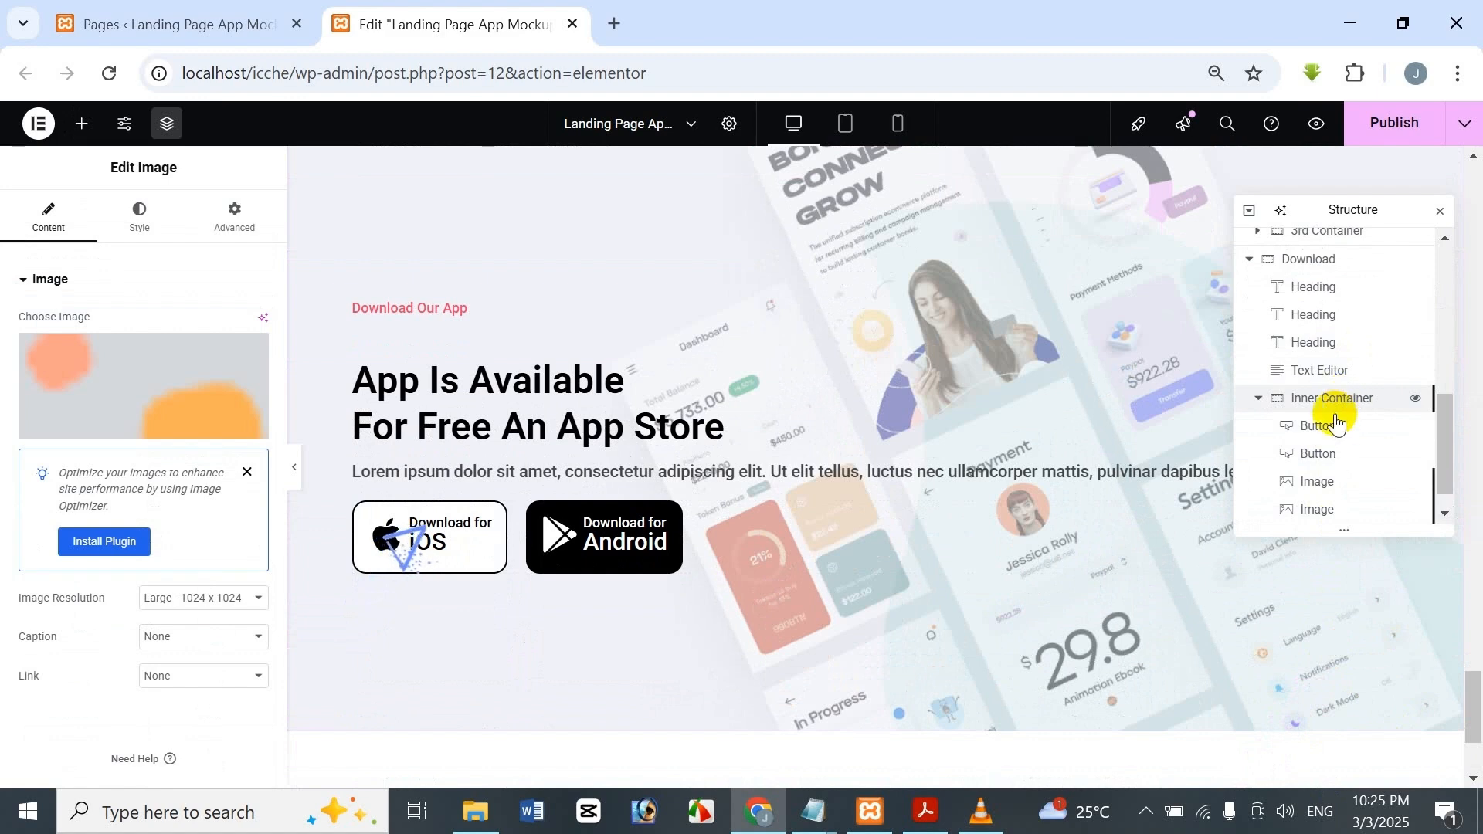
scroll(1335, 421, "up", 5)
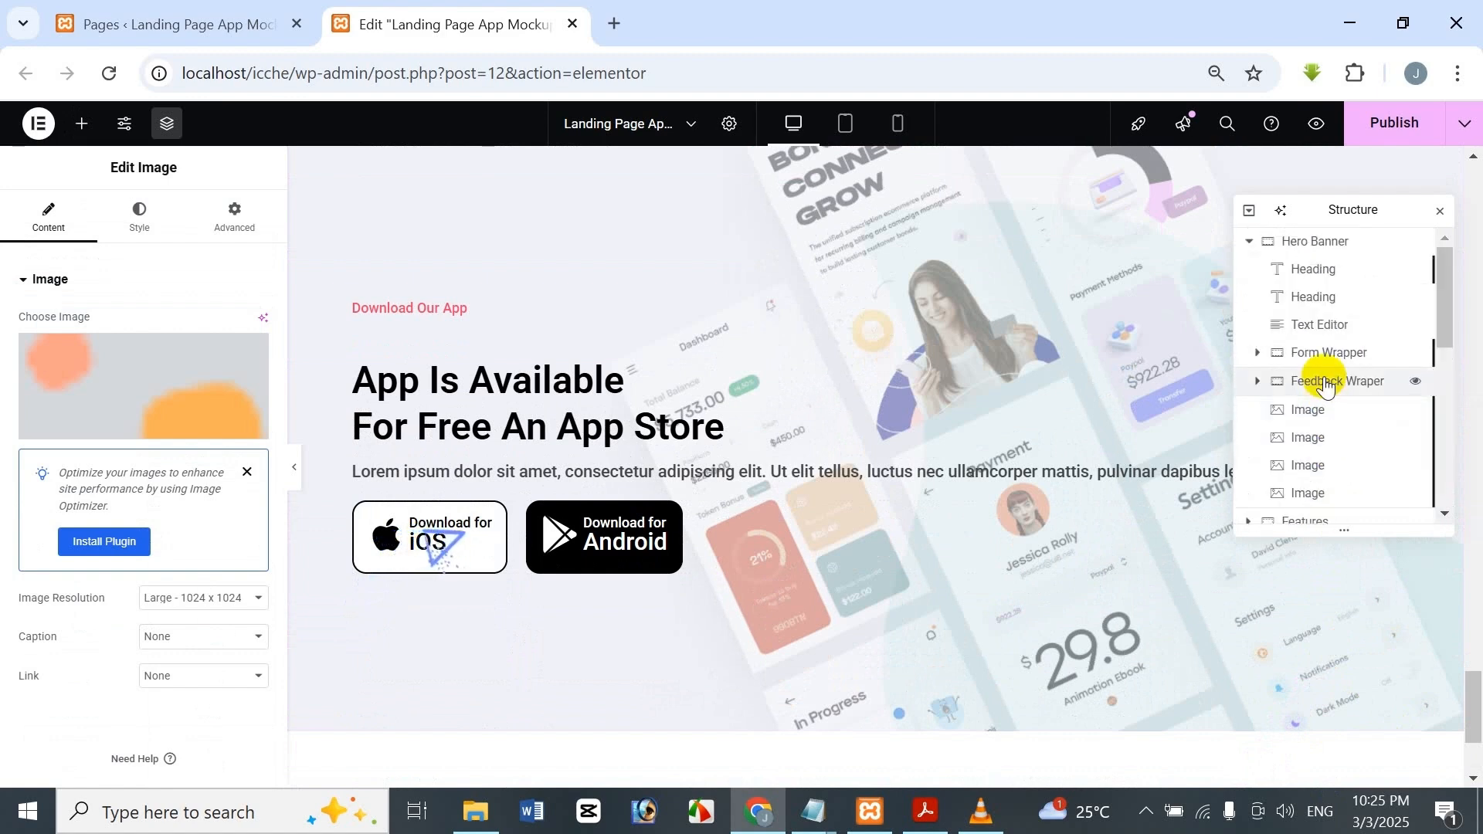
right_click(1324, 490)
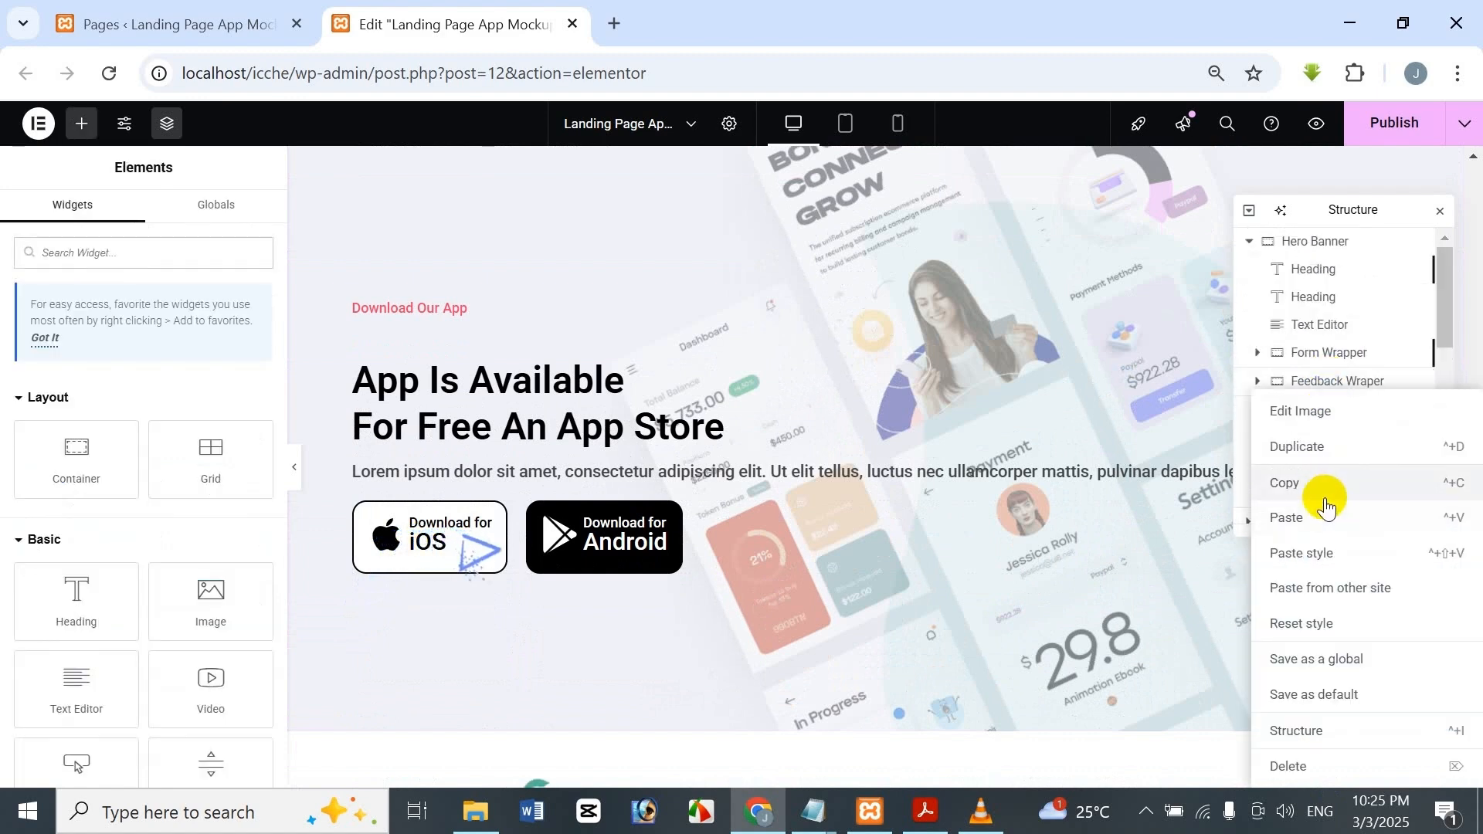
left_click(1324, 483)
scroll(1319, 475, "down", 5)
right_click(1318, 505)
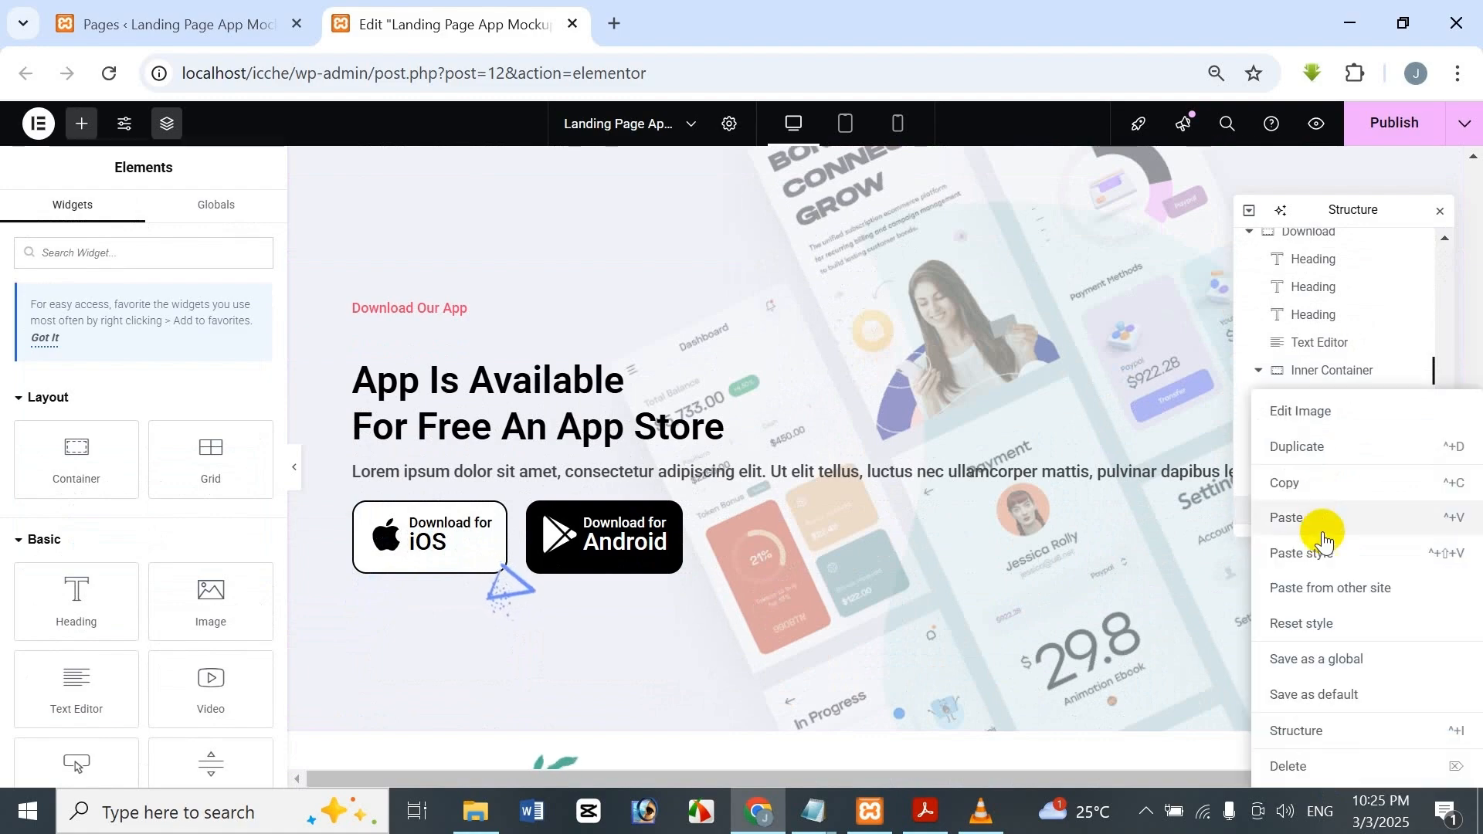
left_click(1318, 519)
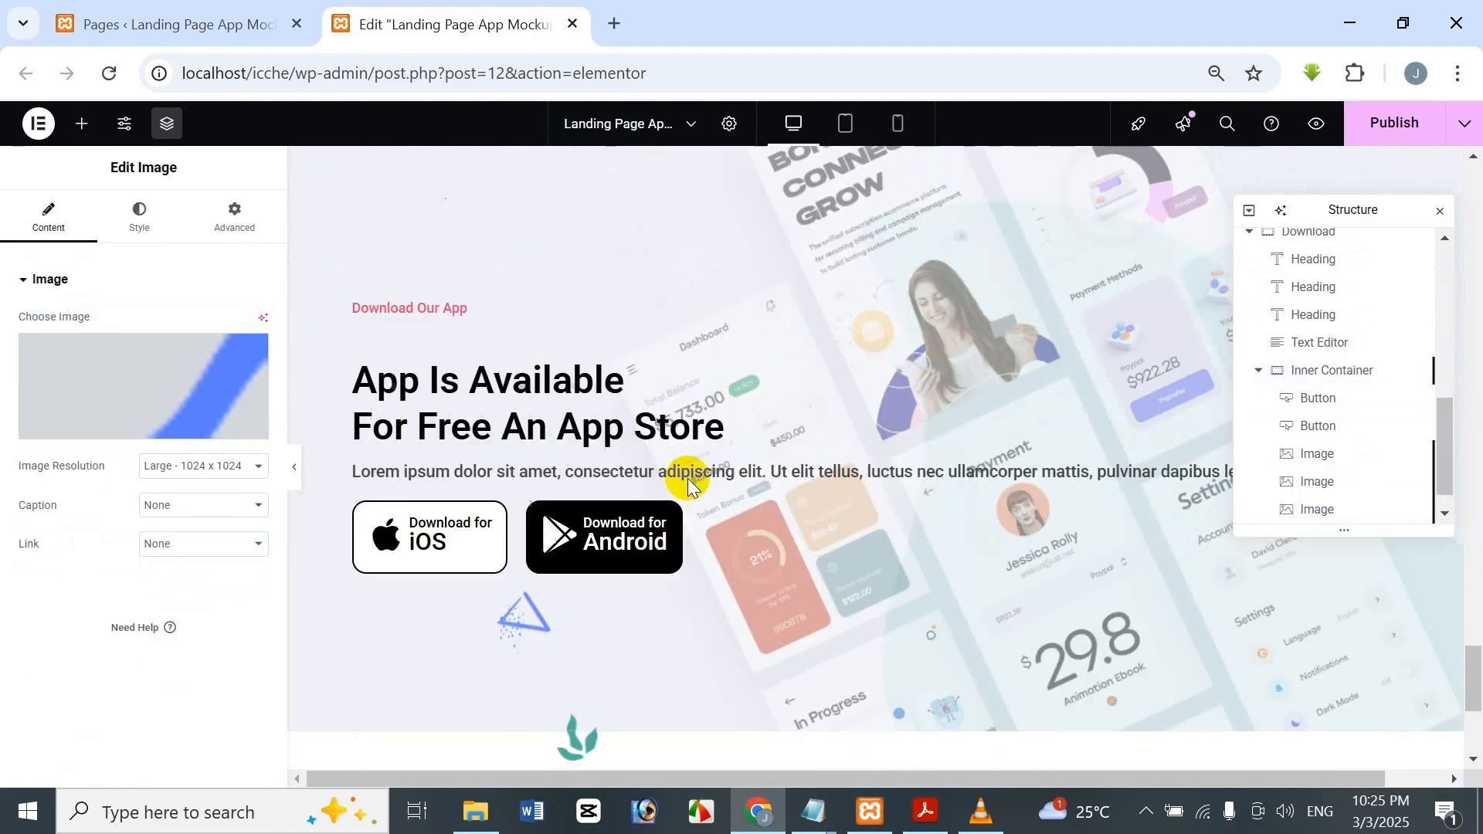
Examine the positions of the pasted shape images in and below the Download section on the canvas.
scroll(726, 337, "down", 3)
scroll(1055, 587, "up", 5)
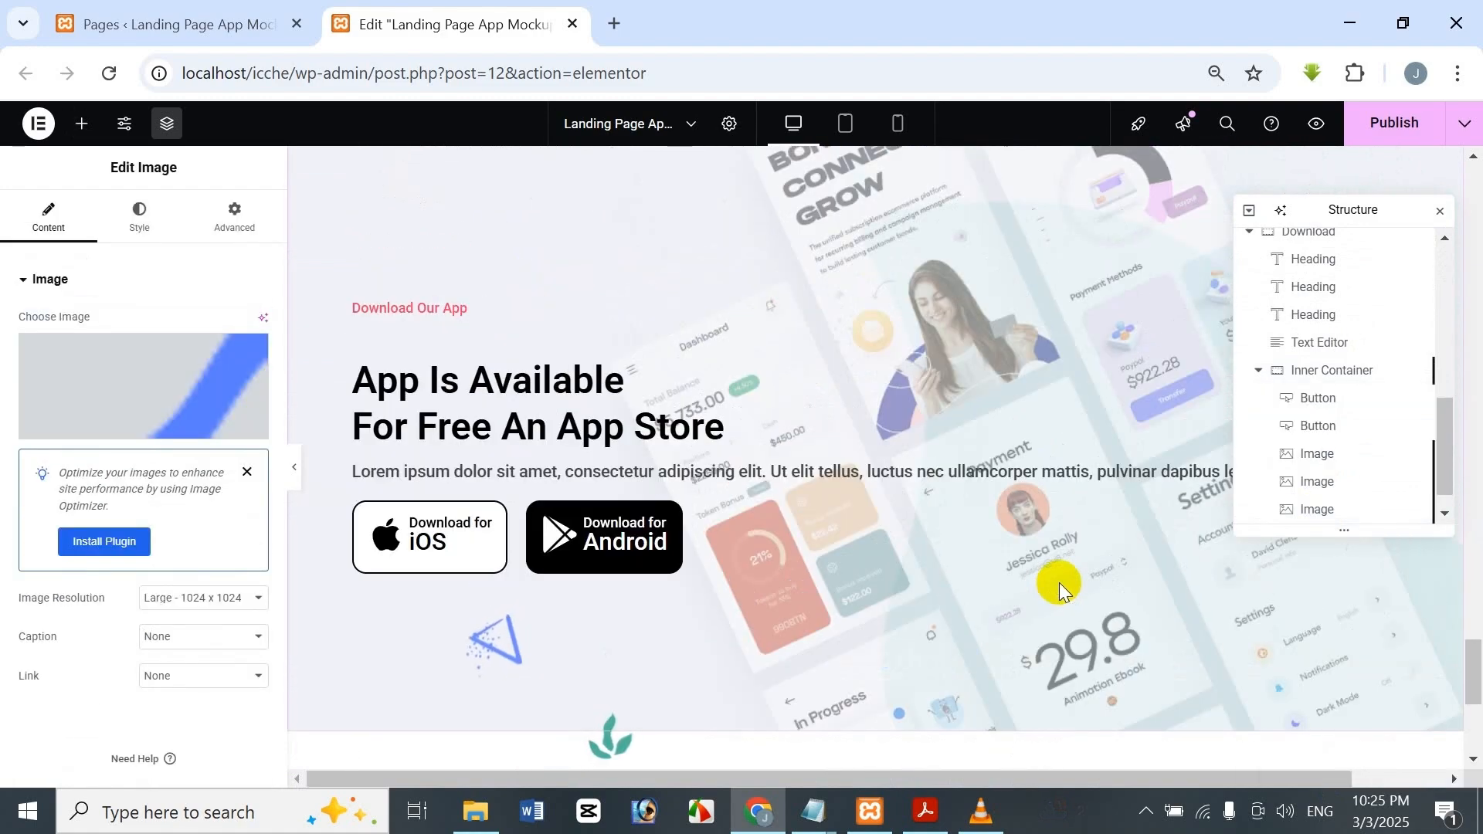
scroll(1081, 564, "down", 3)
scroll(1084, 546, "down", 5)
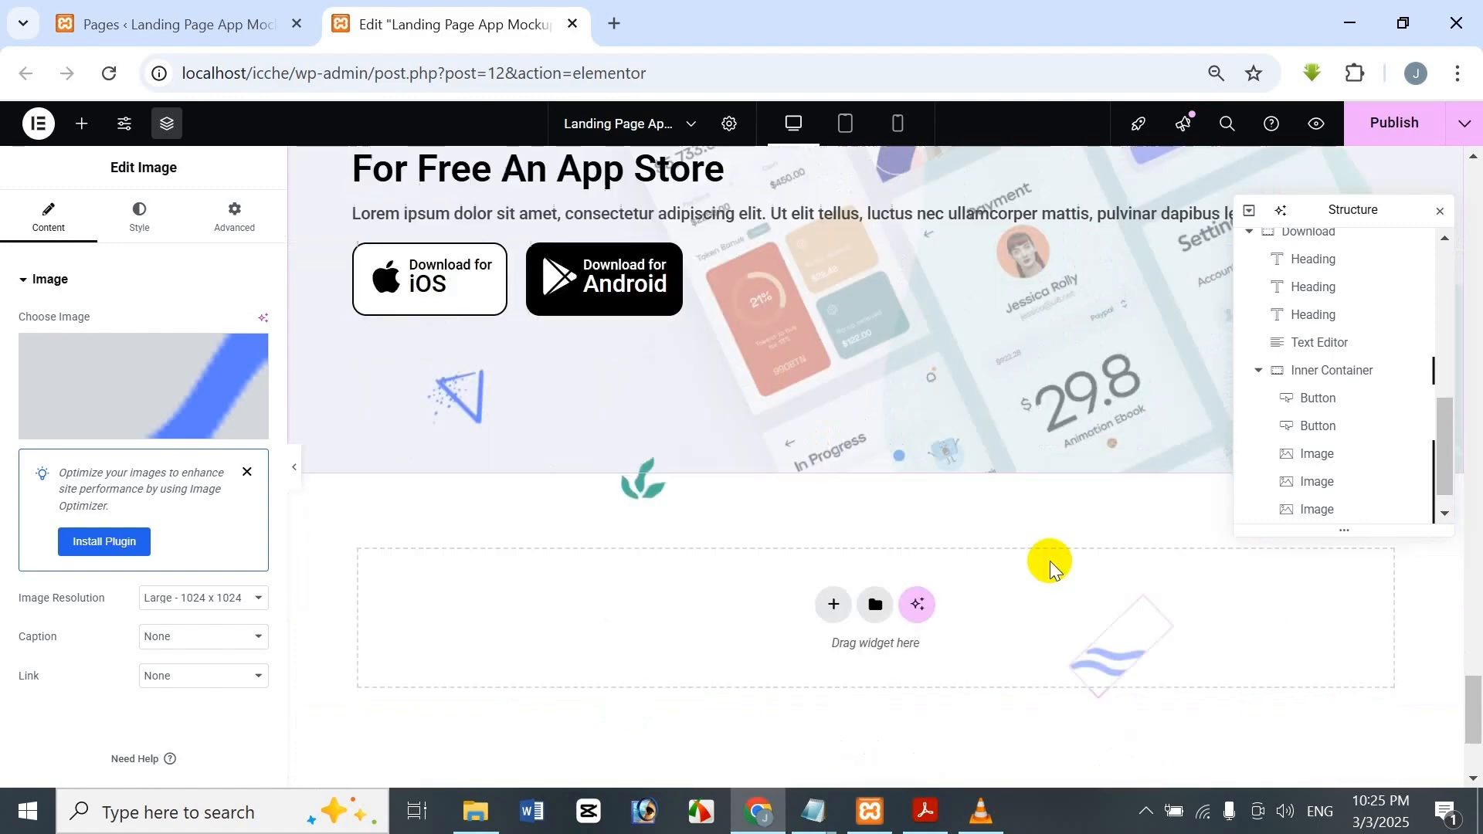
scroll(1031, 488, "up", 3)
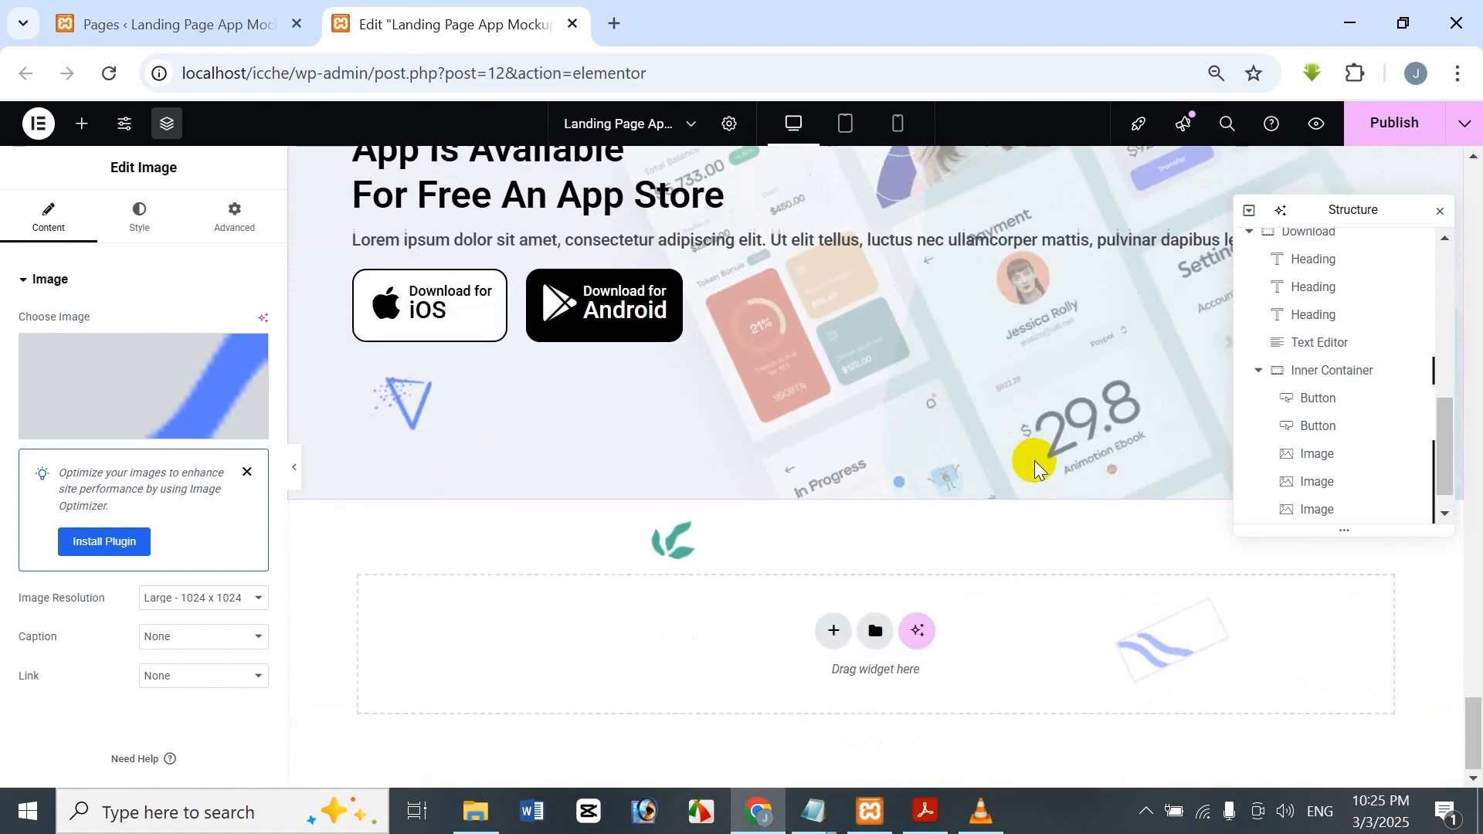
scroll(1034, 460, "up", 6)
scroll(1035, 442, "down", 4)
scroll(1035, 446, "down", 1)
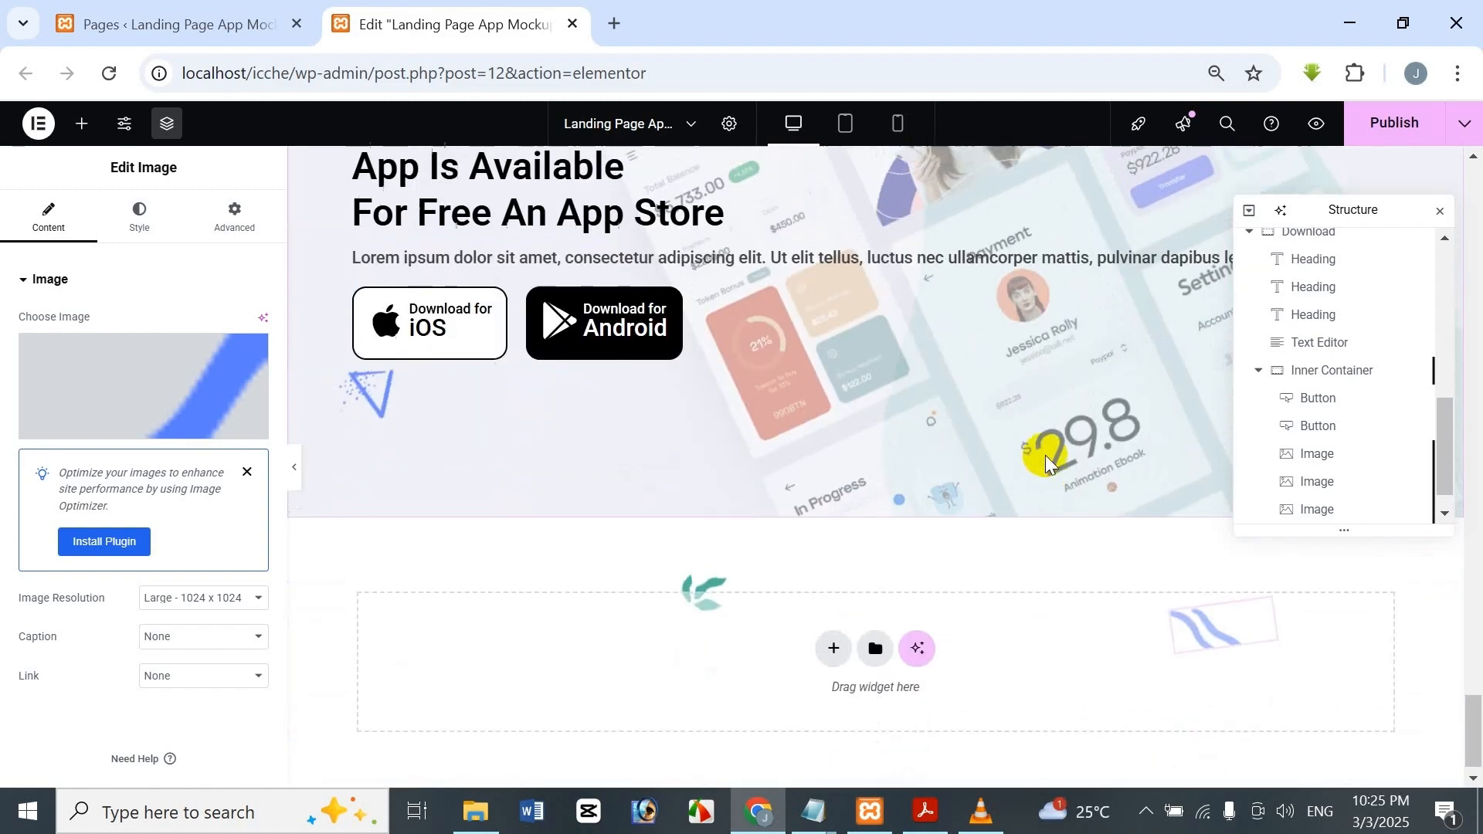
scroll(1045, 455, "up", 3)
scroll(919, 465, "down", 3)
scroll(882, 457, "up", 2)
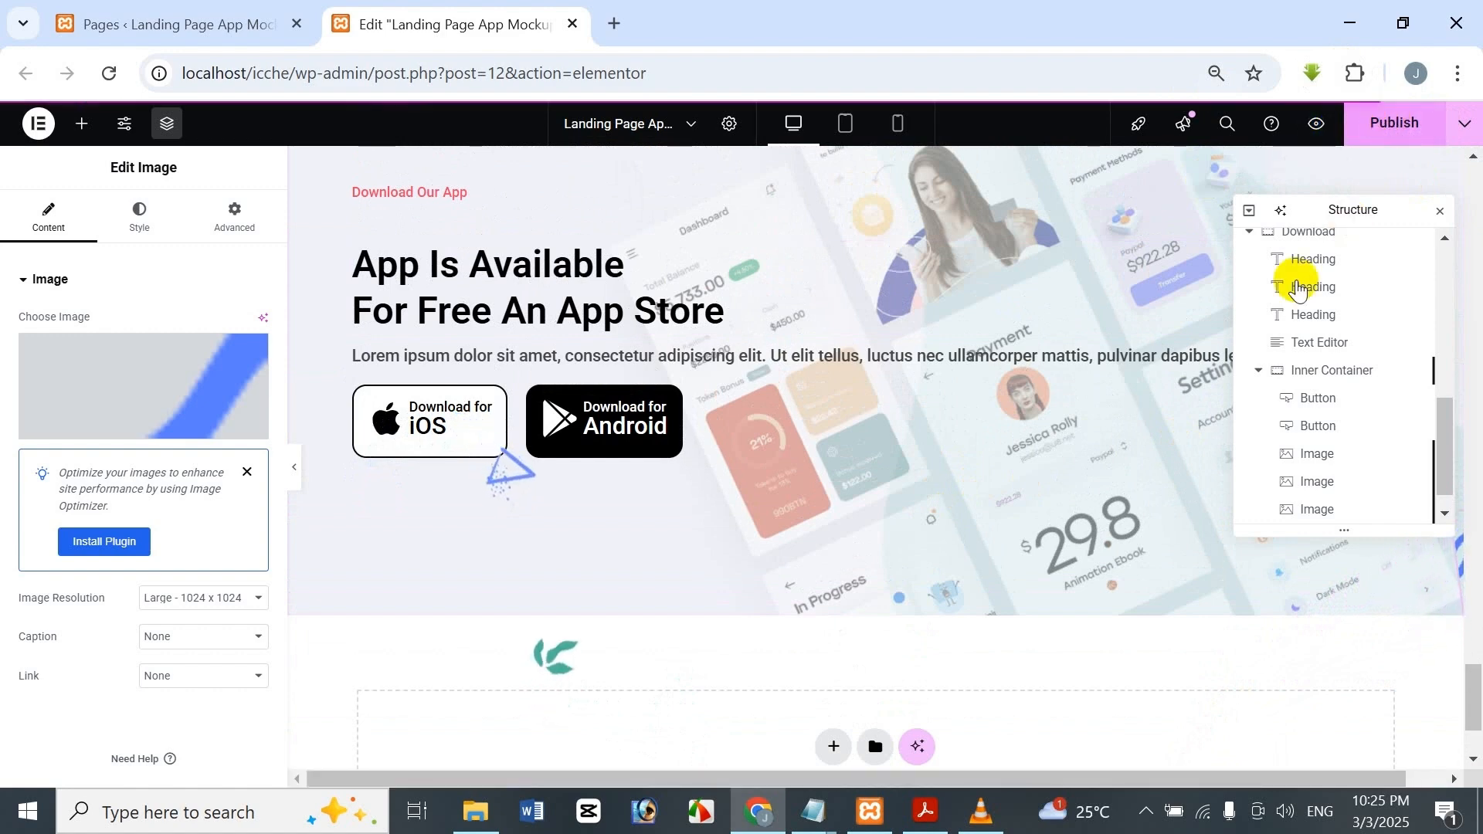
Publish the landing page changes and switch to its preview in the separate browser tab.
left_click(1405, 126)
left_click(533, 20)
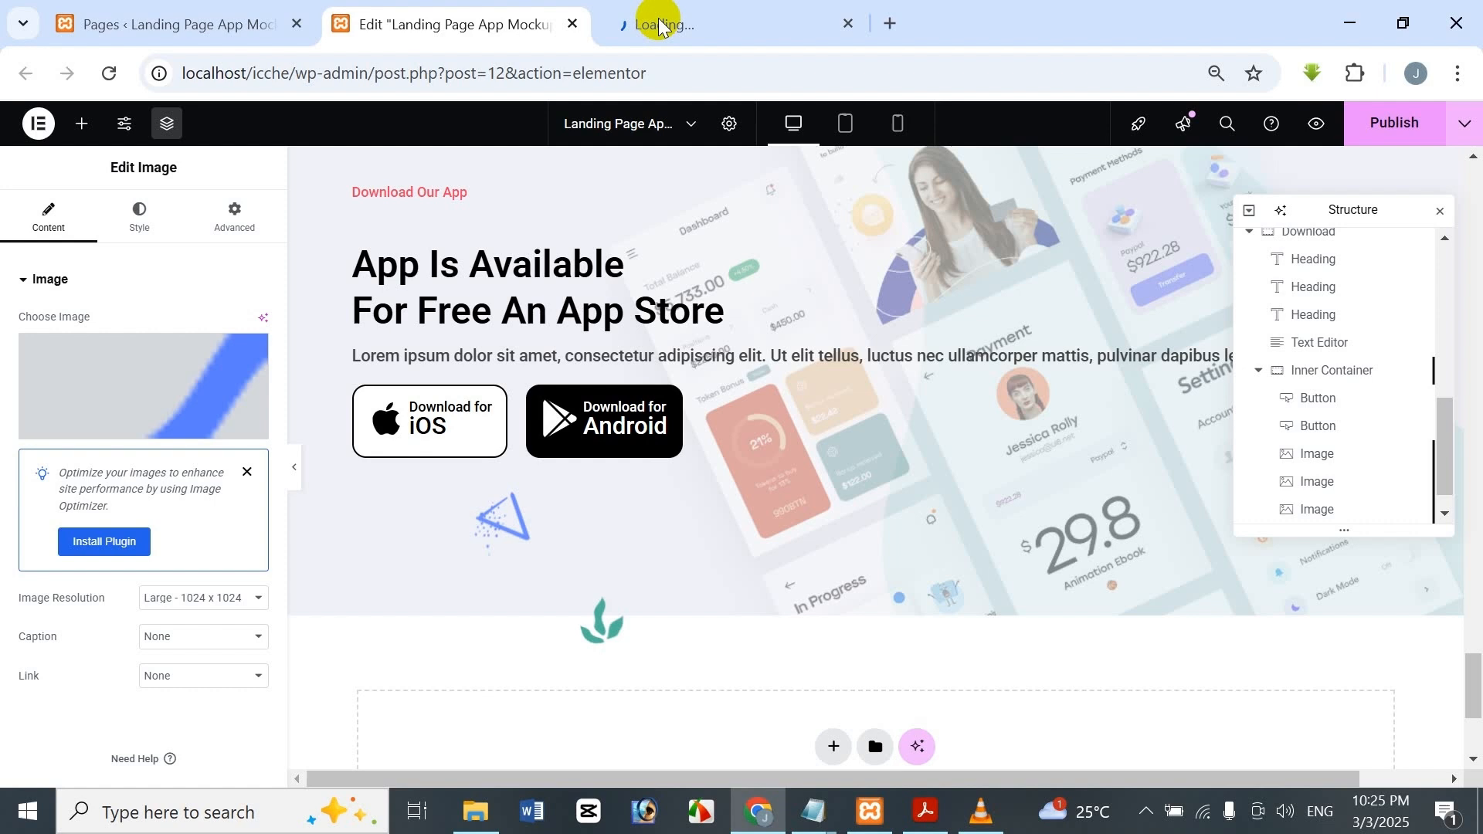
left_click(1397, 130)
left_click(1461, 130)
left_click(1397, 262)
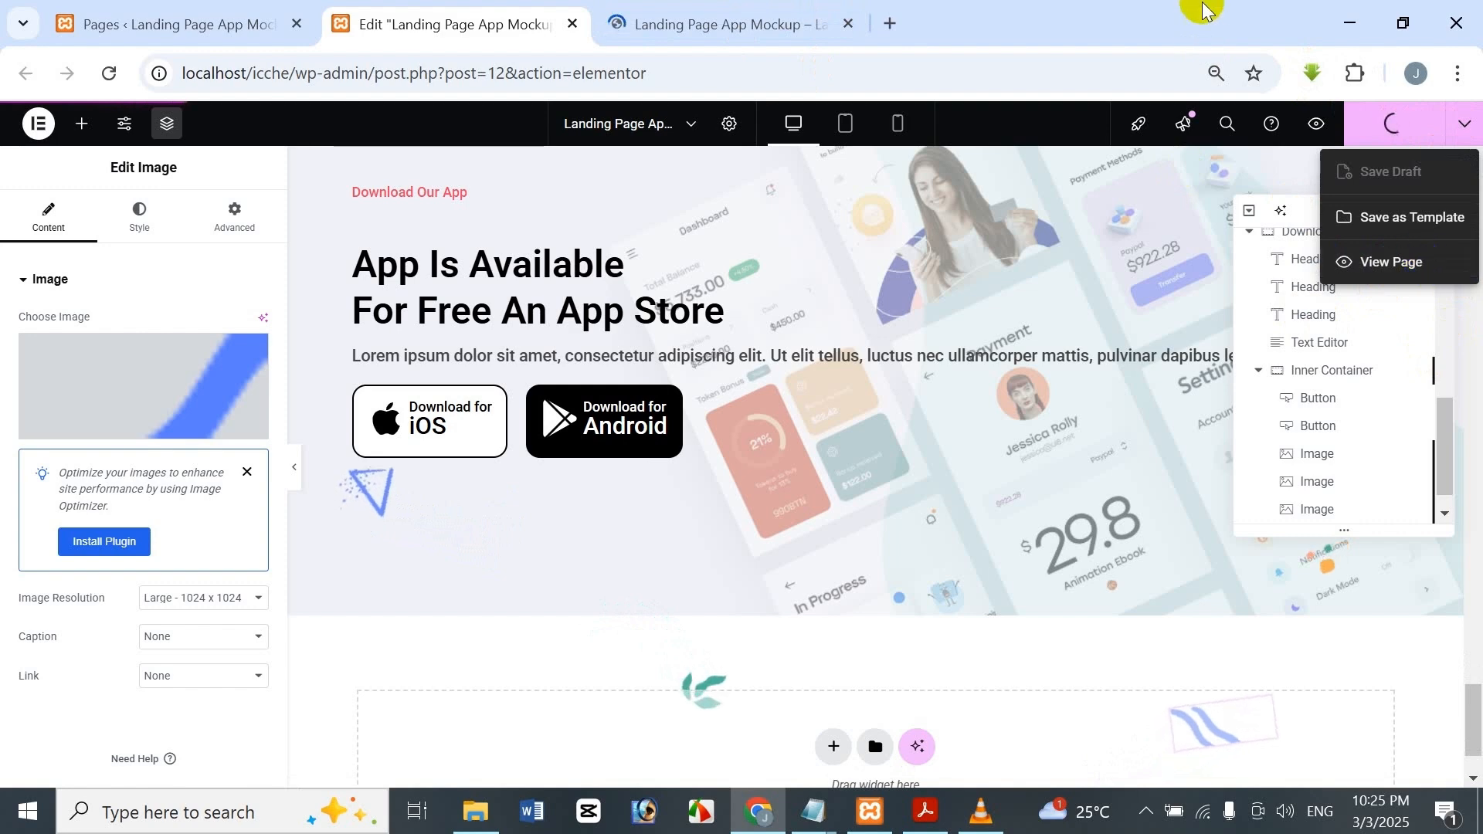
left_click(662, 21)
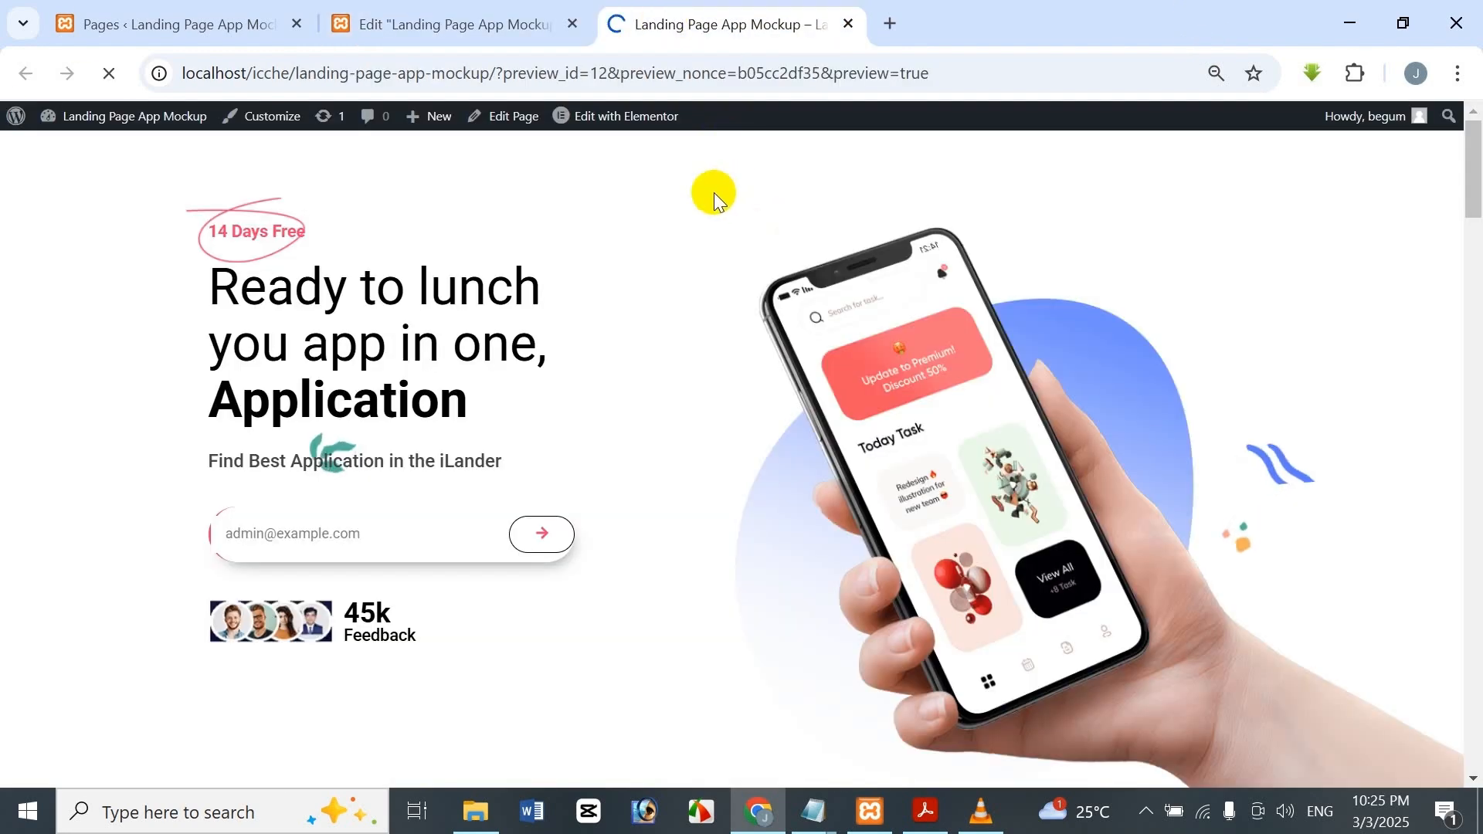
left_click(492, 11)
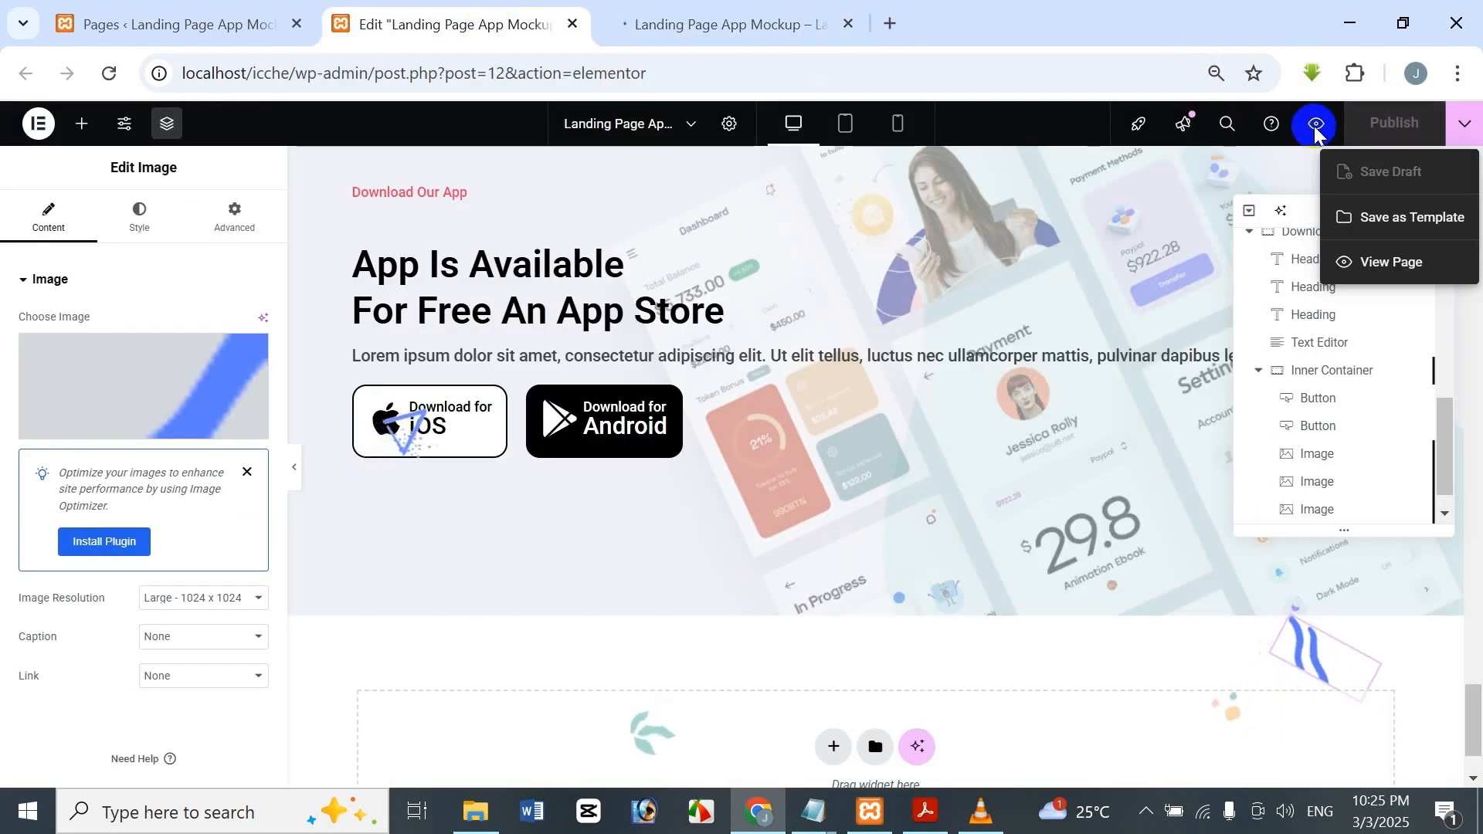
left_click(678, 35)
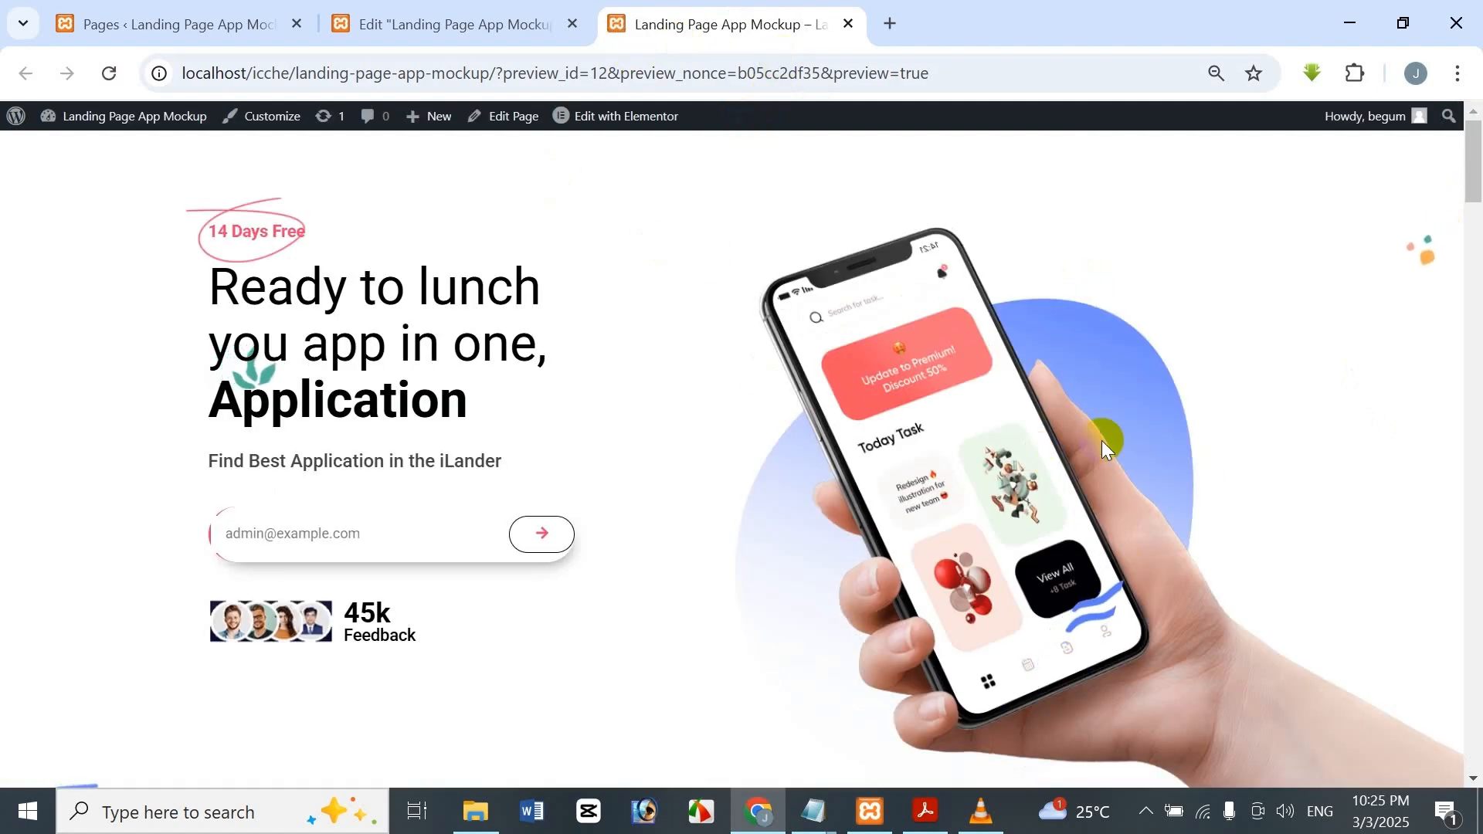
Review the previewed page down to the Download section and check how its decorative shapes are placed and animated.
scroll(1450, 229, "down", 20)
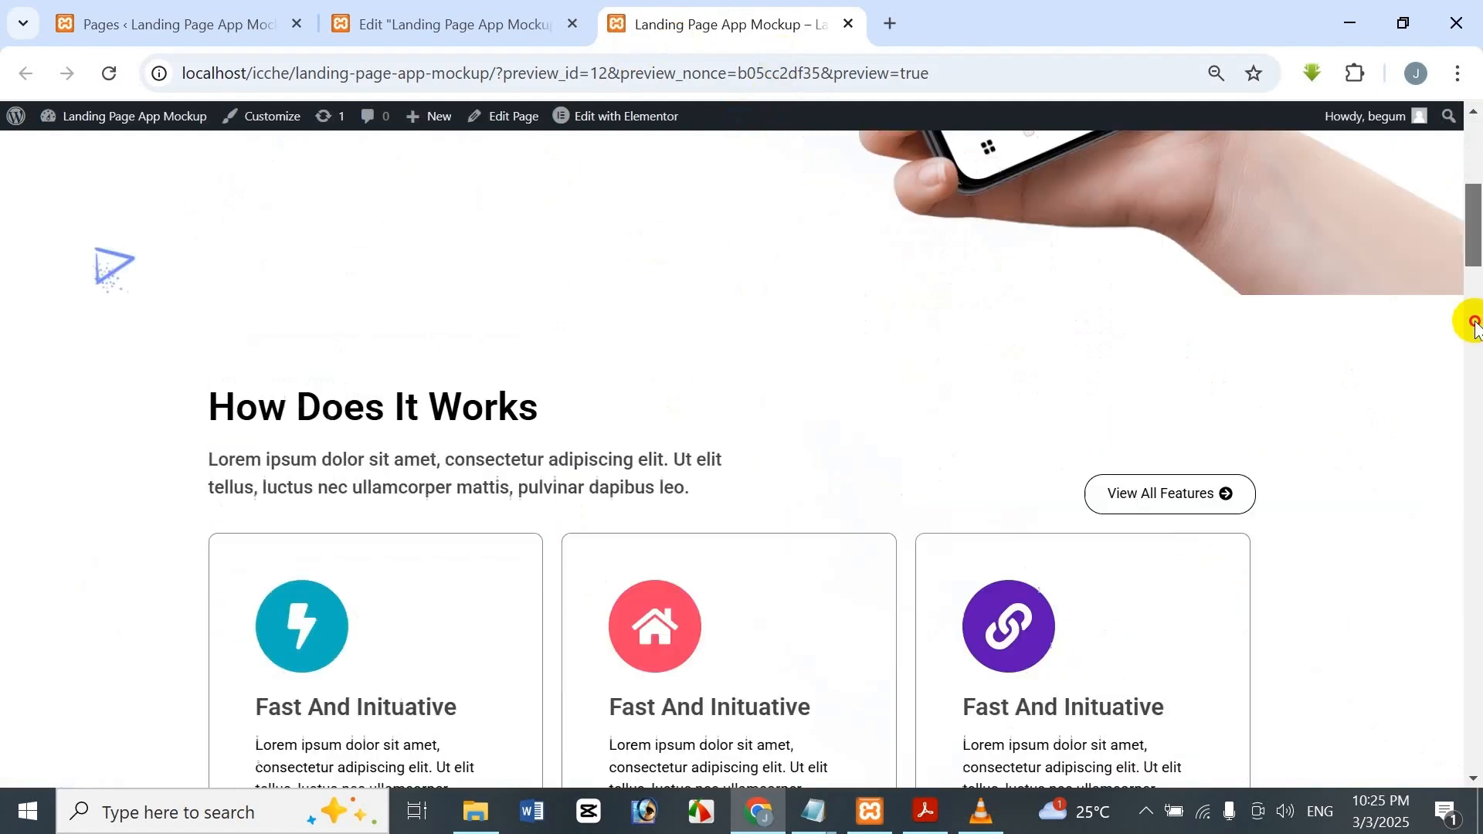
scroll(1455, 734, "down", 7)
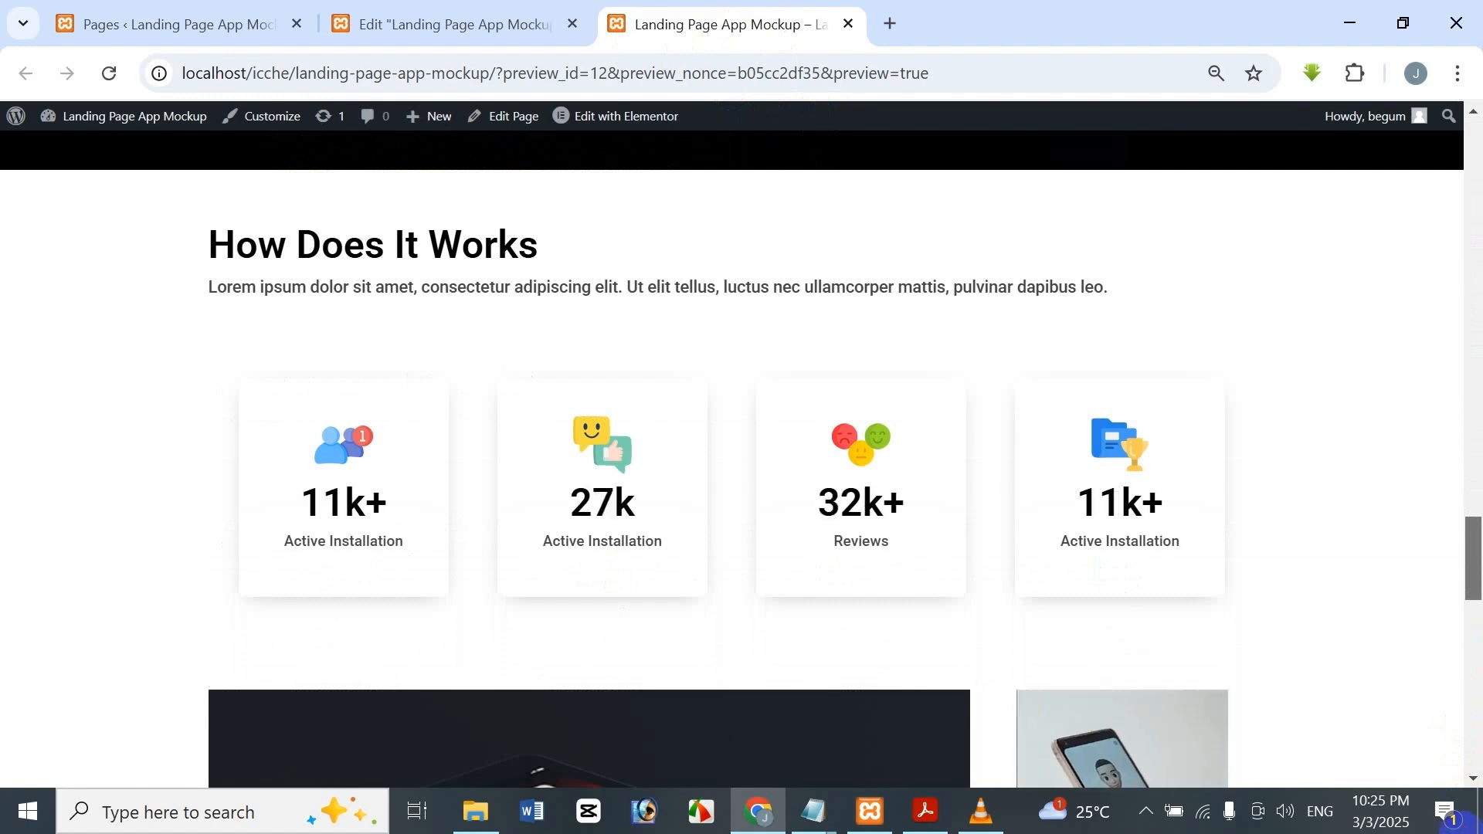
scroll(1463, 730, "down", 6)
scroll(1467, 726, "down", 10)
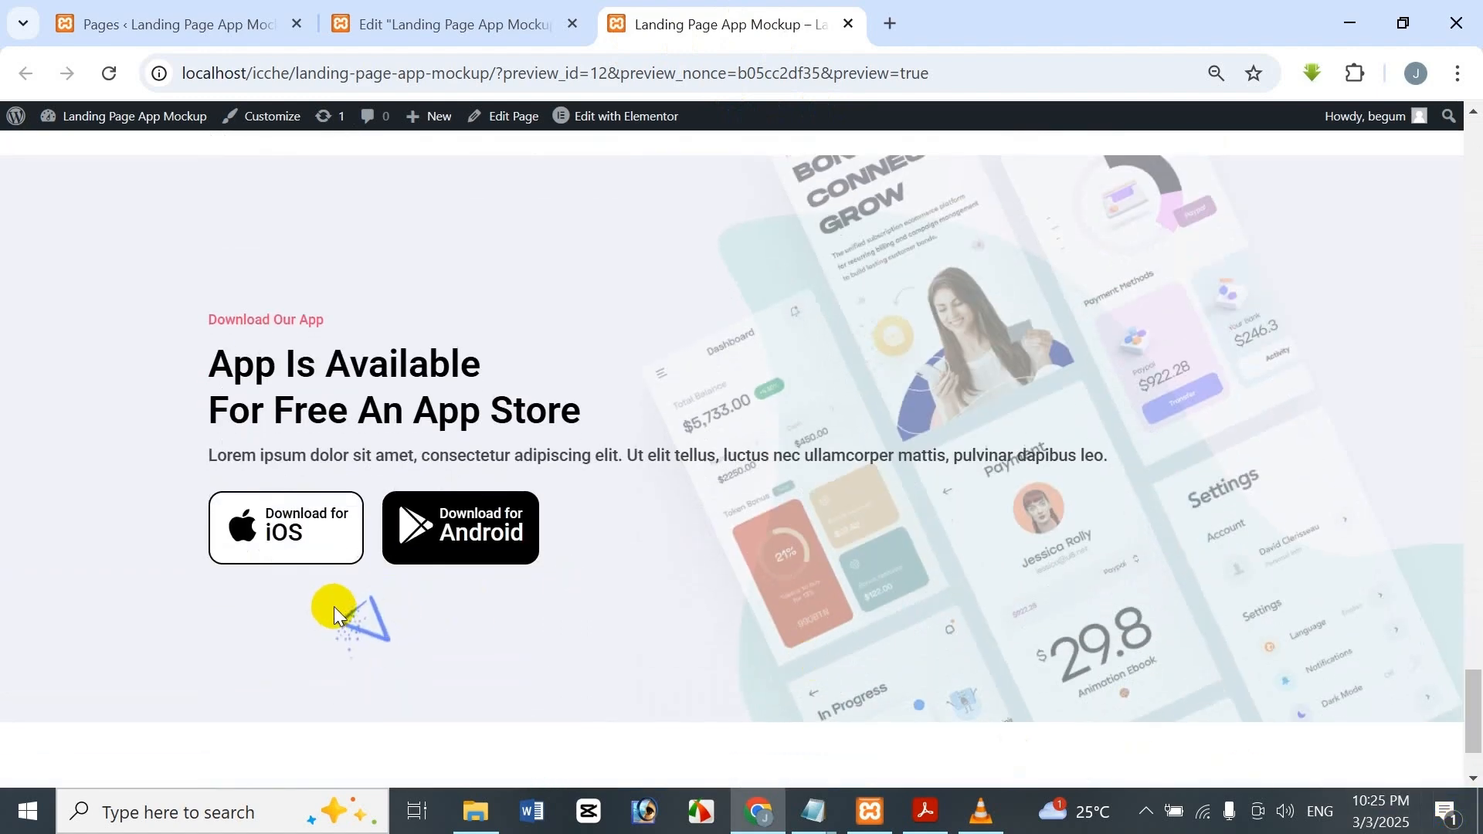
scroll(377, 562, "down", 3)
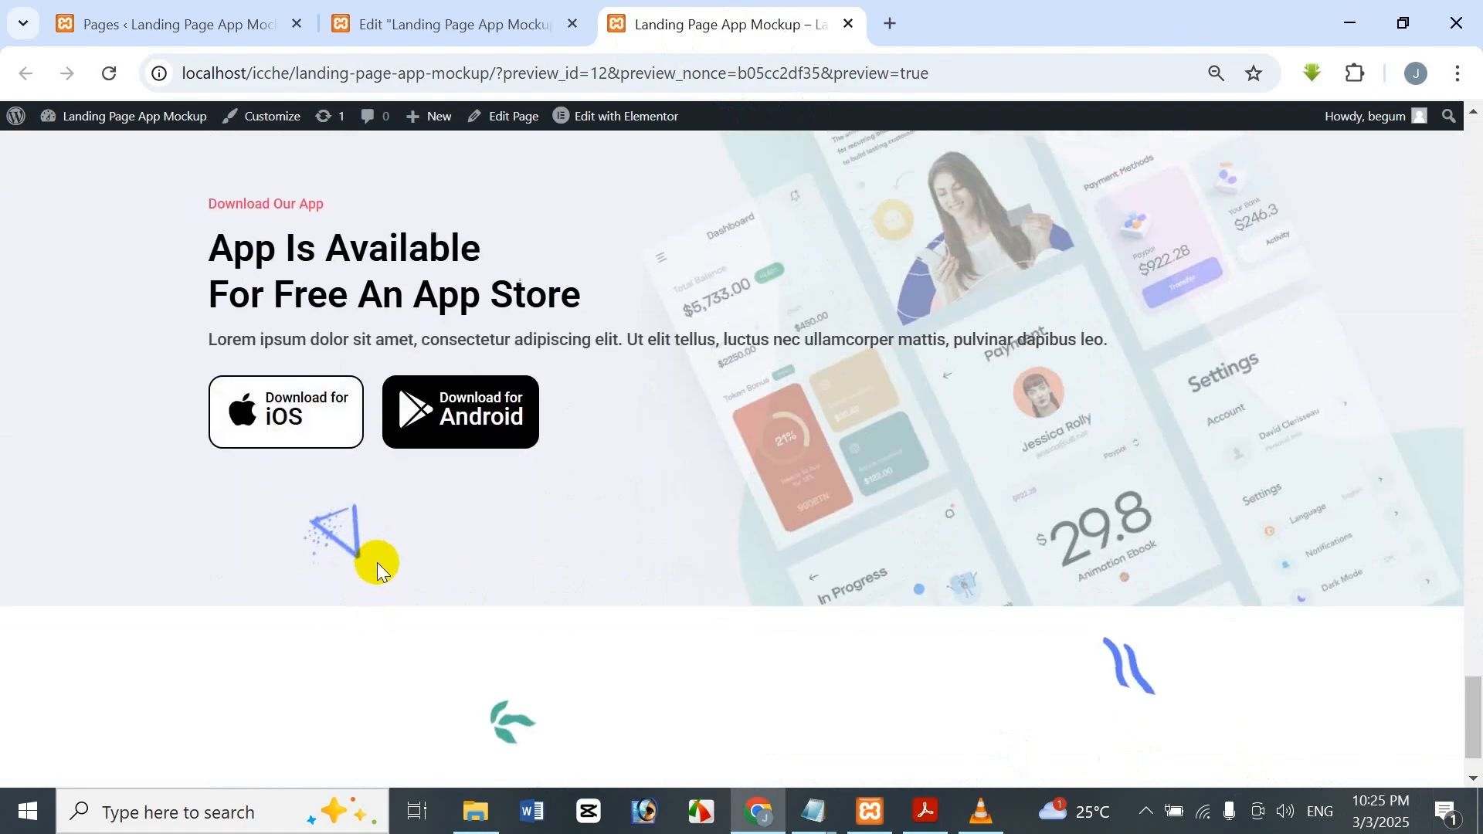
scroll(651, 650, "down", 1)
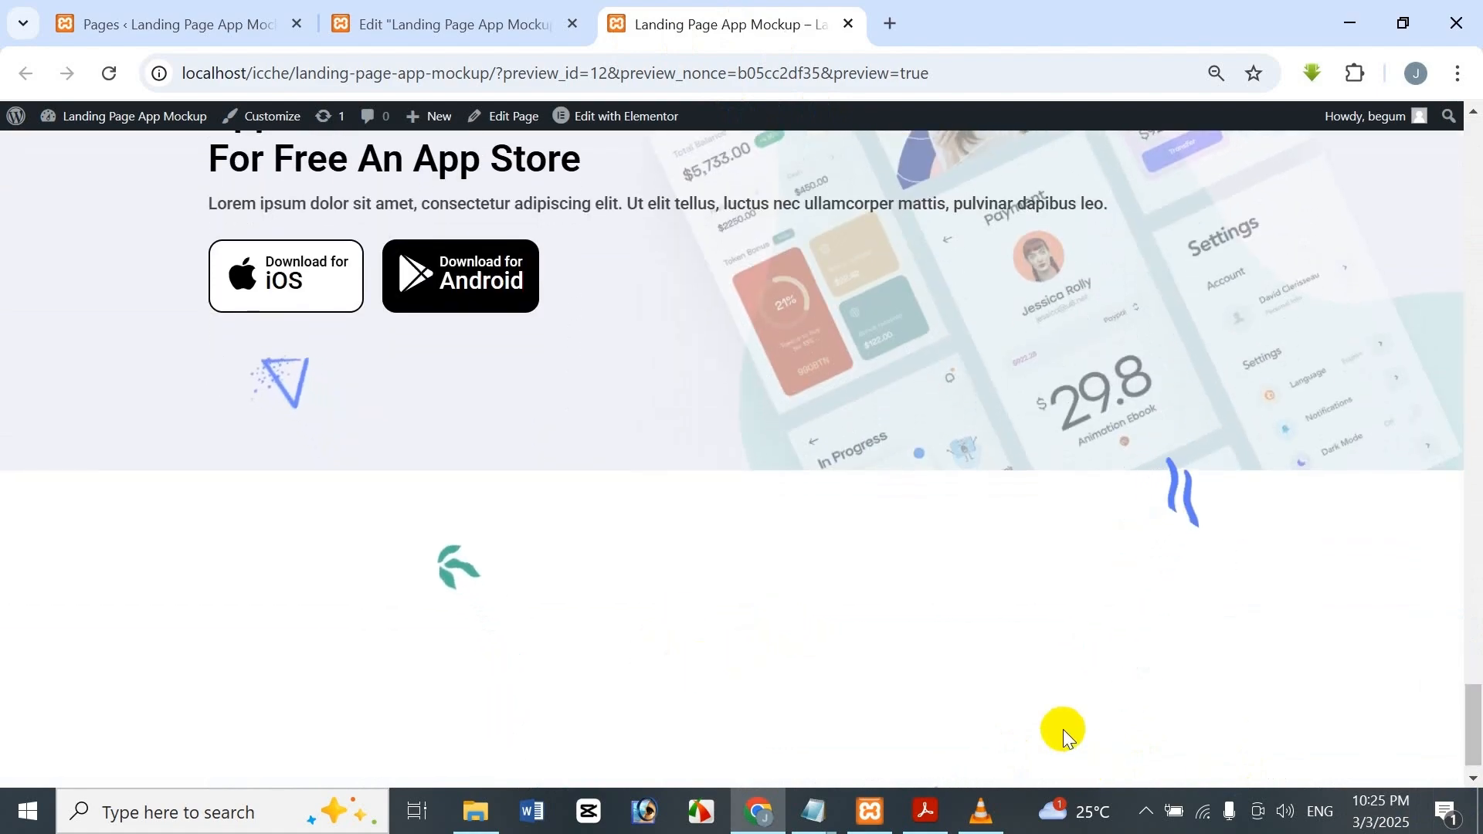
scroll(1097, 729, "down", 2)
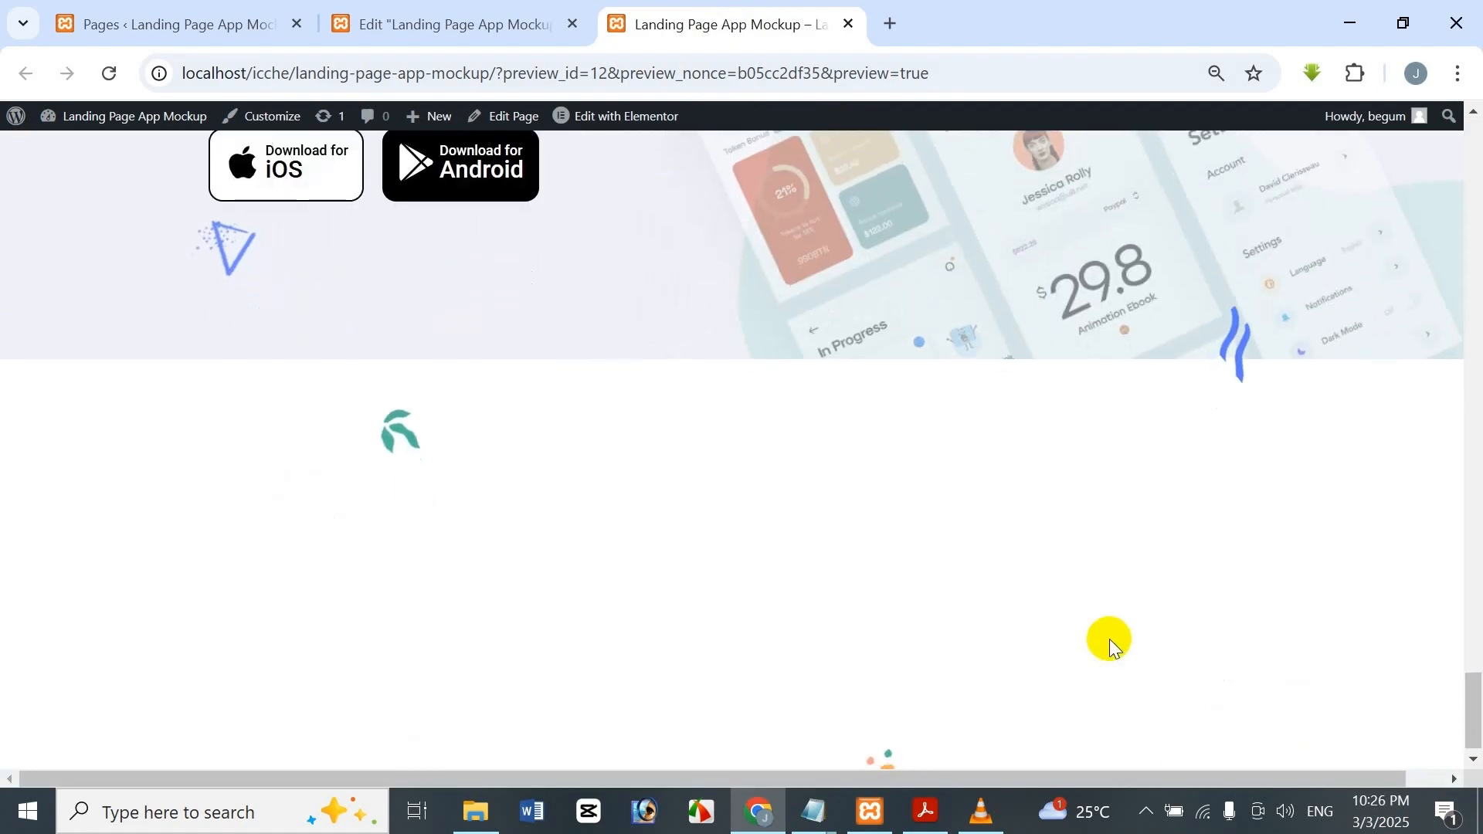
scroll(1115, 627, "down", 1)
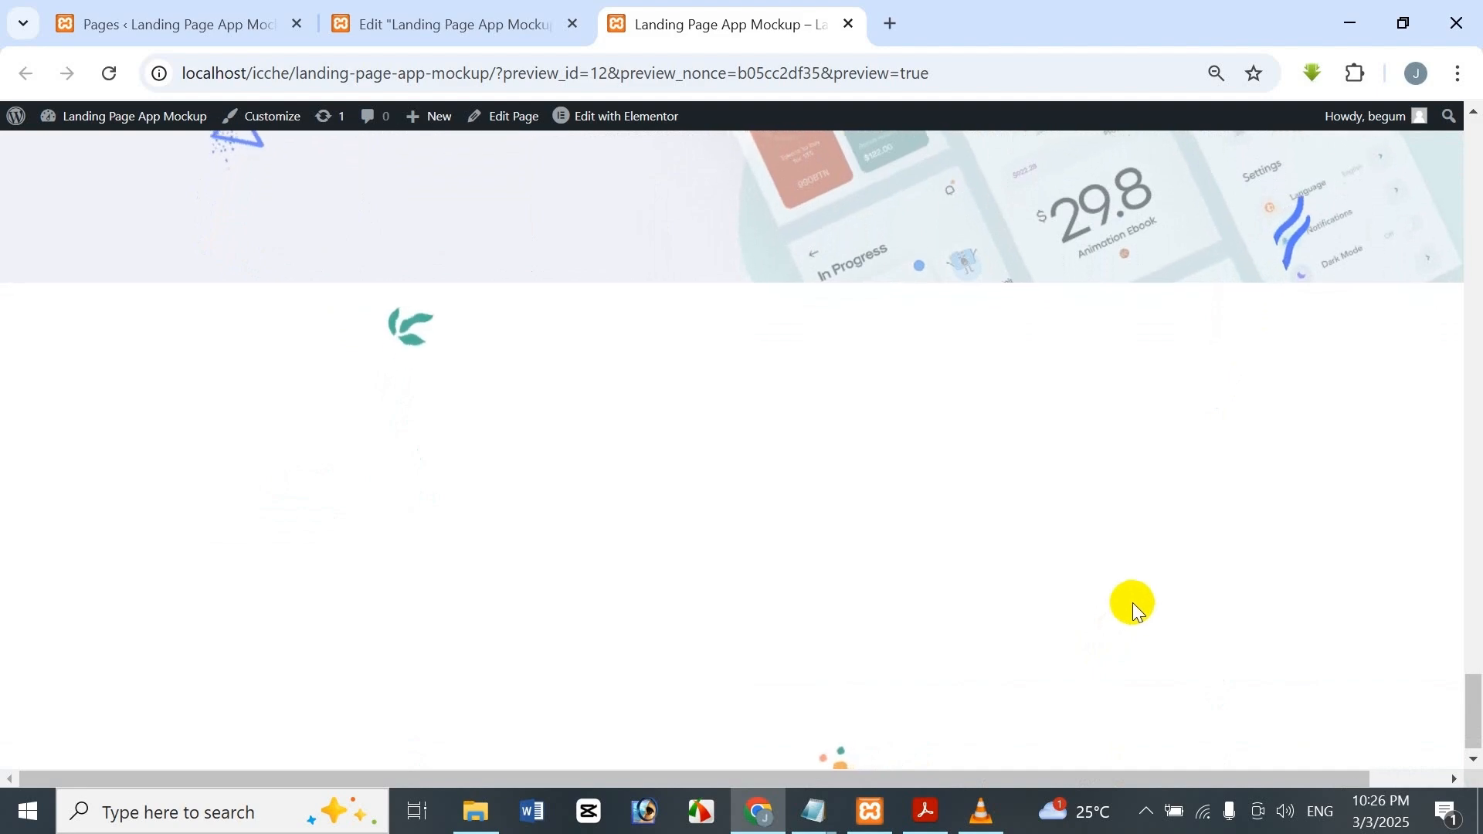
left_click_drag(1471, 712, 1465, 529)
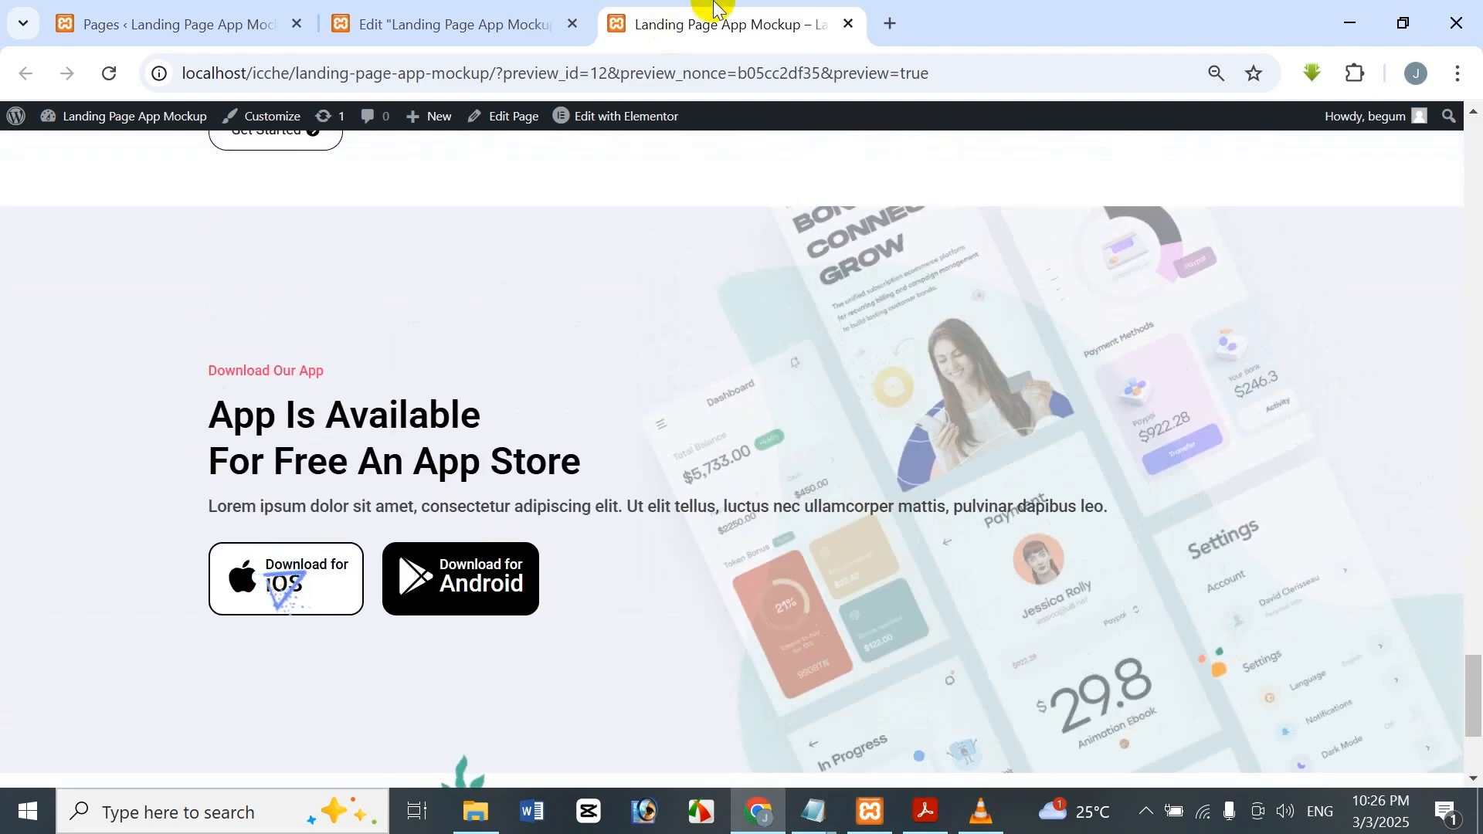
Return to the Elementor editor tab and examine the Download section and the shapes around it in desktop view.
left_click(463, 26)
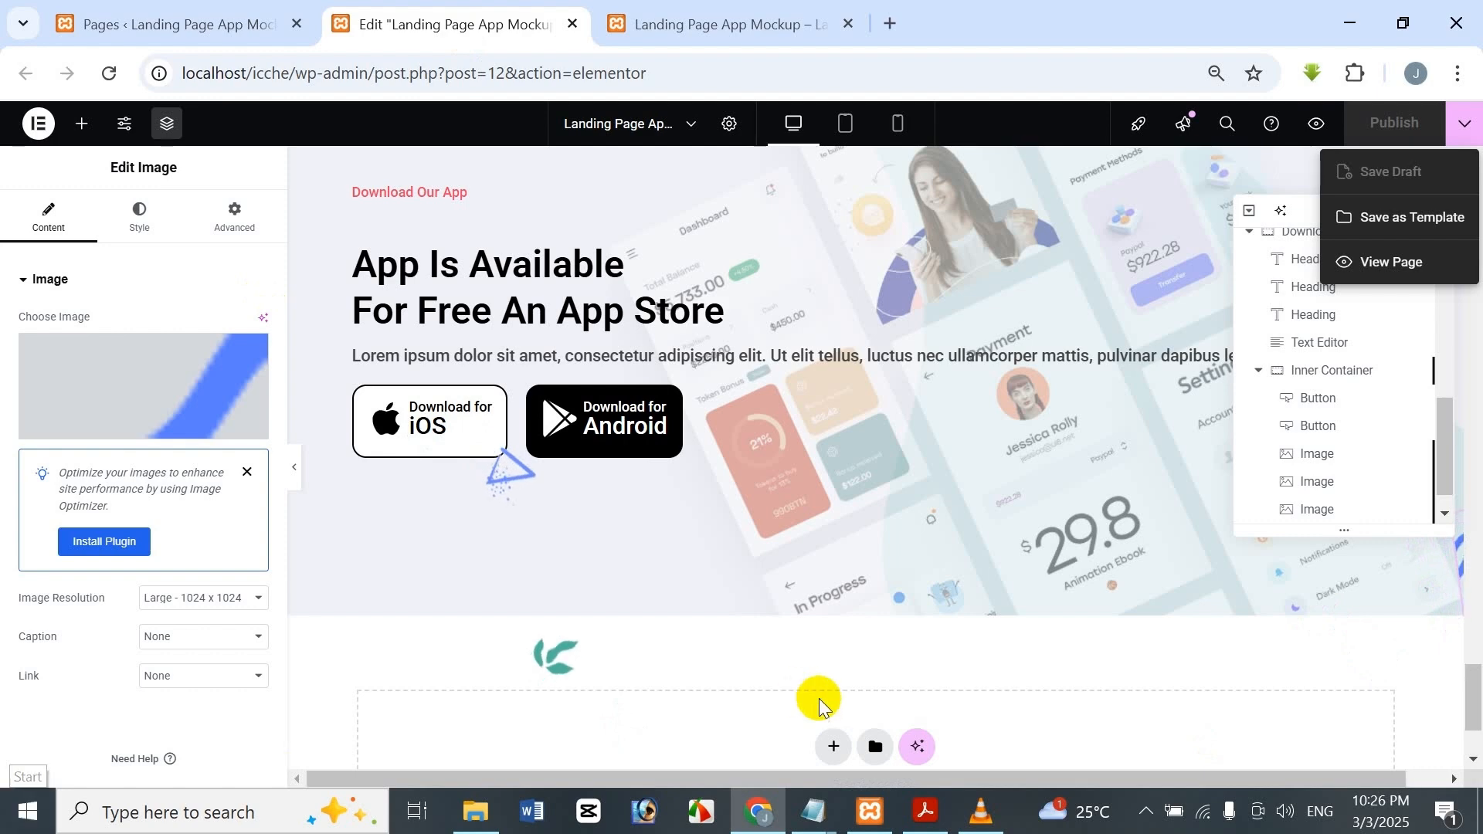
left_click(1481, 661)
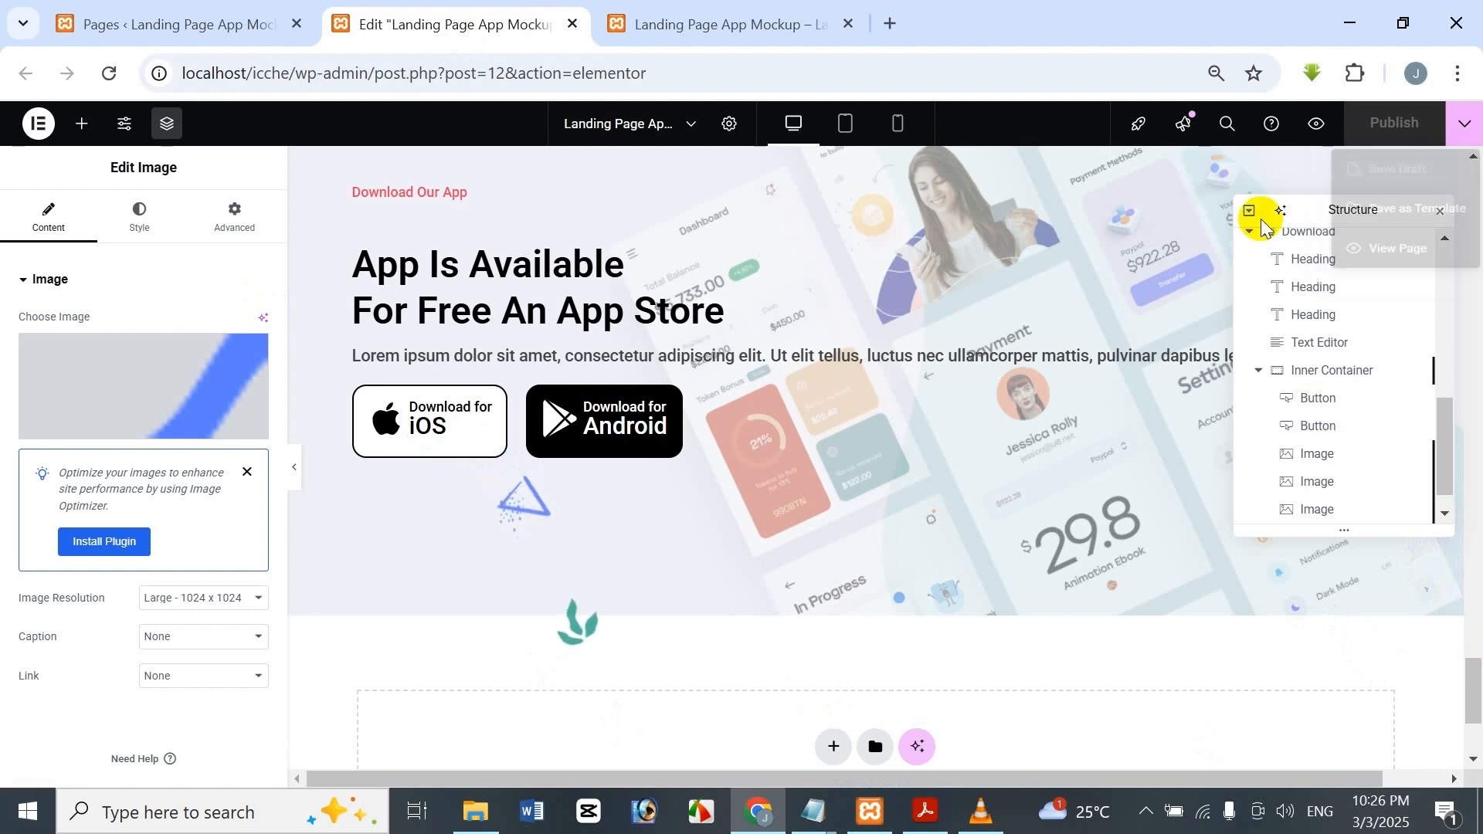
left_click_drag(1478, 695, 1480, 651)
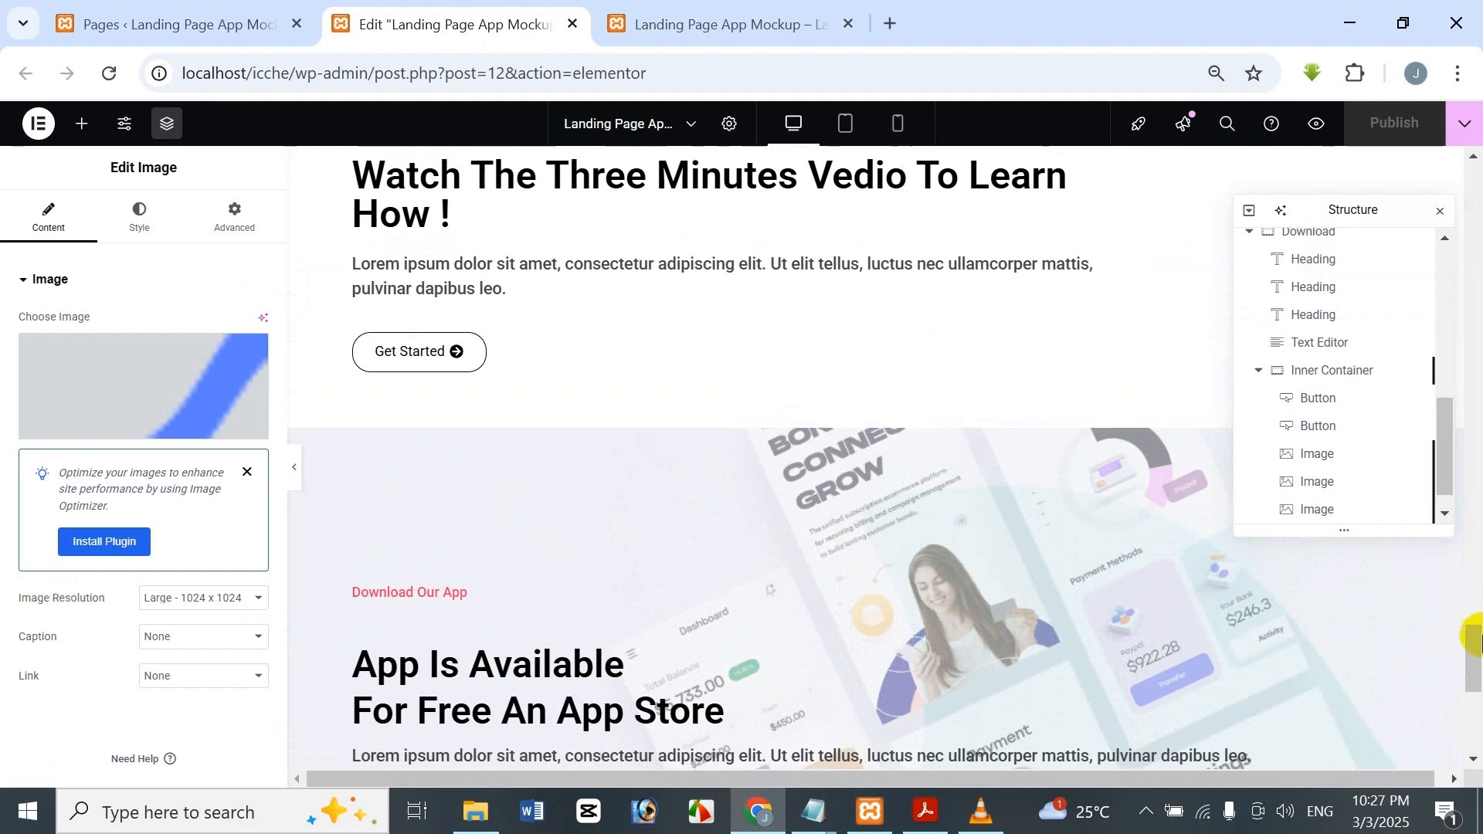
left_click_drag(1476, 635, 1476, 666)
mouse_move(910, 825)
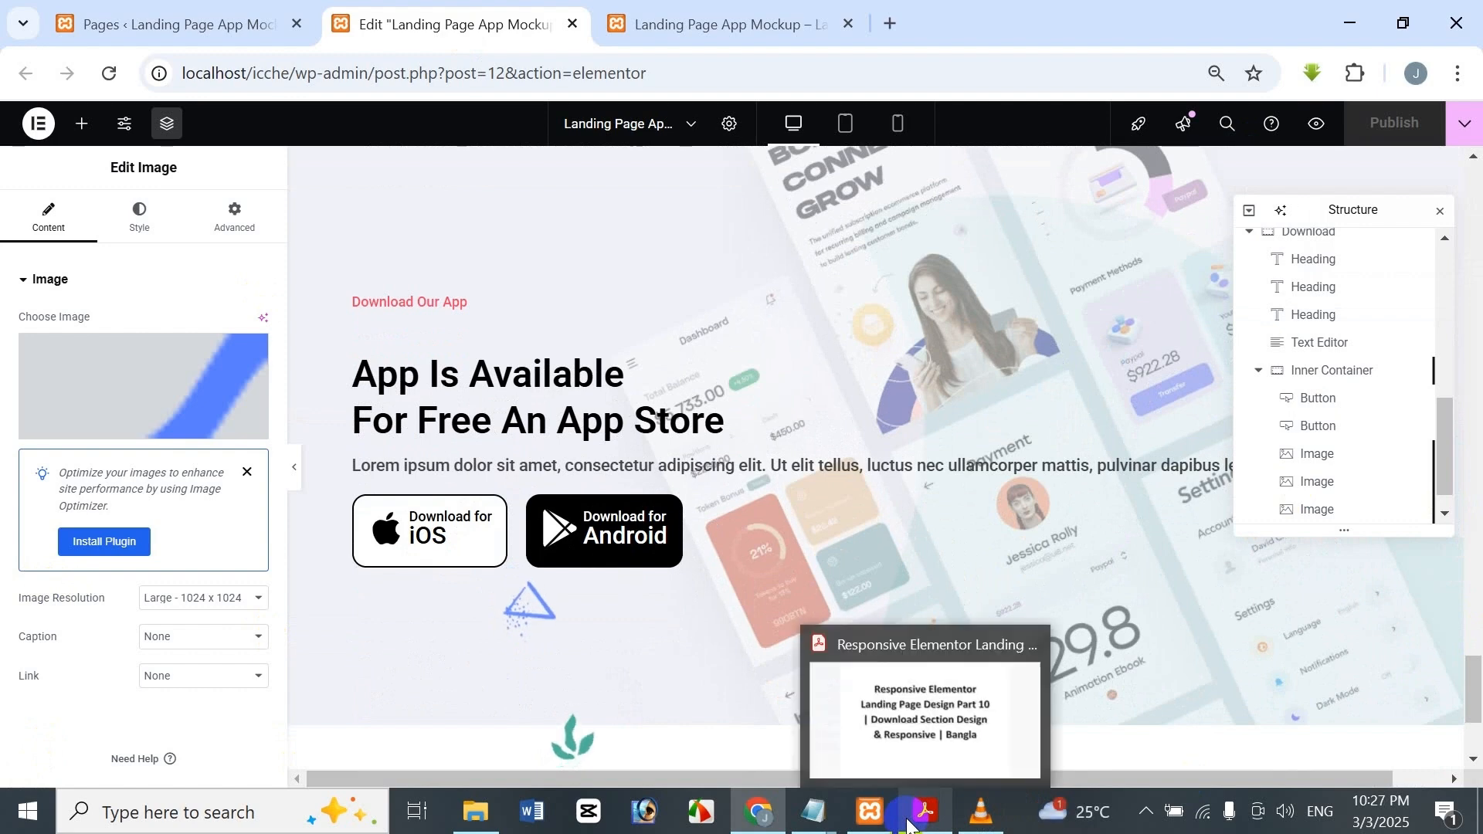
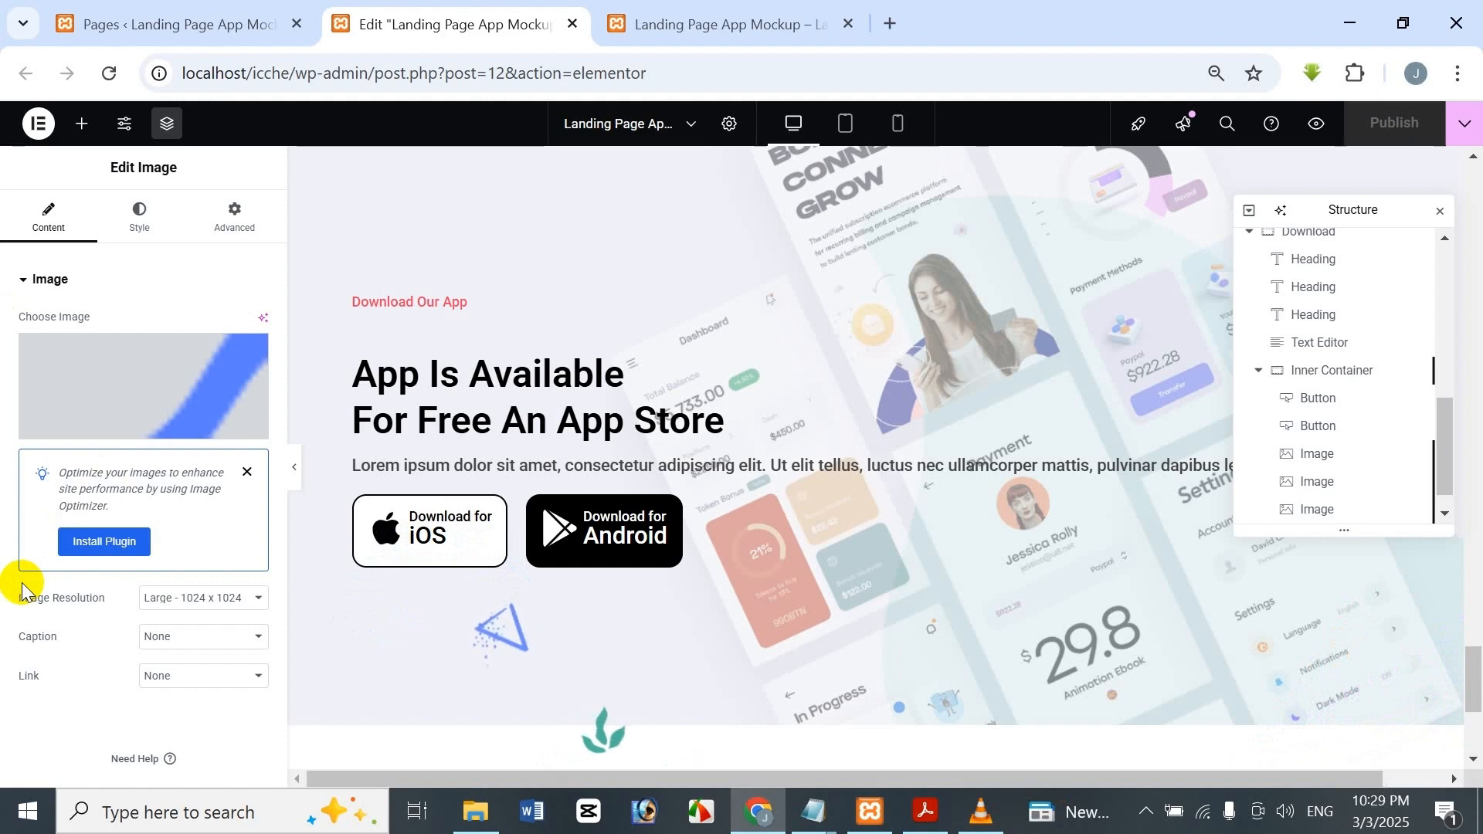
scroll(494, 464, "down", 5)
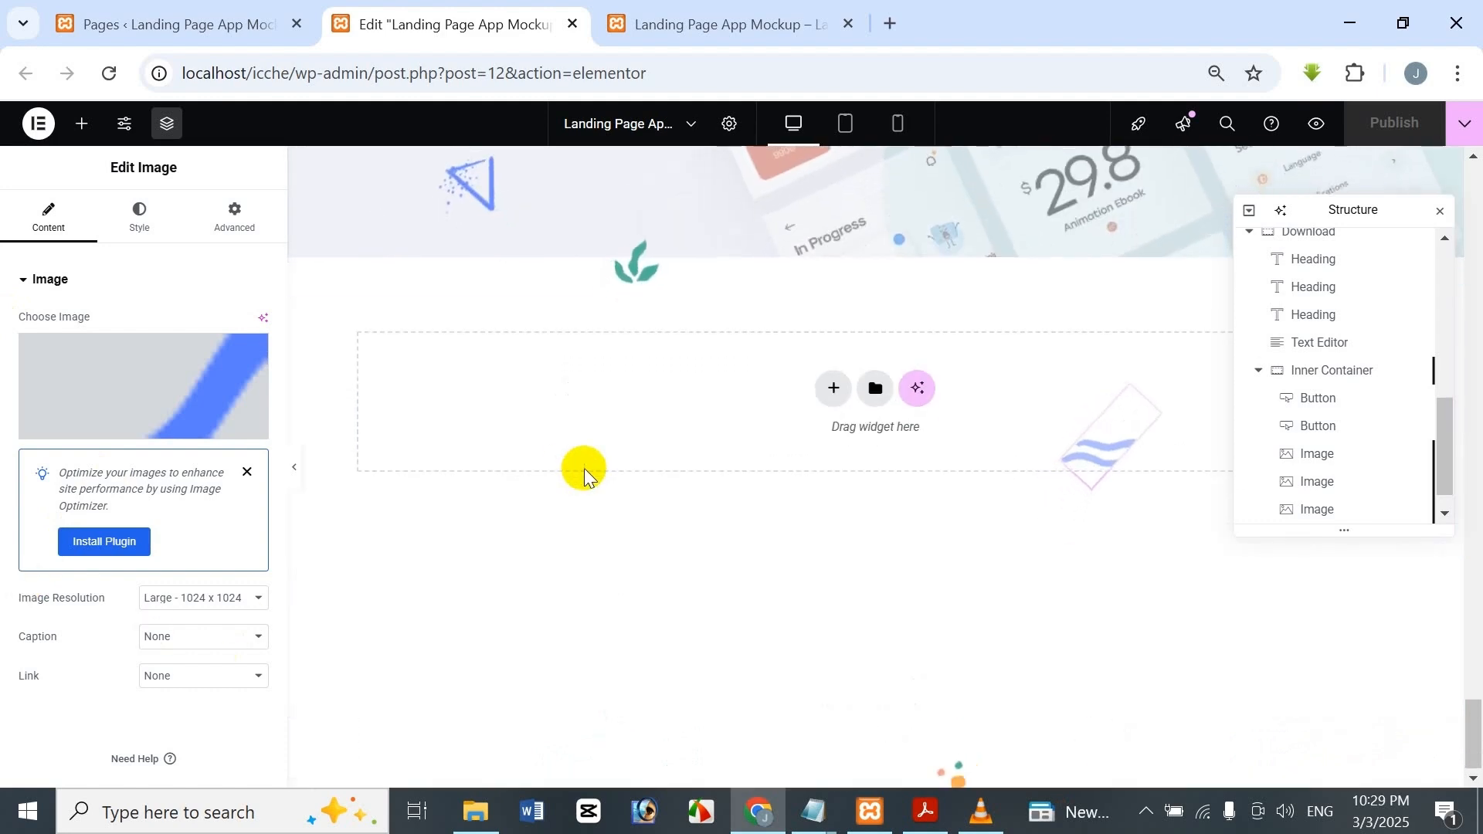
scroll(584, 468, "up", 10)
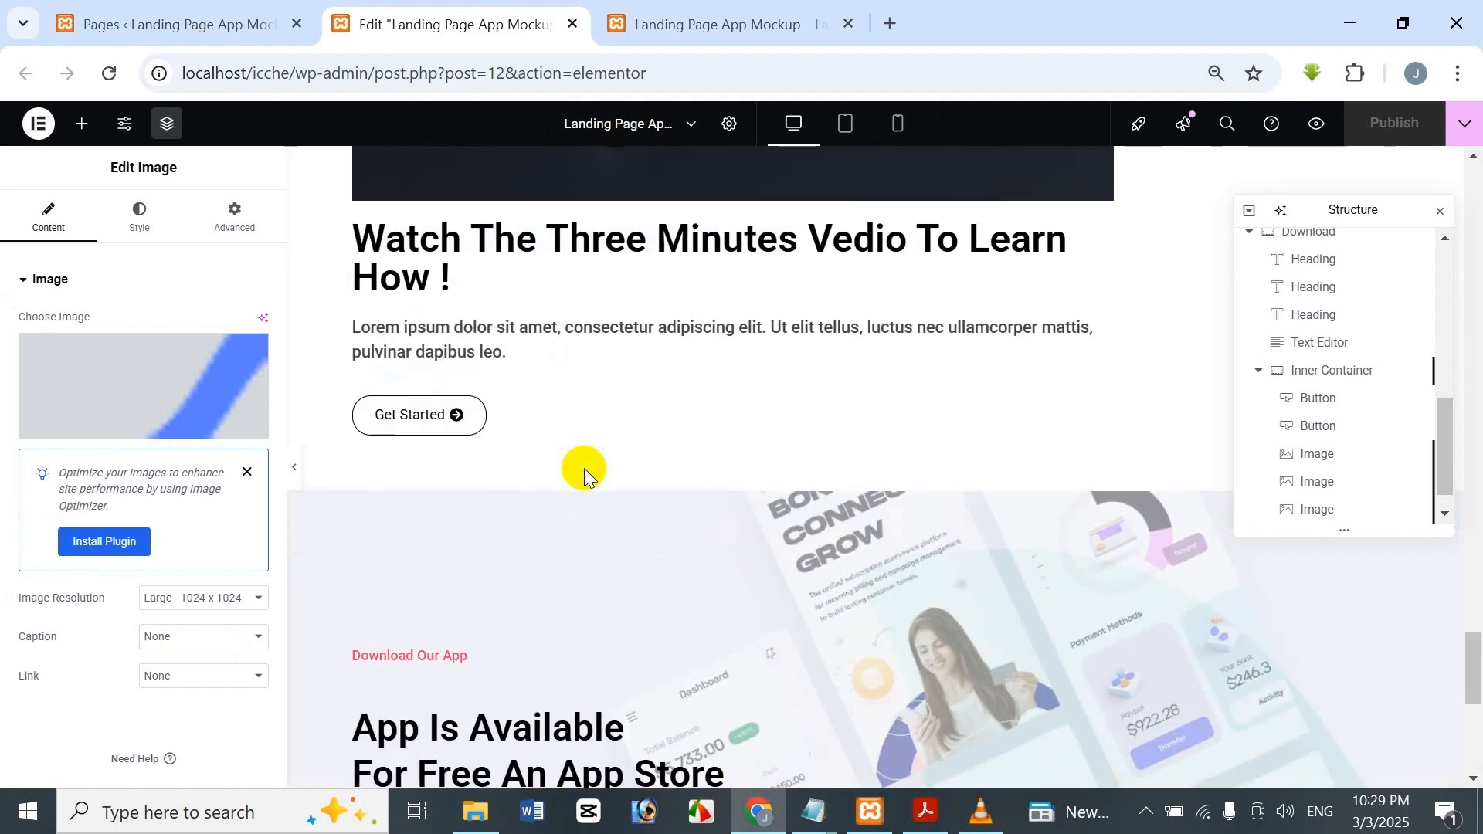
scroll(584, 468, "down", 6)
Switch the editor to the Tablet Portrait view and check the Download section's text, buttons and shape images.
left_click(841, 124)
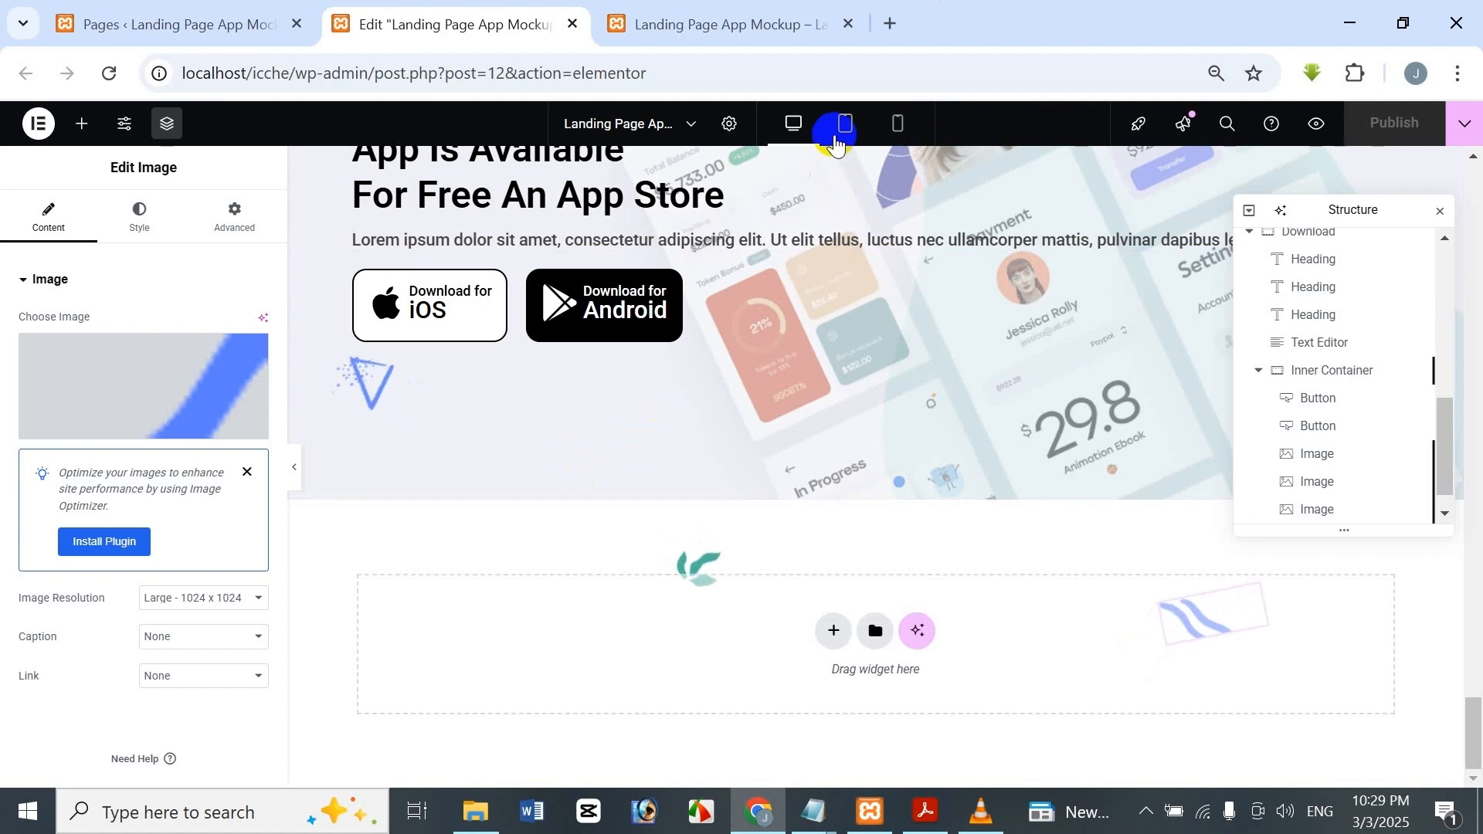
scroll(812, 413, "up", 1)
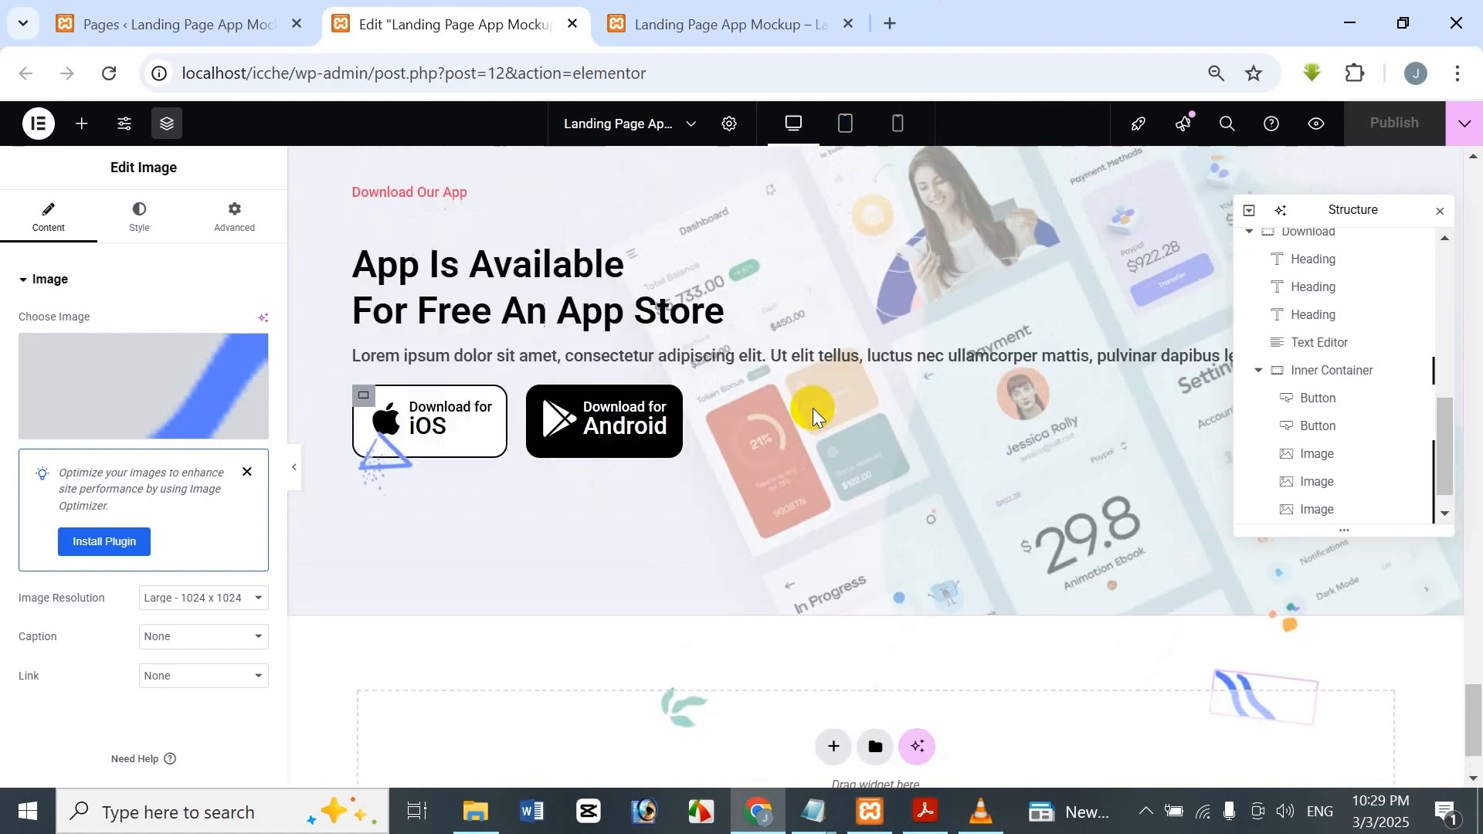
scroll(812, 409, "up", 2)
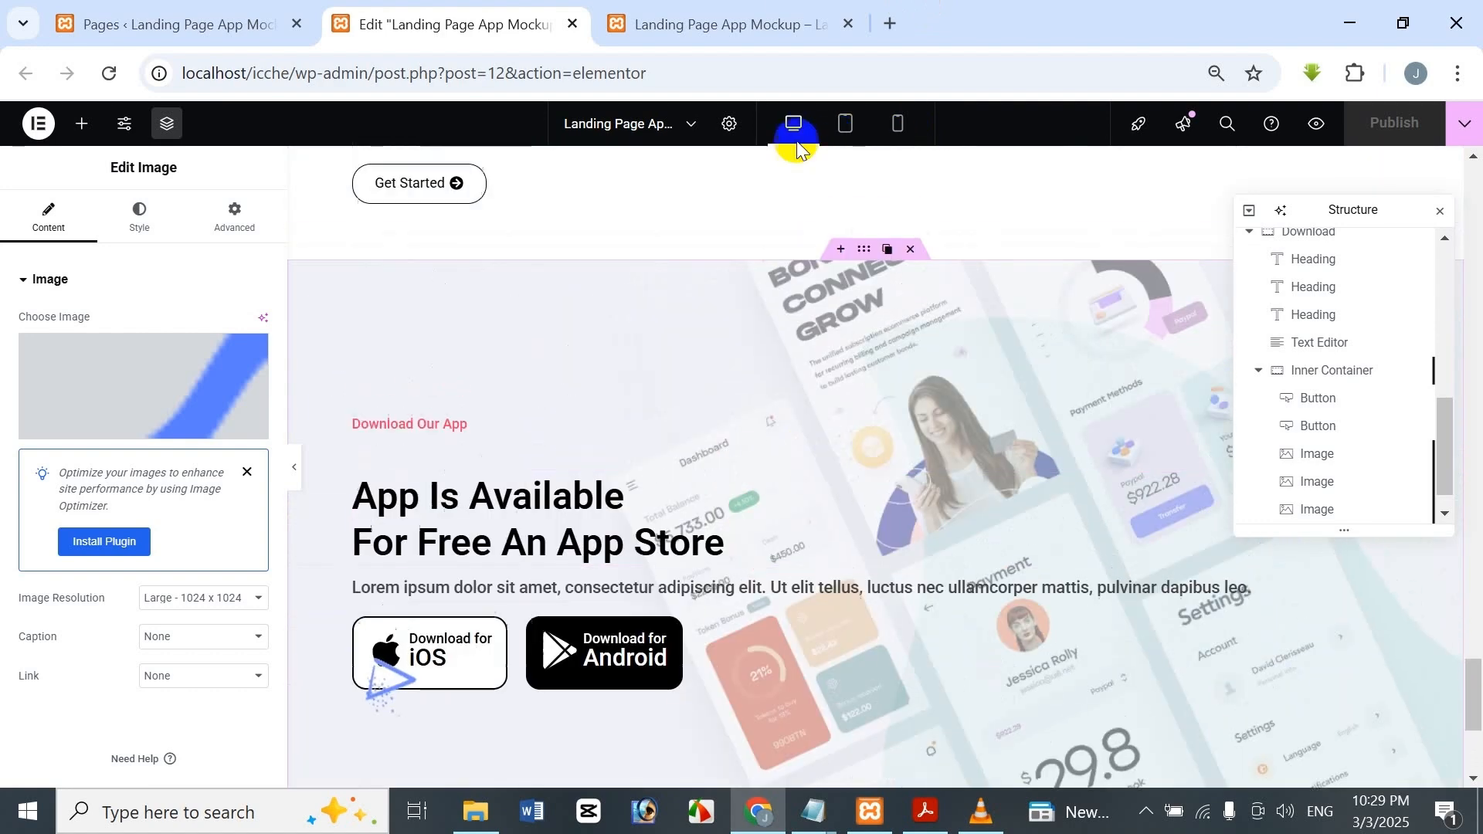
left_click(842, 125)
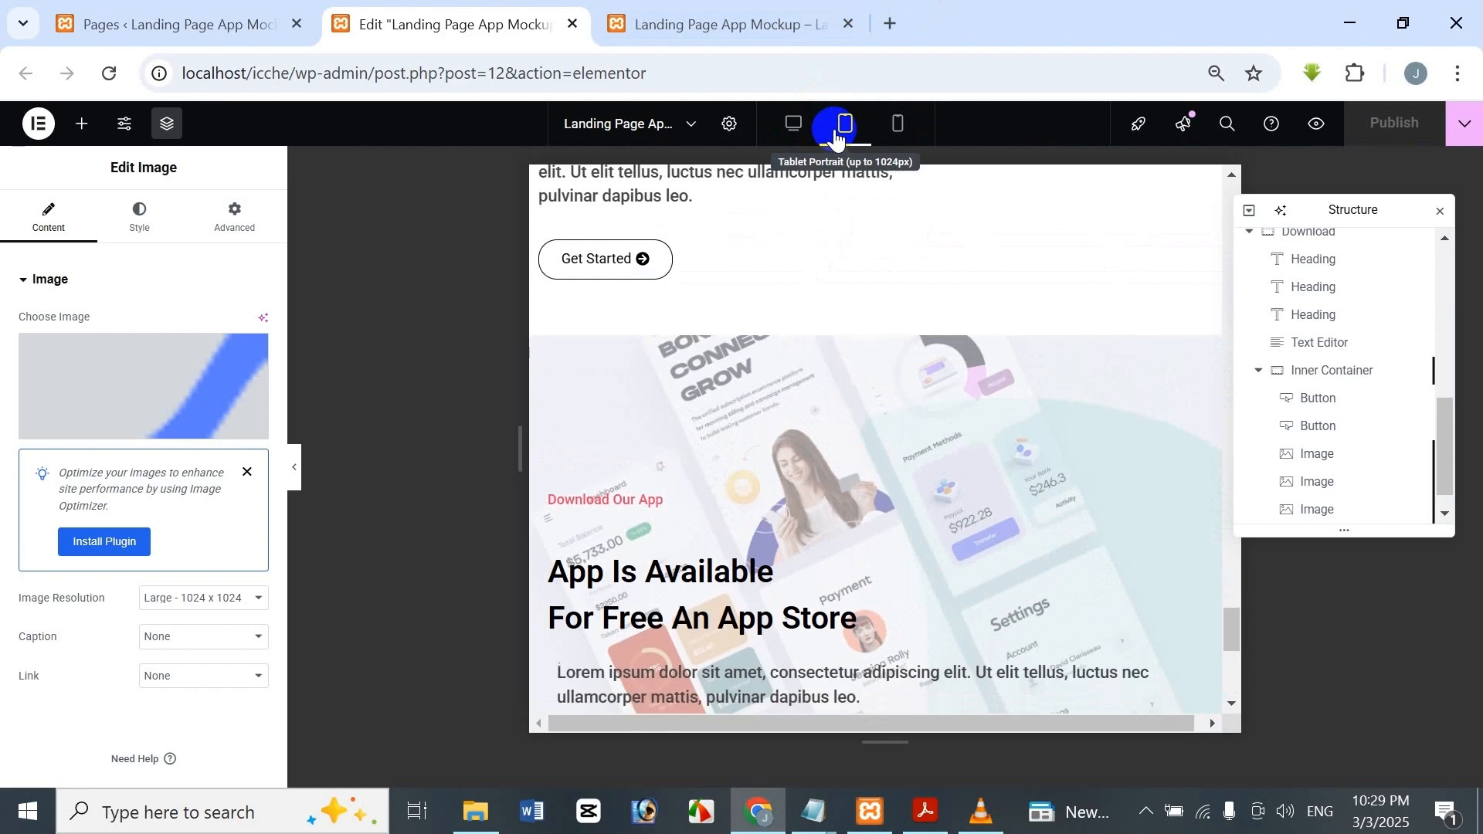
scroll(1048, 506, "down", 5)
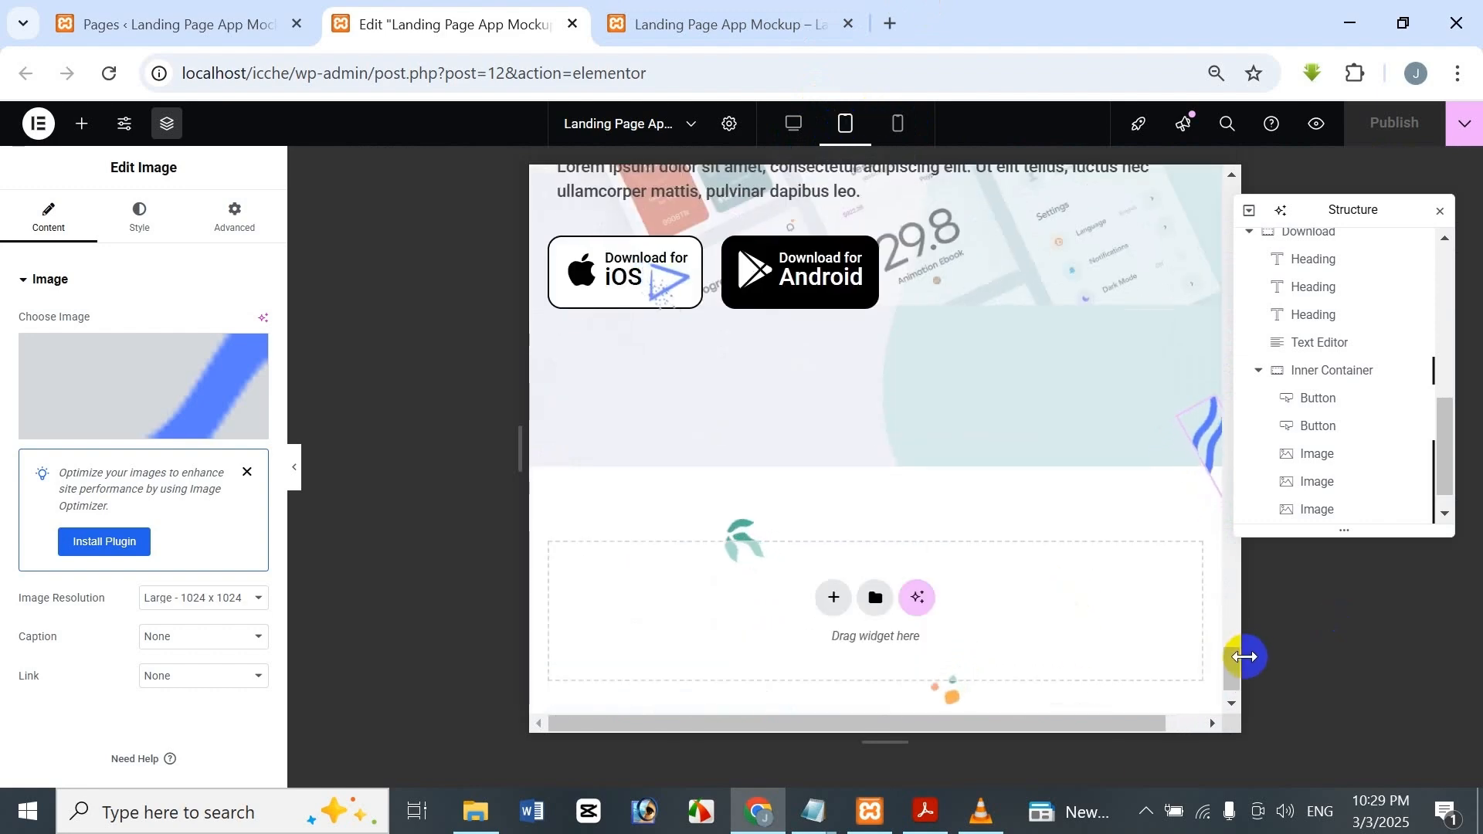
Review the page around the Download section in tablet view, checking where its shapes and background fall.
scroll(1177, 631, "down", 1)
scroll(1177, 632, "down", 2)
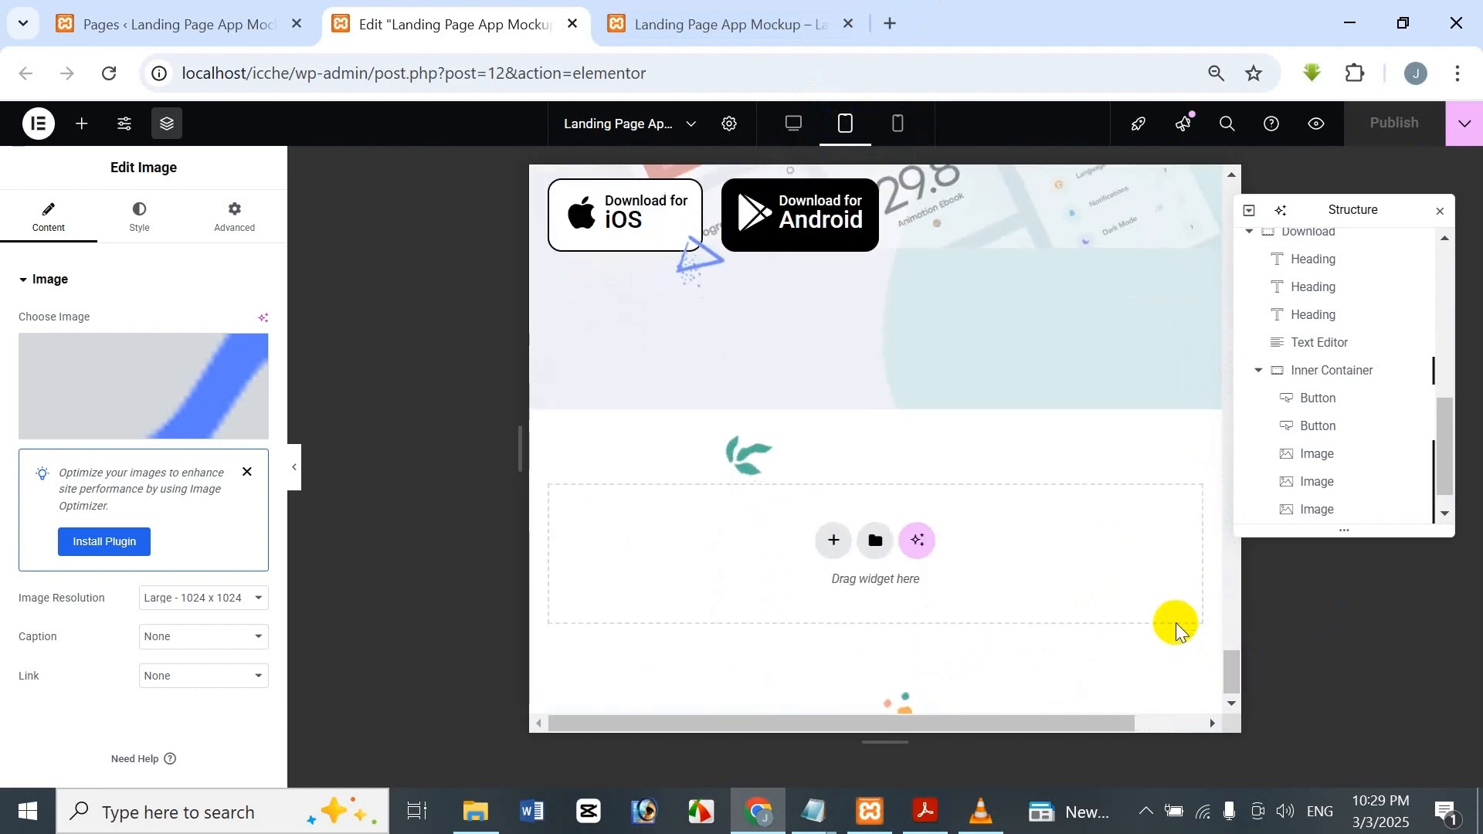
scroll(1177, 626, "down", 2)
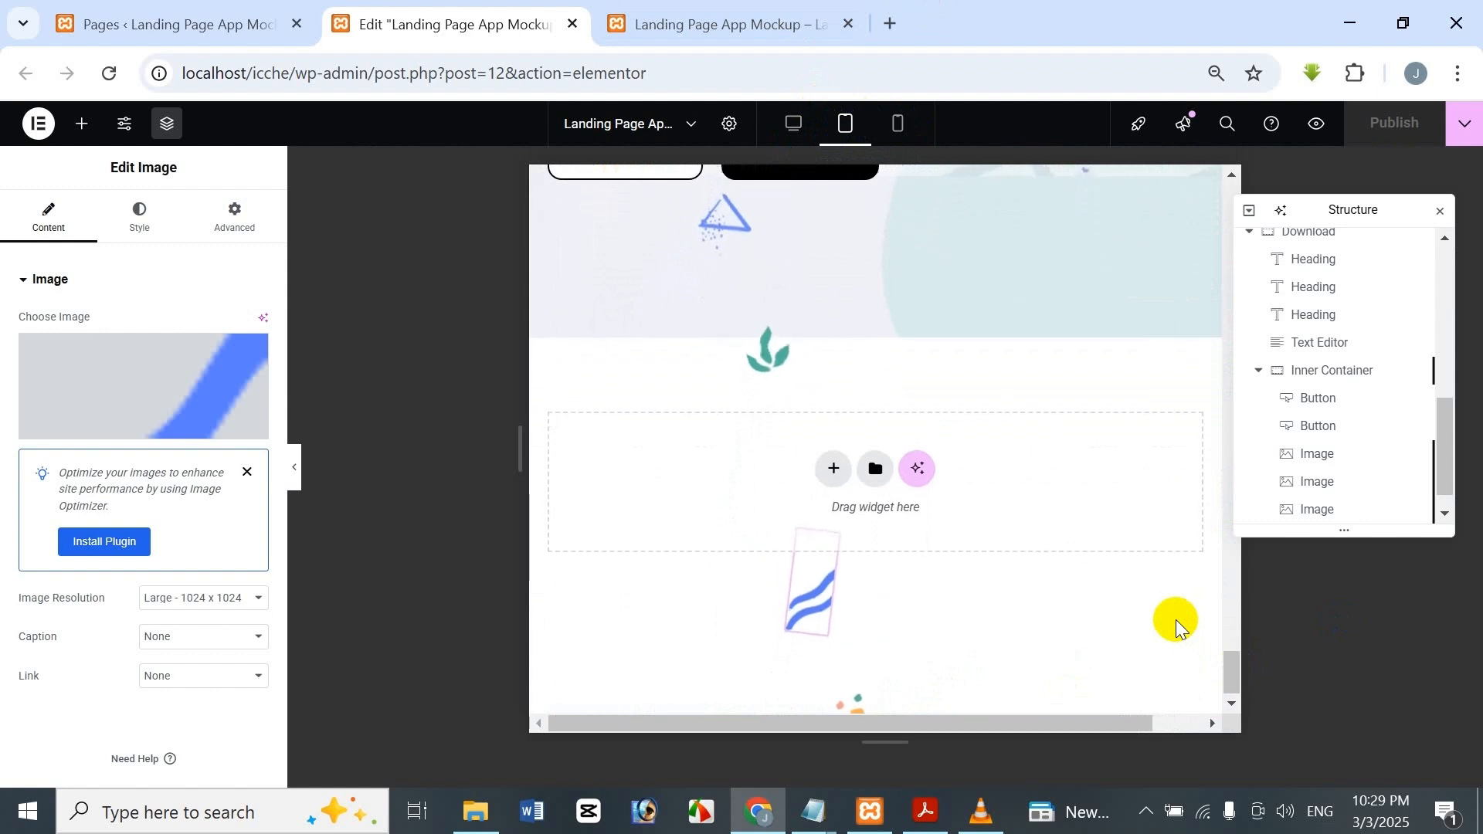
scroll(1177, 602, "down", 2)
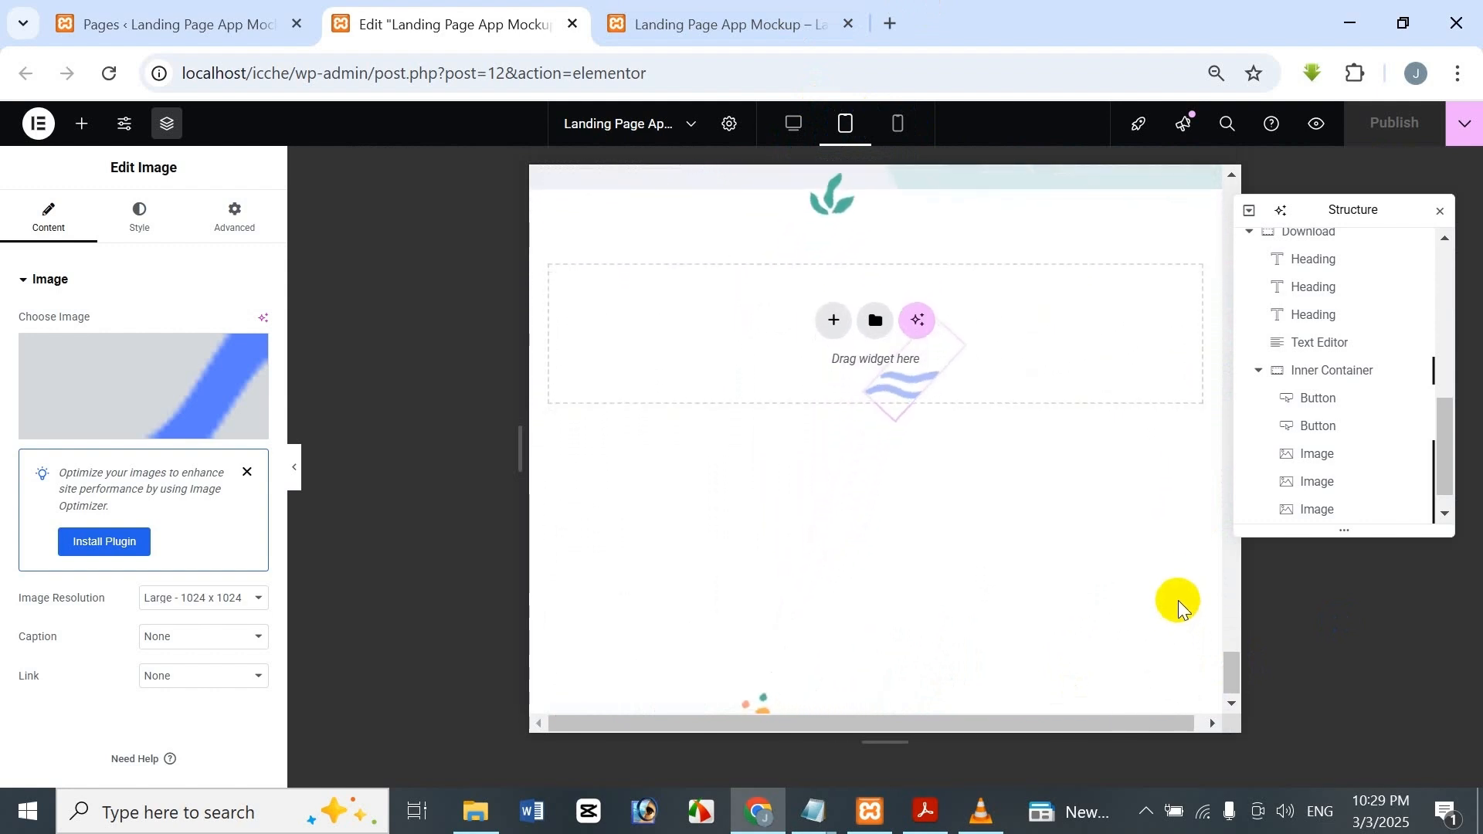
scroll(1178, 600, "up", 6)
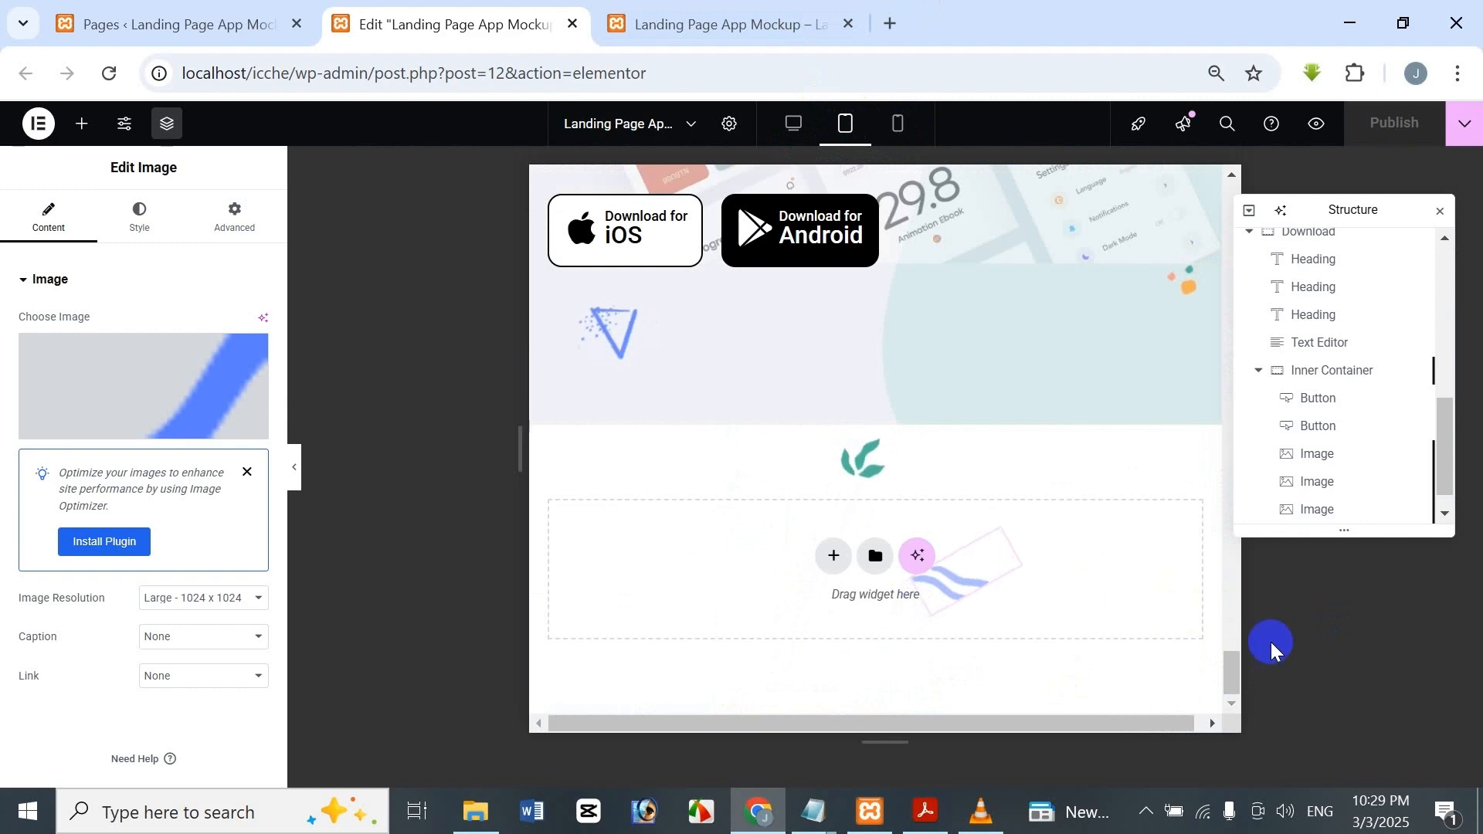
mouse_move(1230, 664)
left_mouse_down()
mouse_move(1238, 285)
mouse_move(1258, 206)
mouse_move(1250, 325)
mouse_move(1202, 433)
mouse_move(1156, 668)
mouse_move(1158, 685)
mouse_move(1194, 672)
mouse_move(1235, 627)
mouse_move(1228, 690)
left_mouse_up()
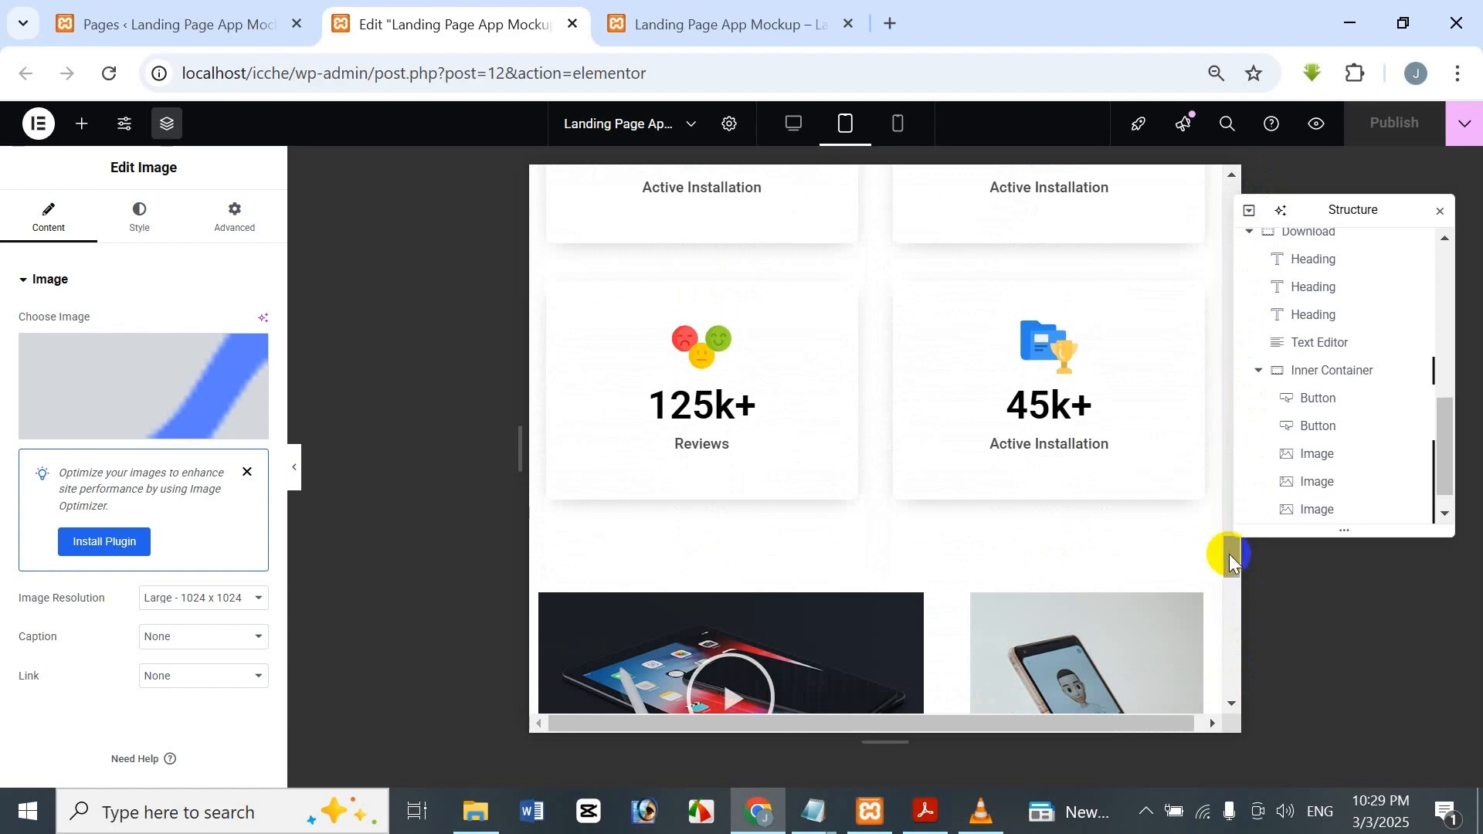
left_click_drag(1229, 555, 1218, 627)
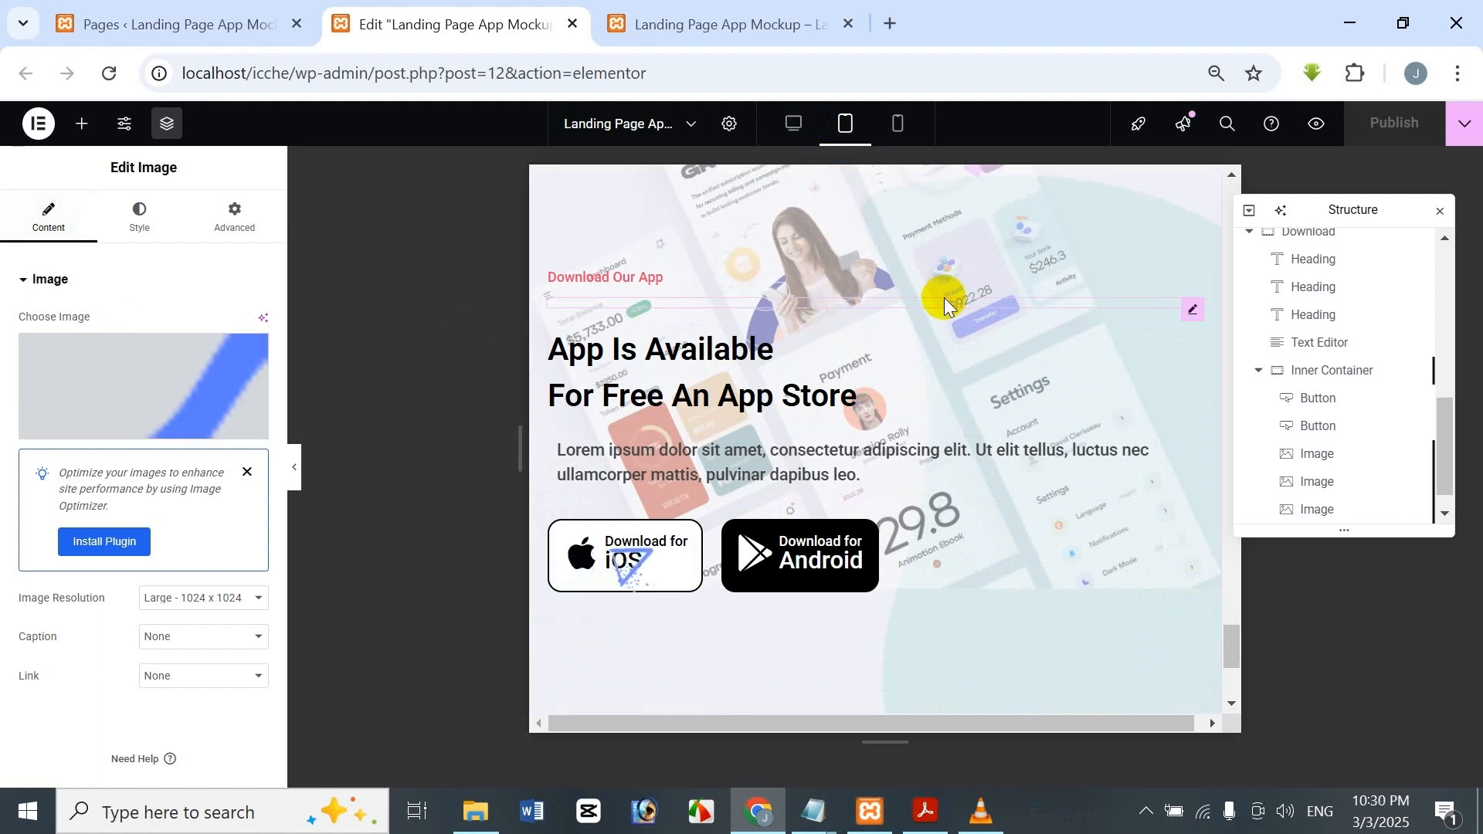
Give the Download section's inner container with the two store buttons a classic background, leaving the image chooser without a selection.
left_click(1344, 371)
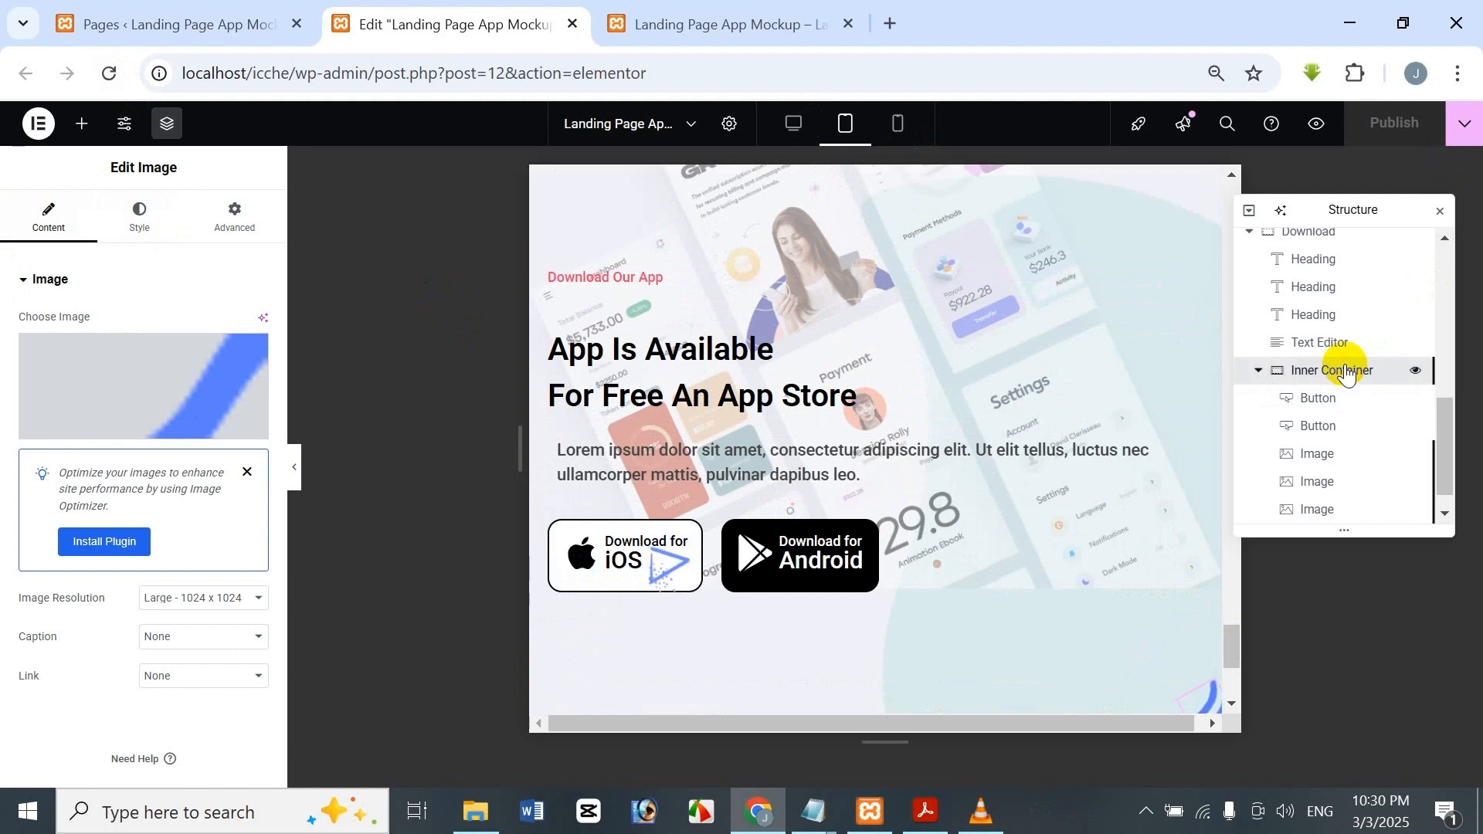
left_click(134, 223)
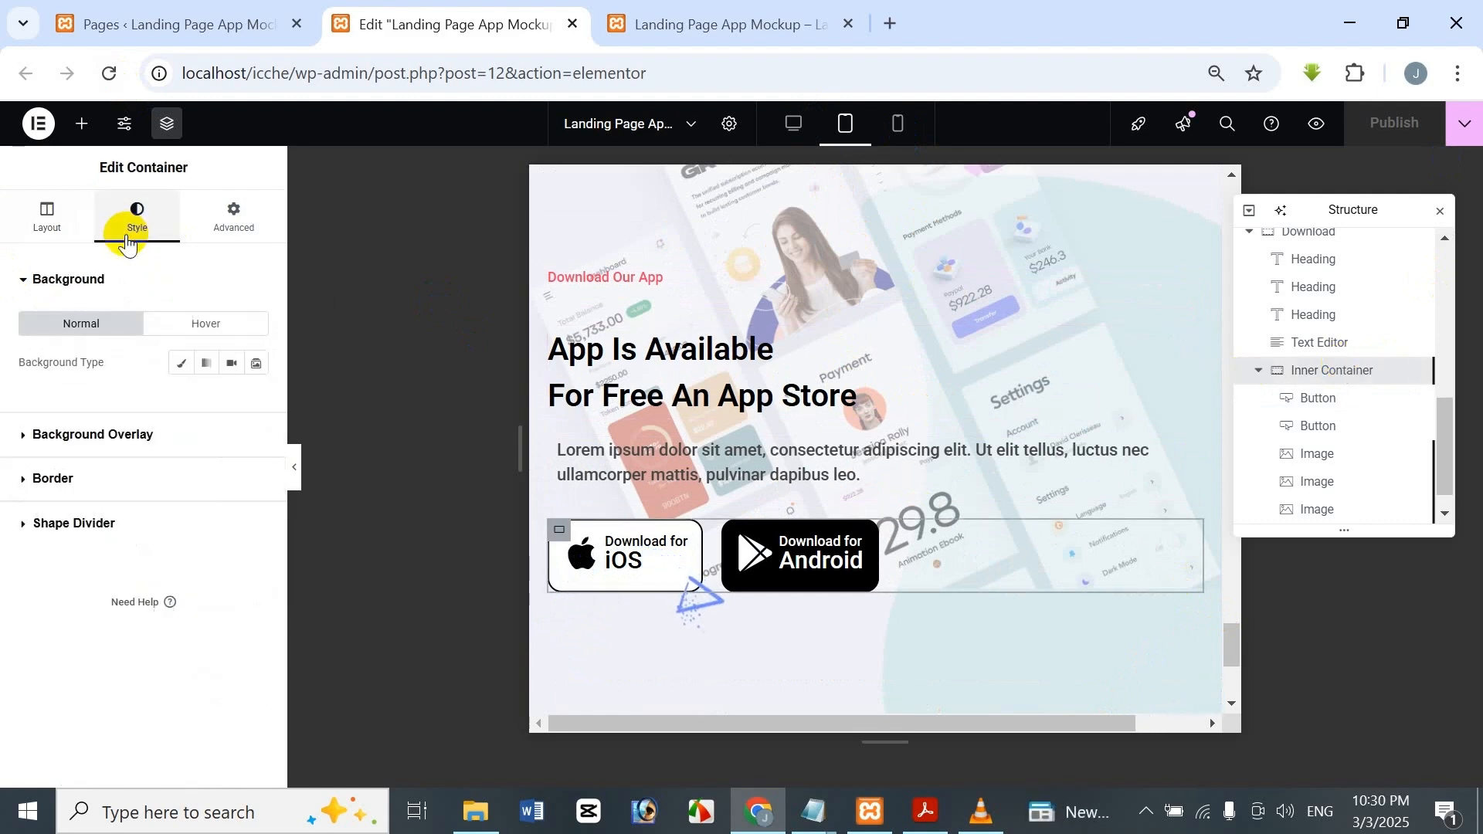
left_click(177, 365)
left_click(155, 463)
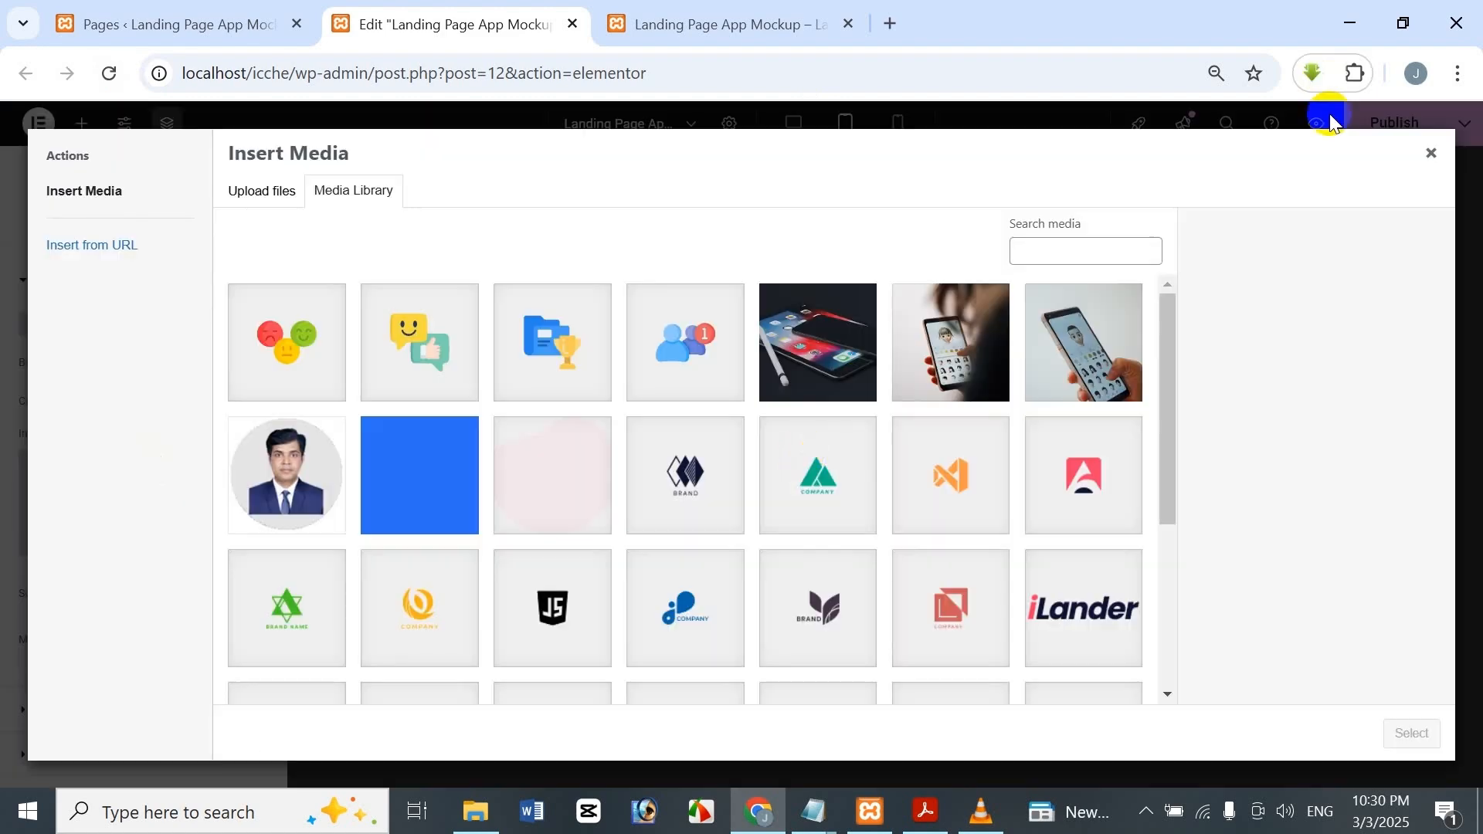
left_click(1432, 158)
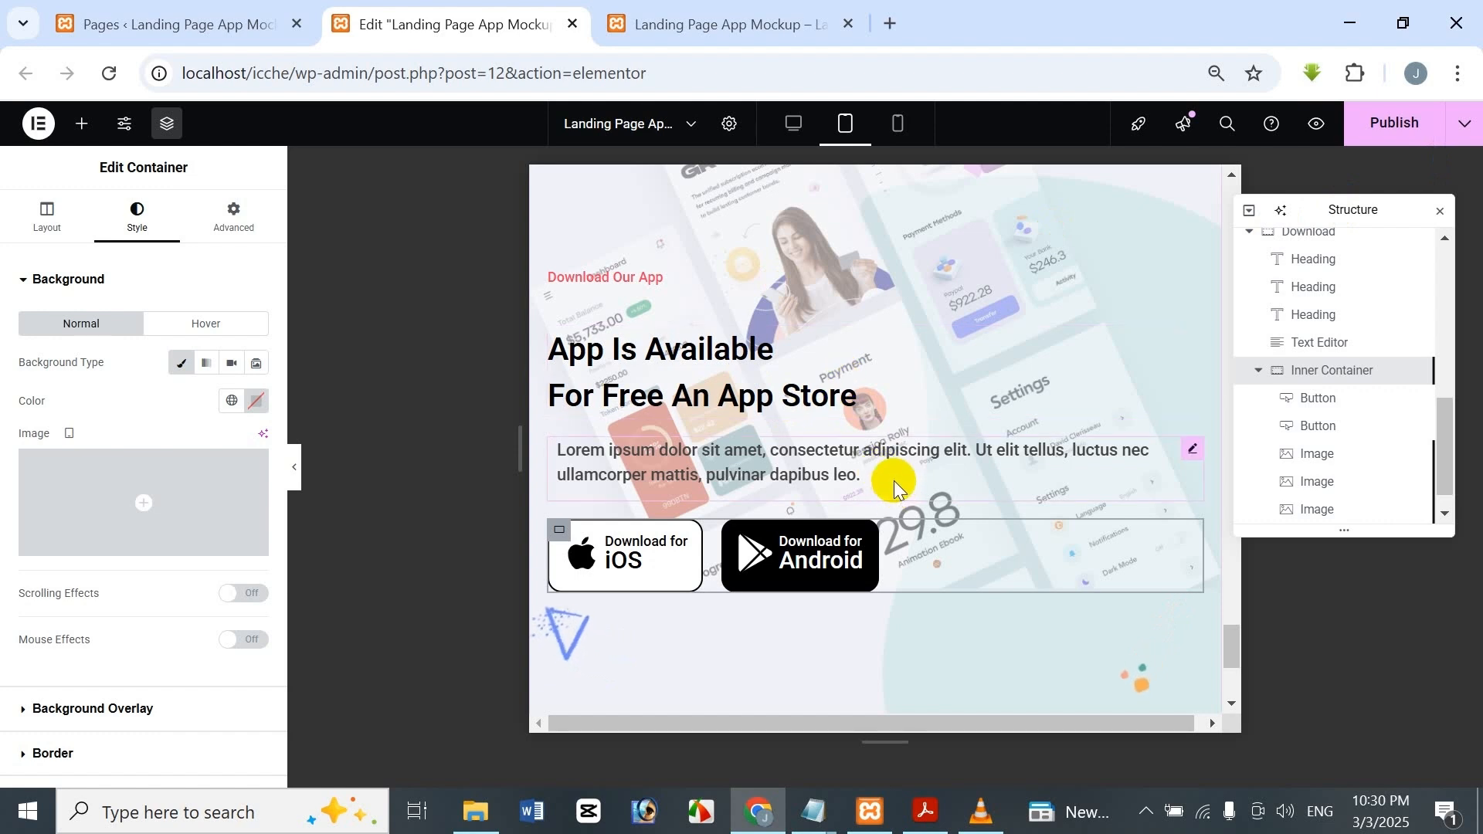
Set download-bg.png from the media library as the inner button container's background image.
scroll(894, 463, "up", 1)
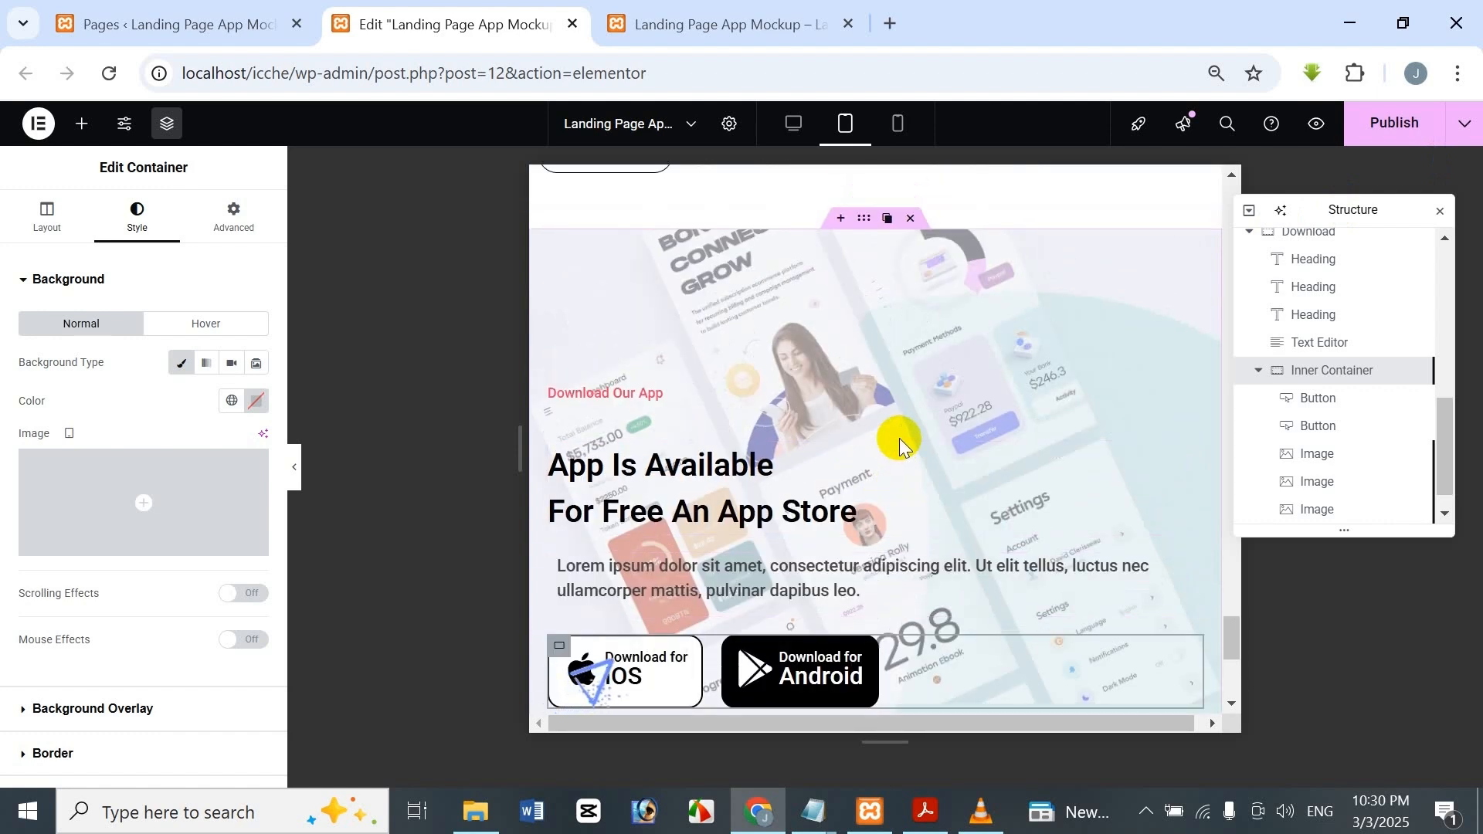
scroll(220, 386, "down", 2)
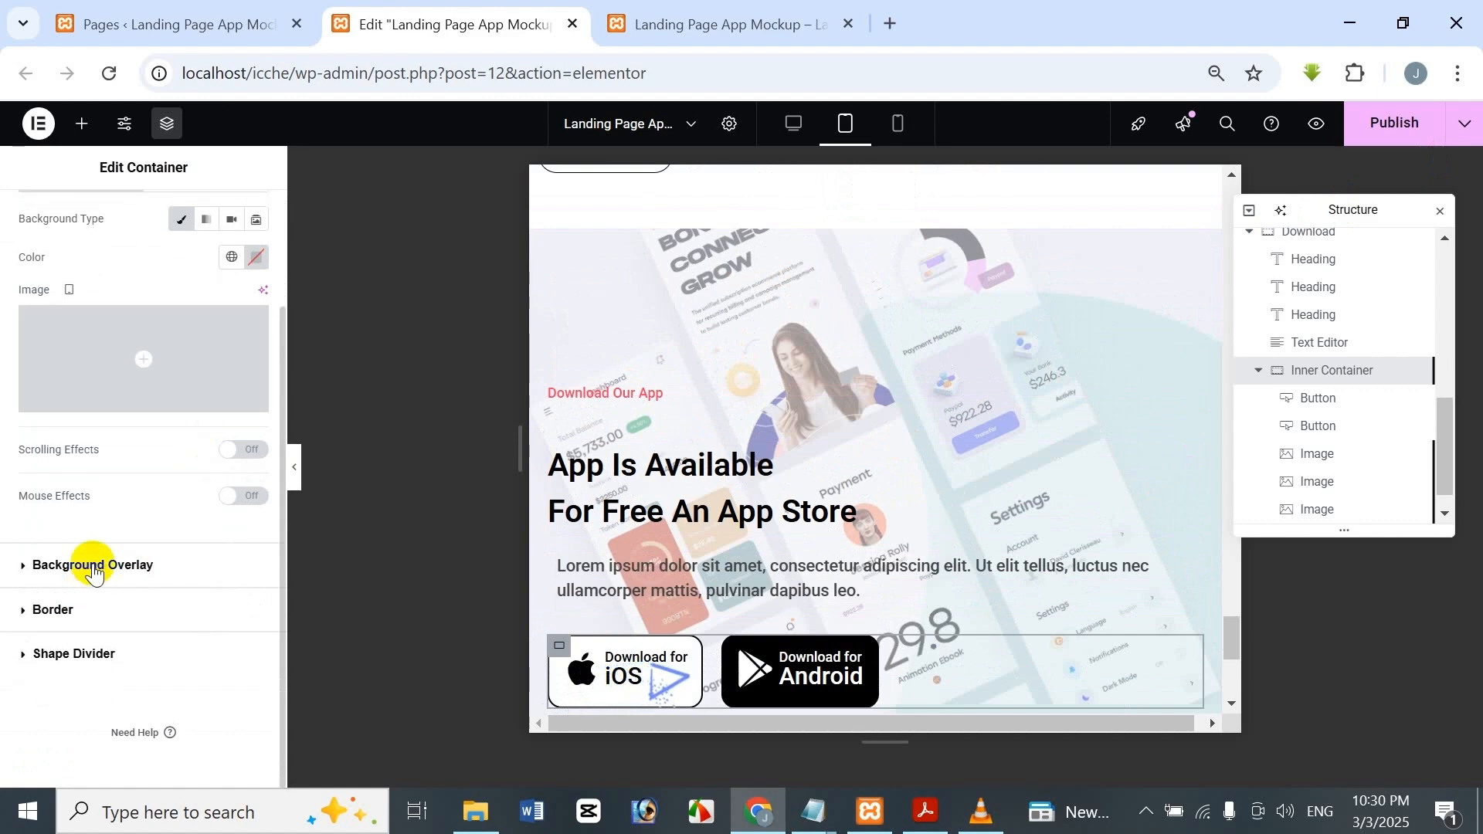
left_click(92, 565)
left_click(116, 279)
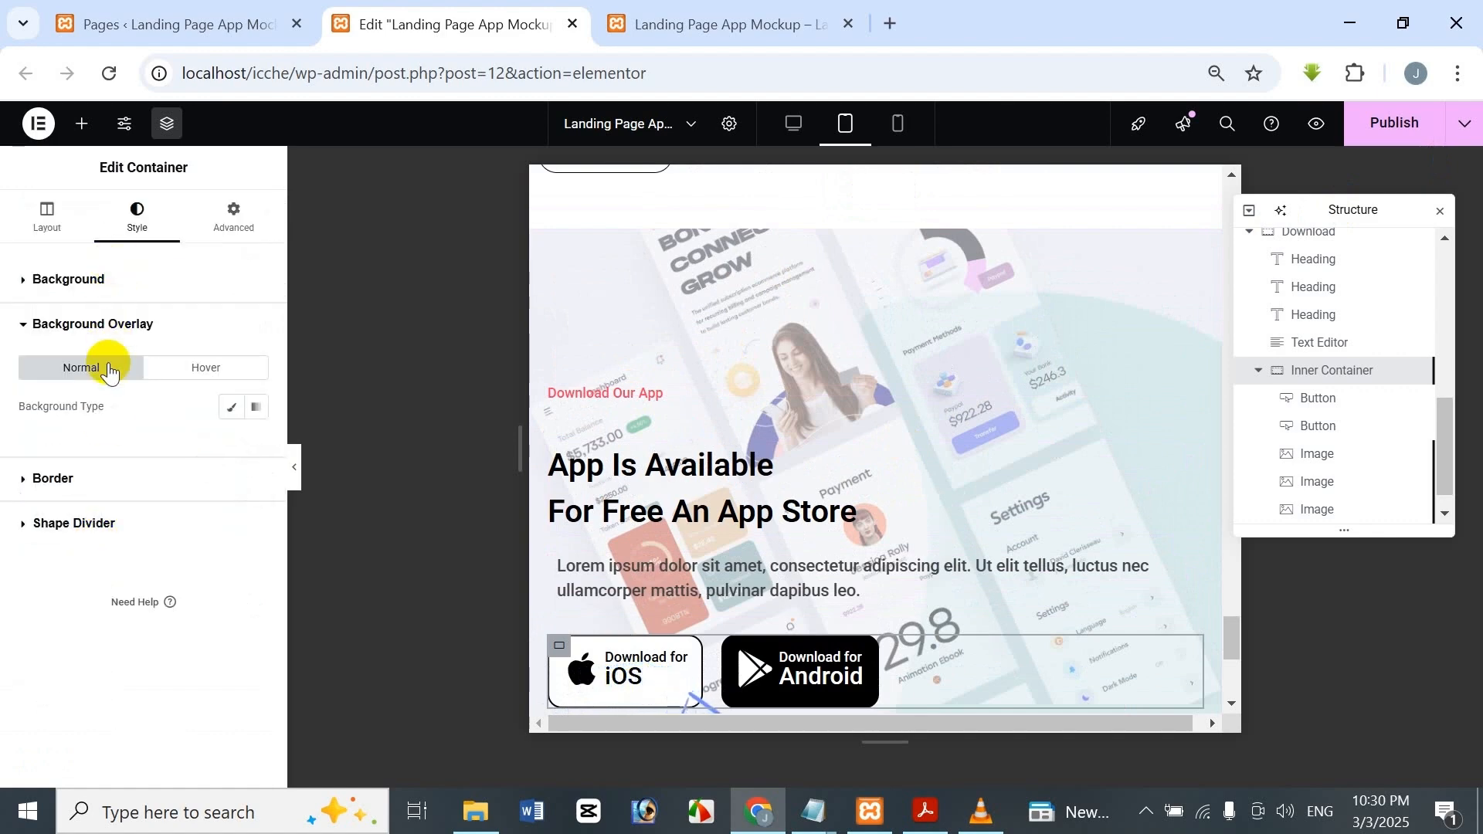
left_click(111, 460)
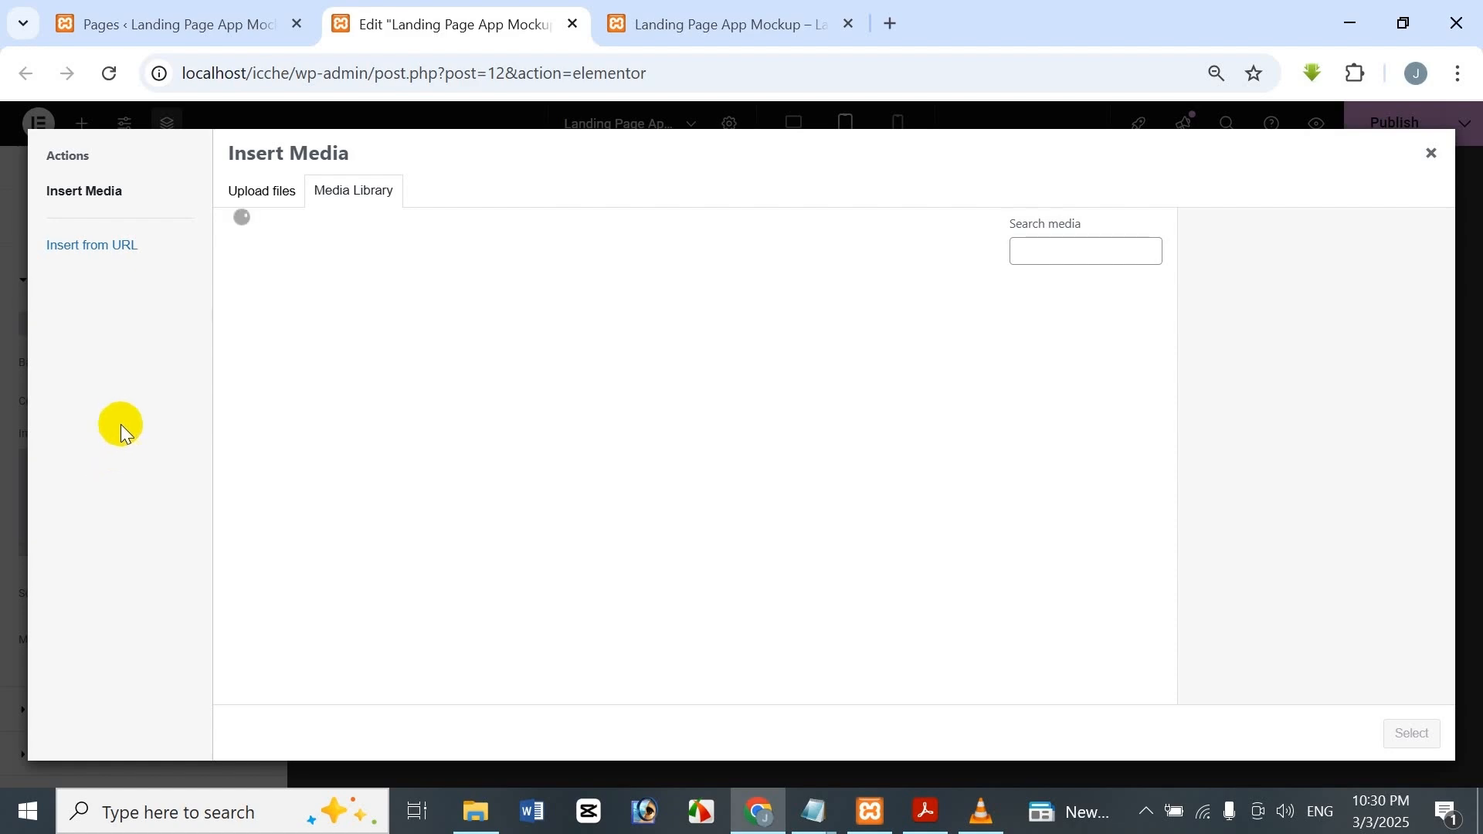
scroll(567, 413, "down", 3)
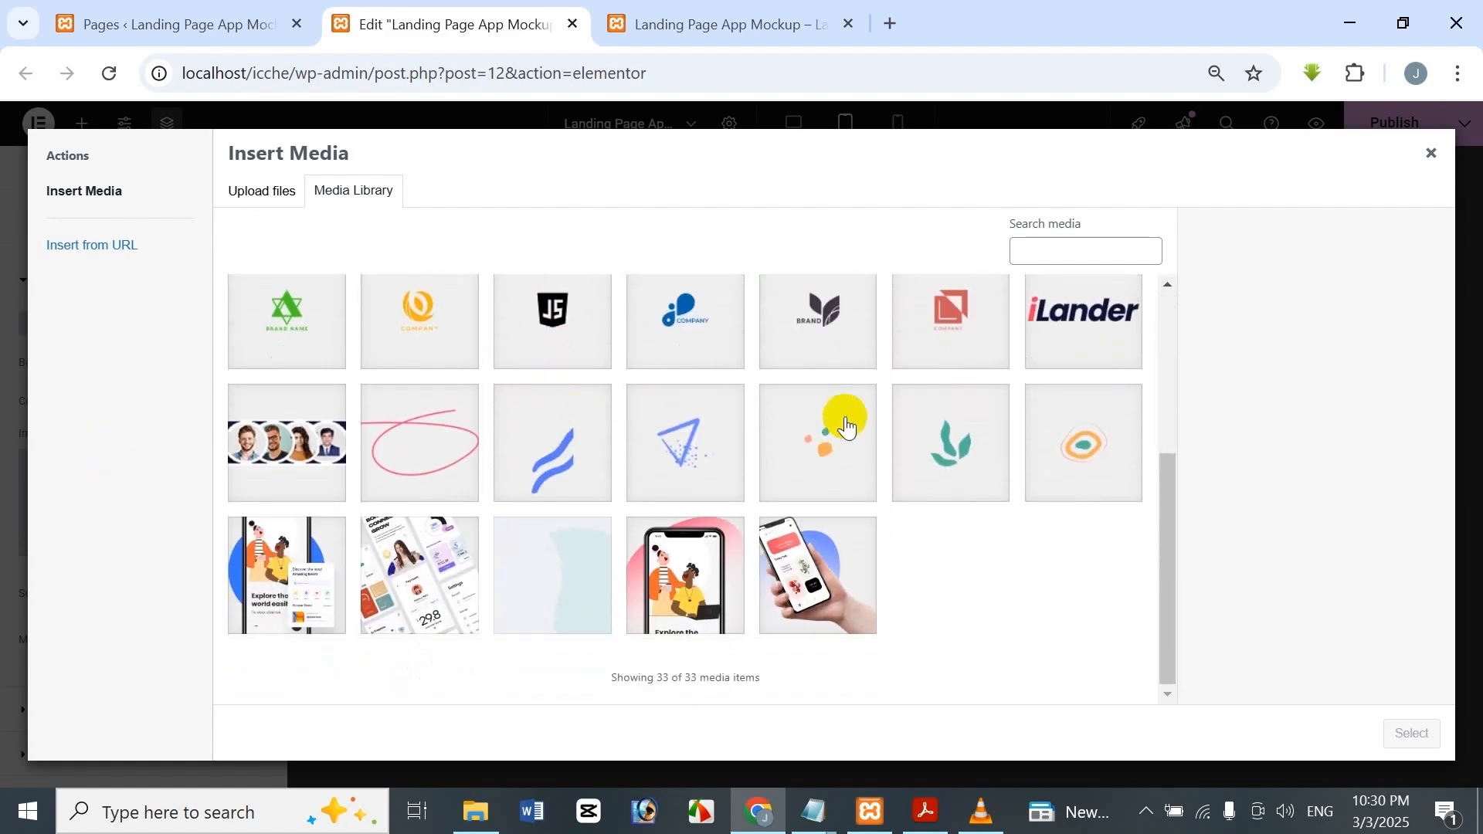
scroll(755, 397, "up", 2)
scroll(726, 417, "down", 2)
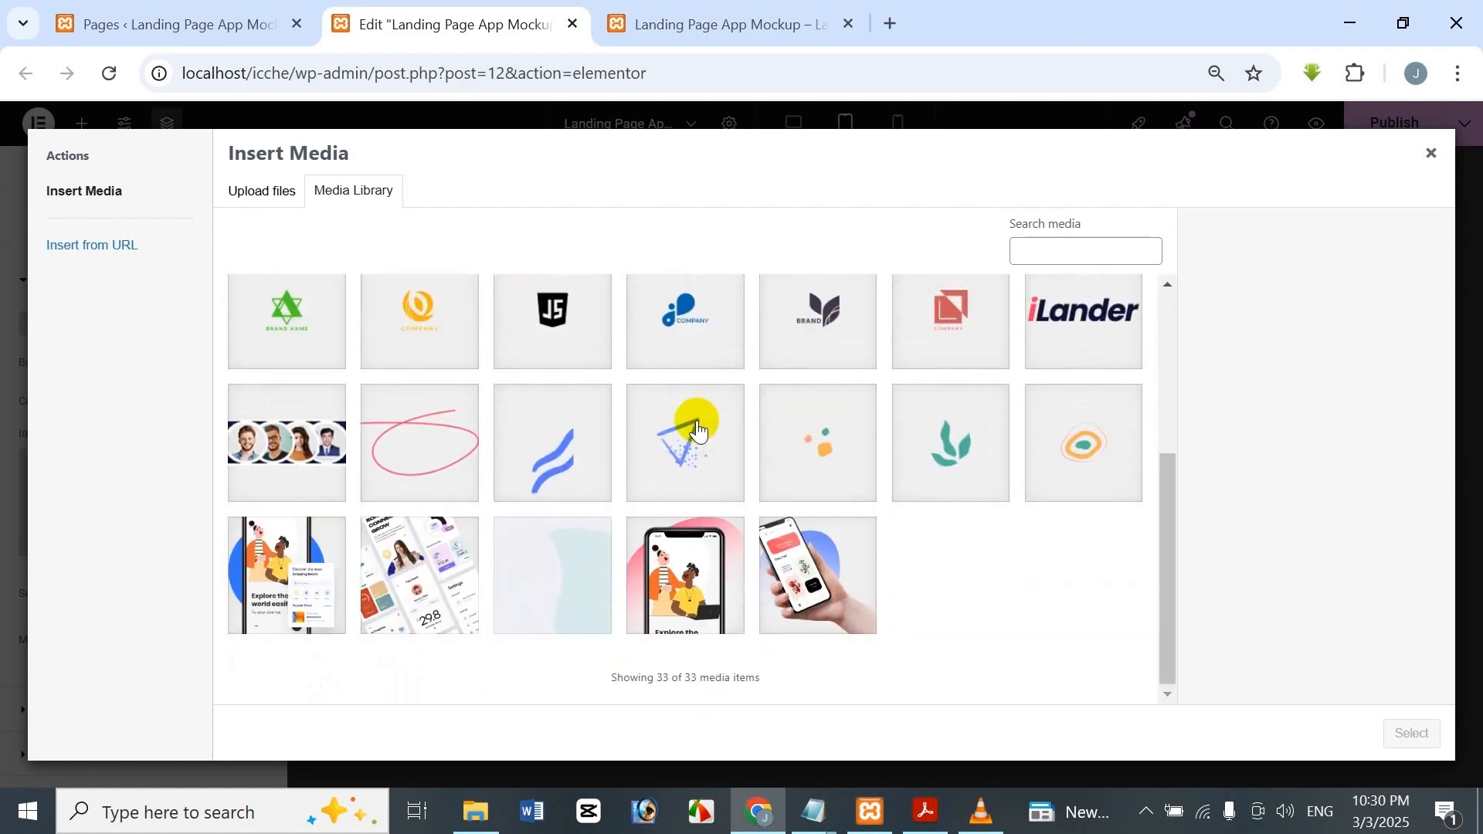
left_click(531, 610)
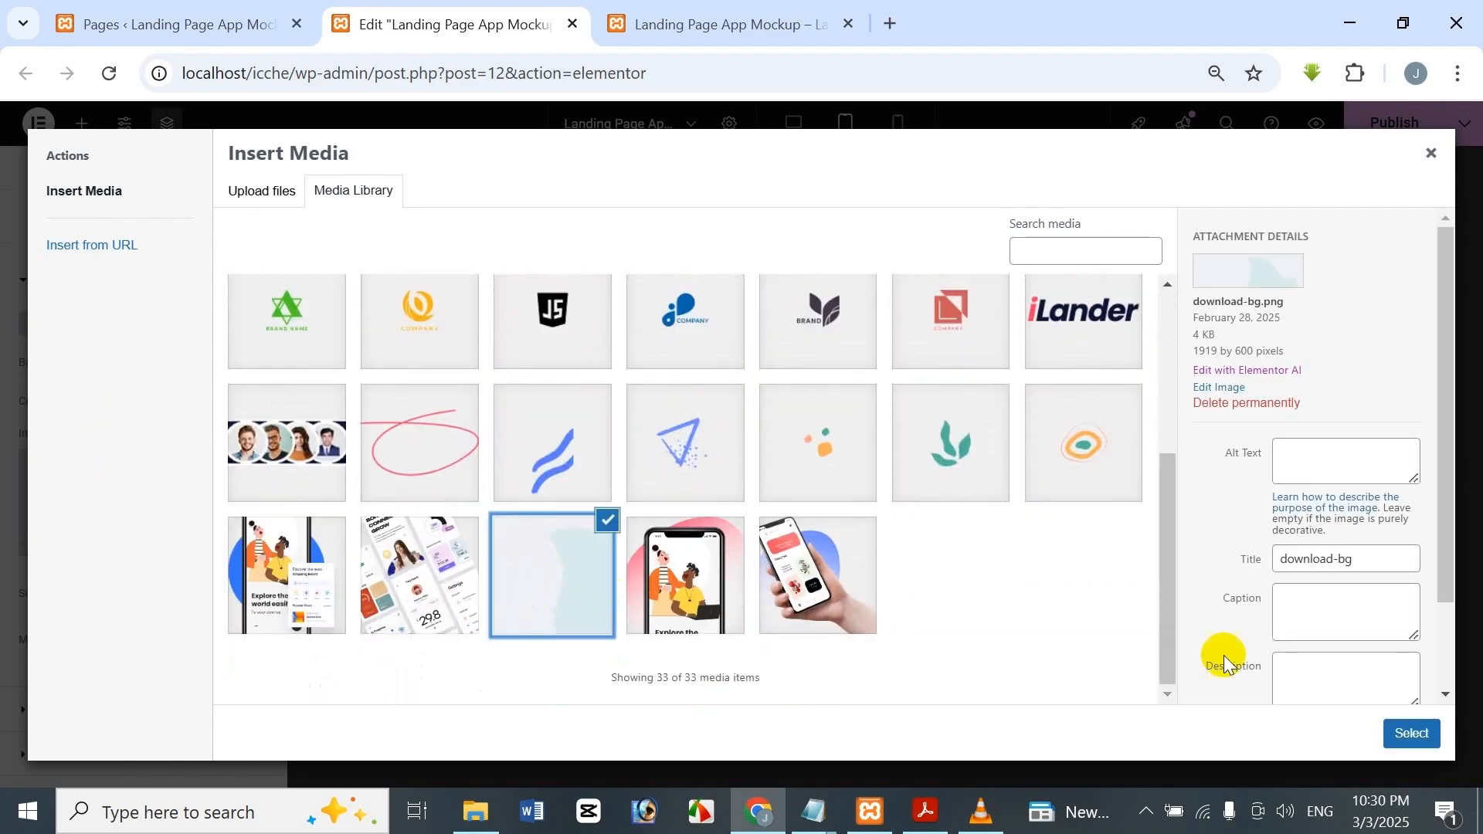
left_click(1427, 730)
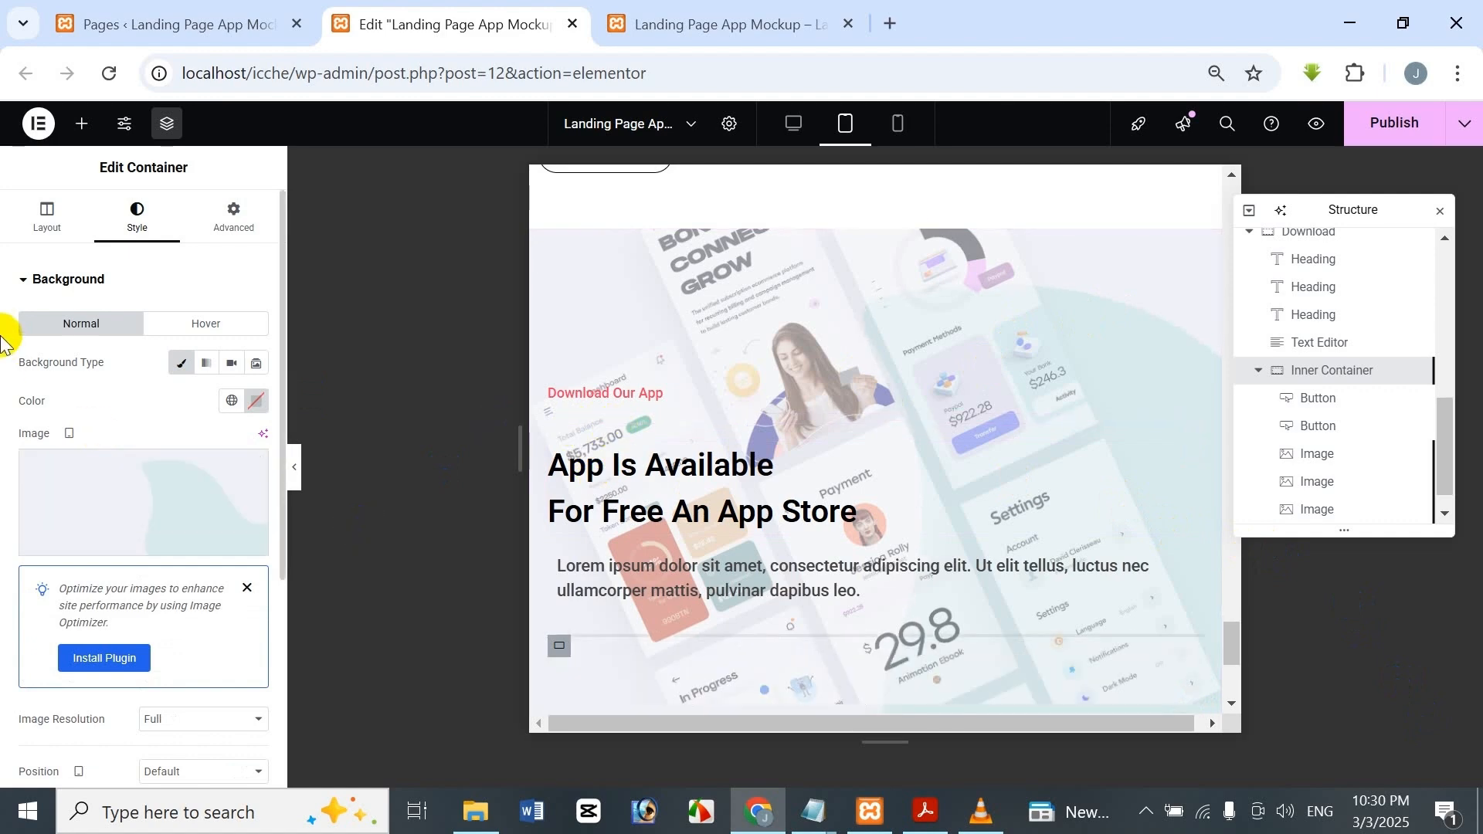
Set the inner container's background image to No-repeat with a Cover display size in tablet view.
scroll(17, 364, "down", 5)
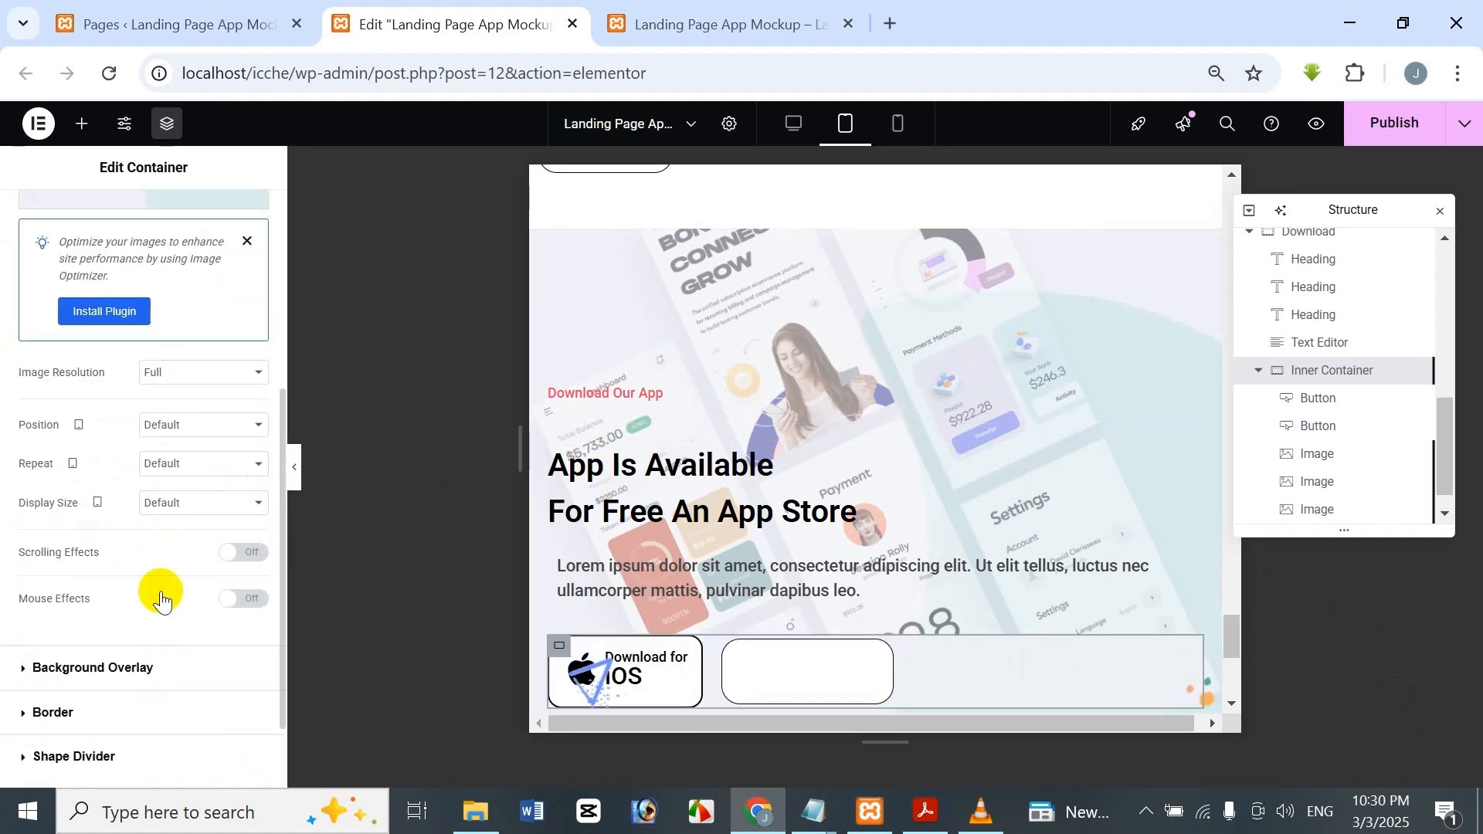
left_click(192, 463)
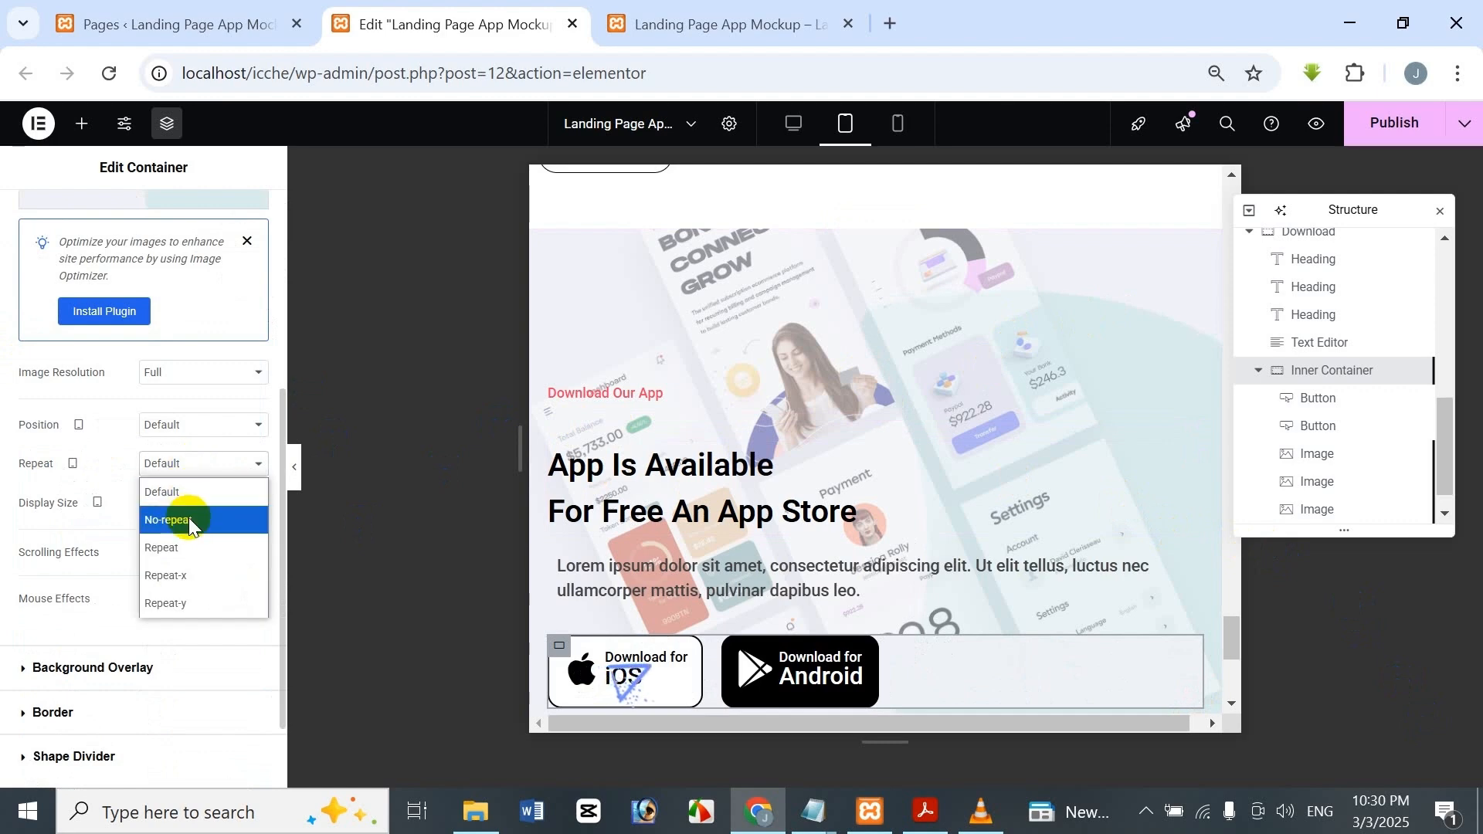
left_click(190, 515)
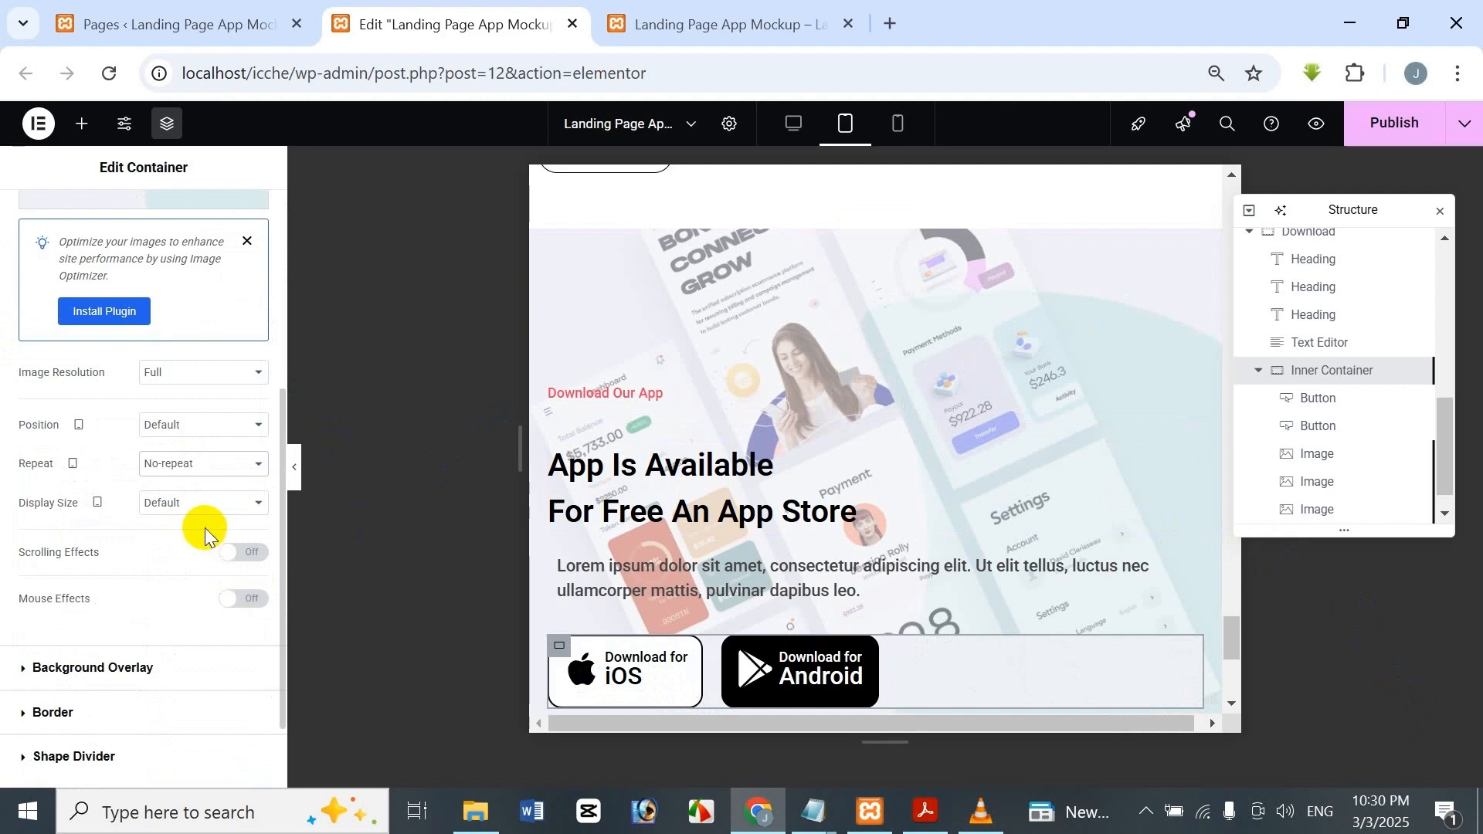
left_click(187, 503)
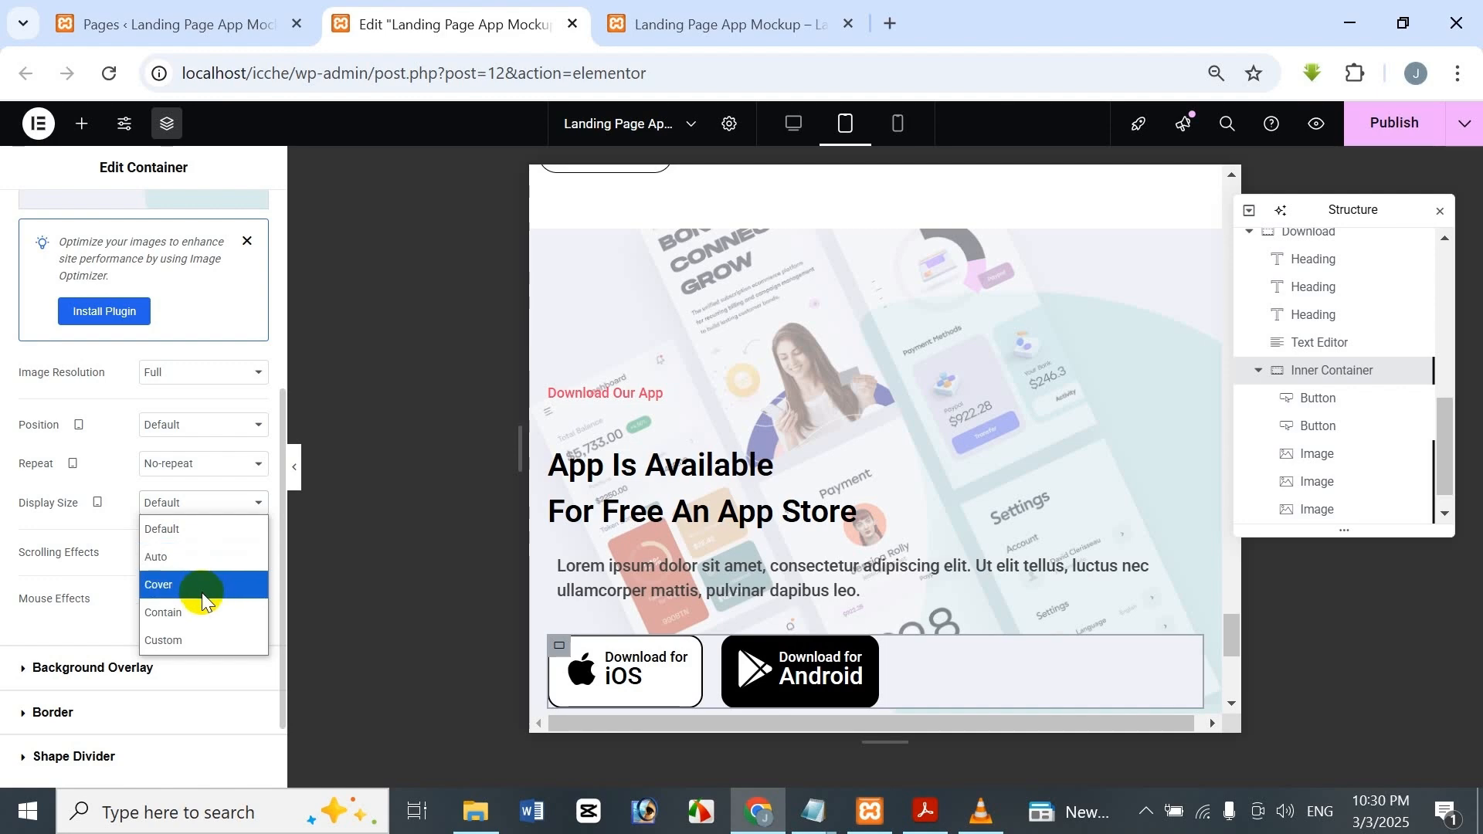
left_click(202, 591)
Try Center Right as the position of the inner container's background image.
scroll(807, 533, "down", 3)
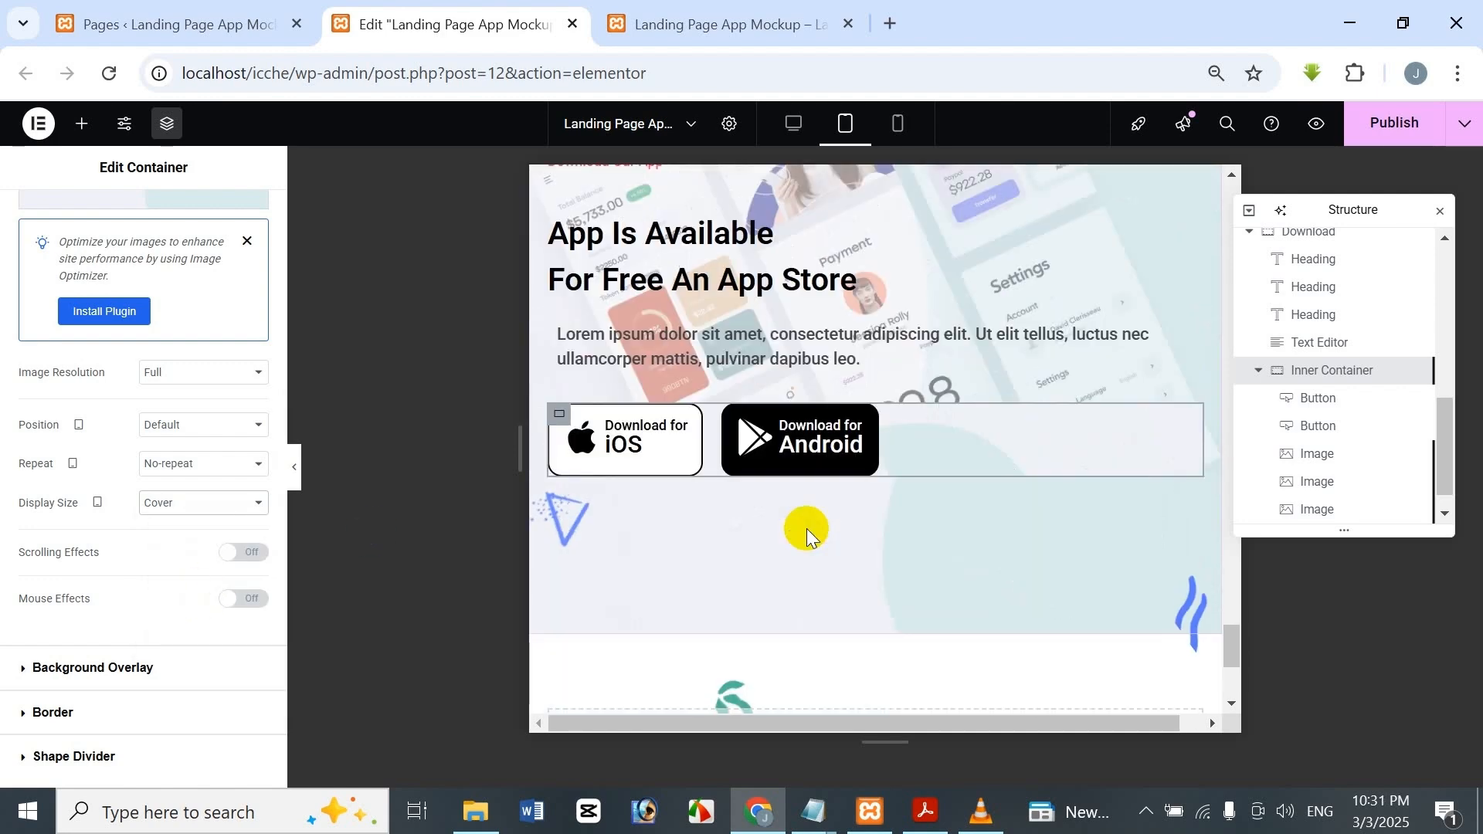
scroll(807, 533, "up", 3)
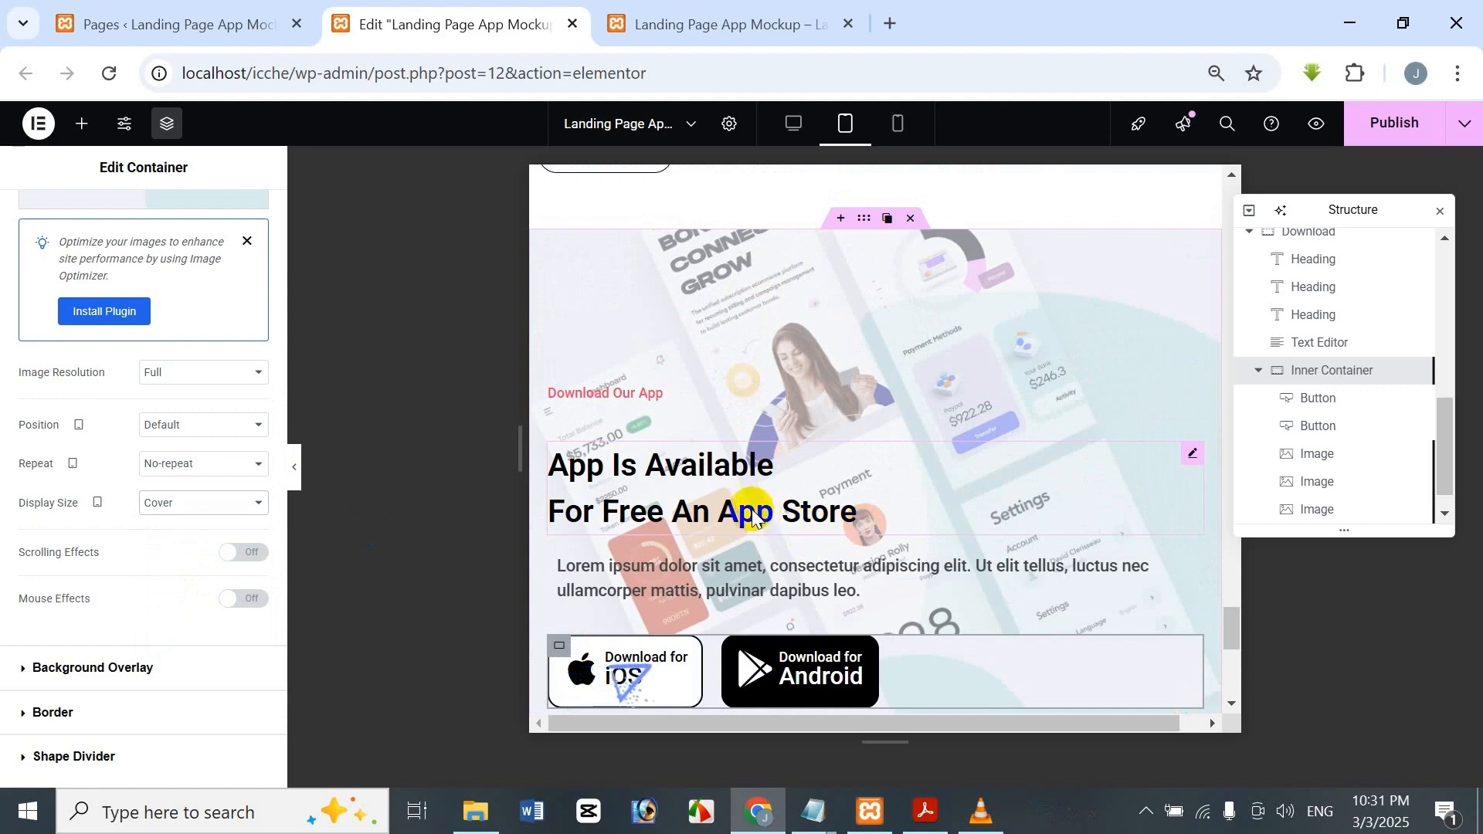
left_click(201, 437)
left_click(178, 532)
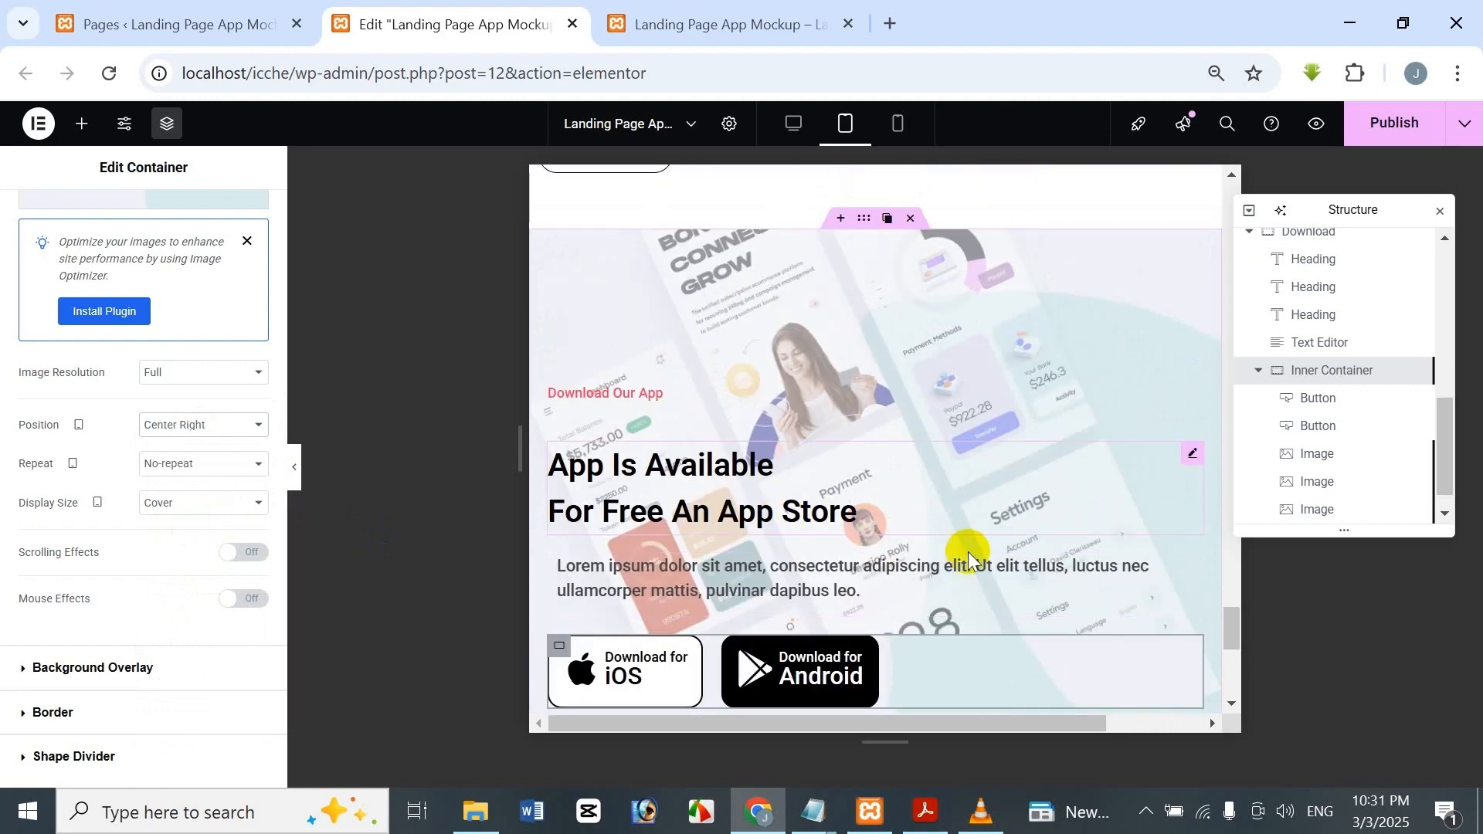
Set the inner container's background image position to Bottom Center and check how it blends with the Download section.
left_click(204, 437)
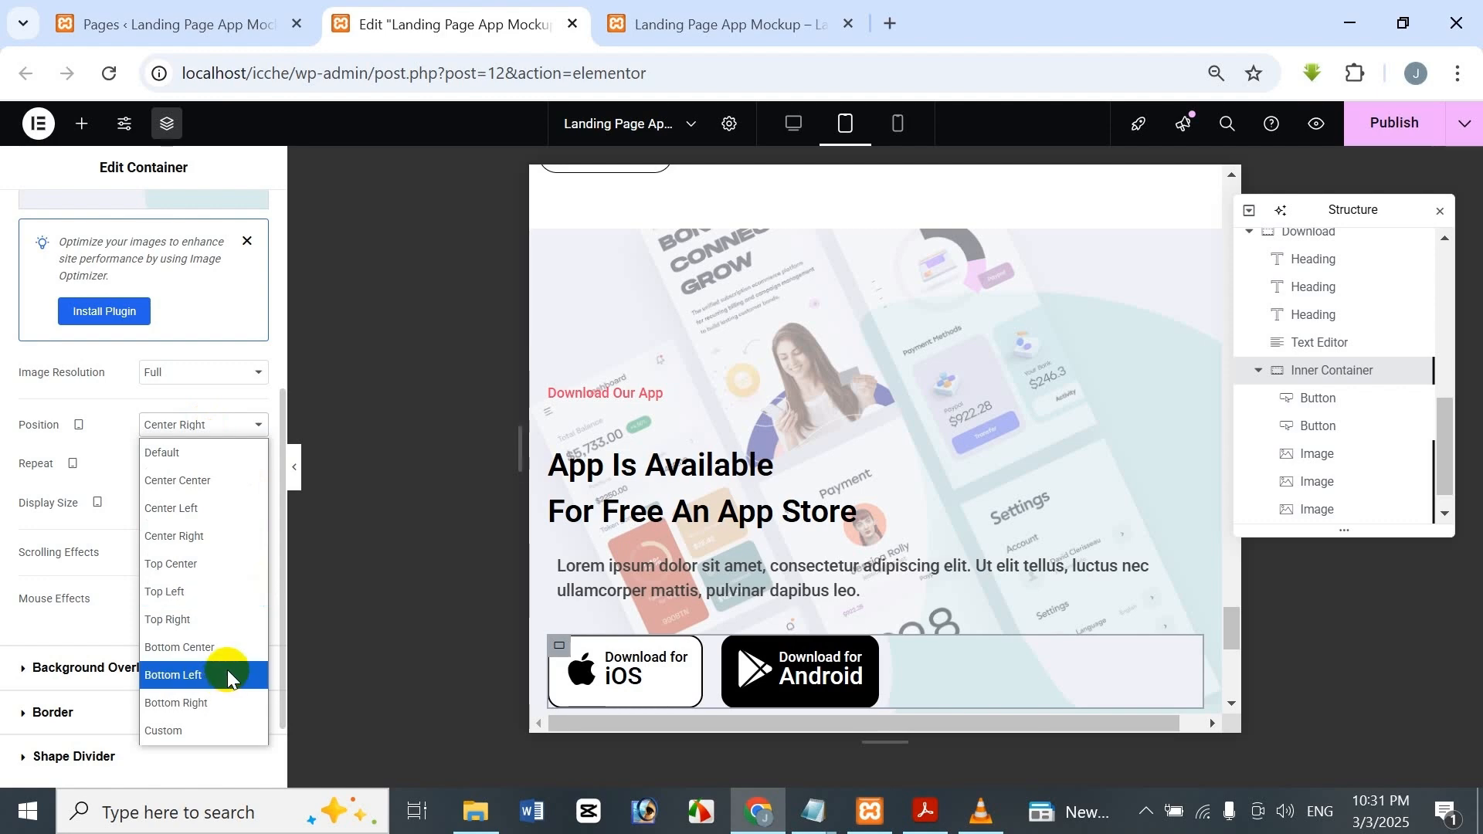
left_click(226, 648)
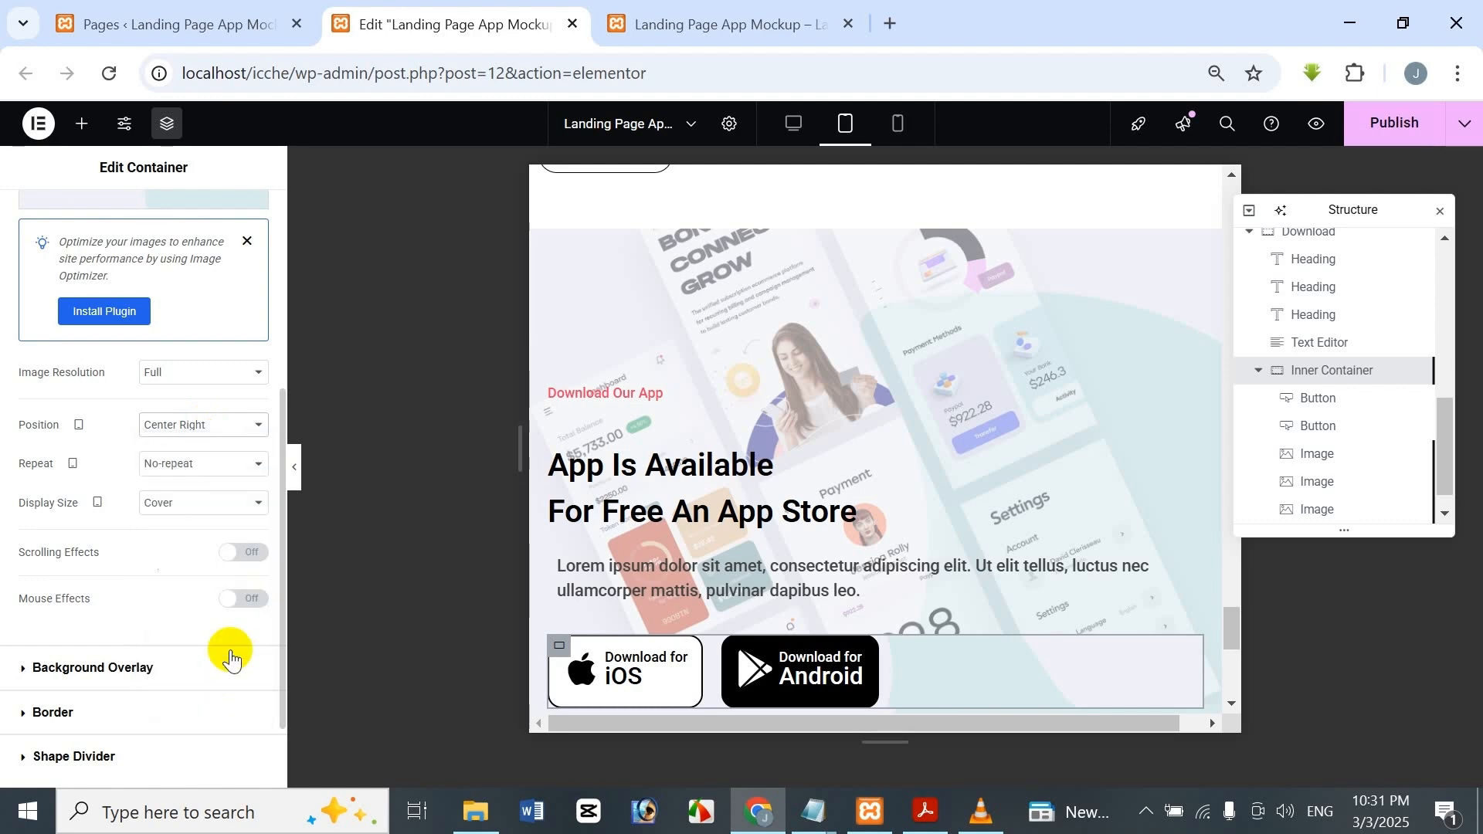
scroll(803, 683, "down", 3)
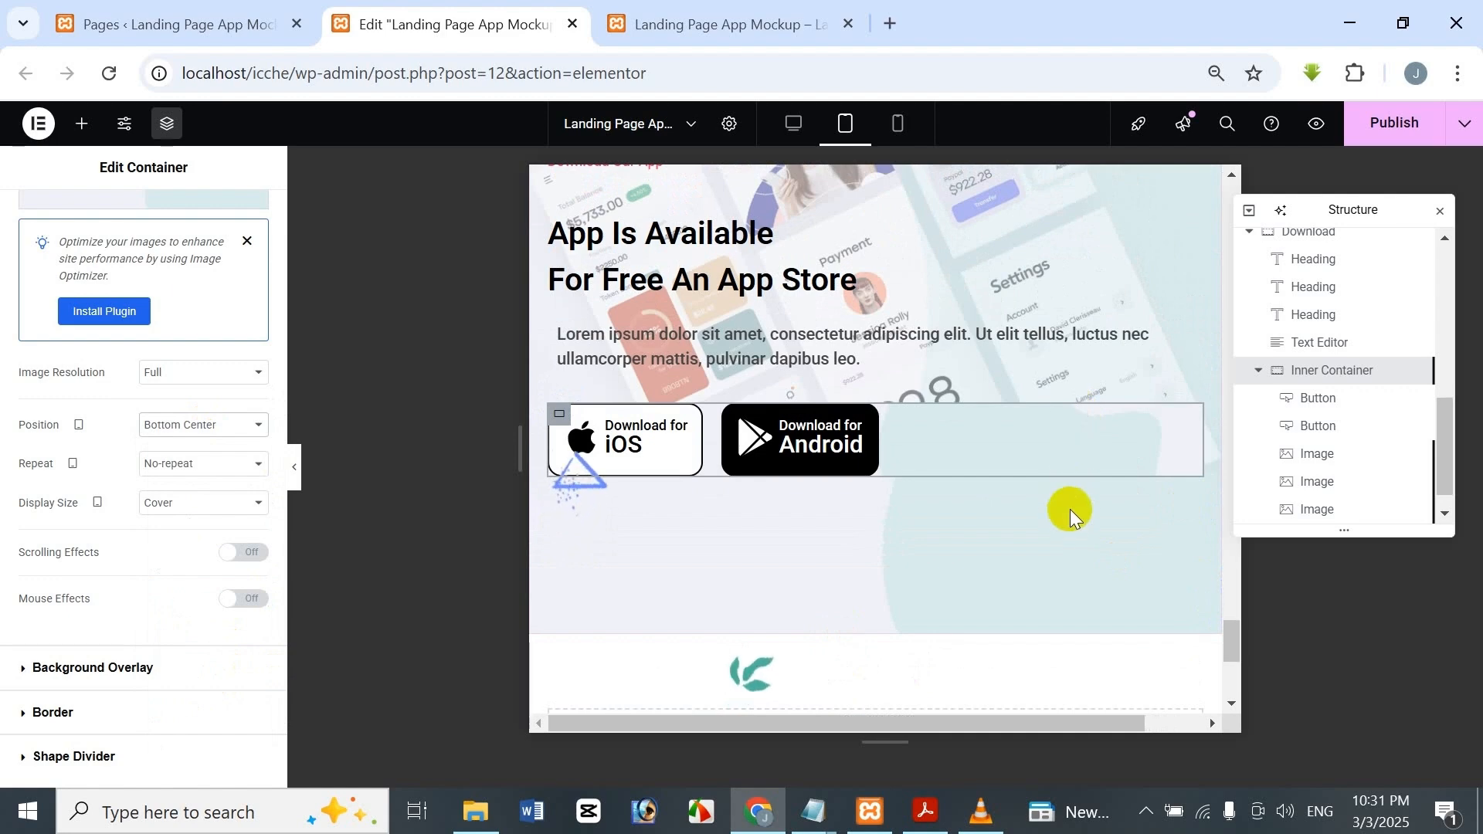
scroll(1068, 505, "up", 3)
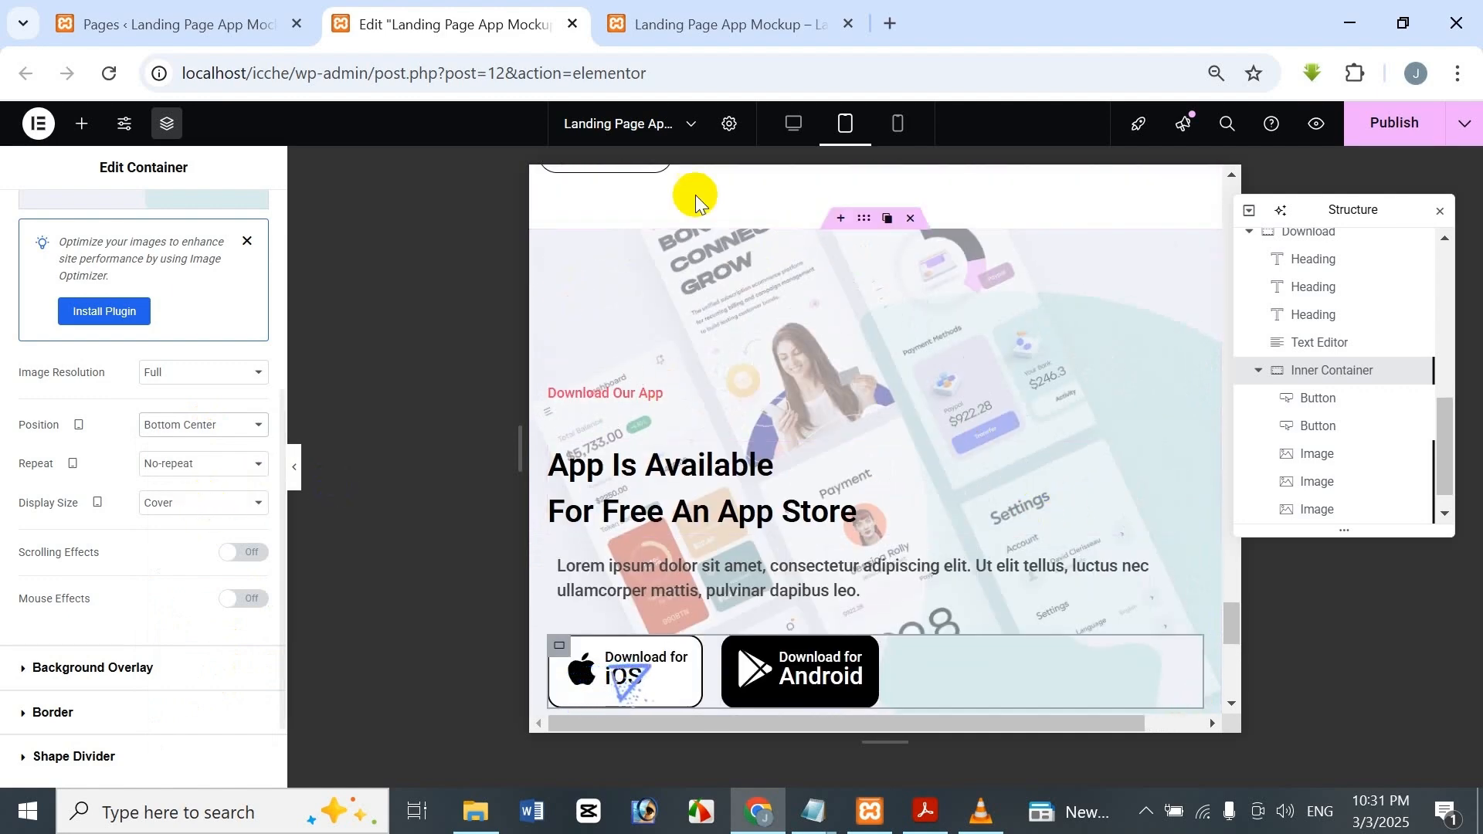
scroll(875, 264, "down", 2)
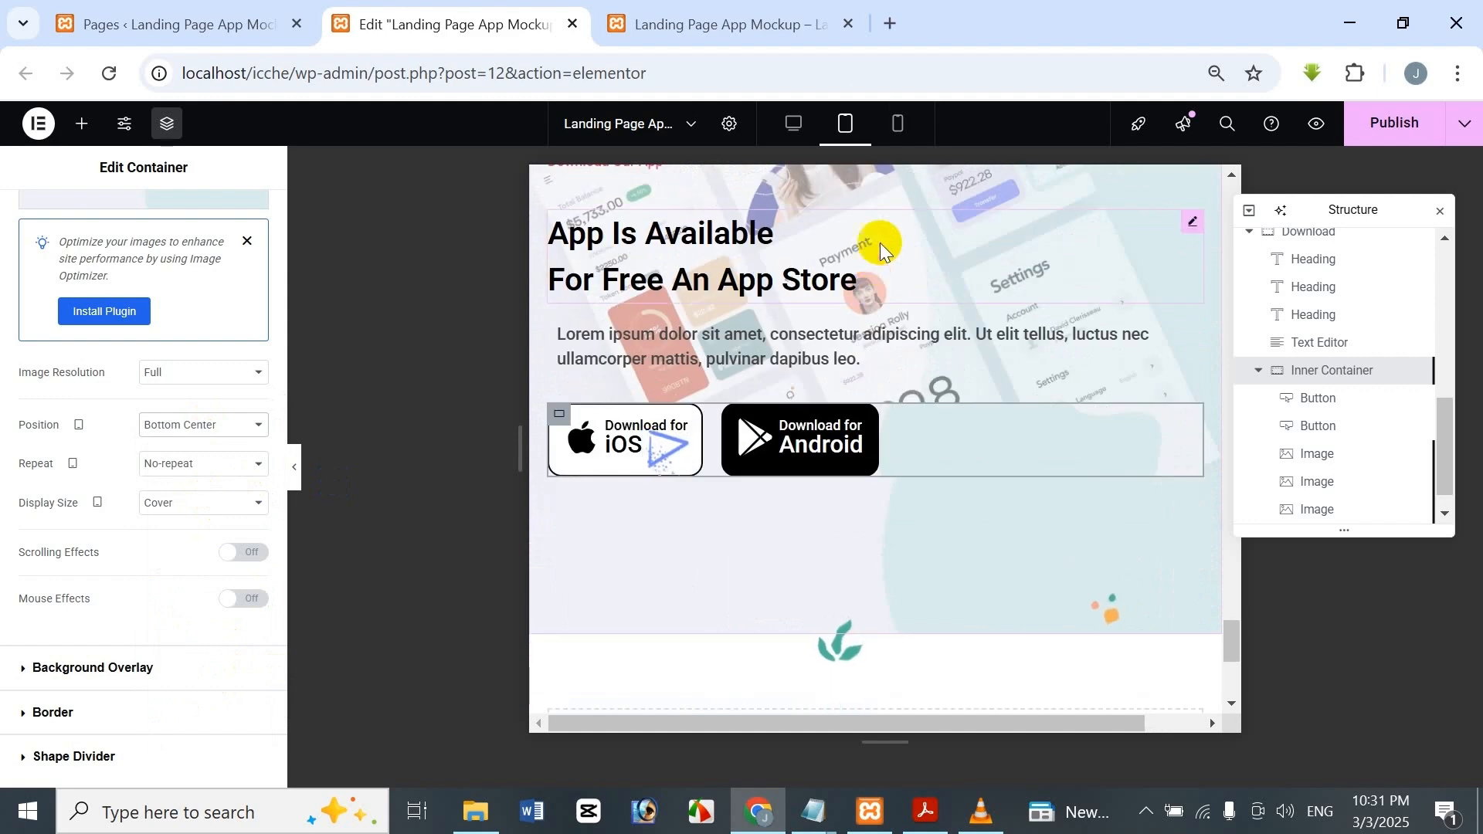
In mobile view, set the font size of the "App Is Available For Free An App Store" heading to 28 px.
left_click(897, 123)
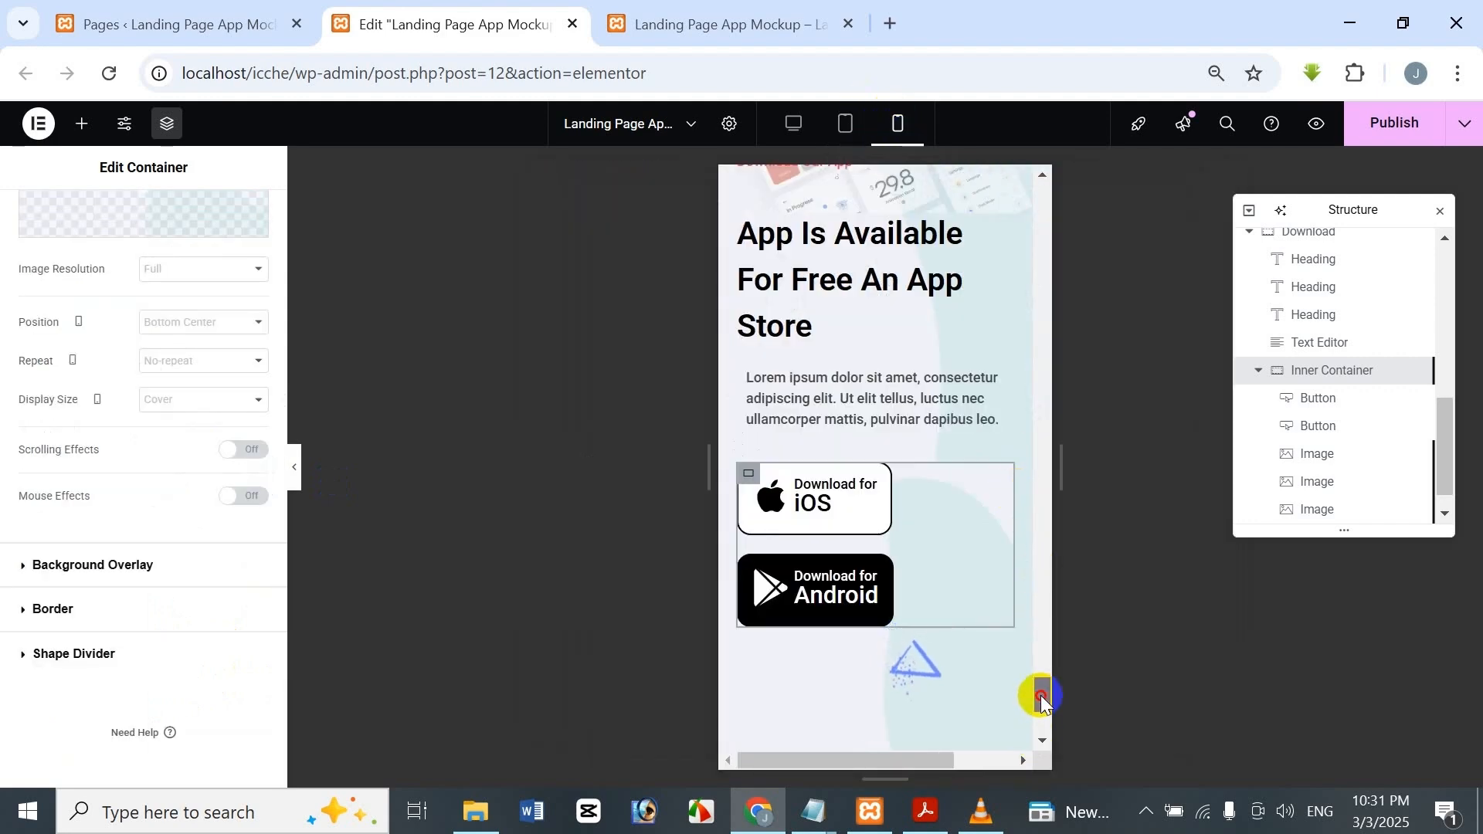
left_click_drag(1043, 699, 1044, 702)
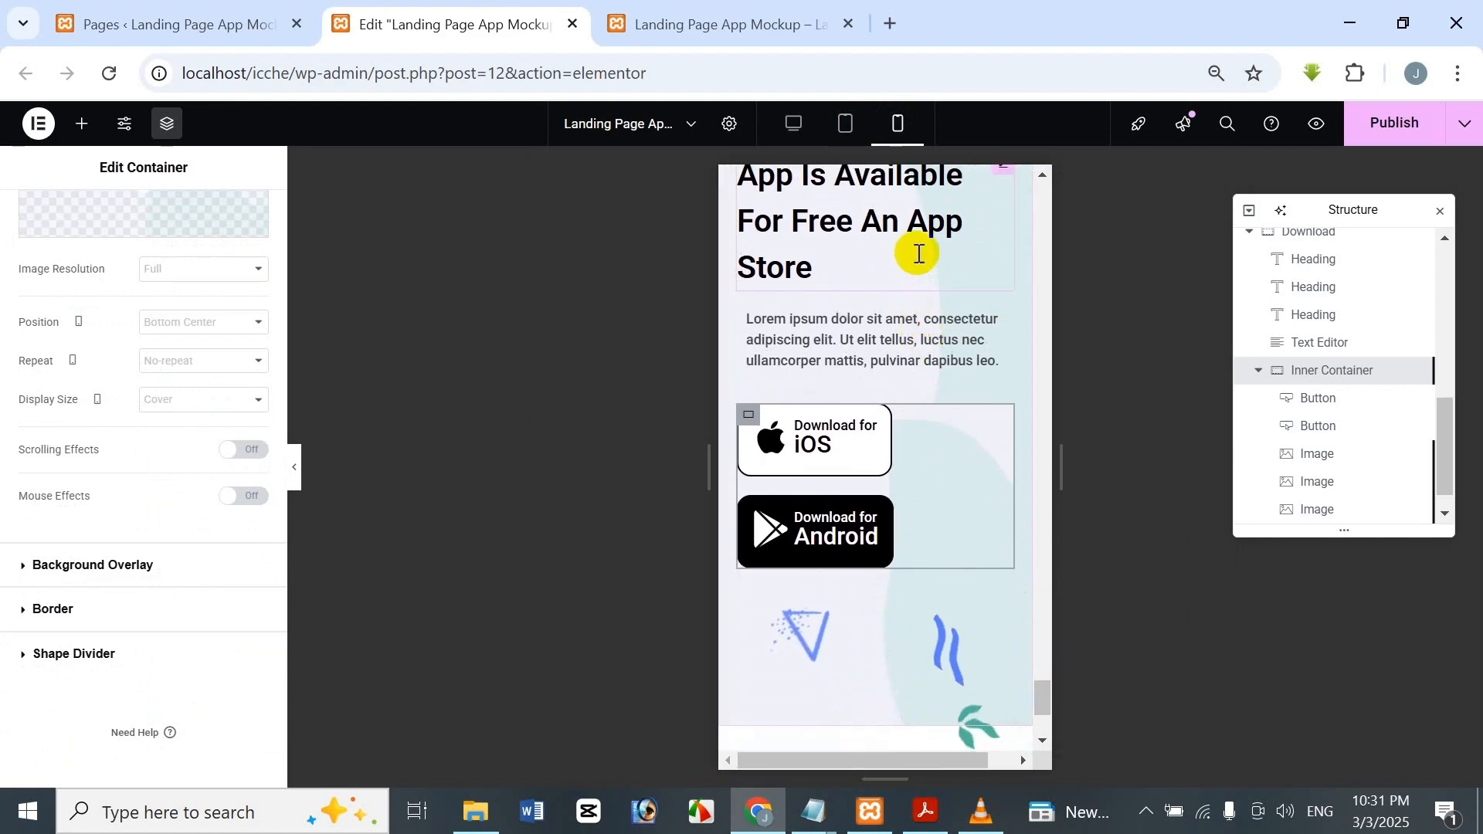
left_click(918, 253)
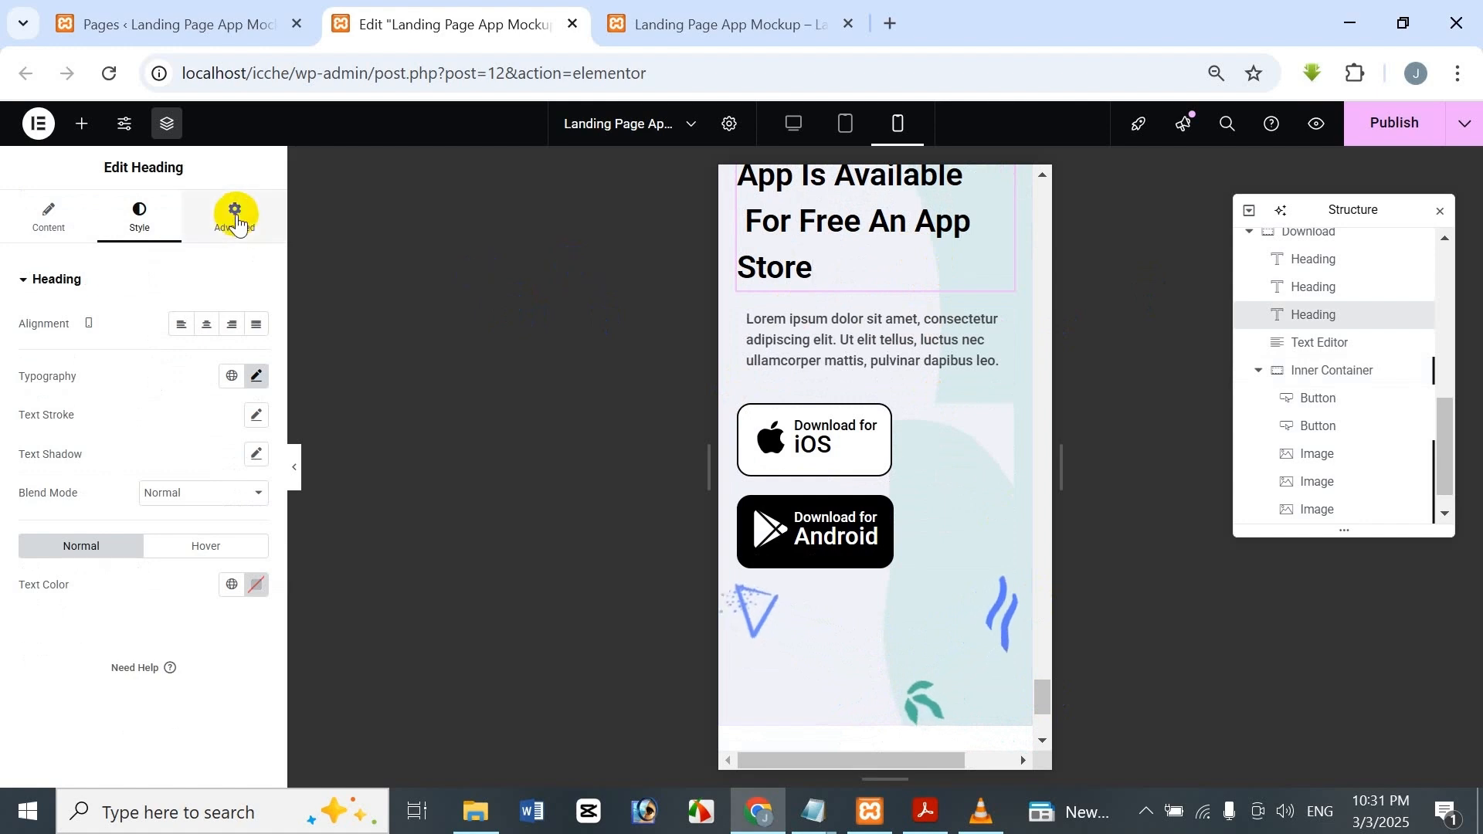
left_click(236, 222)
left_click(135, 220)
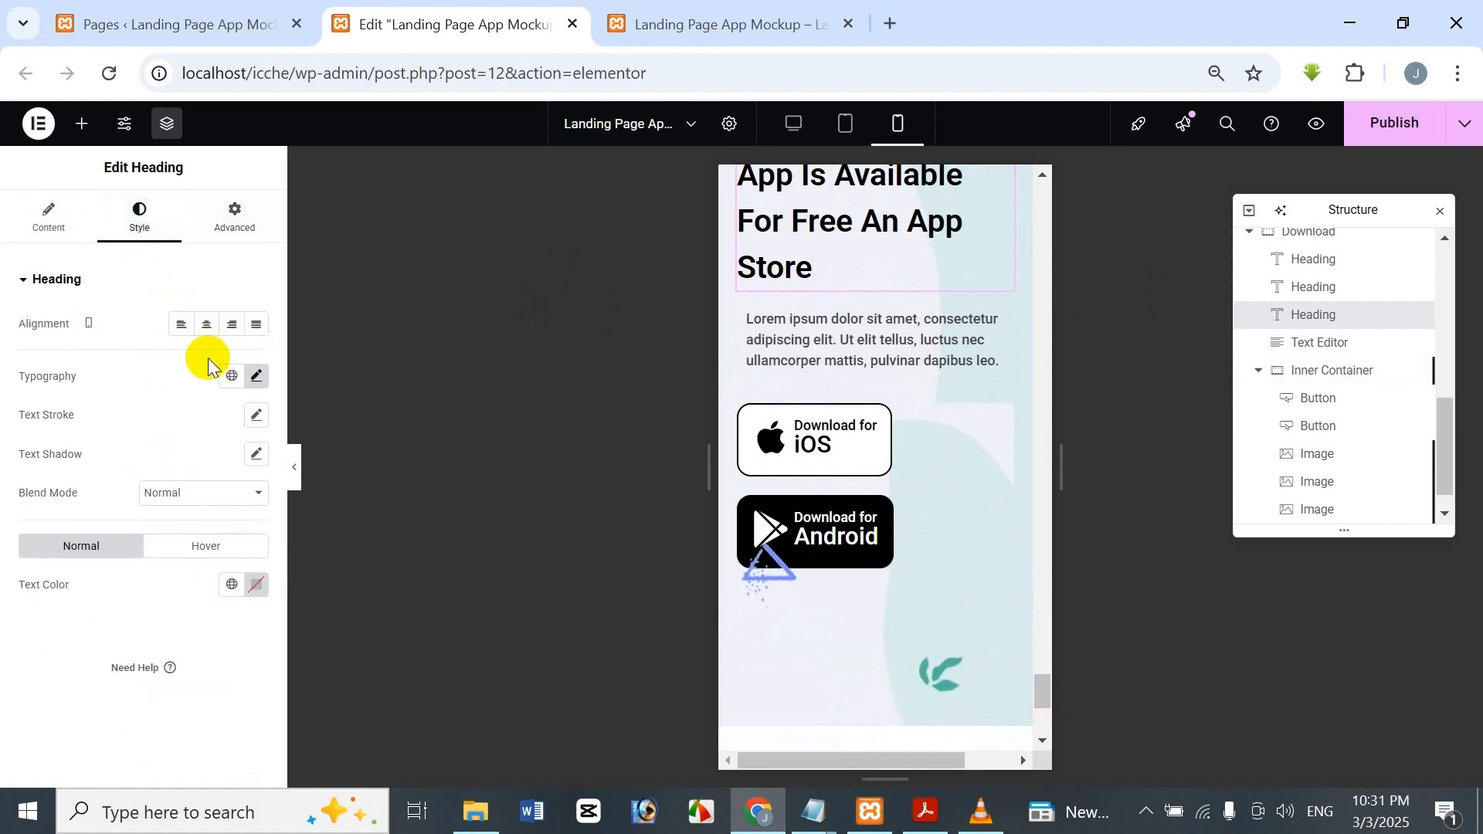
left_click(255, 376)
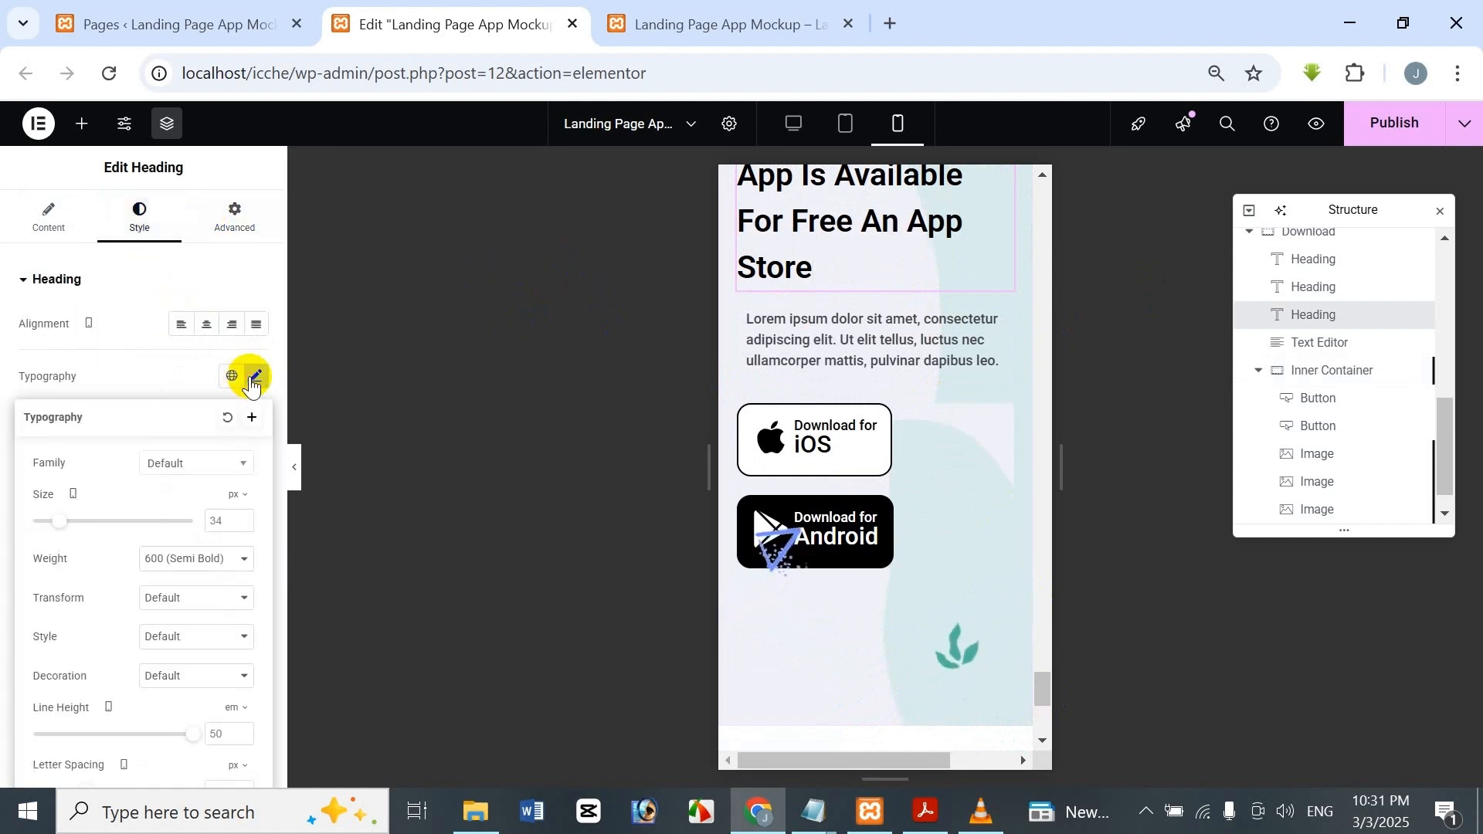
left_click(229, 520)
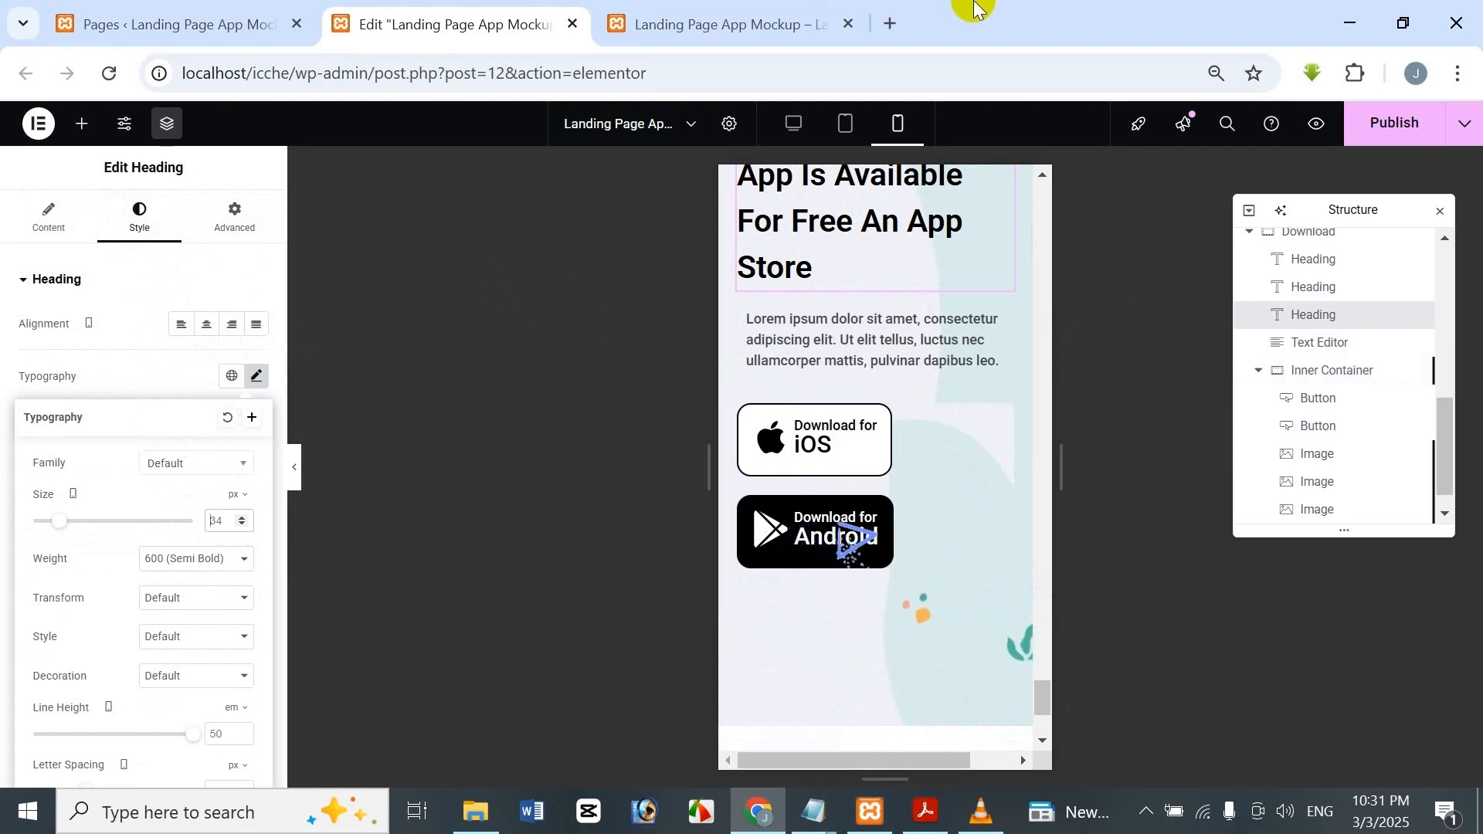
key("Down")
key("Down")
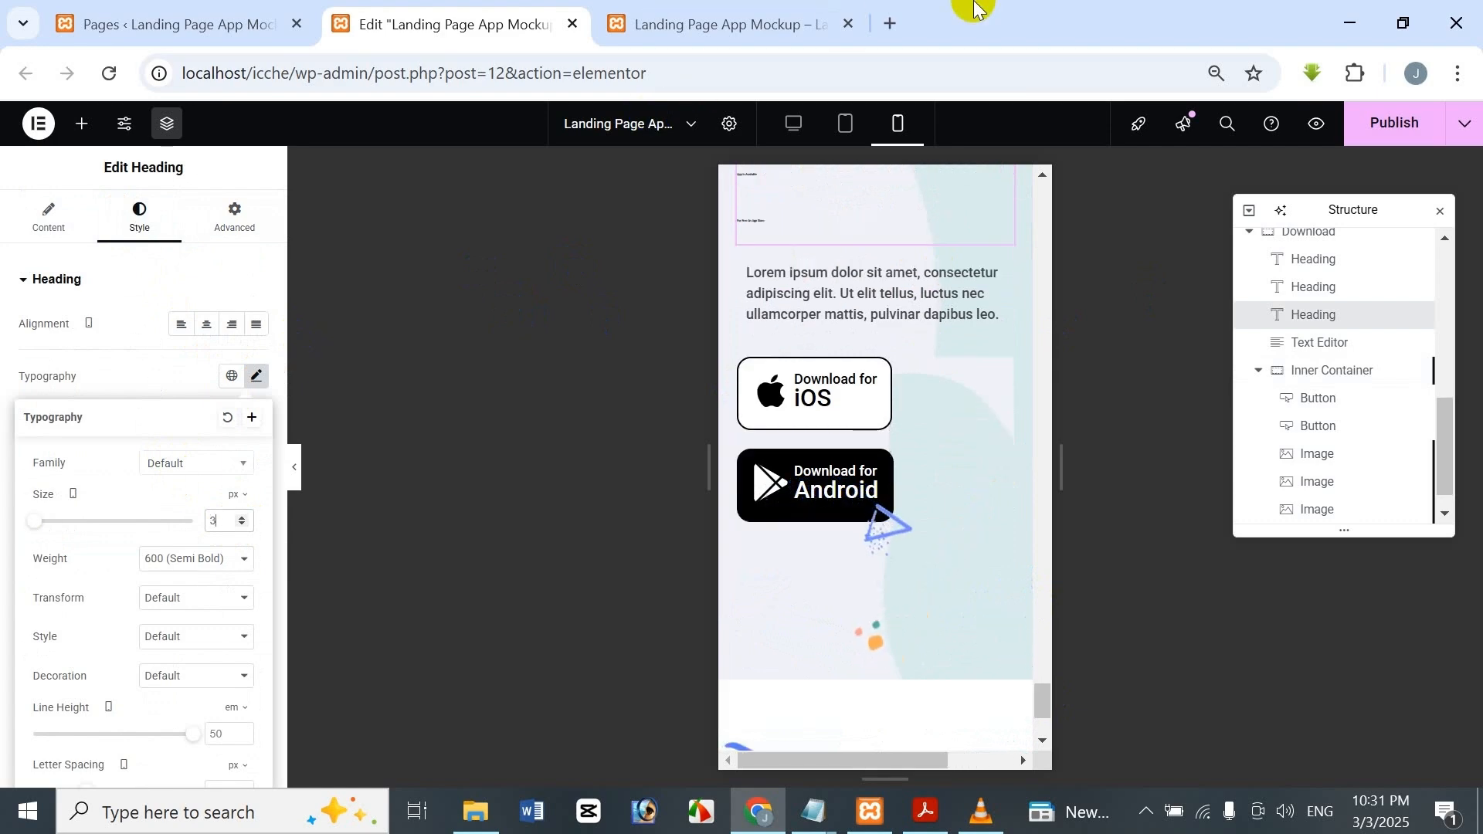
scroll(957, 448, "up", 2)
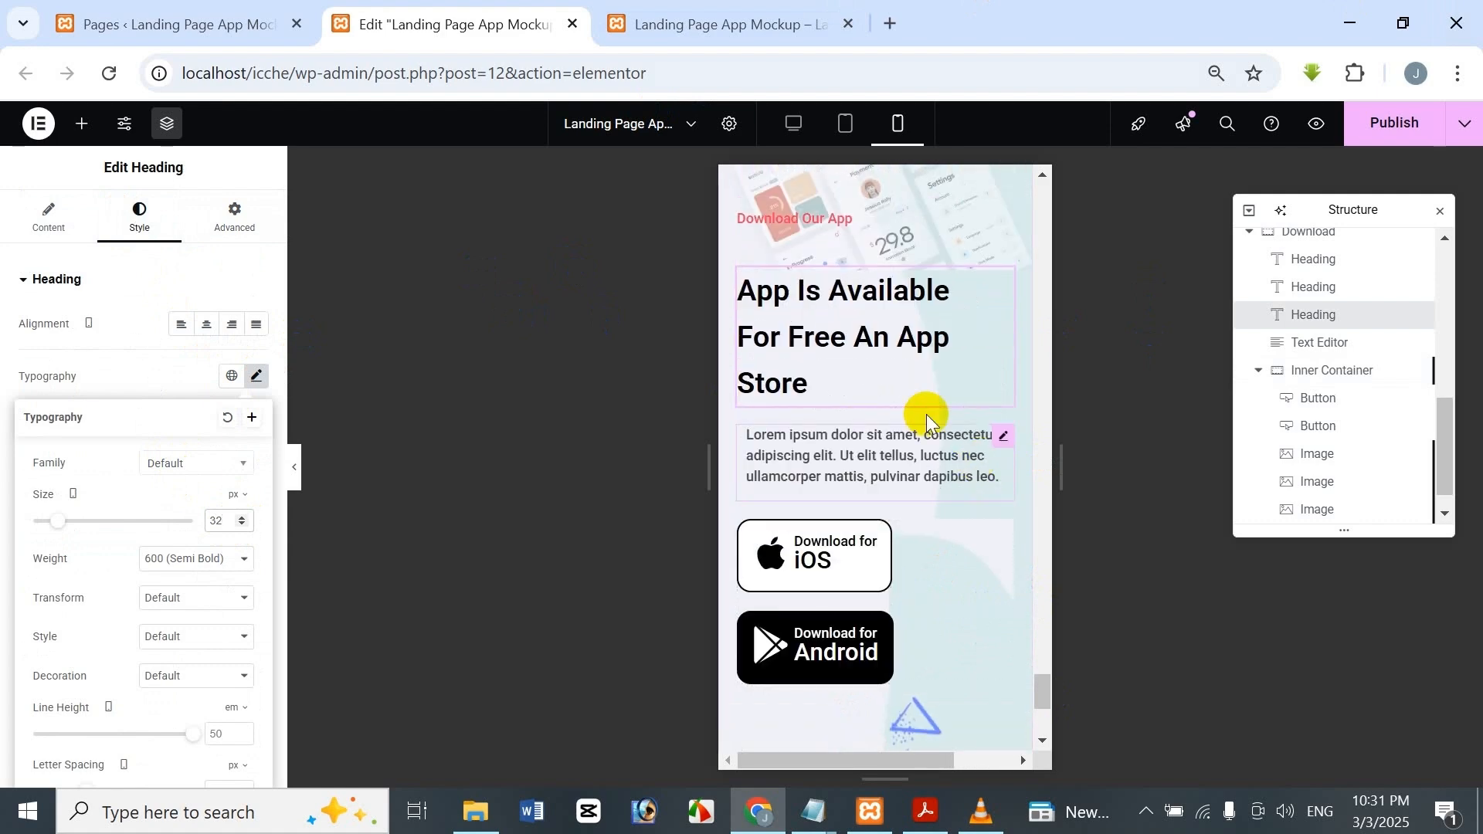
key("BackSpace")
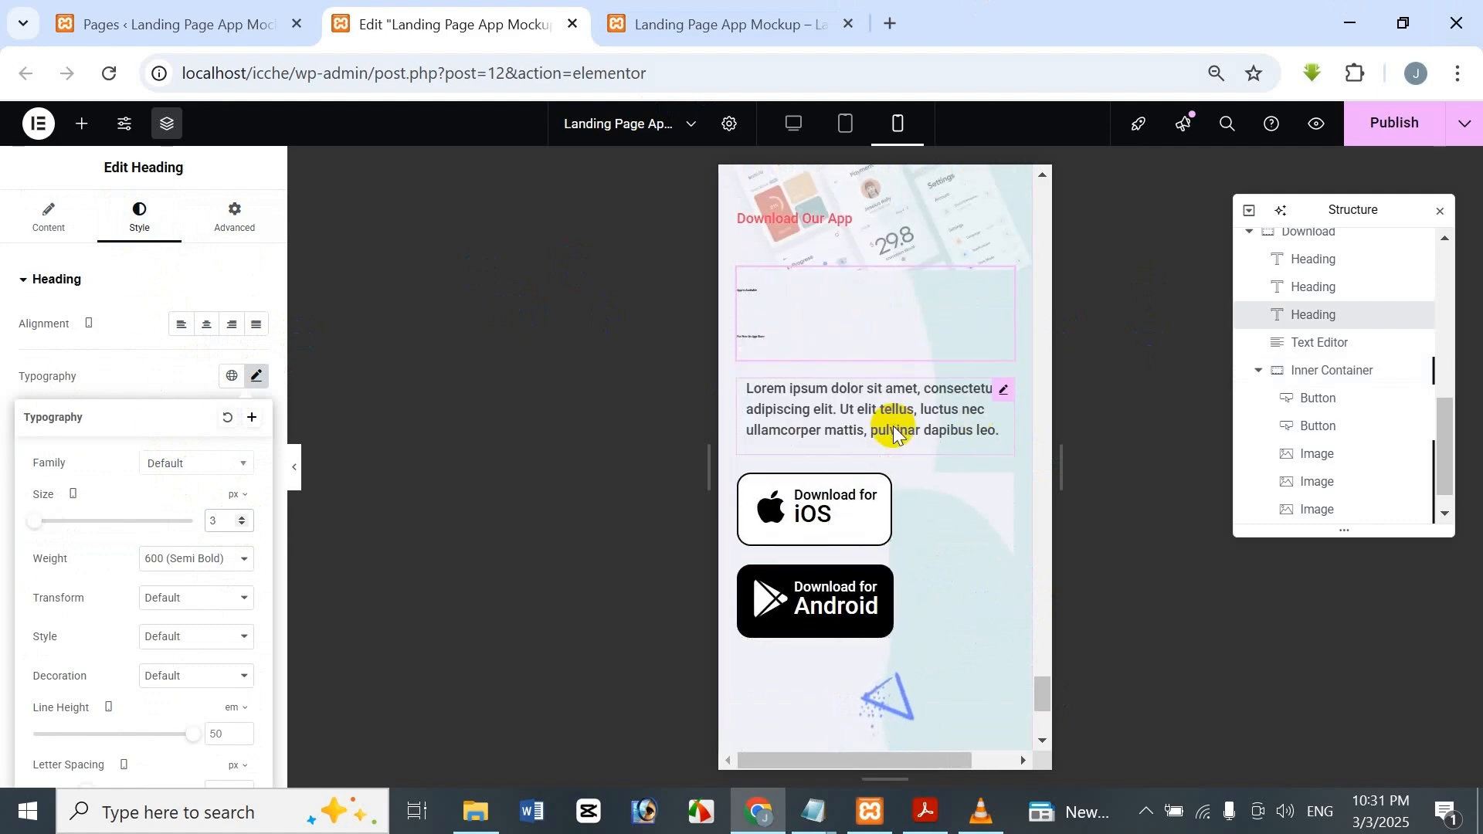
type("28")
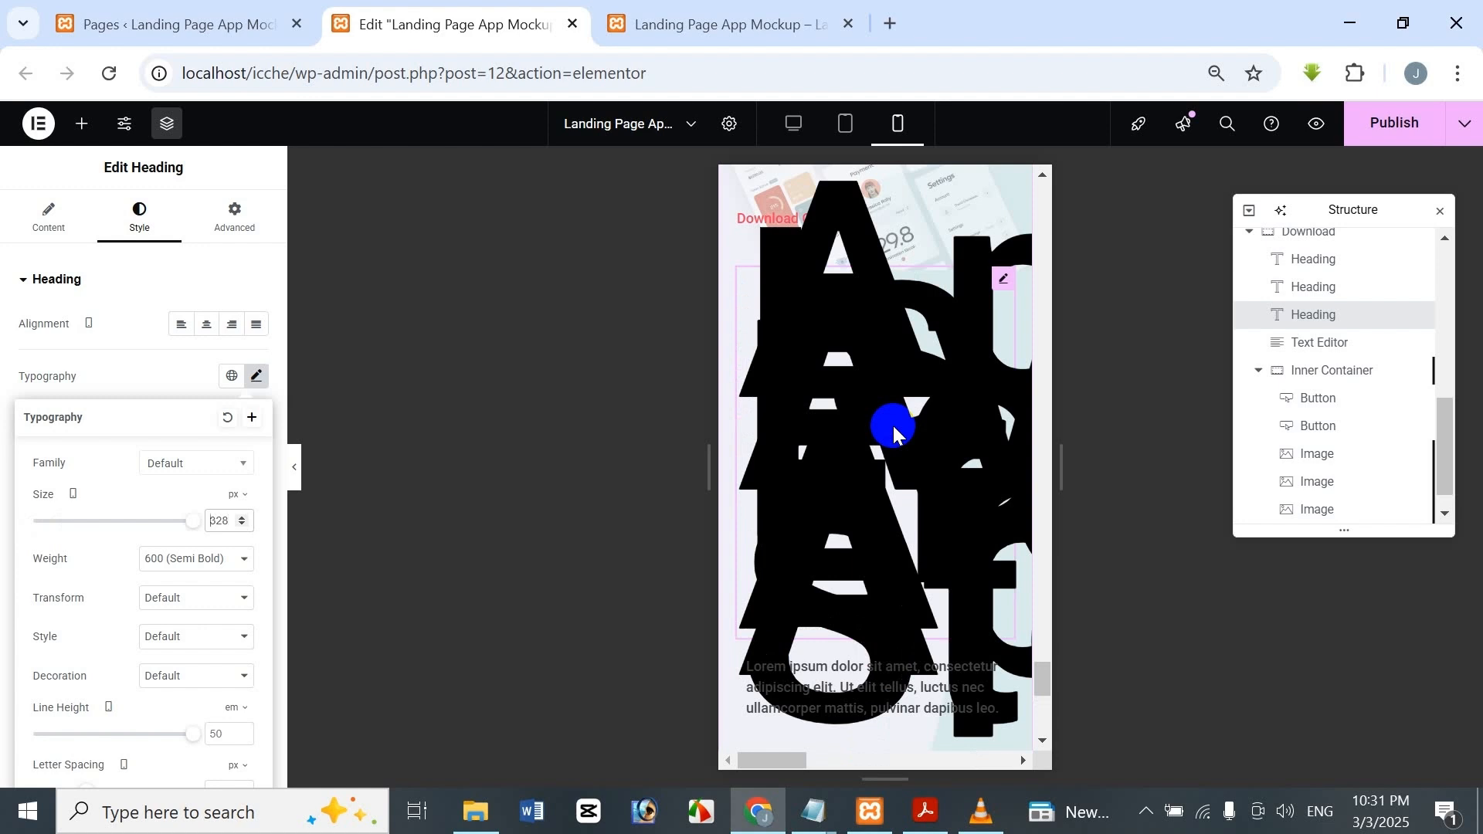
key("Delete")
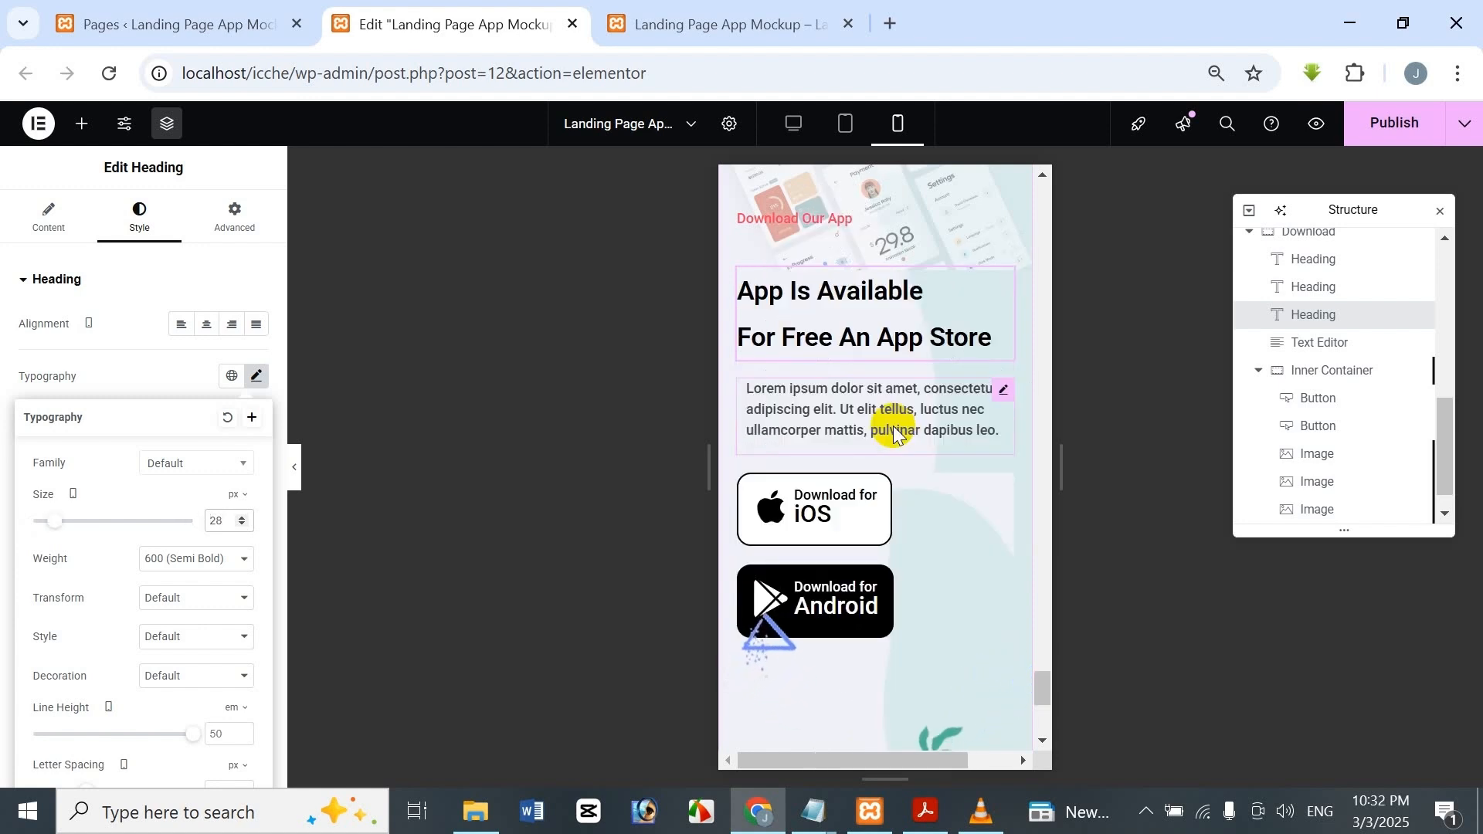
key("Right")
key("Right")
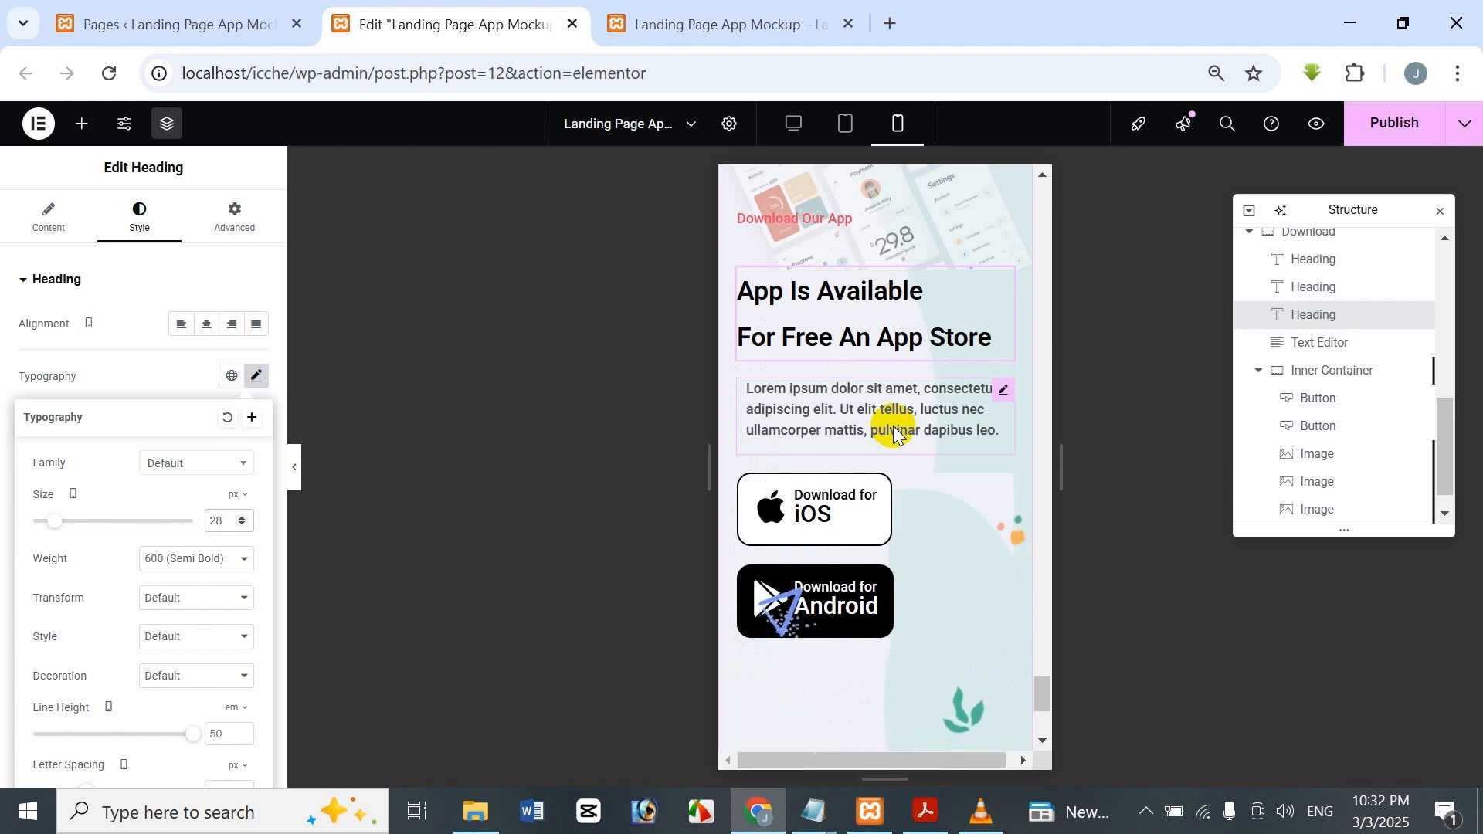
Try 29, 30 and 31 px for the heading's mobile font size and settle on 30 px.
key("BackSpace")
type("9")
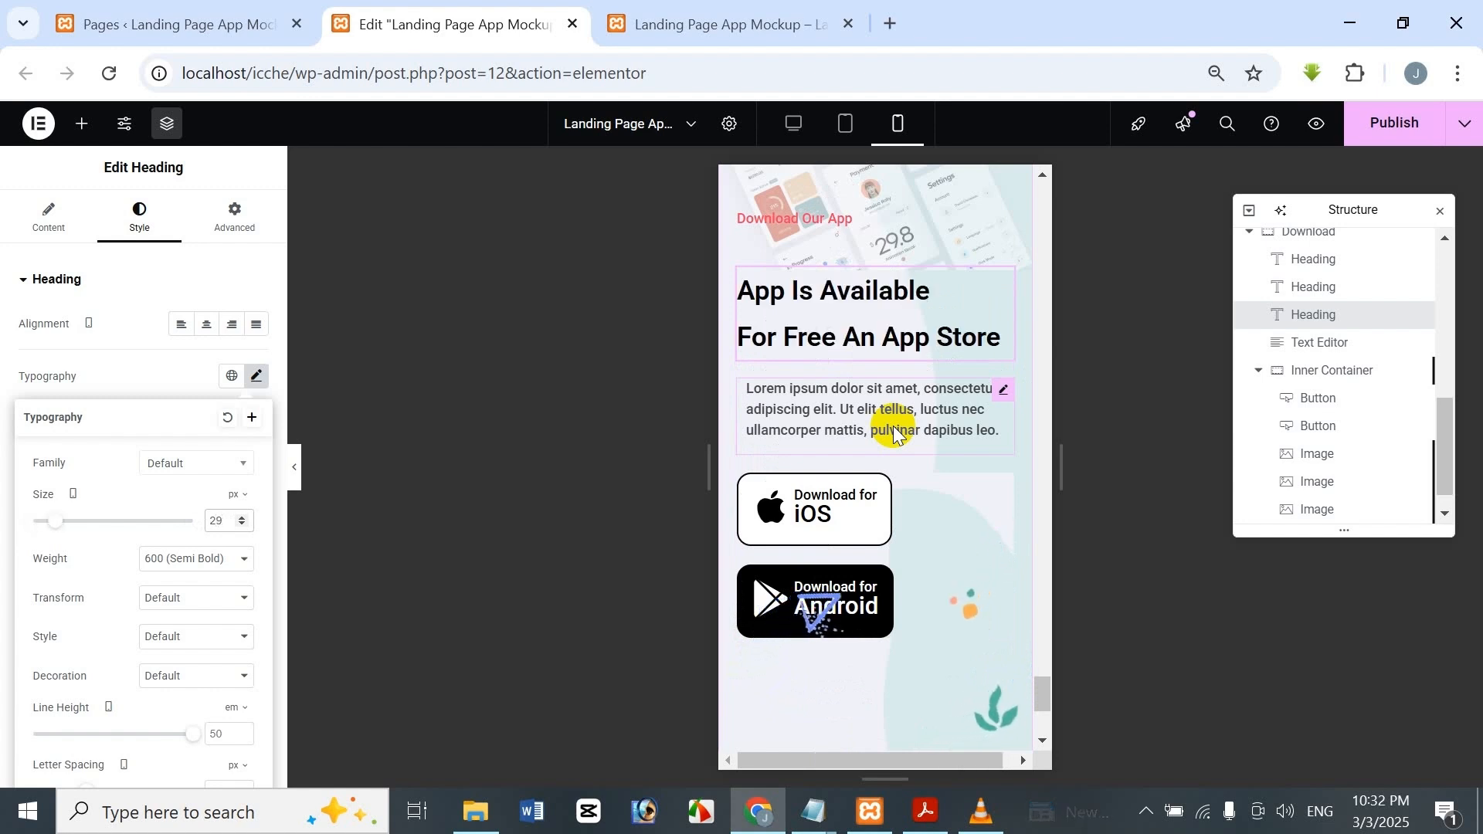
key("BackSpace")
key("BackSpace")
type("30")
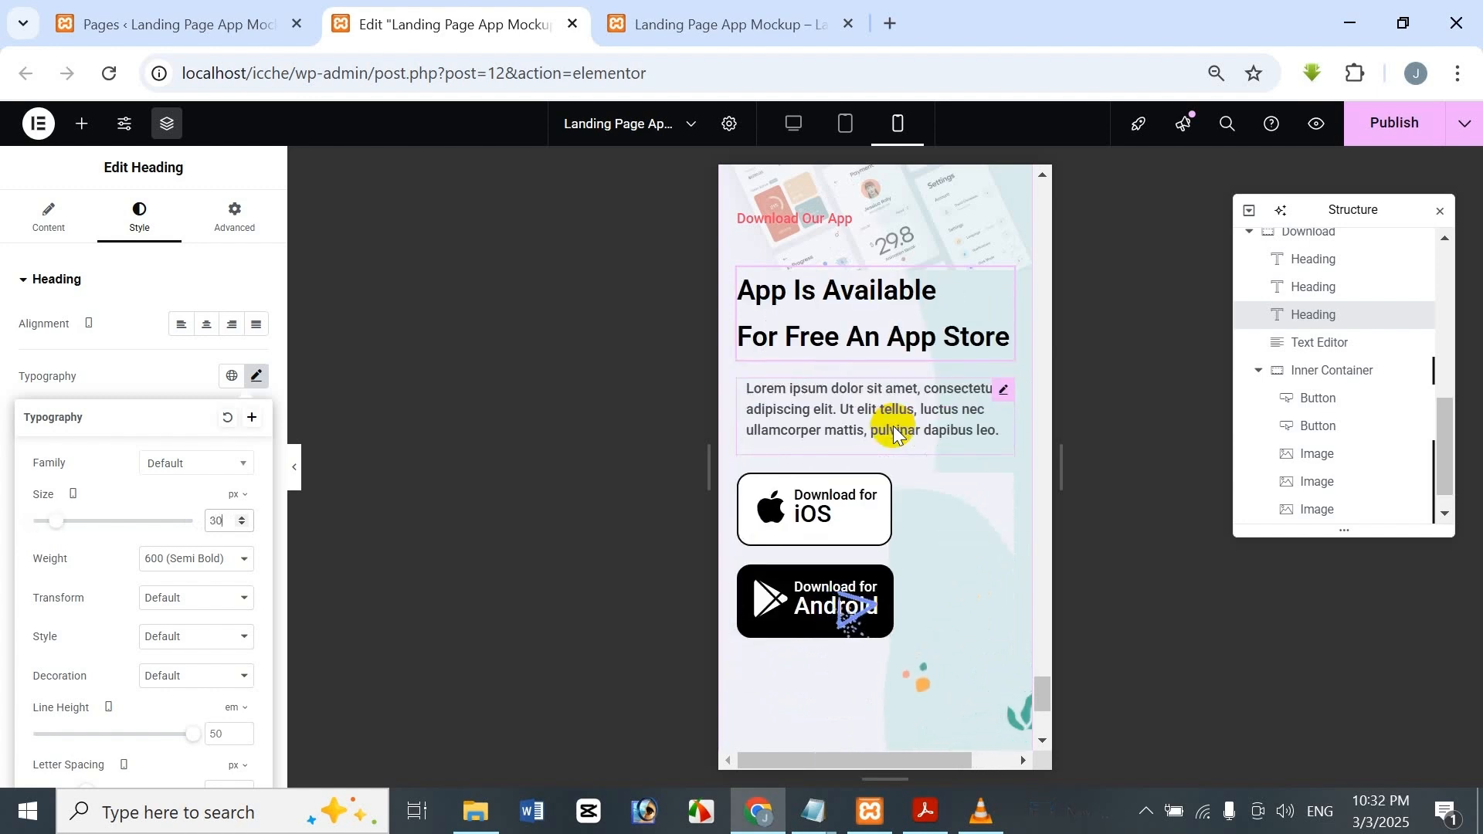
key("BackSpace")
type("1")
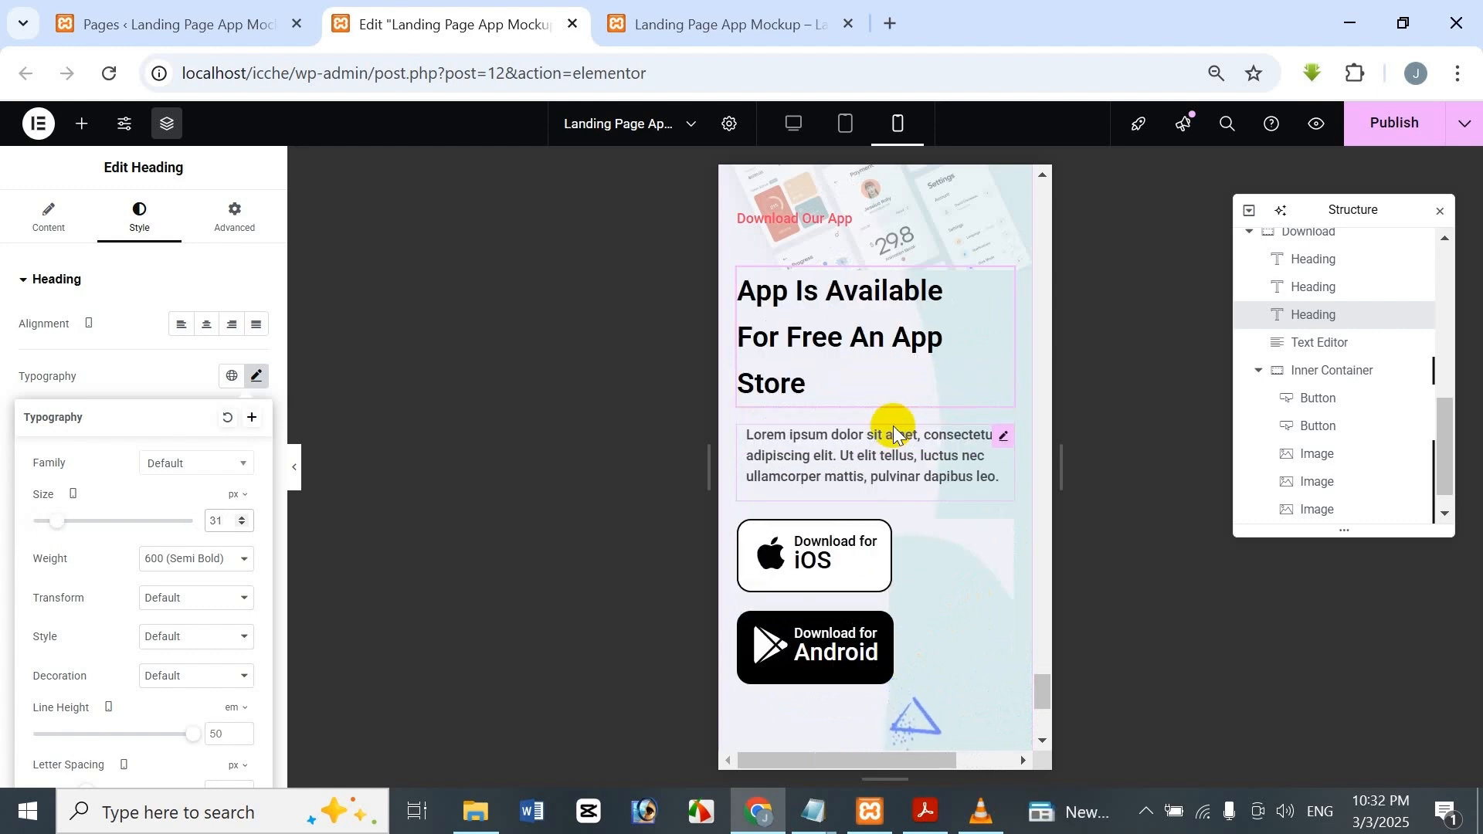
key("BackSpace")
type("0")
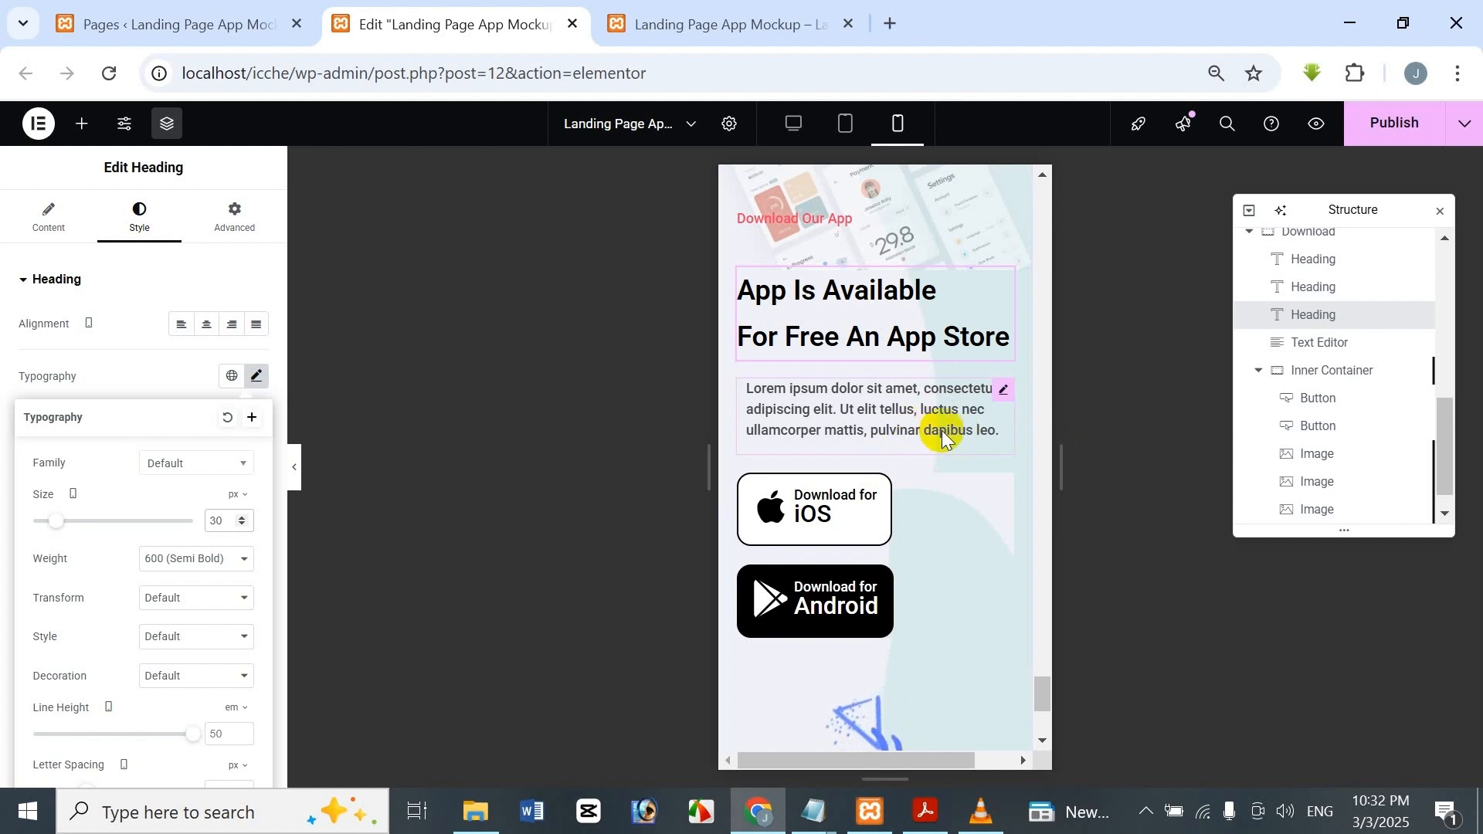
Examine the Download section's mobile layout, including its background, floating shapes and the store buttons' hover effects.
scroll(905, 456, "down", 1)
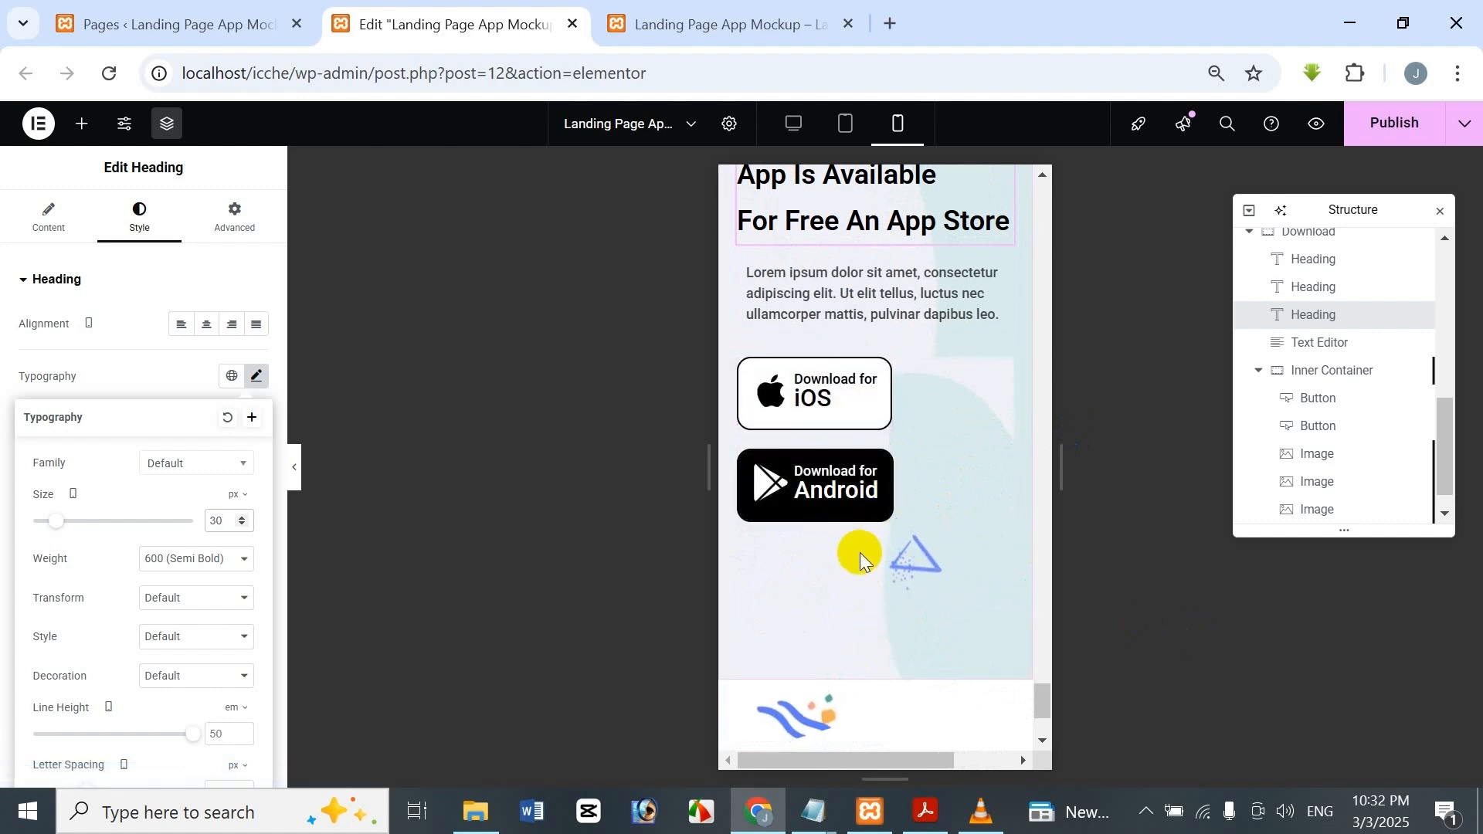
left_click(864, 484)
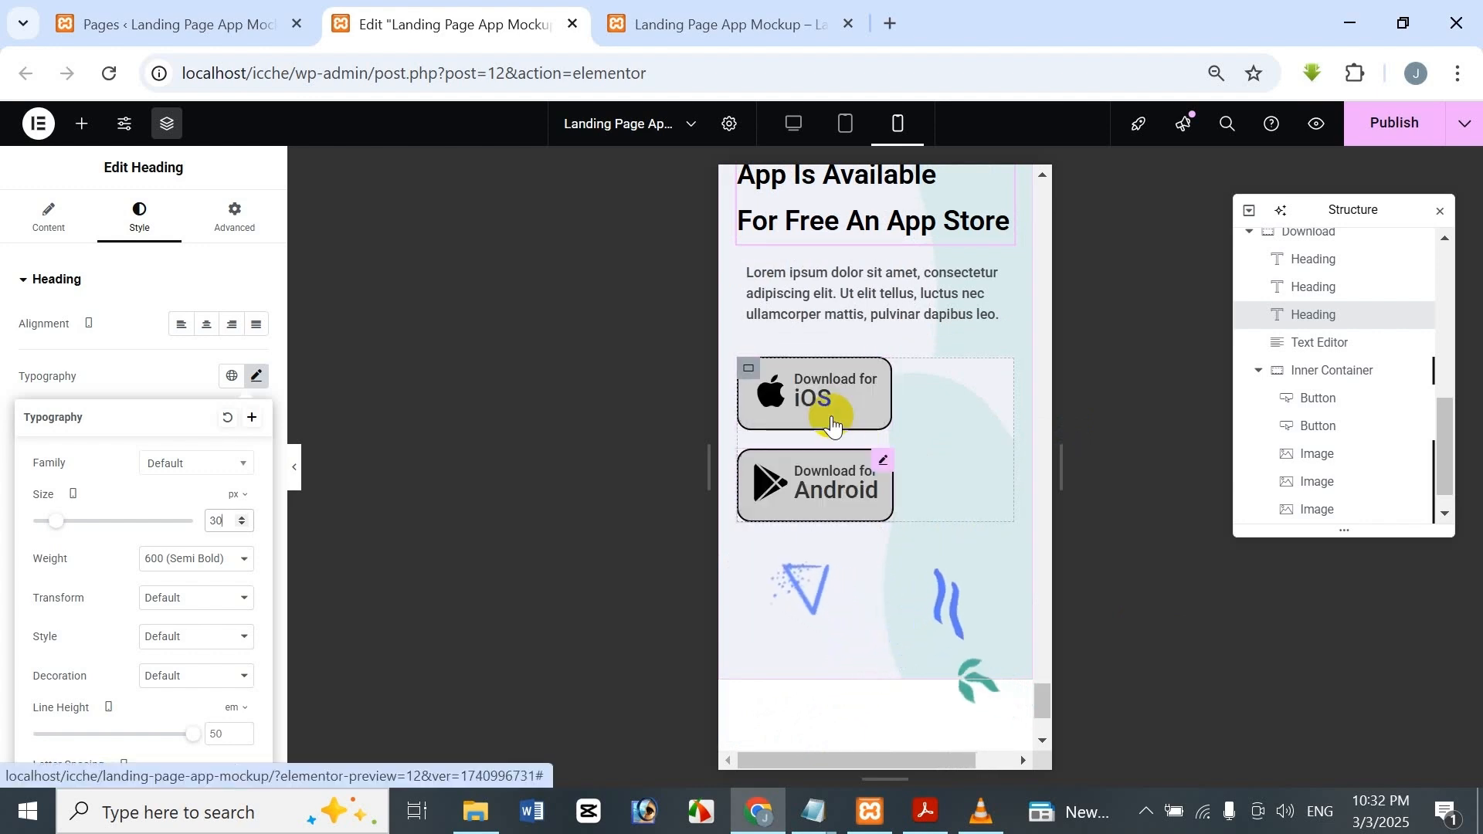
left_click(809, 433)
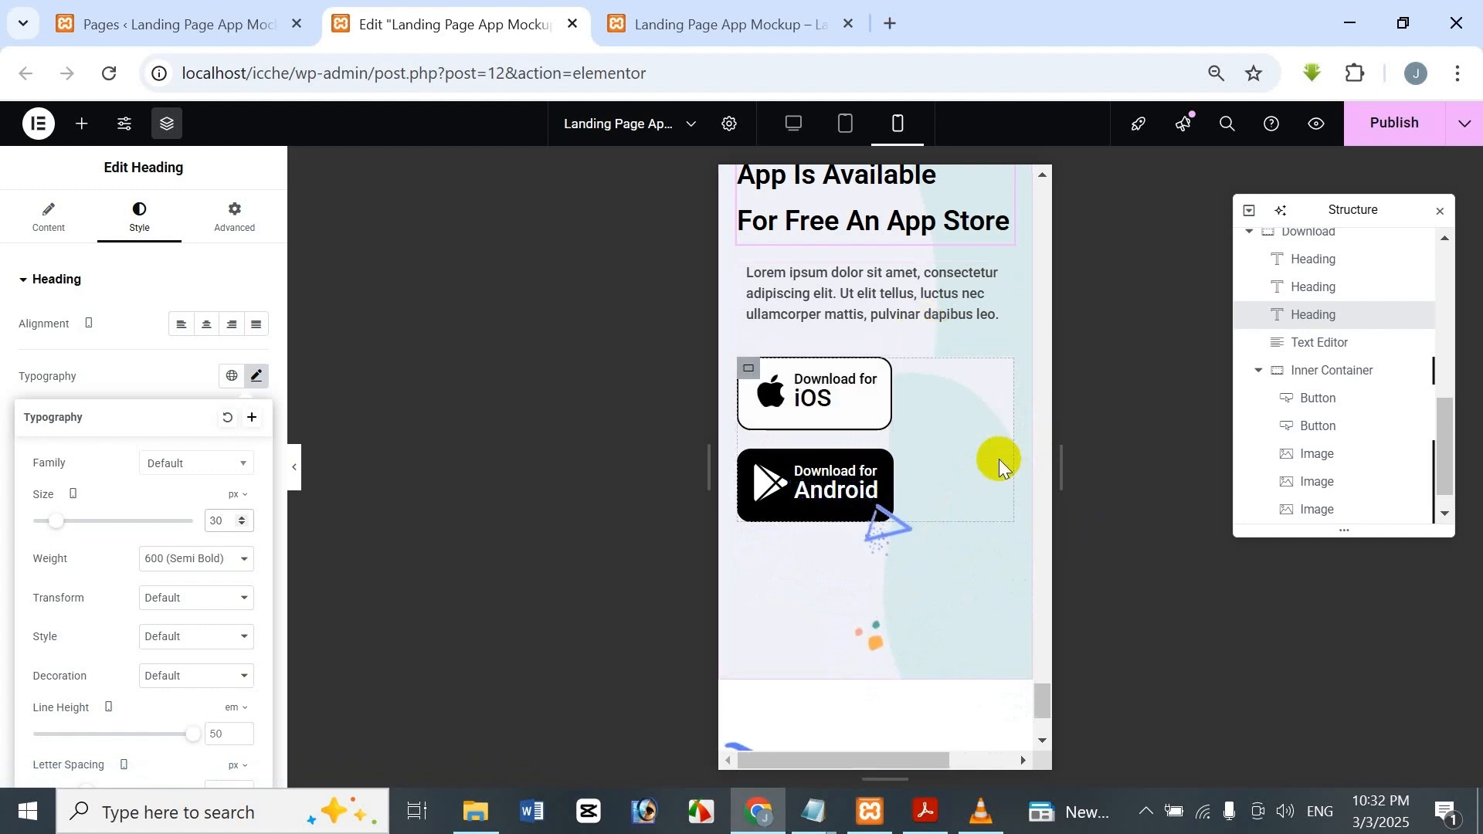
scroll(996, 464, "up", 2)
scroll(854, 463, "down", 1)
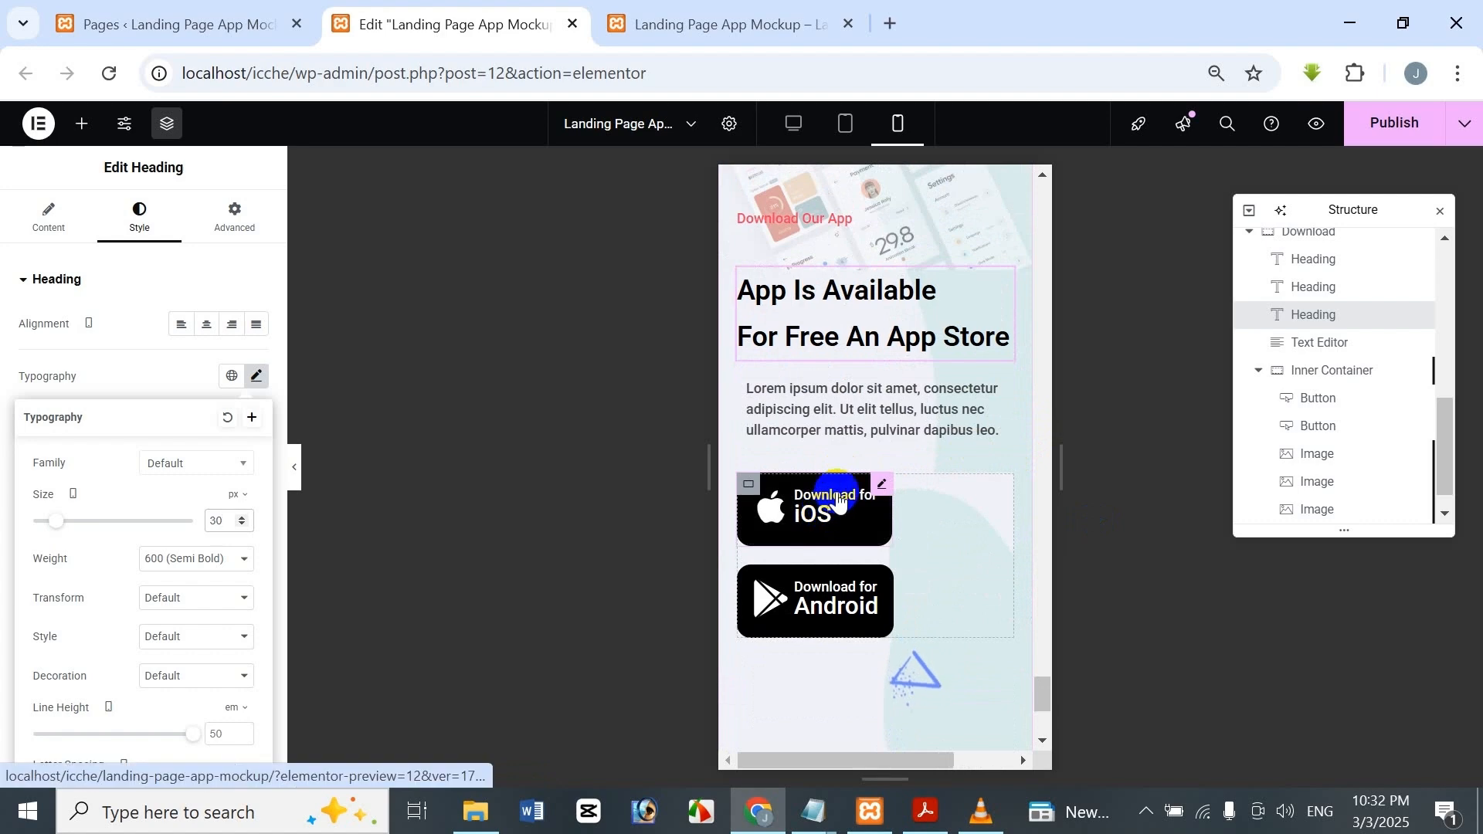
scroll(842, 487, "up", 1)
scroll(896, 379, "up", 1)
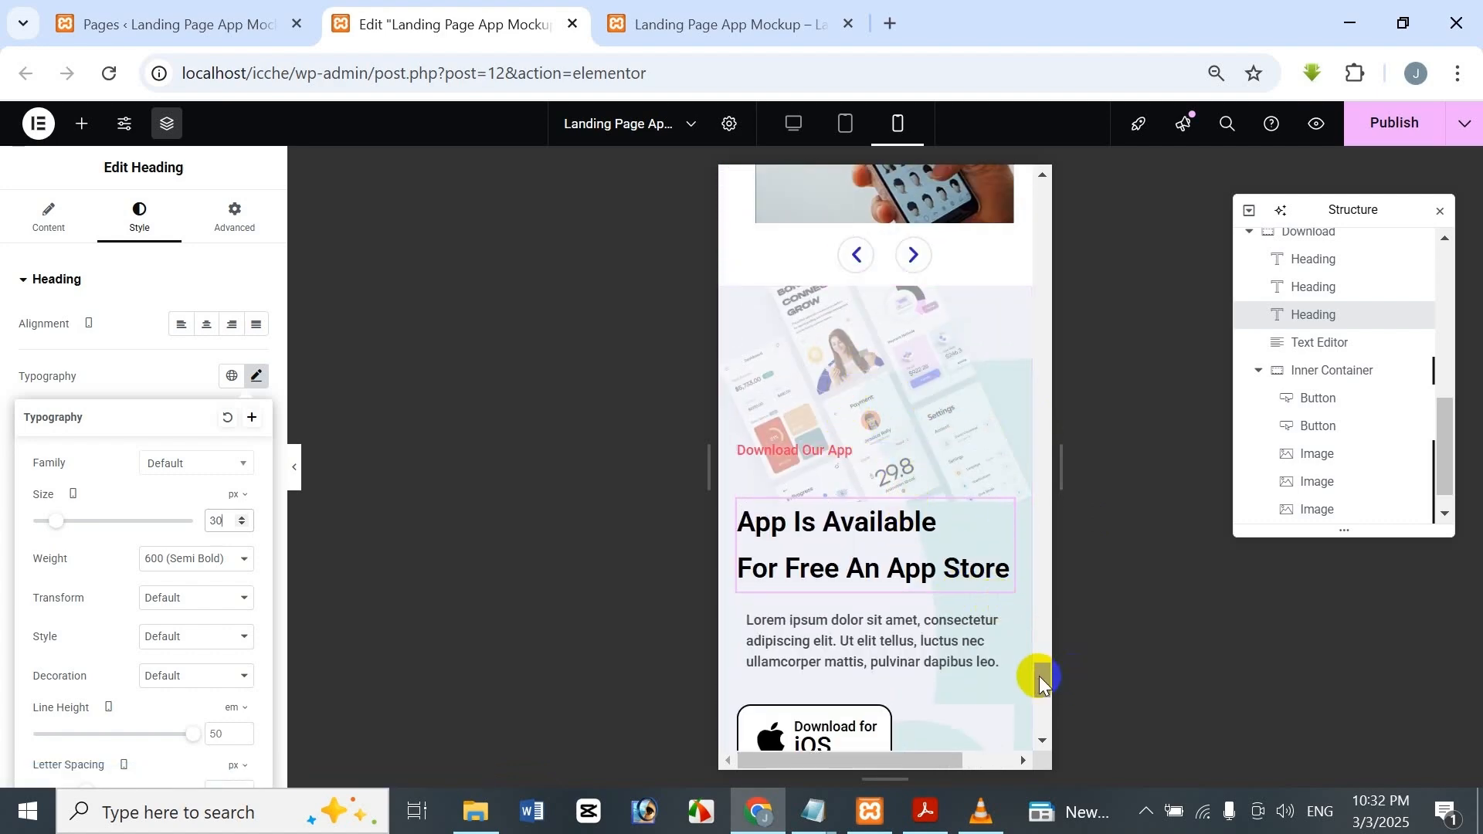
left_click_drag(1039, 675, 1044, 698)
scroll(911, 556, "up", 2)
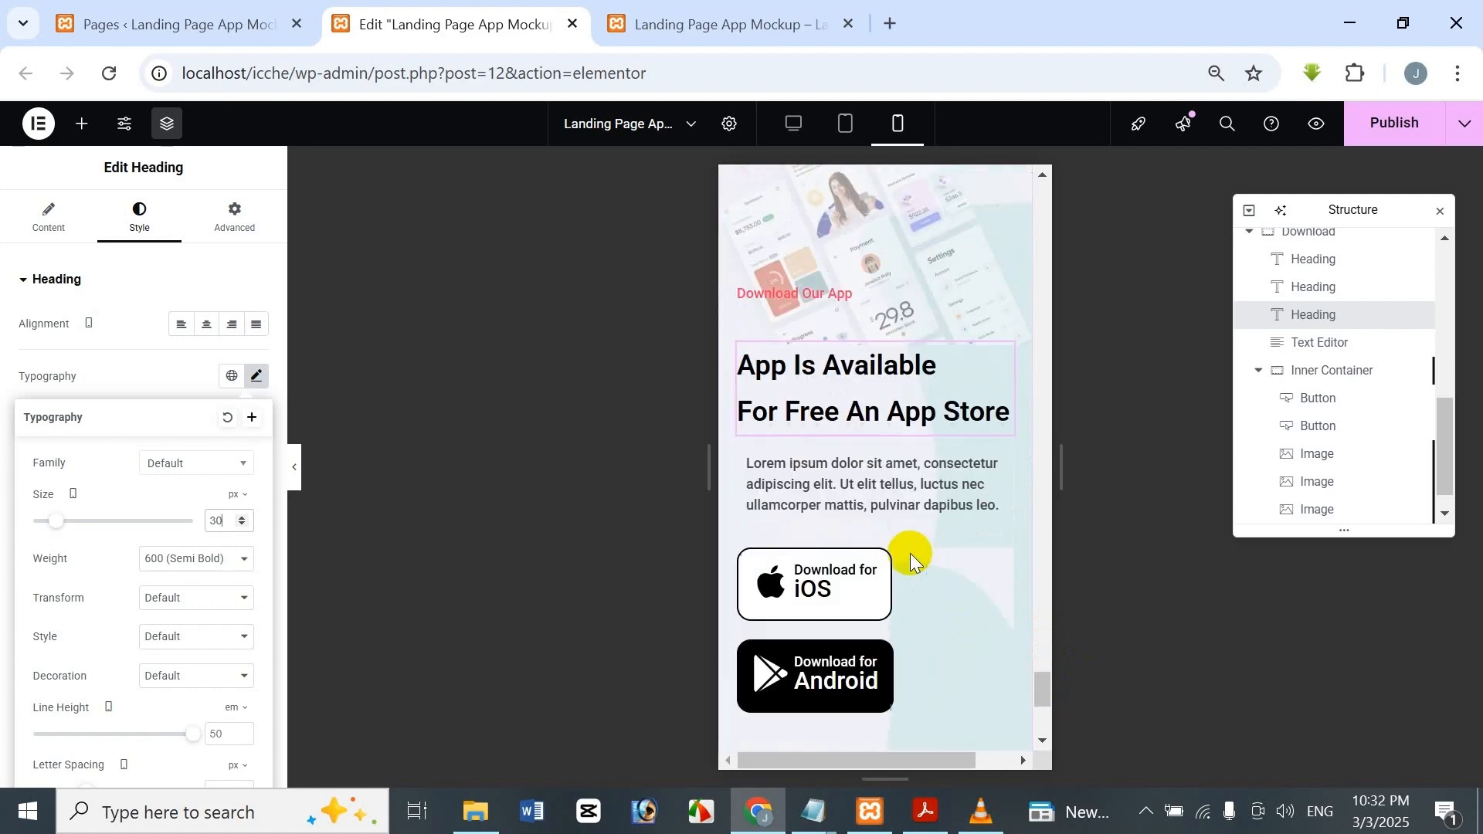
scroll(909, 552, "down", 4)
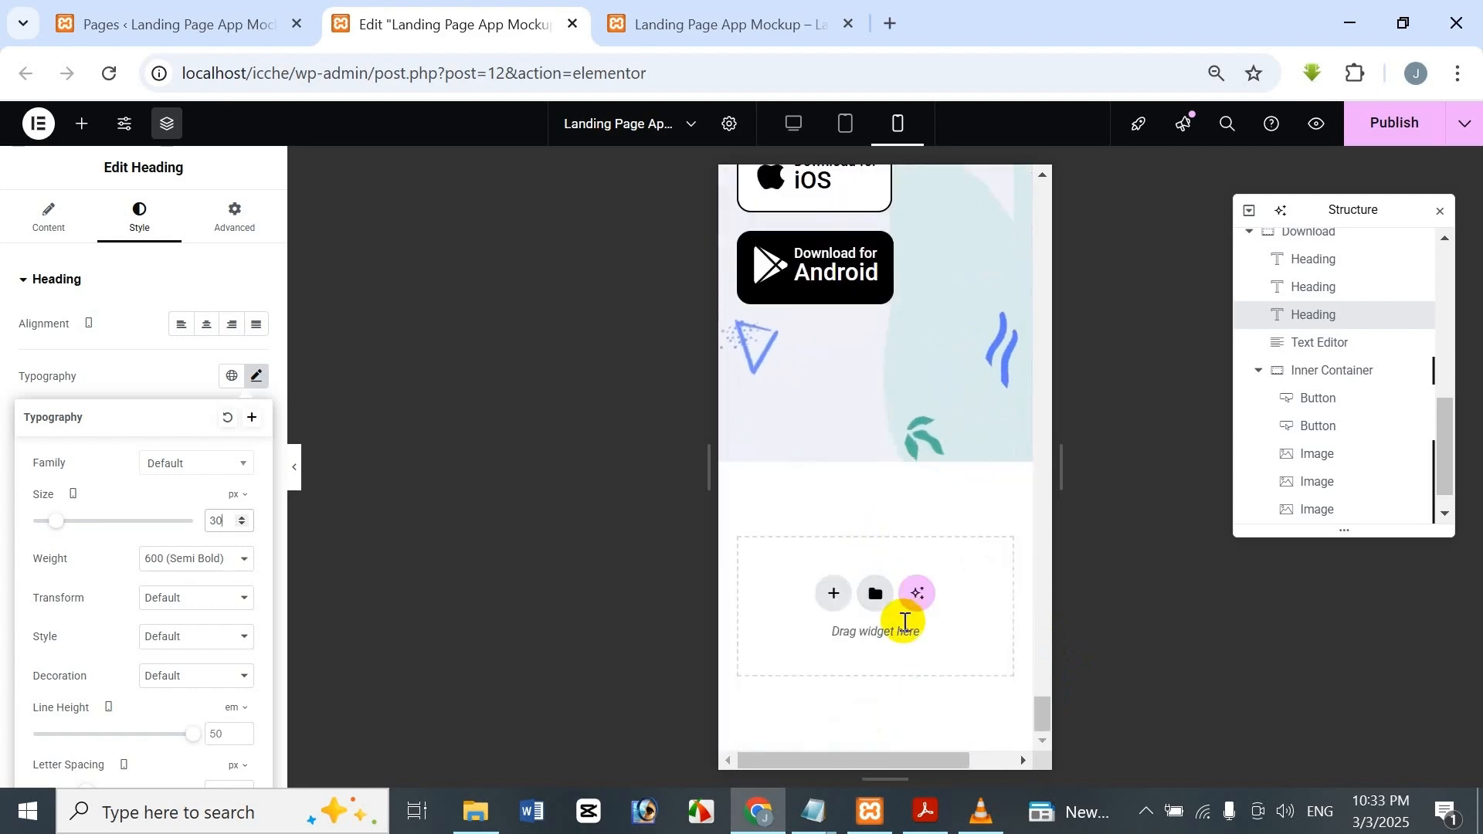
scroll(887, 546, "up", 3)
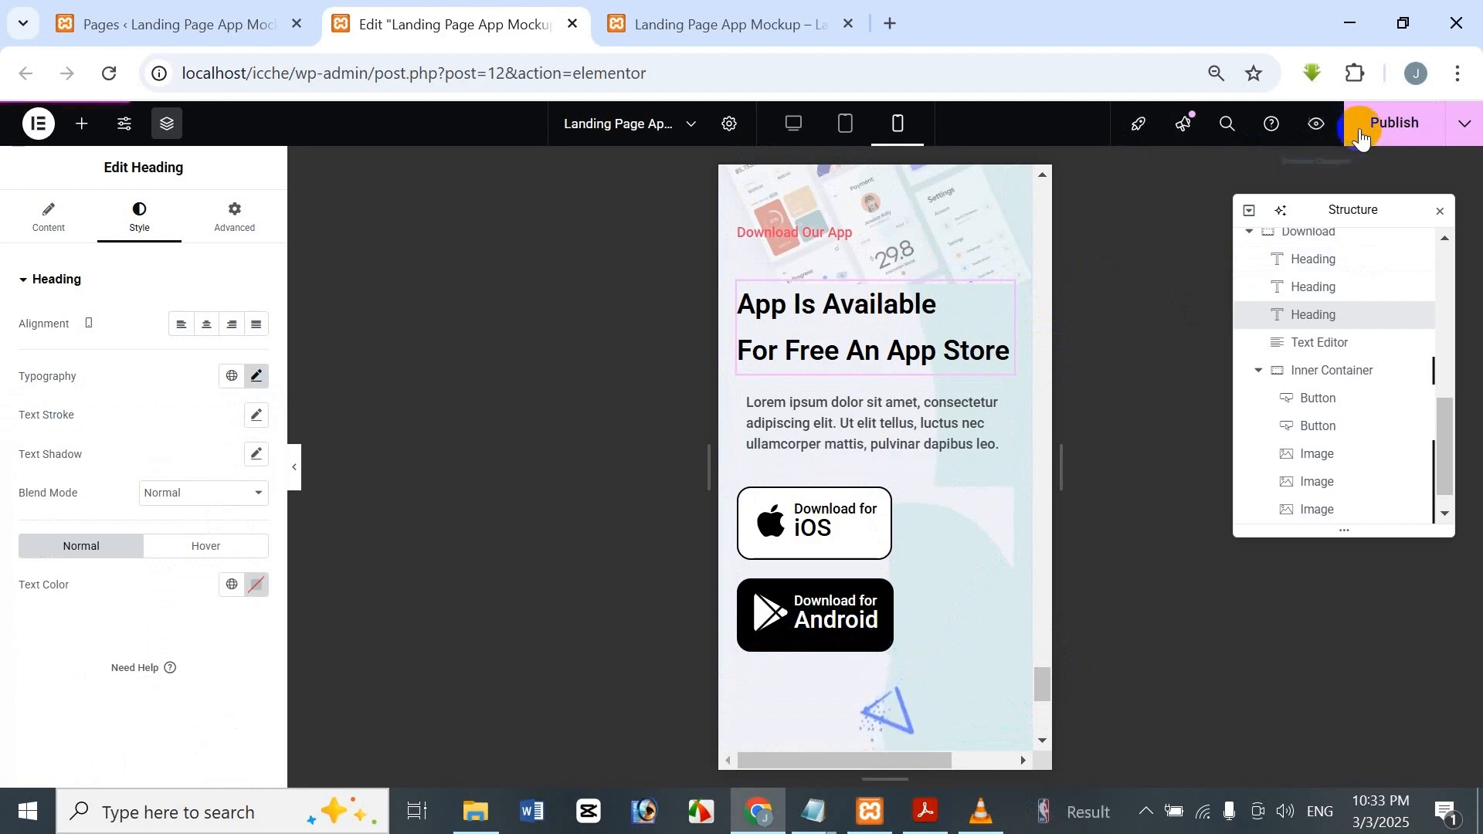
Publish the landing page with the Download section changes.
left_click(1433, 126)
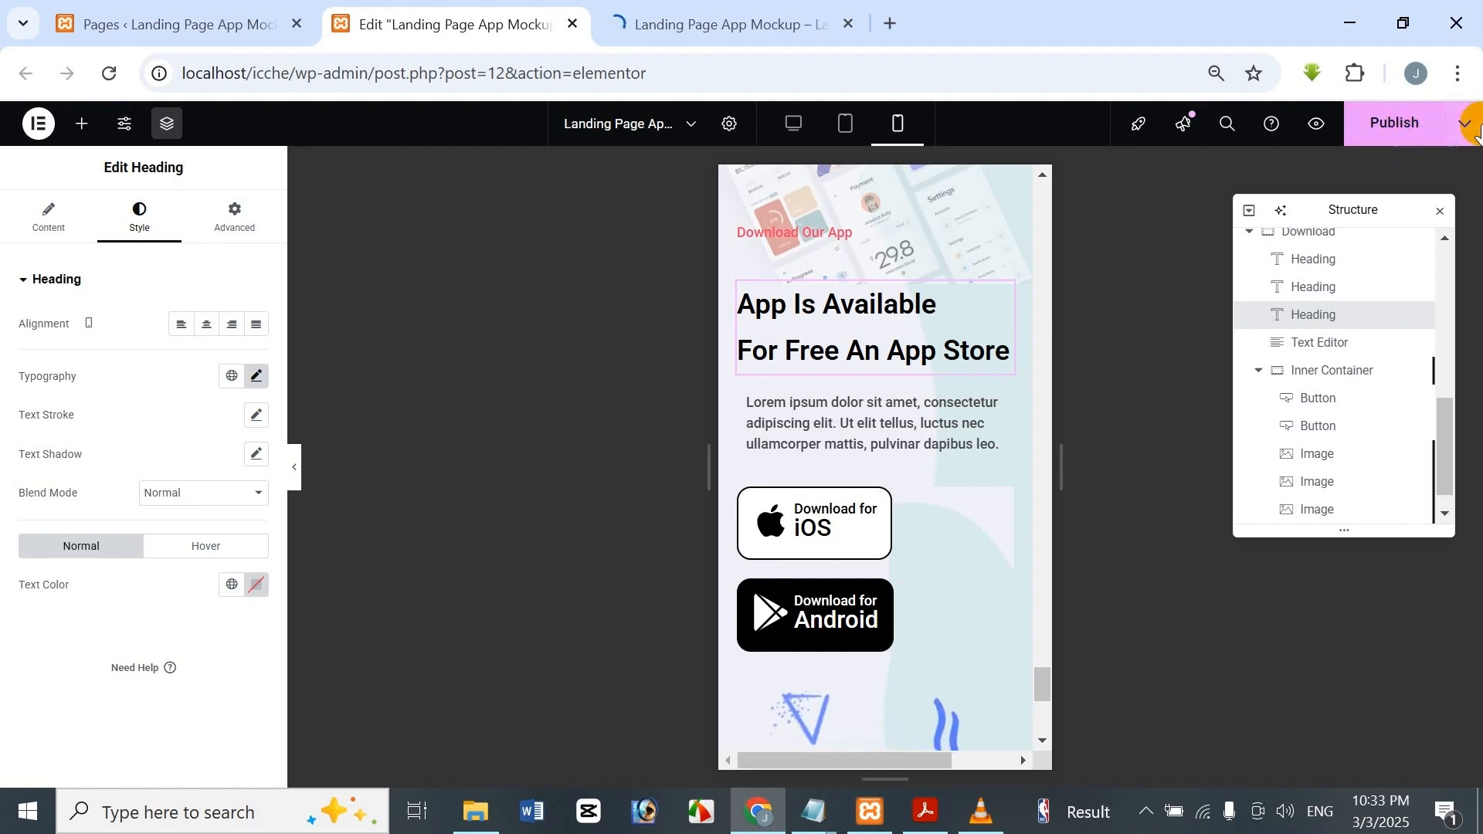
left_click(1463, 125)
left_click(1396, 263)
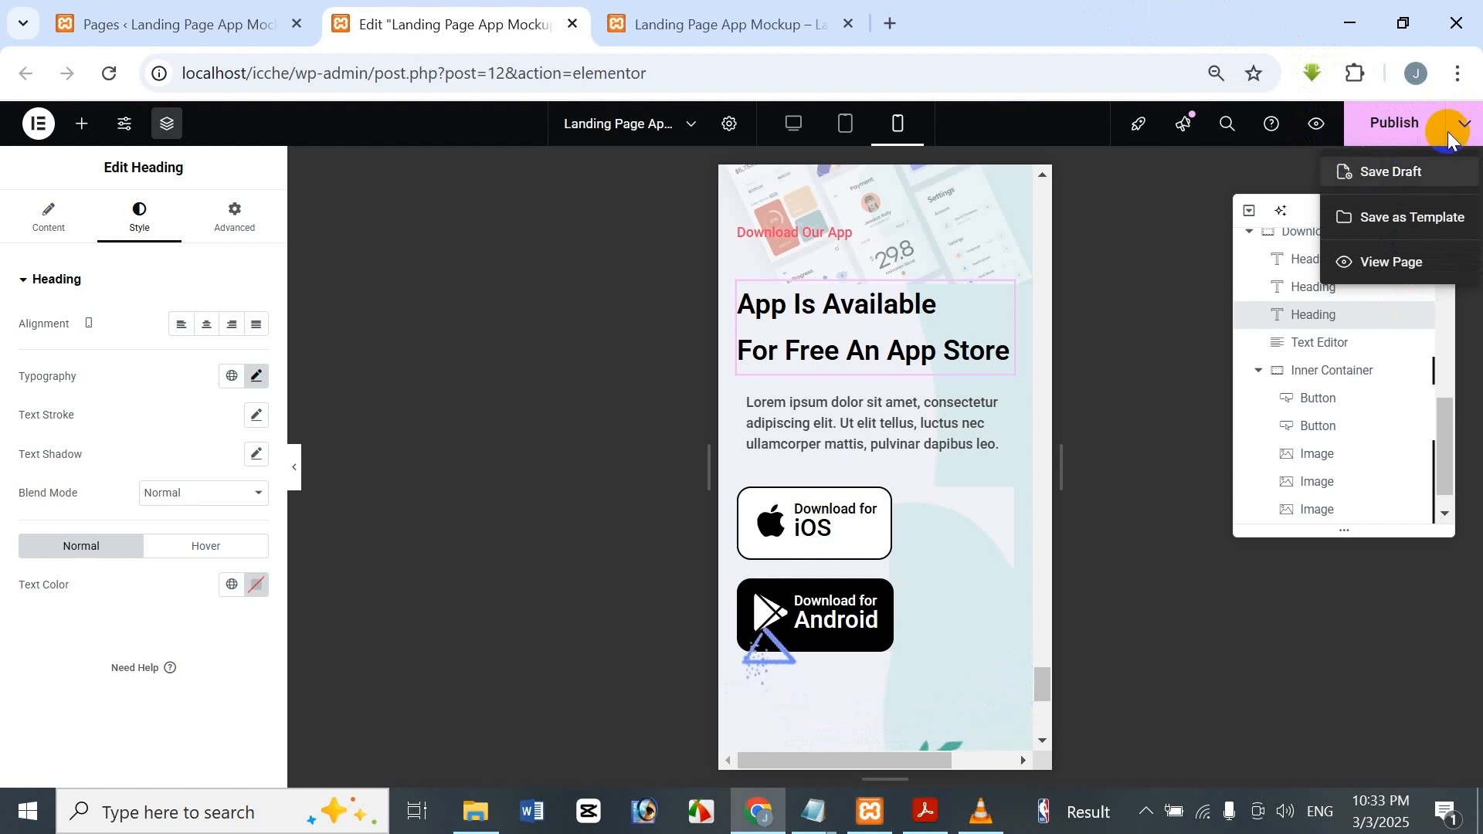
left_click(1363, 127)
left_click(1388, 123)
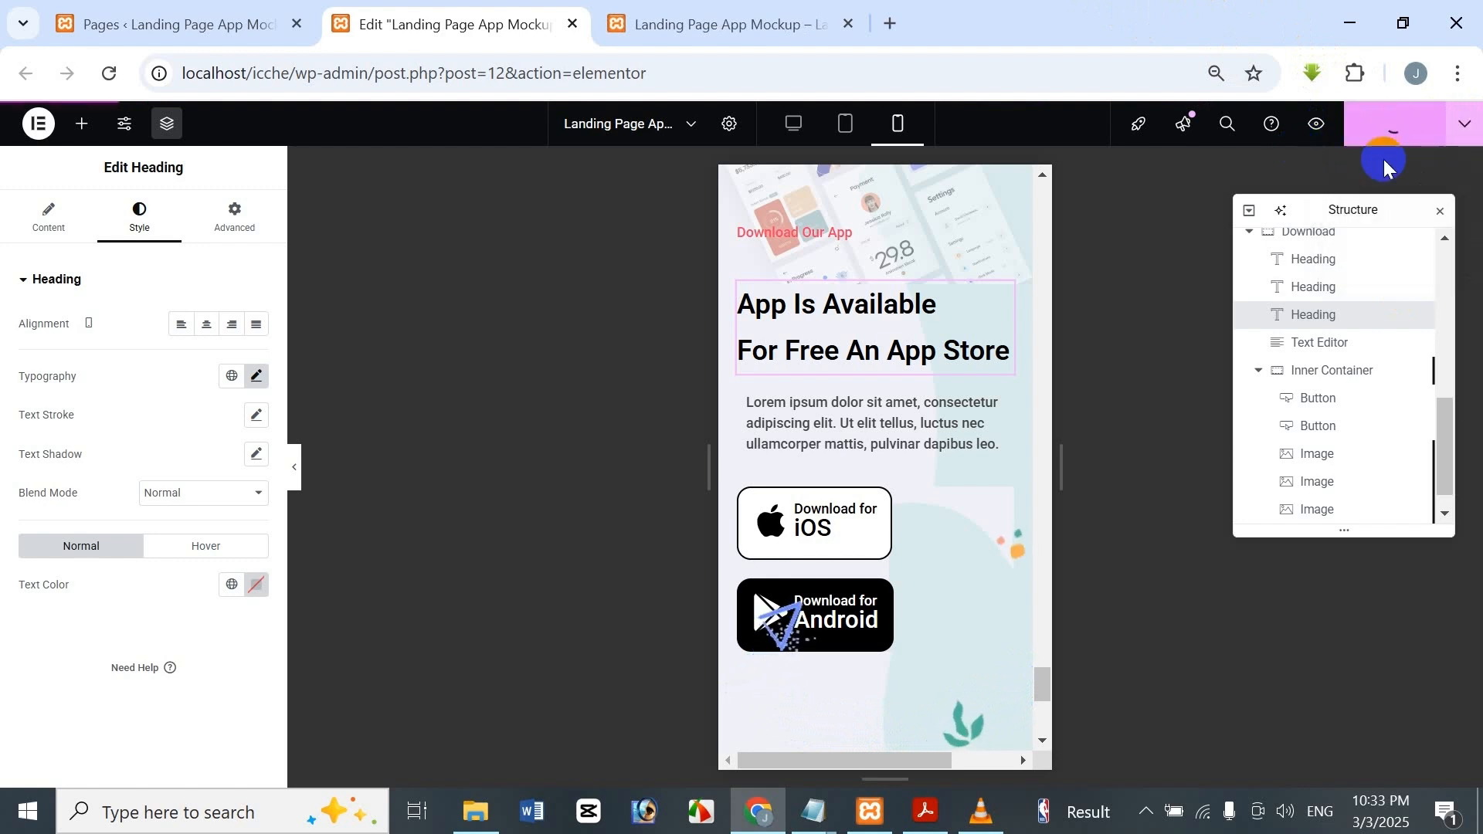
Open the page preview and review the desktop layout down to the Download section.
left_click(1326, 128)
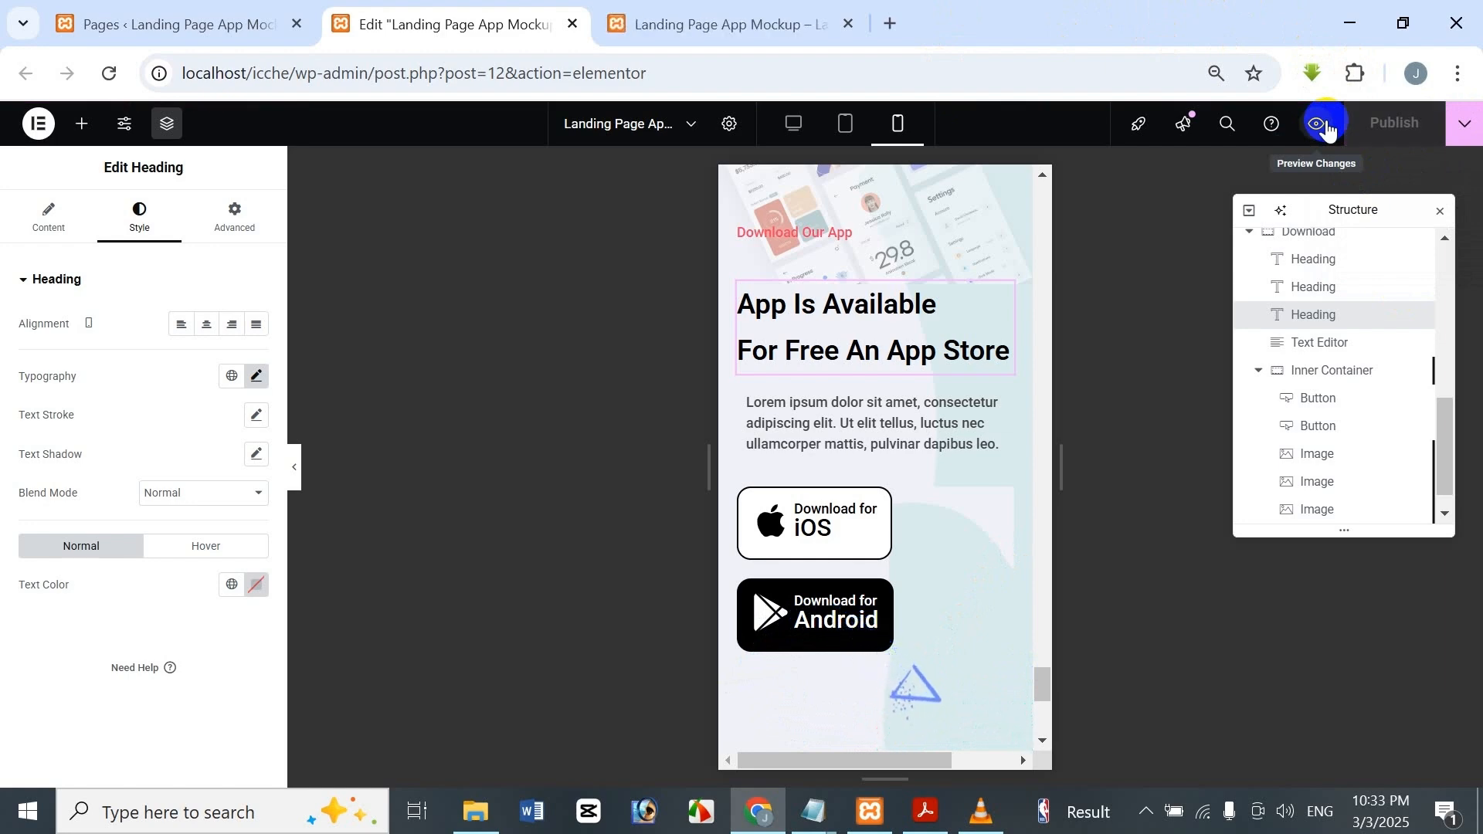
left_click(1327, 128)
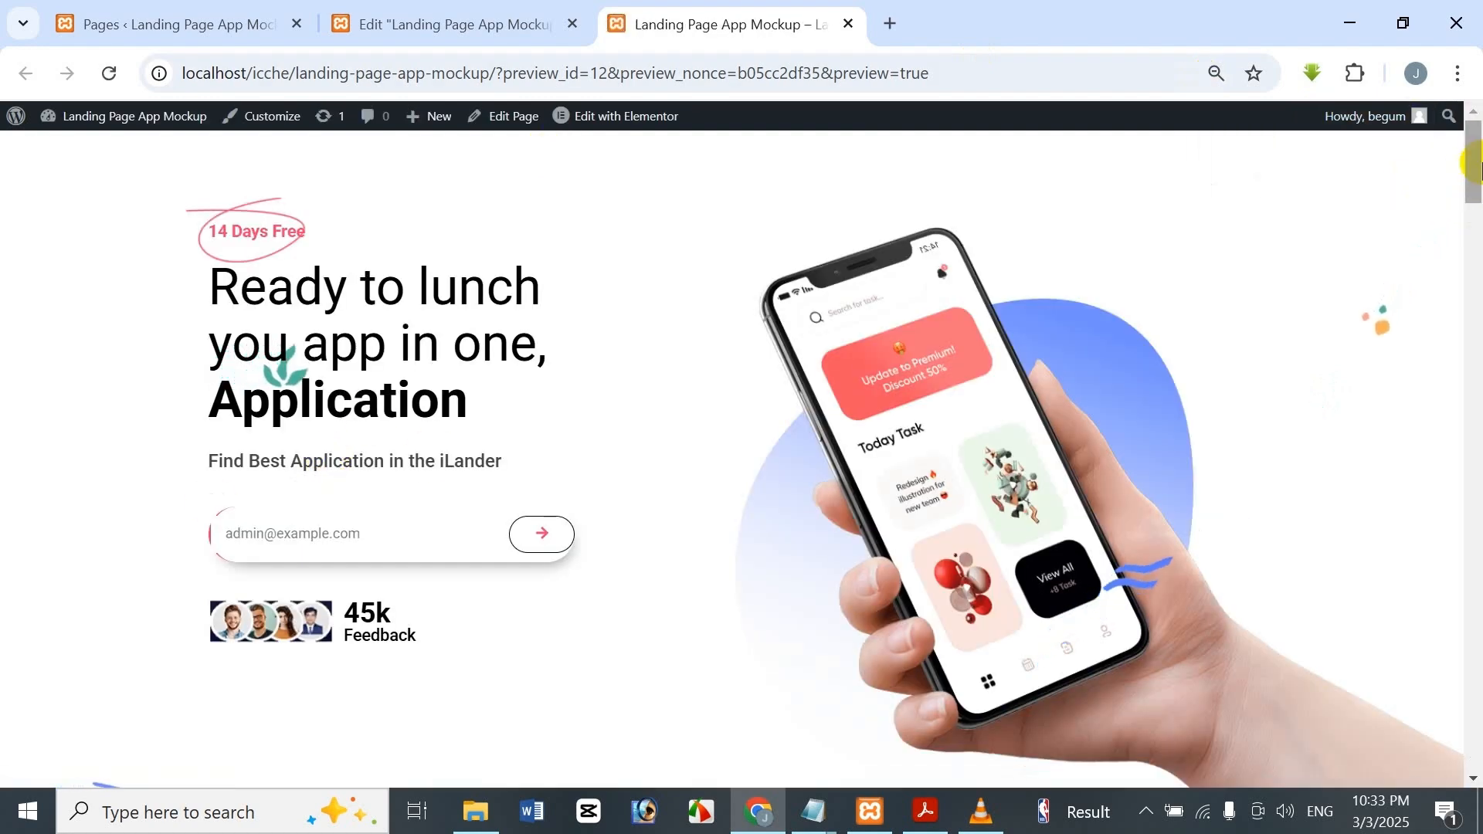
scroll(1467, 271, "down", 10)
scroll(1453, 378, "down", 20)
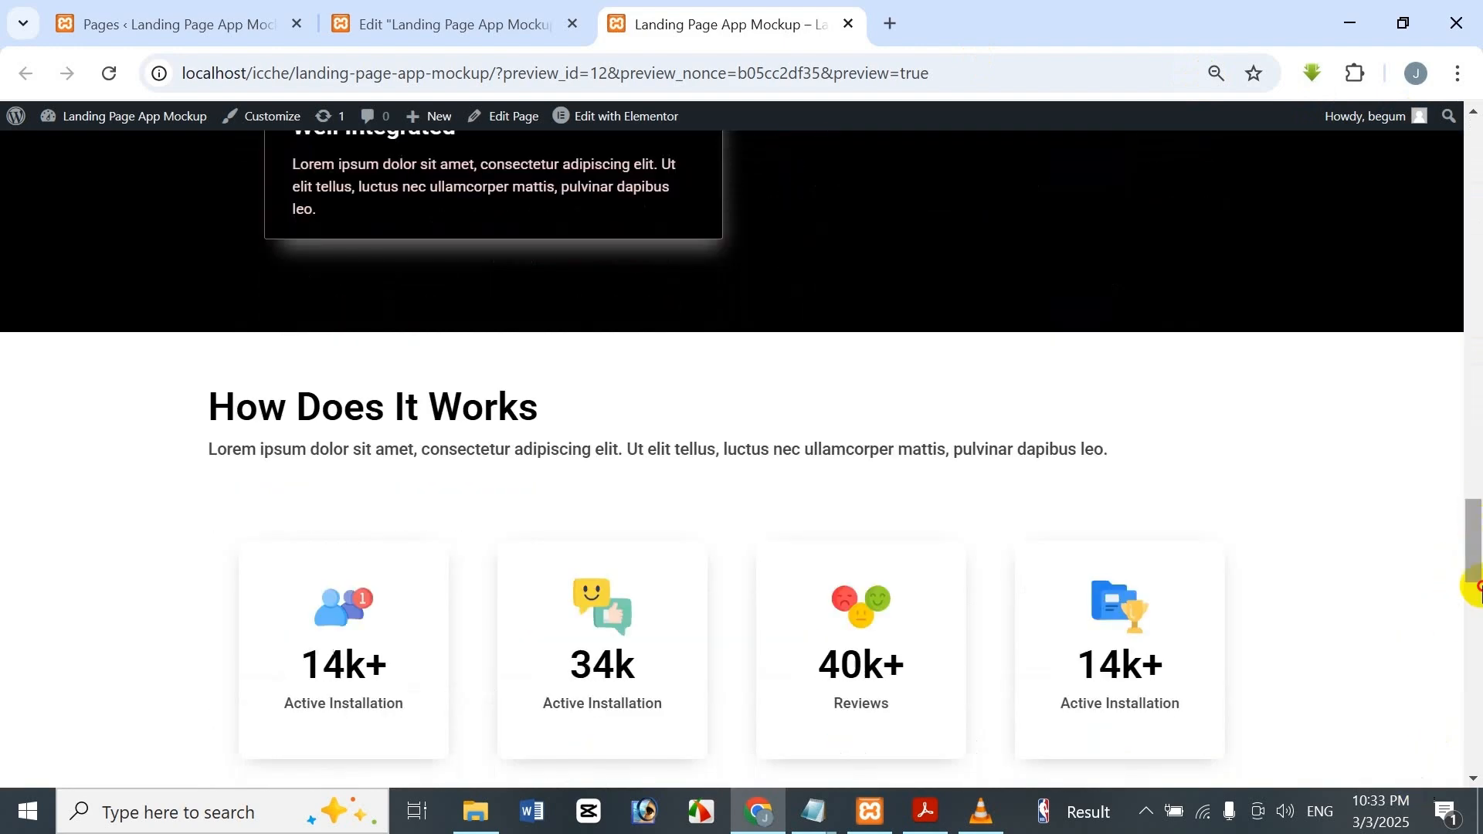
left_click_drag(1480, 586, 1479, 815)
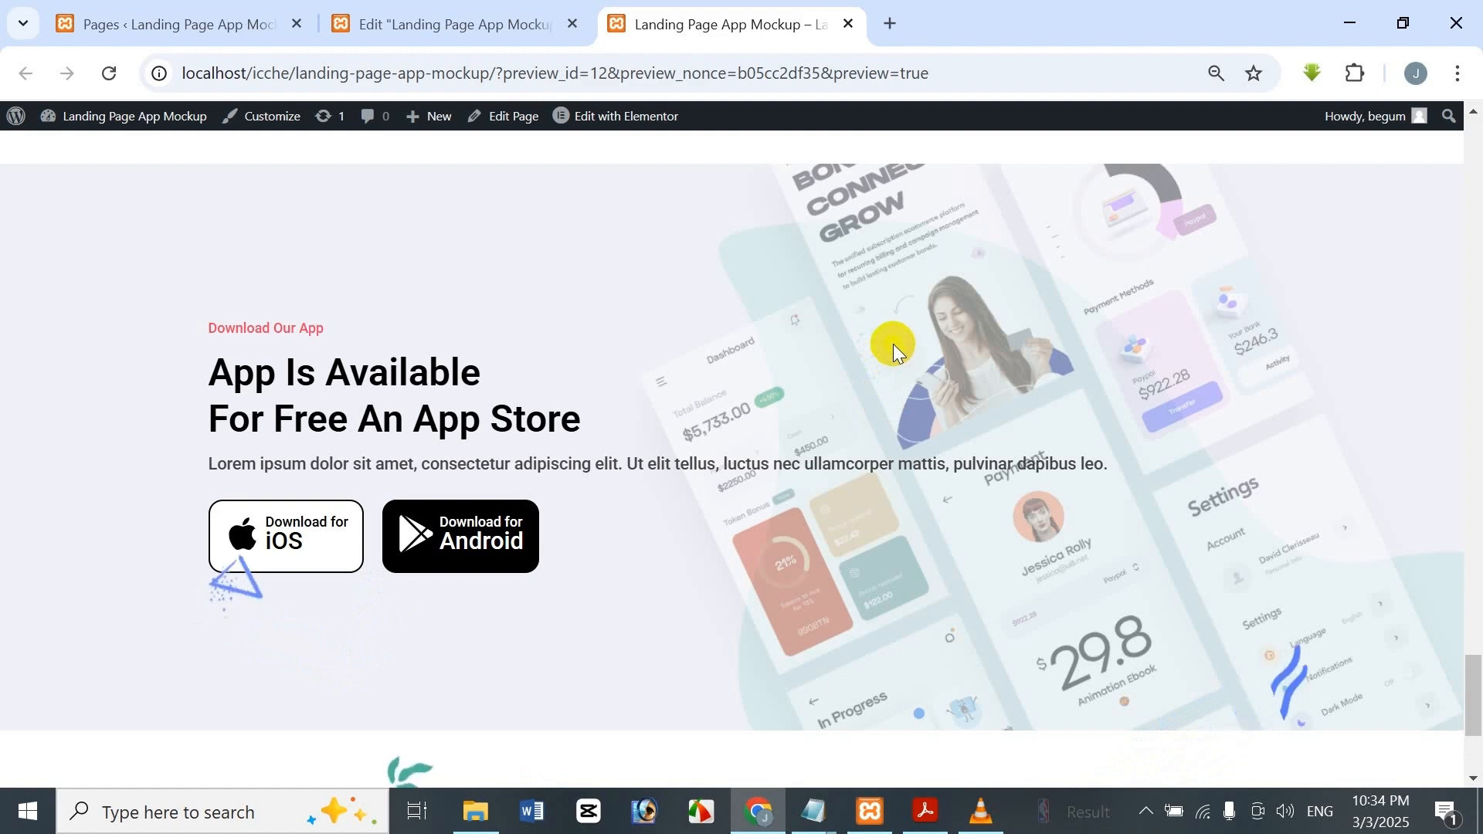
Open the browser's developer tools on the preview page and turn on device emulation.
right_click(942, 265)
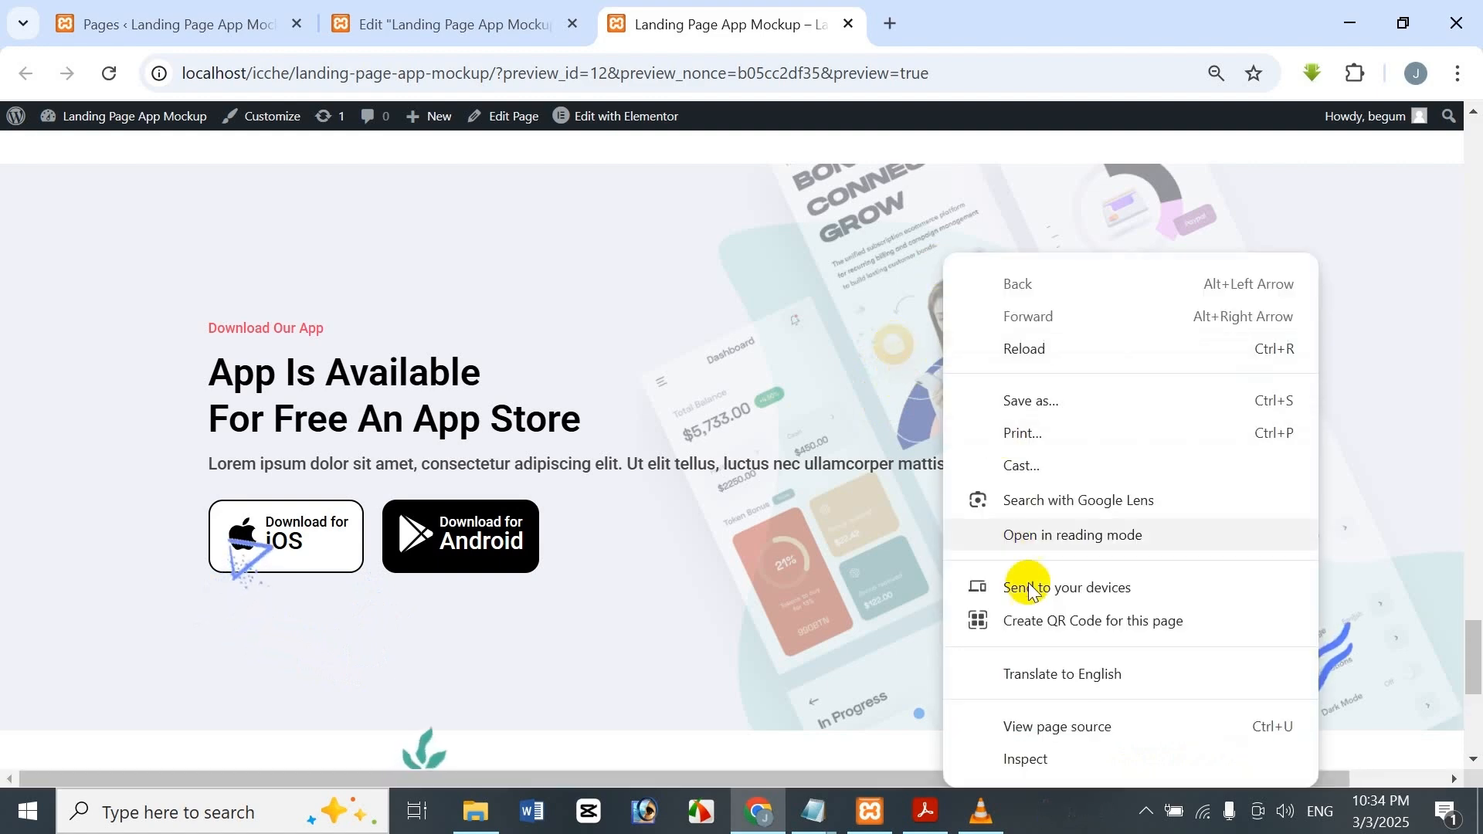
left_click(1030, 765)
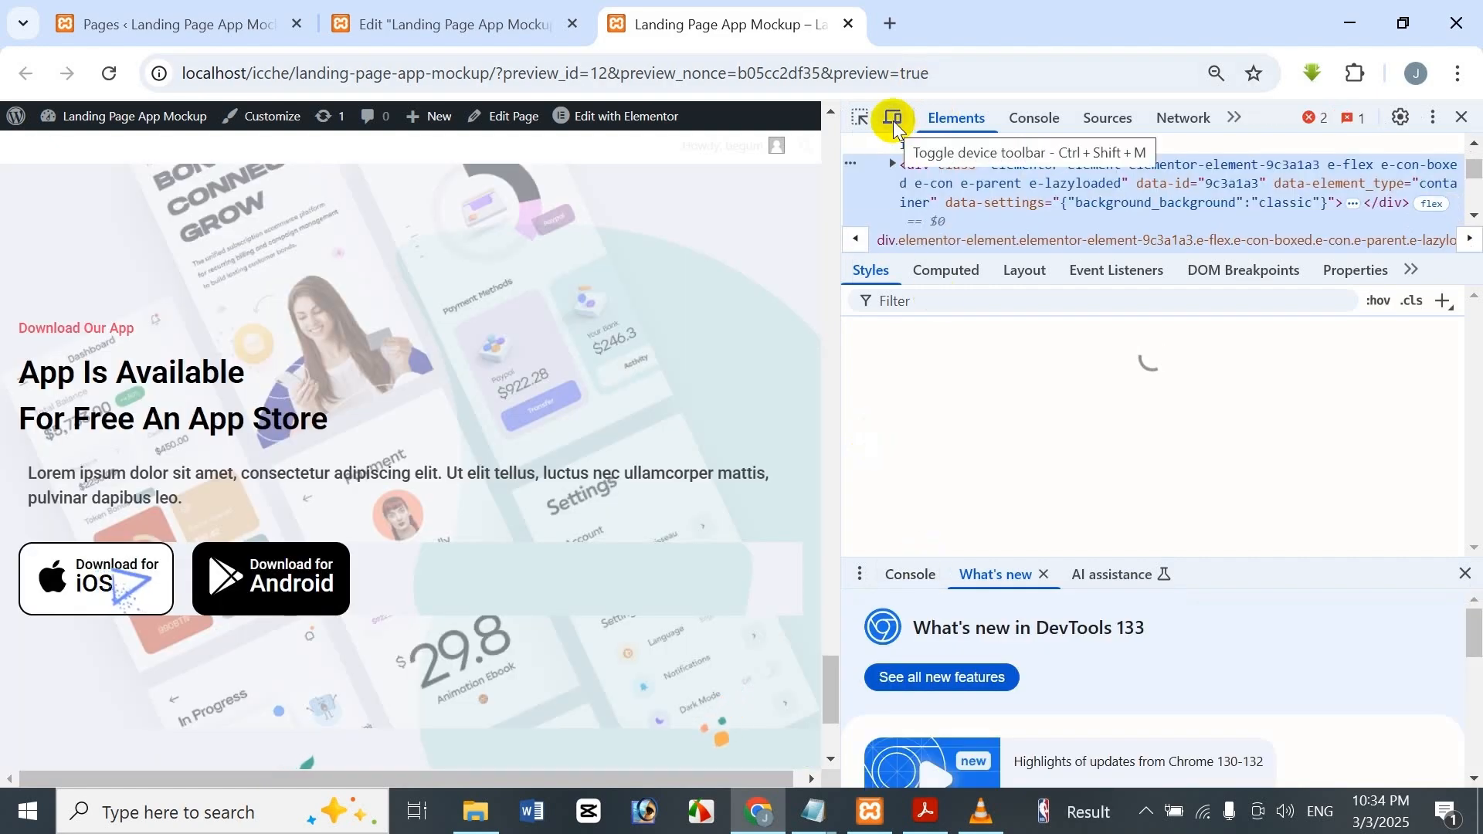
left_click(892, 120)
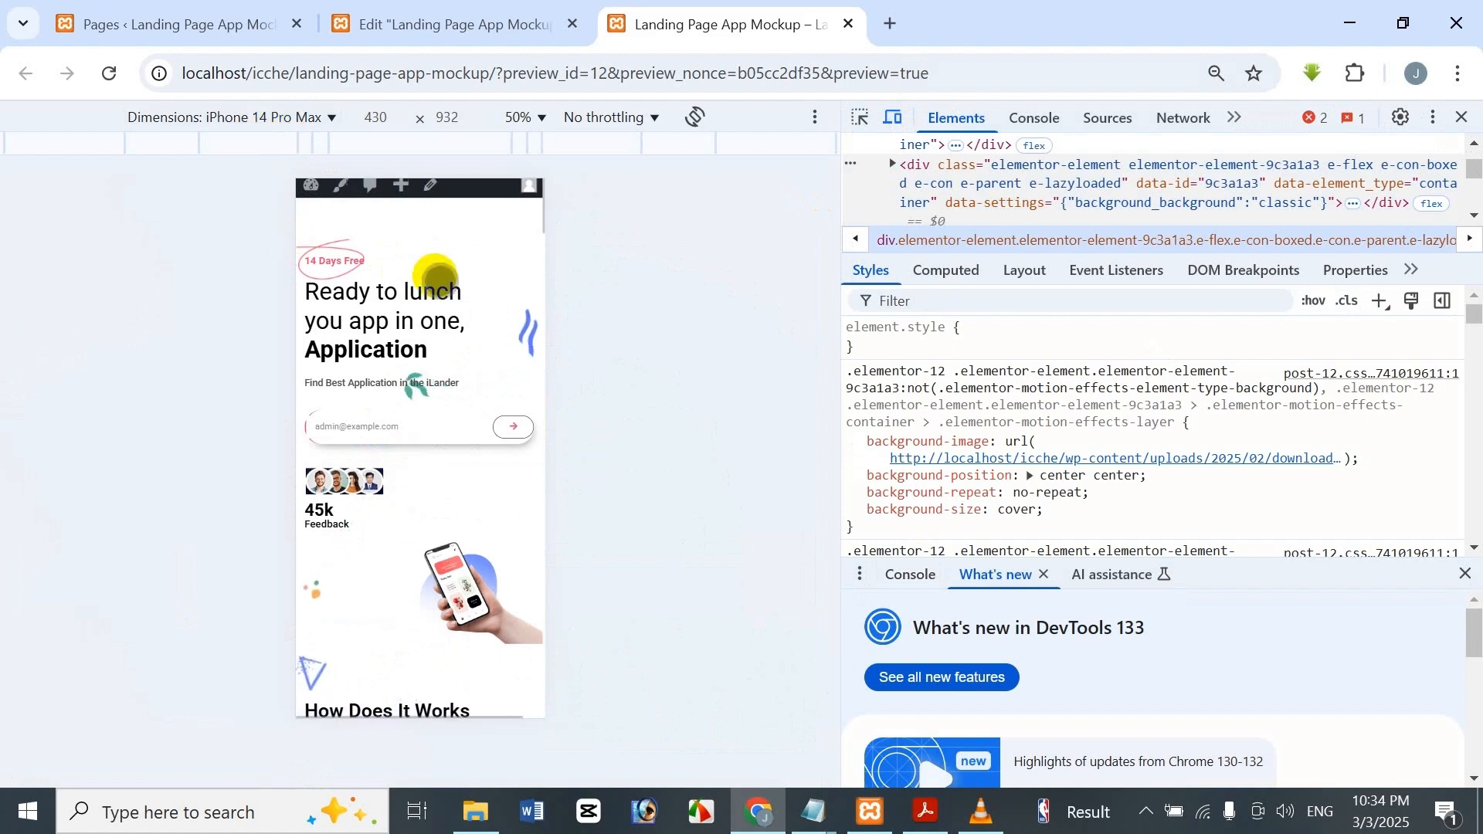
Review the landing page's phone layout at iPhone 14 Pro Max size, down to the Download section and back up.
scroll(414, 519, "down", 10)
scroll(432, 356, "down", 10)
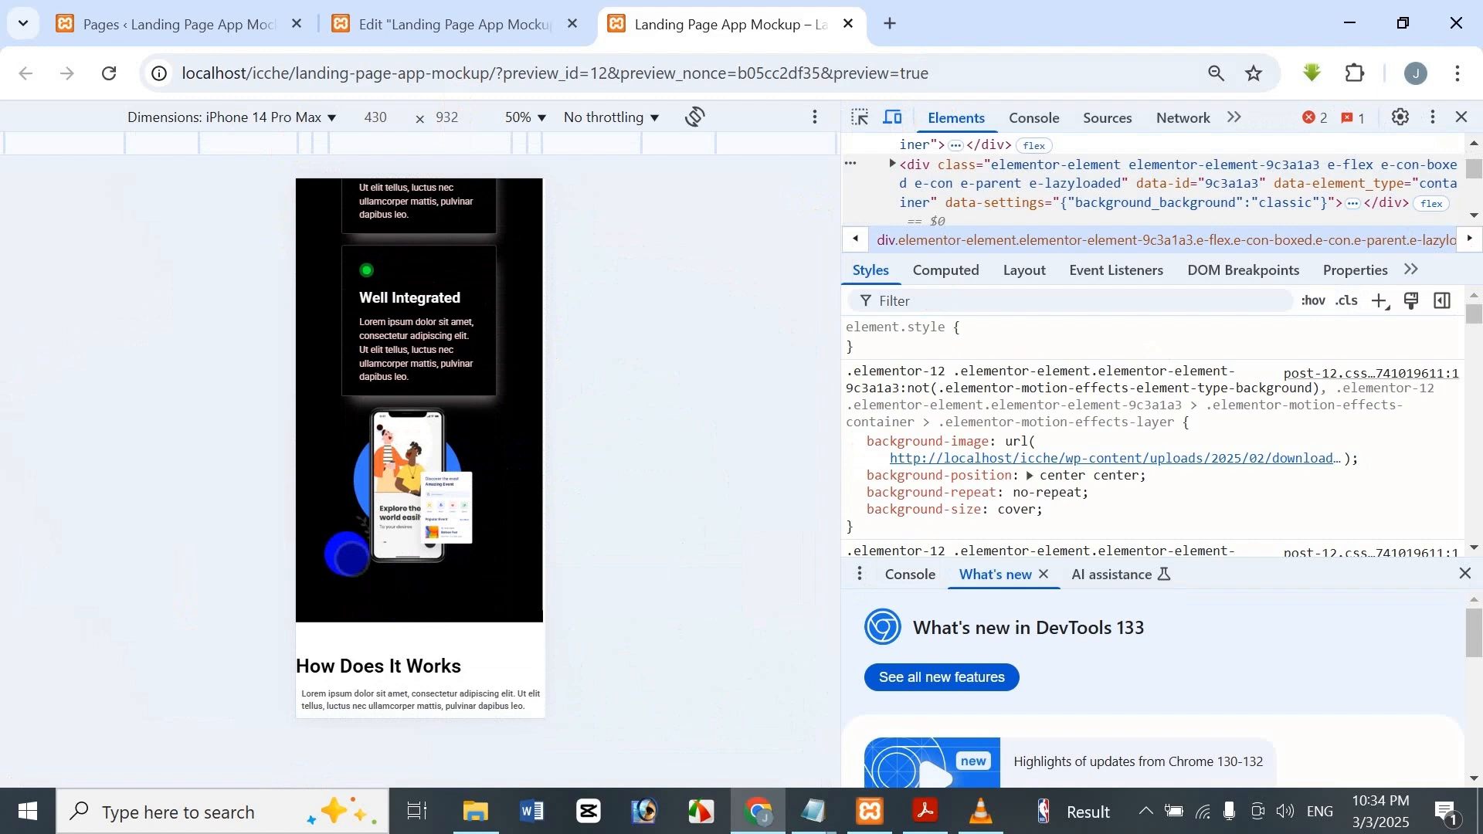
scroll(358, 622, "down", 15)
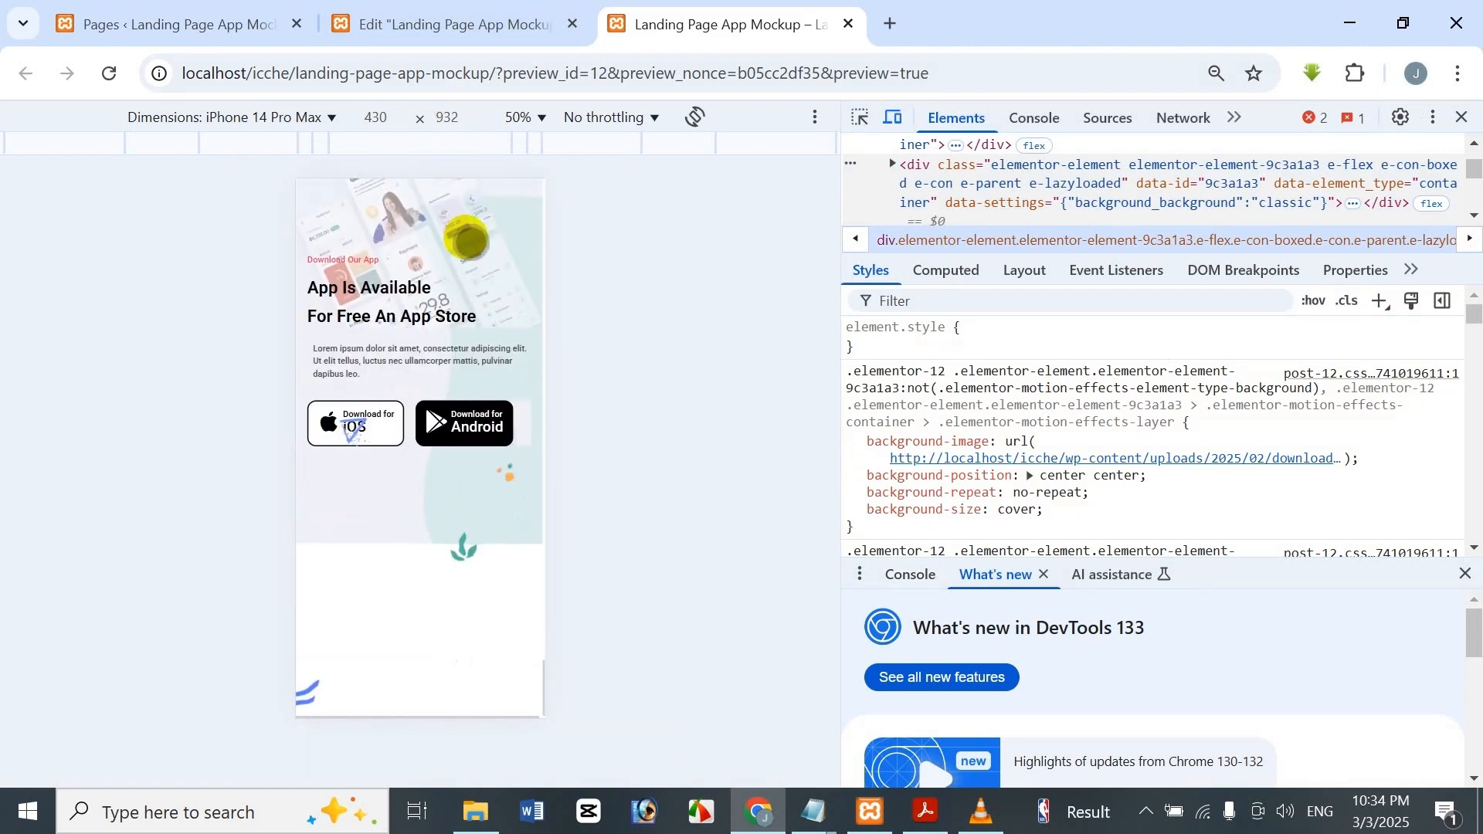
scroll(477, 274, "up", 3)
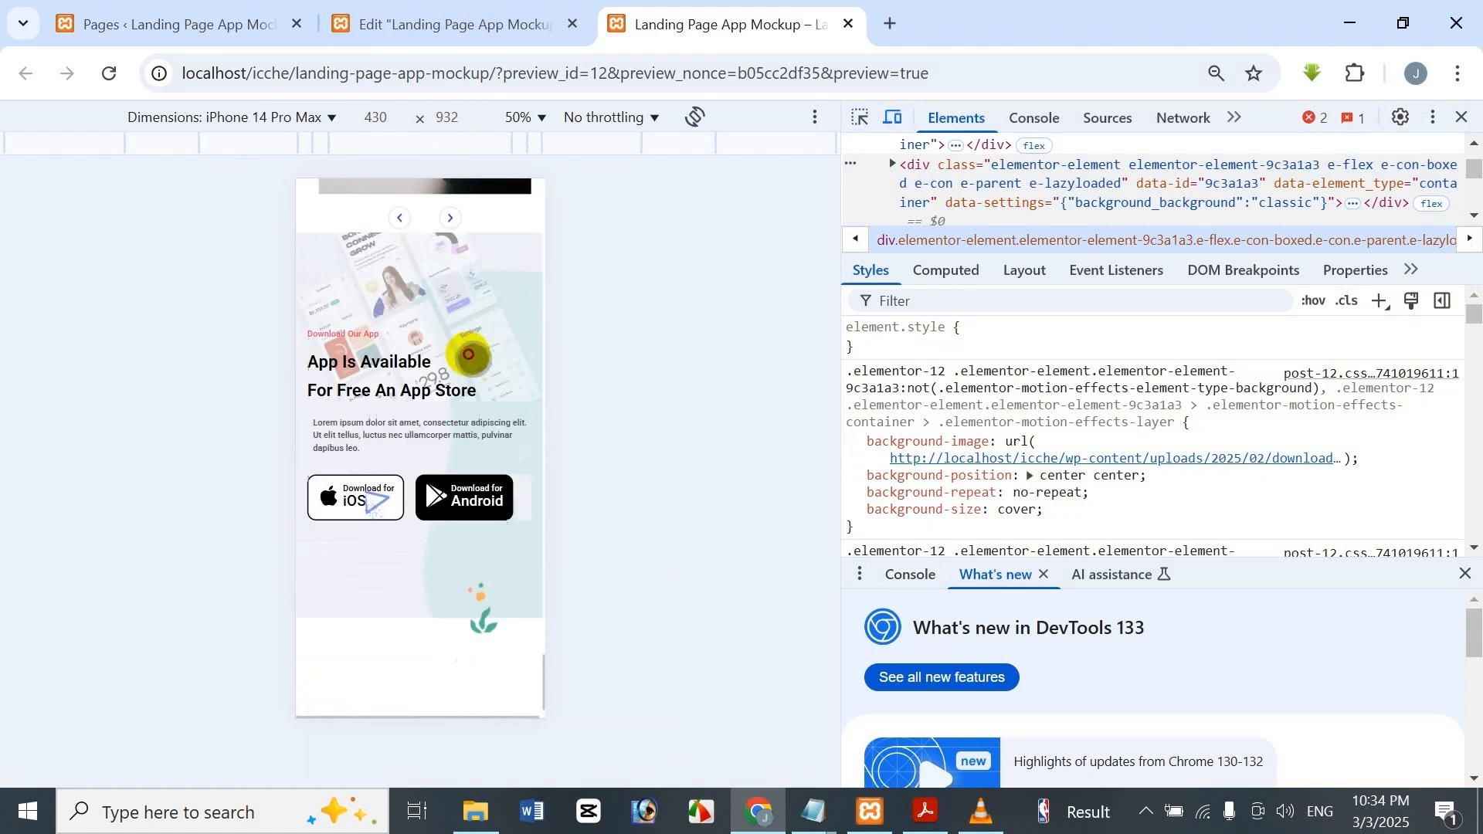
scroll(471, 409, "up", 1)
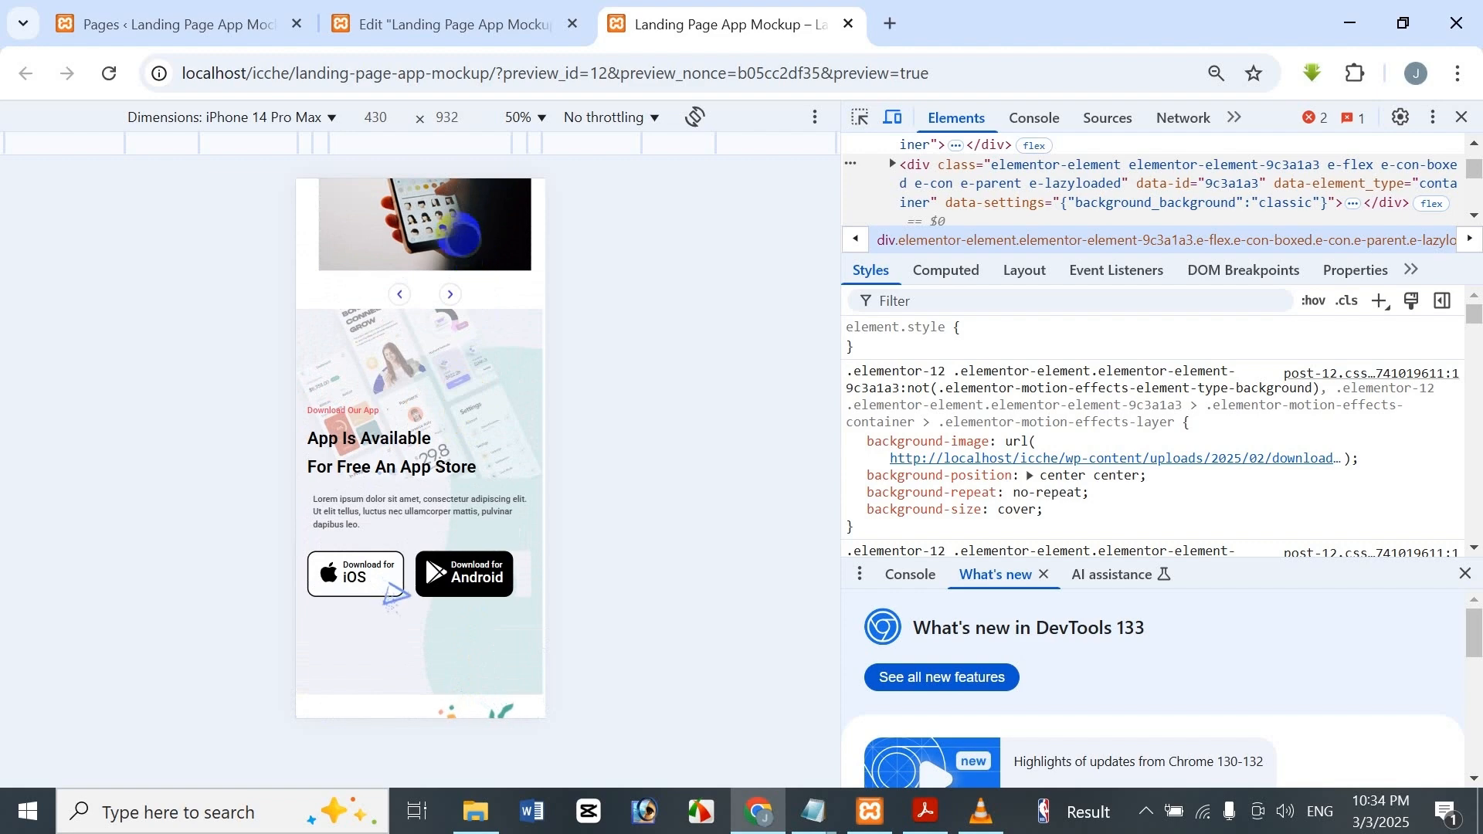
scroll(421, 448, "up", 5)
scroll(444, 239, "down", 15)
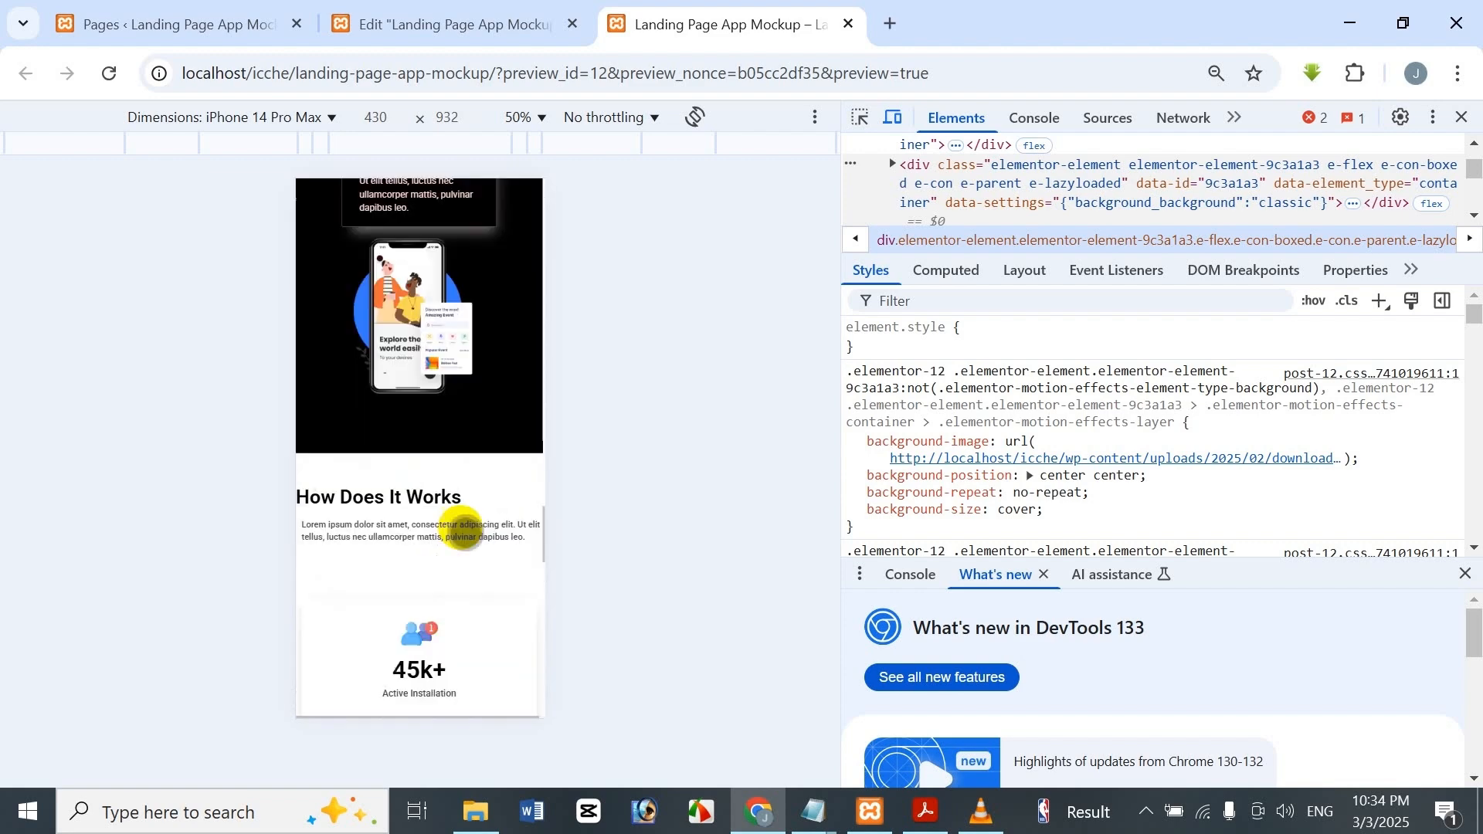
scroll(234, 242, "up", 5)
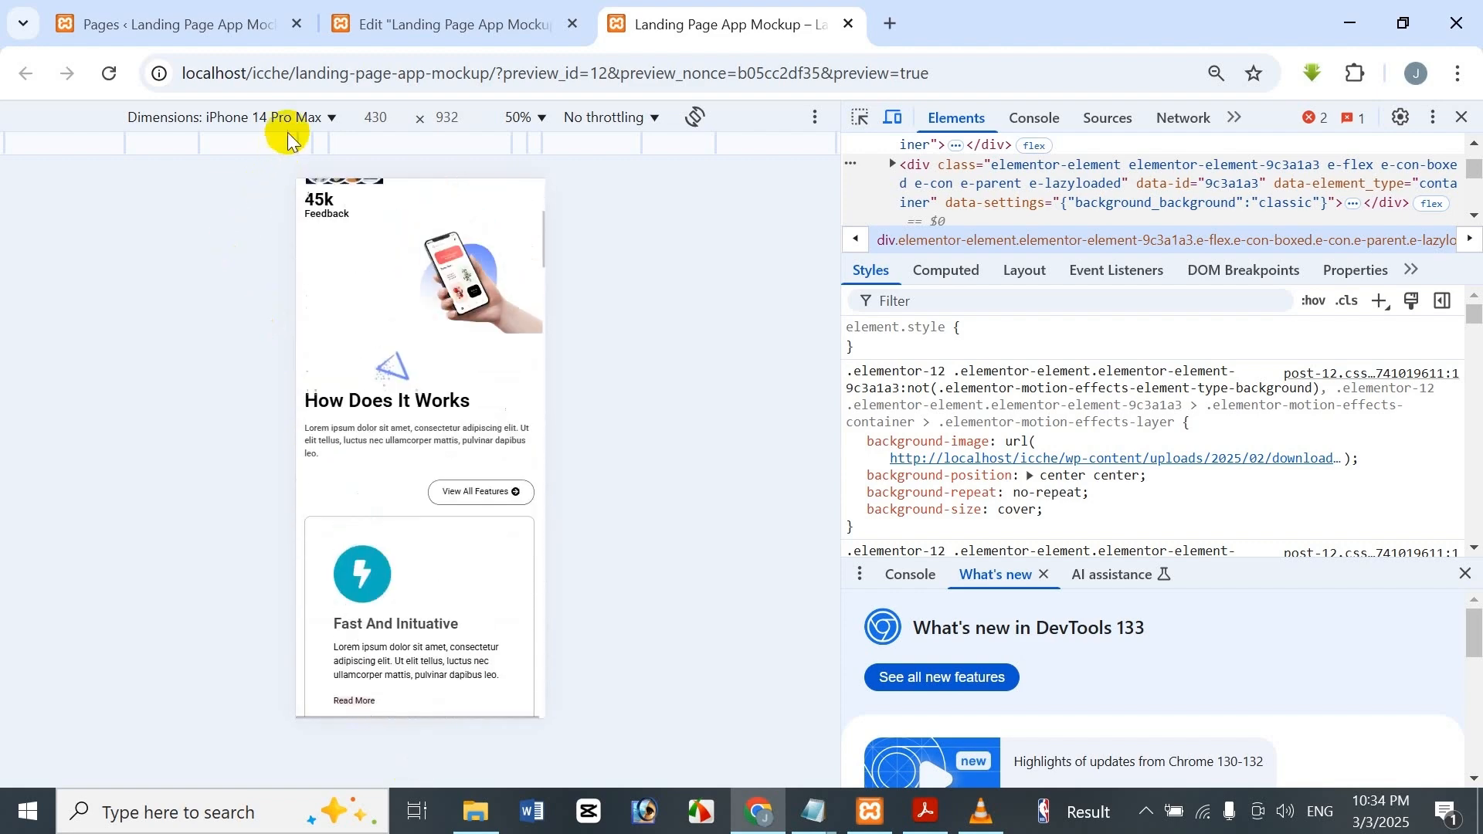
Switch the emulated device to iPad Pro and check the page layout down to the Download section.
left_click(298, 118)
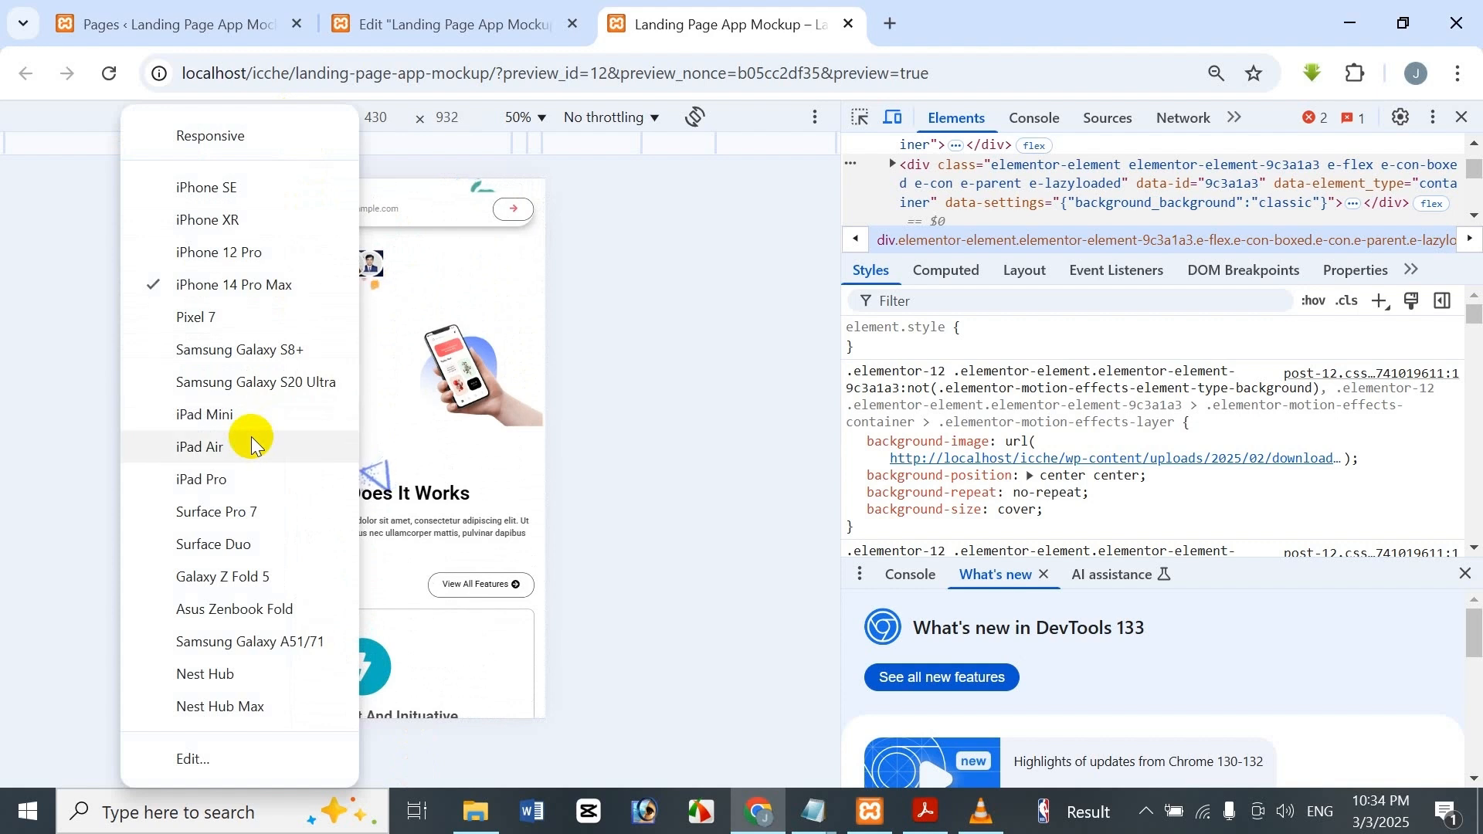
left_click(244, 486)
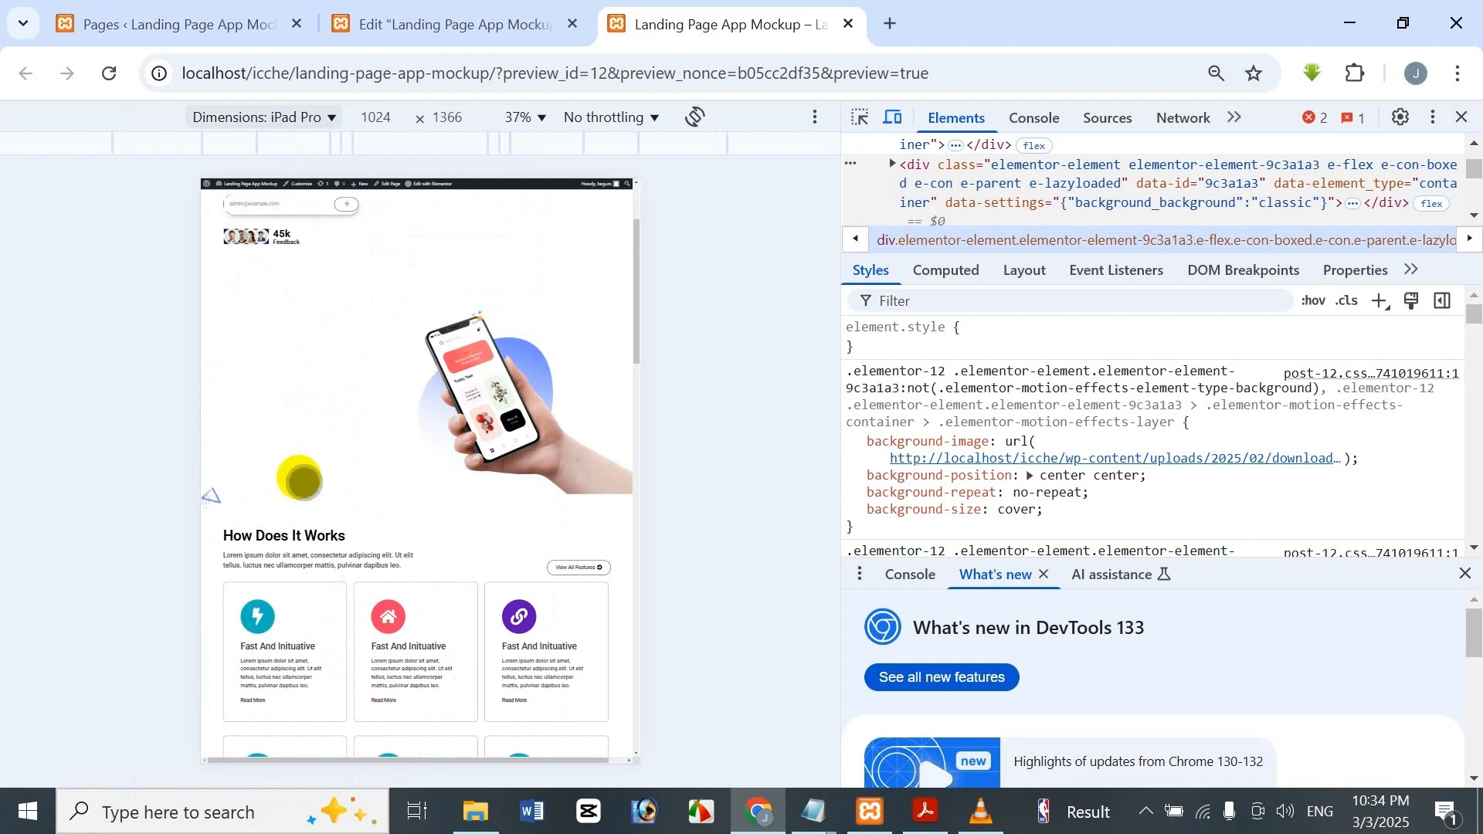
scroll(341, 291, "down", 10)
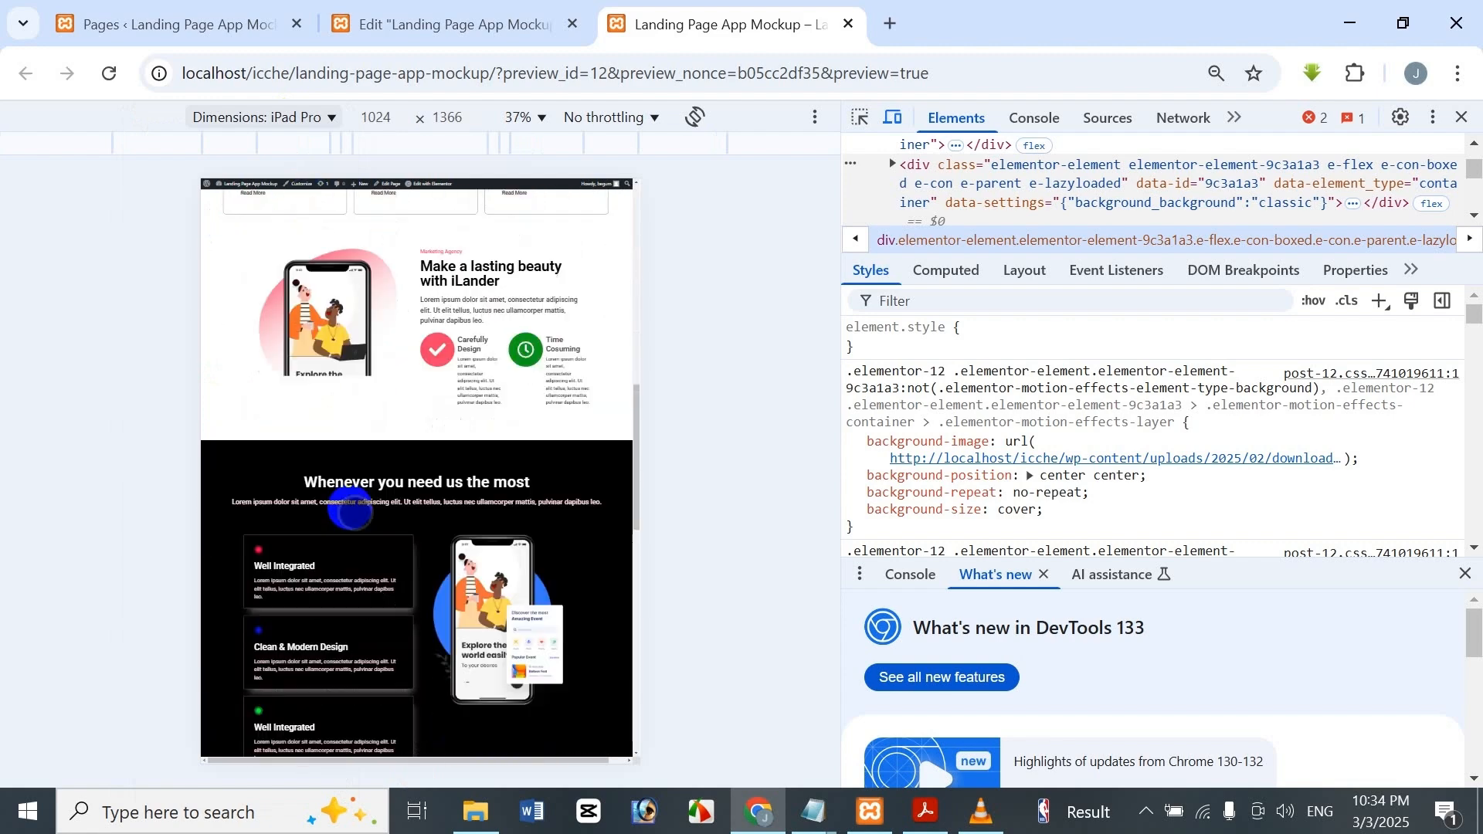
scroll(337, 661, "down", 5)
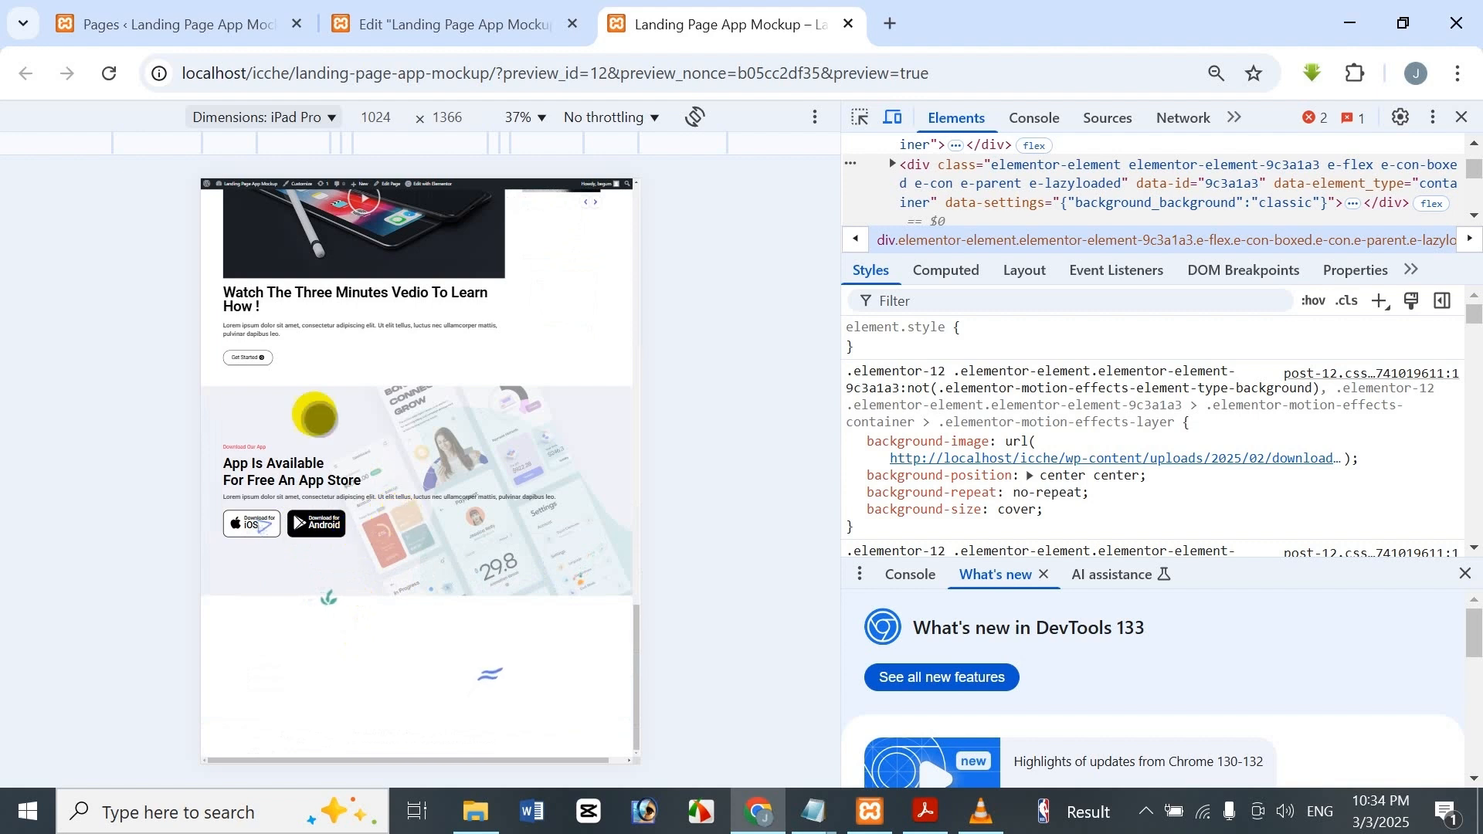
Switch the emulated device to Surface Pro 7 and check the Download section and the sections above it.
left_click(291, 121)
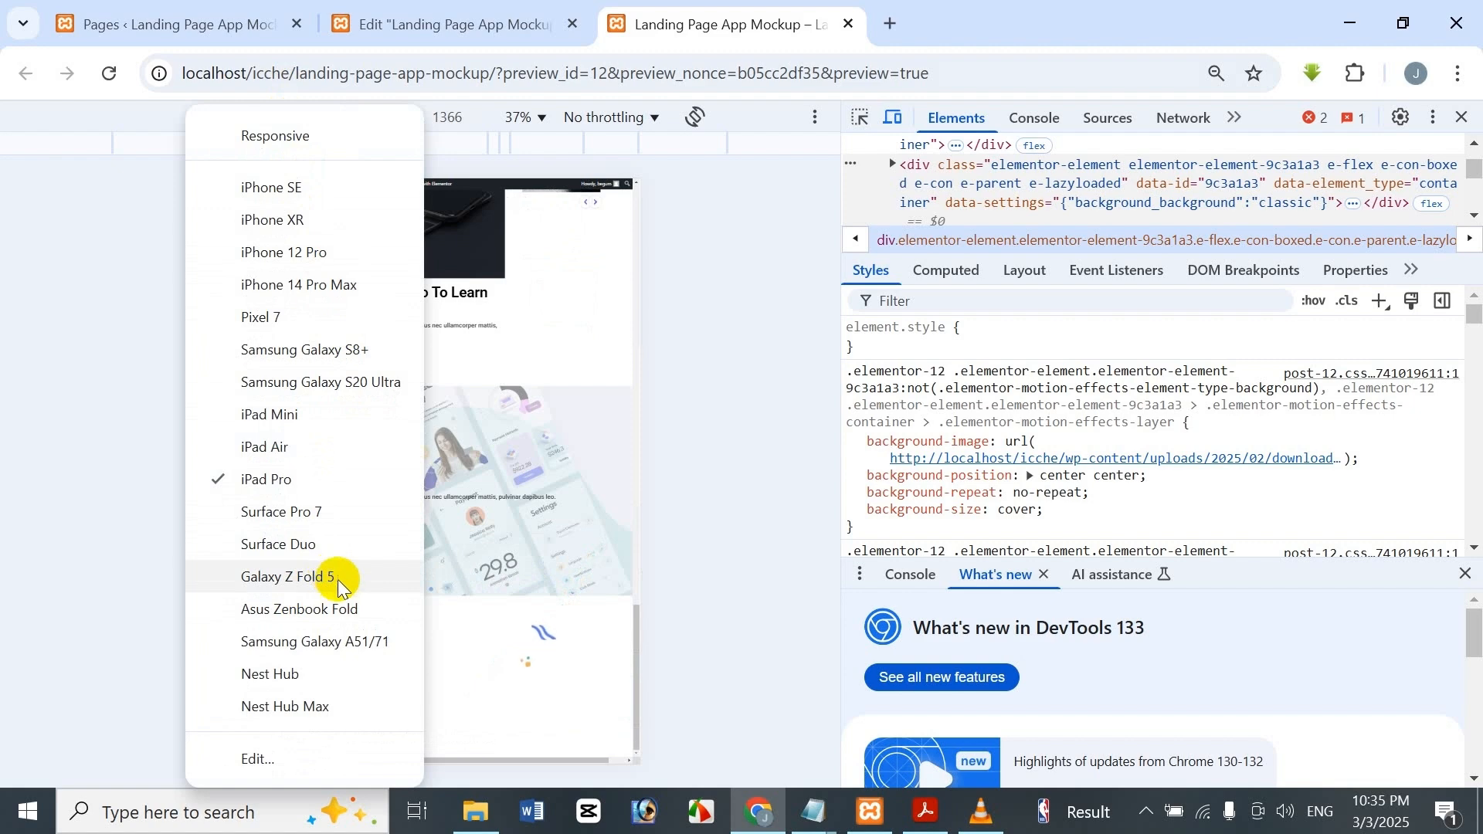
left_click(340, 513)
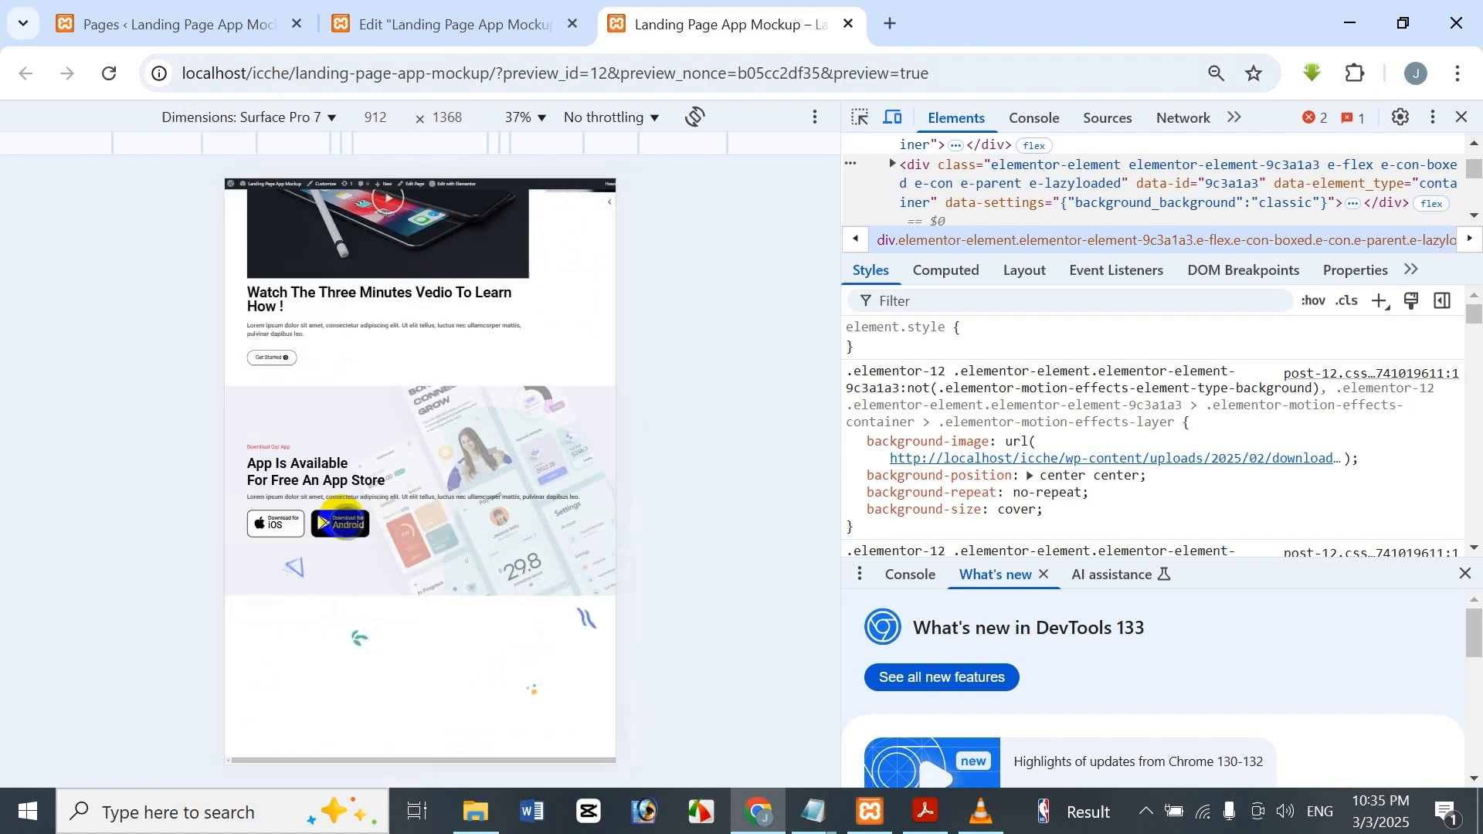
left_click_drag(389, 640, 414, 589)
left_click_drag(443, 380, 424, 540)
Switch the emulated device back to iPhone 14 Pro Max and examine each section from the hero to the Download section.
left_click(247, 122)
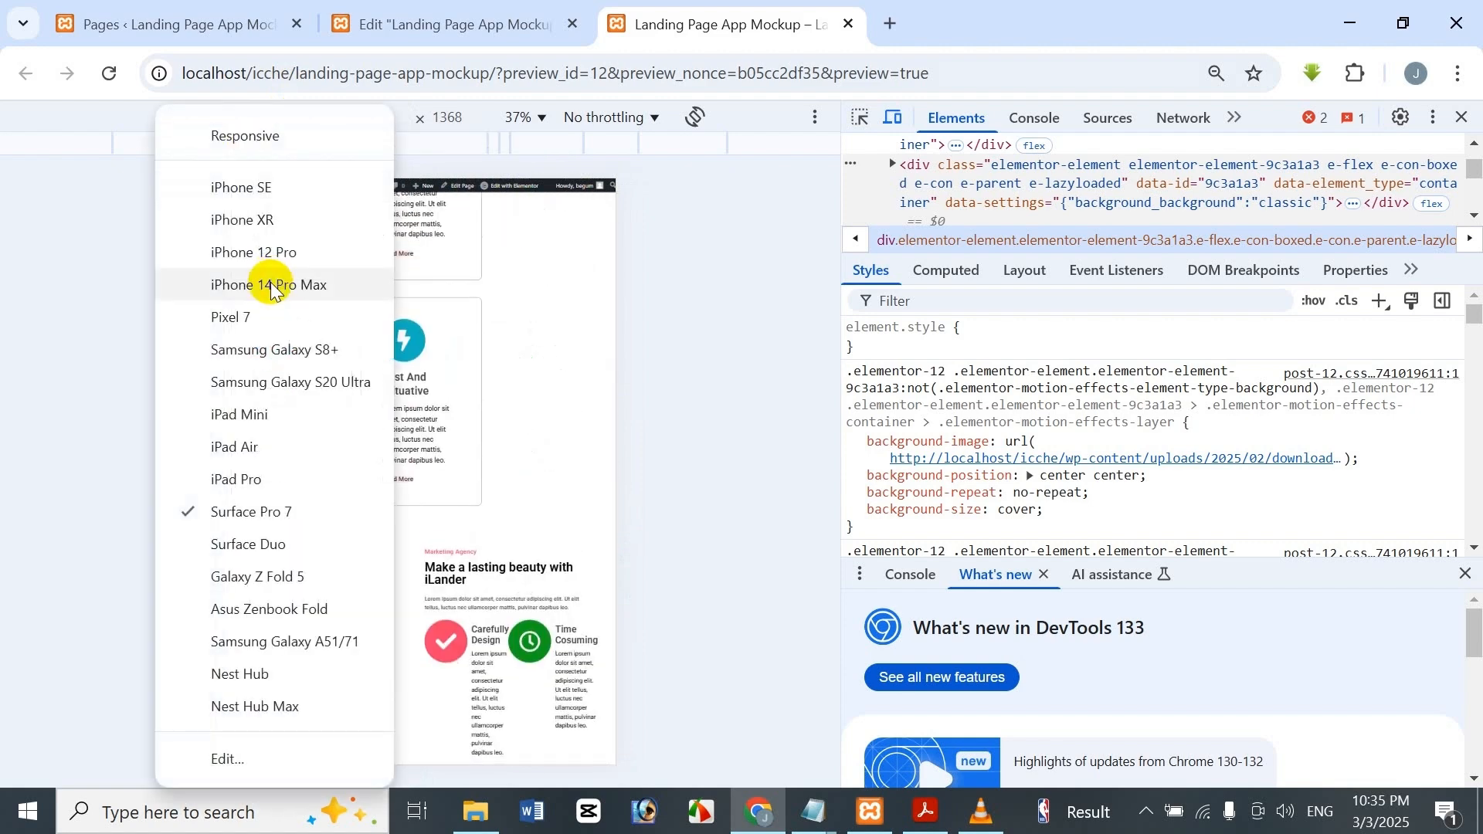
left_click(275, 293)
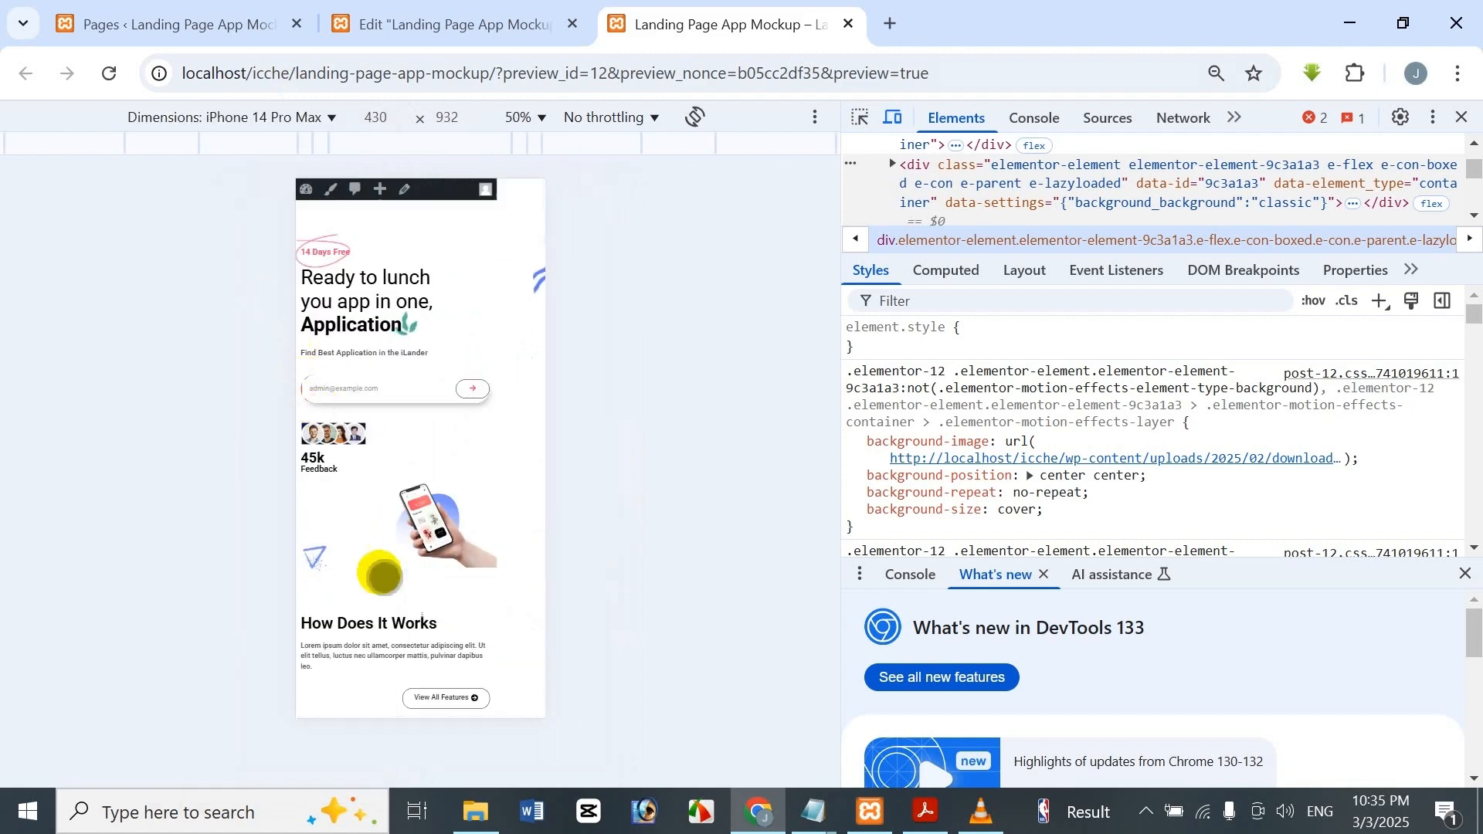
left_click_drag(383, 576, 372, 39)
left_click_drag(348, 541, 348, 761)
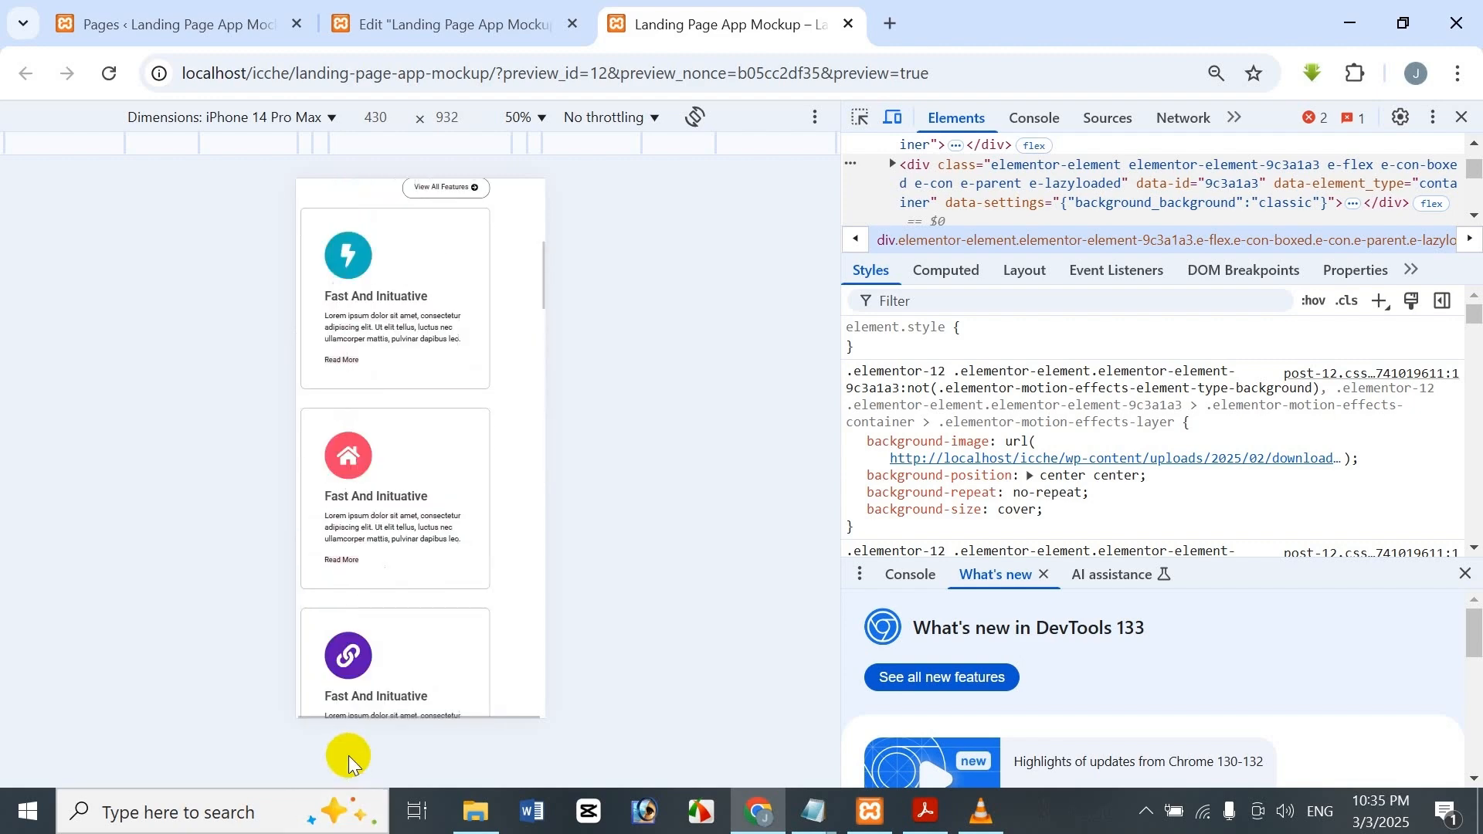
left_click_drag(436, 634, 761, 11)
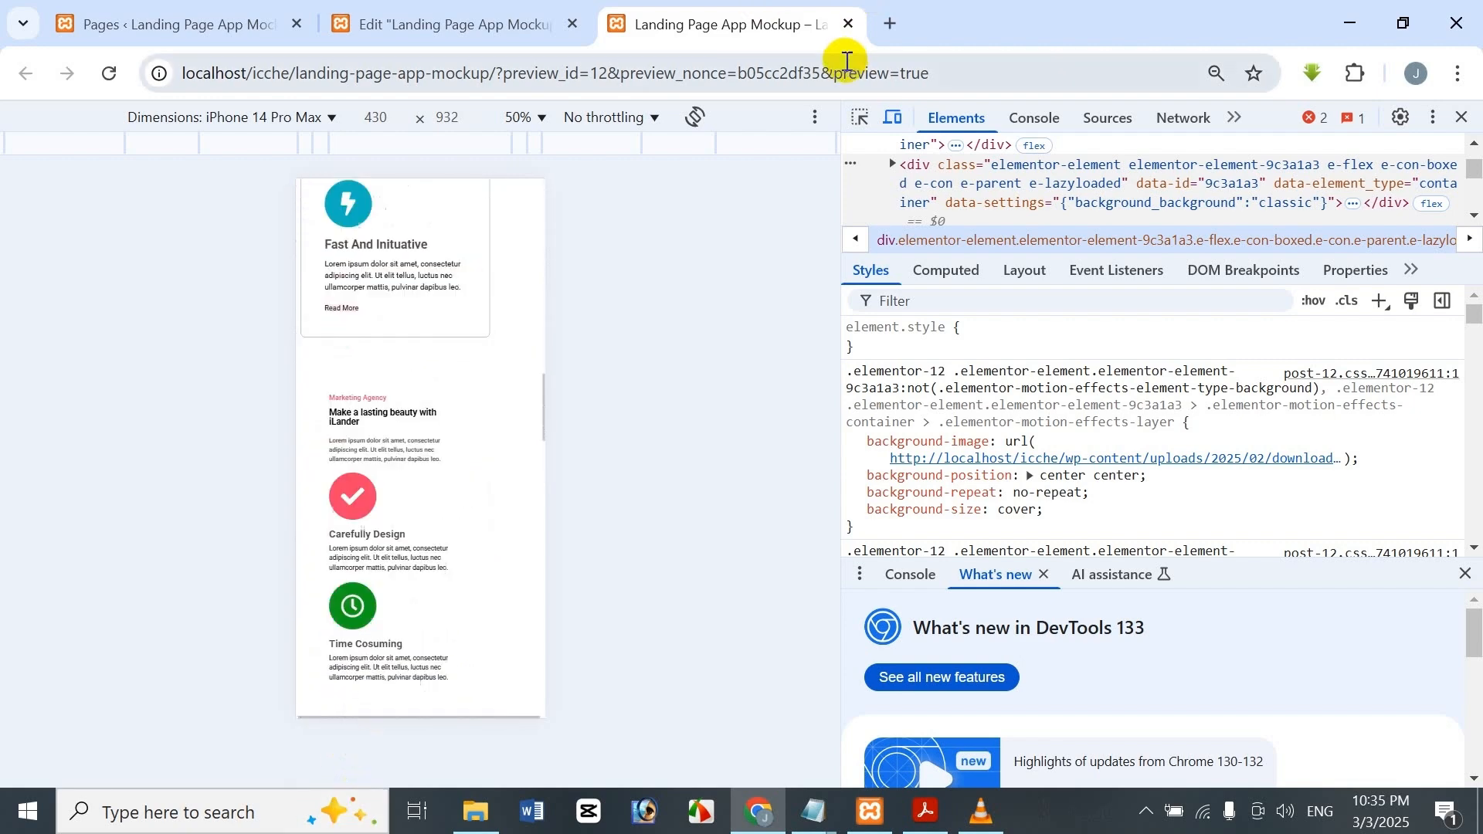
left_click_drag(434, 626, 390, 43)
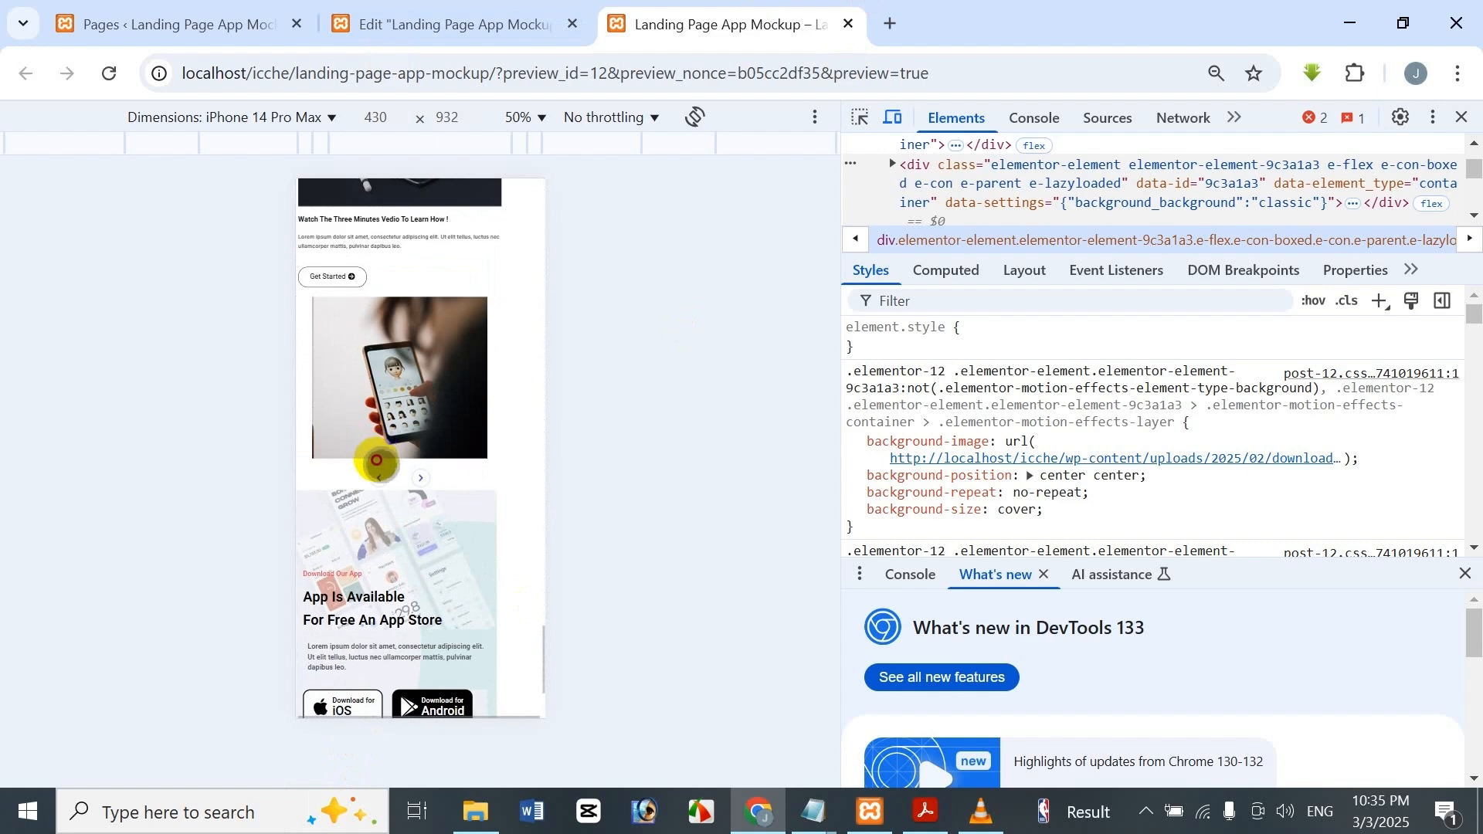
left_click_drag(376, 460, 536, 142)
left_click_drag(443, 466, 544, 7)
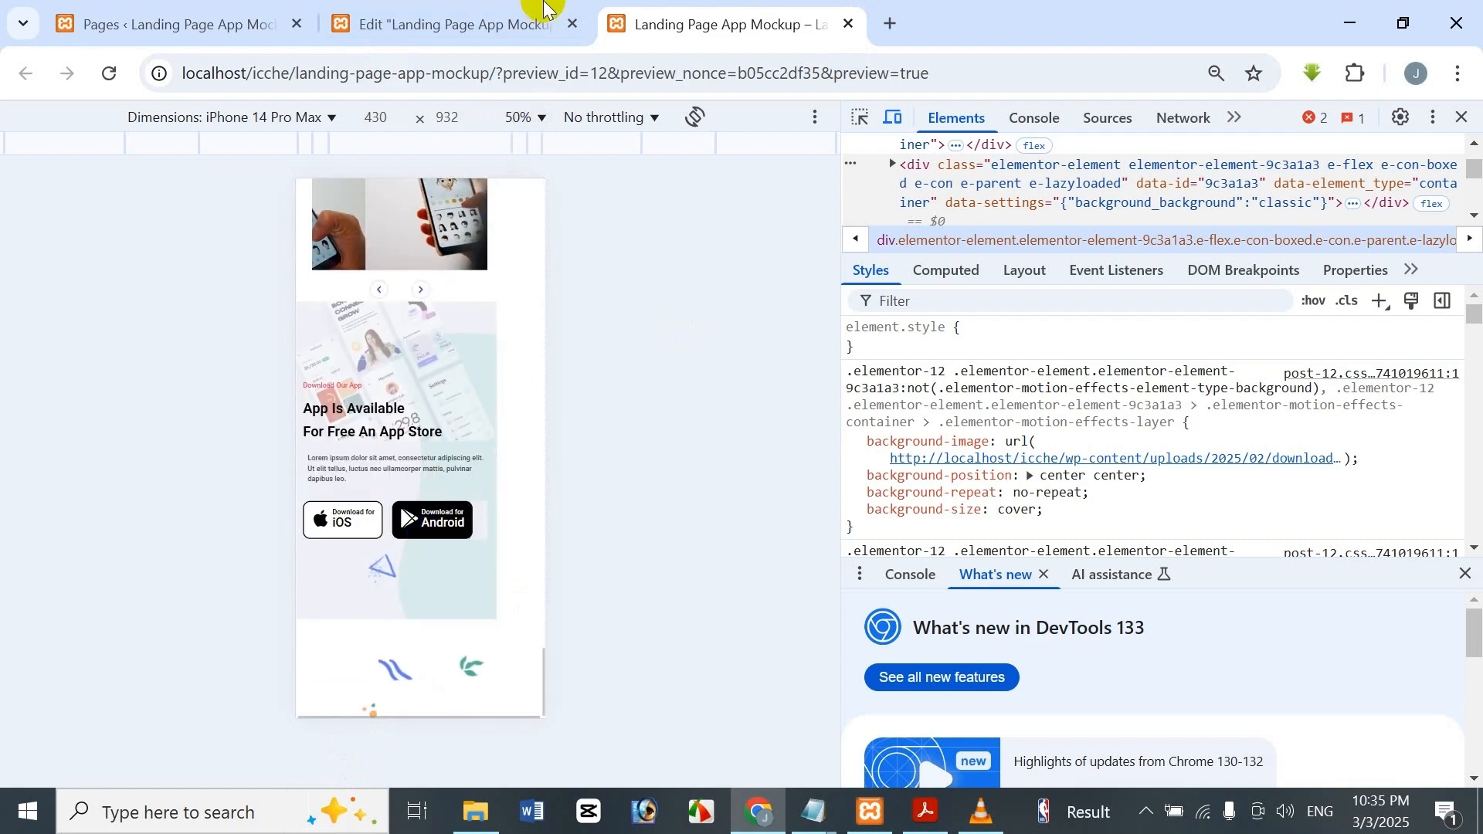
left_click_drag(468, 478, 556, 136)
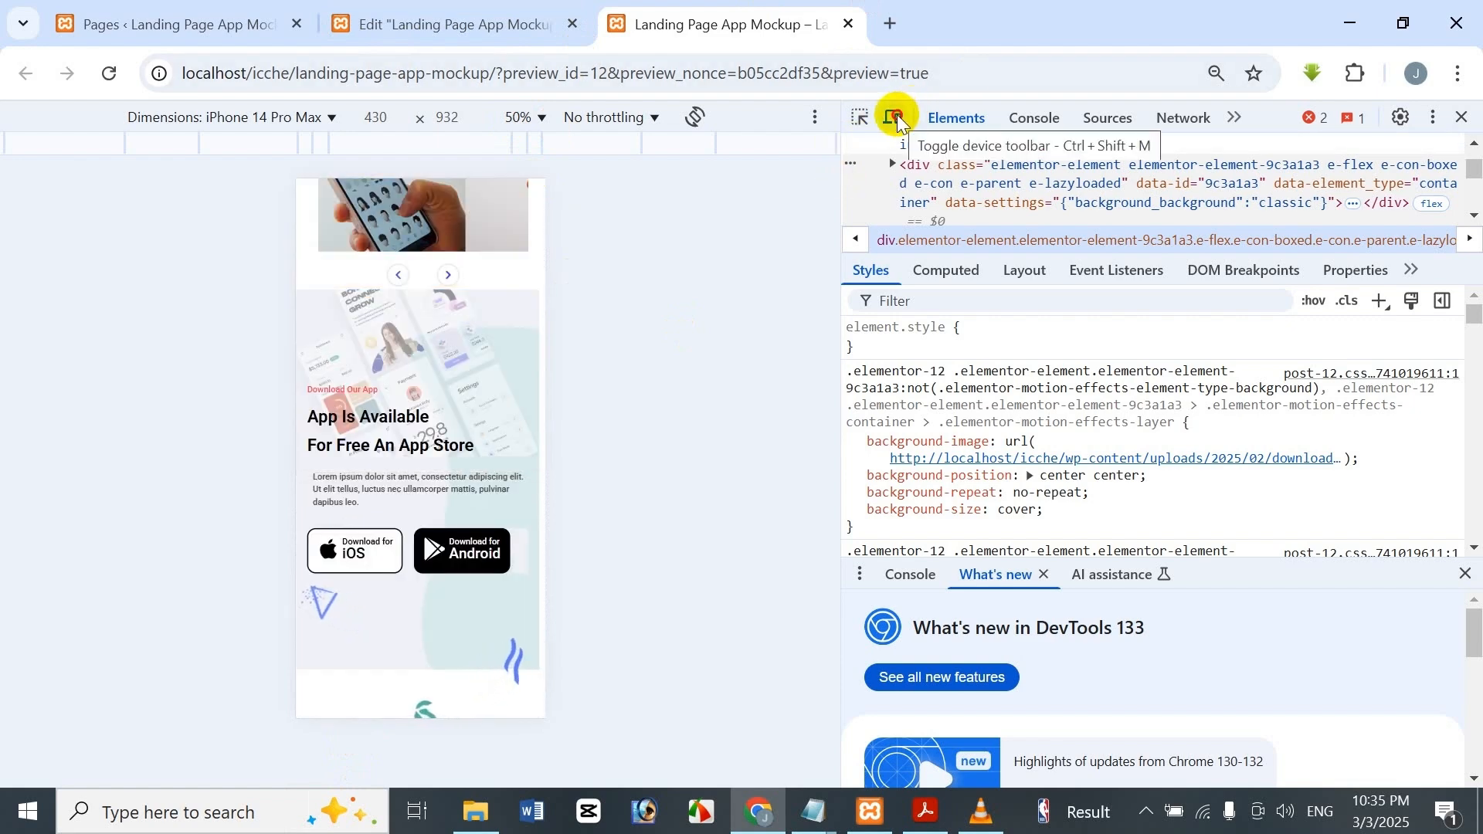
Turn off device emulation, close the developer tools and bring the desktop Download section back into view.
left_click(897, 117)
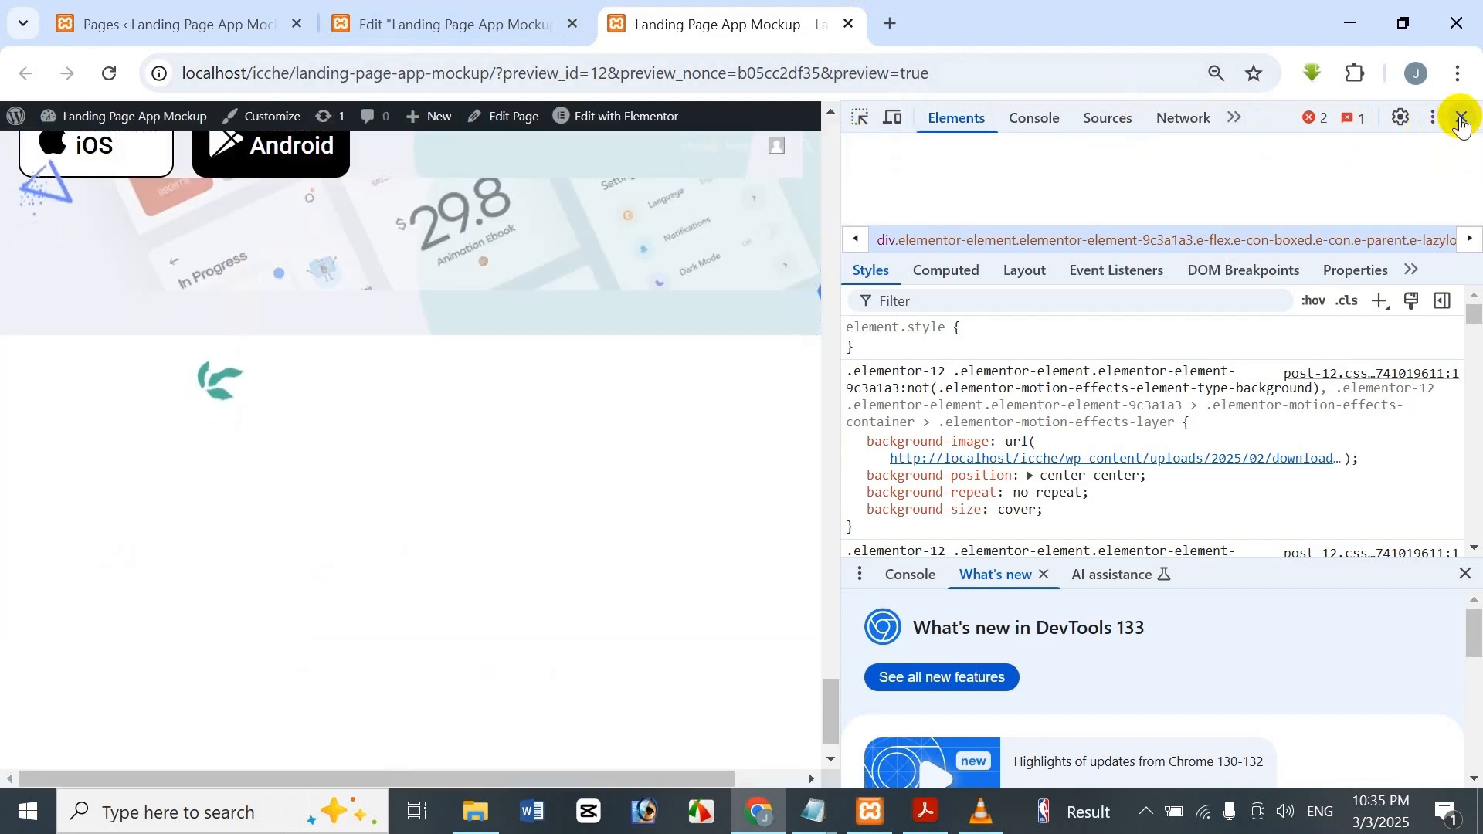
left_click(1459, 118)
left_click_drag(1474, 712, 1479, 652)
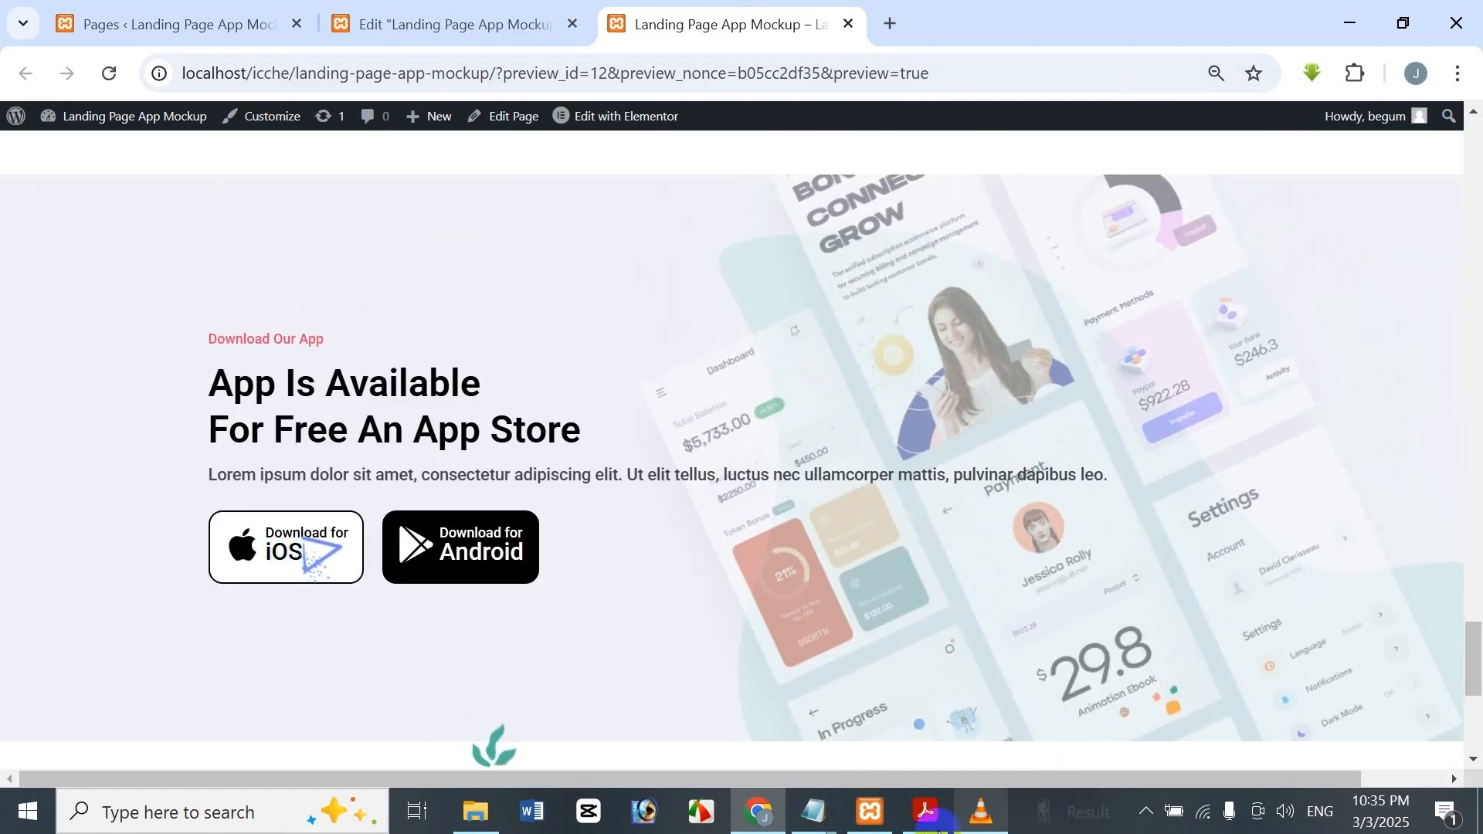
Return to the landing page's hero section and switch to the Responsive Elementor title document in Adobe Acrobat.
mouse_move(913, 826)
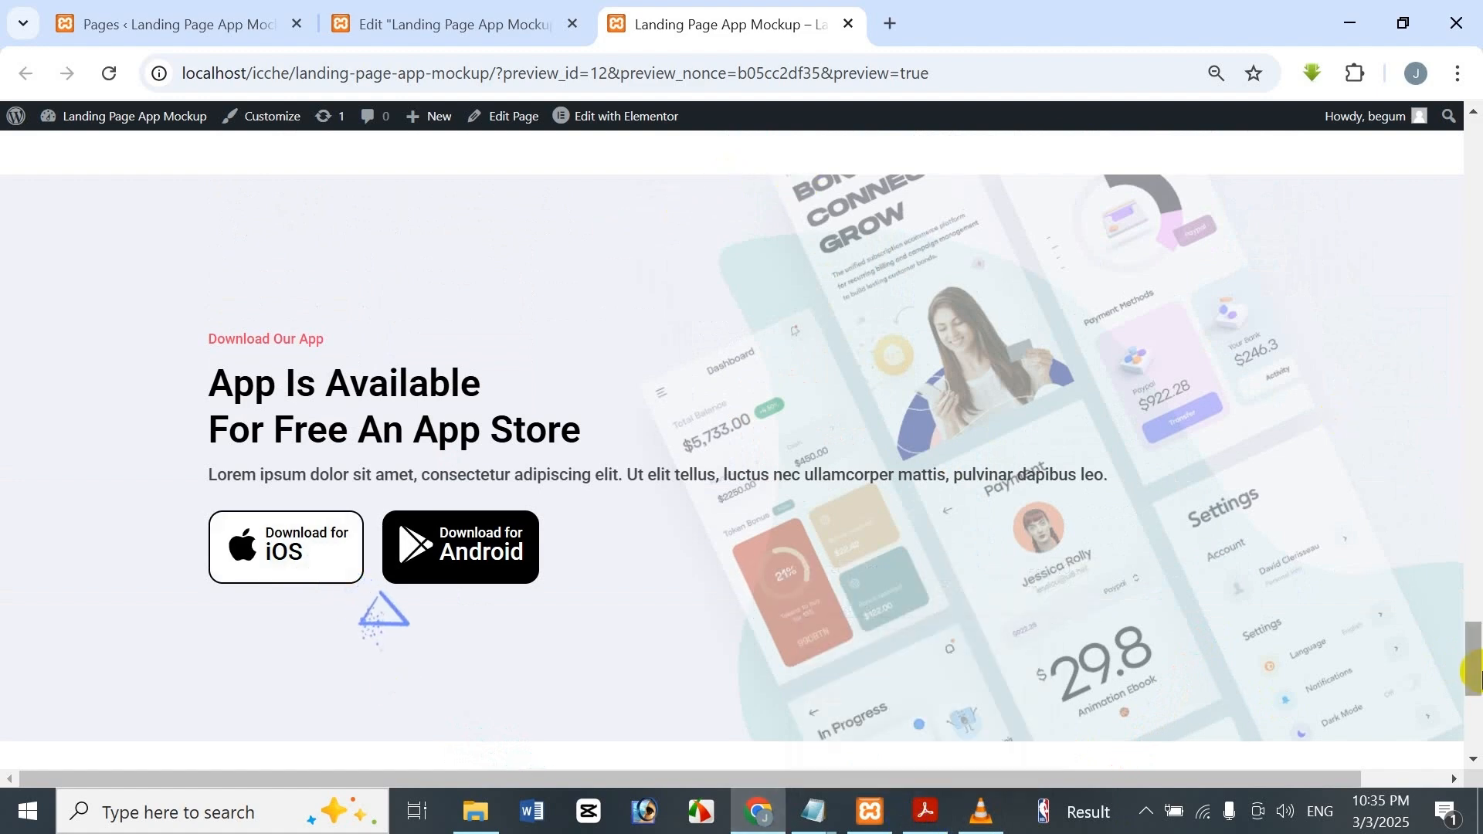
left_click_drag(1474, 666, 1447, 113)
left_click(919, 814)
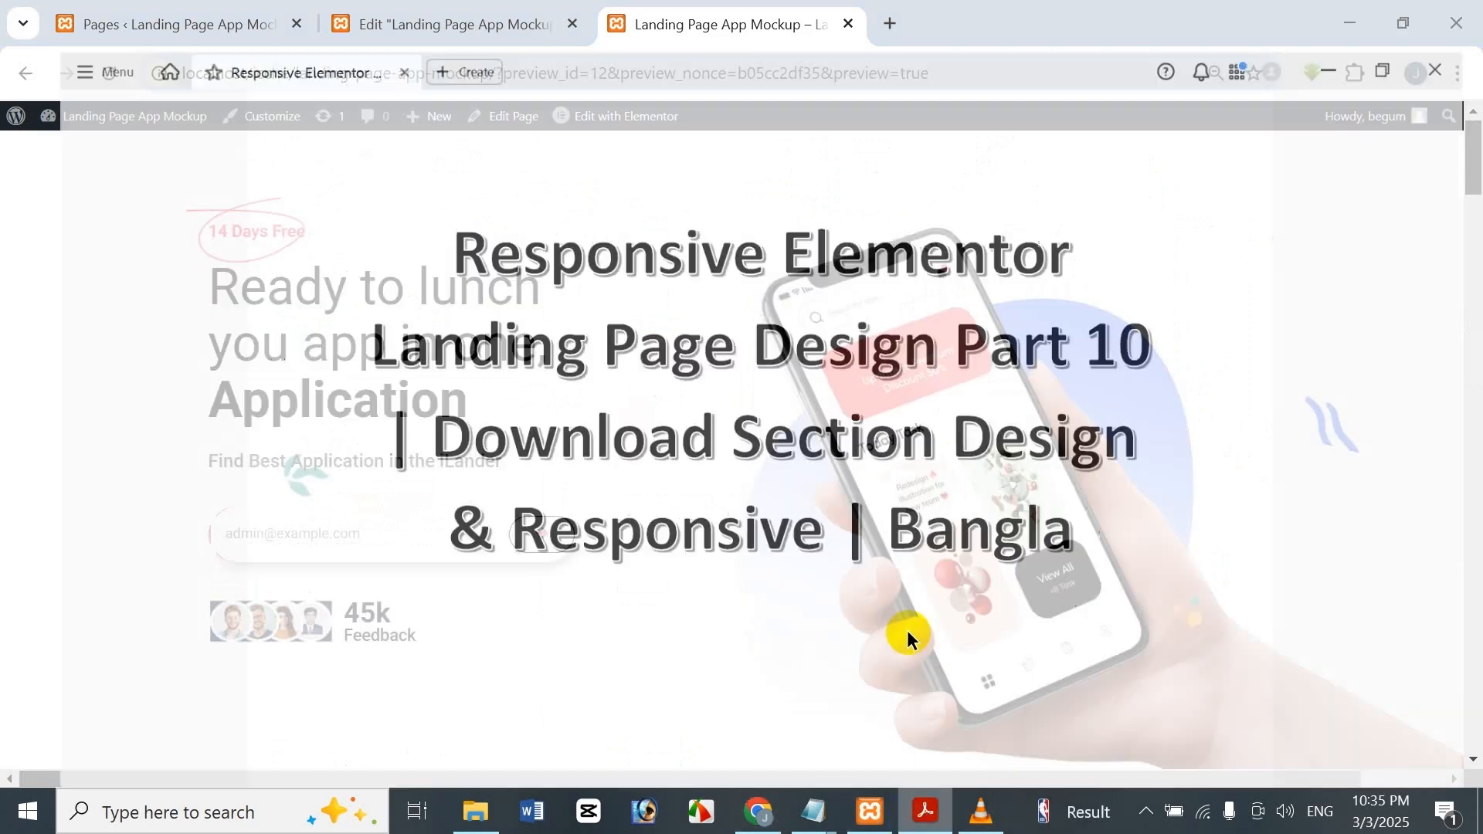